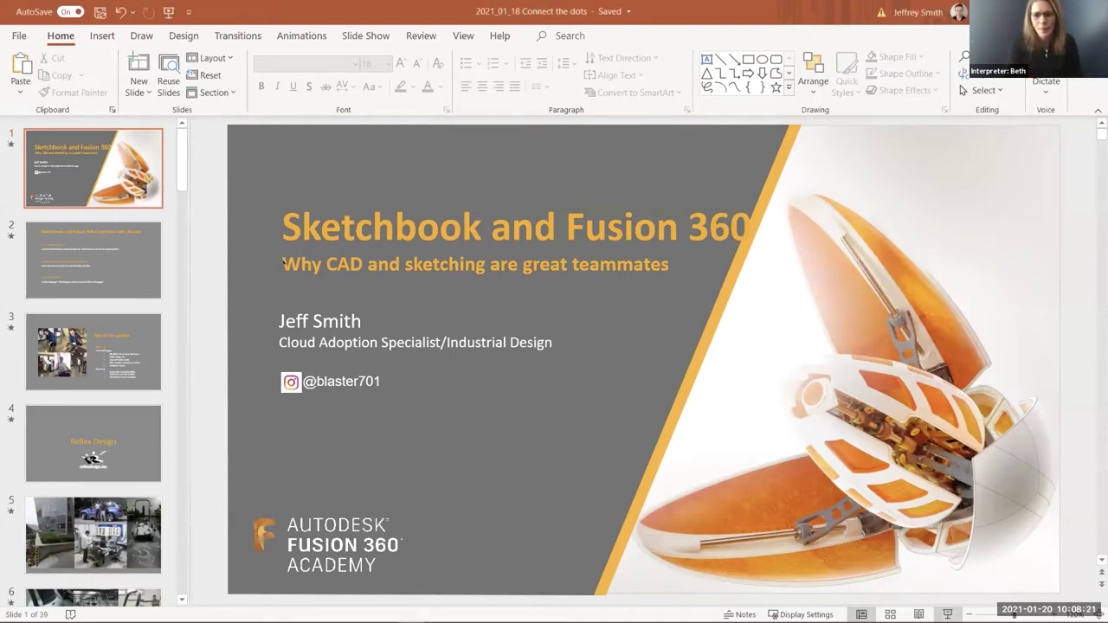
# Present the deck from the title slide, keeping the microphone unmuted, then end the show
pyautogui.click(948, 614)
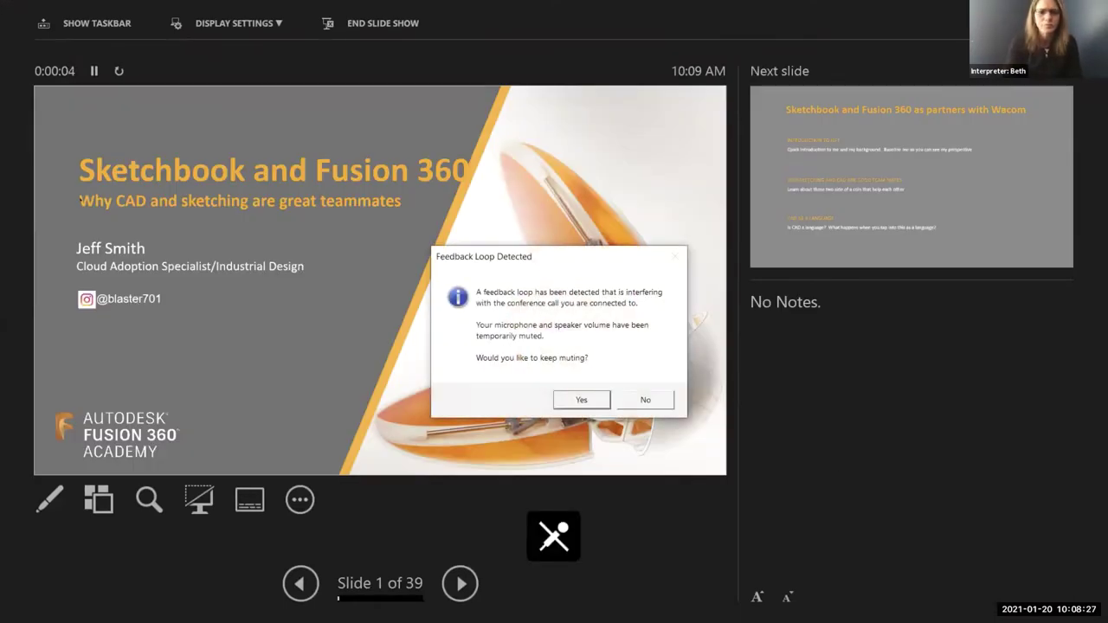
pyautogui.click(640, 399)
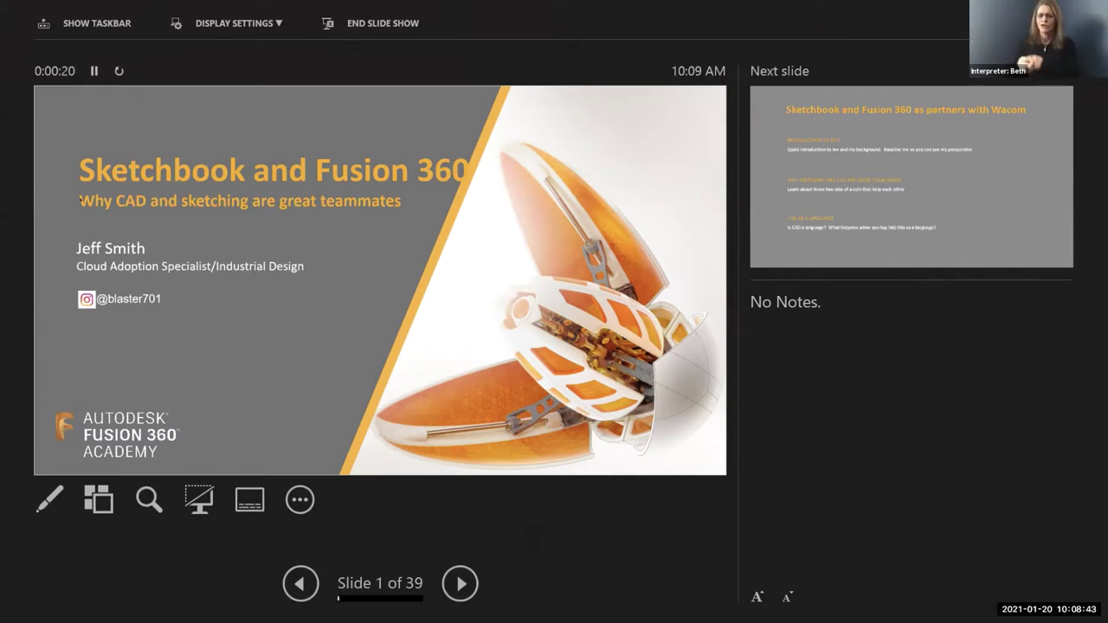
pyautogui.press('Escape')
# Minimize PowerPoint to reveal the Instagram sketch profile, then restart the slide show on slide 1
pyautogui.doubleClick(742, 17)
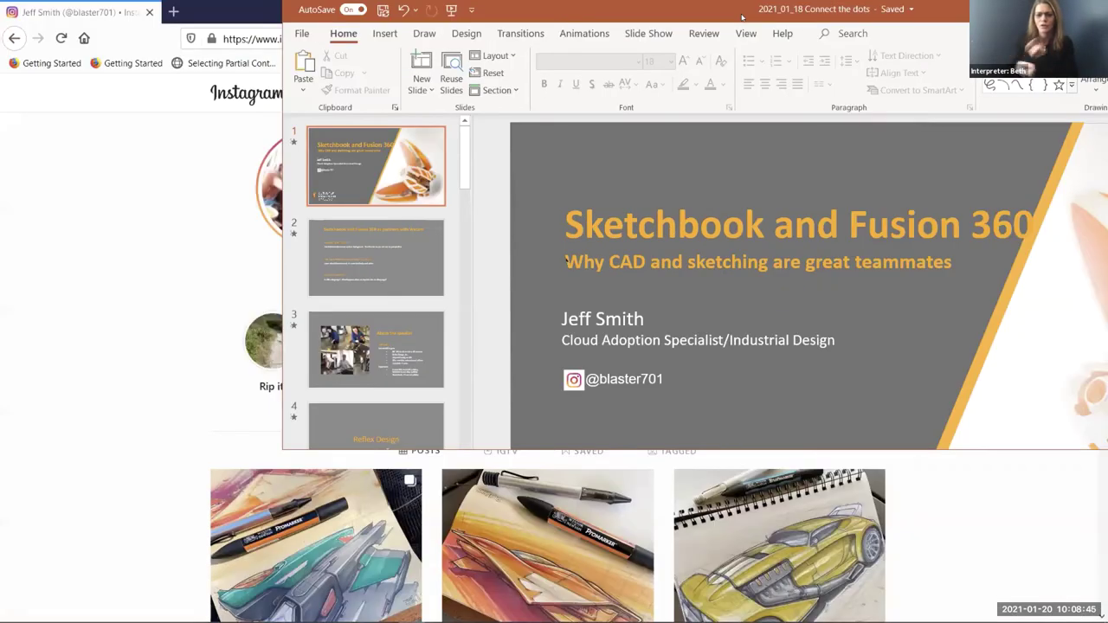
pyautogui.click(1008, 8)
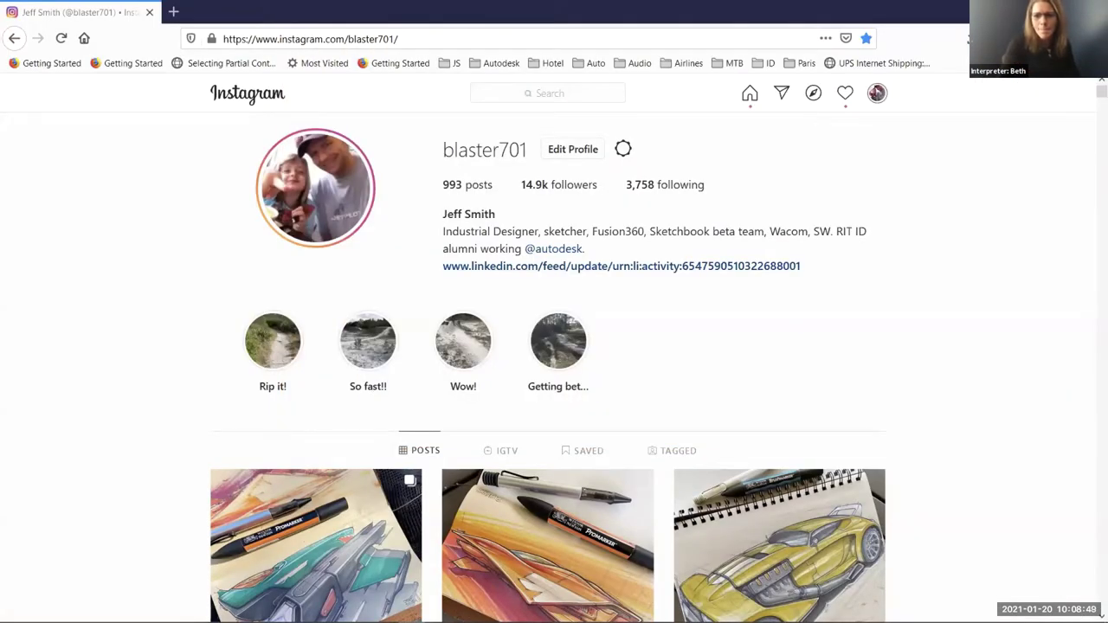
pyautogui.hotkey('alt', 'Tab')
pyautogui.press('F5')
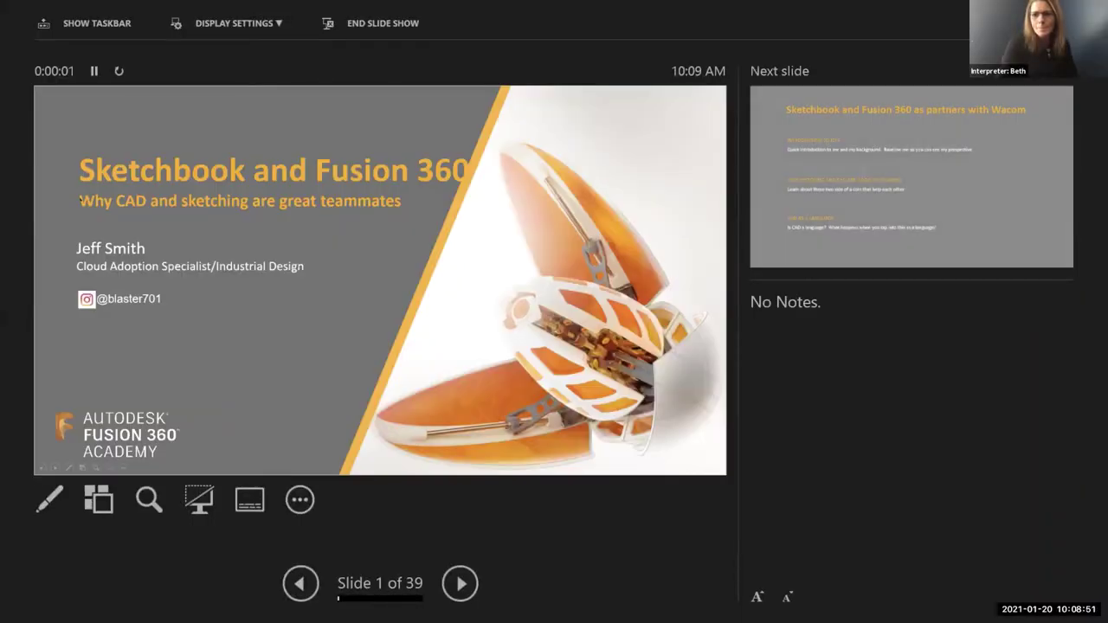
# Swap Presenter View and Slide Show so the audience slide fills the shared screen
pyautogui.click(276, 24)
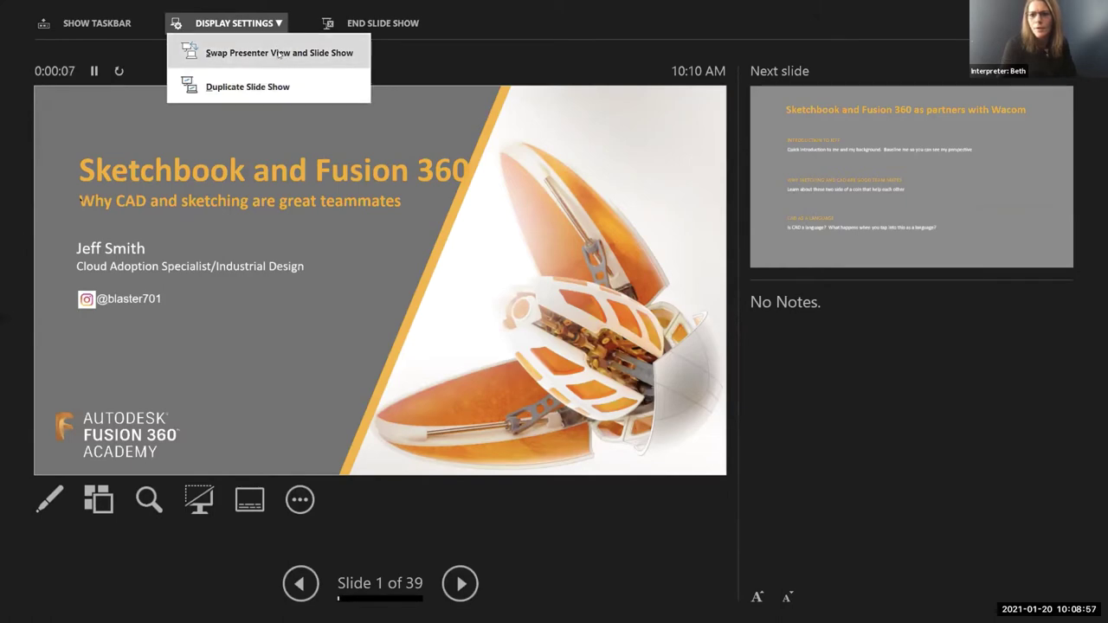
pyautogui.click(278, 53)
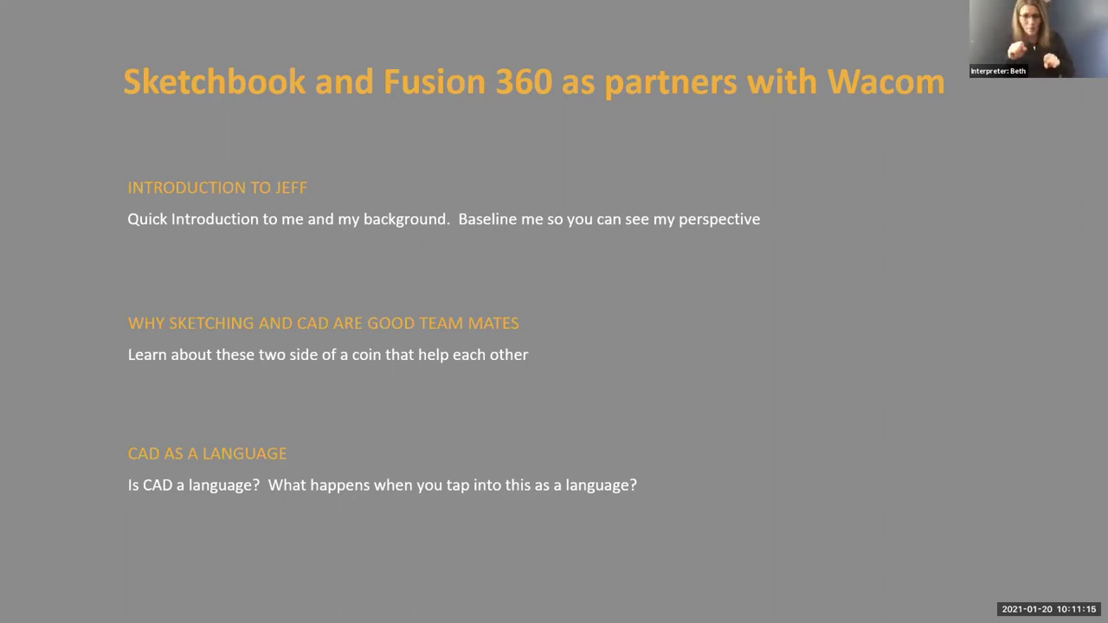
# Advance the show to the About the speaker introduction slide
pyautogui.press('Right')
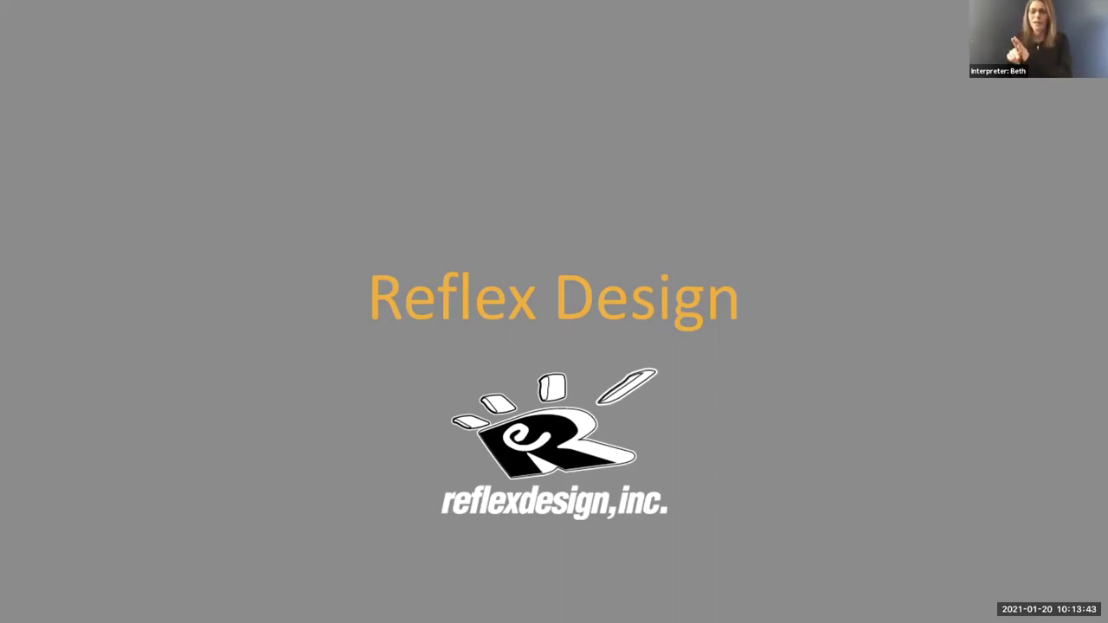
# Advance through the photo collage and treadmill factory slides to the product sketches page
pyautogui.press('Right')
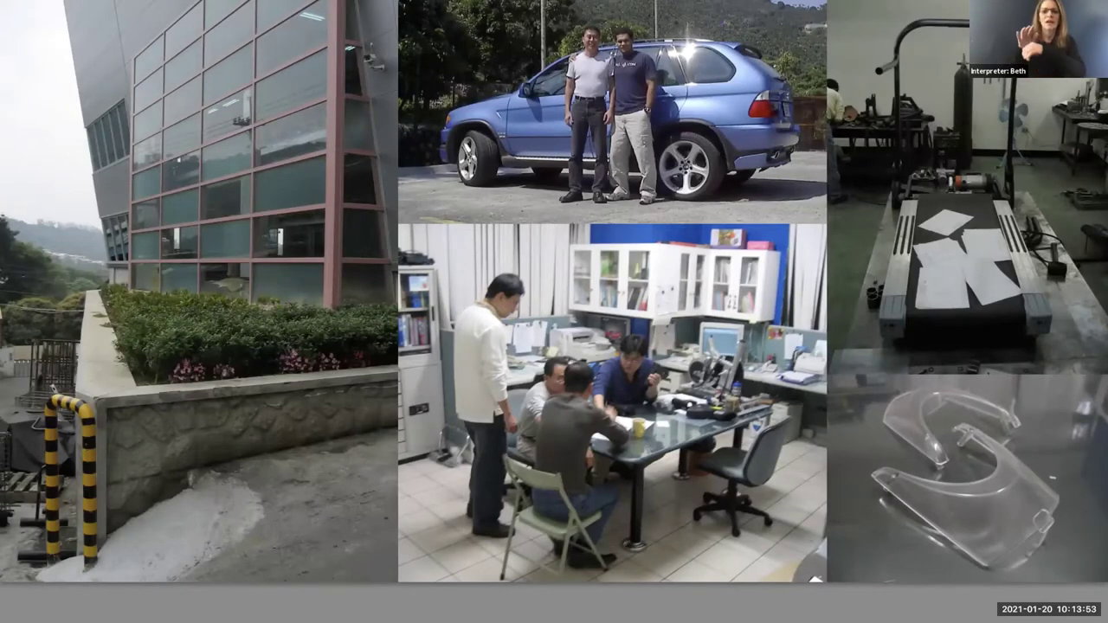
pyautogui.press('Right')
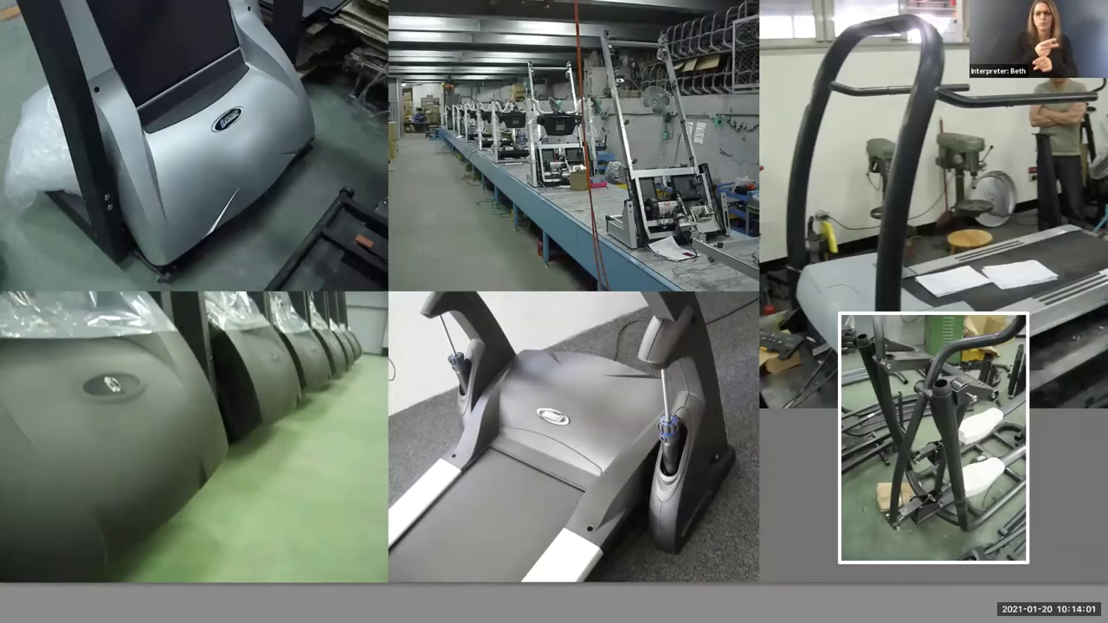
pyautogui.press('Right')
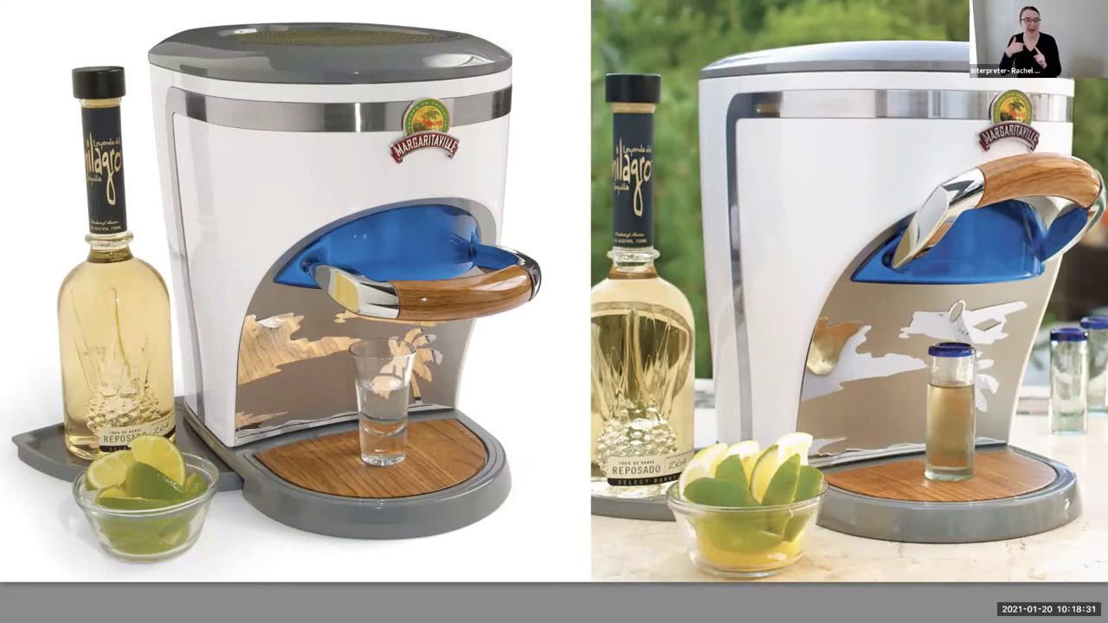
# Advance to the FoodSaver slide showing the V3250 sealing a packaged steak
pyautogui.press('Right')
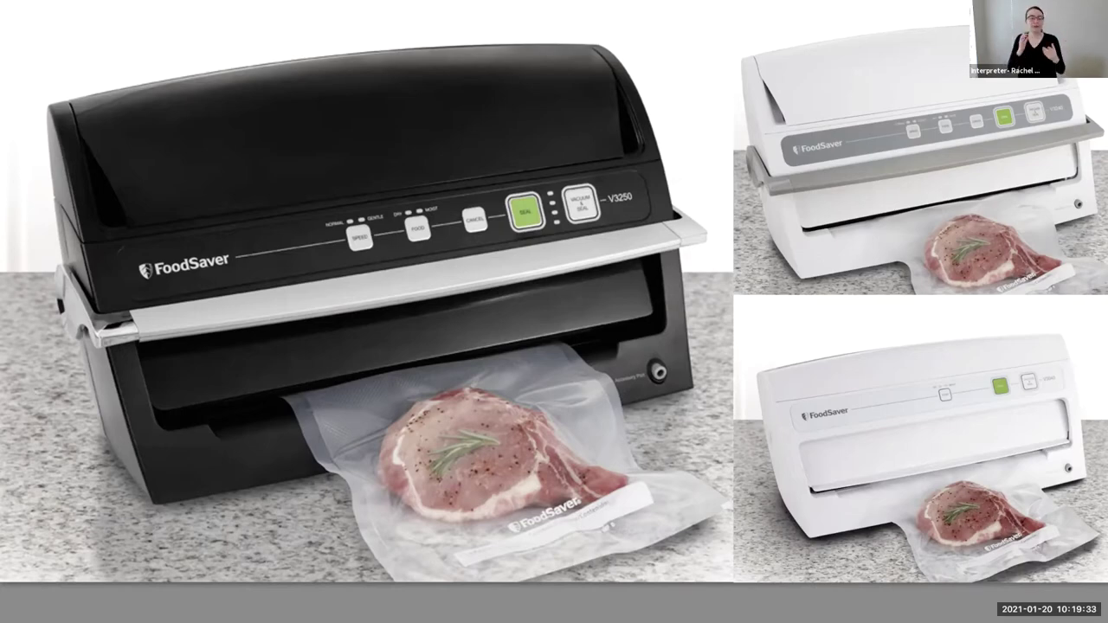
# Advance to the Sunbeam and Holmes humidifier slide with the opened filter view
pyautogui.press('Right')
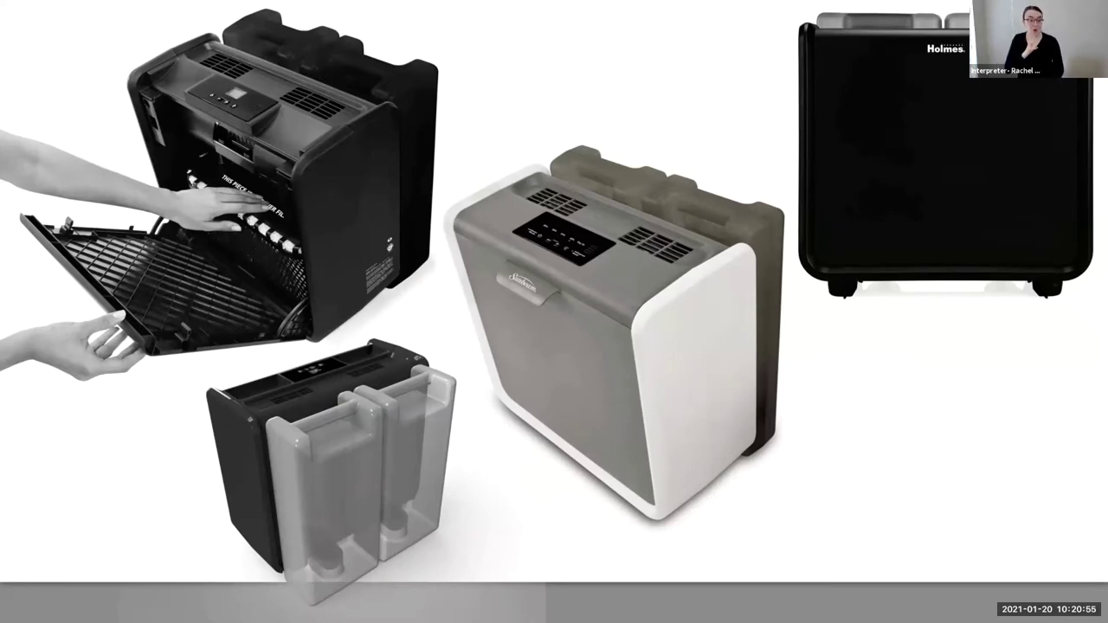
# Advance past the Heat to GO wrap slide to the Sunbeam pet water fountain
pyautogui.press('Right')
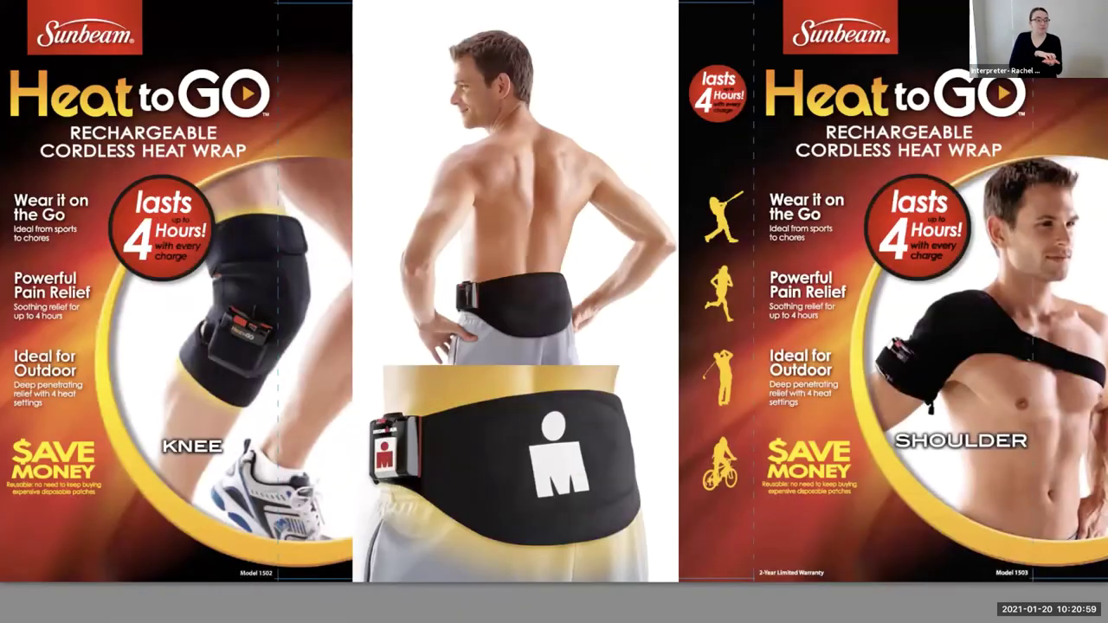
pyautogui.press('Right')
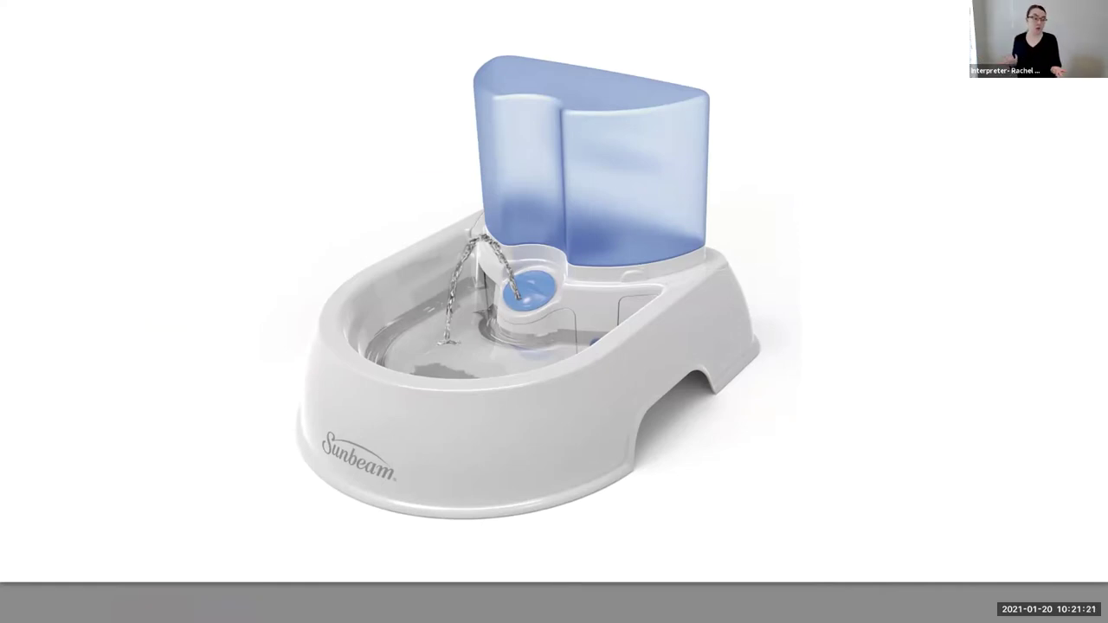
# Advance to the grey sifting litter box renders with the long-handled rake
pyautogui.press('Right')
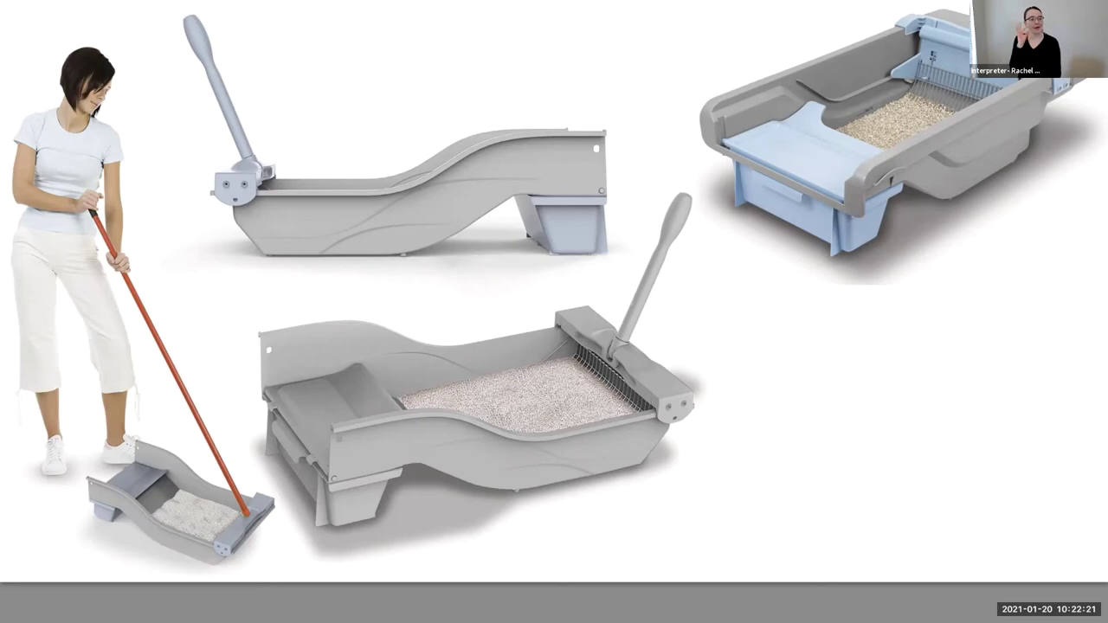
# Advance past the blender and margarita-mixer slide to the 'Sketching for me' title
pyautogui.press('Right')
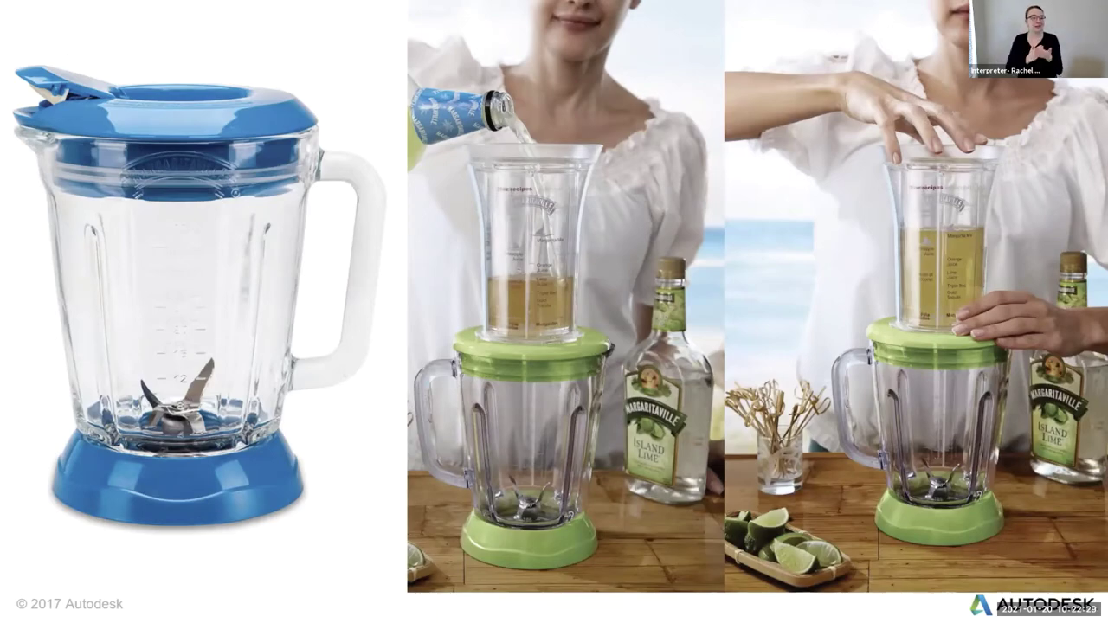
pyautogui.press('Right')
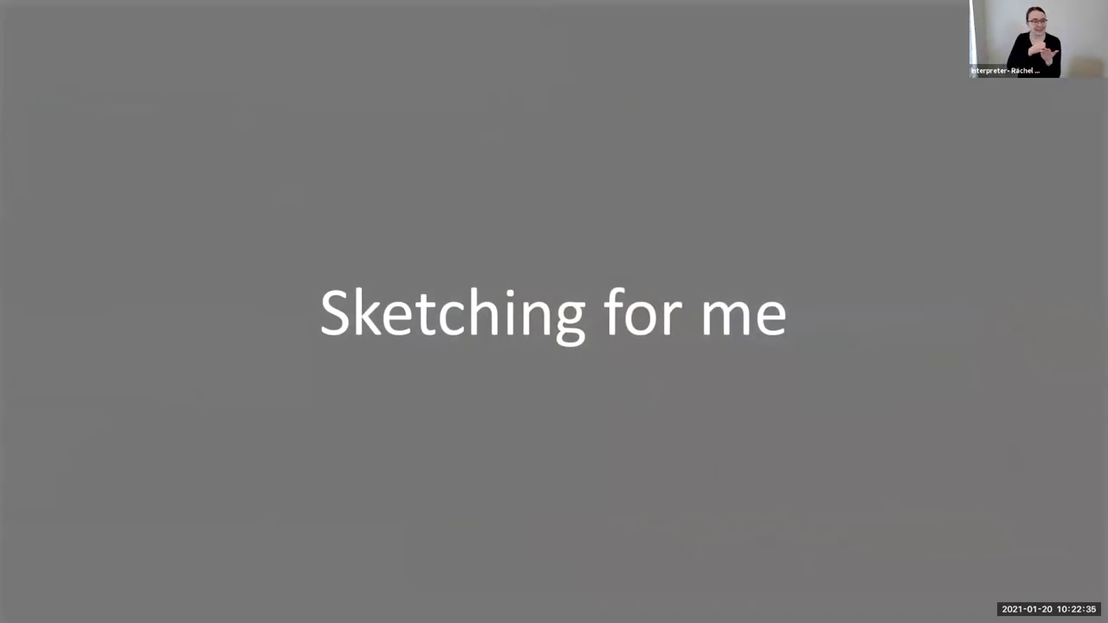
# Advance the slide show to the grey 'Why are Sketching and CAD good teammates?' slide
pyautogui.press('Right')
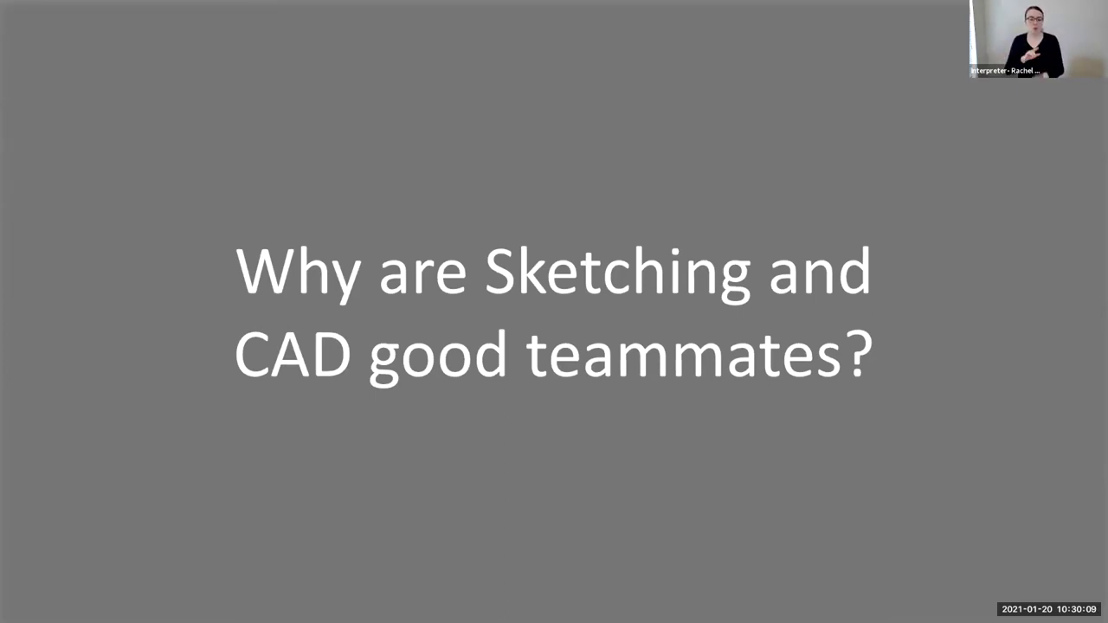
# Advance the slide show to the 'CAD as a Language?' slide
pyautogui.press('Right')
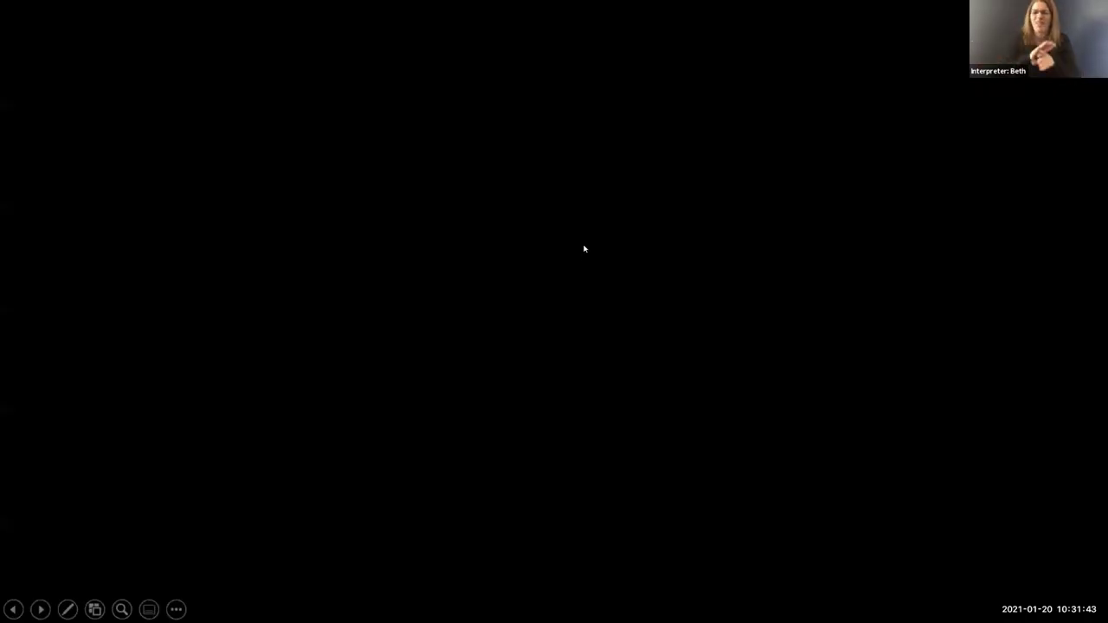
# Switch from the slideshow to the designer's Instagram profile in Firefox
pyautogui.hotkey('alt', 'Tab')
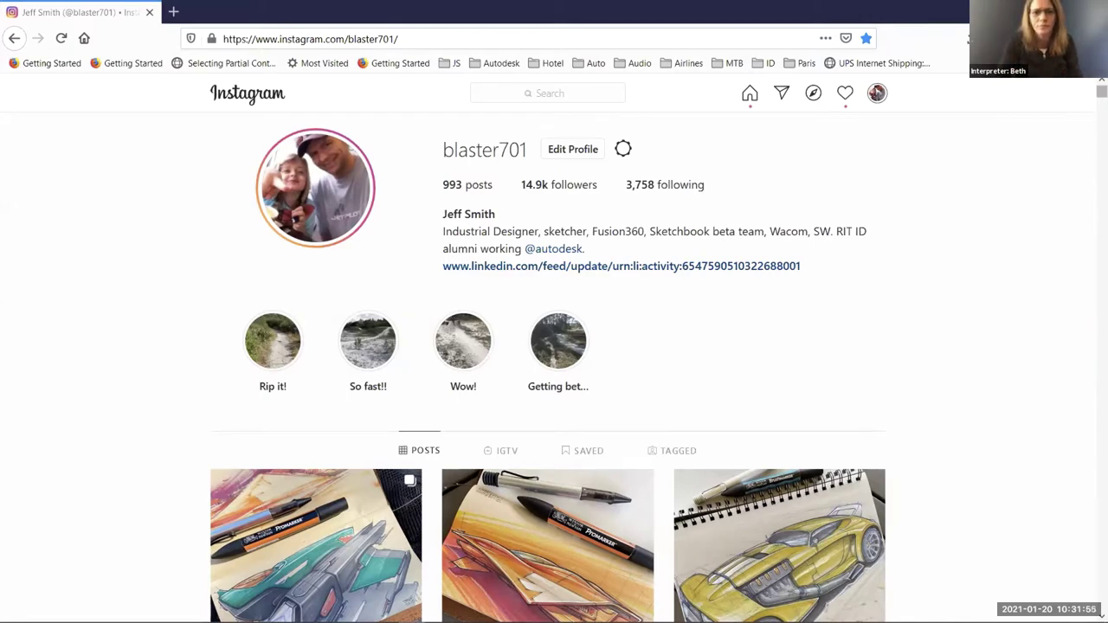
# Scroll deep into the profile grid until older marker car and vehicle sketches appear
pyautogui.scroll(-9, 554, 363)
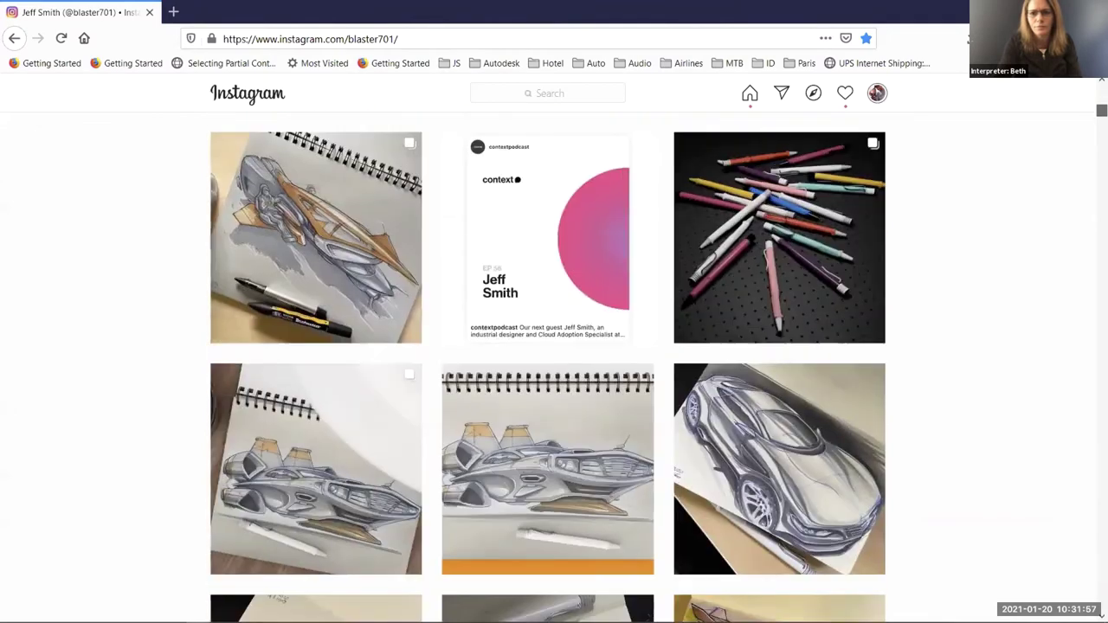
pyautogui.scroll(-4, 554, 363)
pyautogui.scroll(8, 553, 363)
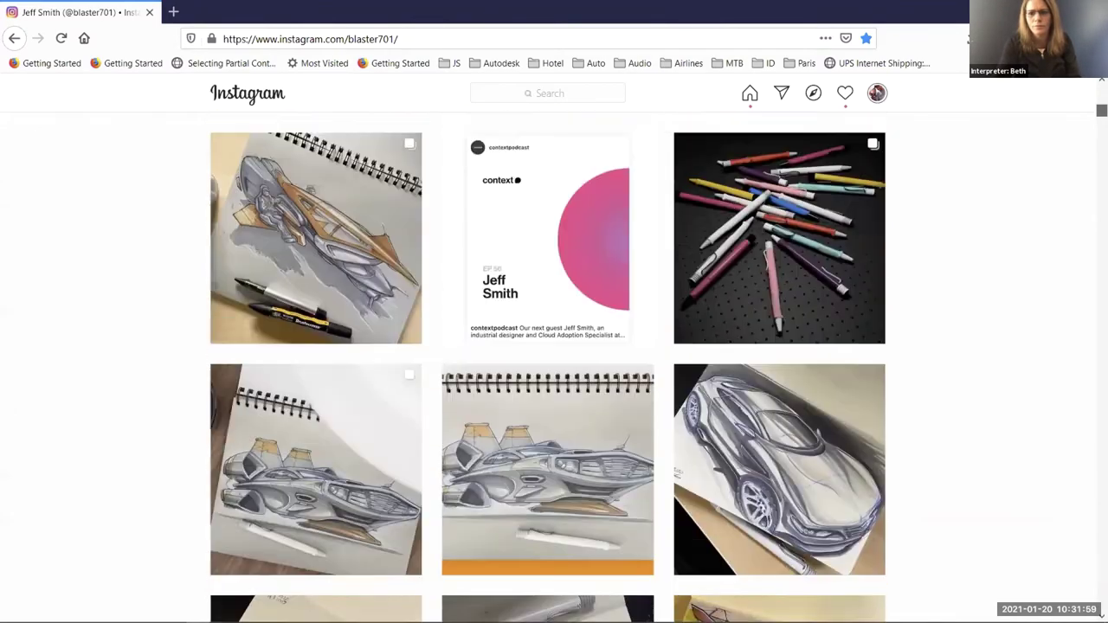
pyautogui.scroll(2, 553, 364)
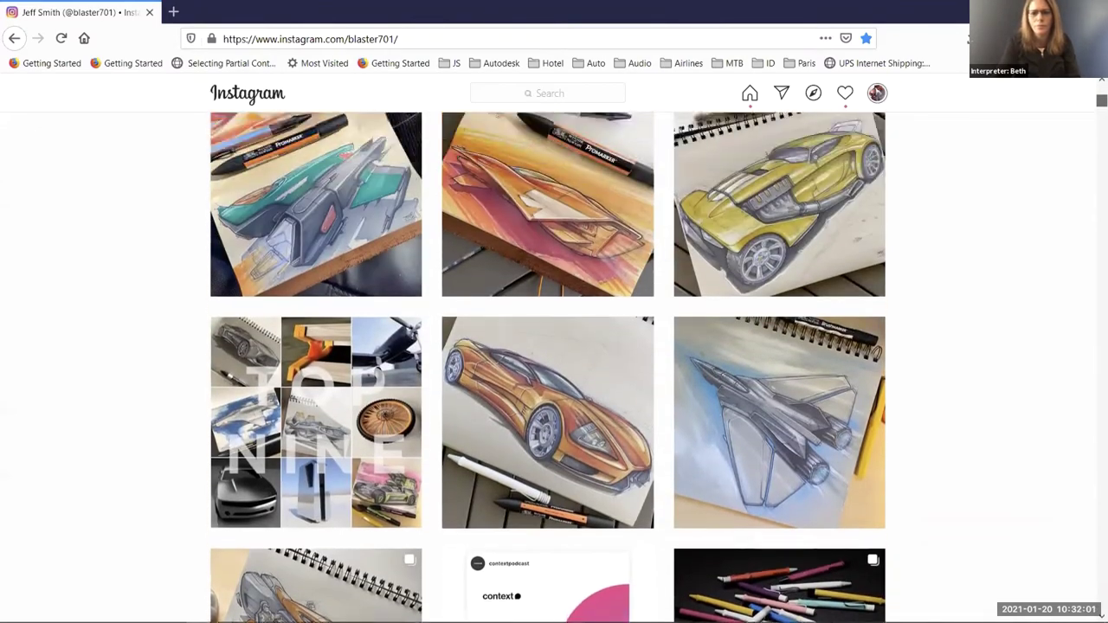
pyautogui.scroll(-5, 863, 287)
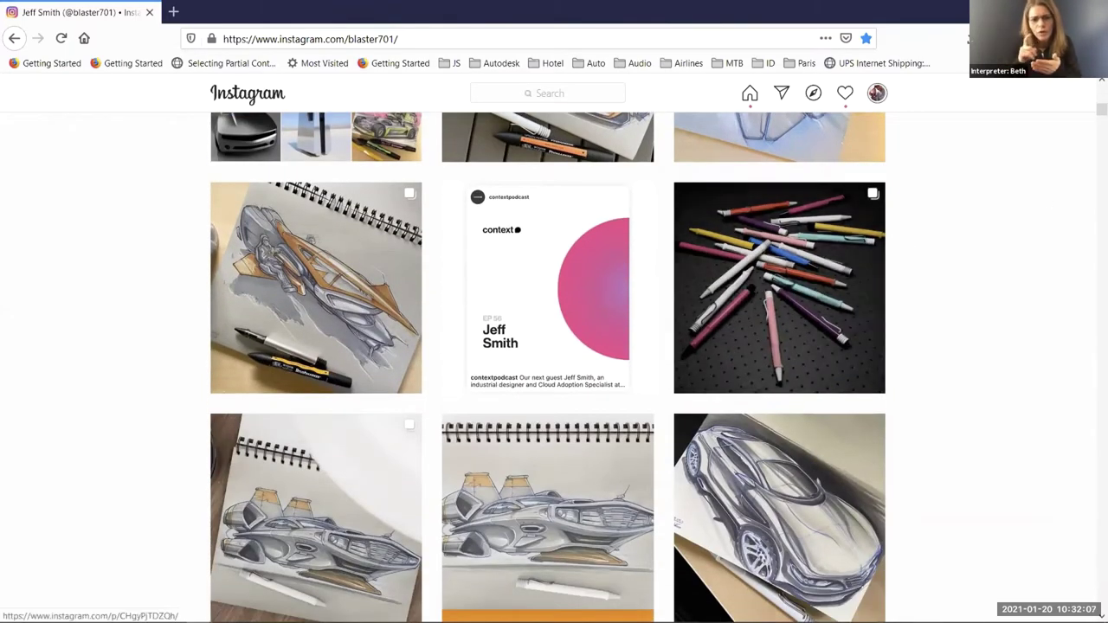
pyautogui.scroll(-1, 554, 364)
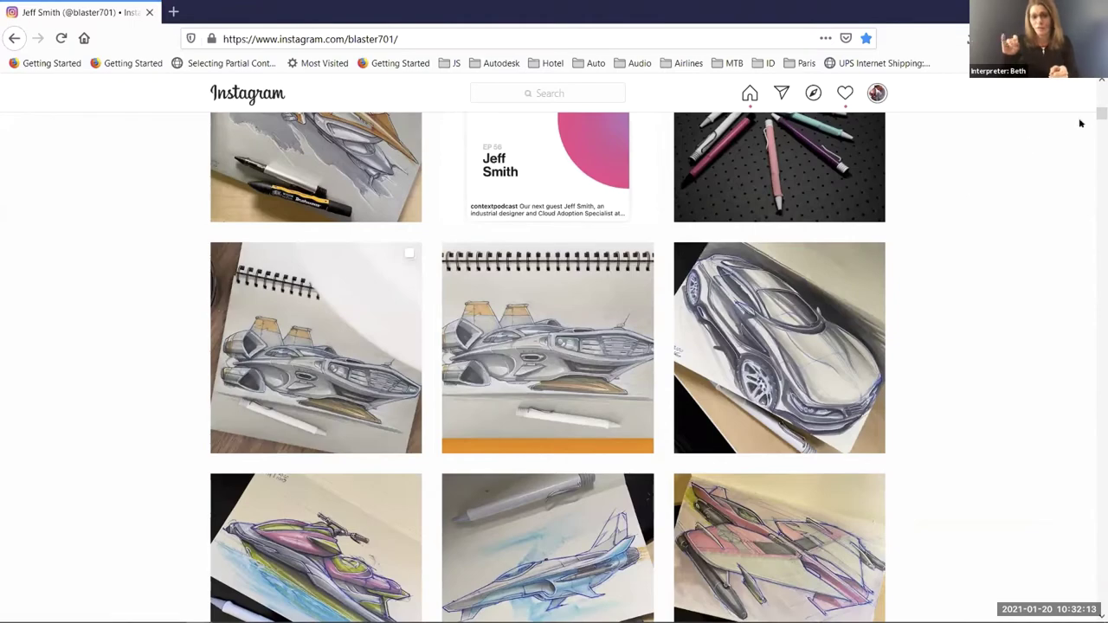
pyautogui.scroll(-6, 1101, 113)
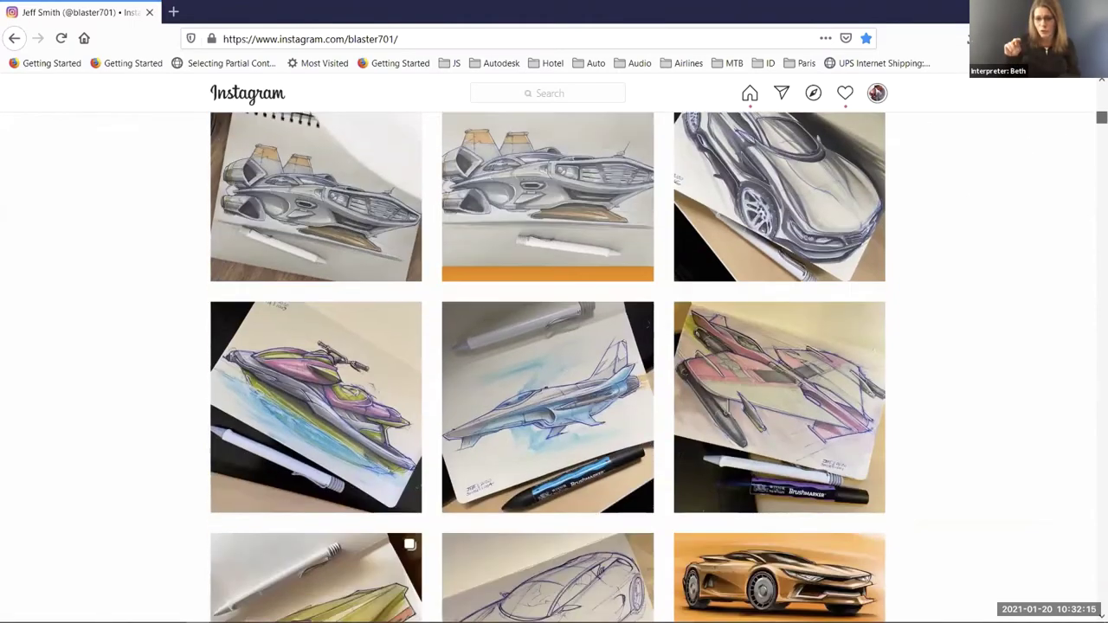
pyautogui.scroll(-1, 1031, 148)
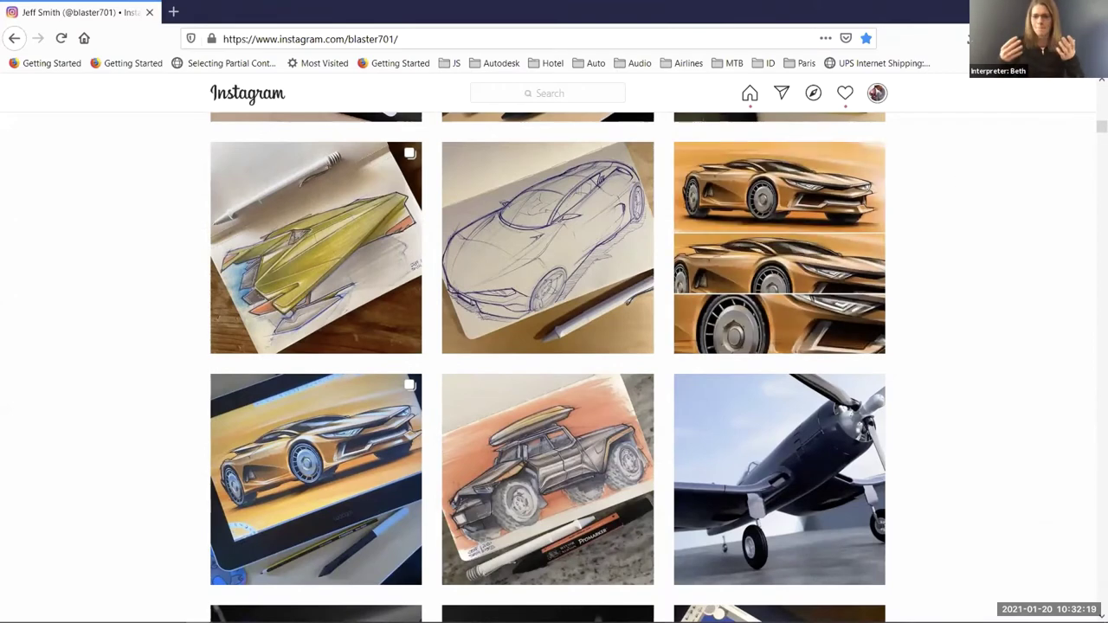
pyautogui.scroll(-2, 896, 193)
pyautogui.scroll(-2, 831, 173)
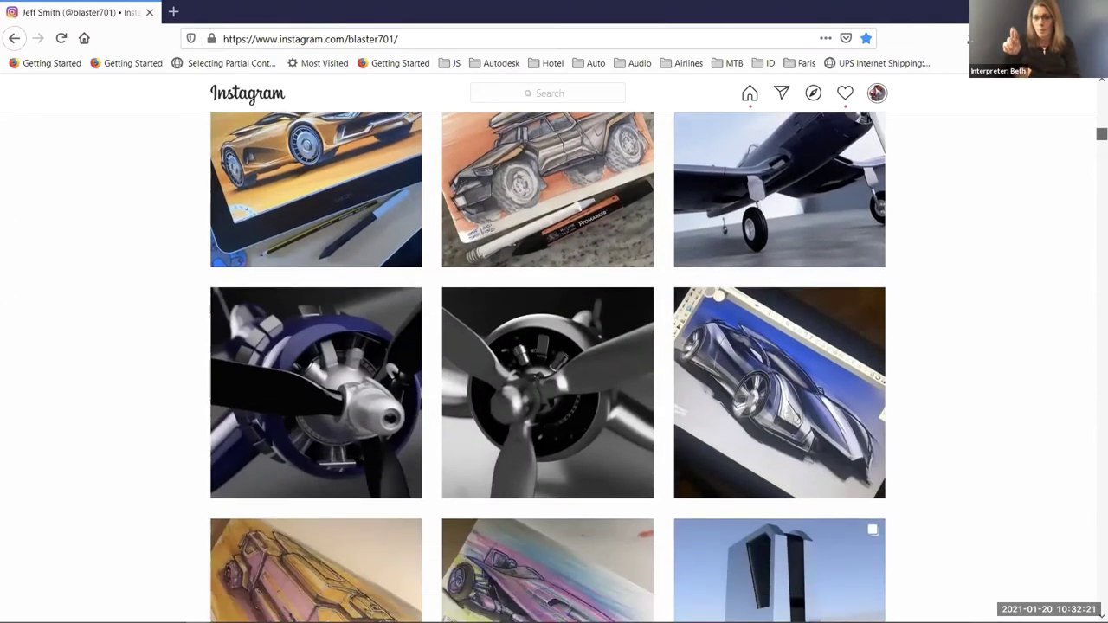
pyautogui.scroll(-5, 546, 363)
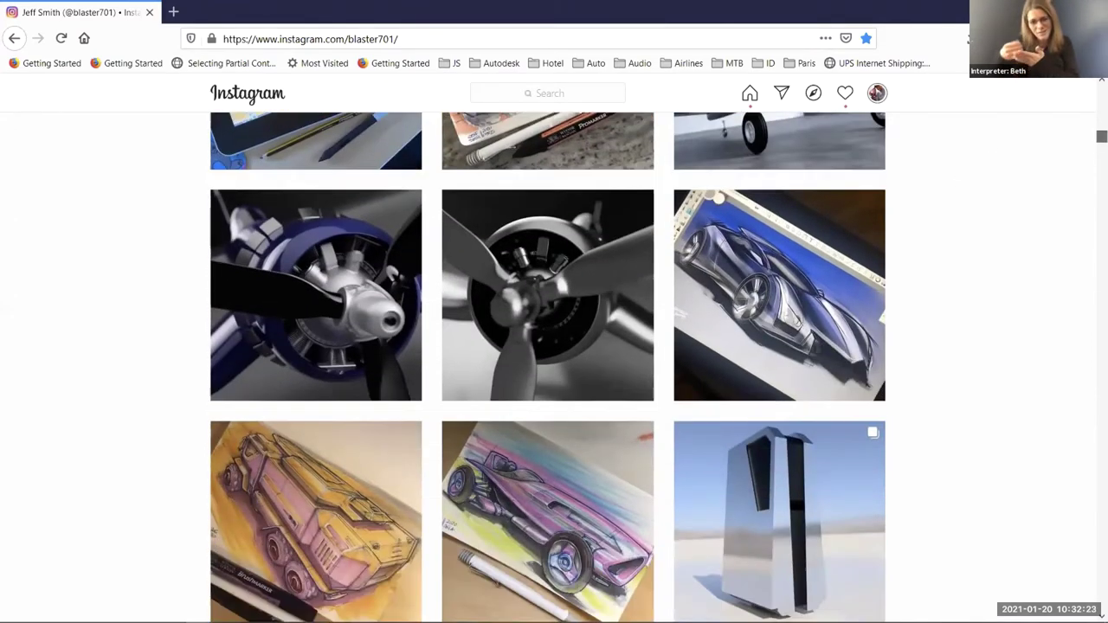
pyautogui.scroll(-6, 547, 364)
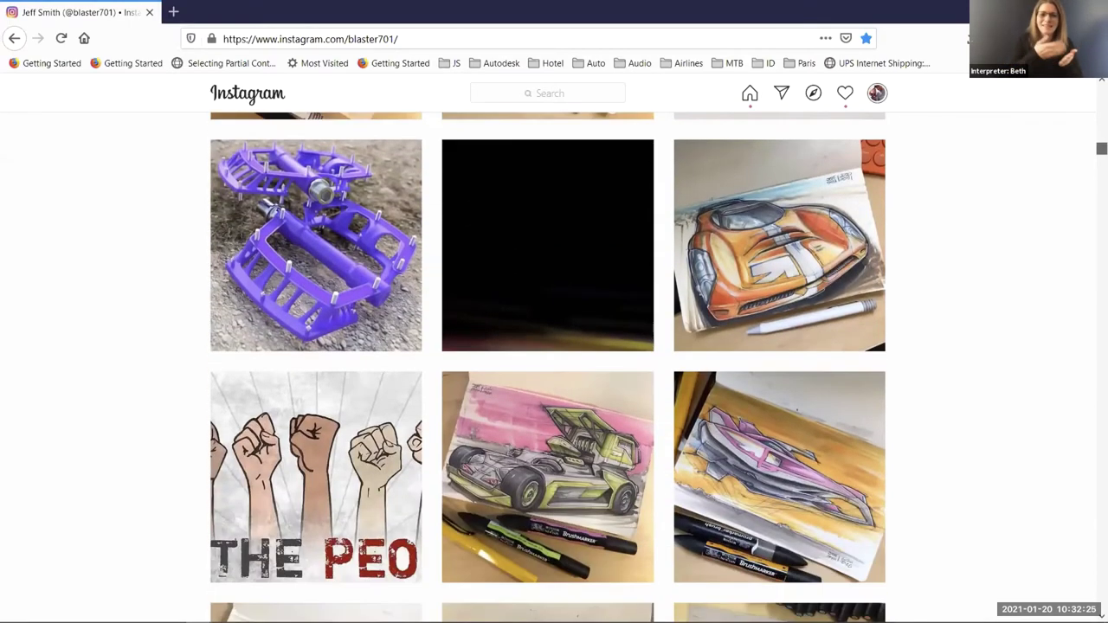
pyautogui.scroll(-9, 547, 363)
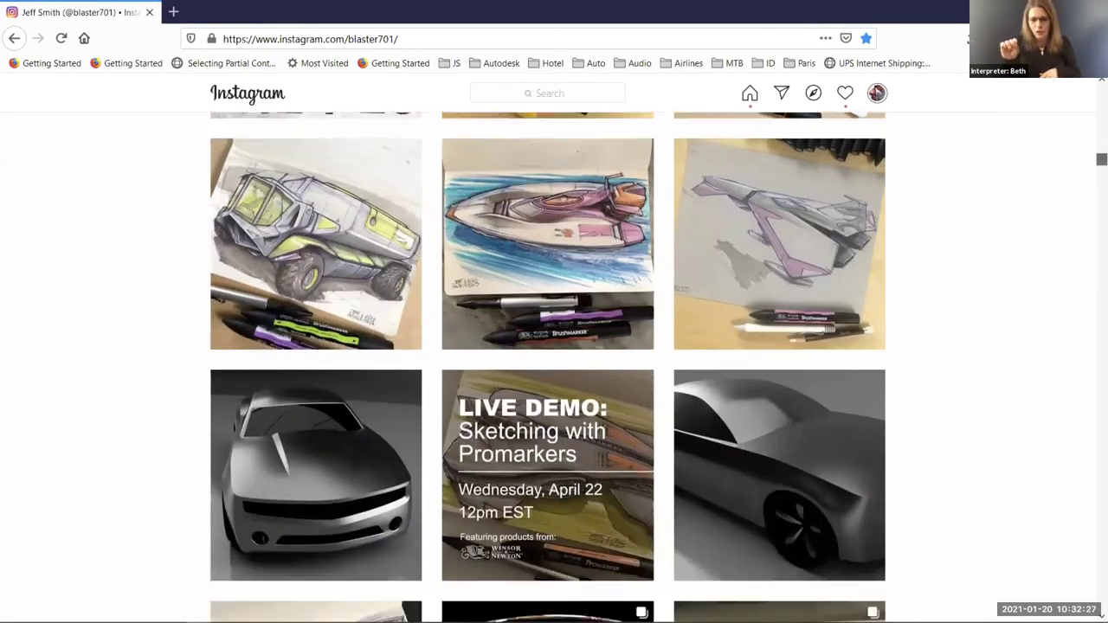
pyautogui.scroll(-6, 547, 364)
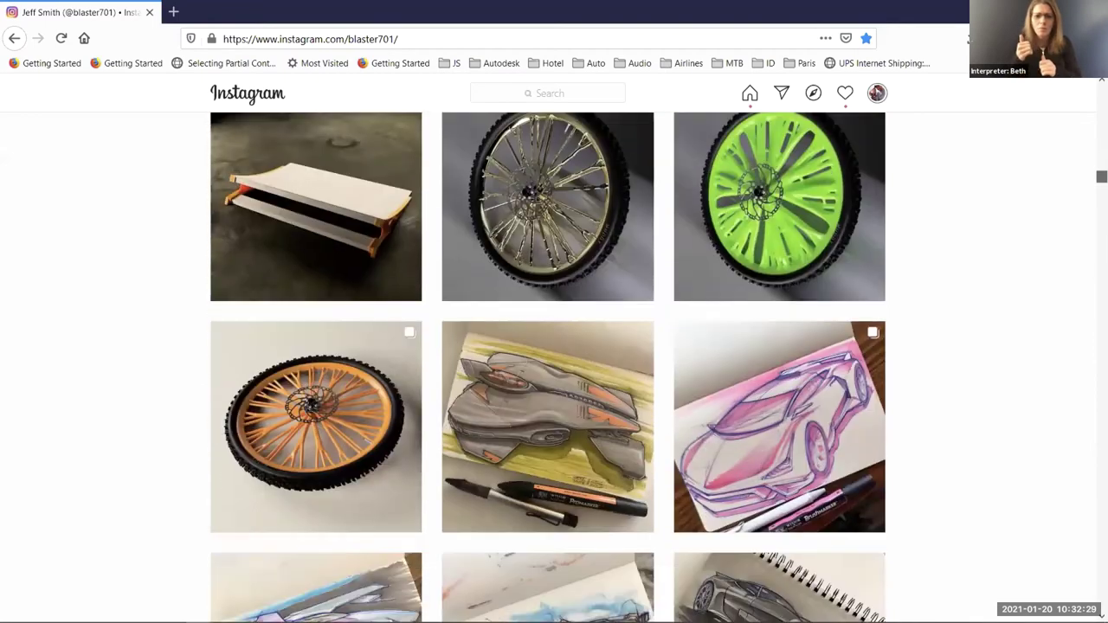
pyautogui.scroll(-9, 547, 364)
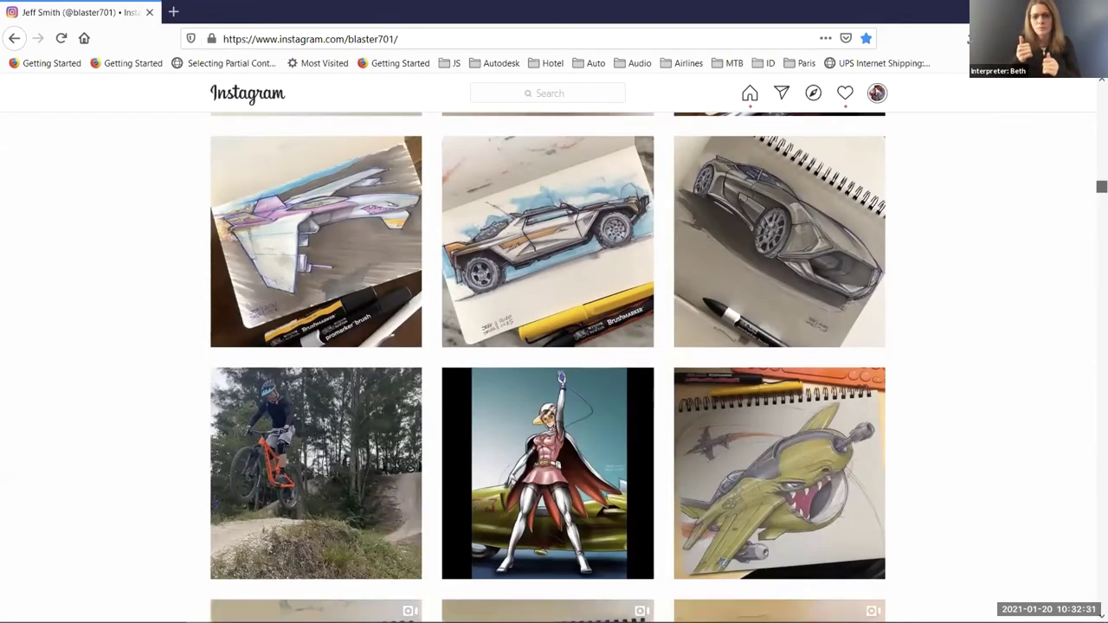
pyautogui.scroll(-7, 547, 363)
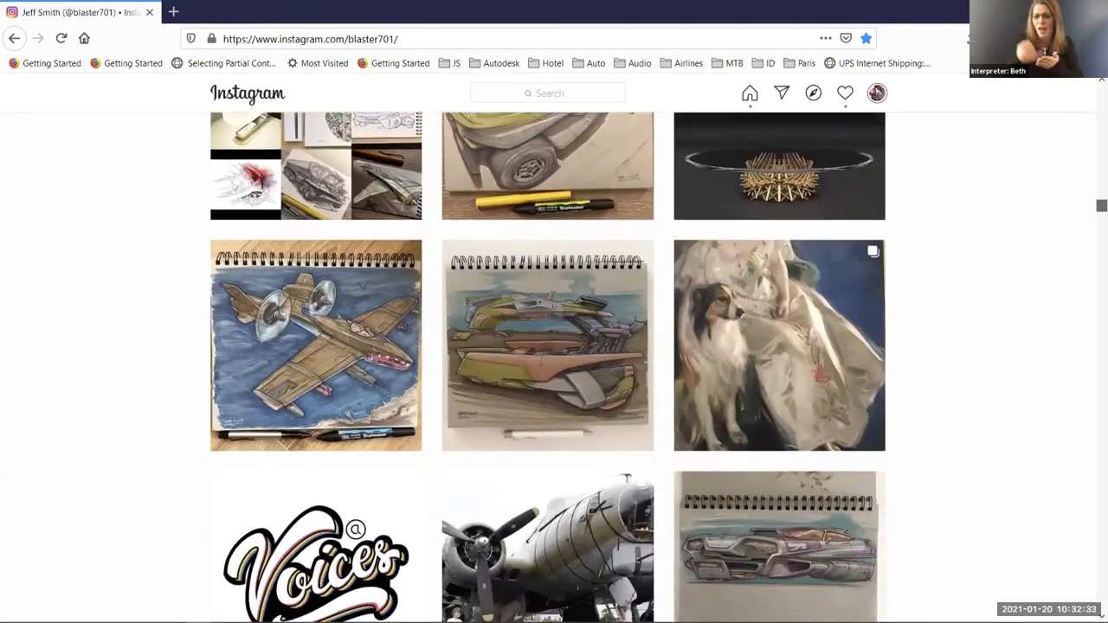
pyautogui.scroll(-7, 547, 363)
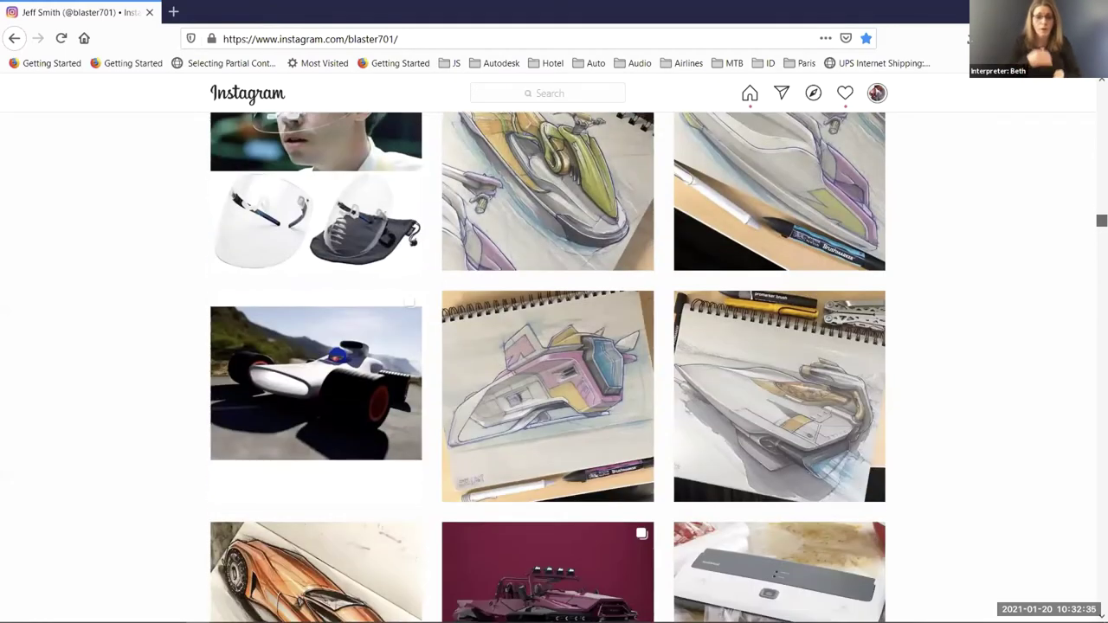
pyautogui.scroll(-6, 547, 364)
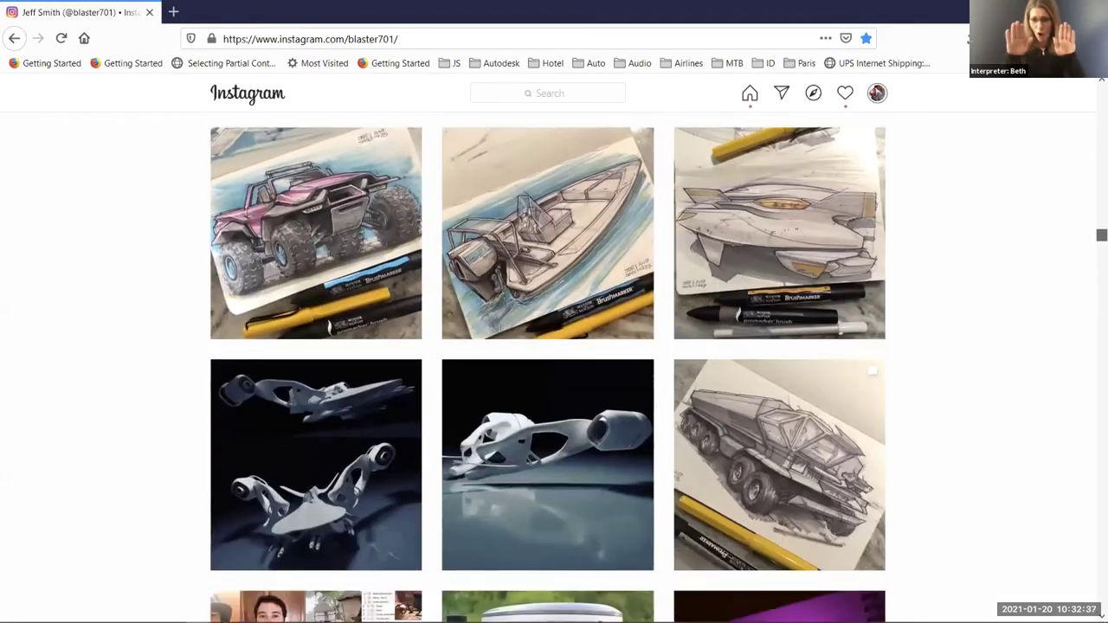
pyautogui.scroll(-4, 547, 364)
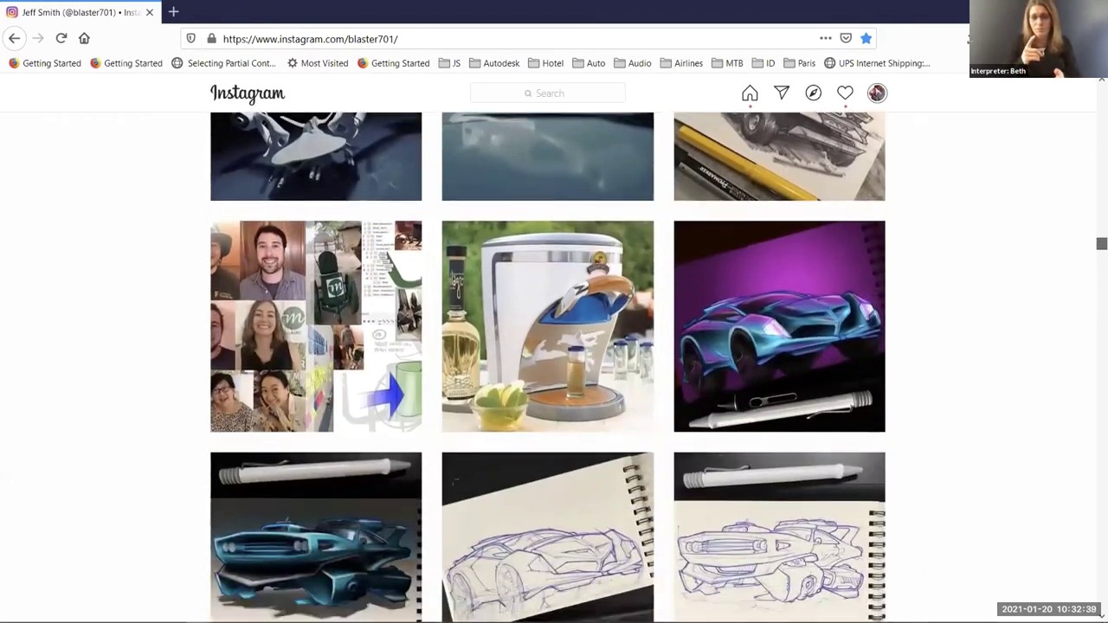
pyautogui.scroll(-8, 547, 364)
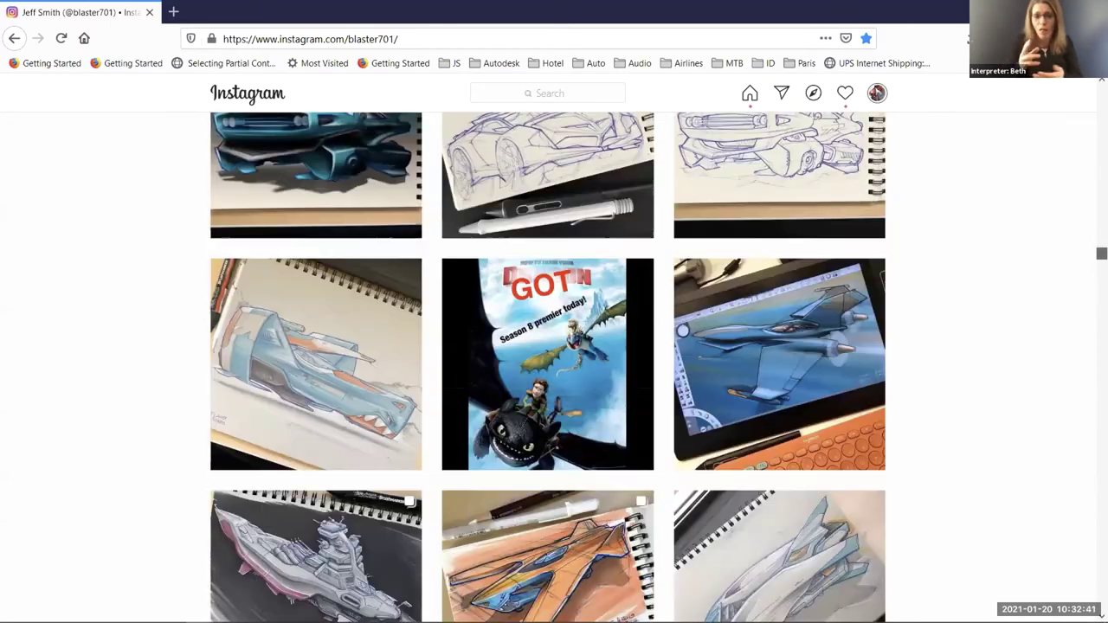
pyautogui.scroll(-6, 546, 363)
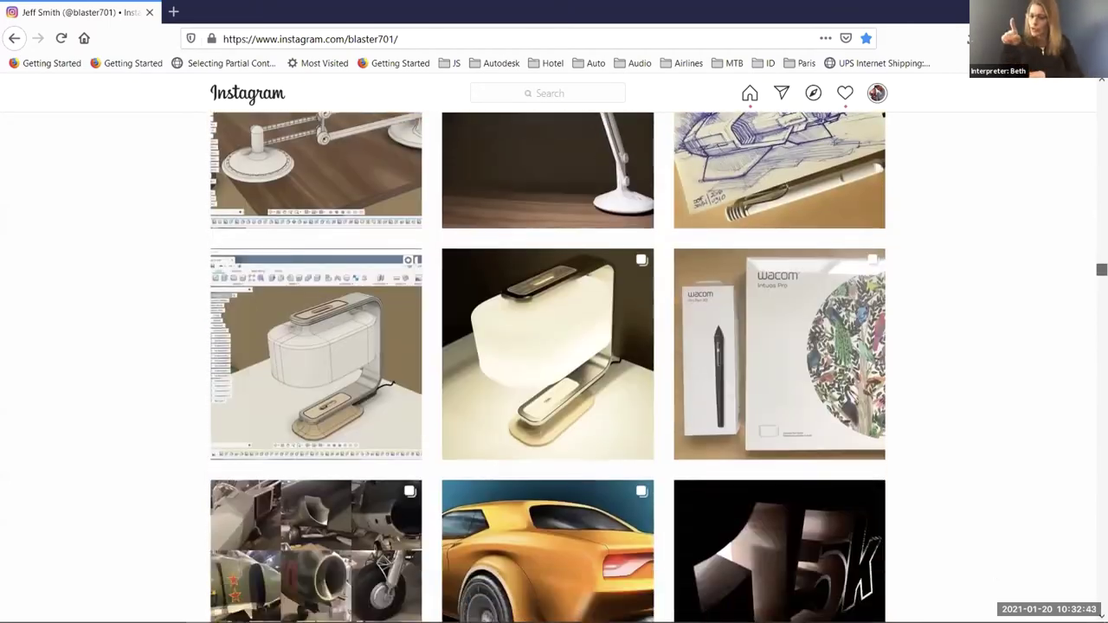
pyautogui.scroll(-8, 547, 363)
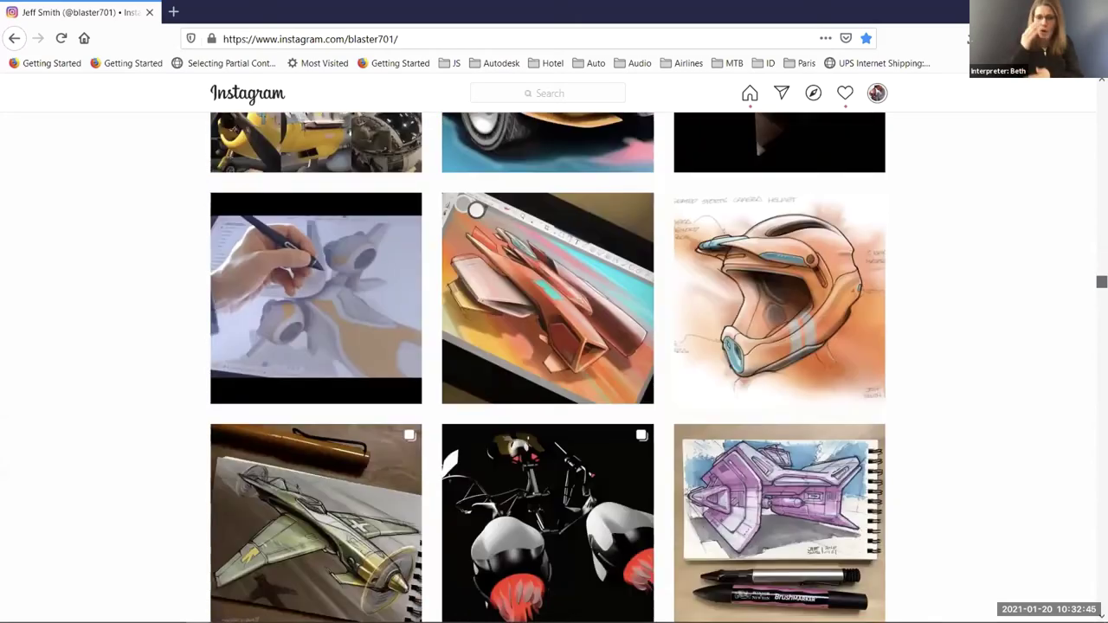
pyautogui.scroll(-10, 547, 363)
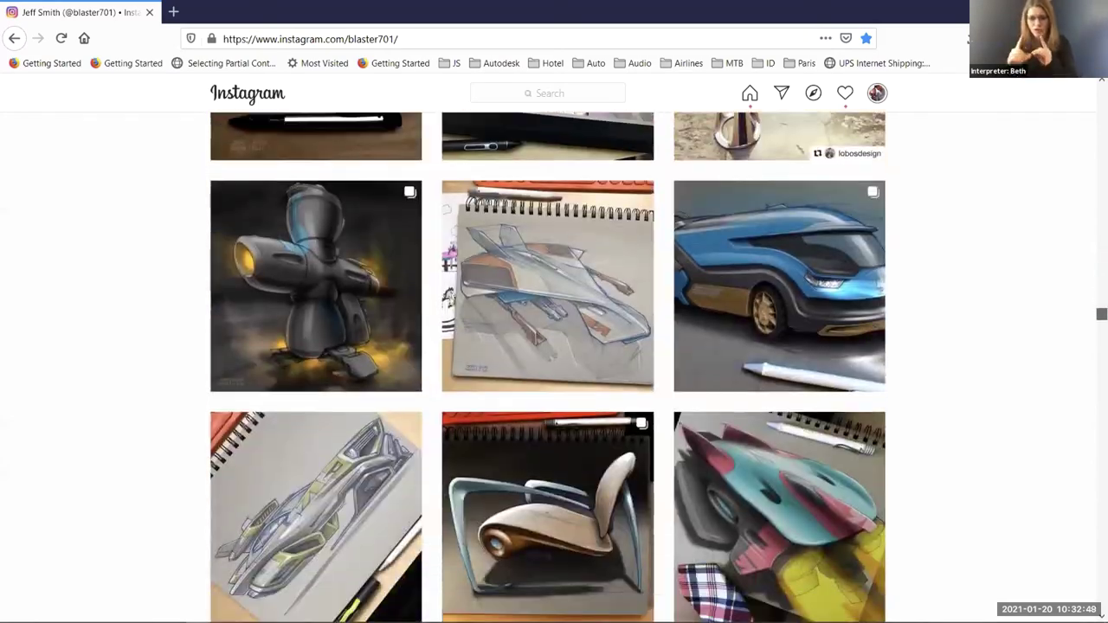
pyautogui.scroll(-10, 547, 364)
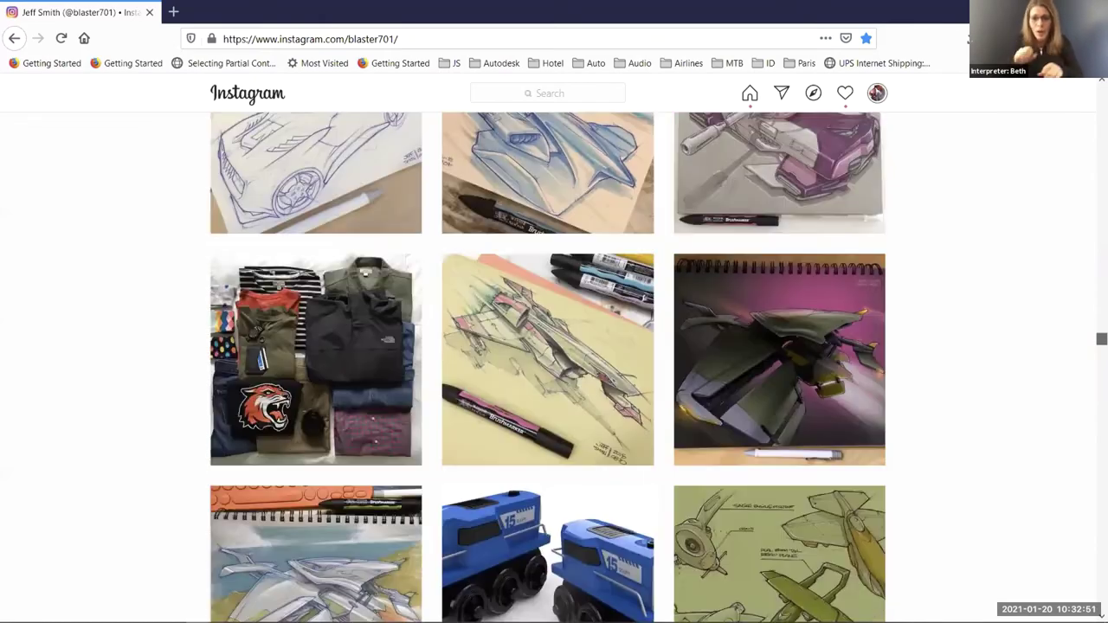
pyautogui.scroll(-10, 547, 364)
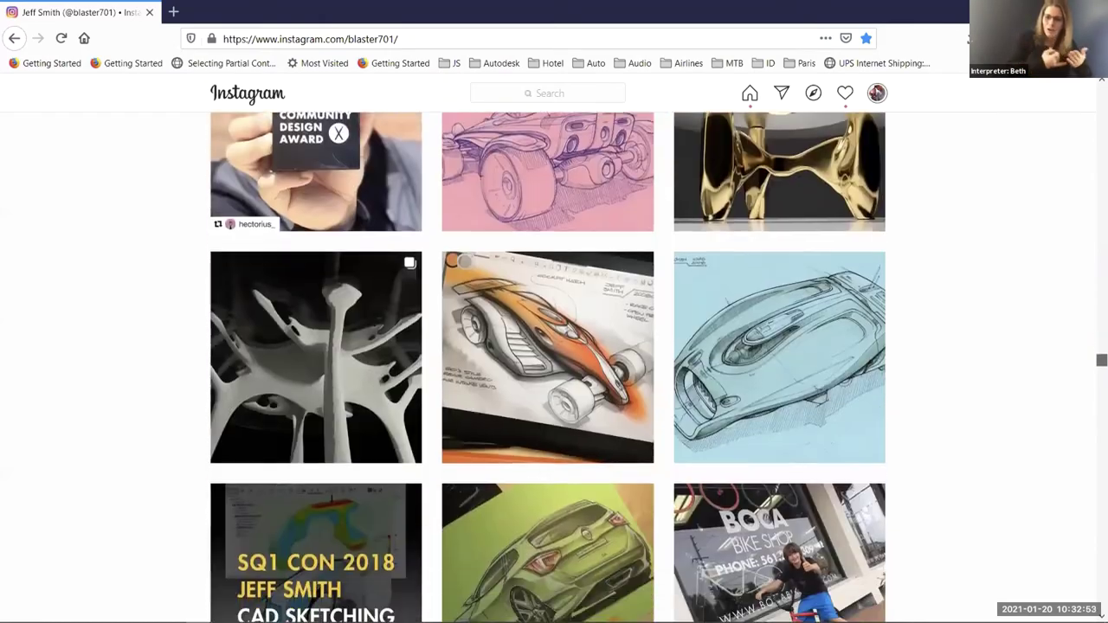
pyautogui.scroll(-10, 547, 363)
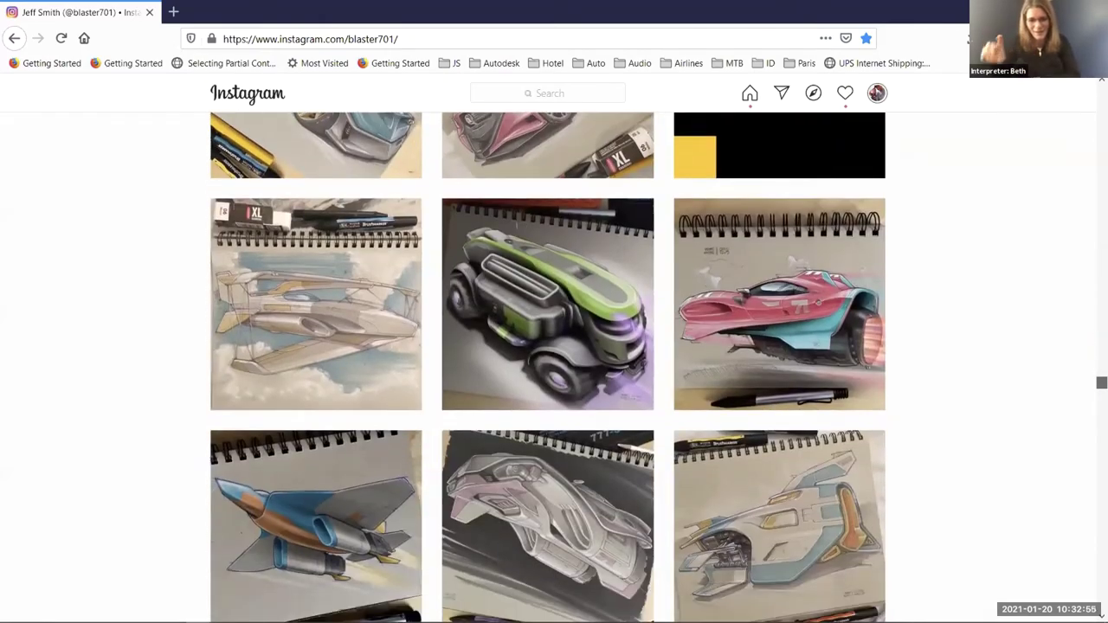
pyautogui.scroll(-7, 547, 364)
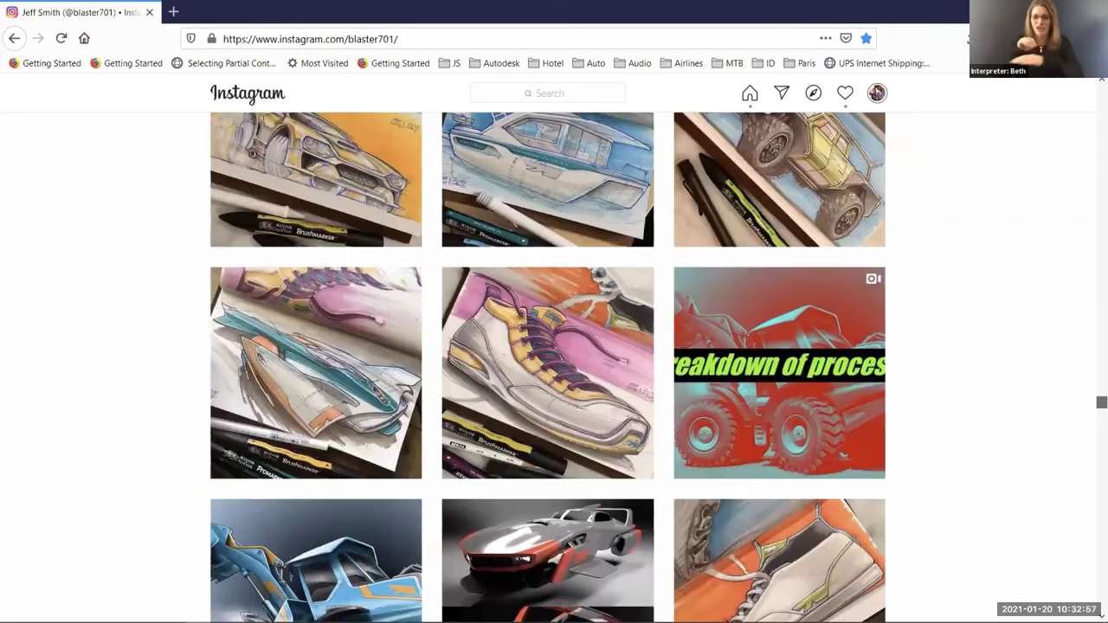
pyautogui.scroll(-6, 547, 363)
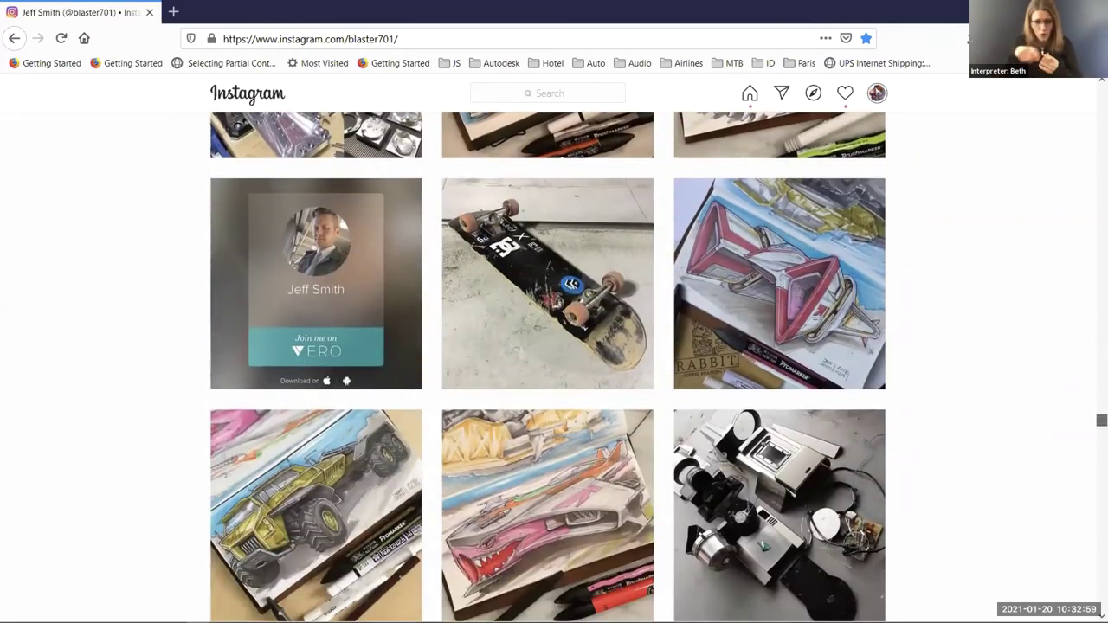
pyautogui.scroll(-10, 546, 363)
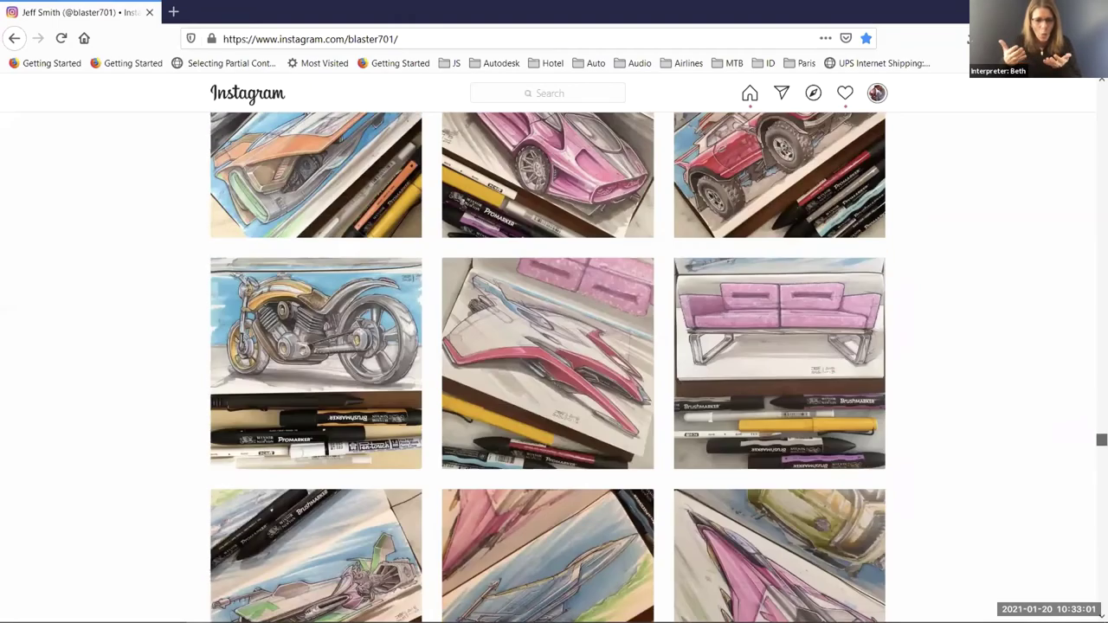
pyautogui.scroll(-8, 547, 363)
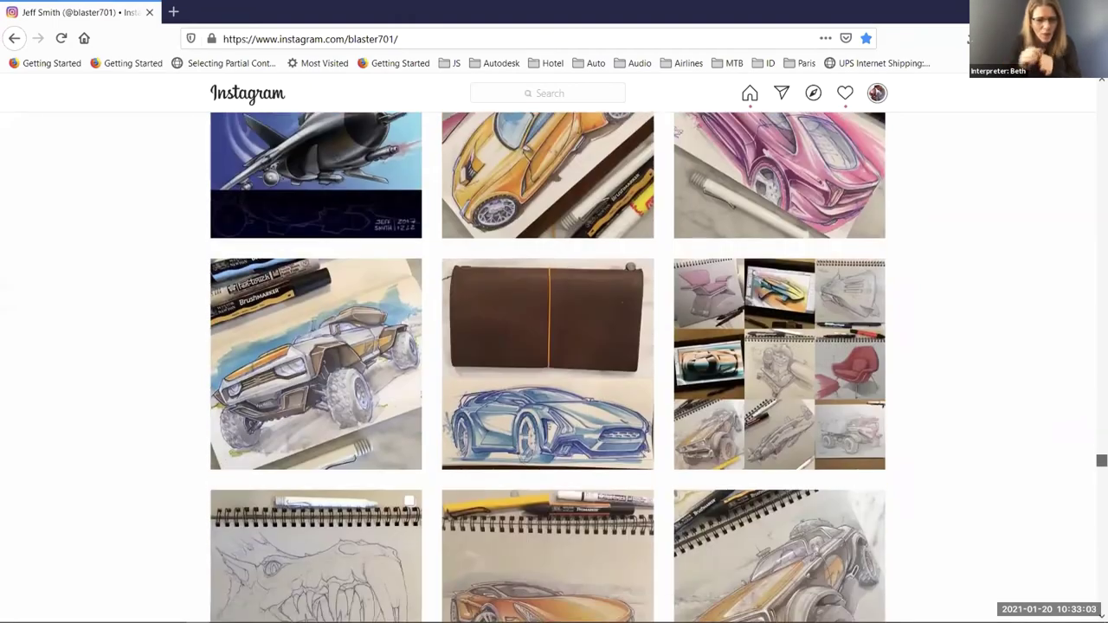
pyautogui.scroll(-10, 547, 363)
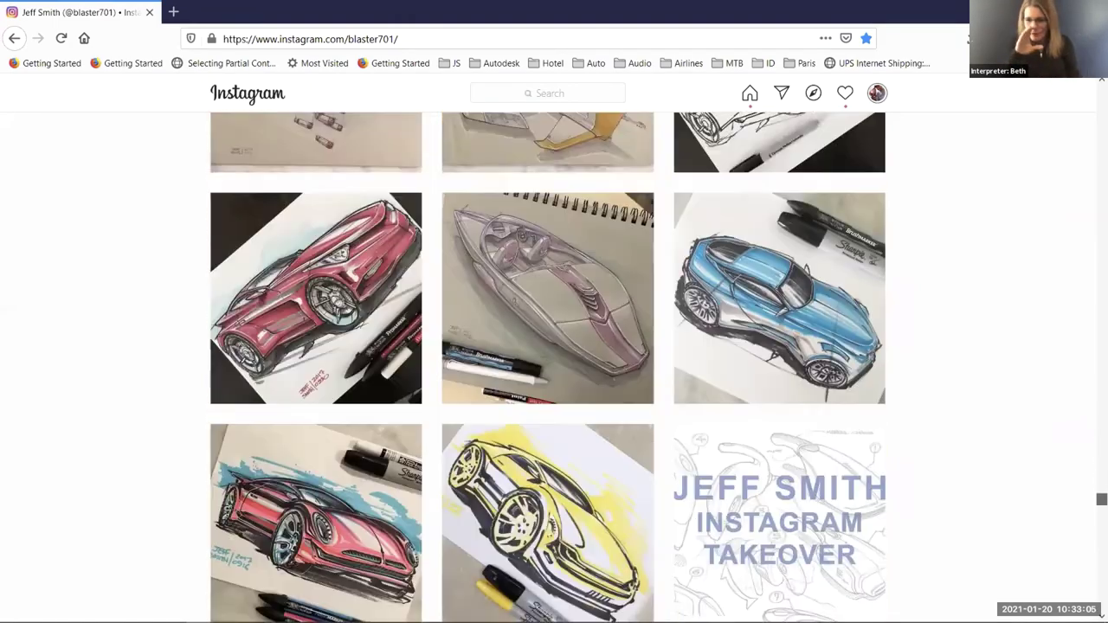
pyautogui.scroll(-10, 547, 364)
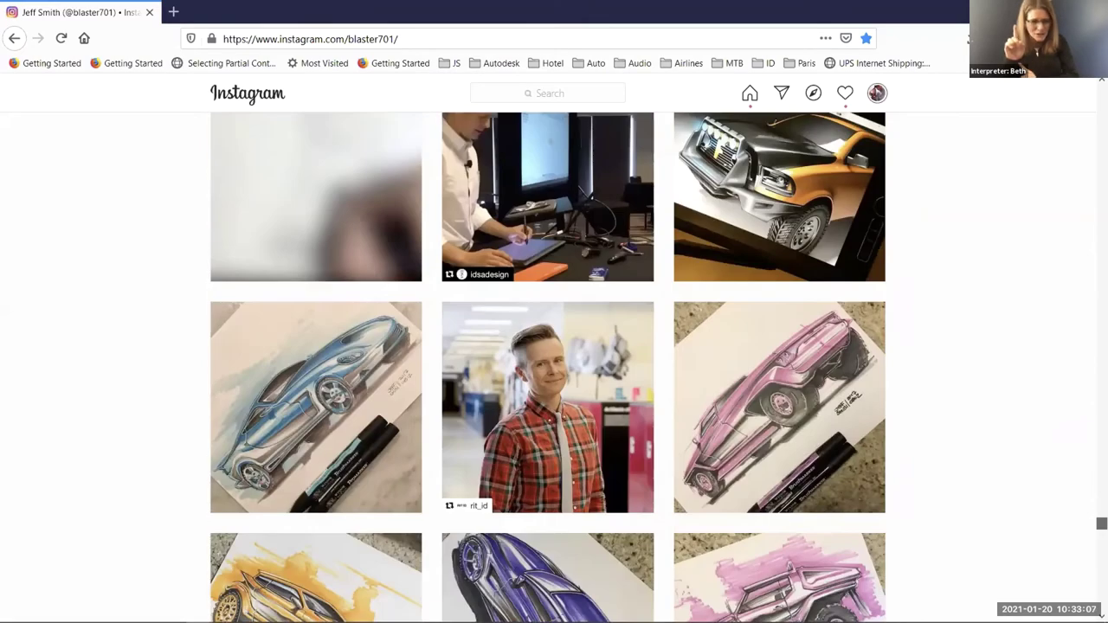
pyautogui.scroll(-10, 547, 364)
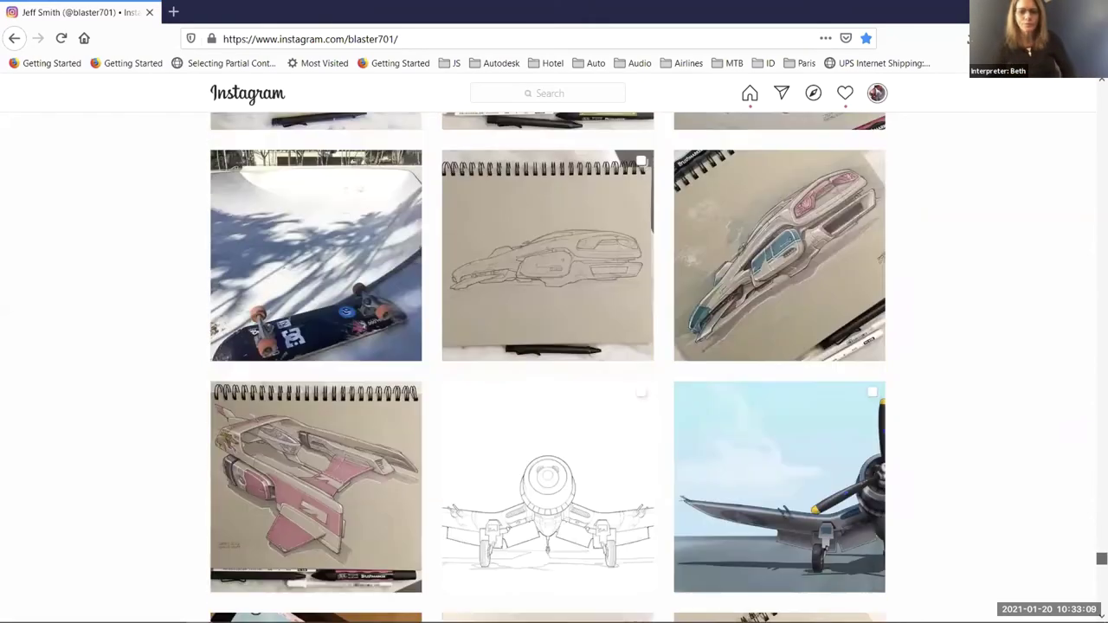
pyautogui.scroll(-10, 547, 363)
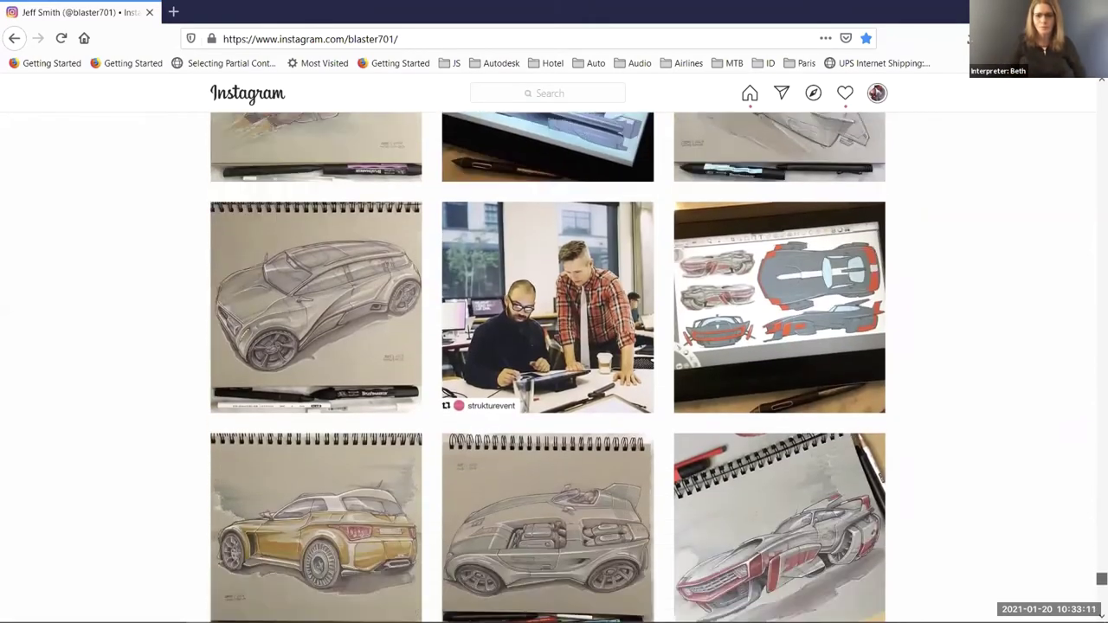
pyautogui.scroll(-2, 964, 392)
# Open the red-and-grey Camaro Land-speeder concept sketch post from the grid
pyautogui.click(836, 356)
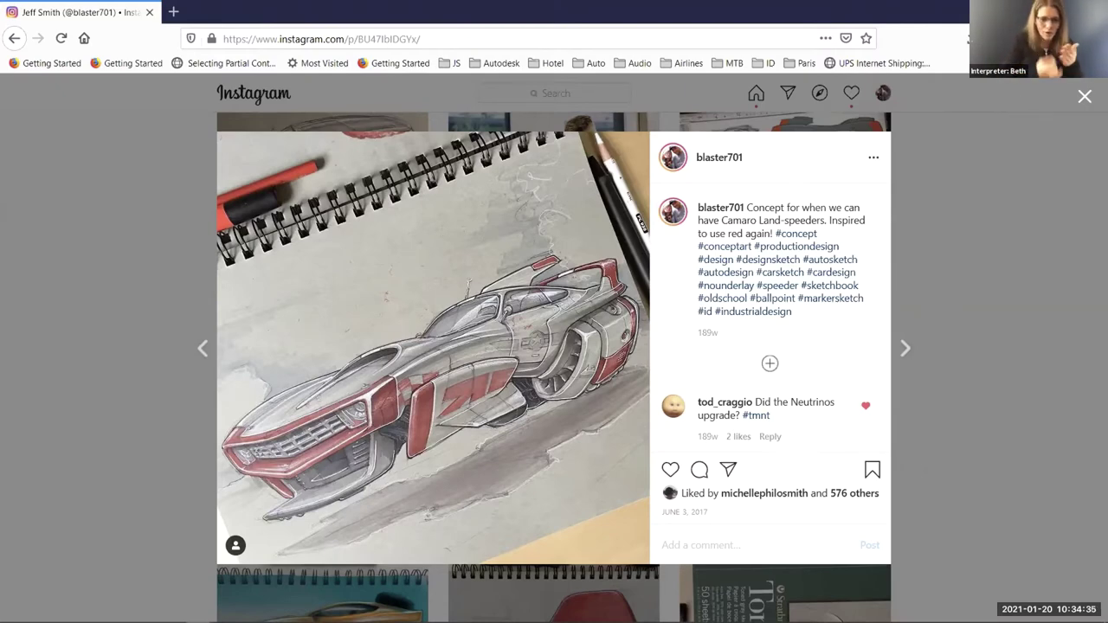
# Switch from the Instagram post to Camaro Speeder.tif in Autodesk SketchBook
pyautogui.hotkey('alt', 'Tab')
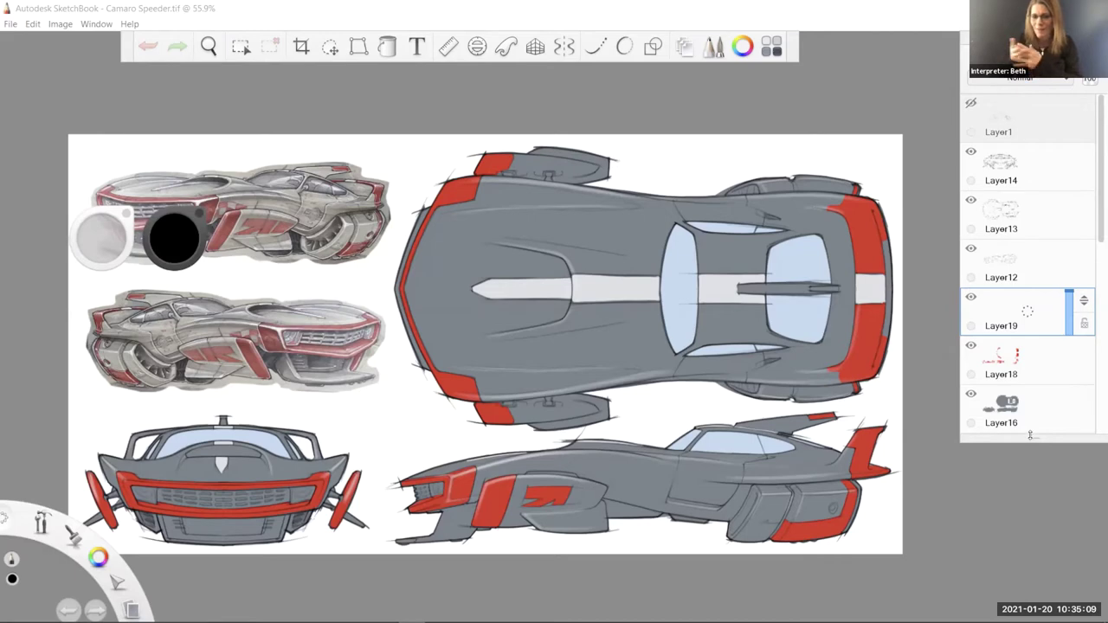
# Hide the colour fills on Layer18, Layer16 and Layer17 and show the Layer4 construction grid
pyautogui.moveTo(1030, 434); pyautogui.dragTo(1029, 588)
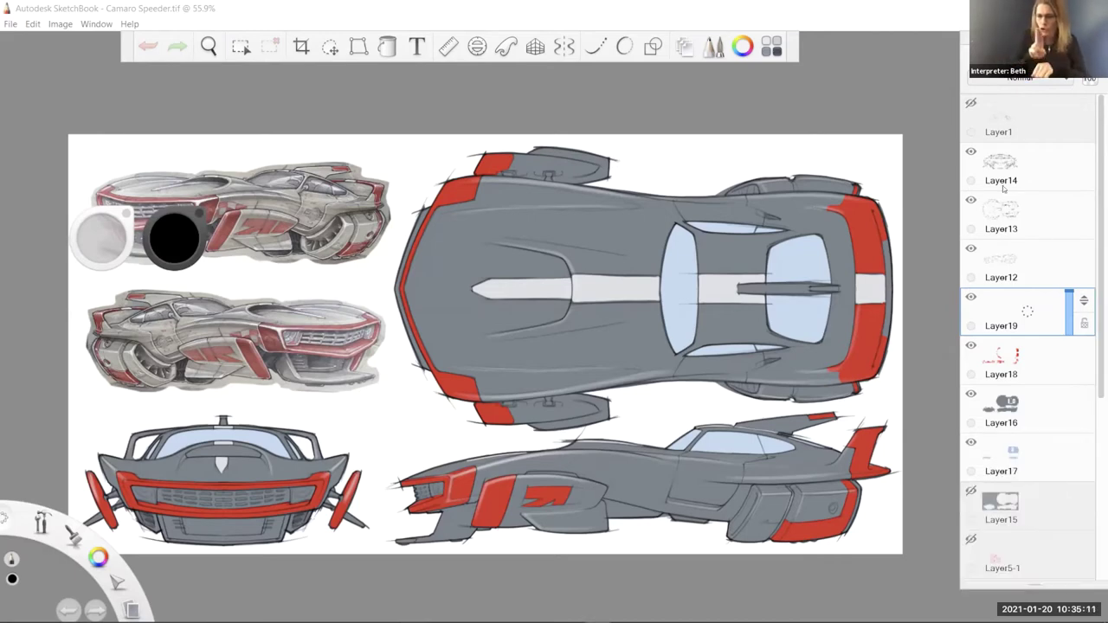
pyautogui.click(970, 345)
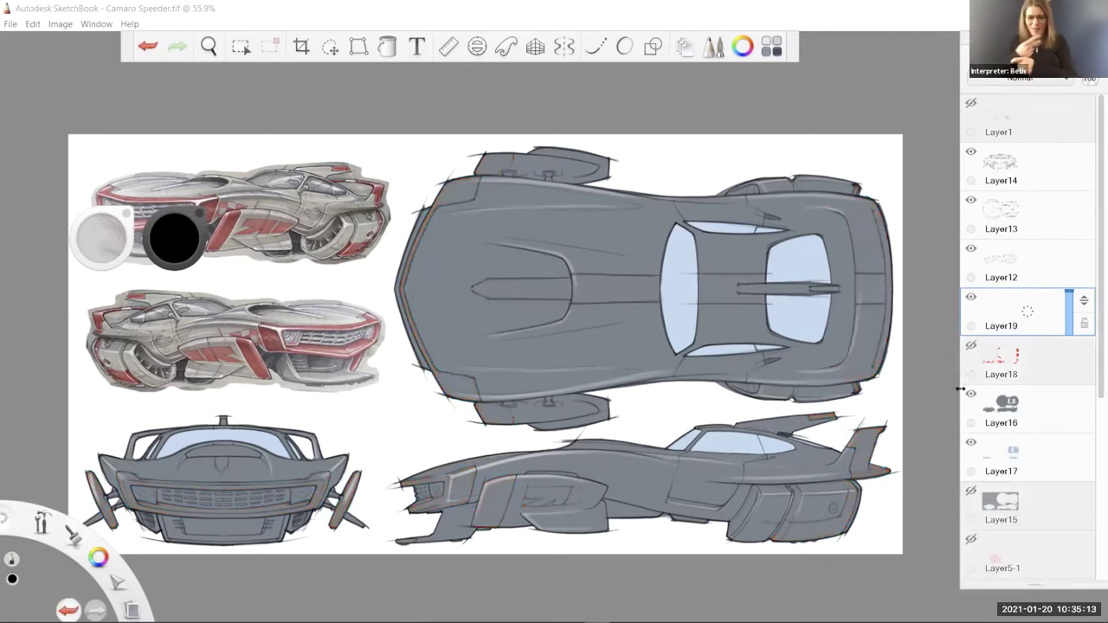
pyautogui.click(970, 394)
pyautogui.click(970, 442)
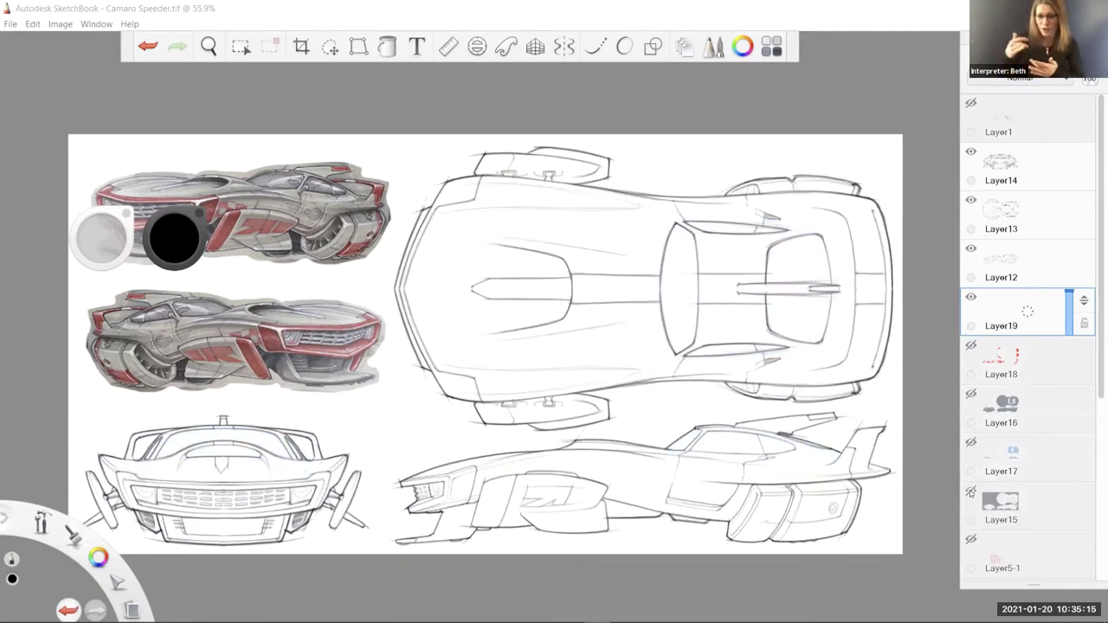
pyautogui.click(970, 491)
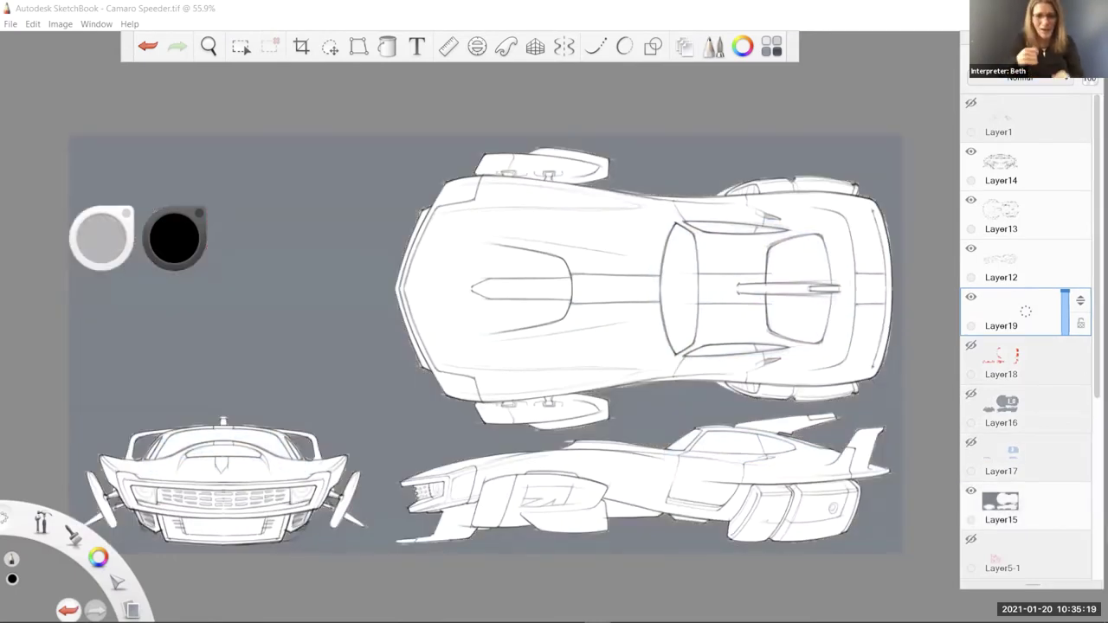
pyautogui.scroll(-6, 1052, 392)
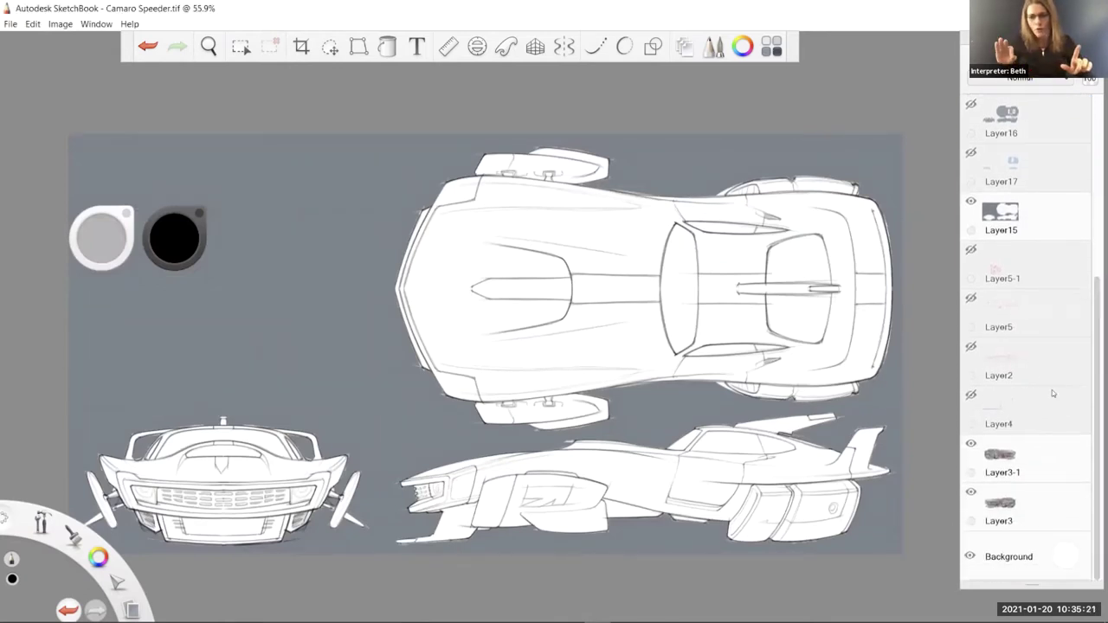
pyautogui.click(970, 395)
pyautogui.click(970, 201)
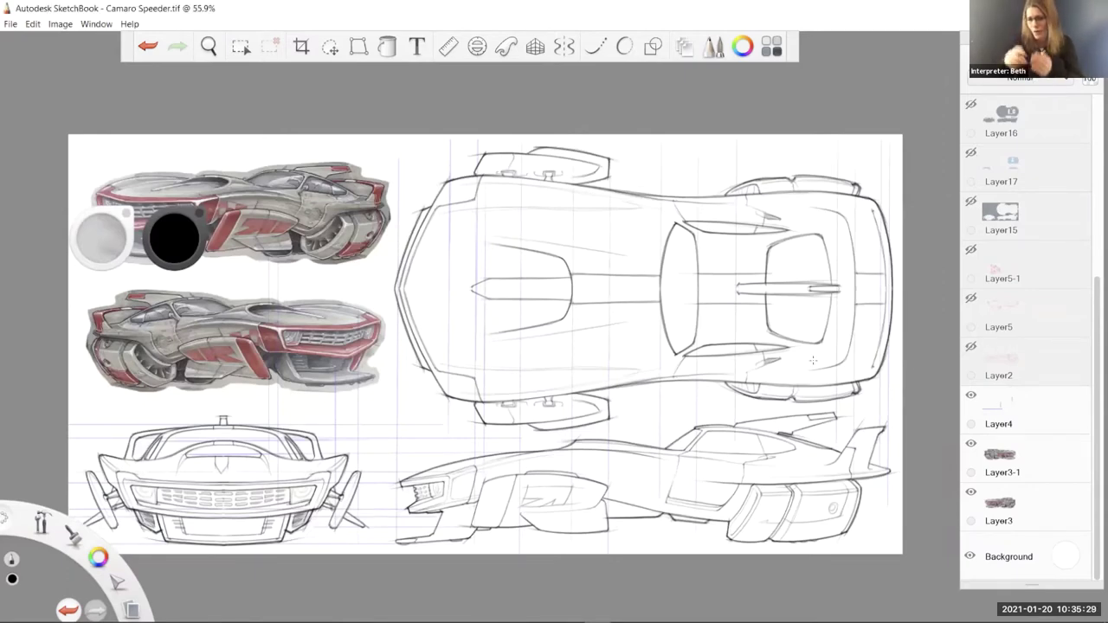
# Show the red sketch layers Layer2, Layer5 and Layer5-1, and hide line drawings Layer14, Layer13 and Layer12
pyautogui.click(971, 346)
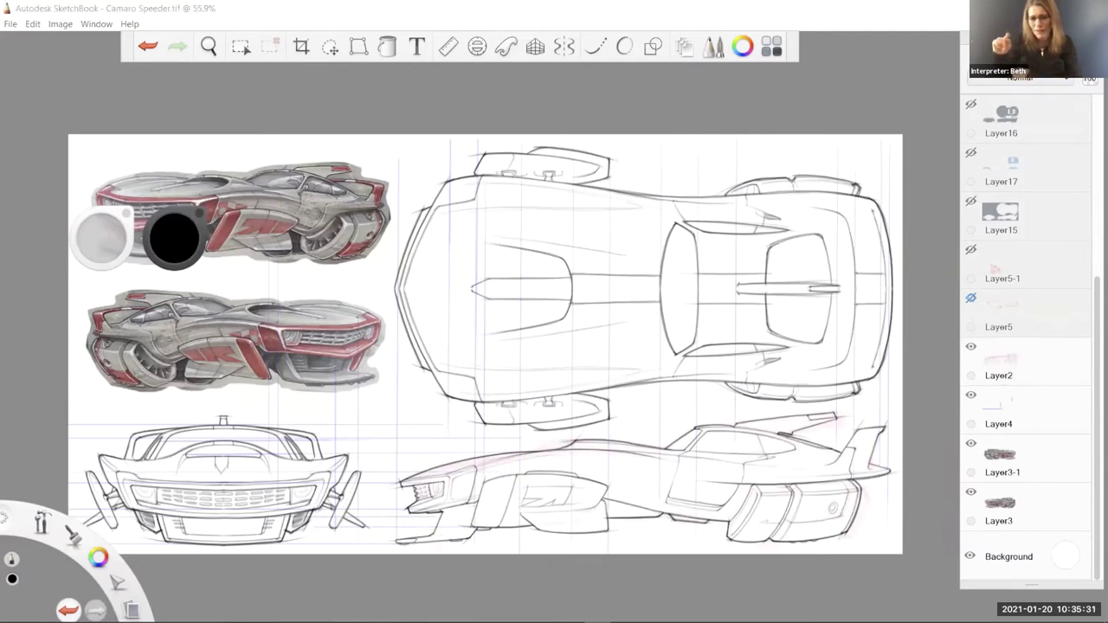
pyautogui.click(970, 298)
pyautogui.click(971, 249)
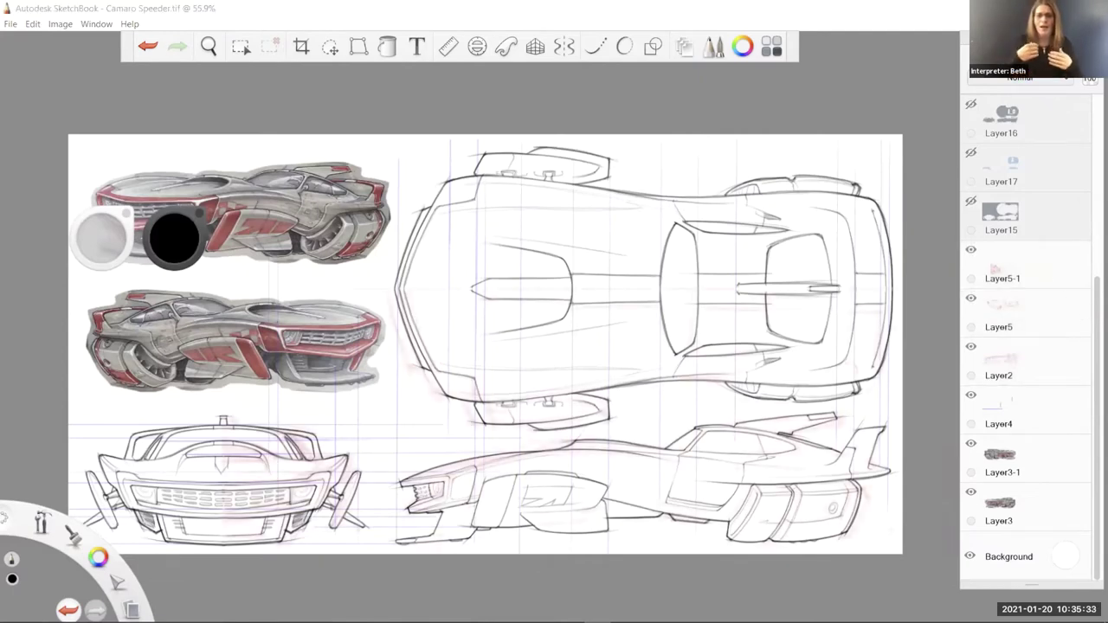
pyautogui.scroll(6, 982, 165)
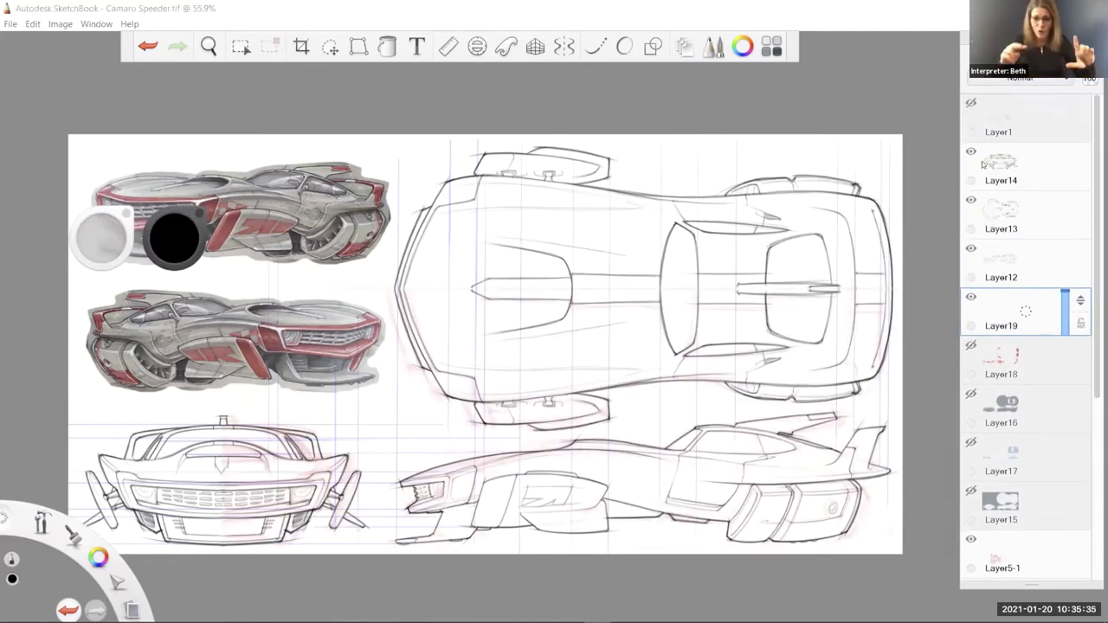
pyautogui.click(971, 152)
pyautogui.click(971, 200)
pyautogui.click(971, 250)
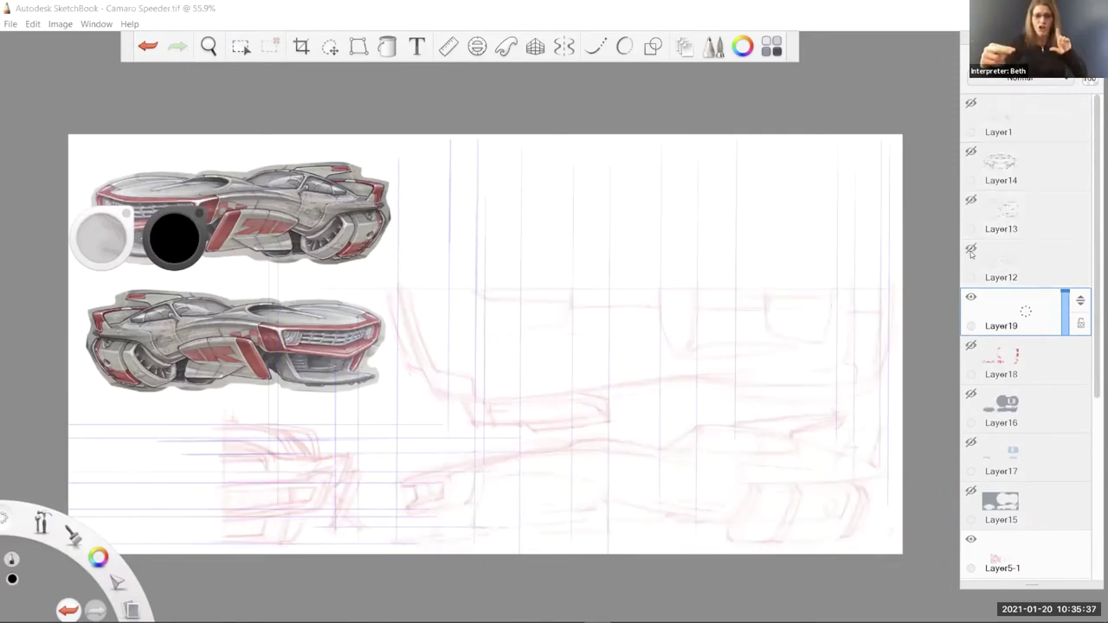
# Raise the opacity of Layer5-1, Layer5 and Layer2 to darken the red sketches, Layer2 from 58% to 100%
pyautogui.scroll(-4, 1029, 431)
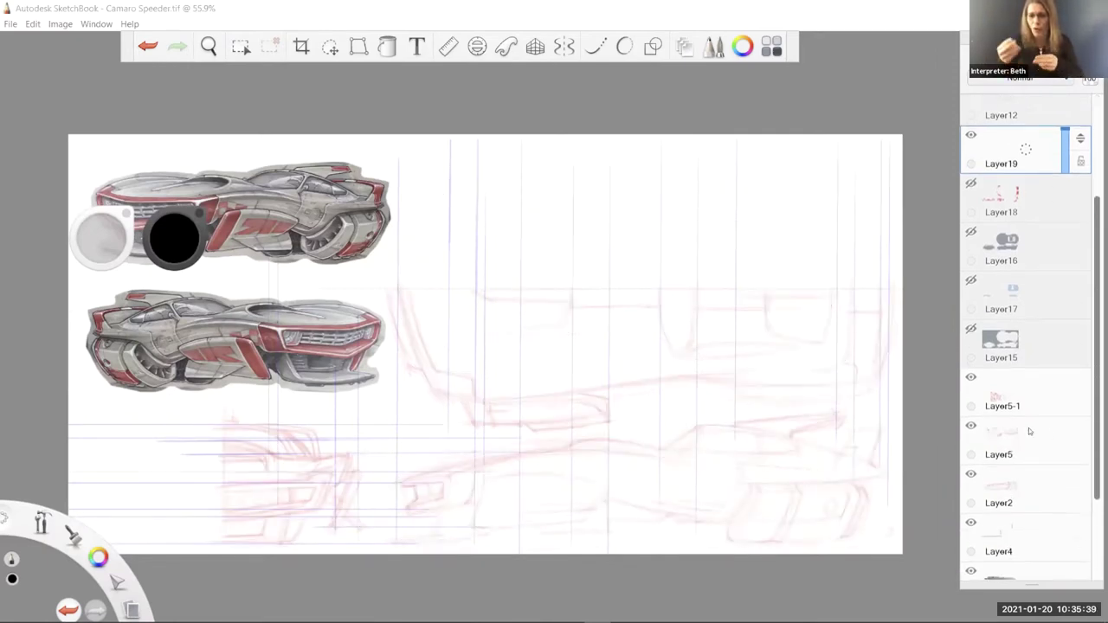
pyautogui.click(1021, 393)
pyautogui.moveTo(1064, 396); pyautogui.dragTo(1073, 364)
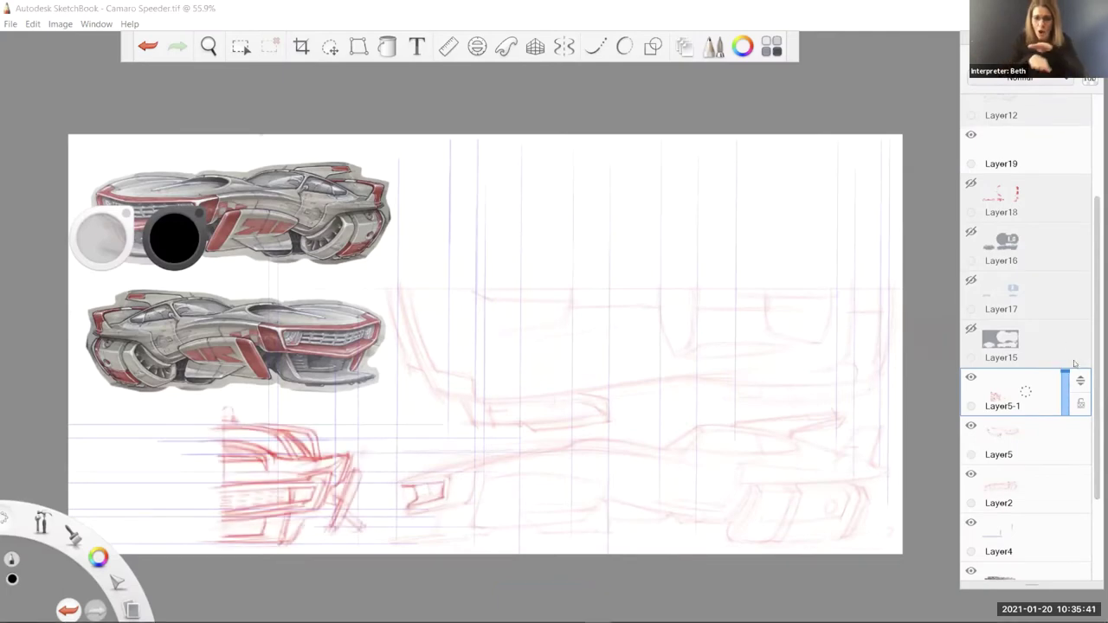
pyautogui.click(1049, 437)
pyautogui.moveTo(1064, 447); pyautogui.dragTo(1067, 428)
pyautogui.click(1052, 486)
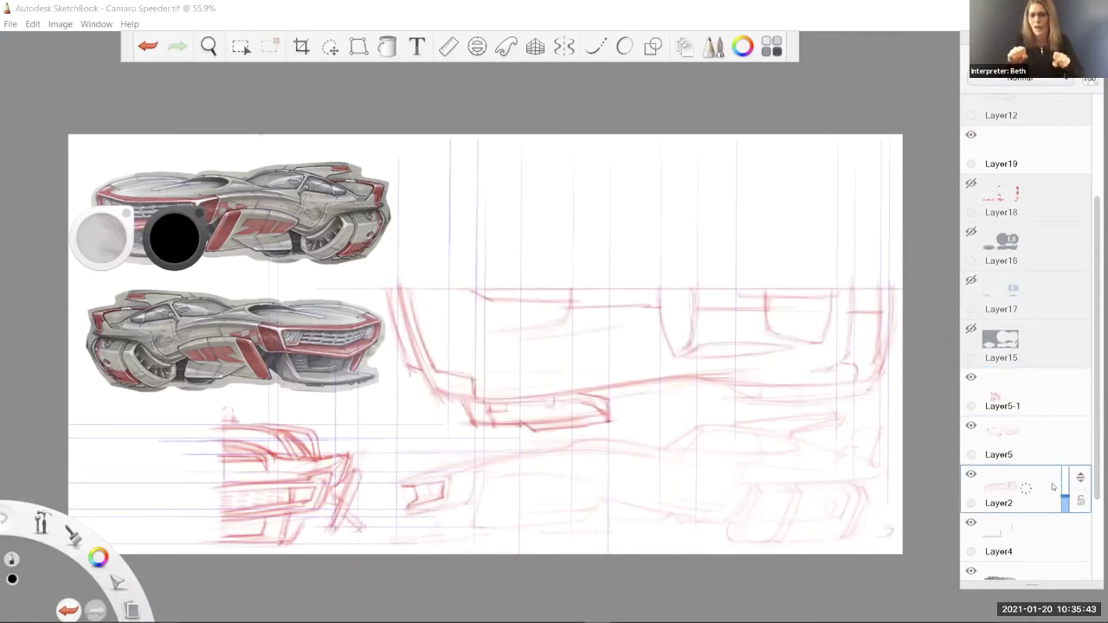
pyautogui.moveTo(1064, 498); pyautogui.dragTo(1073, 432)
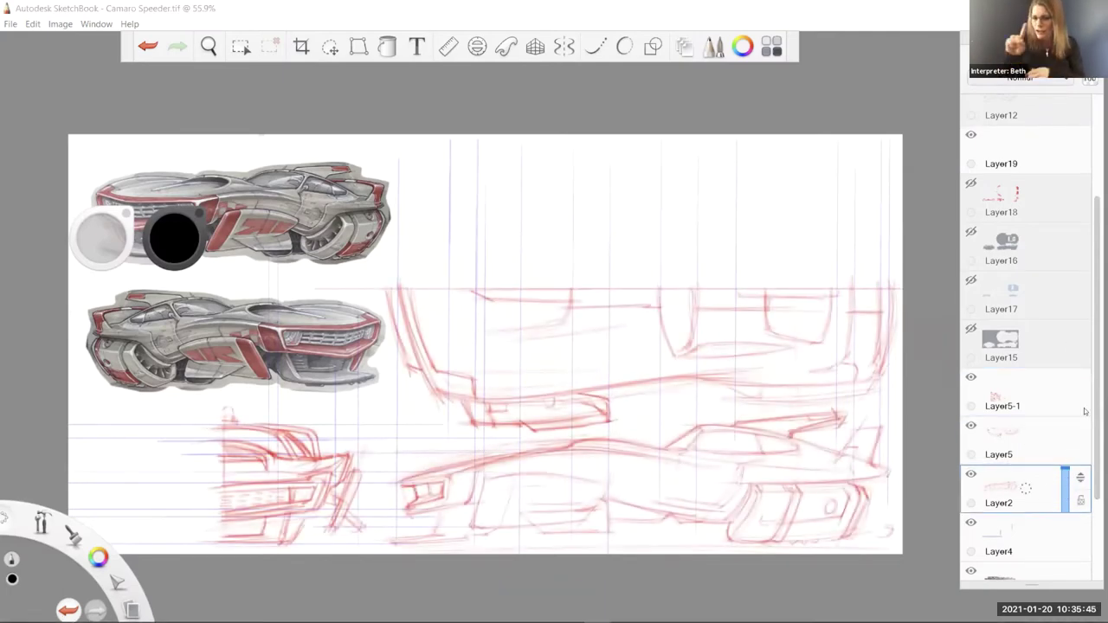
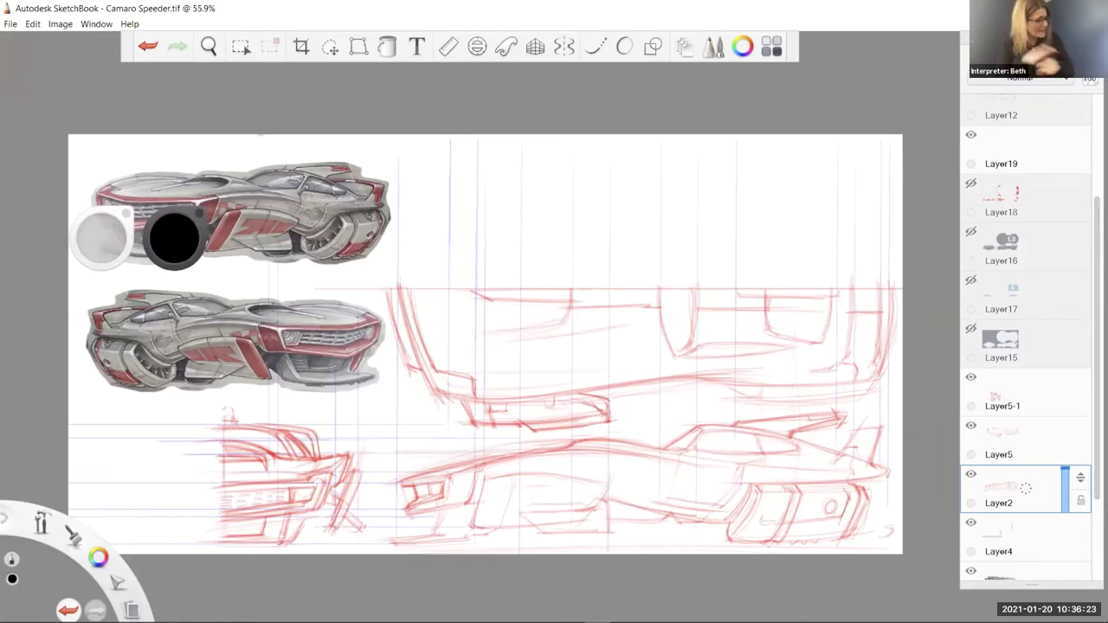
# Draw a short test stroke near the top car, then undo it
pyautogui.moveTo(93, 192); pyautogui.dragTo(69, 161)
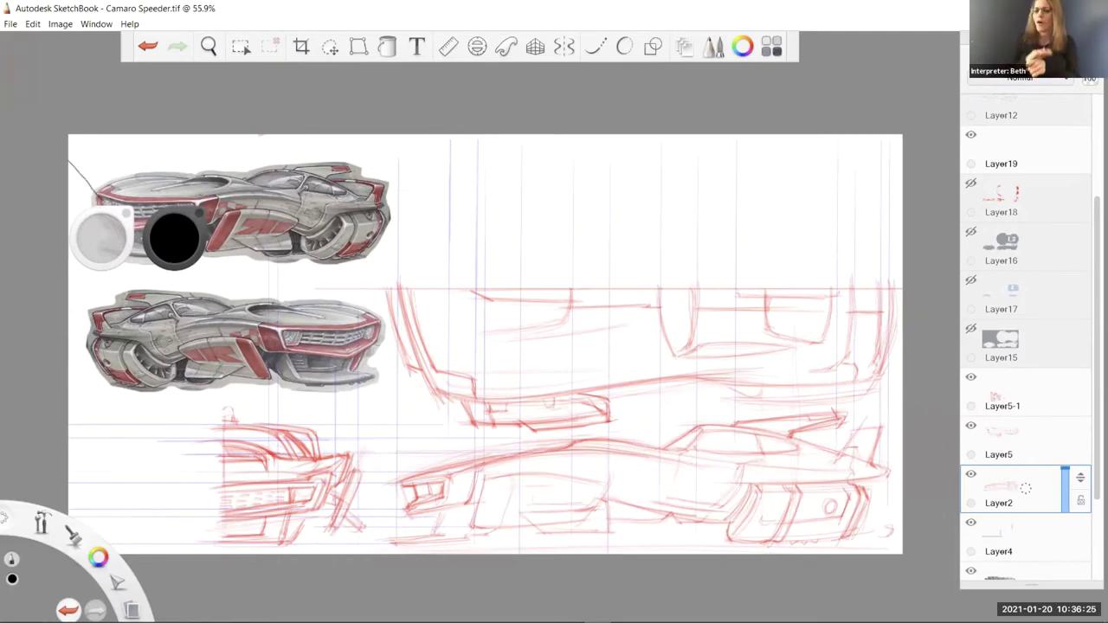
pyautogui.hotkey('ctrl', 'z')
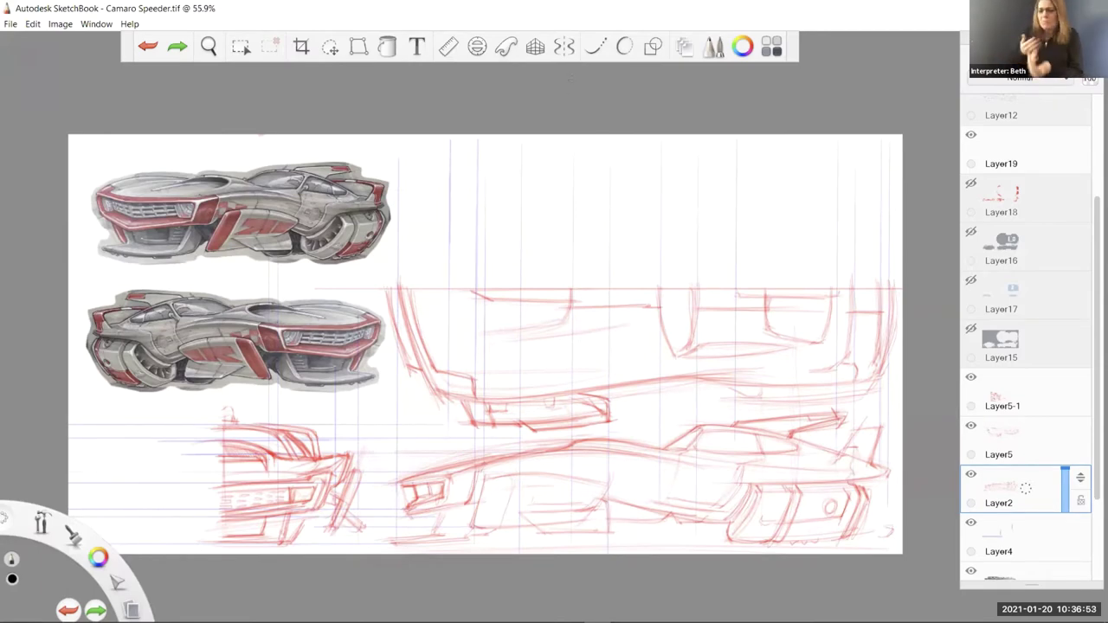
# Bring up the ruler guide, level it to 0°, lower it slightly, then dismiss it
pyautogui.press('r')
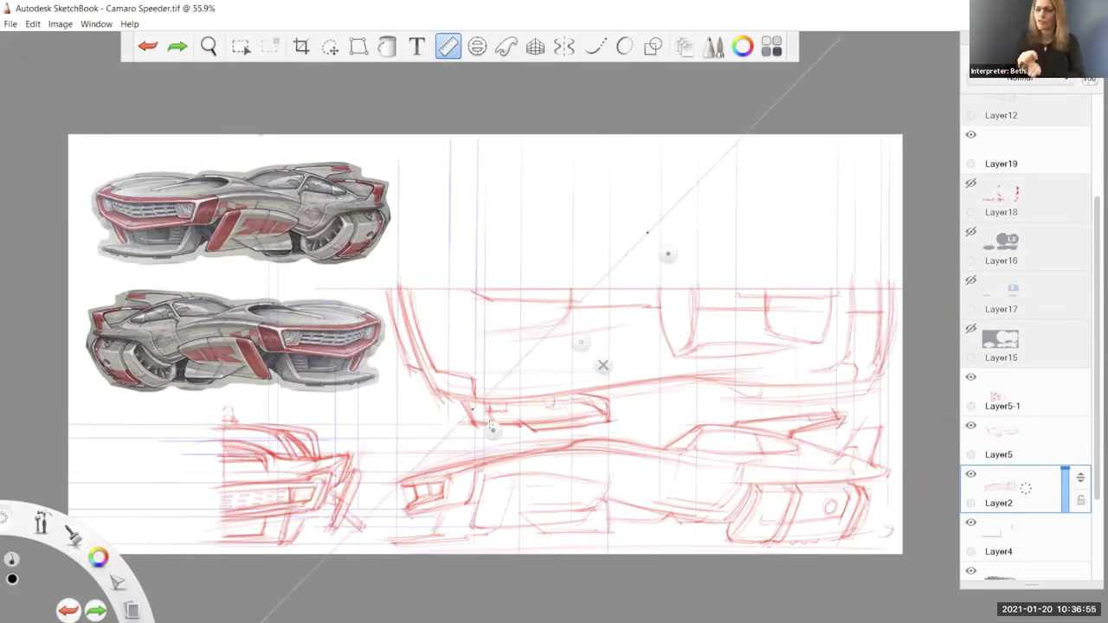
pyautogui.moveTo(492, 426); pyautogui.dragTo(390, 255)
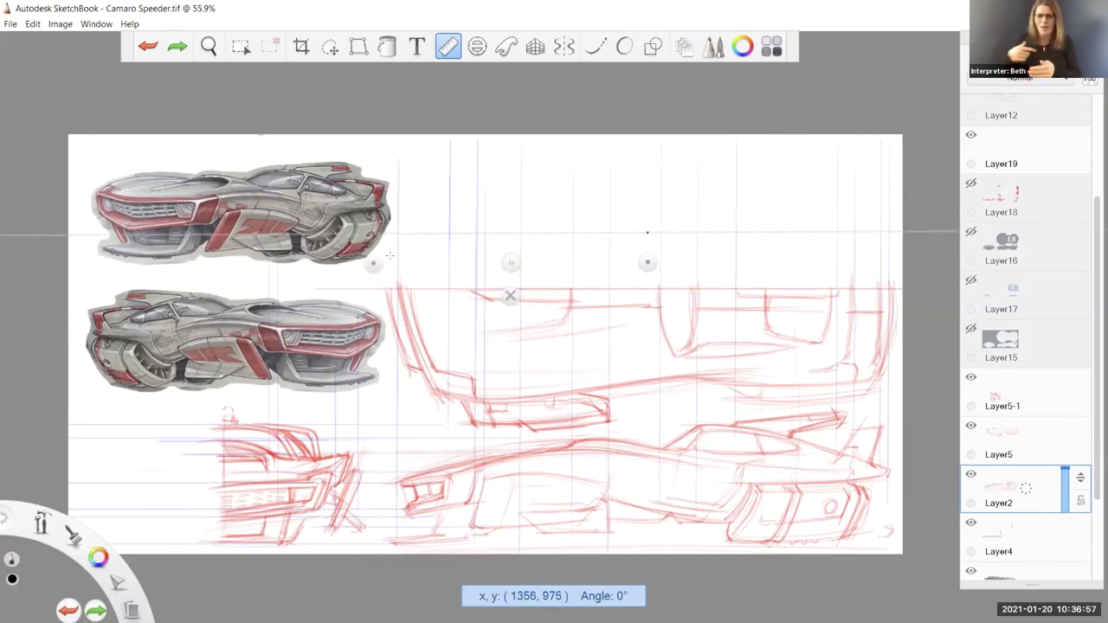
pyautogui.moveTo(511, 262); pyautogui.dragTo(489, 147)
pyautogui.click(471, 174)
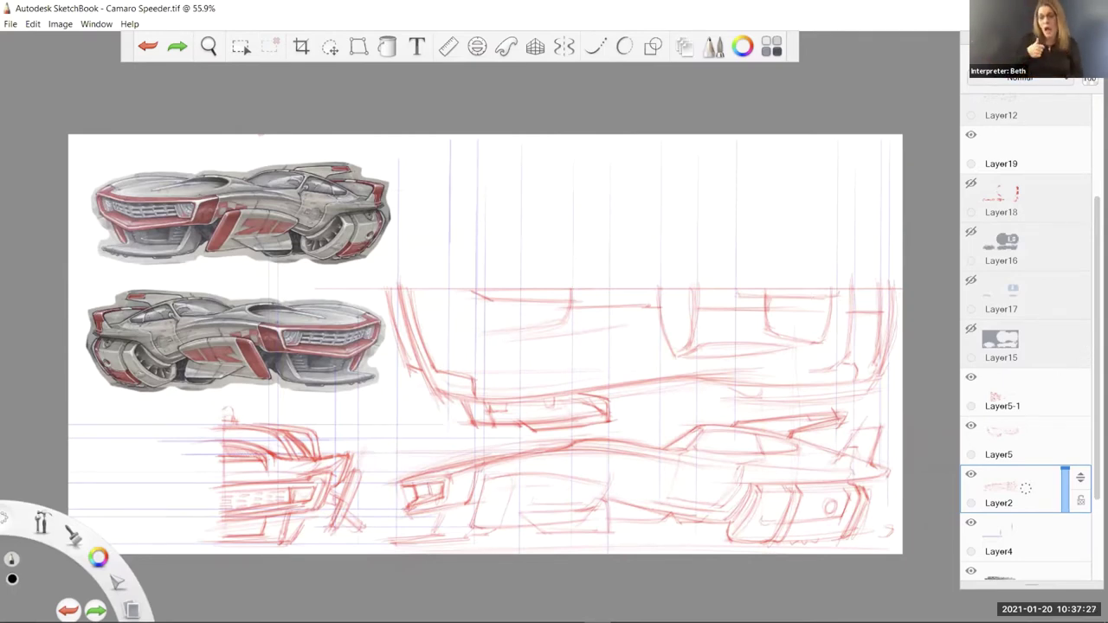
# Show Layer12, Layer13 and Layer14 line drawings, leaving Layer1 hidden after checking it
pyautogui.scroll(3, 1082, 349)
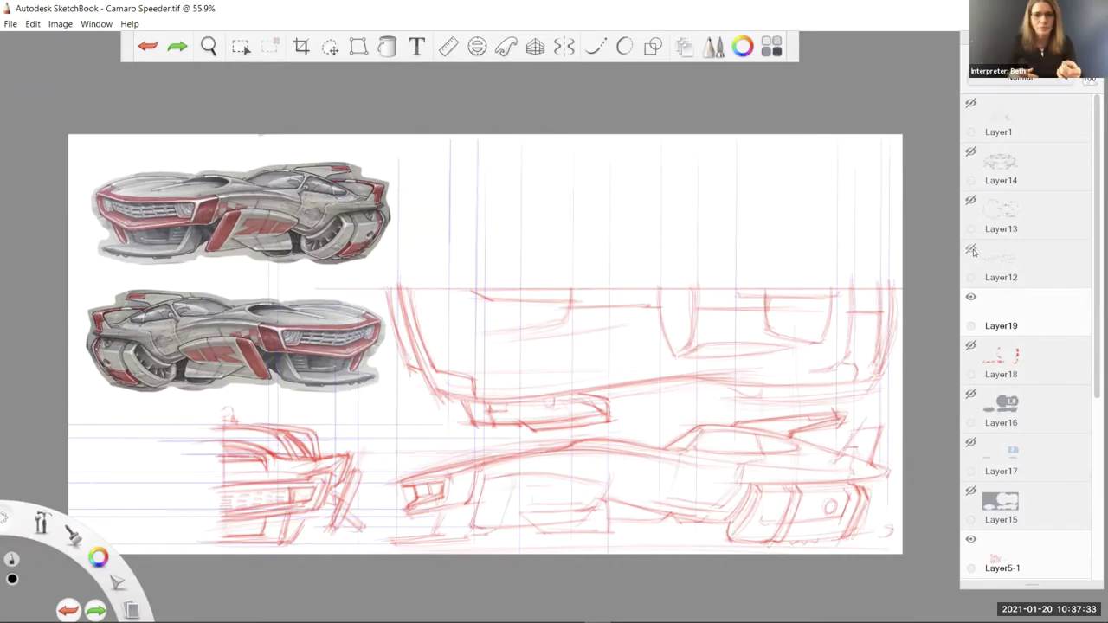
pyautogui.click(970, 249)
pyautogui.click(970, 200)
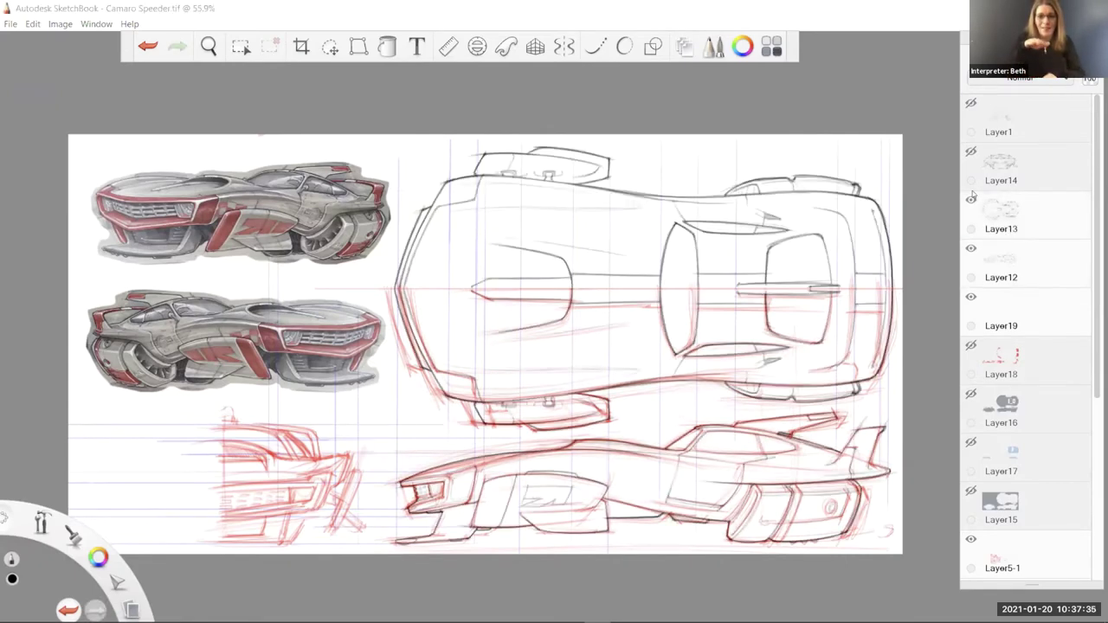
pyautogui.click(970, 153)
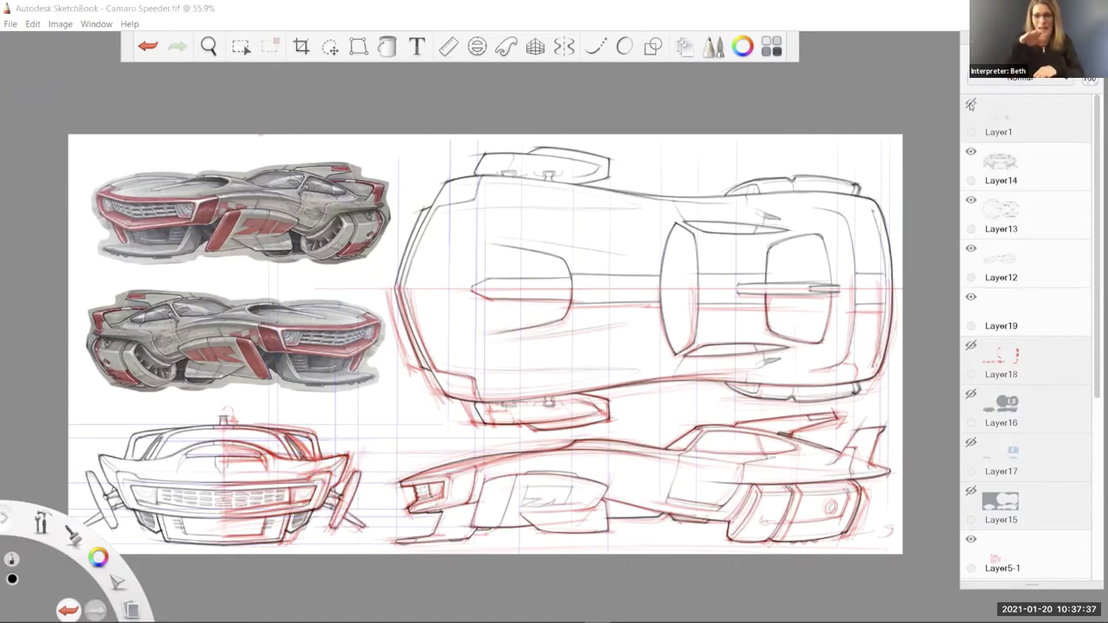
pyautogui.click(970, 104)
pyautogui.click(970, 104)
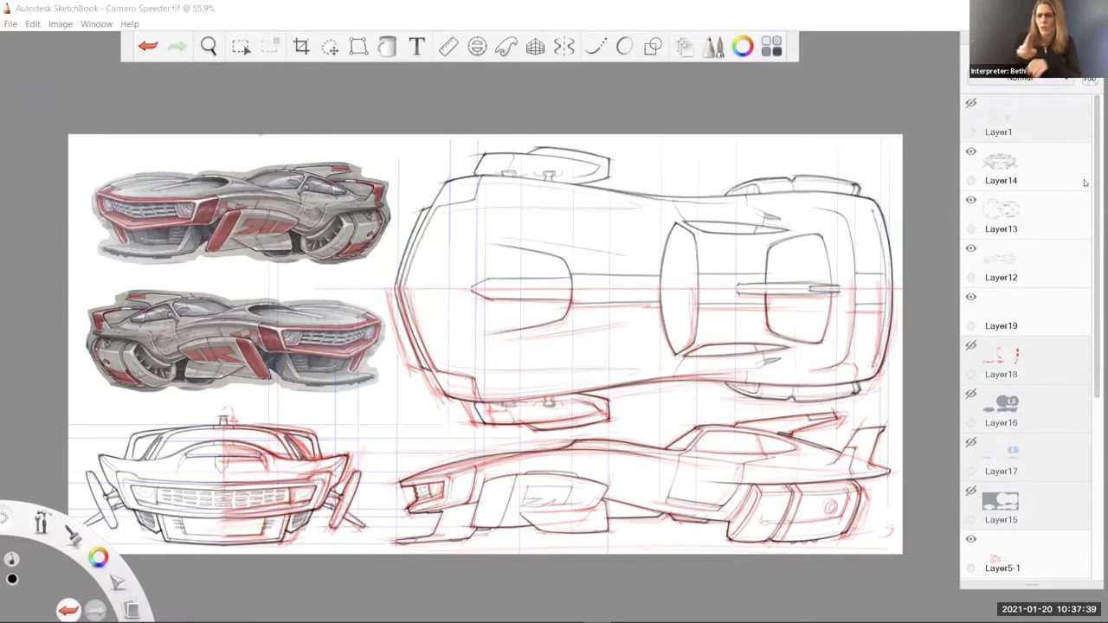
# Hide the red sketches on Layer5-1, Layer5, Layer2 and Layer4's blue construction lines
pyautogui.scroll(-5, 1038, 216)
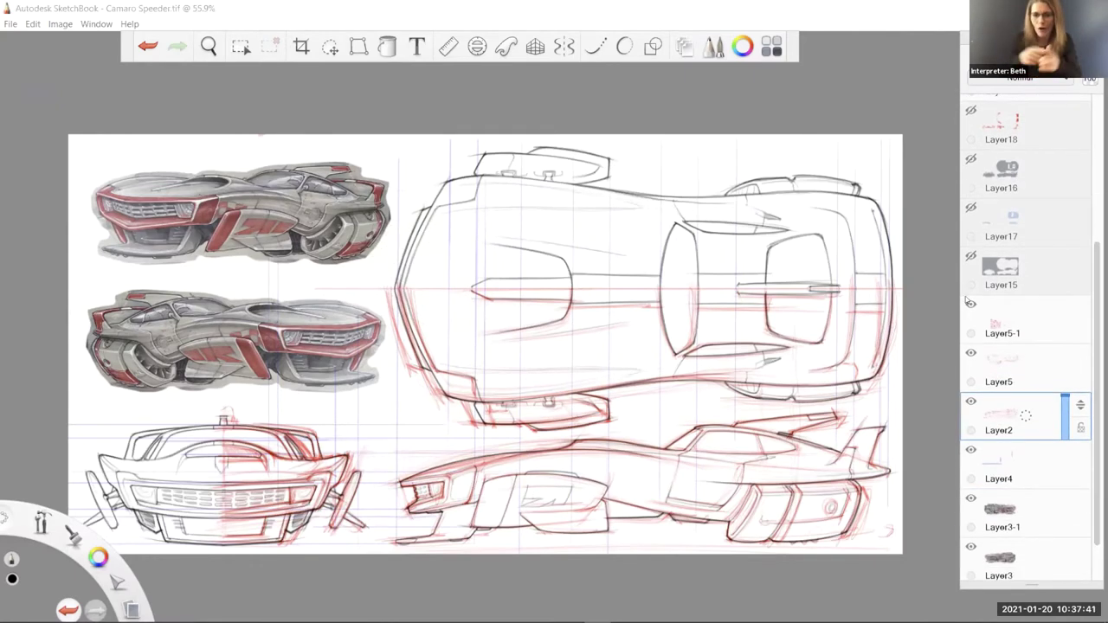
pyautogui.click(970, 303)
pyautogui.click(970, 353)
pyautogui.click(970, 401)
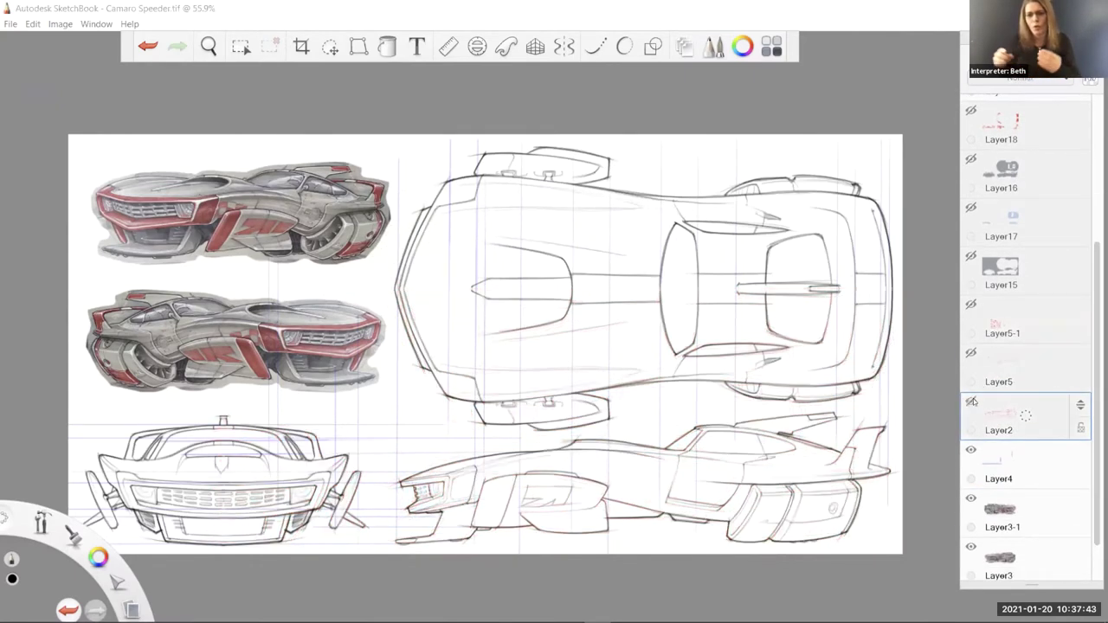
pyautogui.click(970, 450)
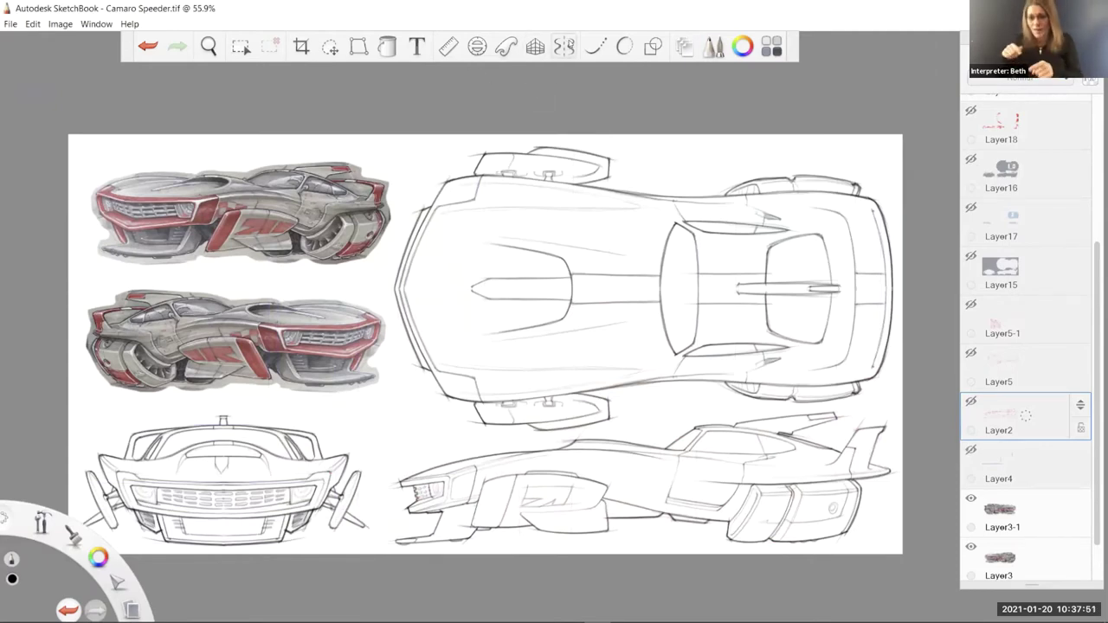
pyautogui.click(564, 48)
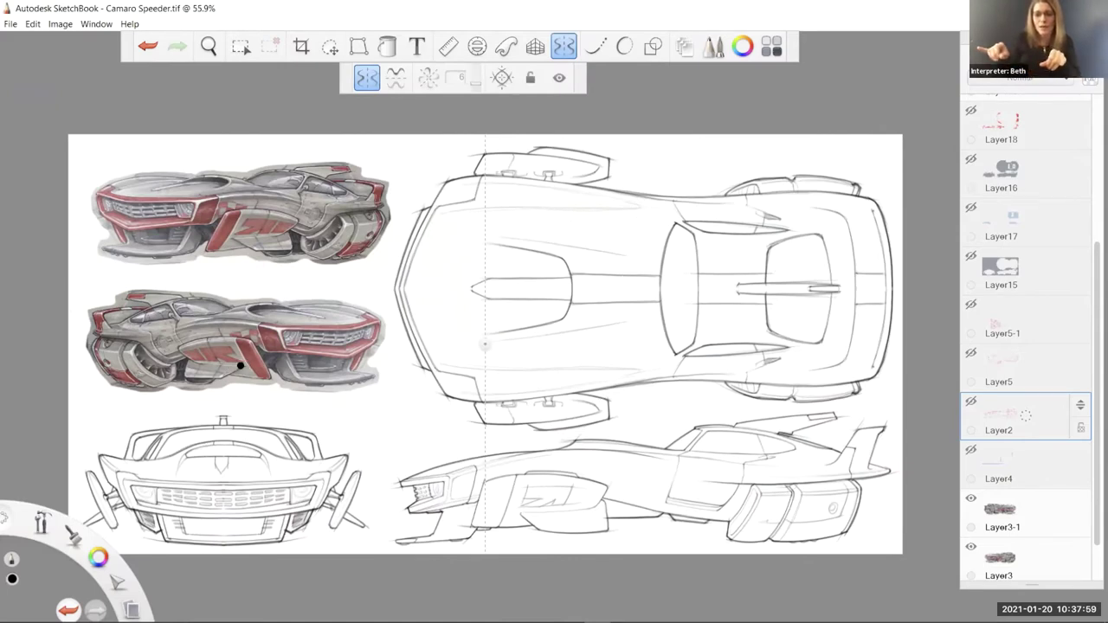
pyautogui.click(563, 46)
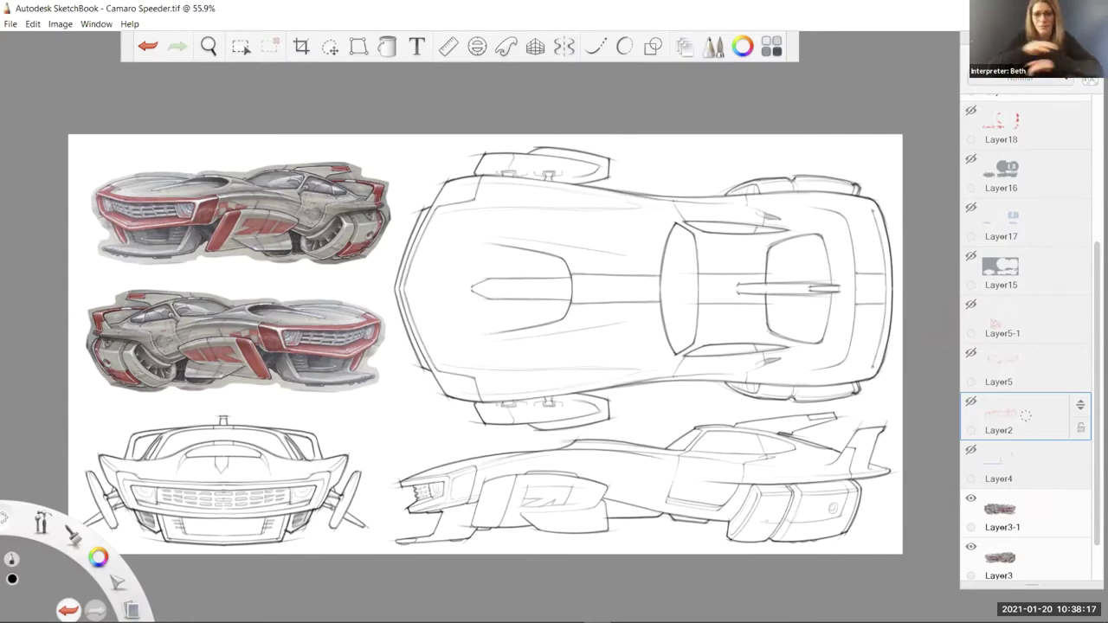
pyautogui.scroll(4, 1022, 330)
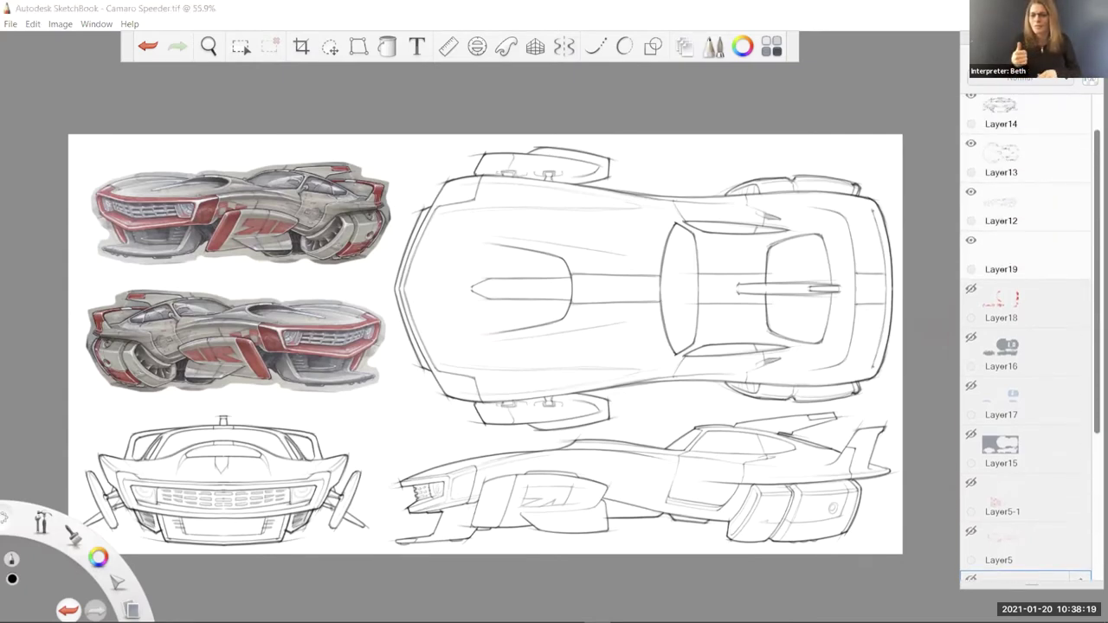
# Show Layer16's grey fill and Layer18's red accents, then hide the UI and minimize SketchBook
pyautogui.click(970, 340)
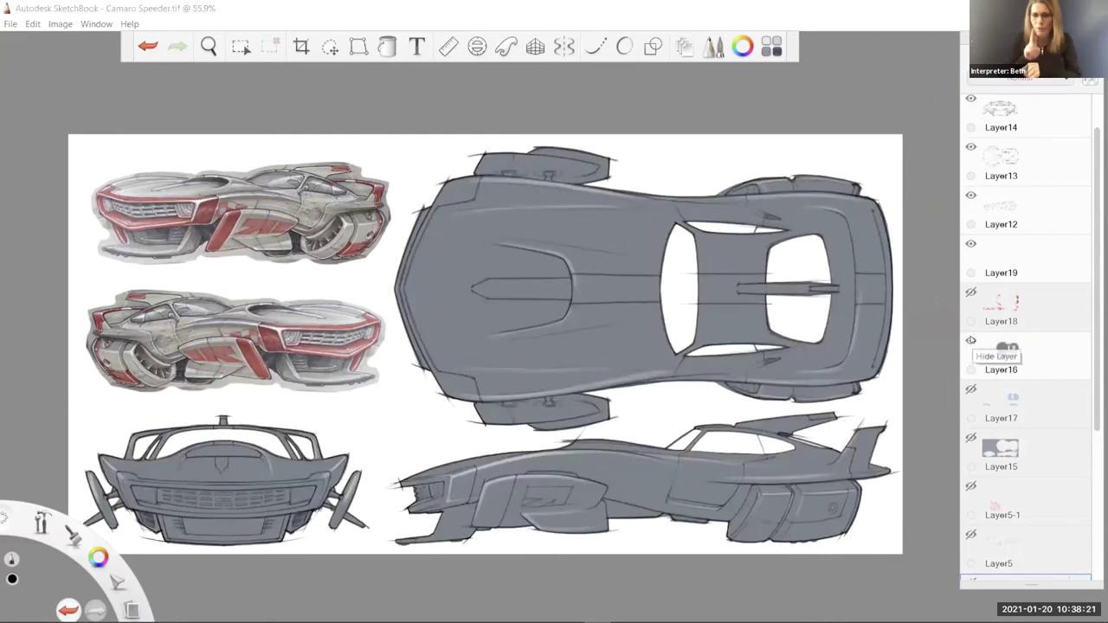
pyautogui.click(971, 294)
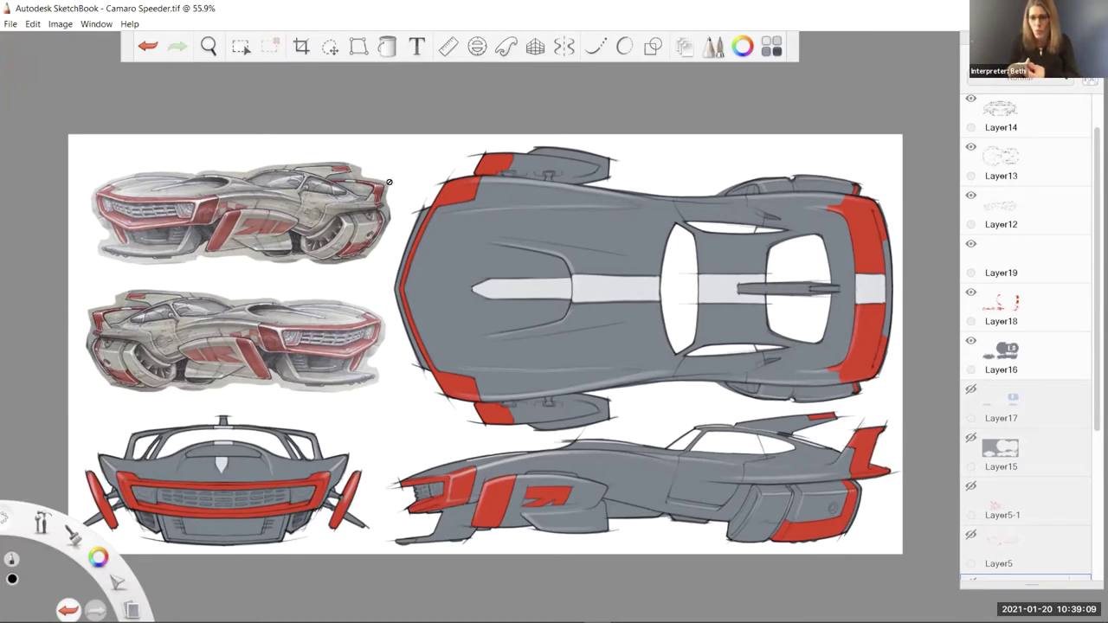
pyautogui.press('Tab')
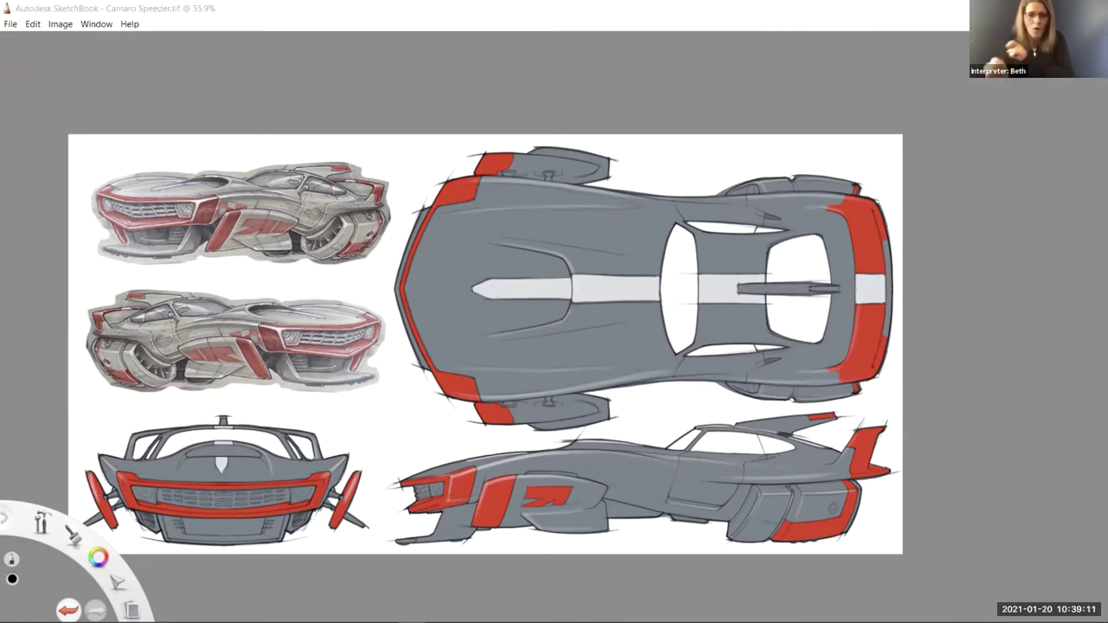
pyautogui.press('super+d')
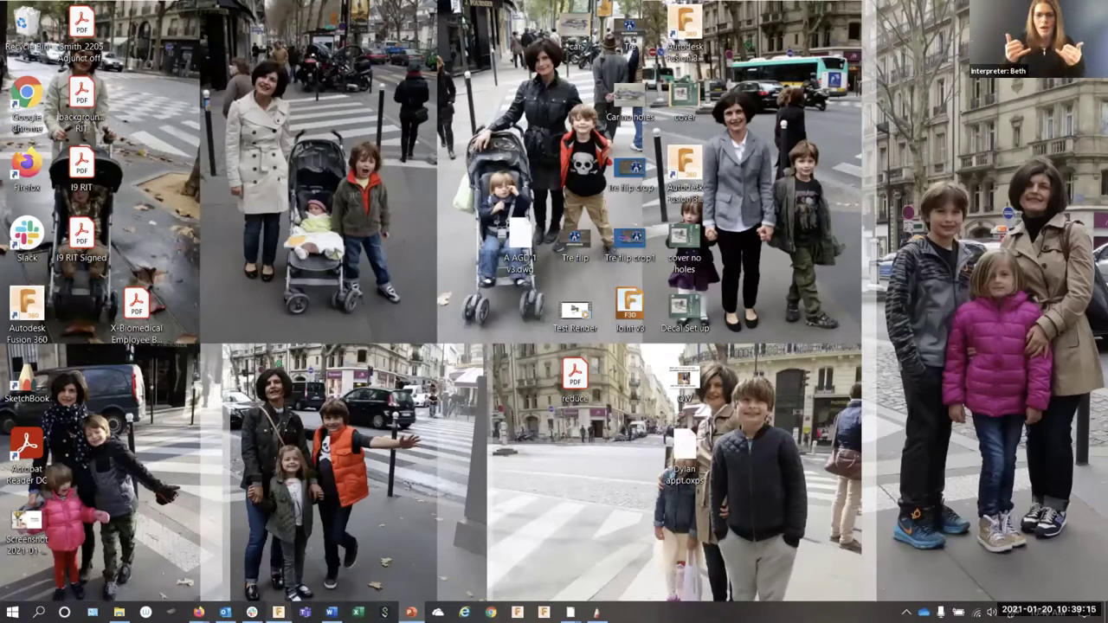
# Switch to Fusion 360 and bring up the SPeeder Test v102 design
pyautogui.hotkey('alt', 'Tab')
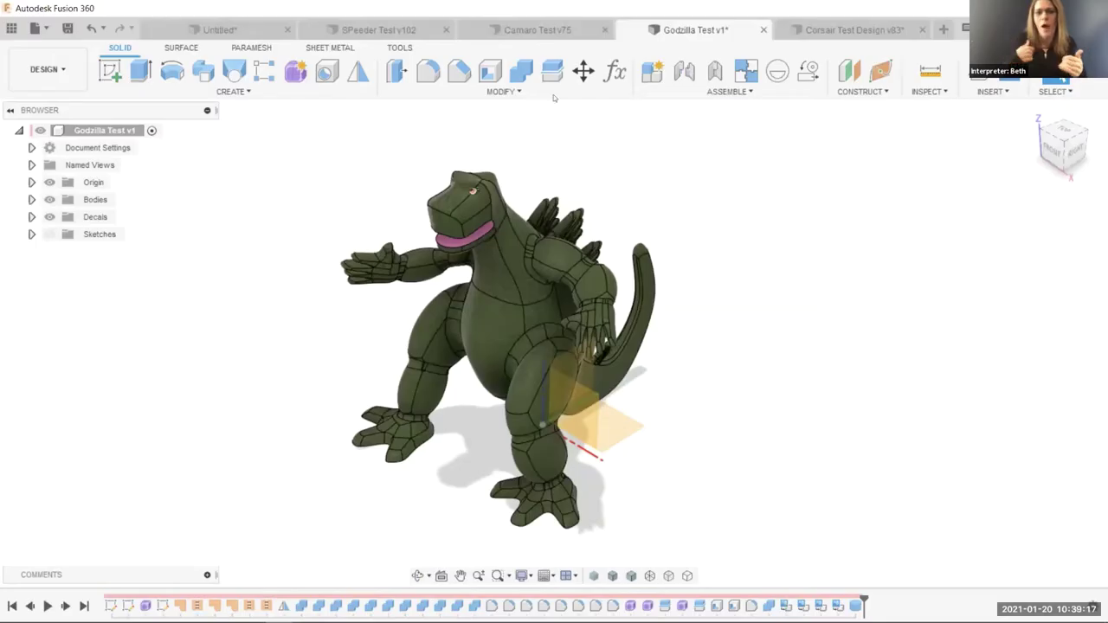
pyautogui.click(391, 31)
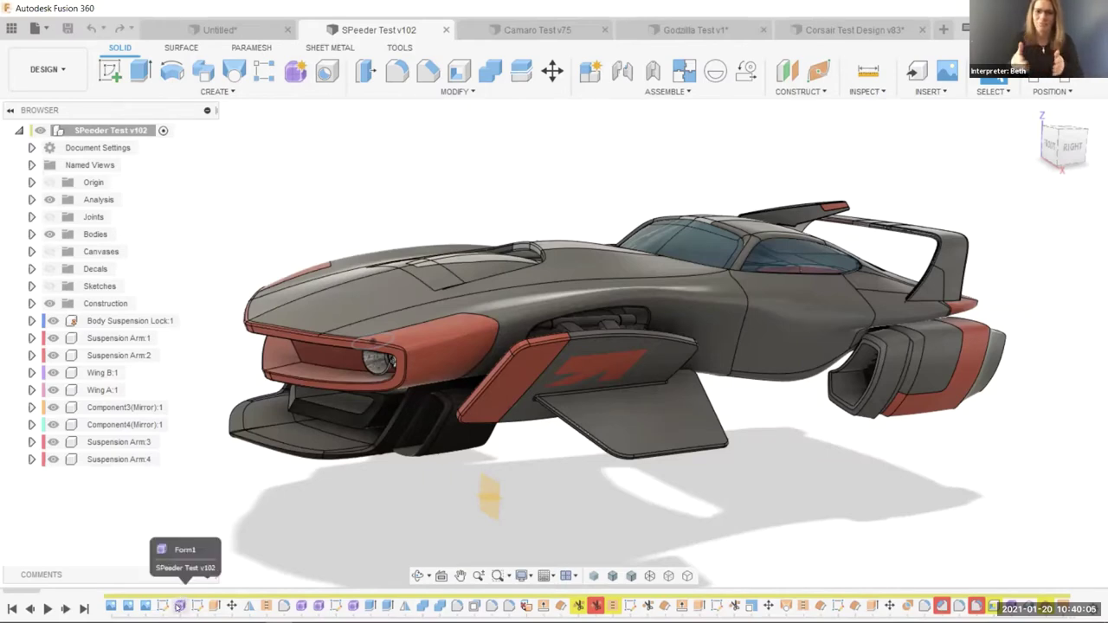
# Roll the design history back to the Form feature and show the sketch canvases
pyautogui.rightClick(179, 605)
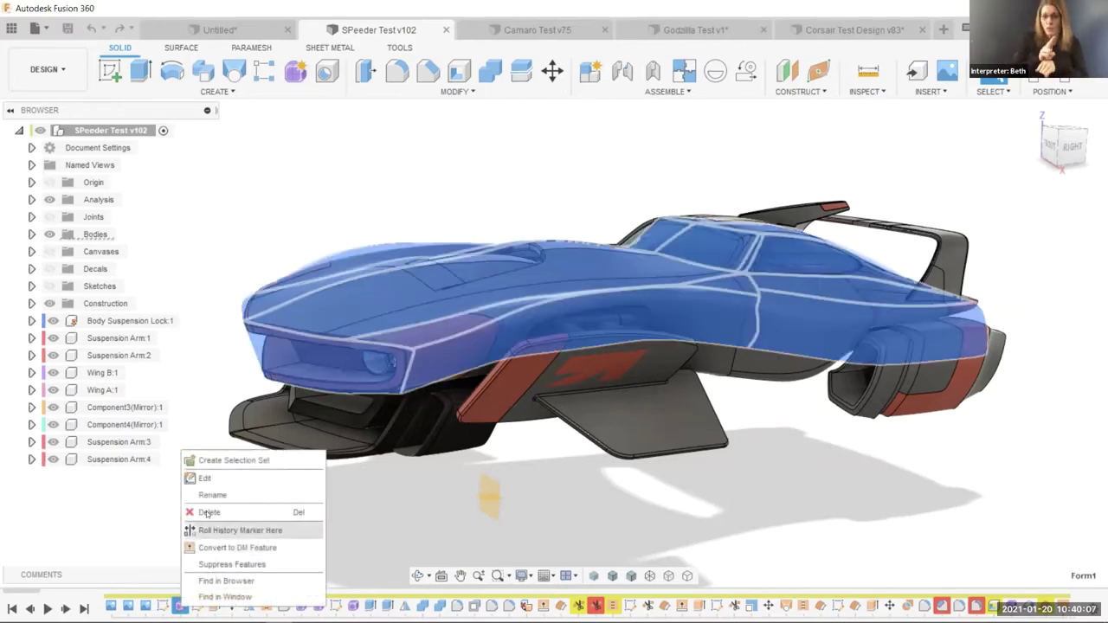
pyautogui.click(214, 529)
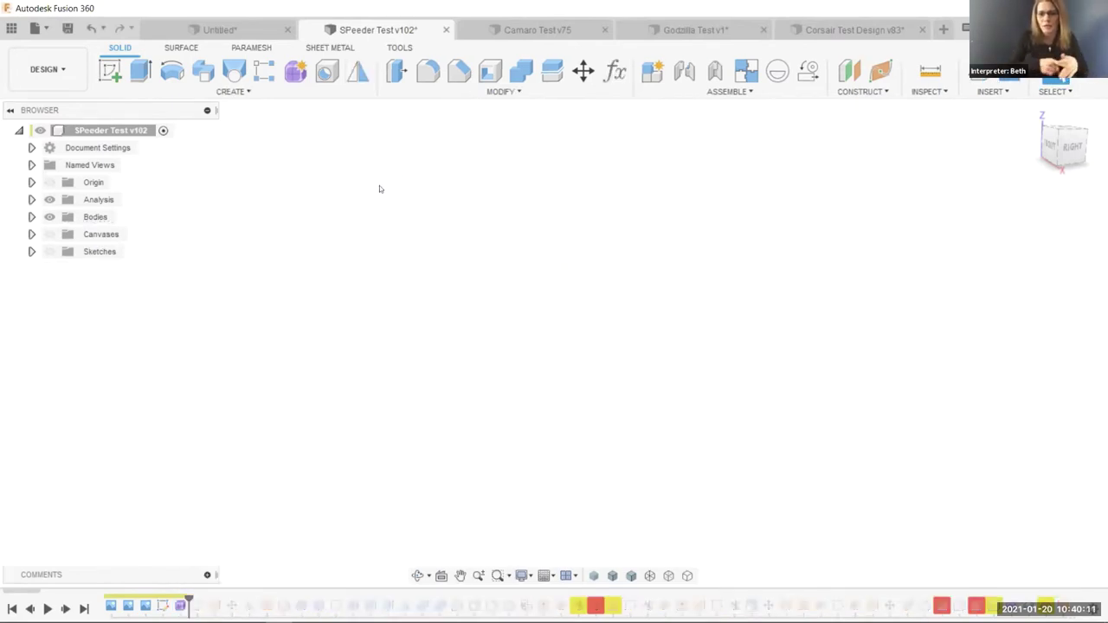
pyautogui.click(50, 234)
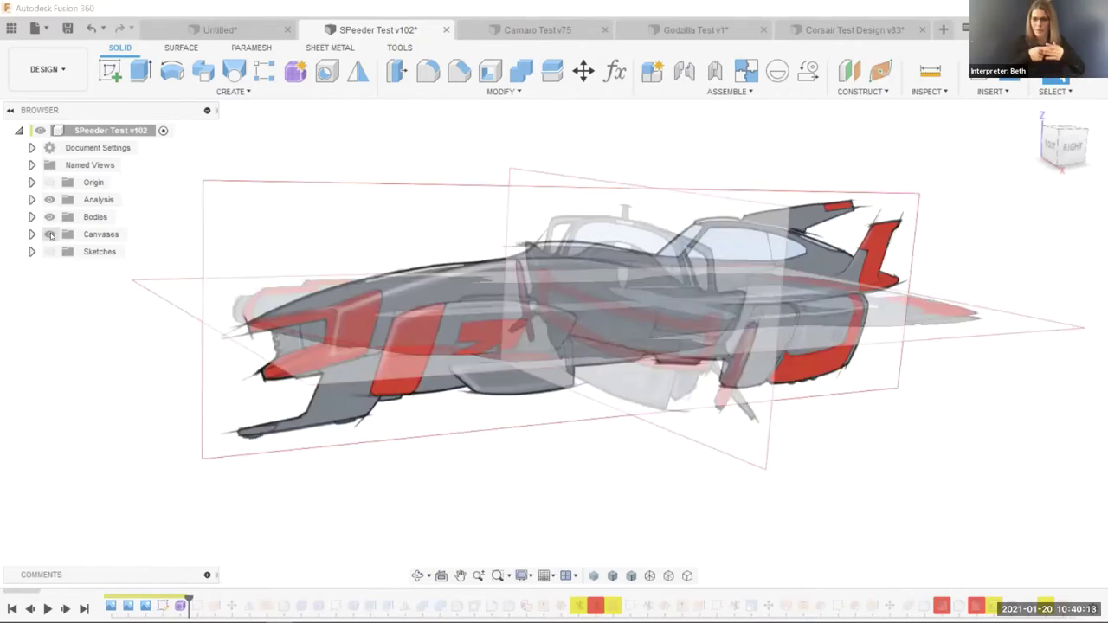
# Look at the model from the front in orthographic projection
pyautogui.moveTo(321, 172); pyautogui.dragTo(1047, 128)
pyautogui.click(1052, 139)
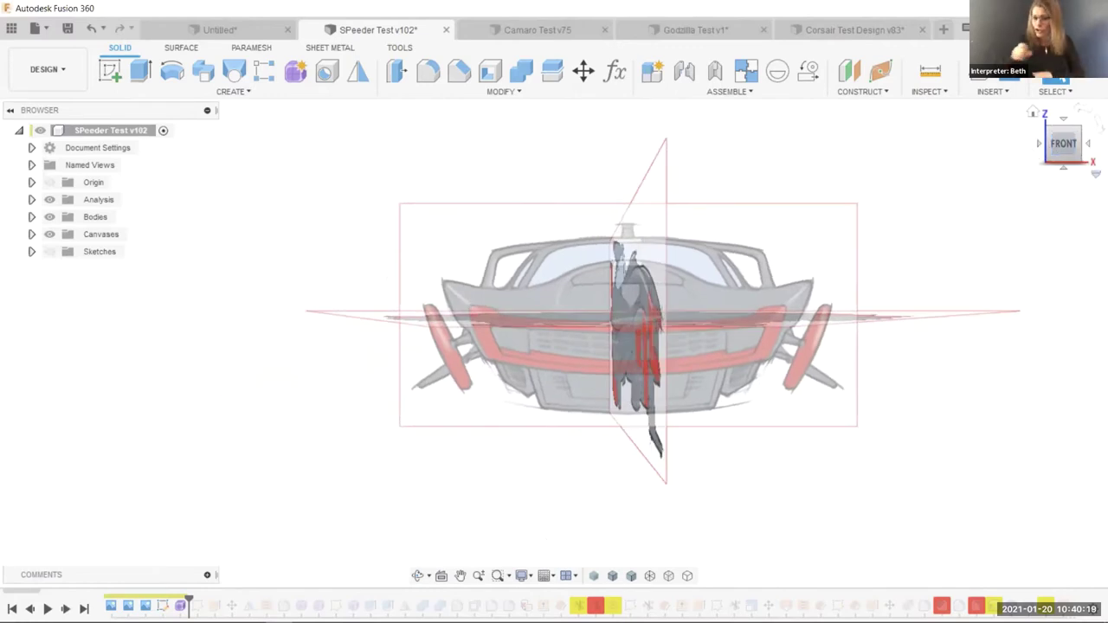
pyautogui.click(1095, 173)
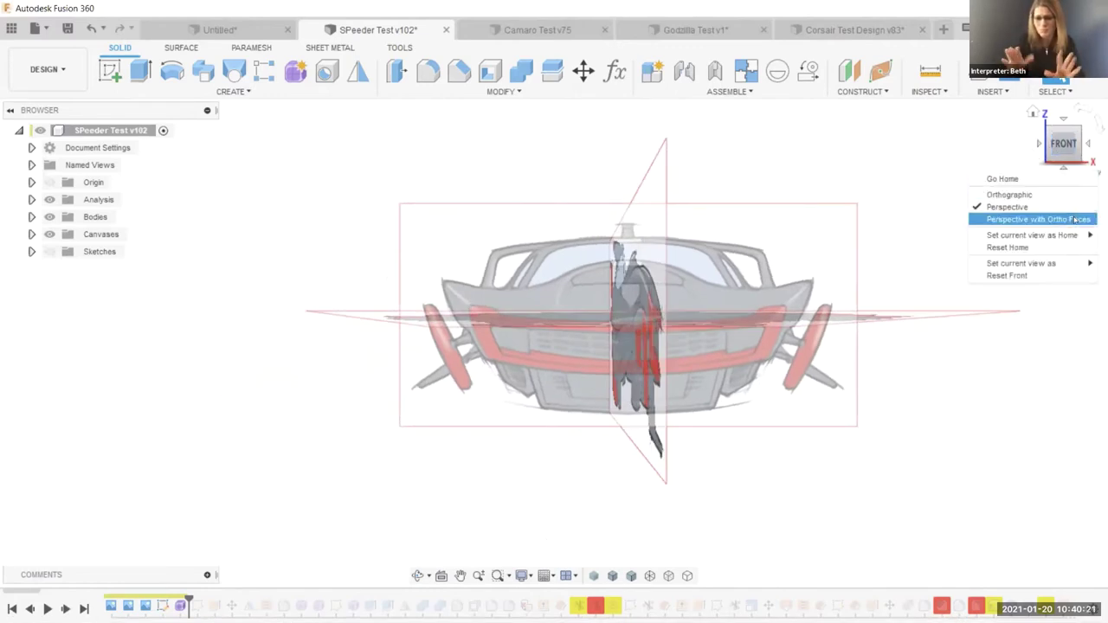
pyautogui.click(1073, 188)
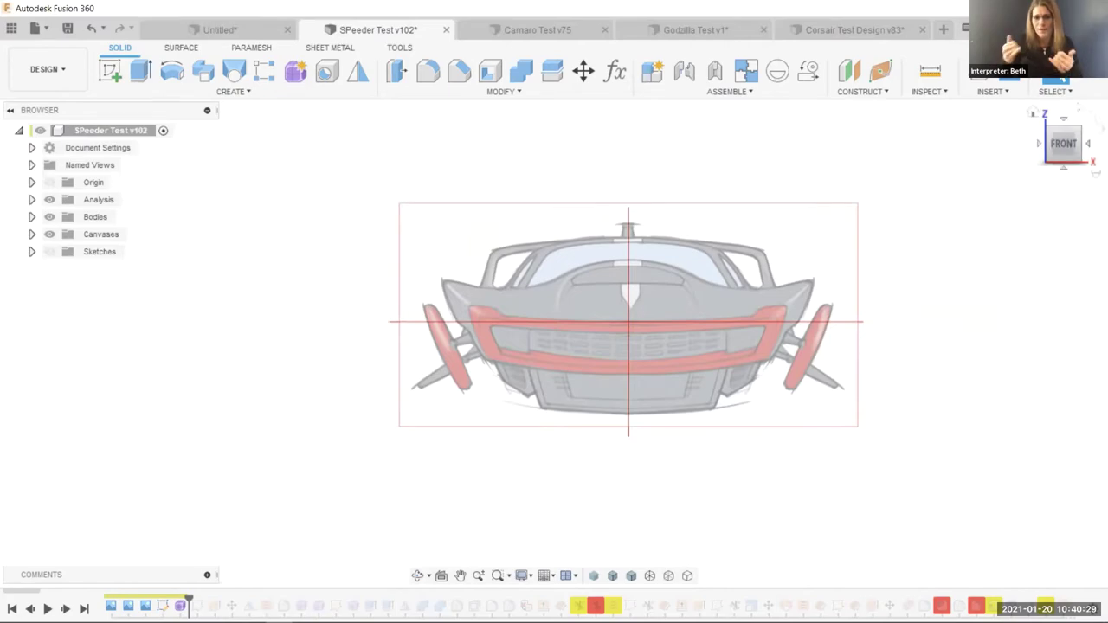
# View the canvases from the top, turned horizontal, then orbit into a tilted 3D view
pyautogui.click(1088, 144)
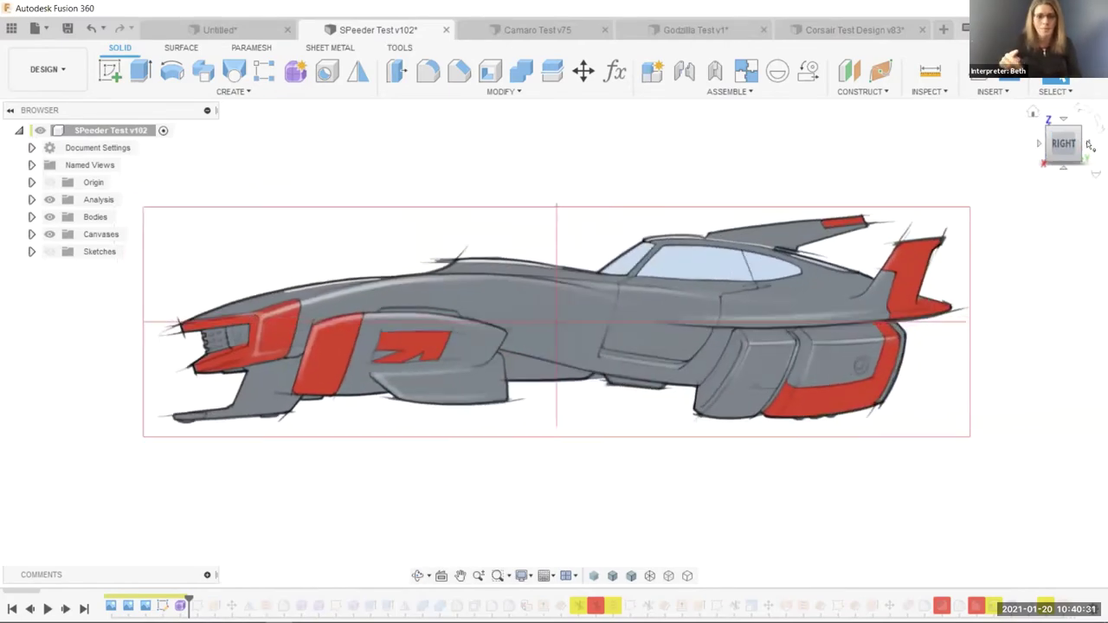
pyautogui.click(1089, 143)
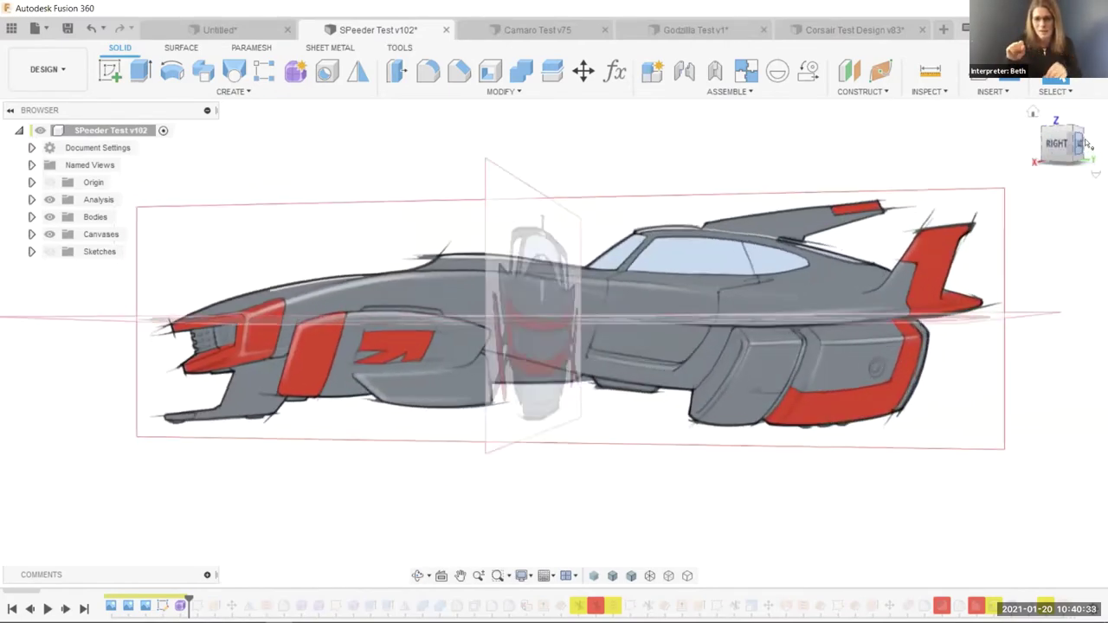
pyautogui.click(1064, 122)
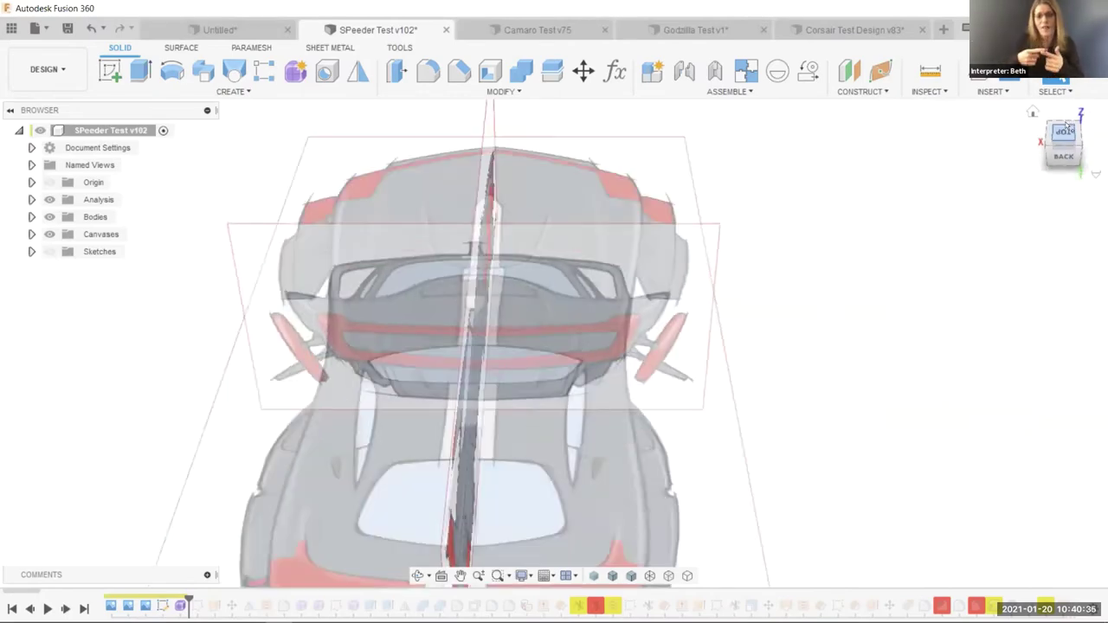
pyautogui.click(1079, 111)
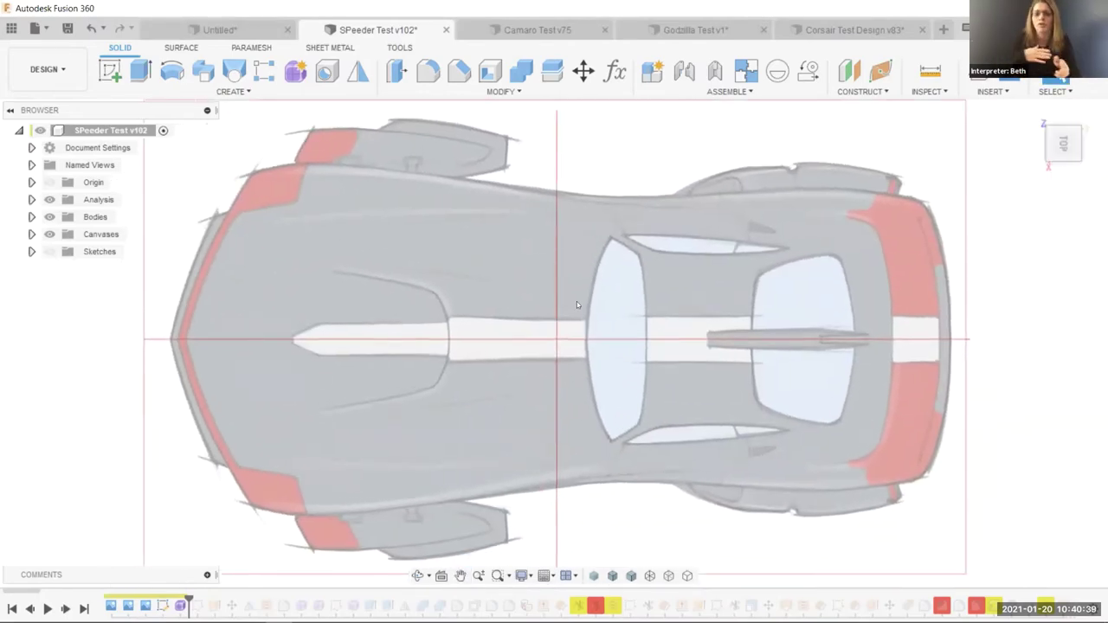
pyautogui.moveTo(558, 309); pyautogui.dragTo(586, 237)
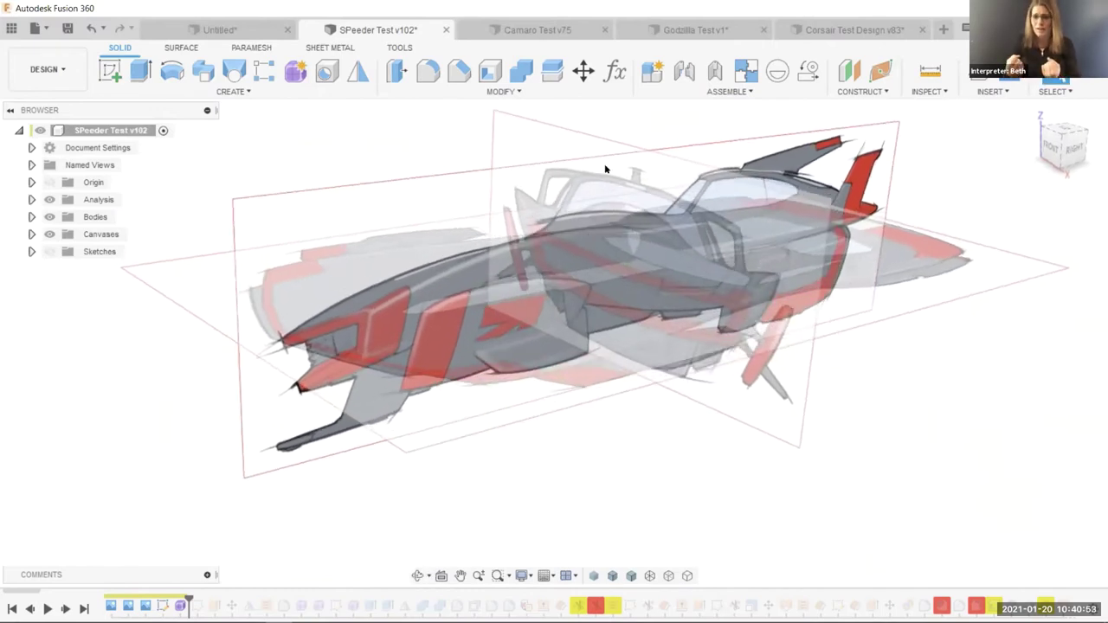
# Show the sketch curves, edit the first Form body, and hide the reference canvases
pyautogui.click(50, 251)
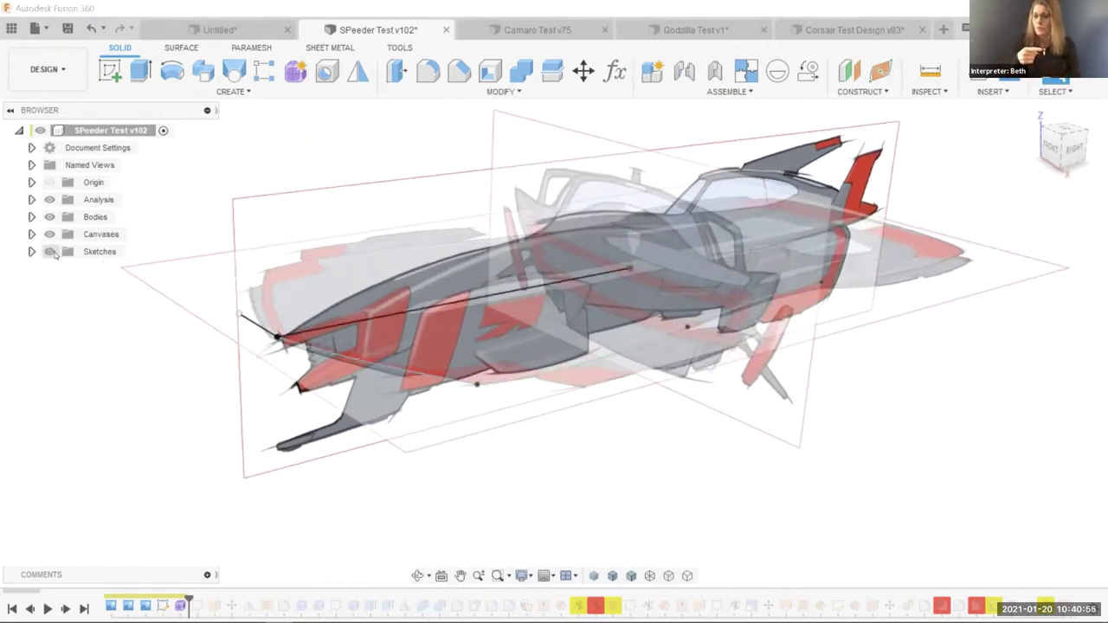
pyautogui.moveTo(273, 348); pyautogui.dragTo(233, 389)
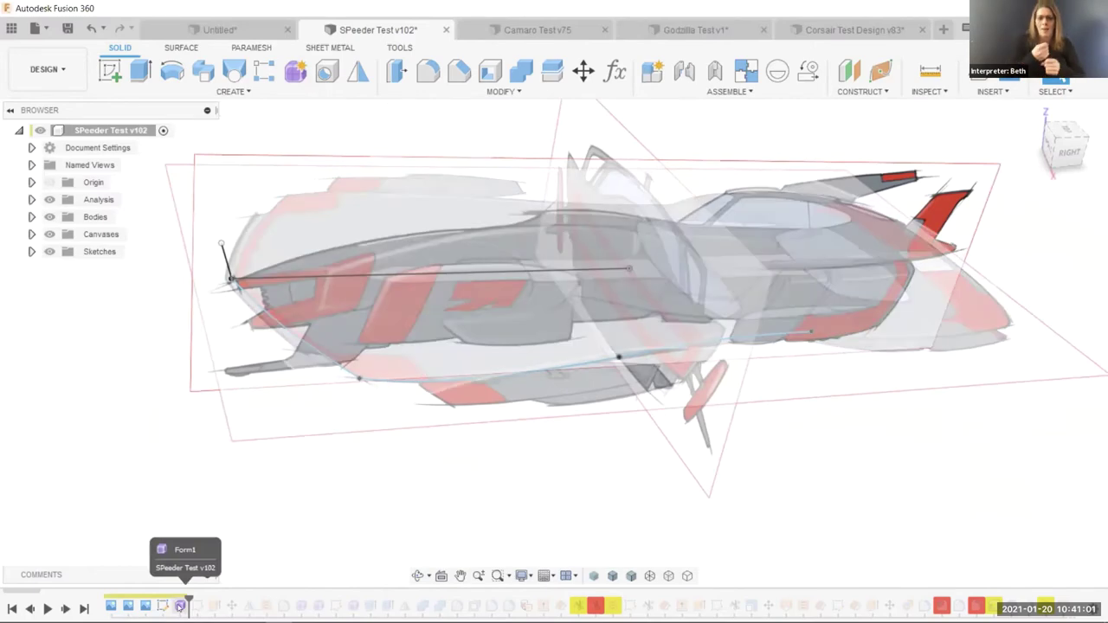
pyautogui.rightClick(180, 606)
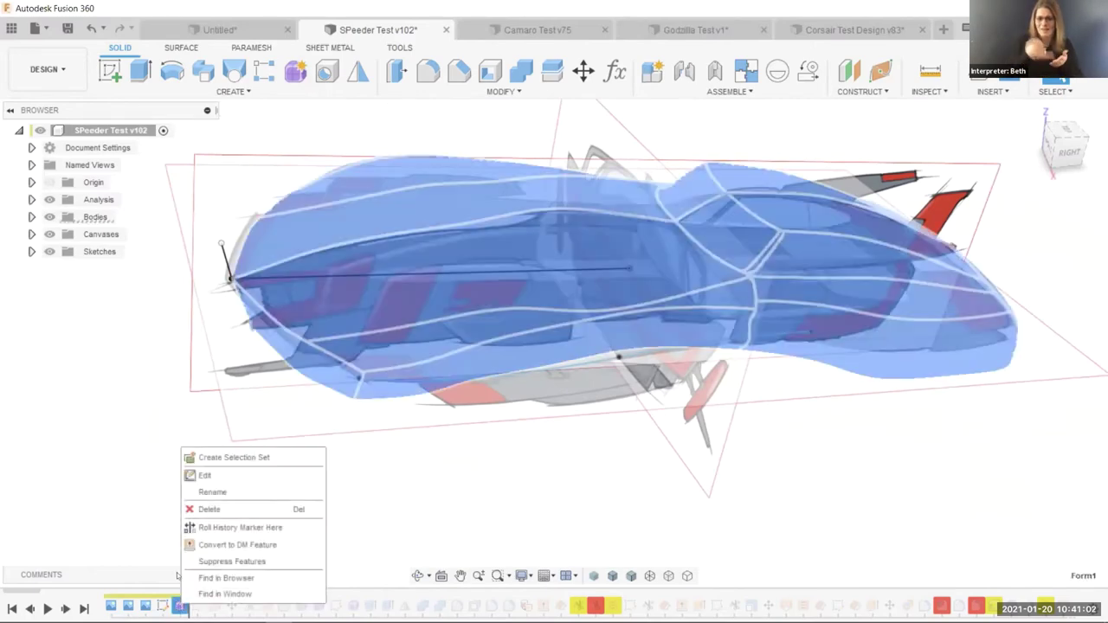
pyautogui.click(204, 476)
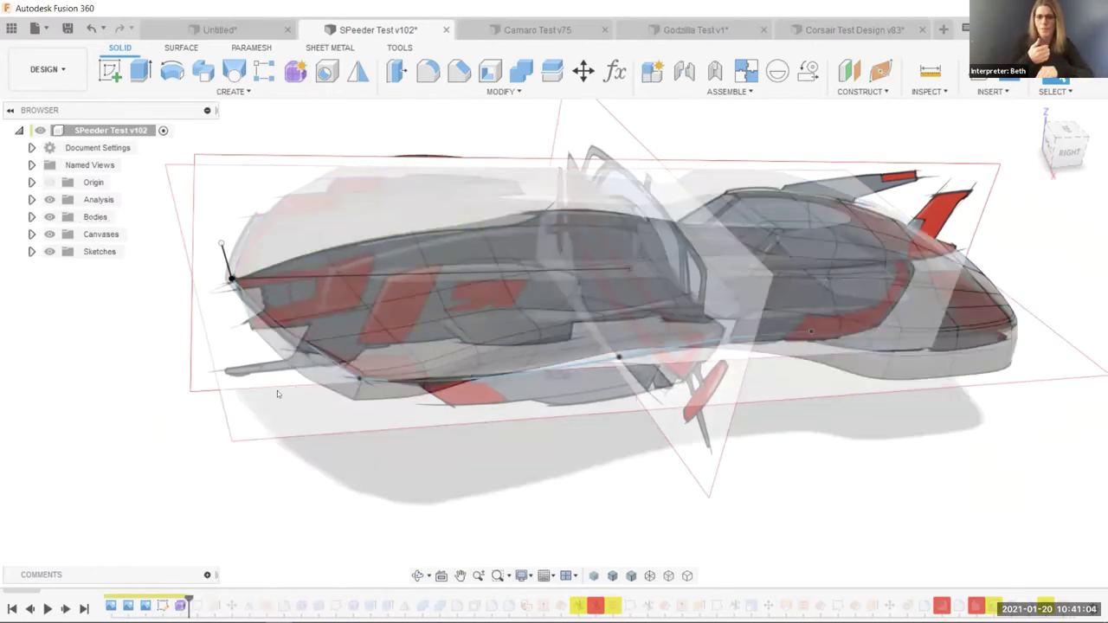
pyautogui.click(49, 233)
pyautogui.moveTo(407, 329); pyautogui.dragTo(409, 296)
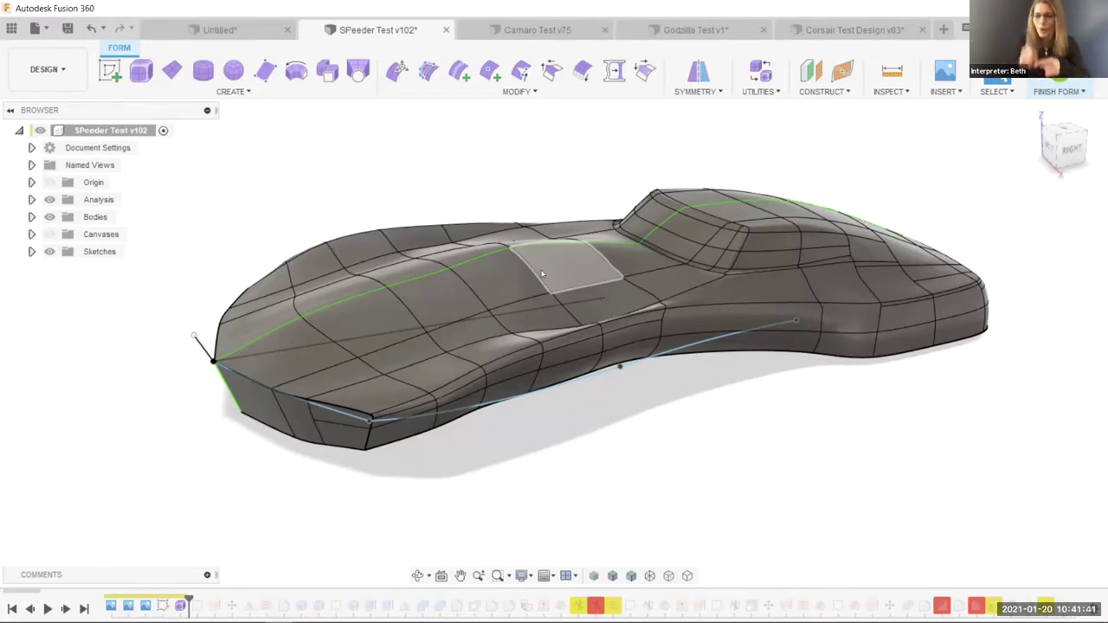
# Finish the first form, roll the history forward, and start editing Form2
pyautogui.click(1057, 91)
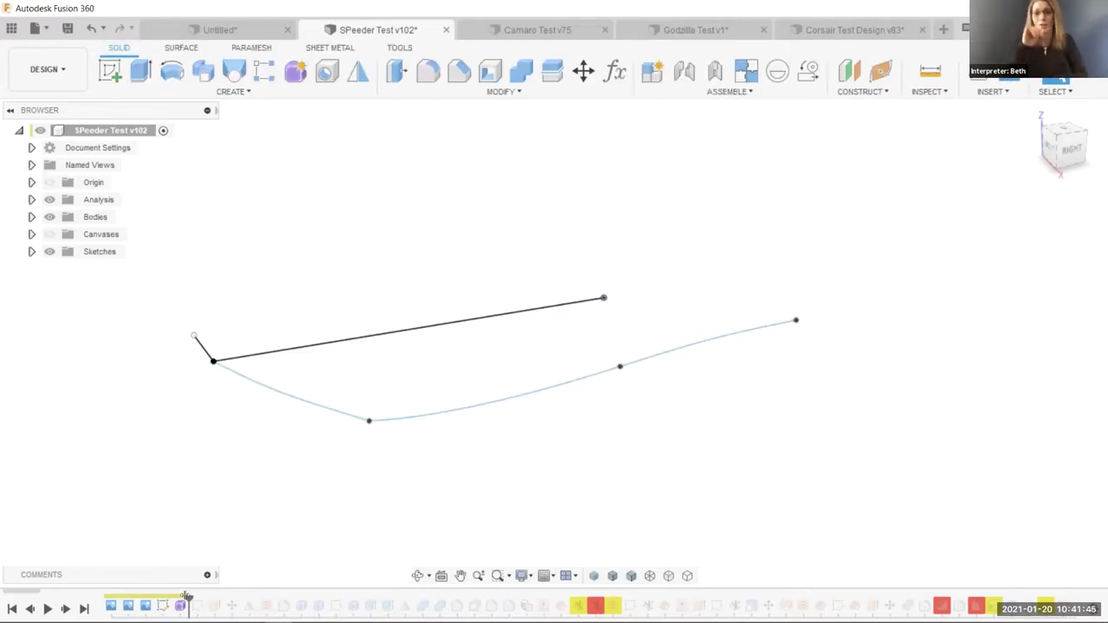
pyautogui.moveTo(186, 597); pyautogui.dragTo(309, 597)
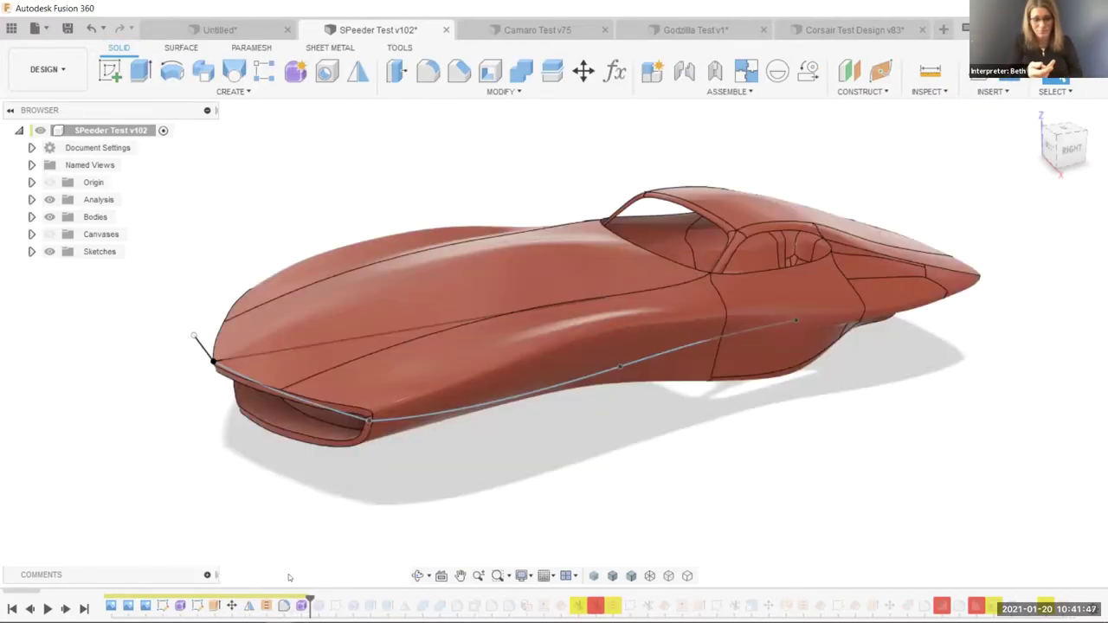
pyautogui.moveTo(292, 506)
pyautogui.mouseDown()
pyautogui.moveTo(280, 472)
pyautogui.moveTo(257, 459)
pyautogui.moveTo(268, 485)
pyautogui.moveTo(294, 499)
pyautogui.mouseUp()
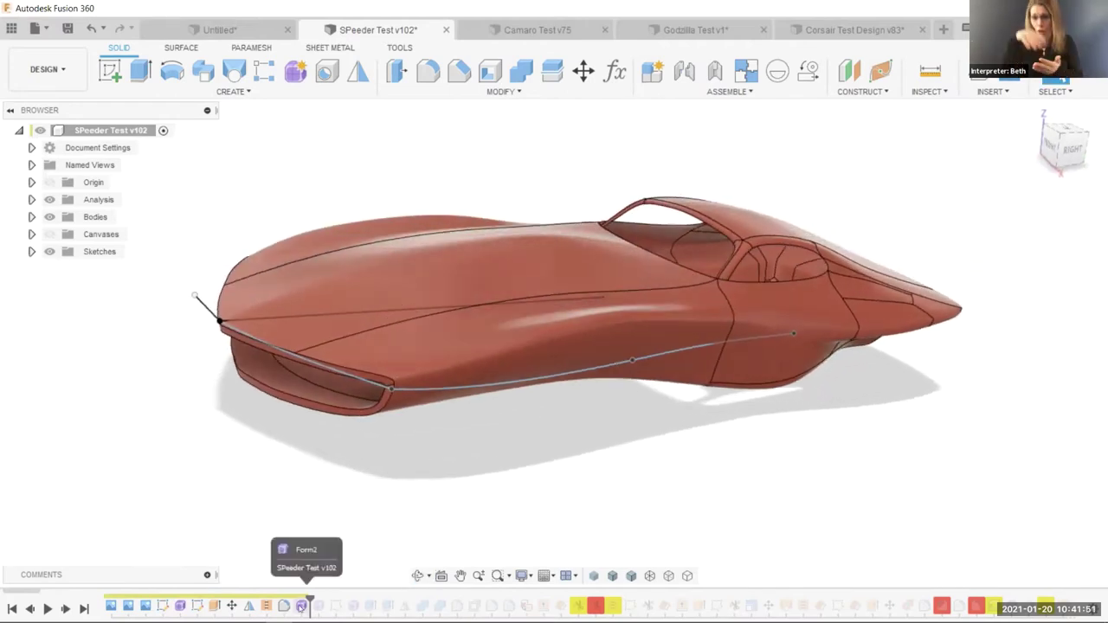
pyautogui.rightClick(302, 606)
pyautogui.click(333, 478)
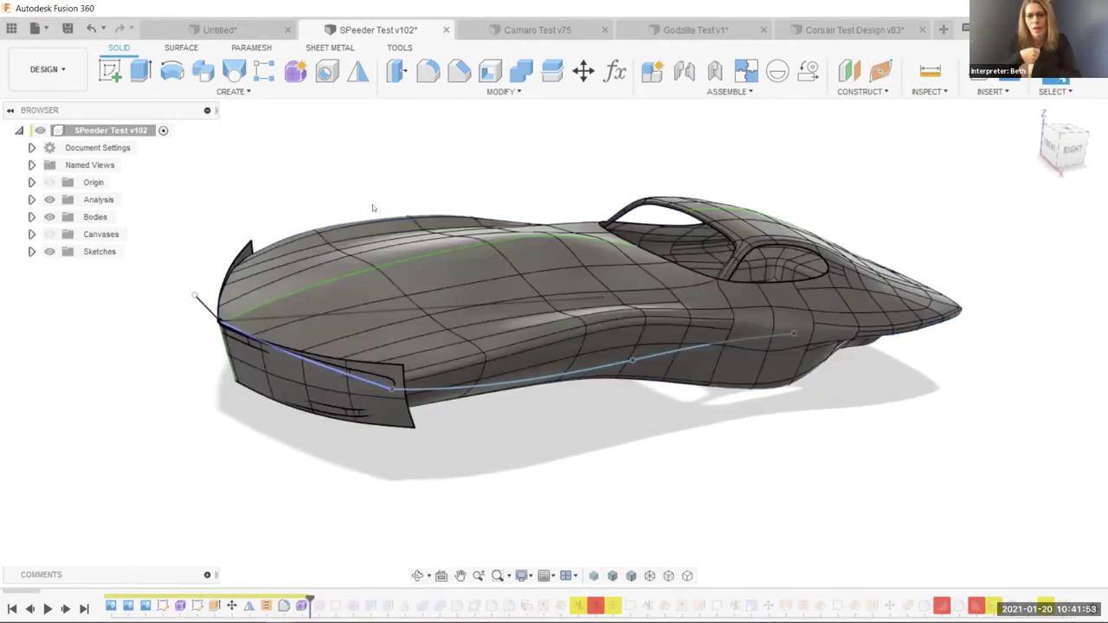
pyautogui.moveTo(373, 183); pyautogui.dragTo(422, 405)
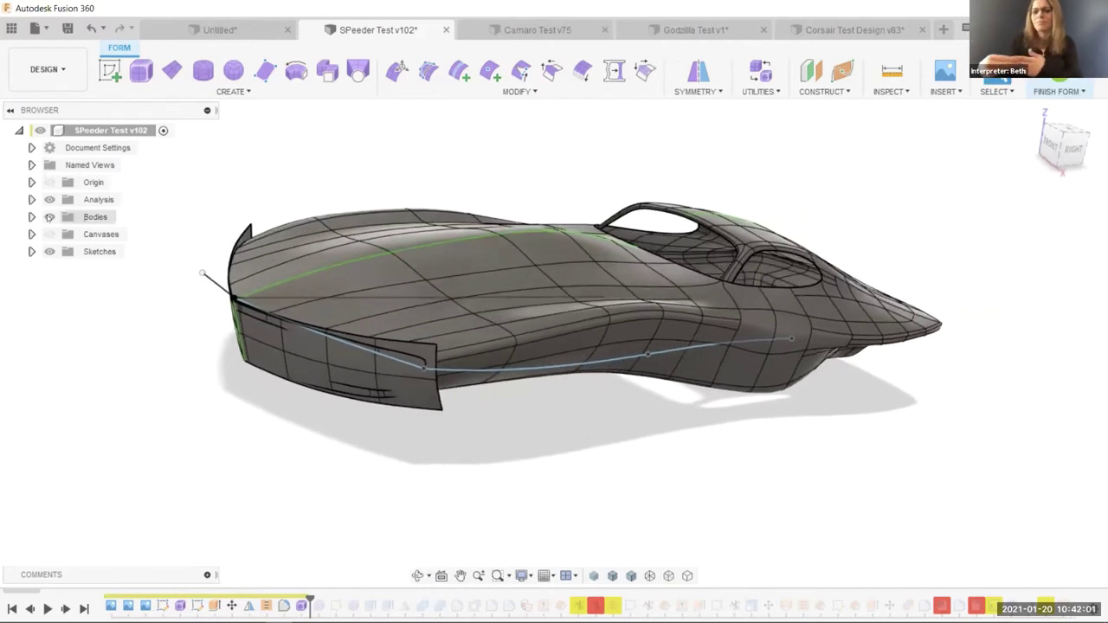
# Expand the Bodies folder and select Body6 and Body3 in turn, then clear the selection
pyautogui.click(31, 217)
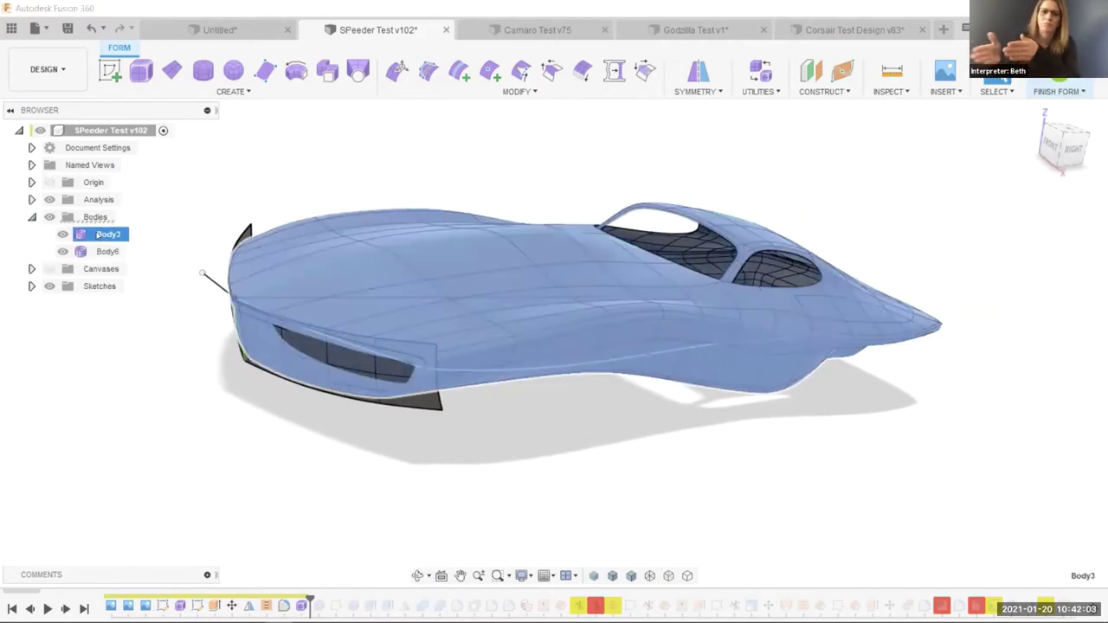
pyautogui.click(108, 251)
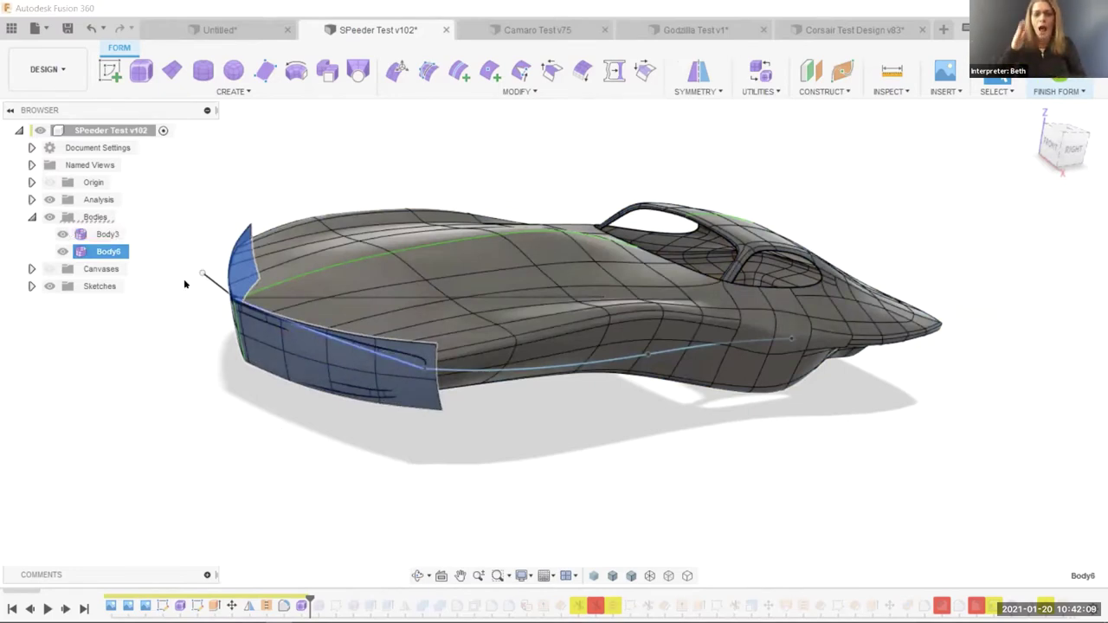
pyautogui.click(117, 235)
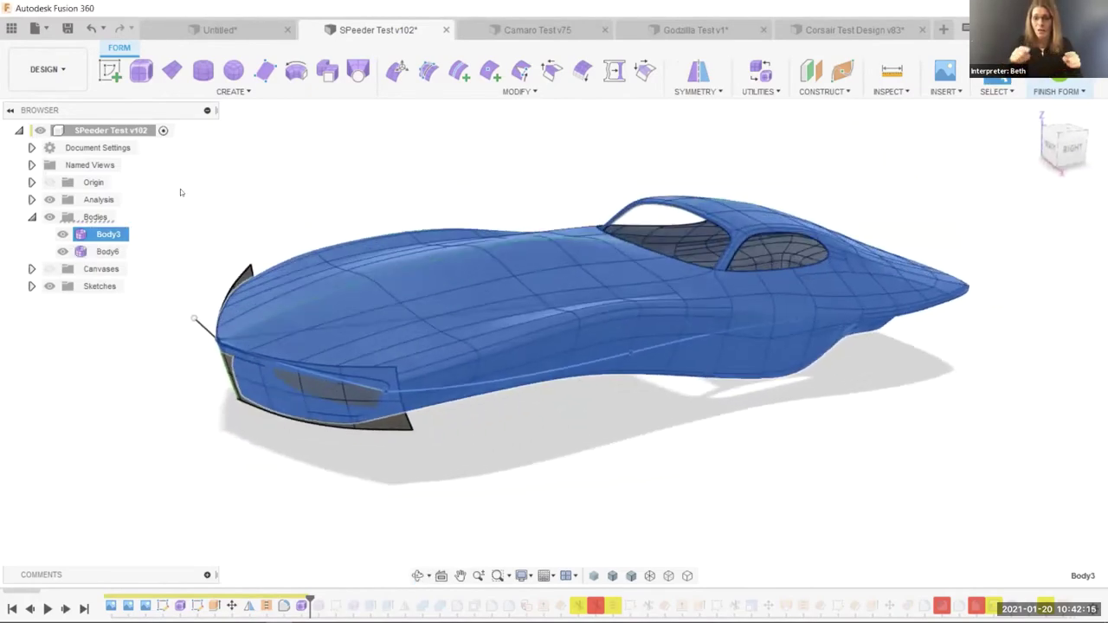
pyautogui.click(567, 173)
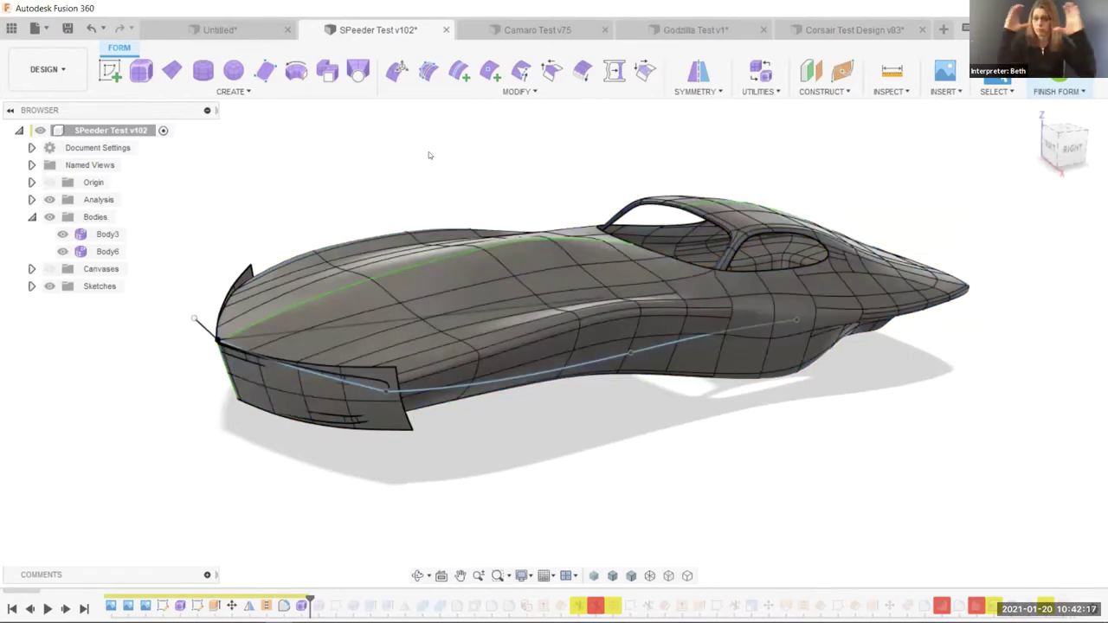
# Orbit around the T-spline body, selecting an edge on its side and faces on the hood
pyautogui.moveTo(407, 148); pyautogui.dragTo(454, 372)
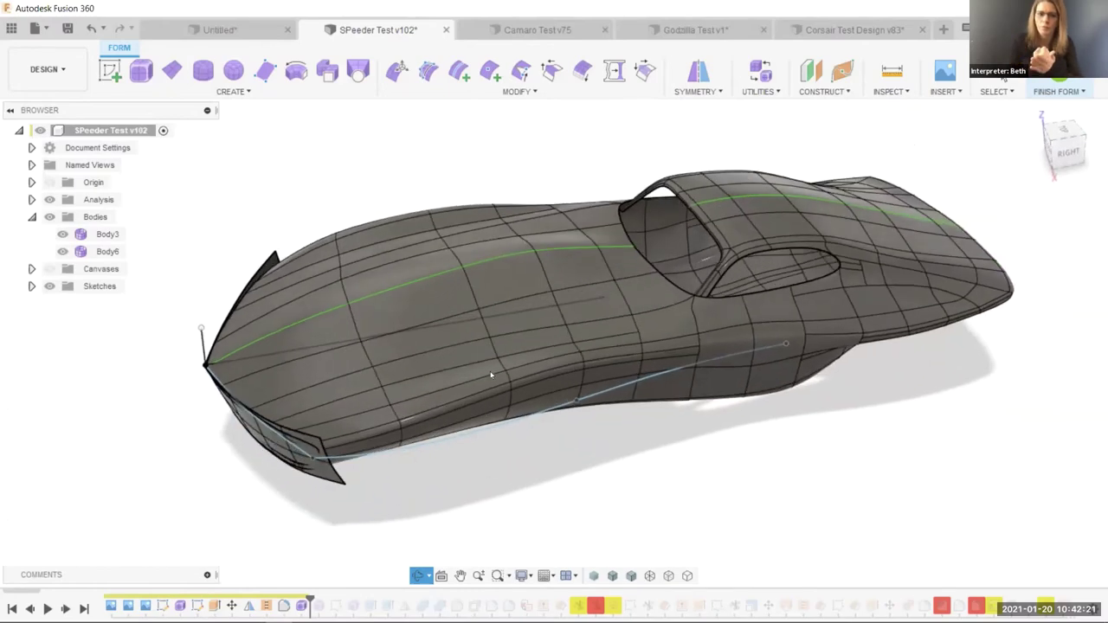
pyautogui.press('Escape')
pyautogui.click(448, 401)
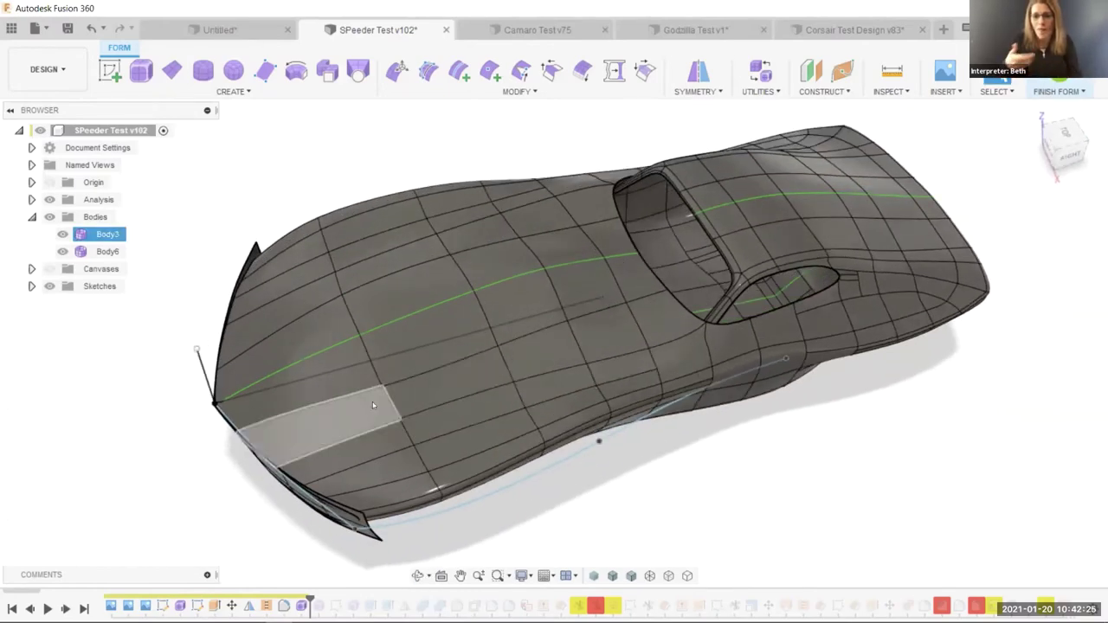
pyautogui.click(642, 373)
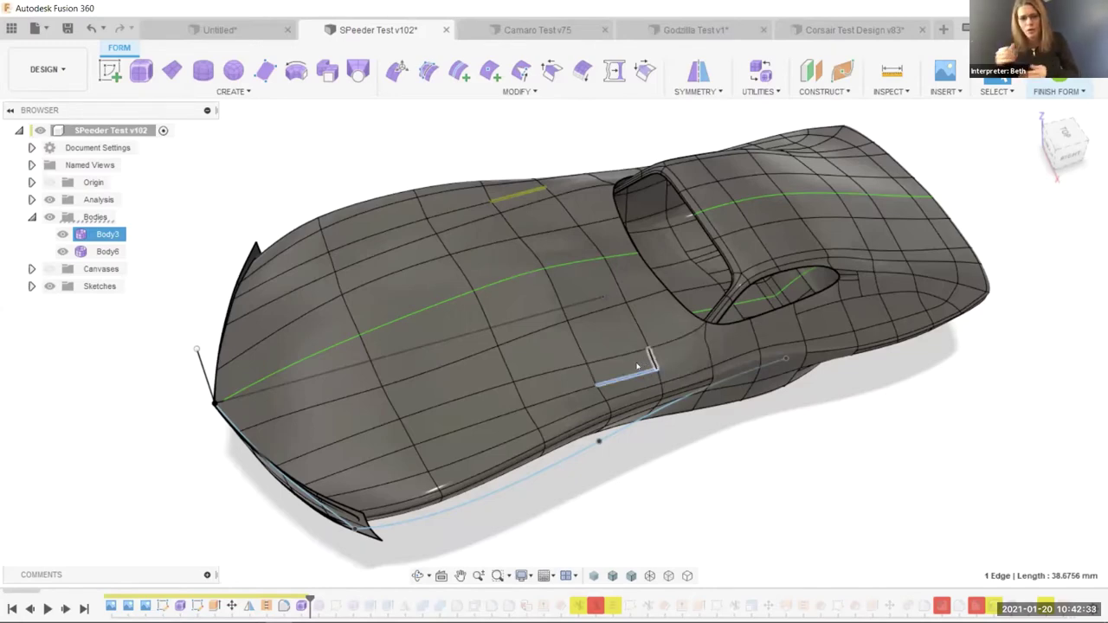
pyautogui.moveTo(649, 355); pyautogui.dragTo(751, 325)
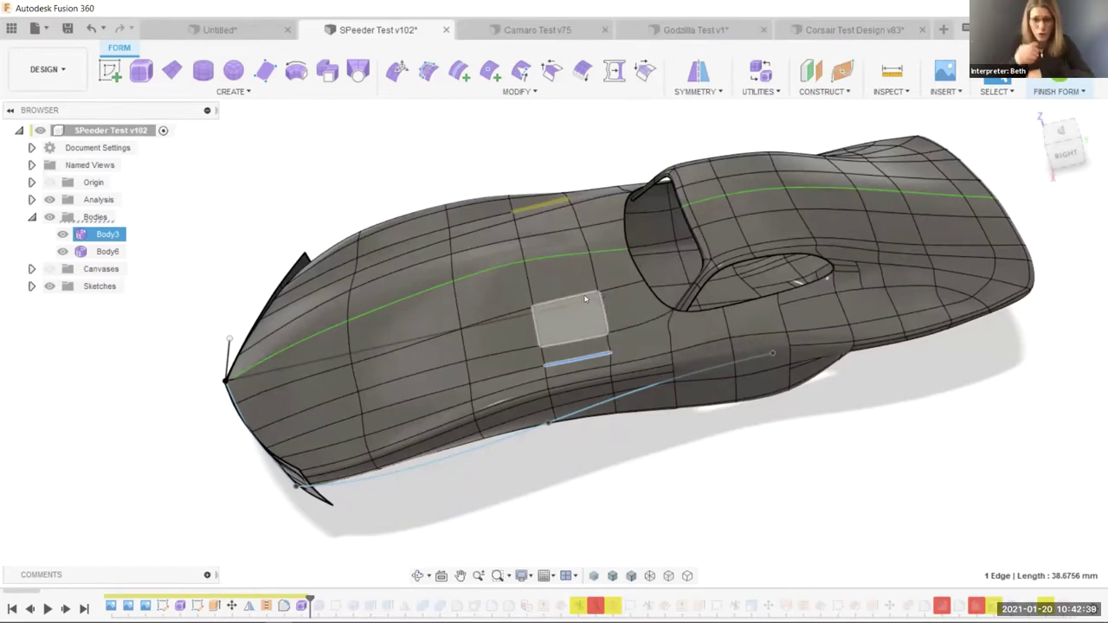
pyautogui.moveTo(585, 298); pyautogui.dragTo(631, 272)
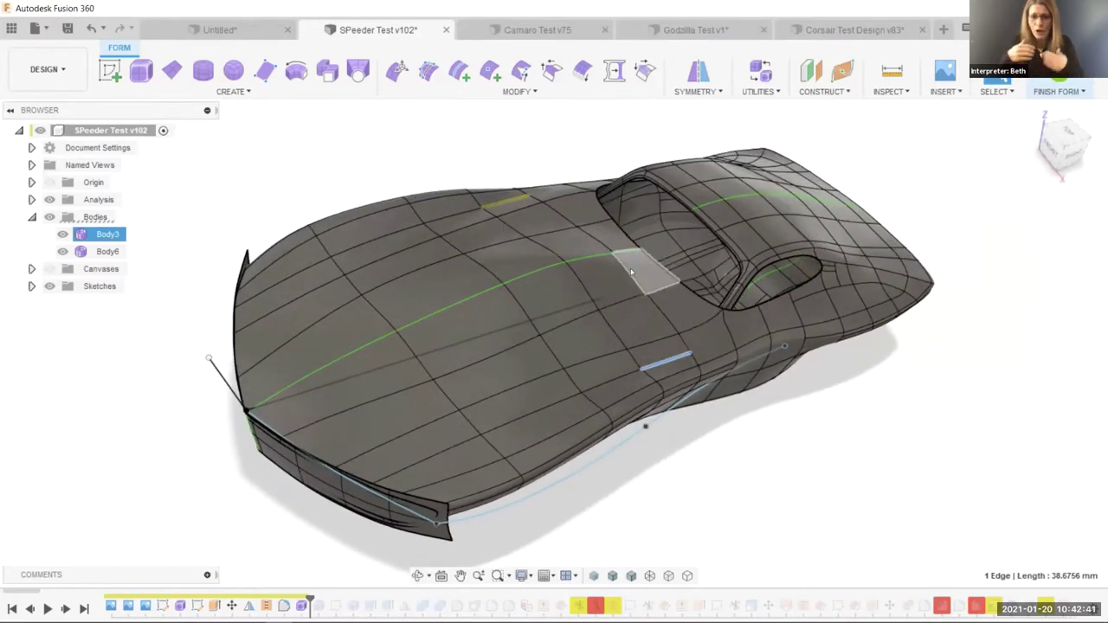
pyautogui.click(631, 272)
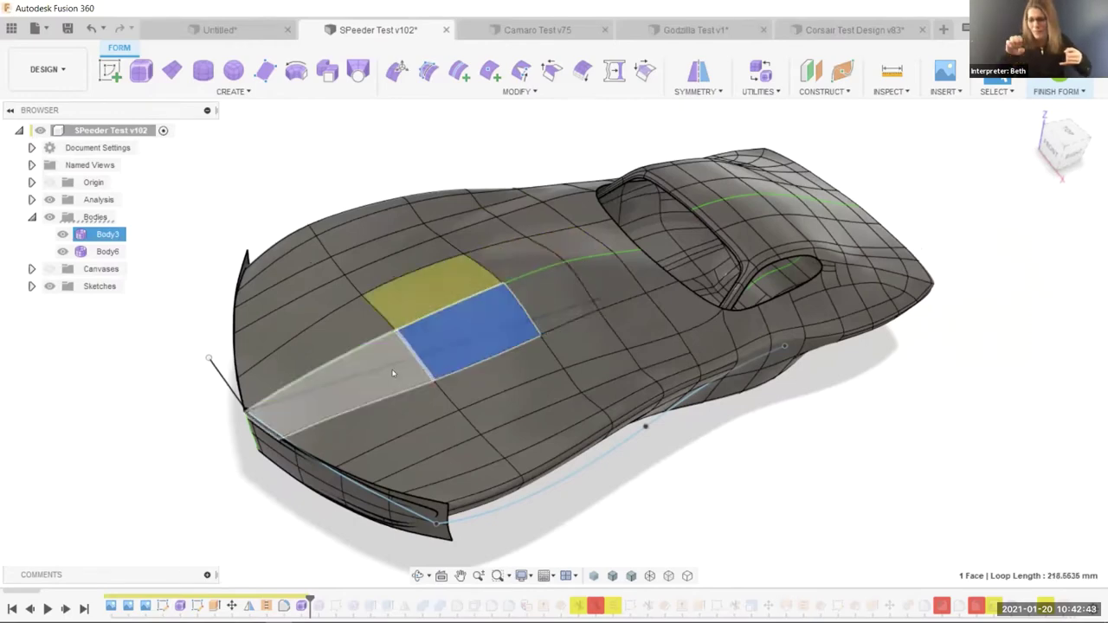
pyautogui.click(588, 327)
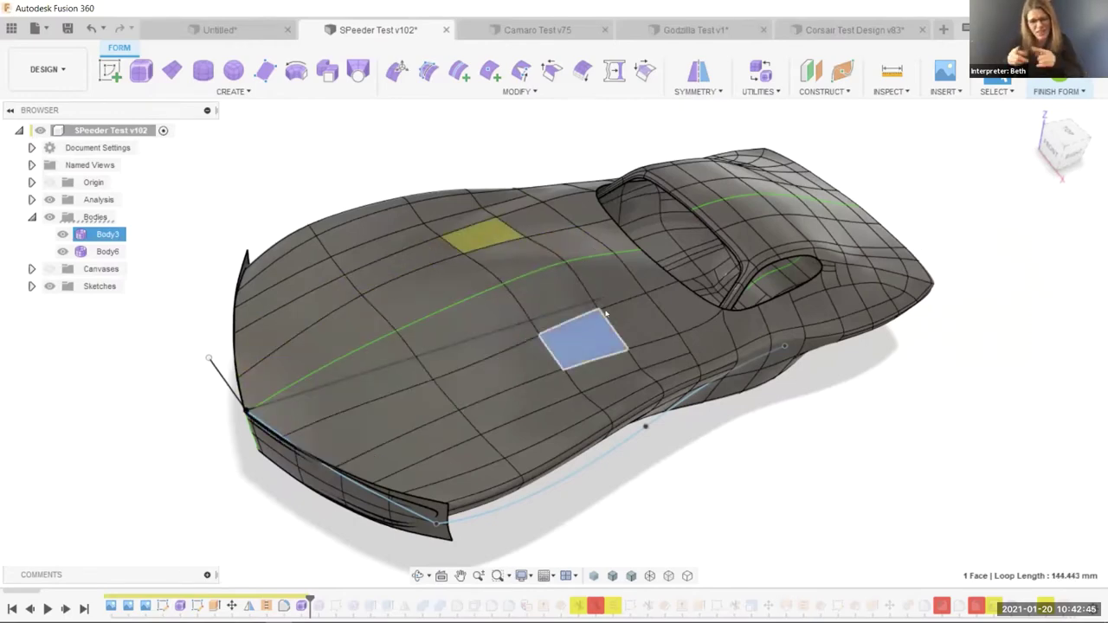
pyautogui.moveTo(605, 313); pyautogui.dragTo(695, 354)
pyautogui.moveTo(655, 321); pyautogui.dragTo(554, 246)
# Finish the form and roll the history marker to the last timeline feature
pyautogui.press('Escape')
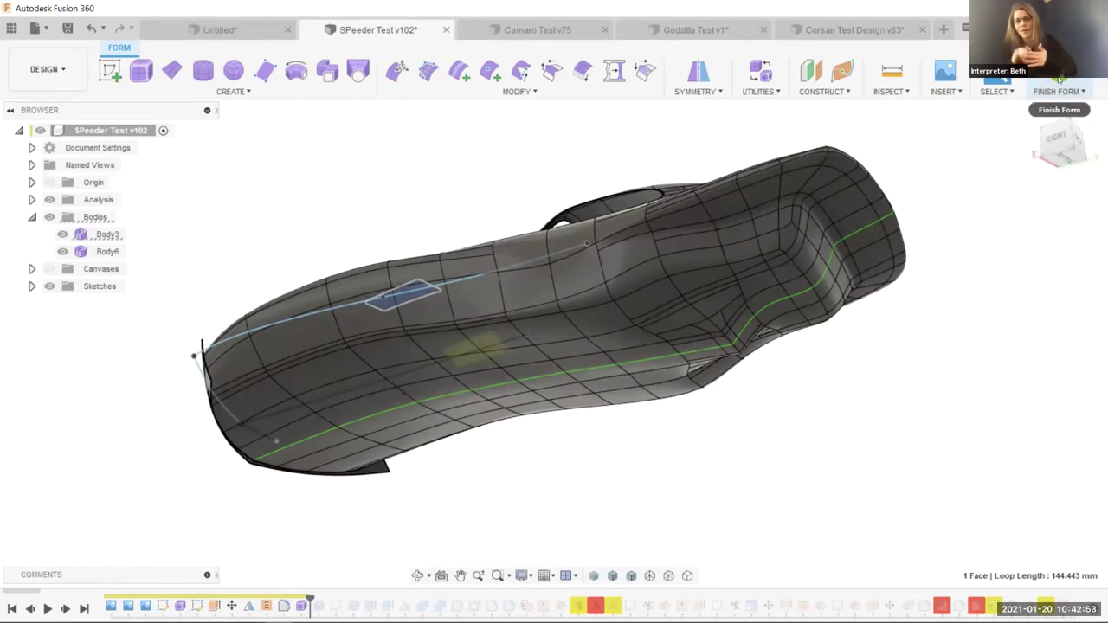
pyautogui.click(1063, 79)
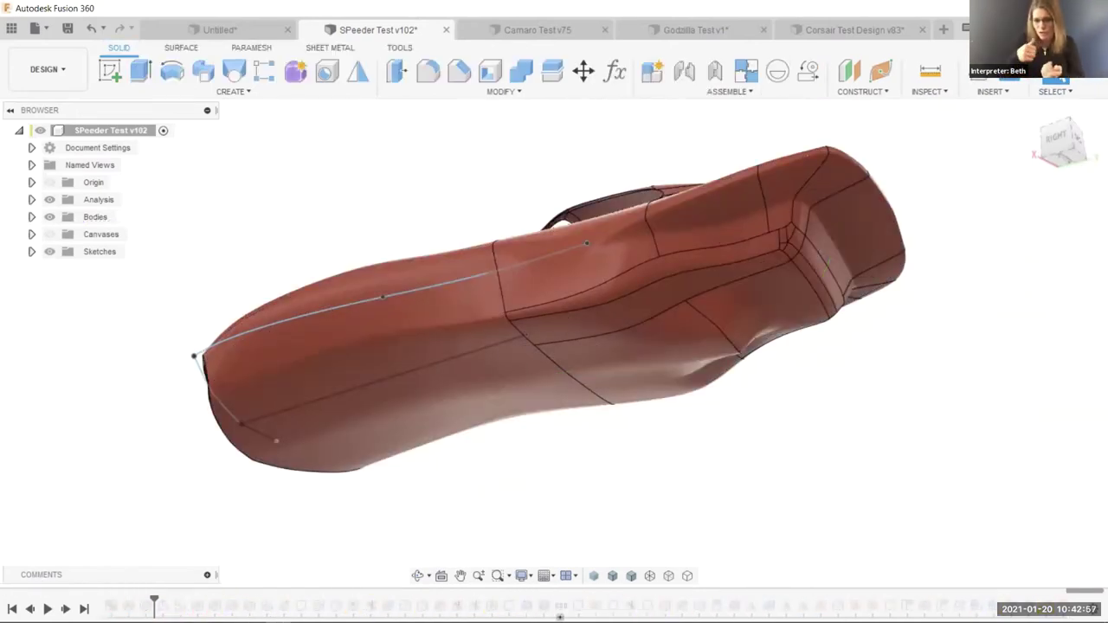
pyautogui.rightClick(1062, 604)
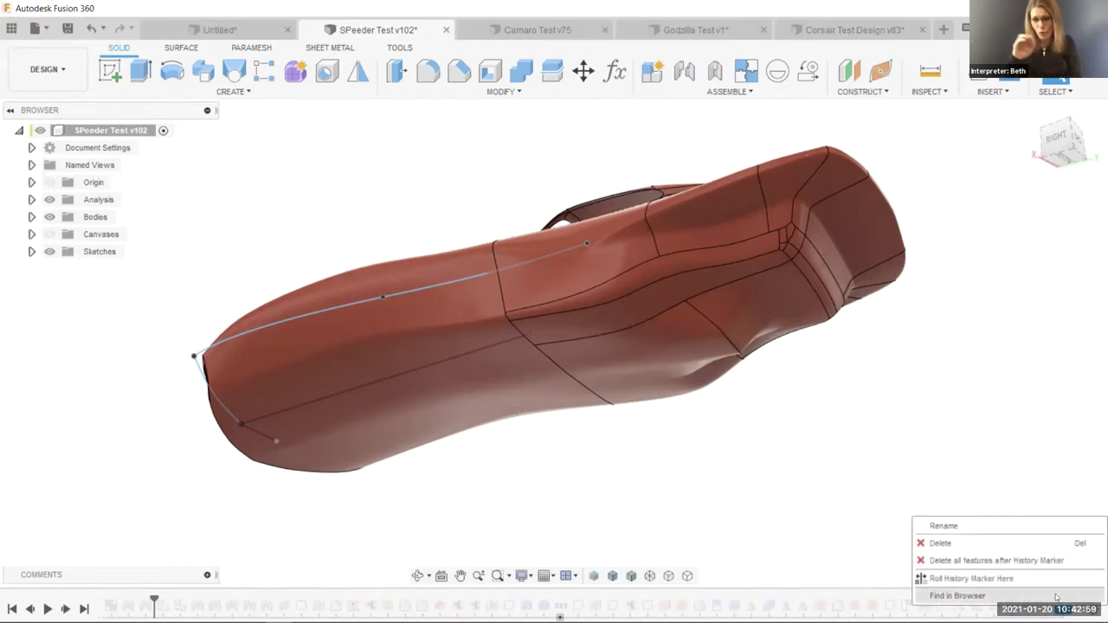
pyautogui.click(971, 578)
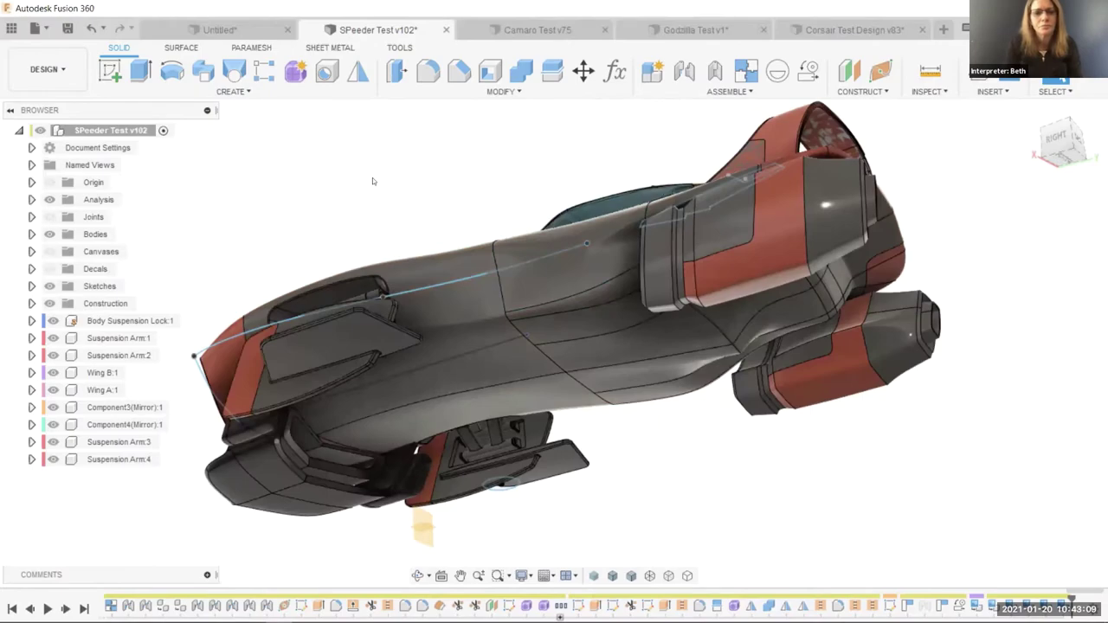
pyautogui.moveTo(373, 177); pyautogui.dragTo(500, 200)
pyautogui.scroll(3, 480, 188)
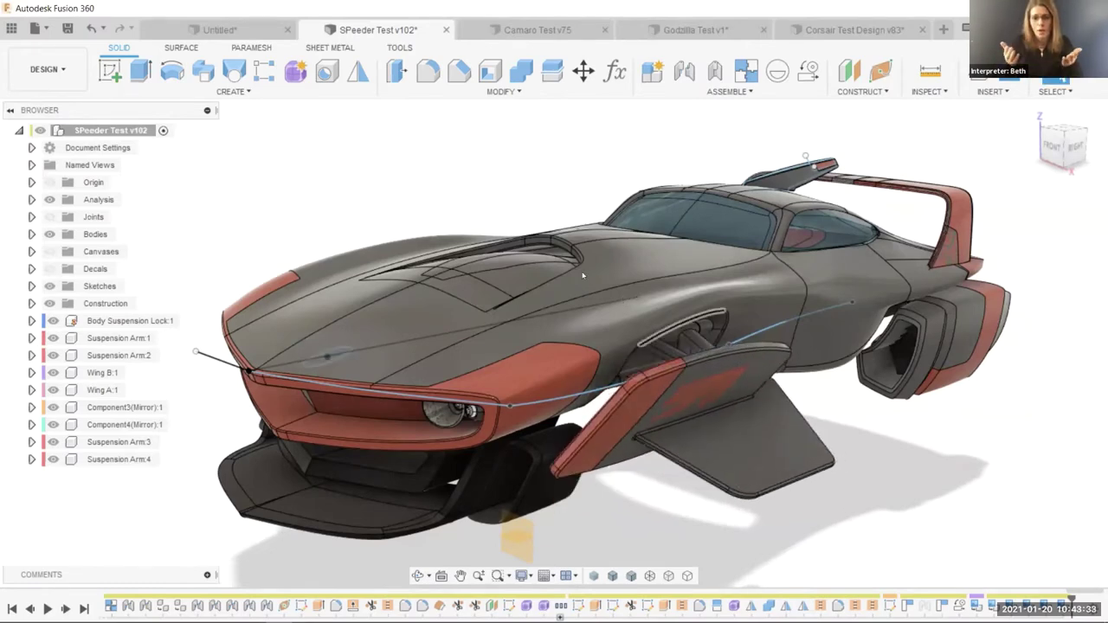
pyautogui.moveTo(758, 356); pyautogui.dragTo(898, 400)
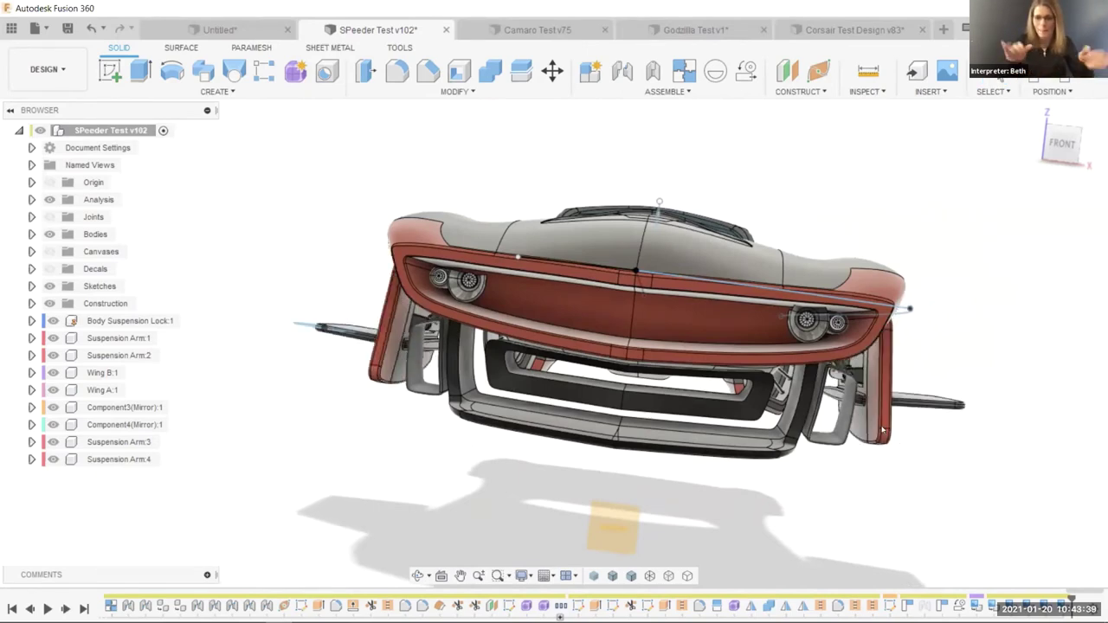
pyautogui.moveTo(900, 312); pyautogui.dragTo(781, 385)
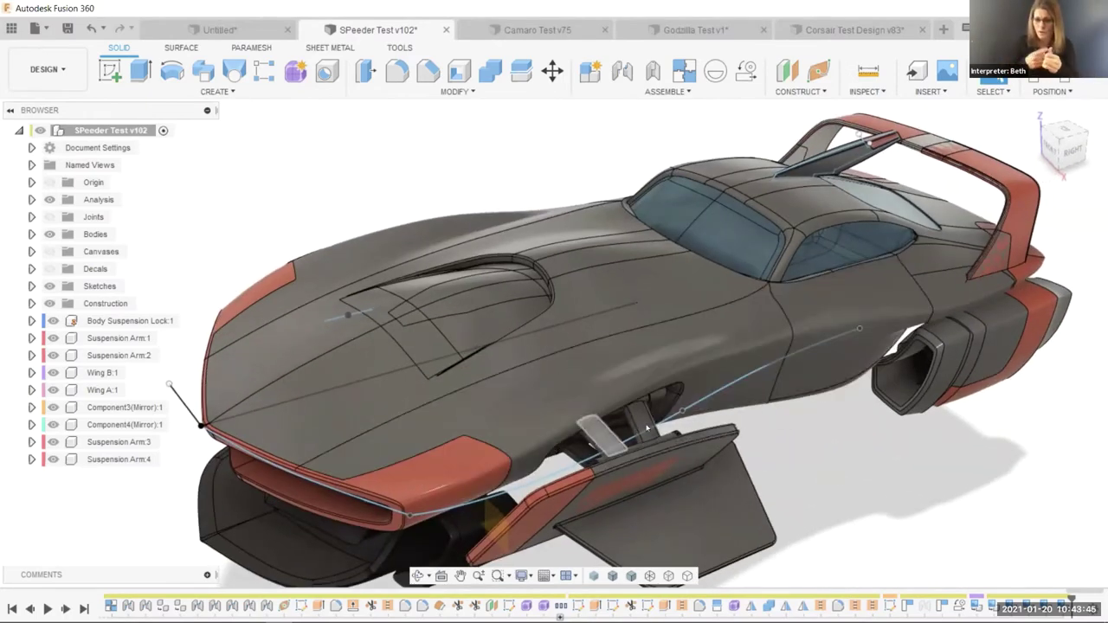
pyautogui.moveTo(450, 507); pyautogui.dragTo(787, 281)
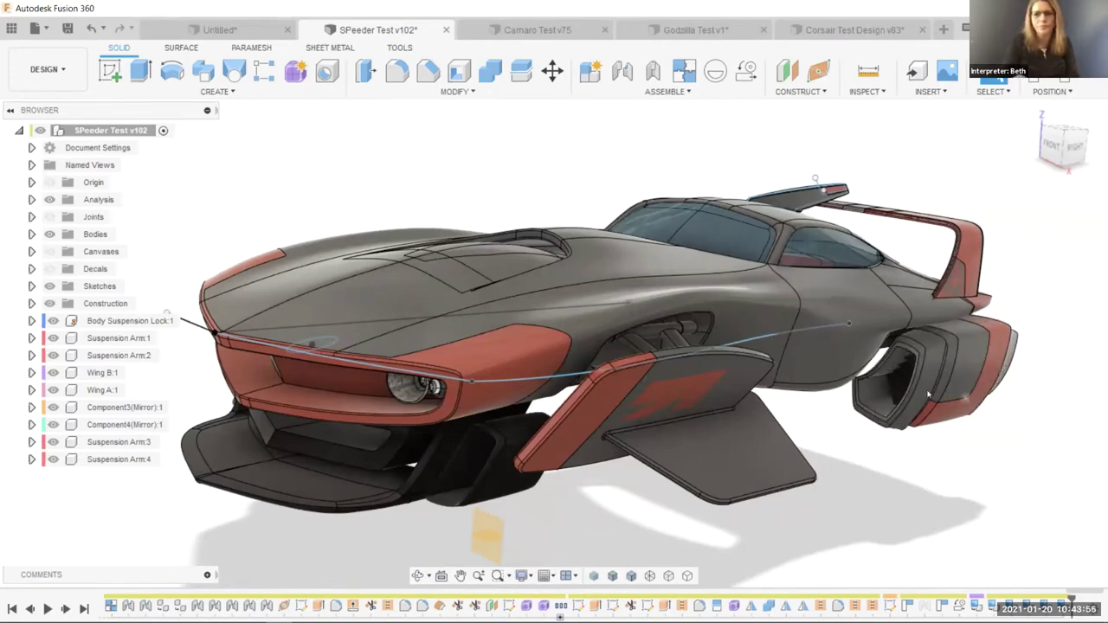
pyautogui.moveTo(989, 337); pyautogui.dragTo(917, 342)
pyautogui.moveTo(467, 524); pyautogui.dragTo(501, 534)
pyautogui.press('Escape')
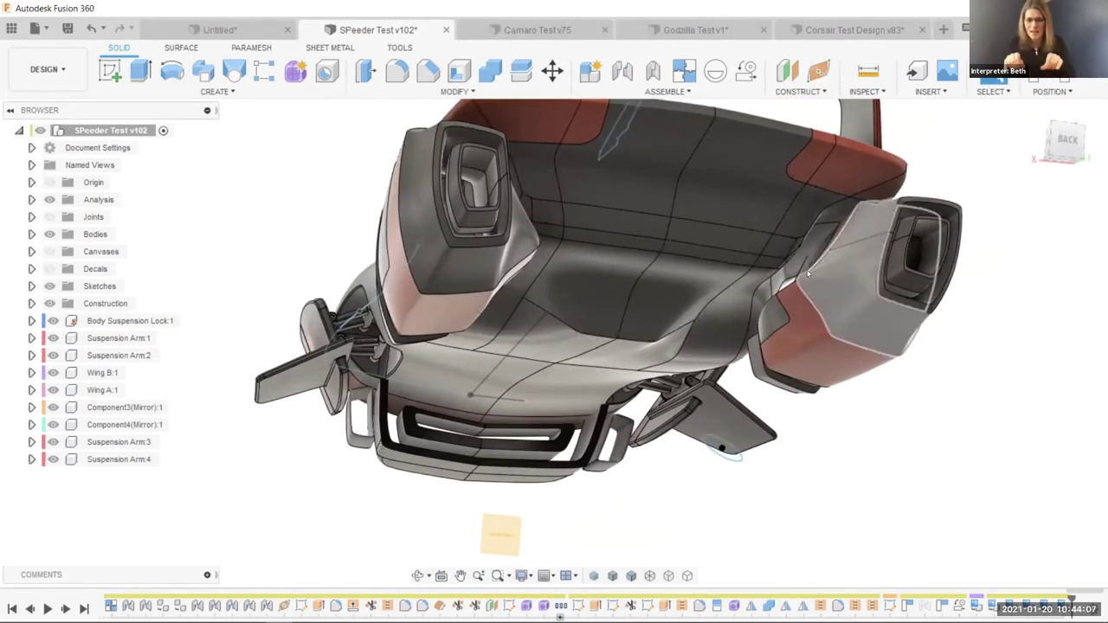
pyautogui.moveTo(725, 280); pyautogui.dragTo(727, 319)
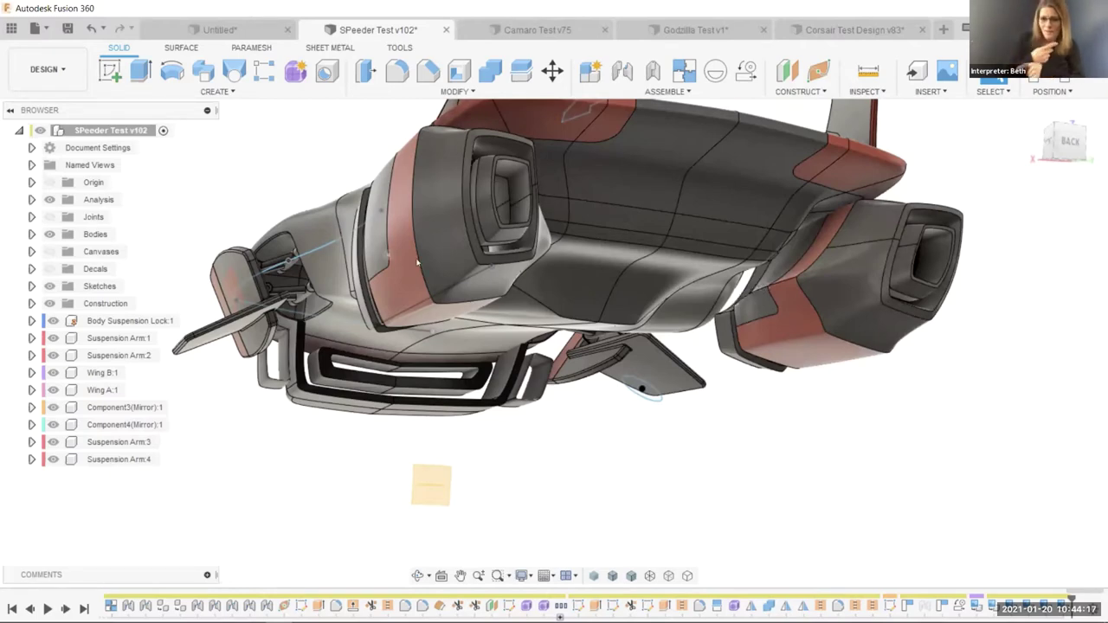
pyautogui.scroll(10, 504, 276)
pyautogui.scroll(-10, 606, 320)
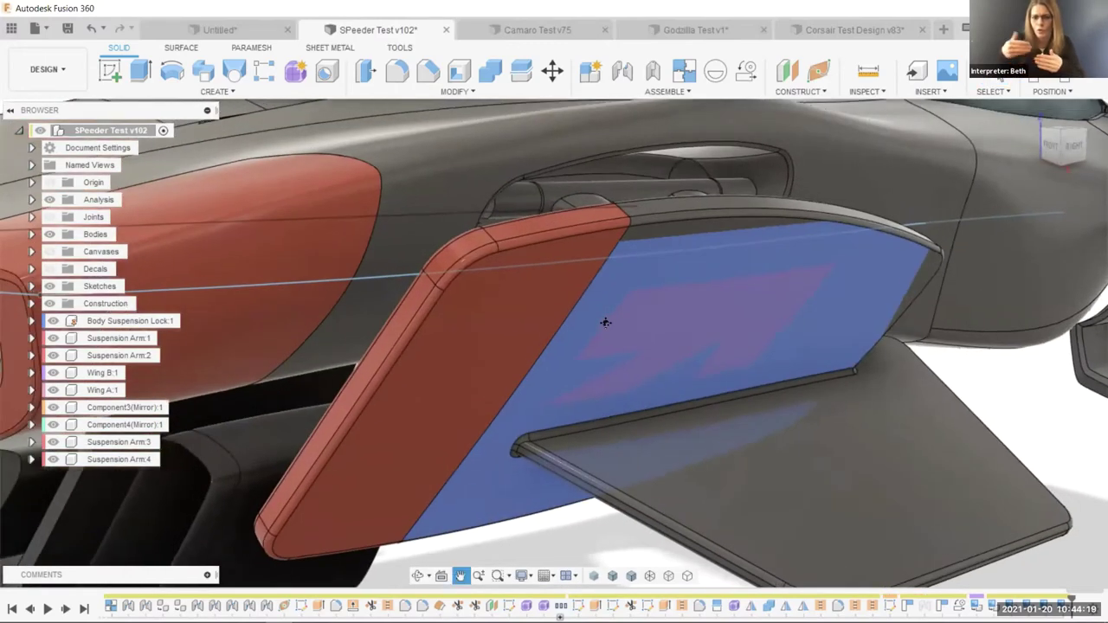
pyautogui.scroll(3, 459, 196)
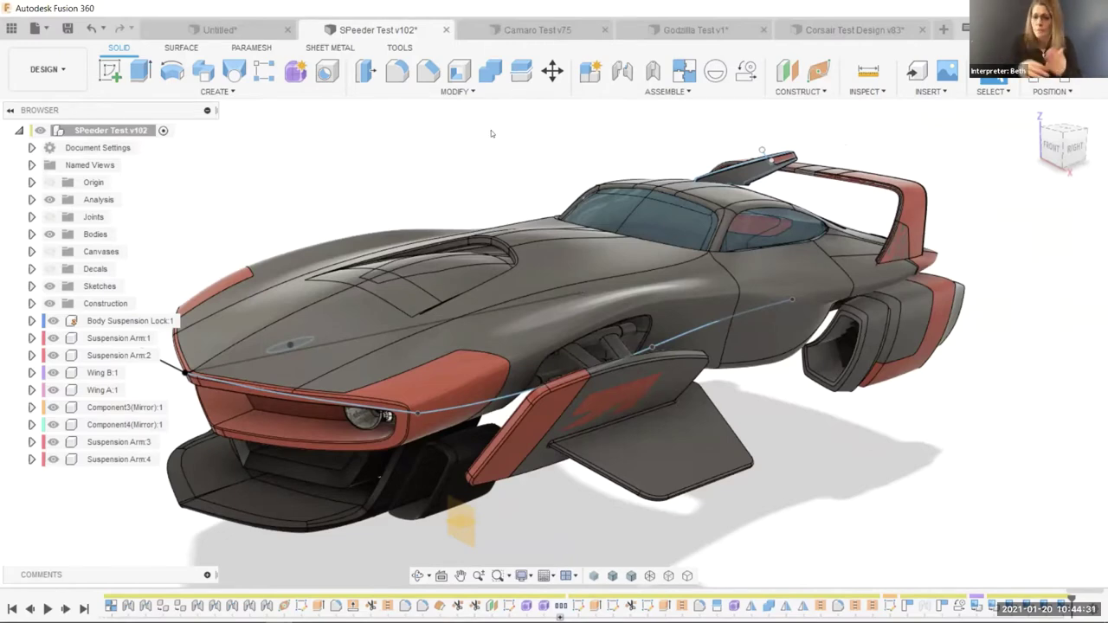
# Switch to Camaro Test v75, orbit and zoom the yellow Camaro, and show its blueprint canvases
pyautogui.click(532, 31)
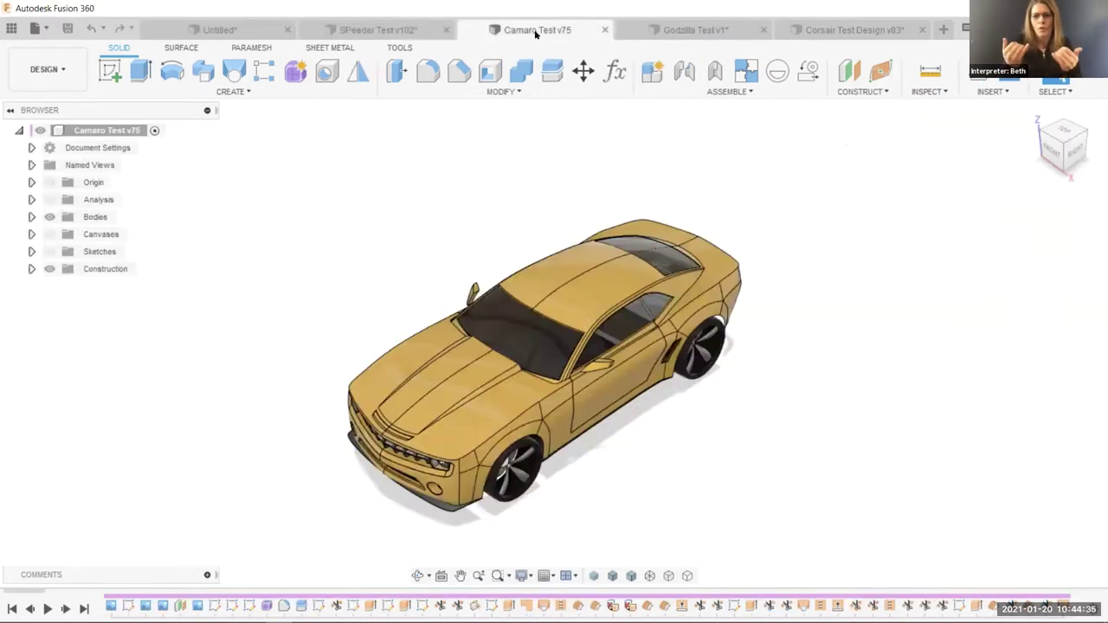
pyautogui.moveTo(441, 223)
pyautogui.mouseDown()
pyautogui.moveTo(433, 193)
pyautogui.moveTo(445, 208)
pyautogui.mouseUp()
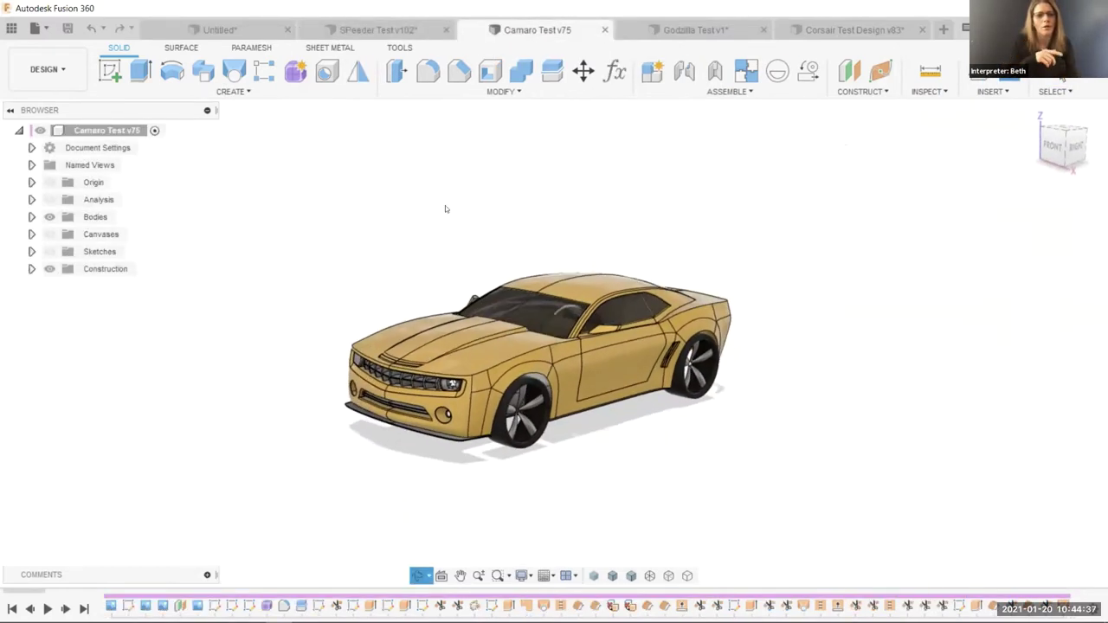
pyautogui.scroll(5, 446, 168)
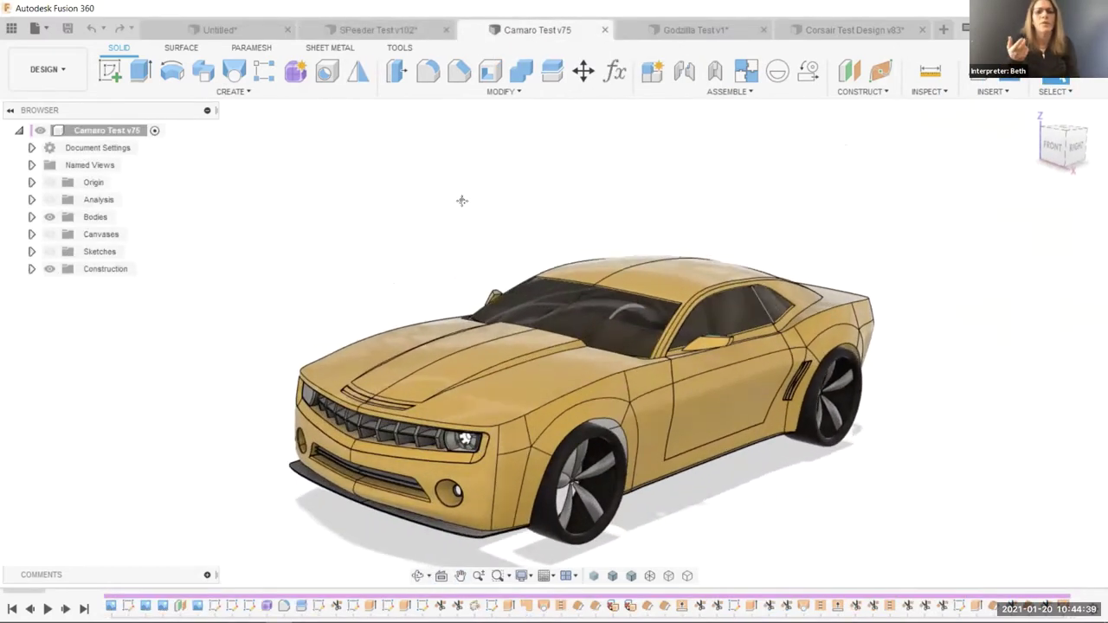
pyautogui.moveTo(448, 173)
pyautogui.mouseDown()
pyautogui.moveTo(460, 173)
pyautogui.moveTo(428, 177)
pyautogui.mouseUp()
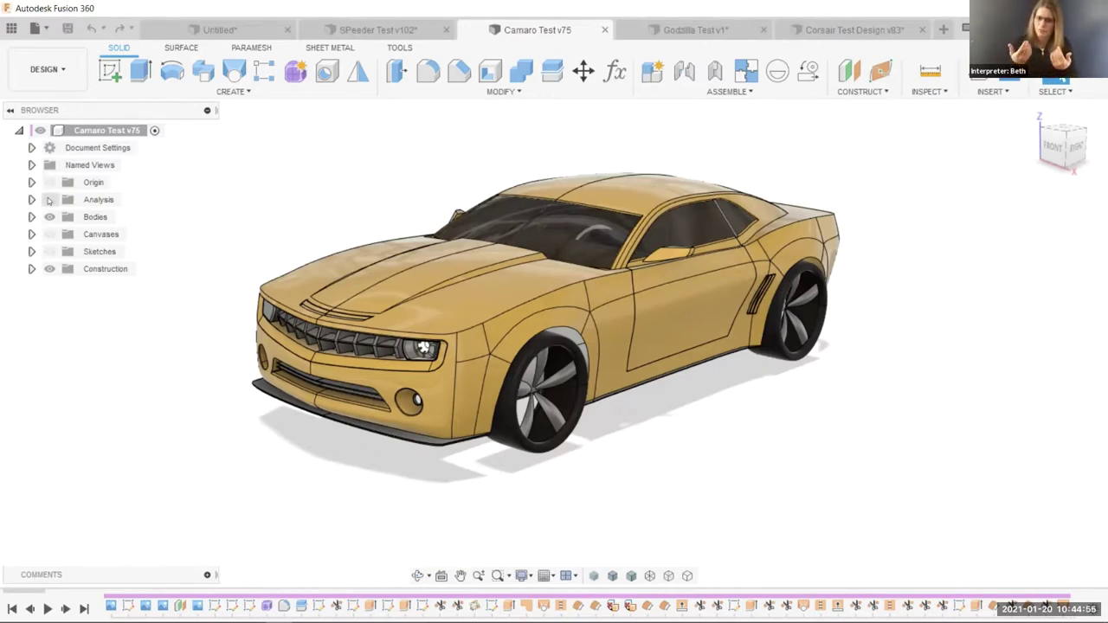
pyautogui.click(49, 234)
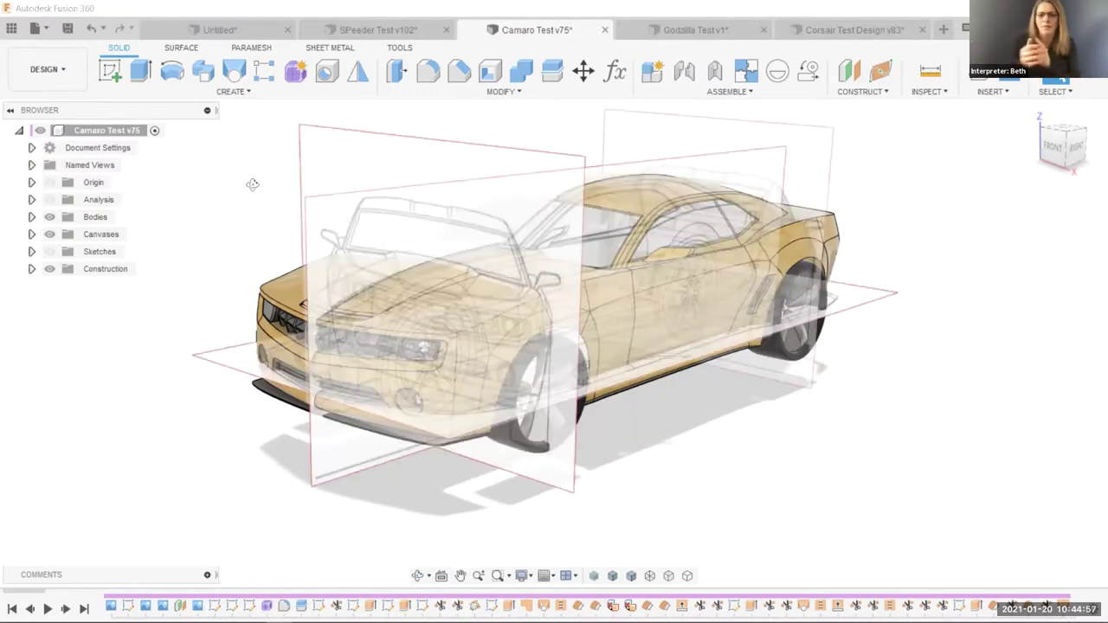
# Roll the Camaro design history back to Sketch4
pyautogui.moveTo(252, 184)
pyautogui.mouseDown()
pyautogui.moveTo(182, 166)
pyautogui.moveTo(302, 181)
pyautogui.moveTo(315, 143)
pyautogui.moveTo(249, 170)
pyautogui.mouseUp()
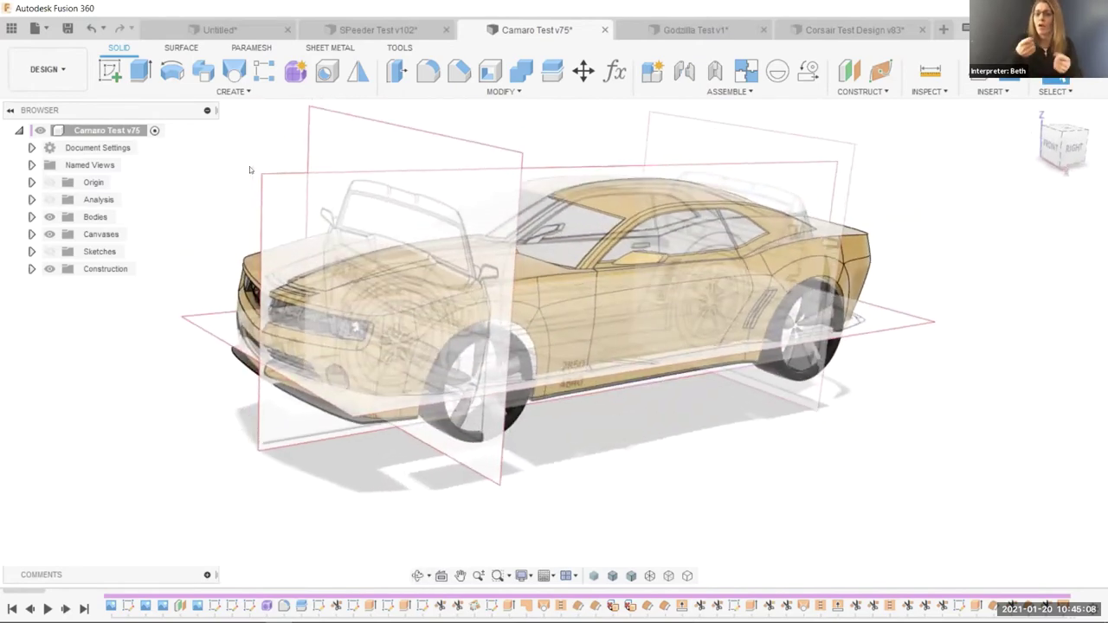
pyautogui.rightClick(248, 604)
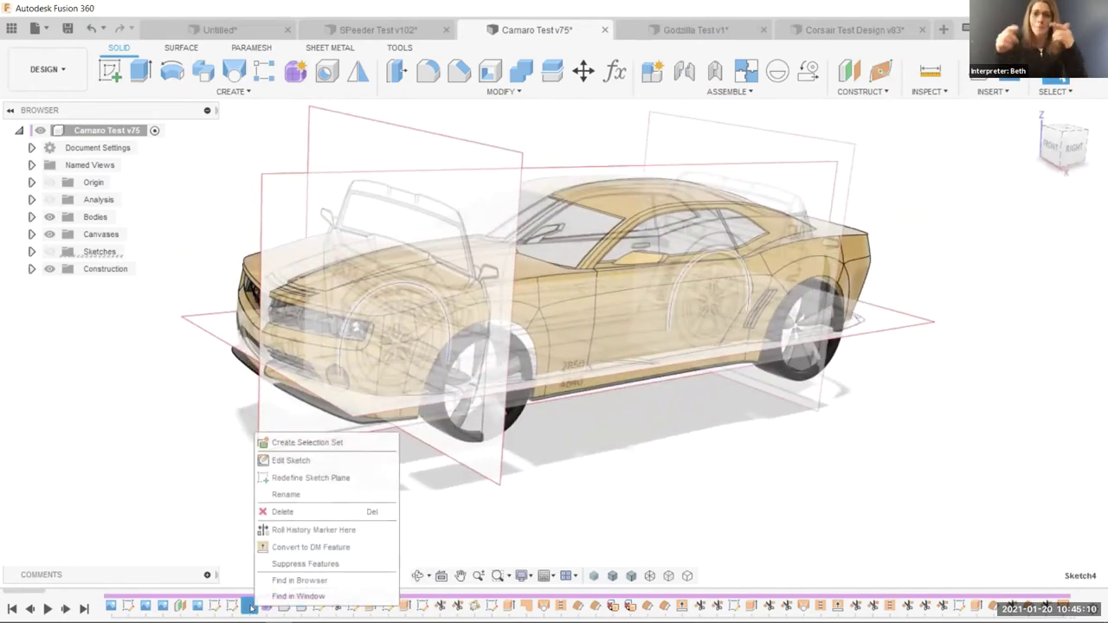
pyautogui.click(281, 530)
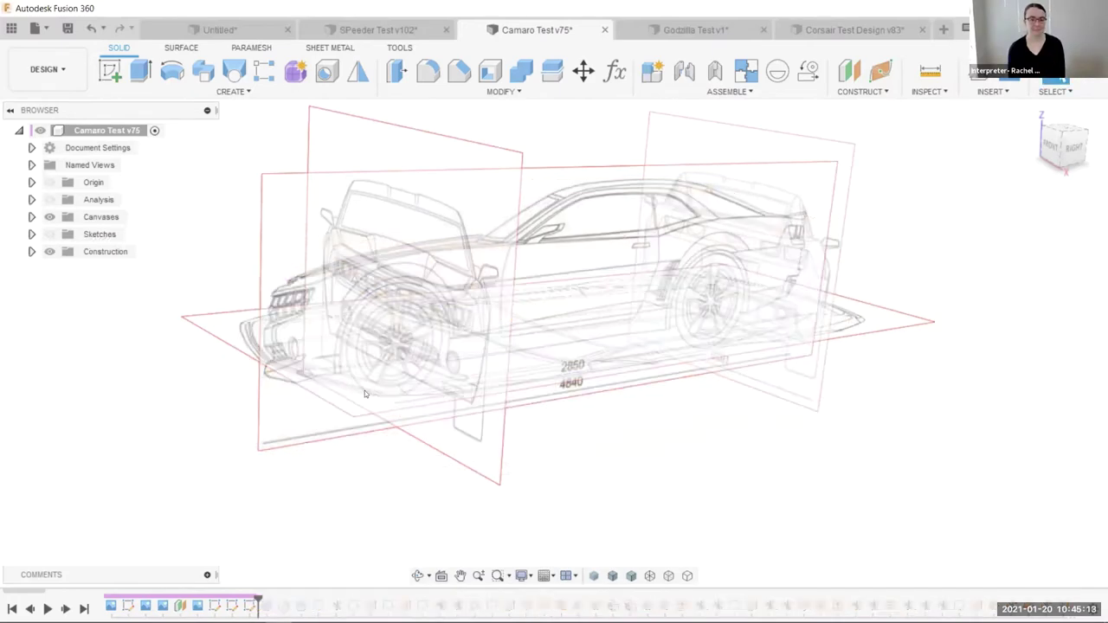
# Check the rolled-back blueprint canvases from the Right and Front views, then return to 3D
pyautogui.moveTo(364, 394); pyautogui.dragTo(270, 325)
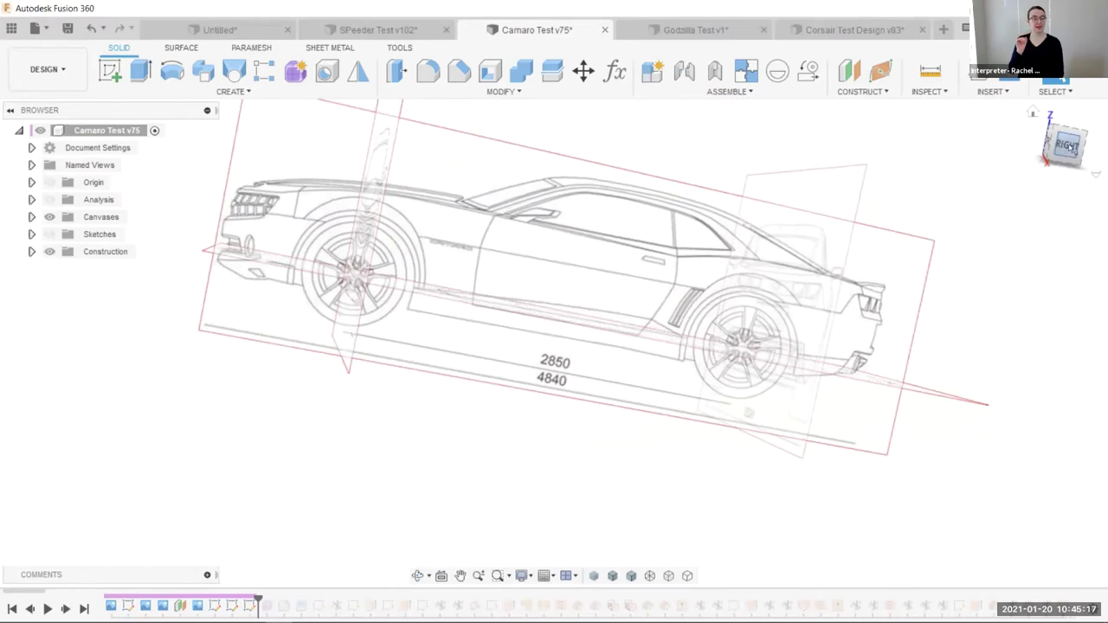
pyautogui.click(1071, 147)
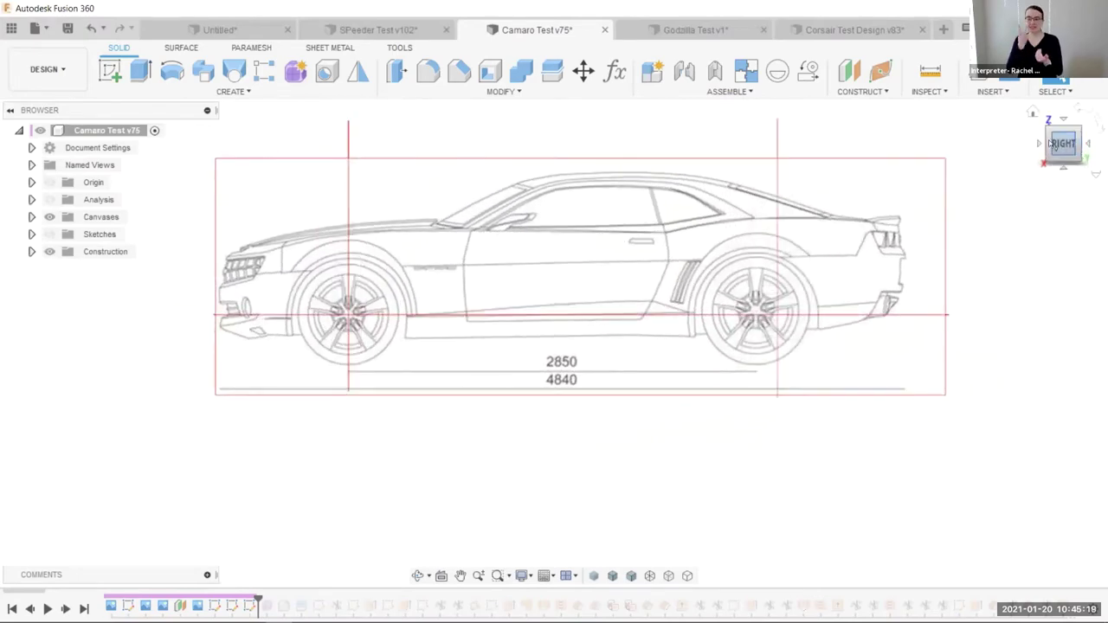
pyautogui.click(1037, 145)
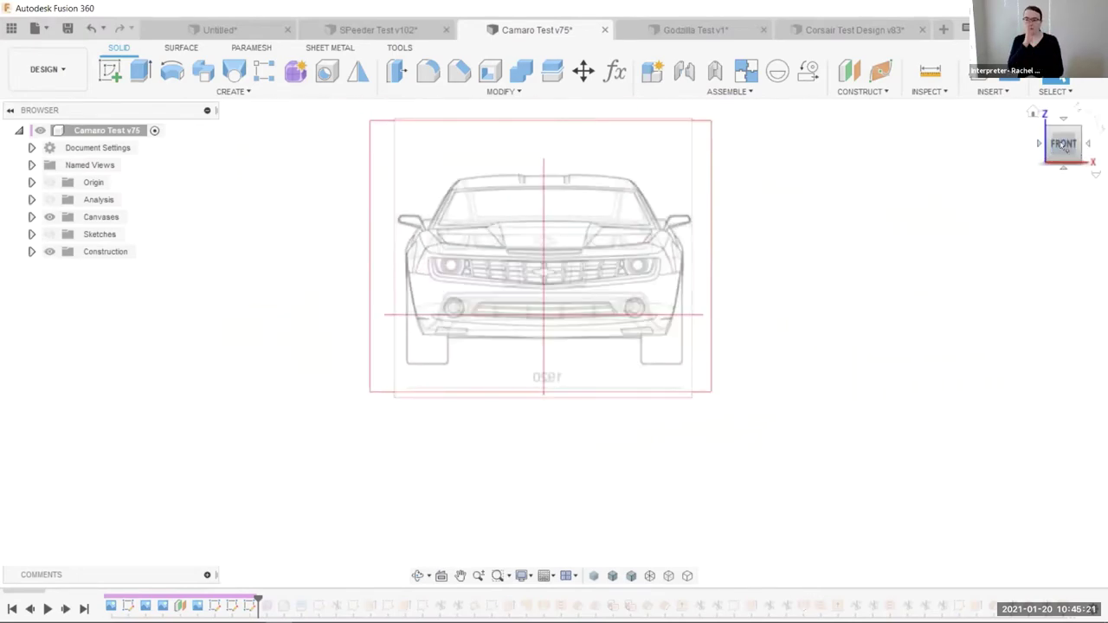
pyautogui.moveTo(941, 148); pyautogui.dragTo(896, 163)
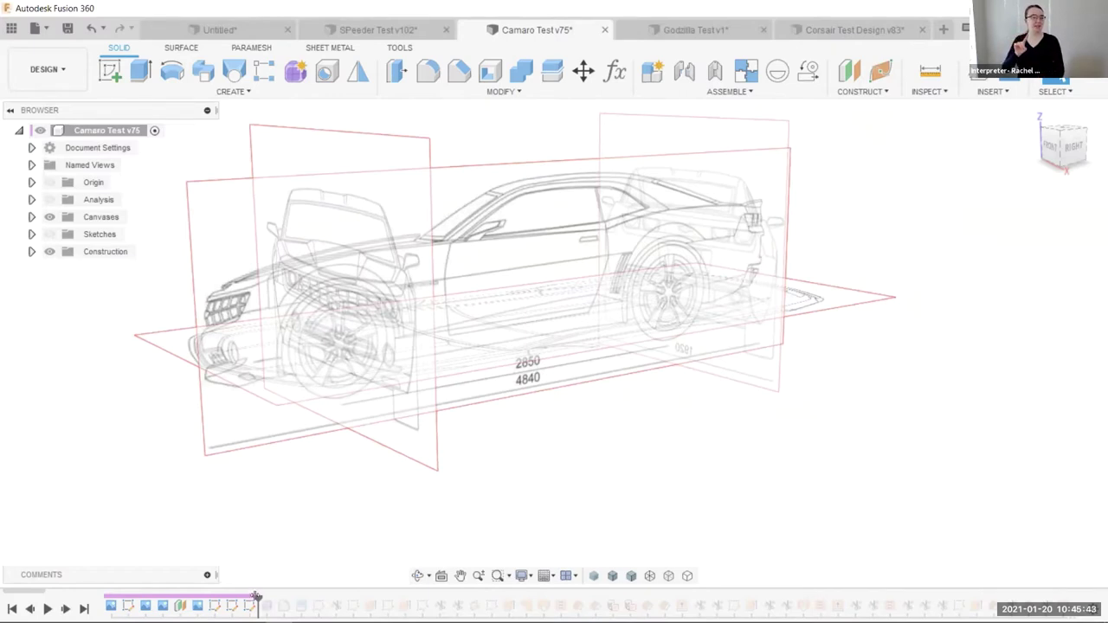
# Step history forward to Form1, edit its T-spline car body, and hide the canvases
pyautogui.moveTo(256, 597); pyautogui.dragTo(275, 597)
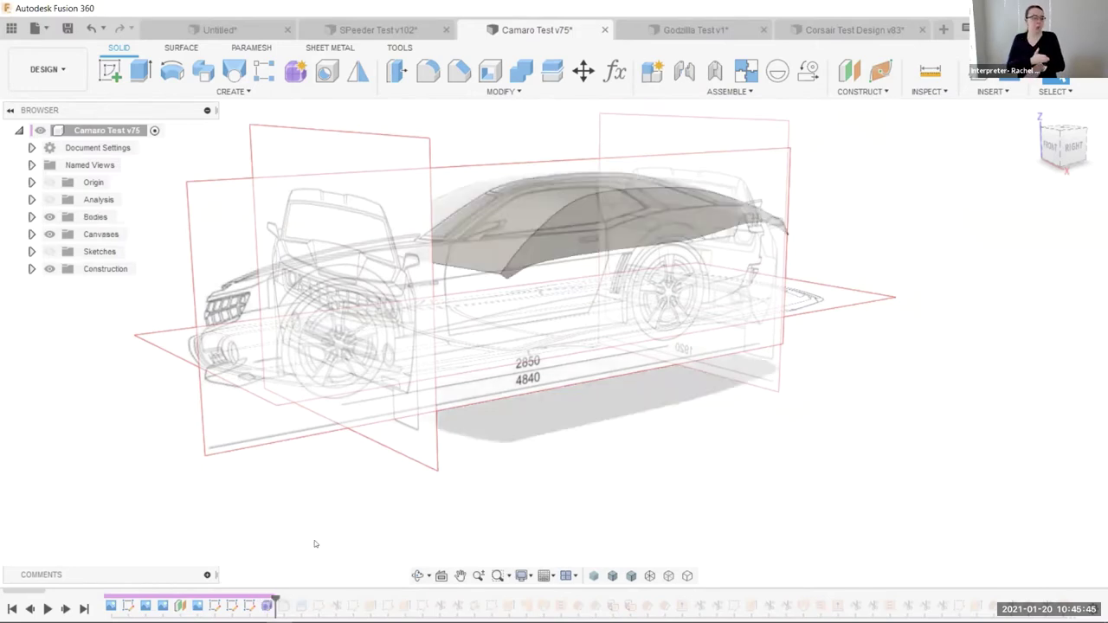
pyautogui.rightClick(267, 605)
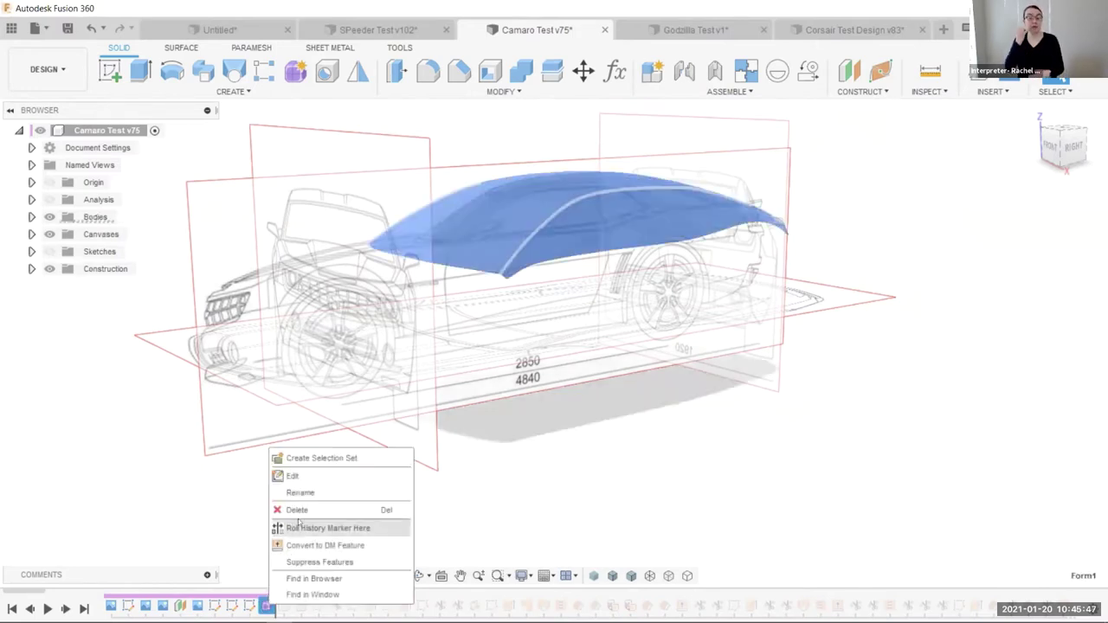
pyautogui.click(298, 476)
pyautogui.moveTo(520, 244); pyautogui.dragTo(476, 264)
pyautogui.click(49, 234)
pyautogui.moveTo(374, 170); pyautogui.dragTo(689, 183)
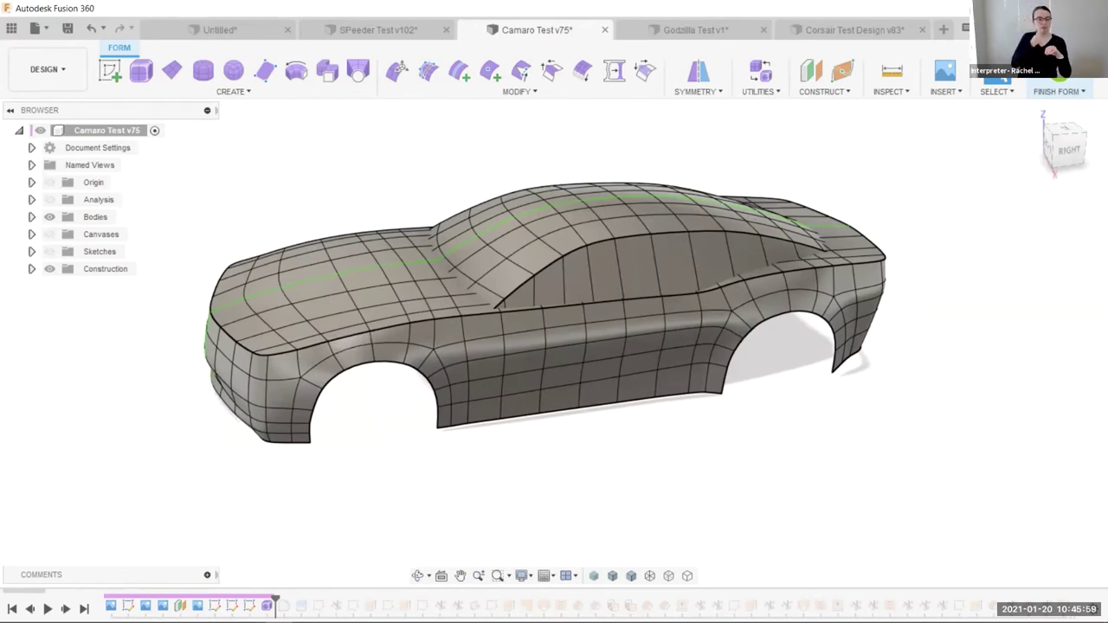
# Expand Bodies, hide the roof Body1, and inspect the lower Body2 from above
pyautogui.click(31, 217)
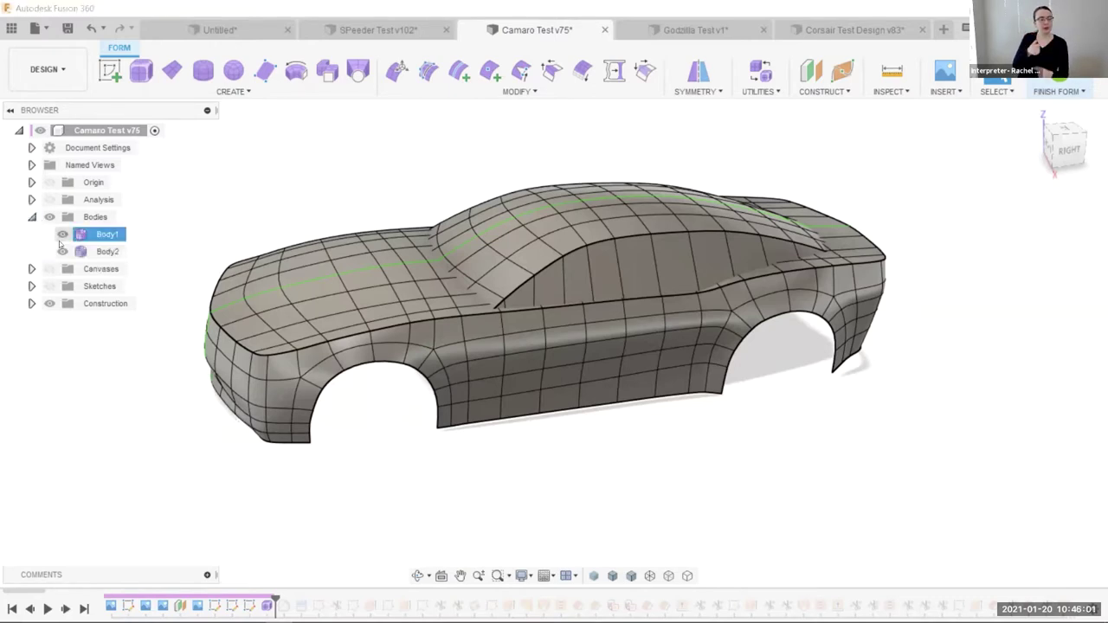
pyautogui.click(63, 235)
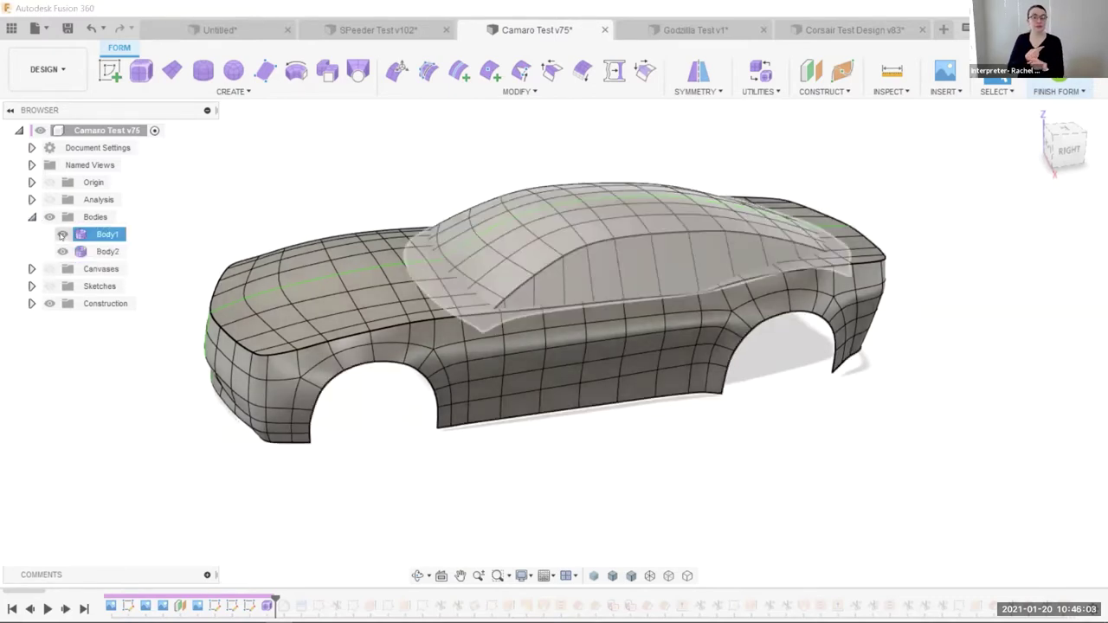
pyautogui.moveTo(308, 174); pyautogui.dragTo(290, 198)
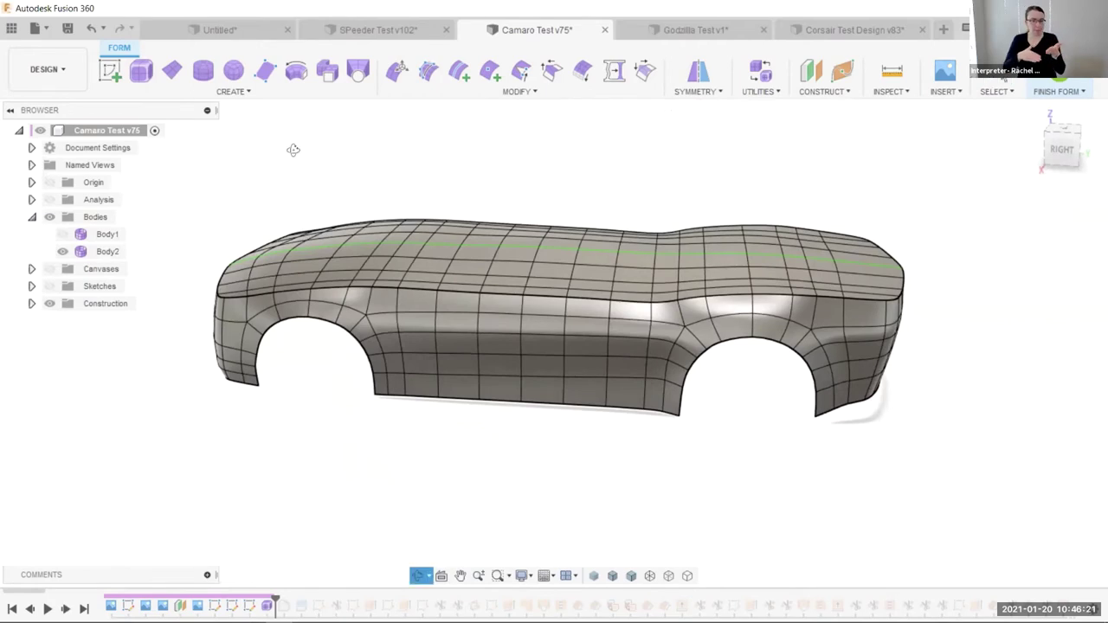
pyautogui.moveTo(294, 149); pyautogui.dragTo(292, 173)
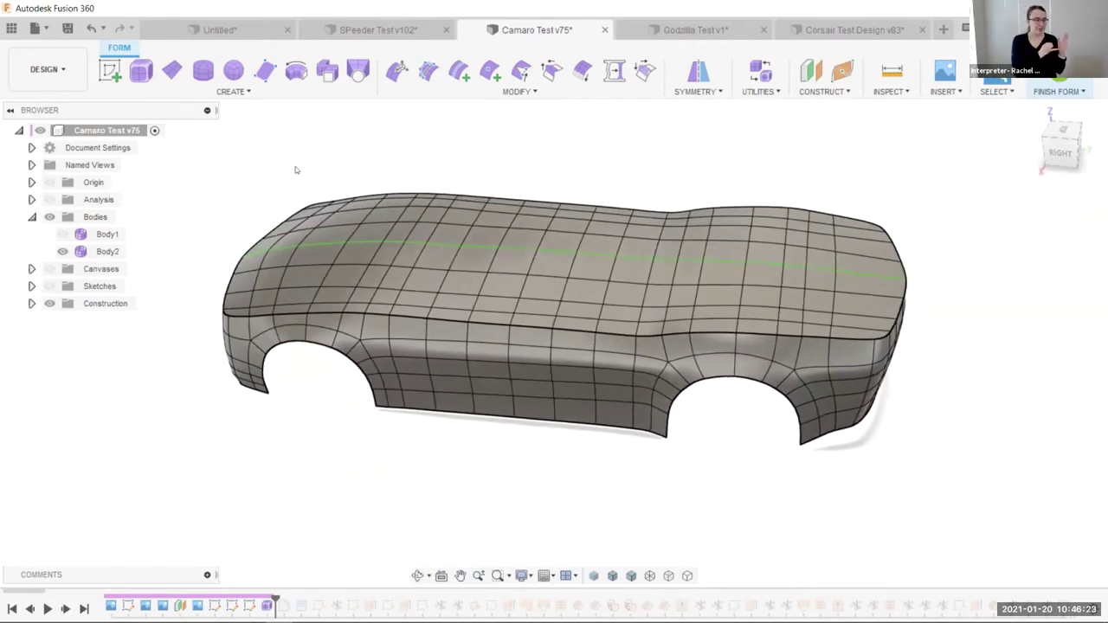
pyautogui.moveTo(295, 169)
pyautogui.mouseDown()
pyautogui.moveTo(281, 179)
pyautogui.moveTo(286, 145)
pyautogui.moveTo(310, 149)
pyautogui.moveTo(292, 116)
pyautogui.moveTo(334, 127)
pyautogui.moveTo(314, 180)
pyautogui.mouseUp()
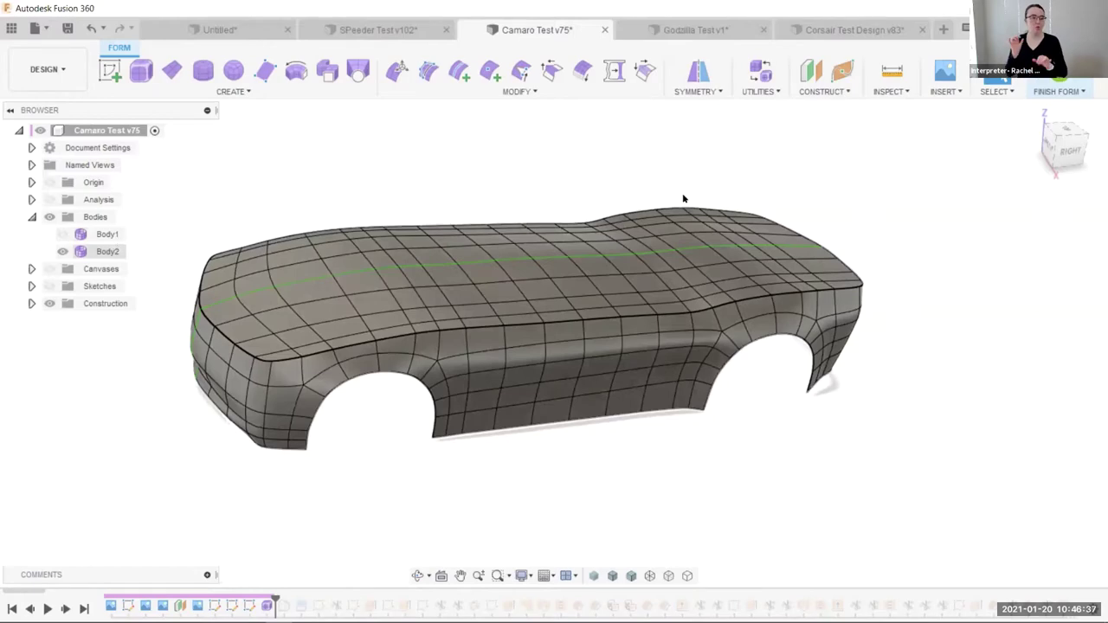
# View Body2 from the front-right, then make Body1 visible again
pyautogui.moveTo(584, 241); pyautogui.dragTo(420, 320)
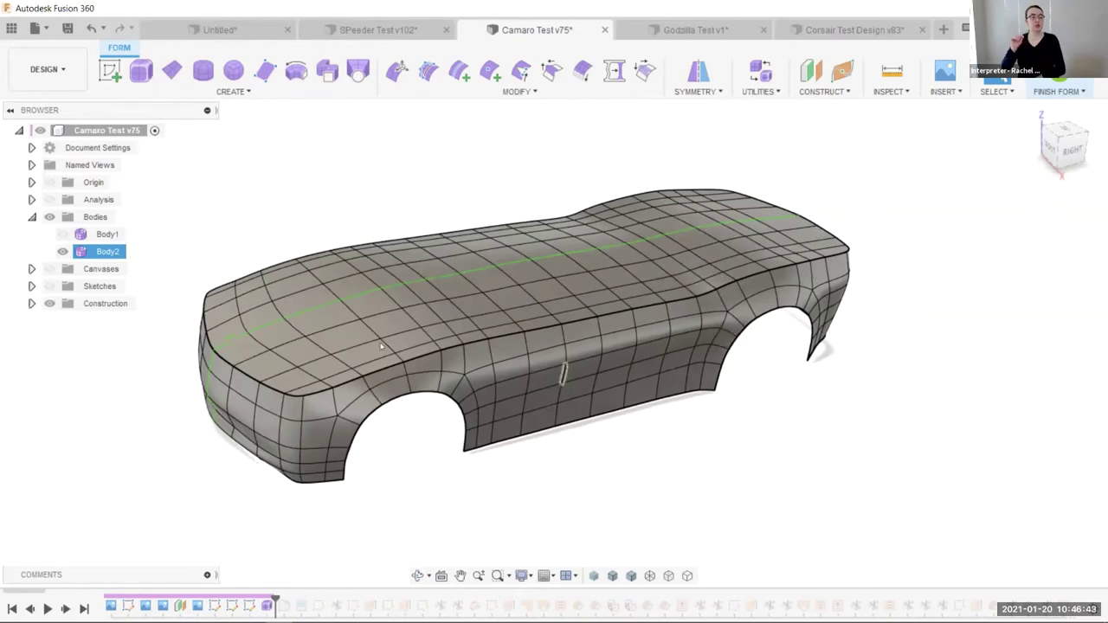
pyautogui.click(62, 233)
pyautogui.moveTo(290, 189); pyautogui.dragTo(227, 186)
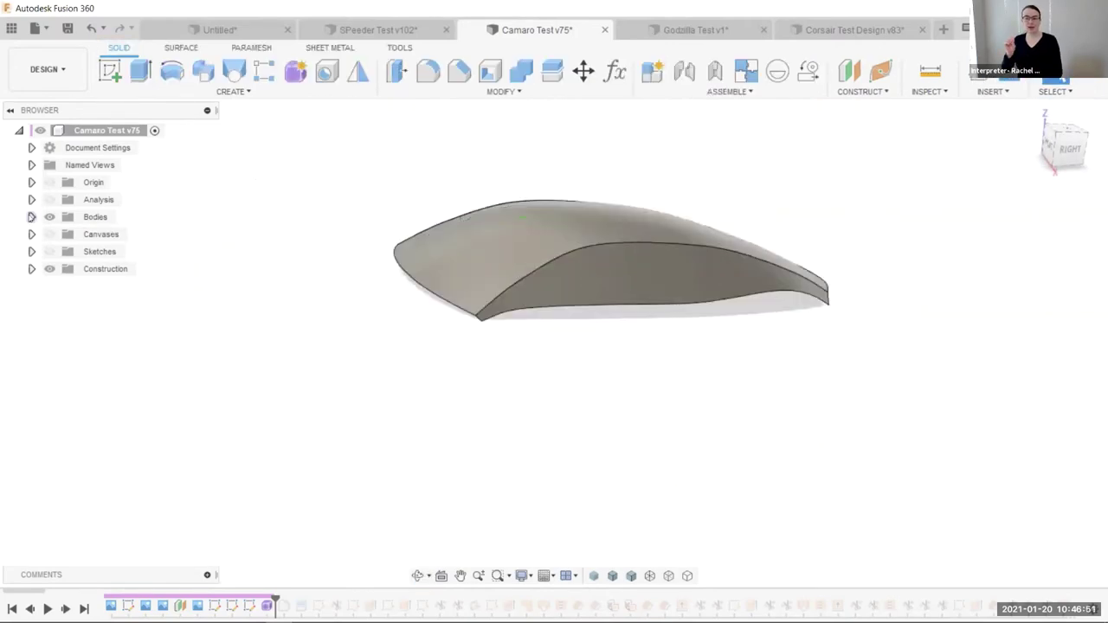
# Expand the Bodies list and drag the history marker forward along the timeline
pyautogui.click(31, 217)
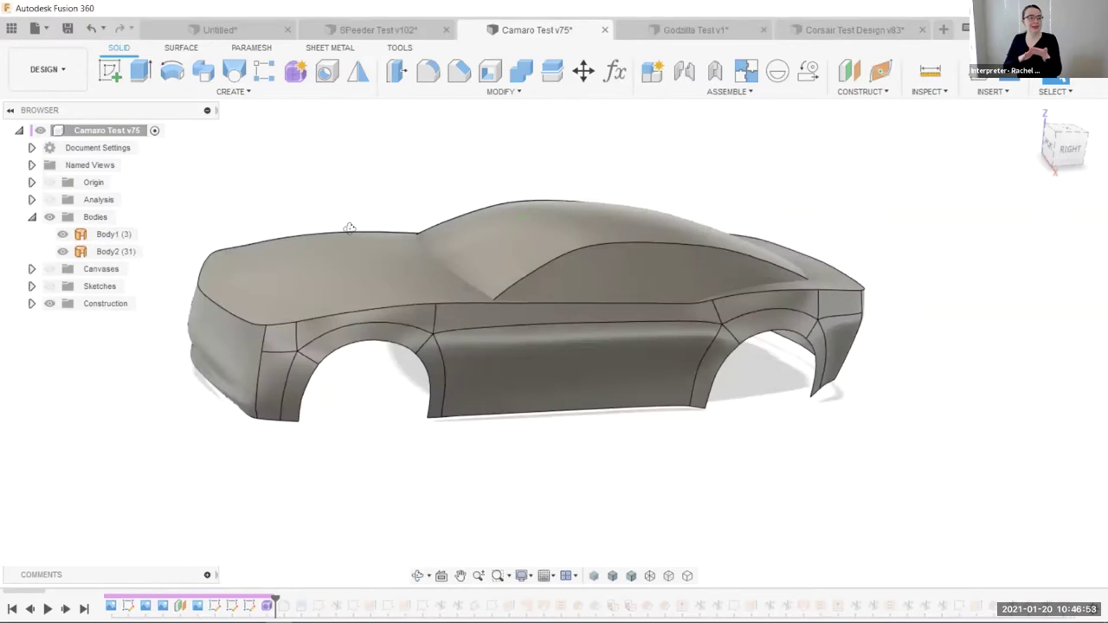
pyautogui.moveTo(346, 238); pyautogui.dragTo(378, 234)
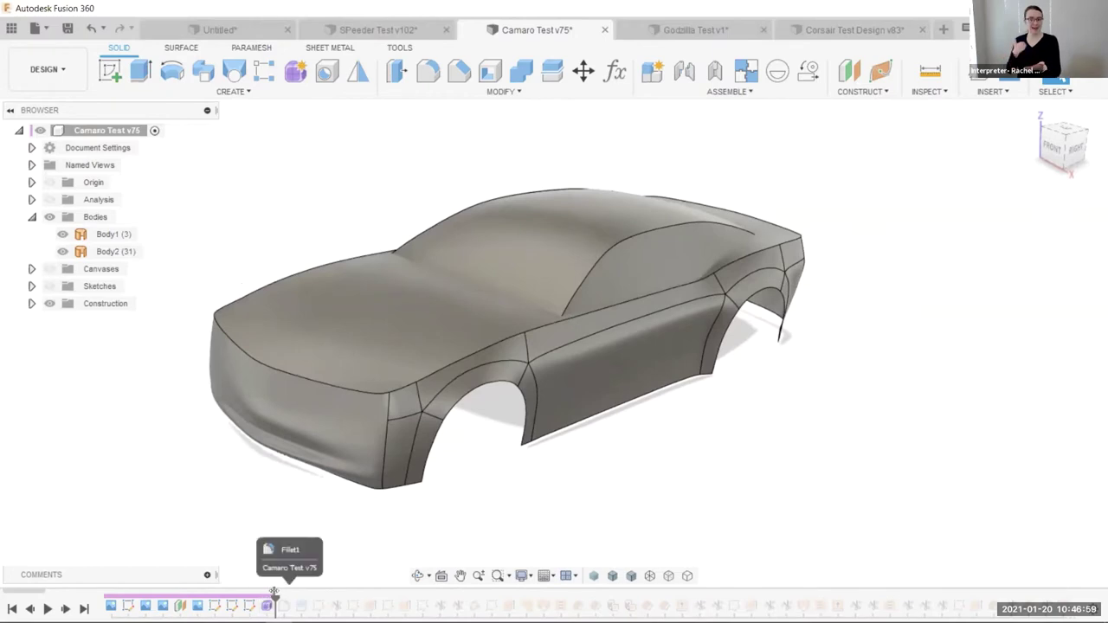
pyautogui.moveTo(272, 591)
pyautogui.mouseDown()
pyautogui.moveTo(809, 594)
pyautogui.moveTo(829, 571)
pyautogui.mouseUp()
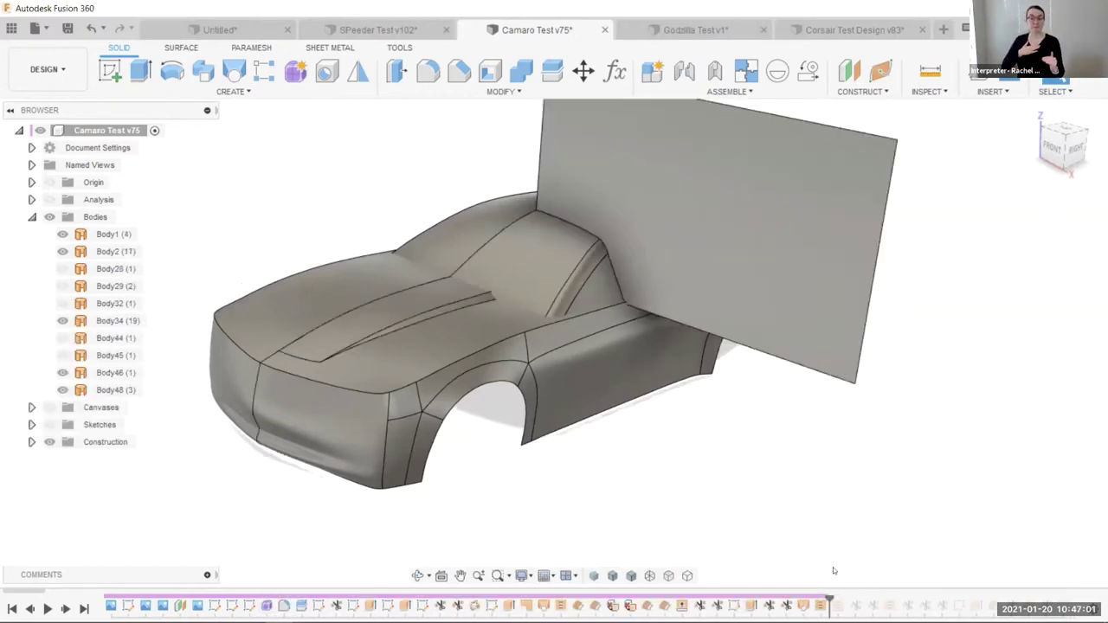
pyautogui.click(448, 292)
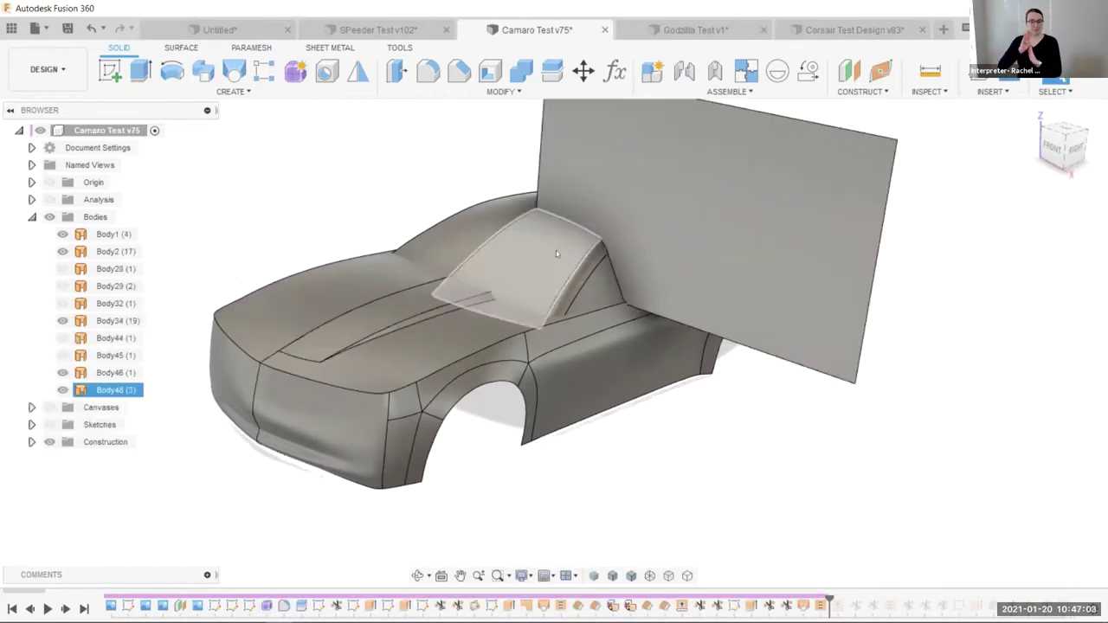
# Rewind history to the start, then roll the marker to the timeline end
pyautogui.click(12, 608)
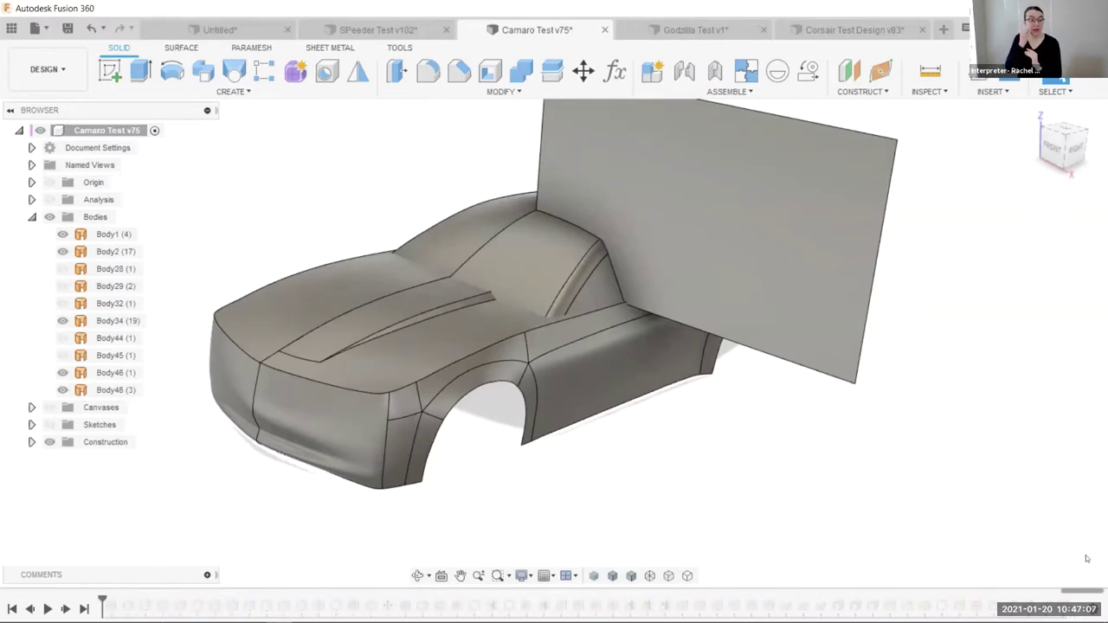
pyautogui.rightClick(1060, 604)
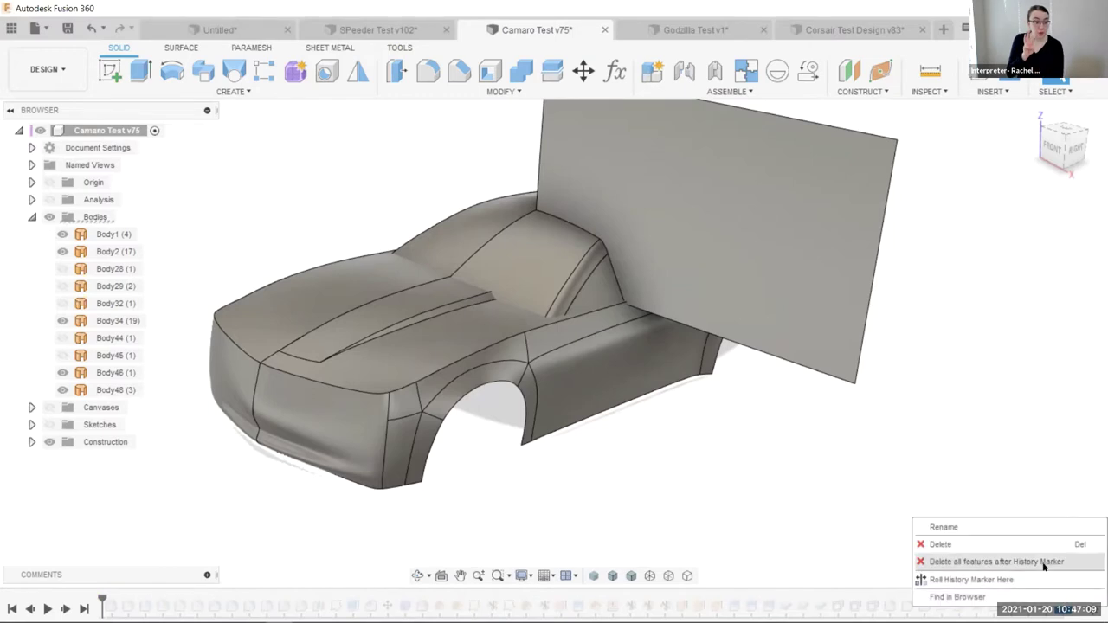
pyautogui.click(1035, 579)
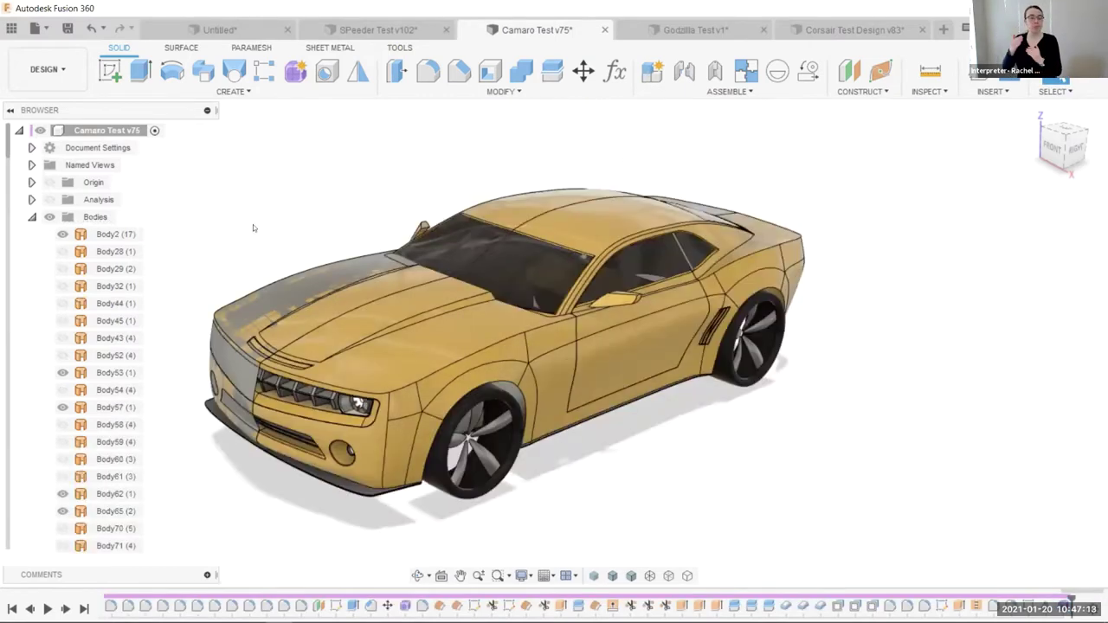
# Collapse the Bodies folder and orbit the finished yellow Camaro to a lower side view
pyautogui.click(31, 217)
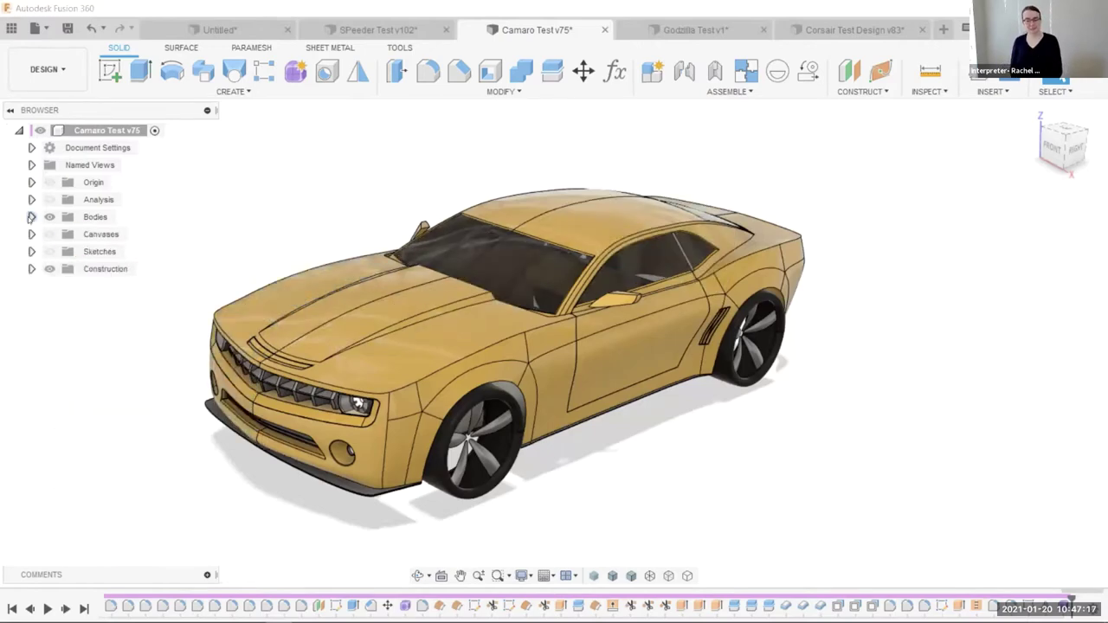
pyautogui.moveTo(254, 193); pyautogui.dragTo(296, 208)
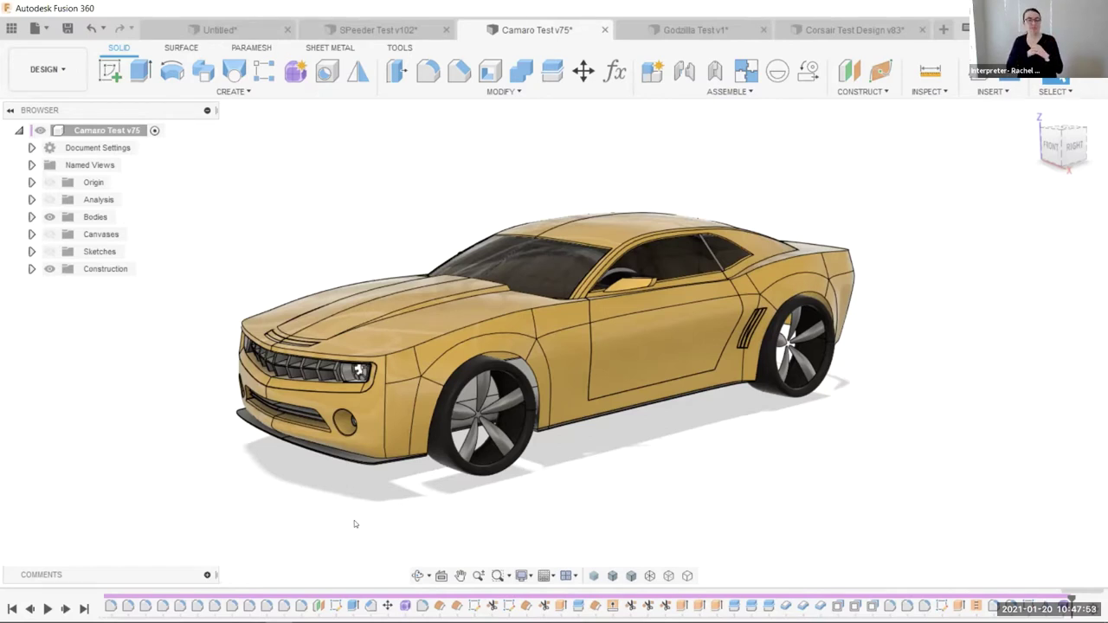
# Switch to SketchBook and open 2016-02-09 Viper without saving the Camaro Speeder file
pyautogui.moveTo(381, 619)
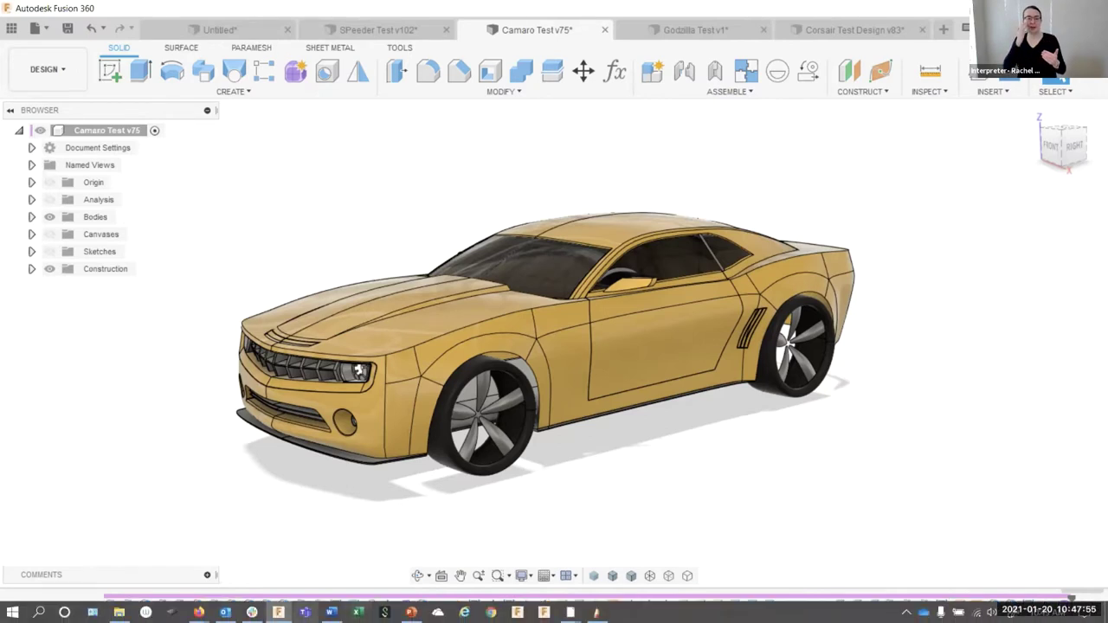
pyautogui.click(596, 611)
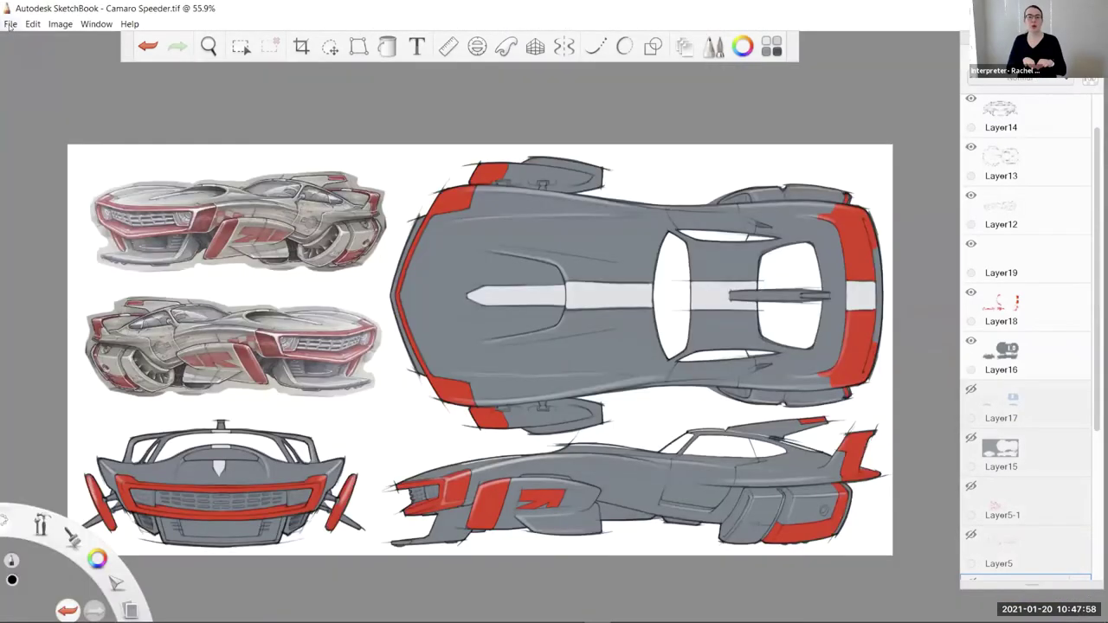
pyautogui.click(11, 23)
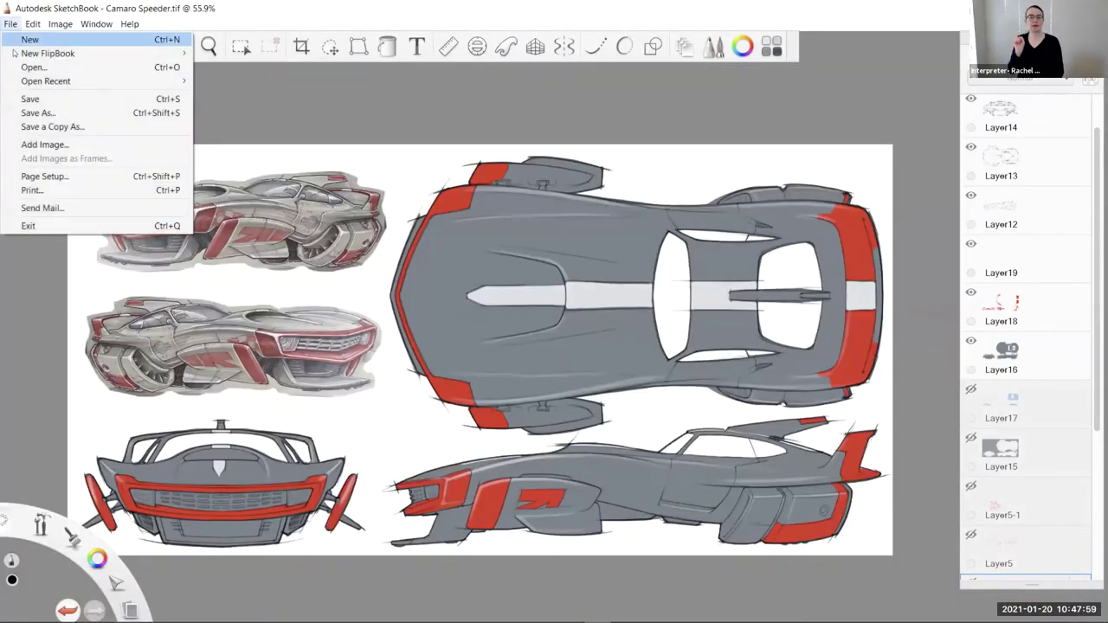
pyautogui.click(35, 68)
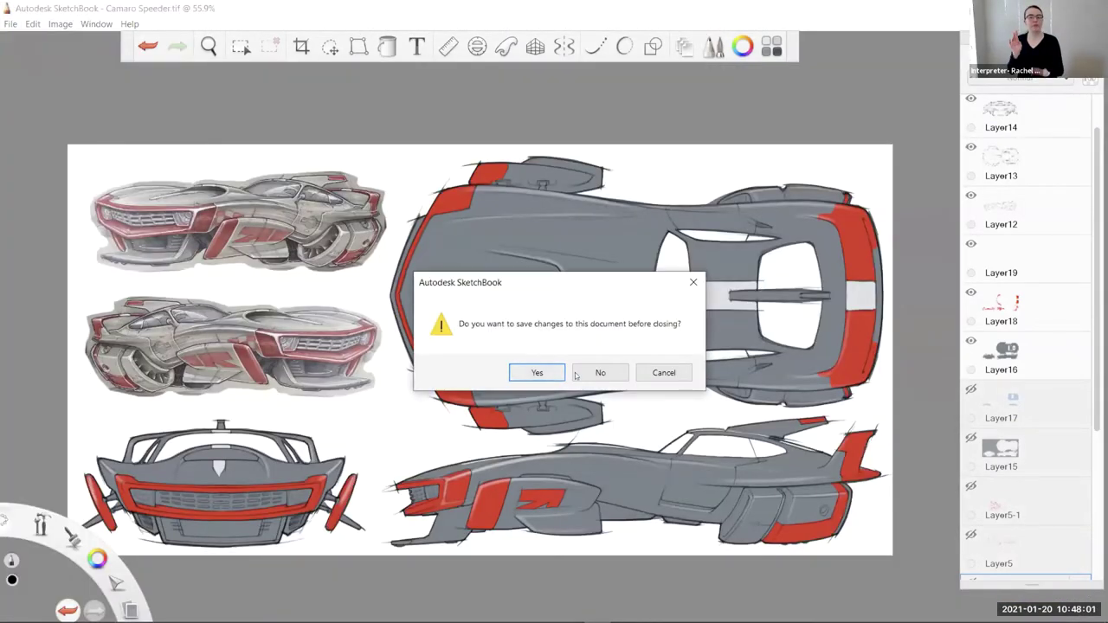
pyautogui.click(597, 372)
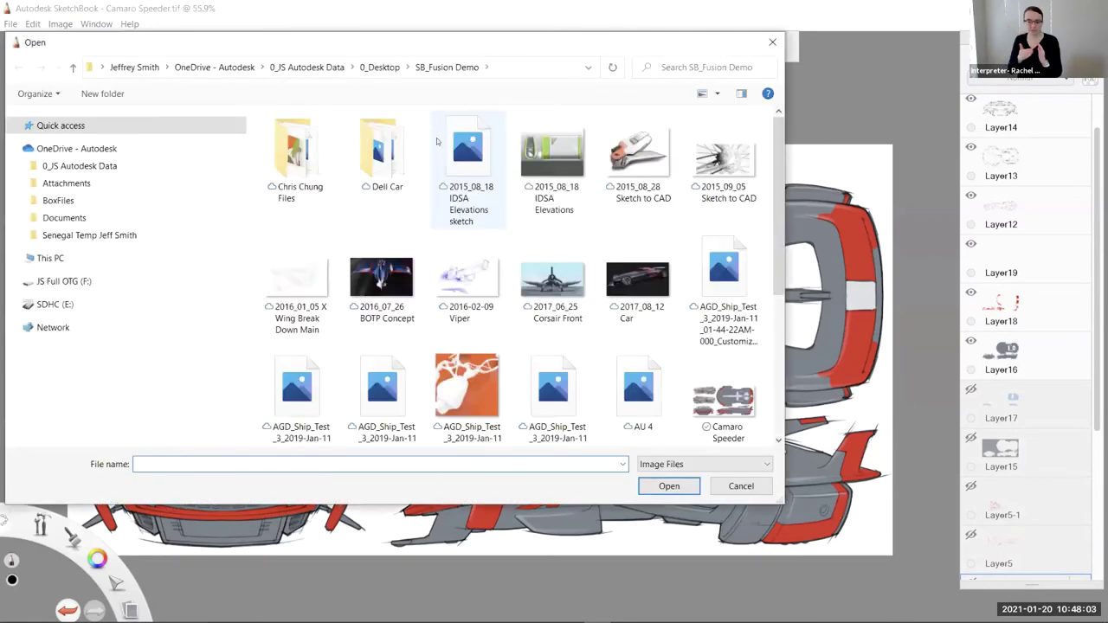
pyautogui.doubleClick(463, 281)
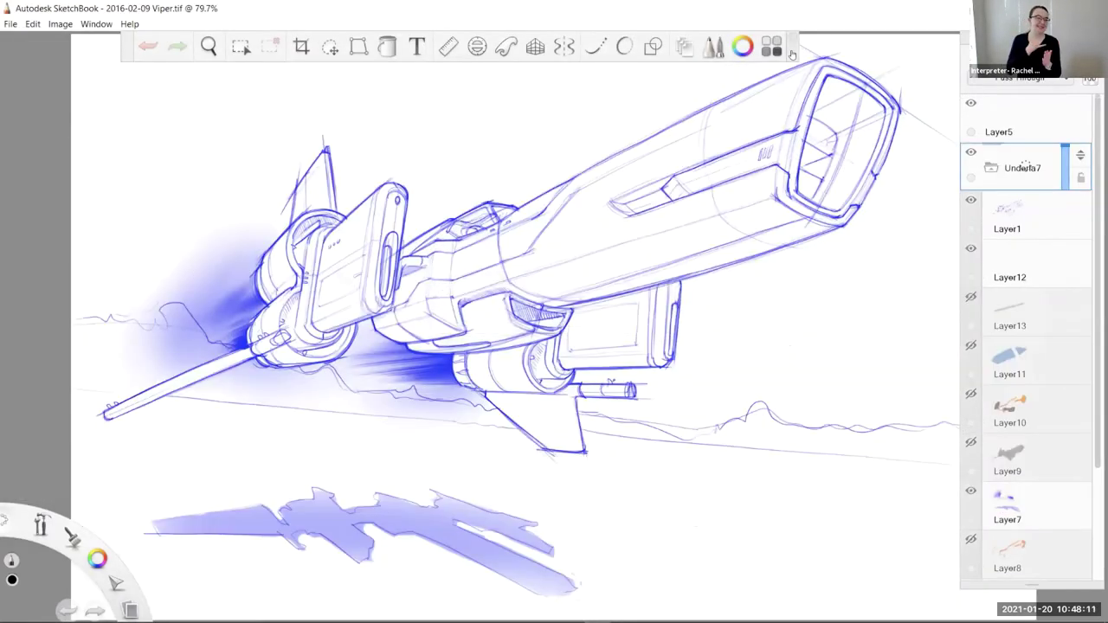
# Move the floating toolbar to the top edge and zoom out to fit the whole Viper sketch
pyautogui.moveTo(791, 53); pyautogui.dragTo(829, 26)
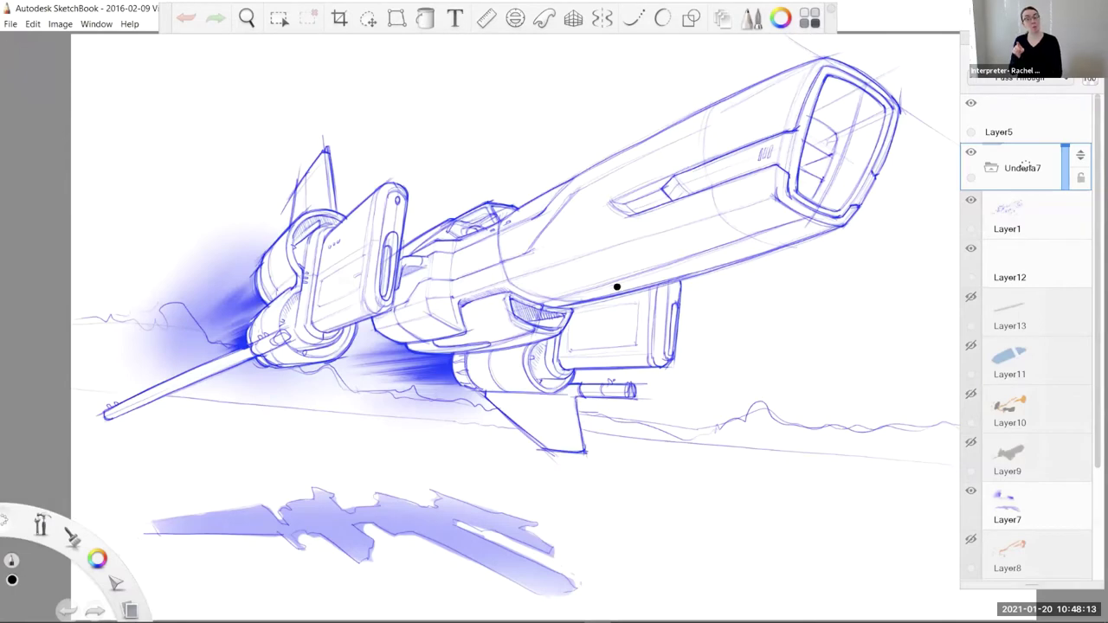
pyautogui.press('space')
pyautogui.moveTo(549, 332); pyautogui.dragTo(578, 332)
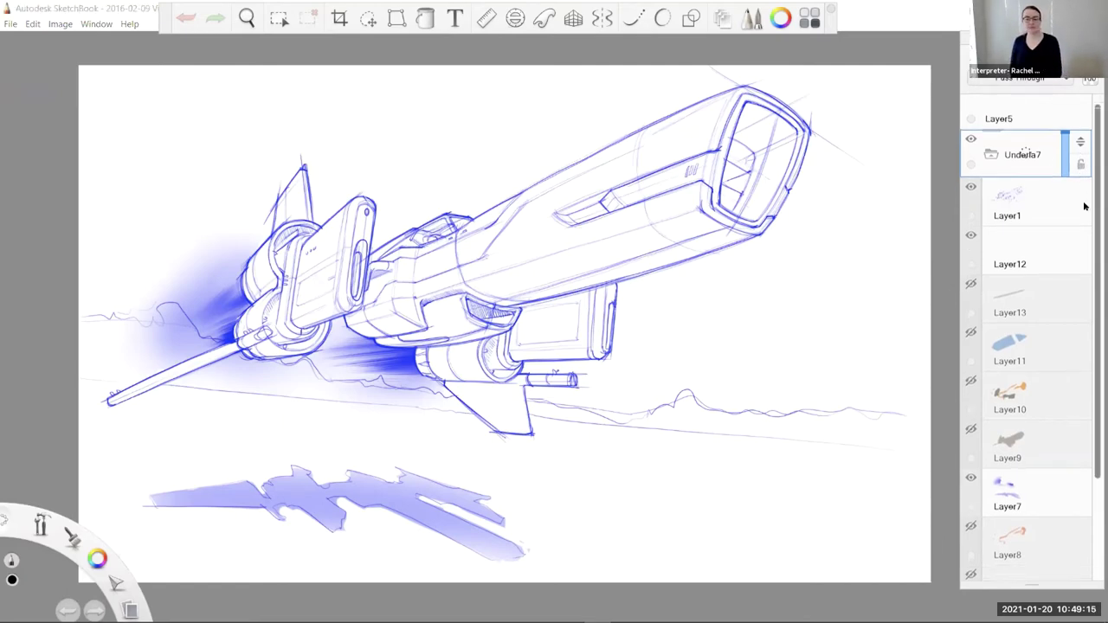
# Make the Fusion Images layer visible and hide the blue line sketch group
pyautogui.scroll(-4, 1082, 202)
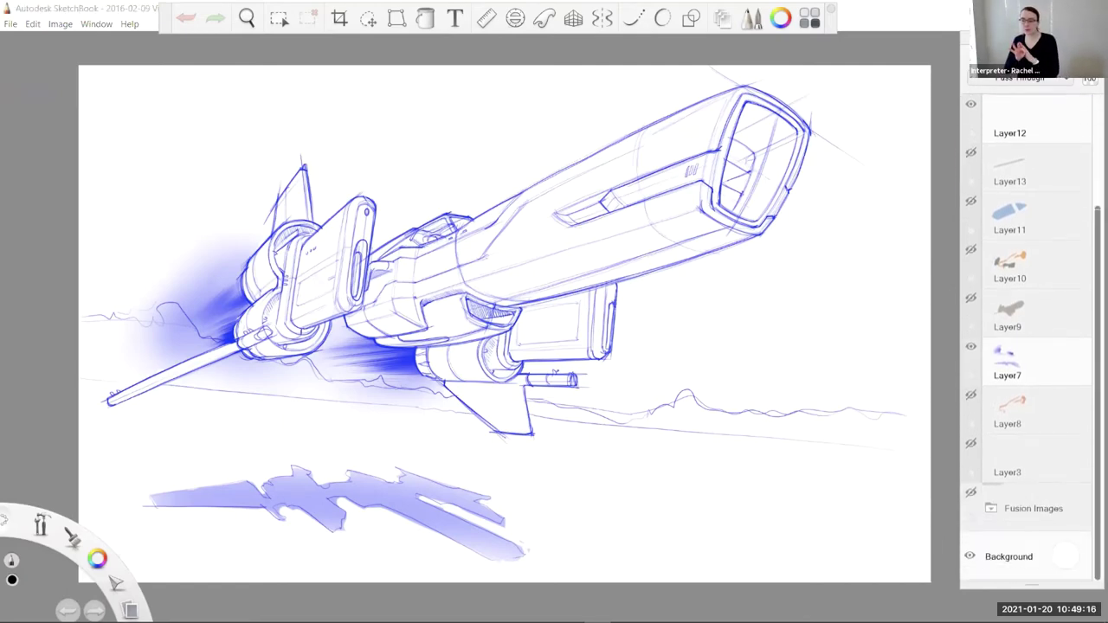
pyautogui.click(970, 491)
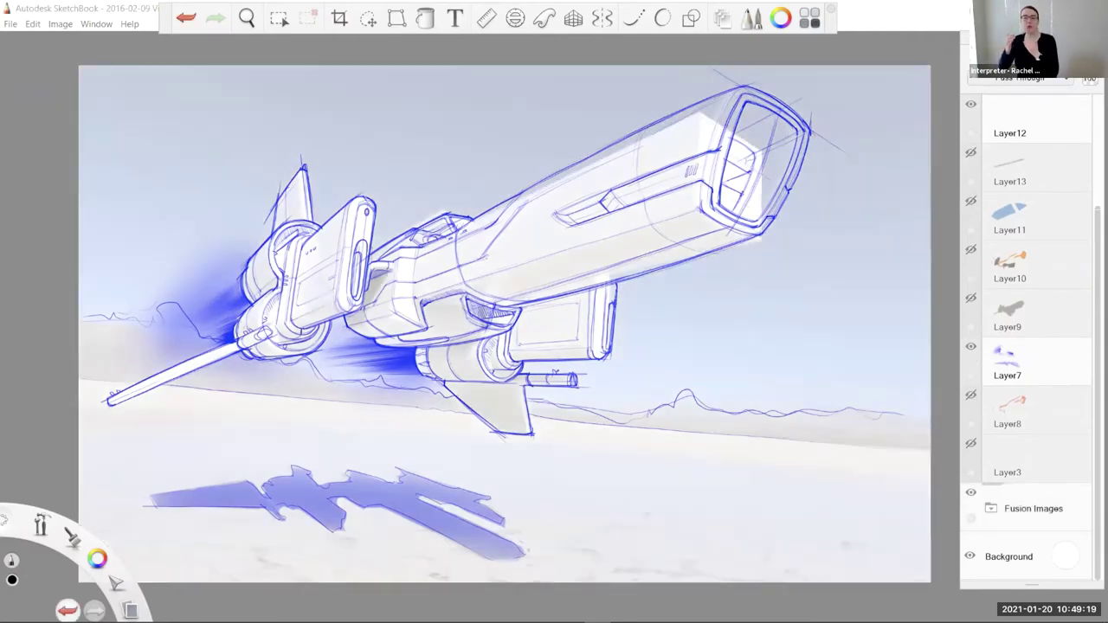
pyautogui.scroll(1, 1030, 338)
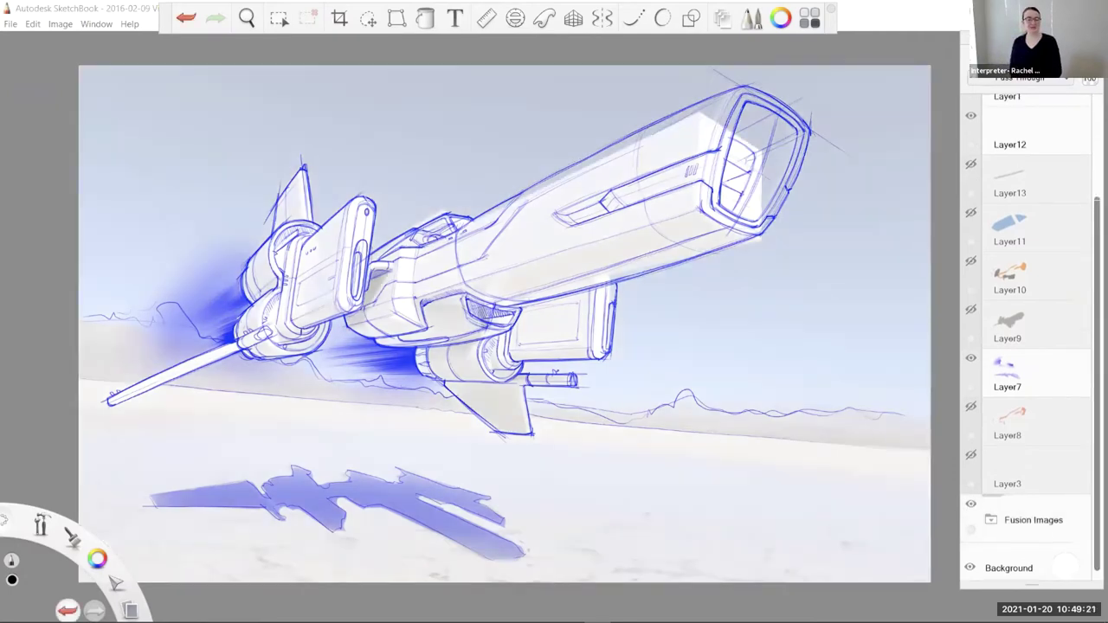
pyautogui.scroll(3, 1029, 337)
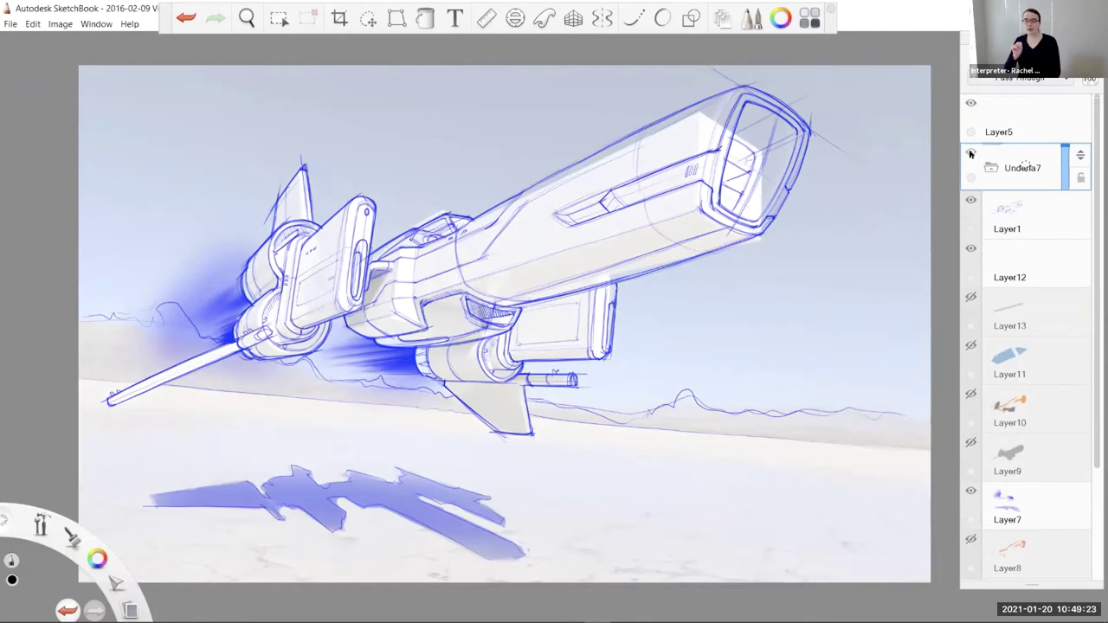
pyautogui.click(970, 153)
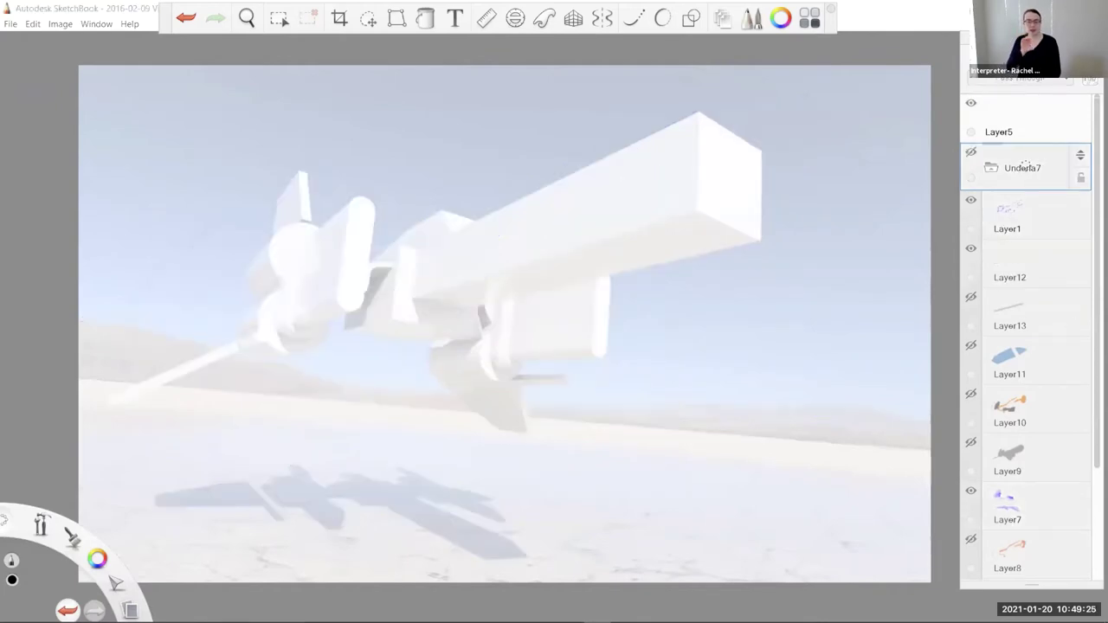
# Set the Fusion Images group opacity to 100%
pyautogui.scroll(-5, 1030, 346)
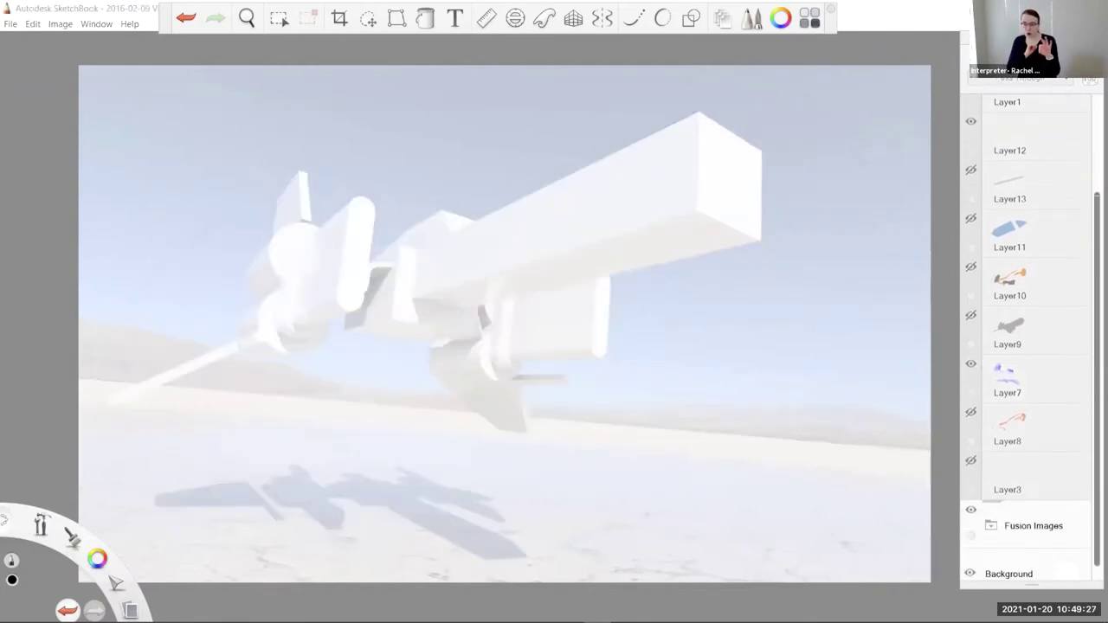
pyautogui.click(1047, 514)
pyautogui.moveTo(1063, 517); pyautogui.dragTo(1057, 476)
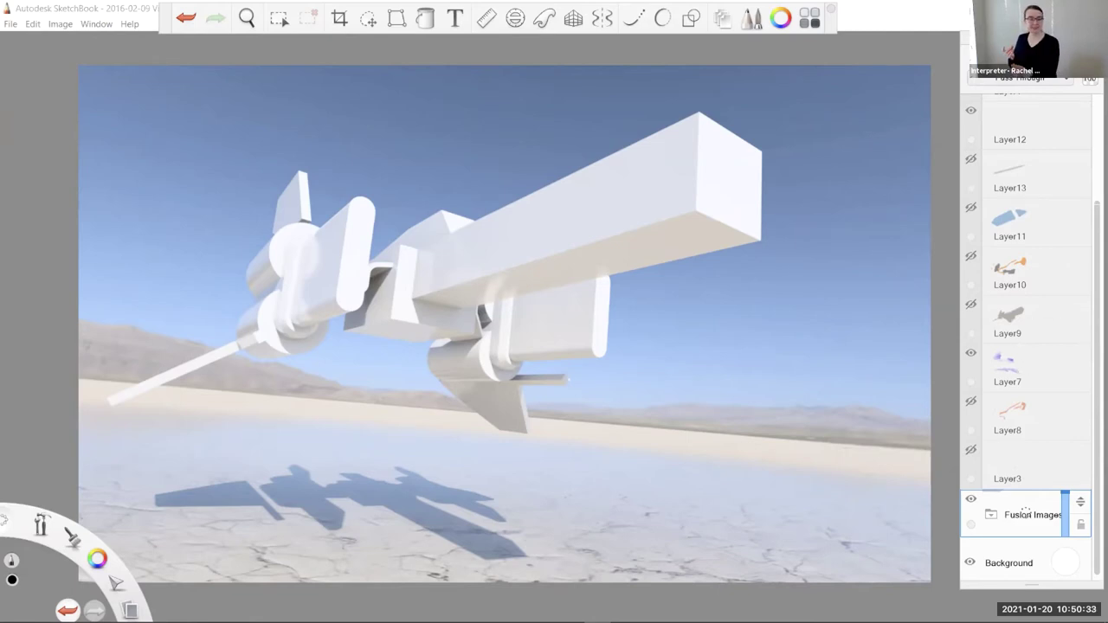
pyautogui.scroll(-1, 1025, 338)
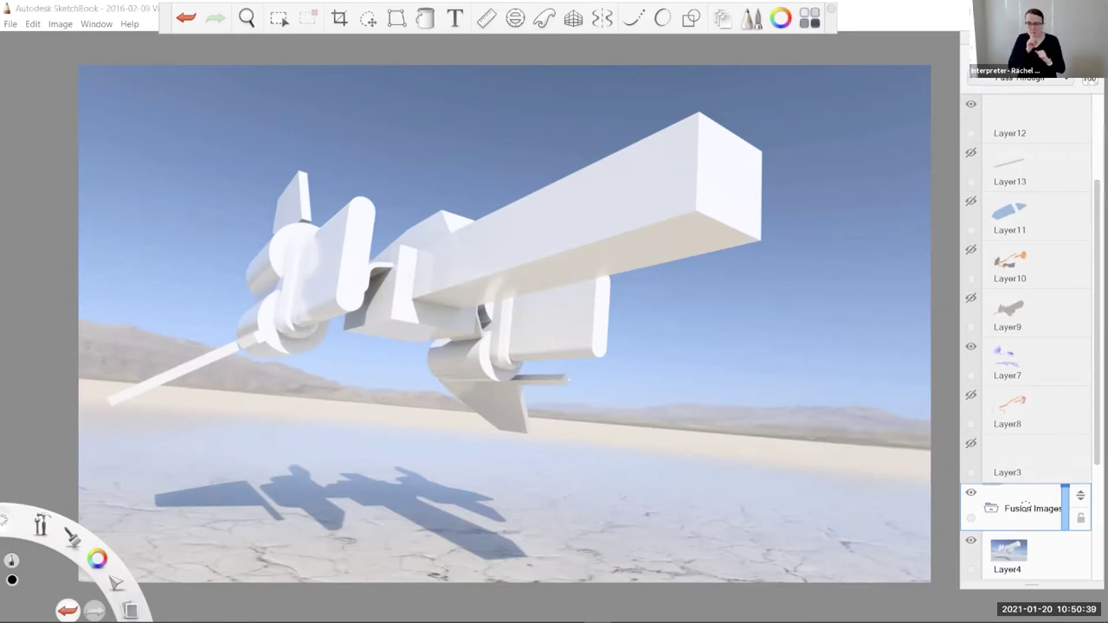
pyautogui.scroll(-5, 1048, 475)
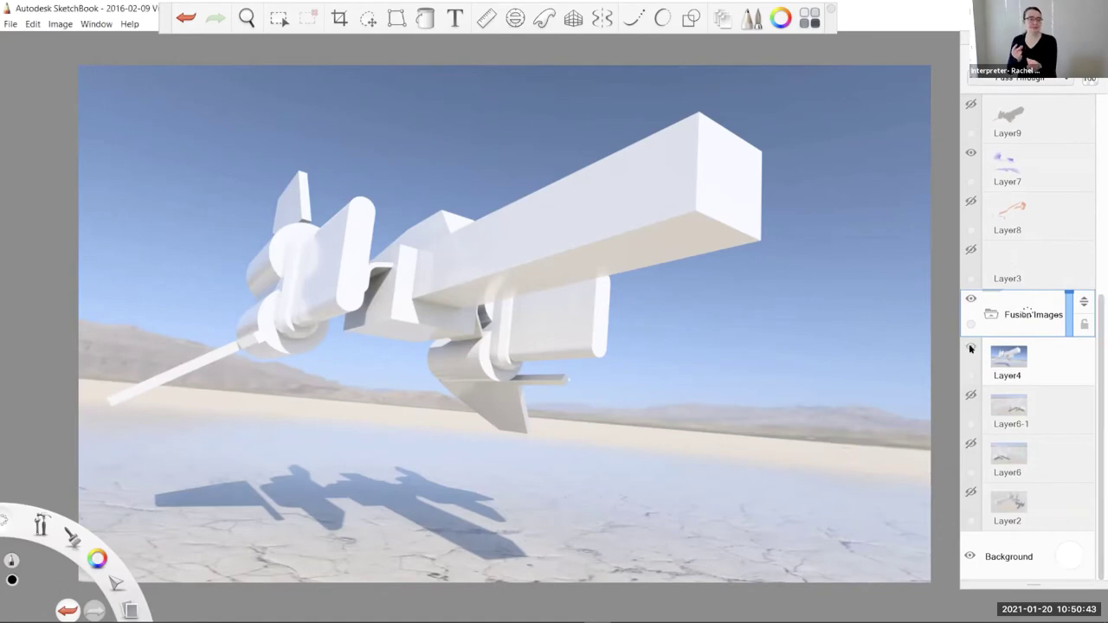
pyautogui.click(970, 347)
pyautogui.click(971, 396)
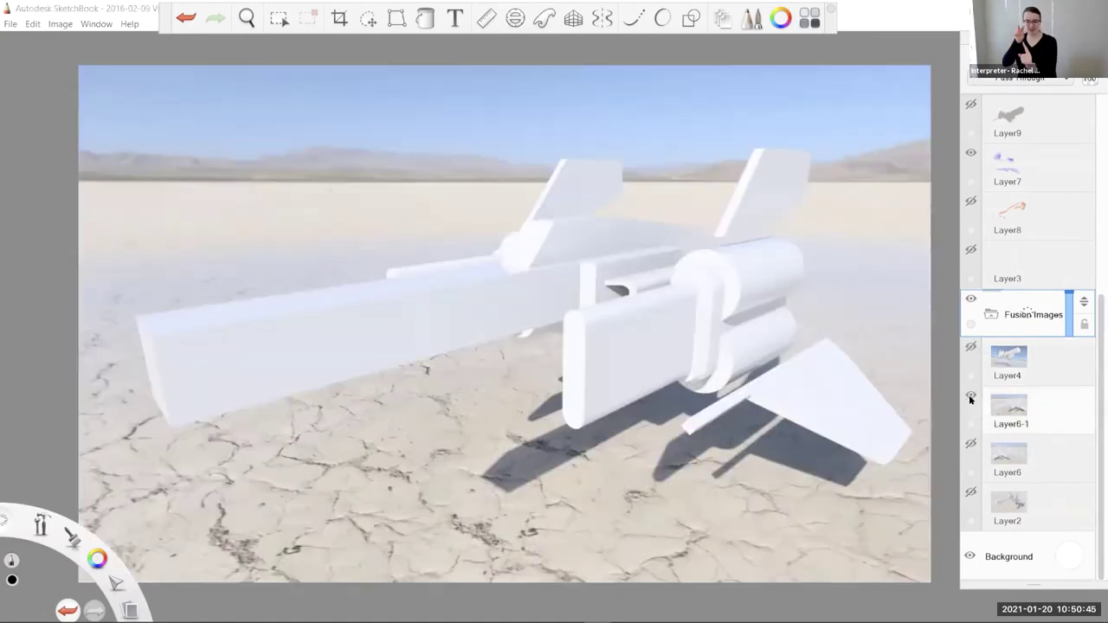
pyautogui.click(970, 396)
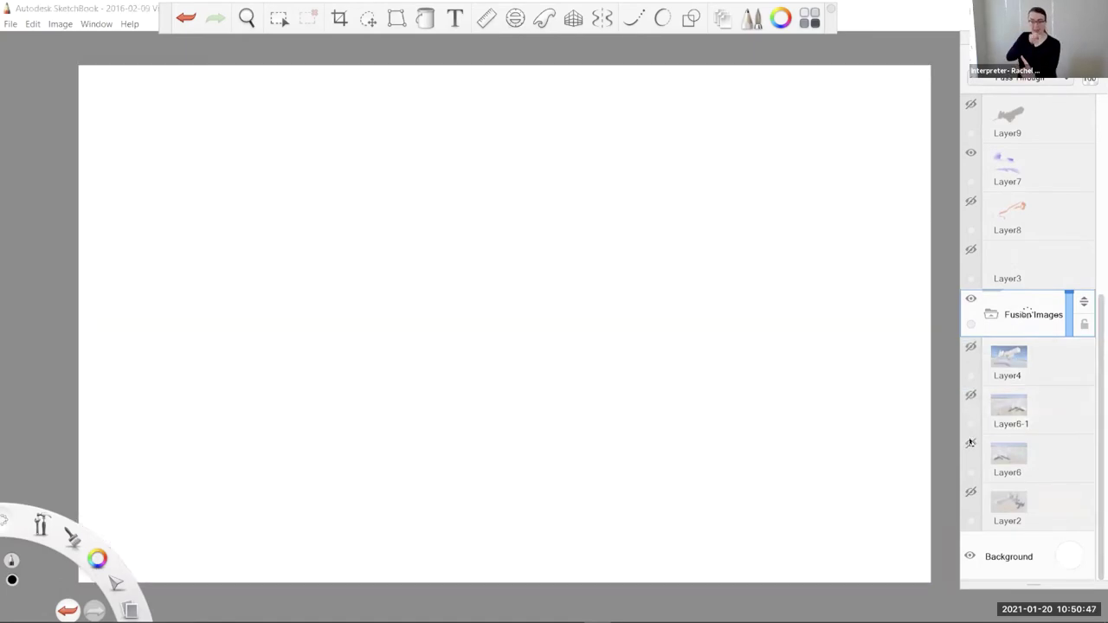
pyautogui.click(971, 444)
pyautogui.click(970, 444)
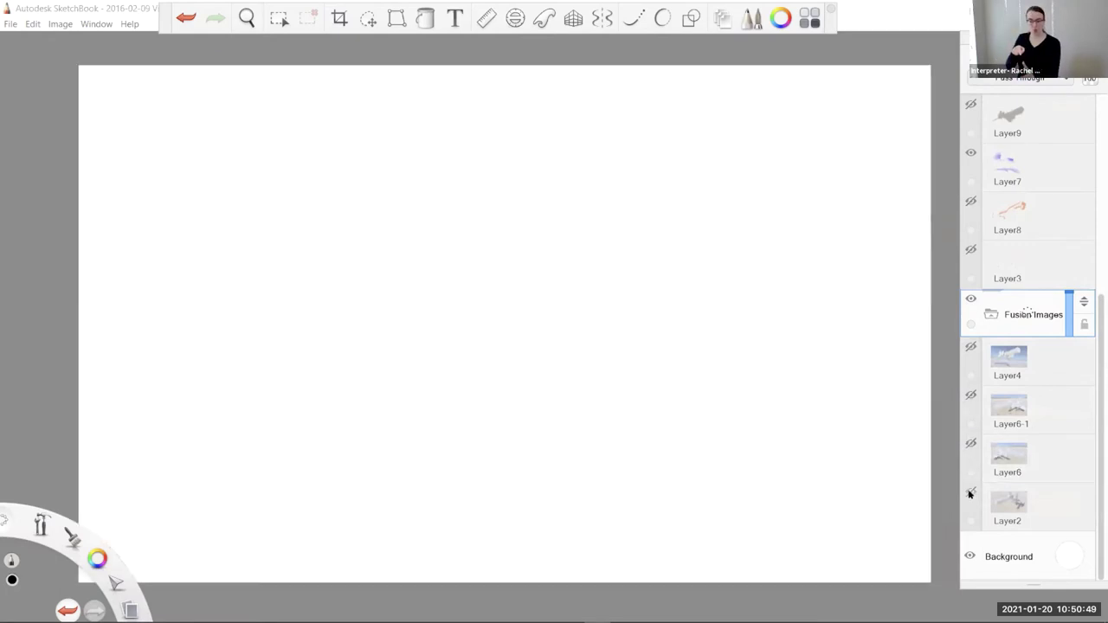
pyautogui.click(970, 491)
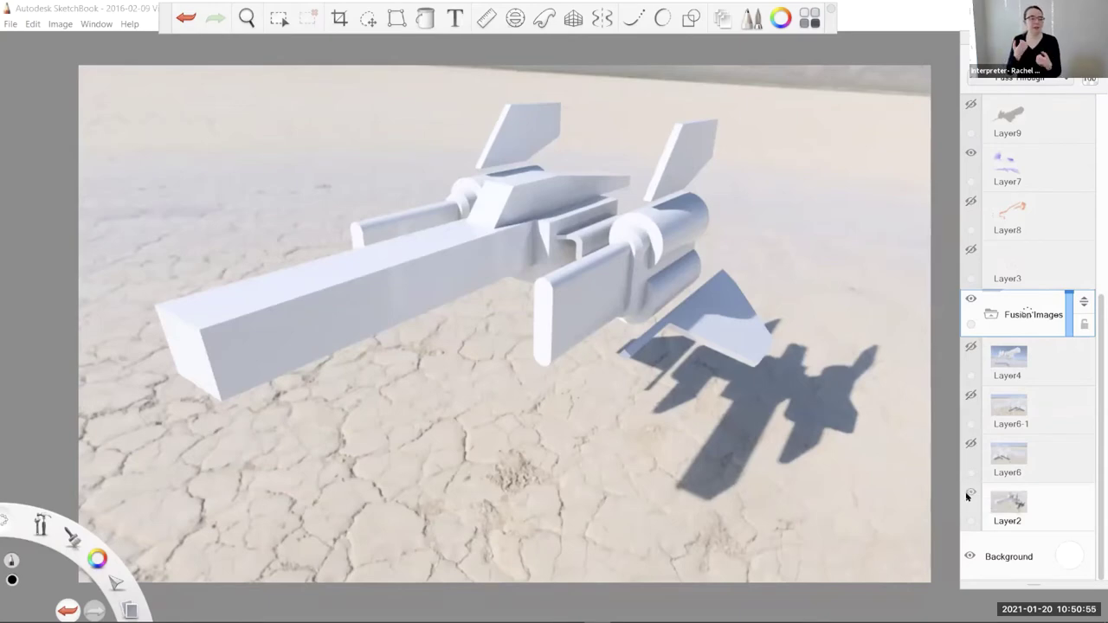
pyautogui.click(971, 493)
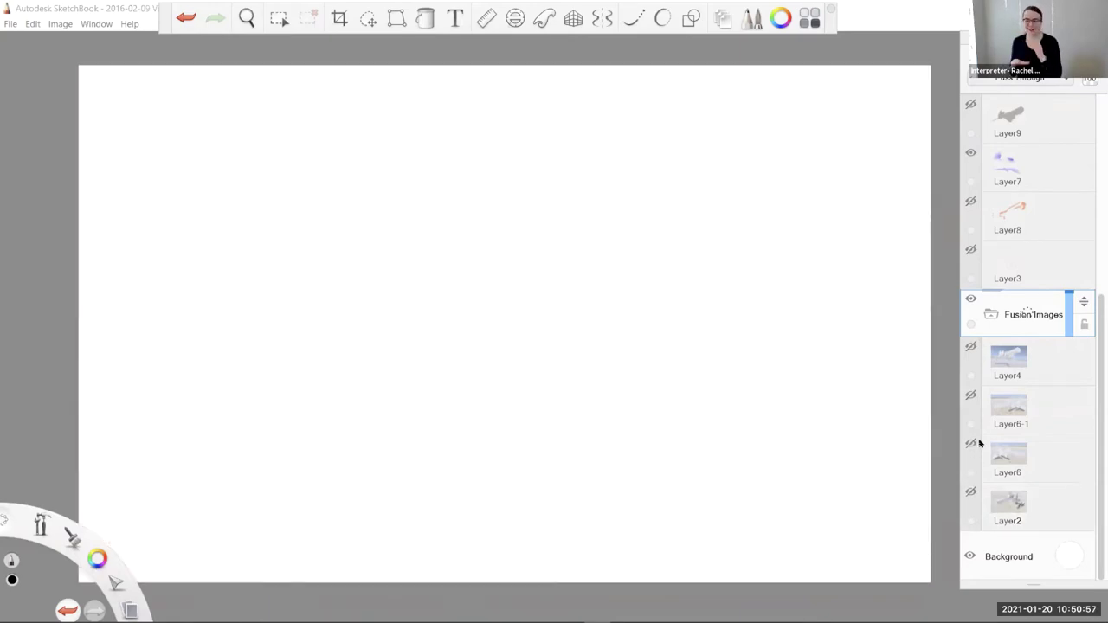
pyautogui.click(971, 347)
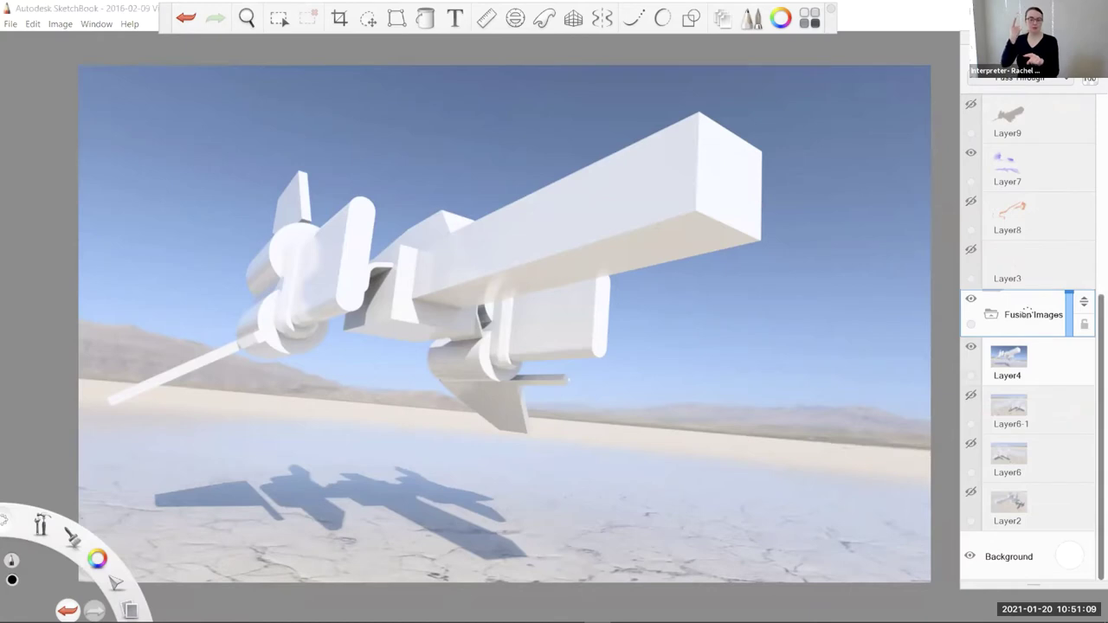
# Show Layer3's red perspective guides and briefly toggle the Underlay7 sketch group on and off
pyautogui.scroll(3, 1054, 318)
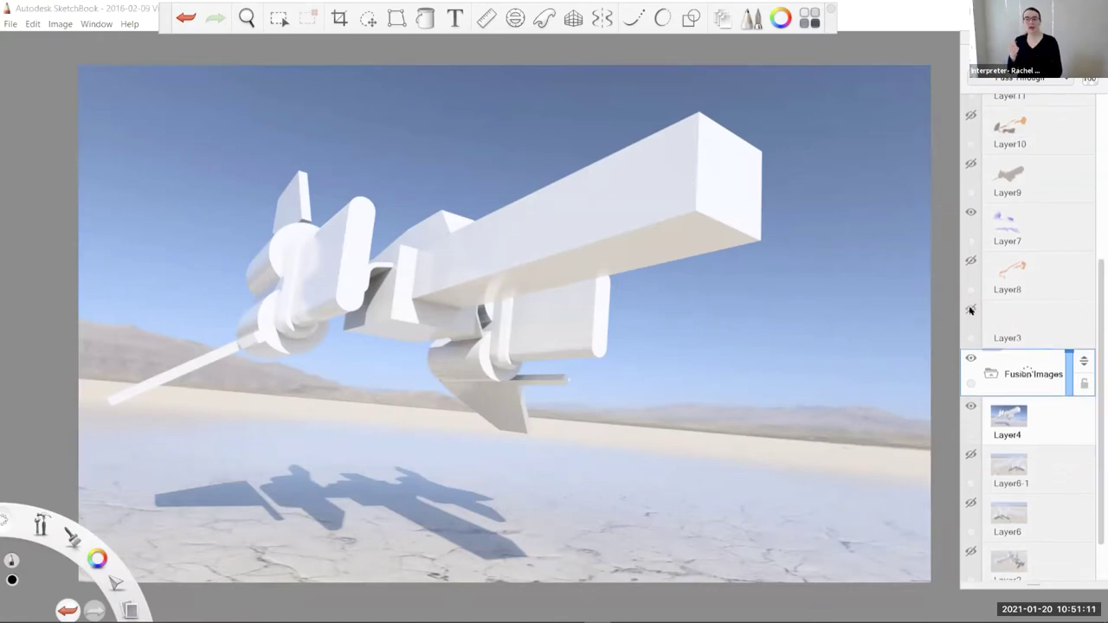
pyautogui.click(971, 309)
pyautogui.scroll(10, 1027, 368)
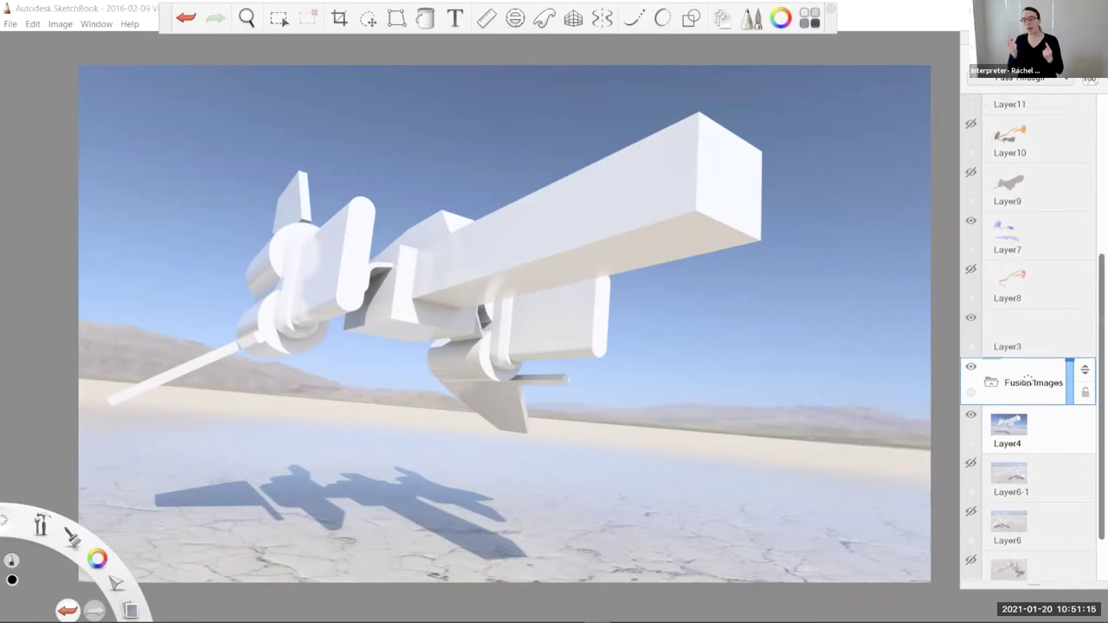
pyautogui.scroll(2, 1037, 115)
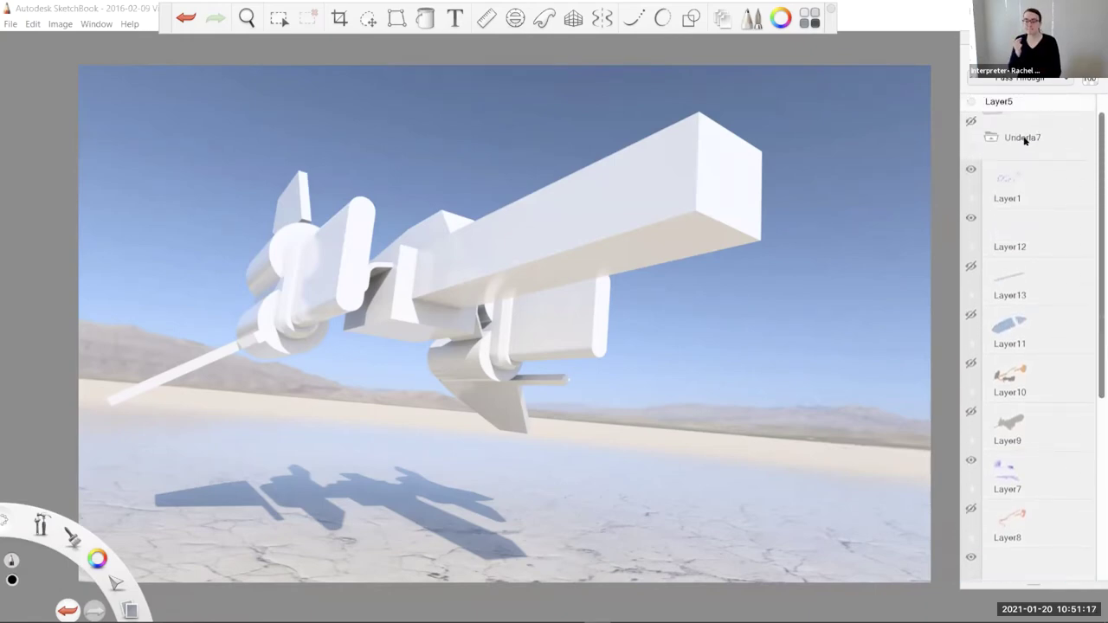
pyautogui.click(1079, 126)
pyautogui.click(970, 121)
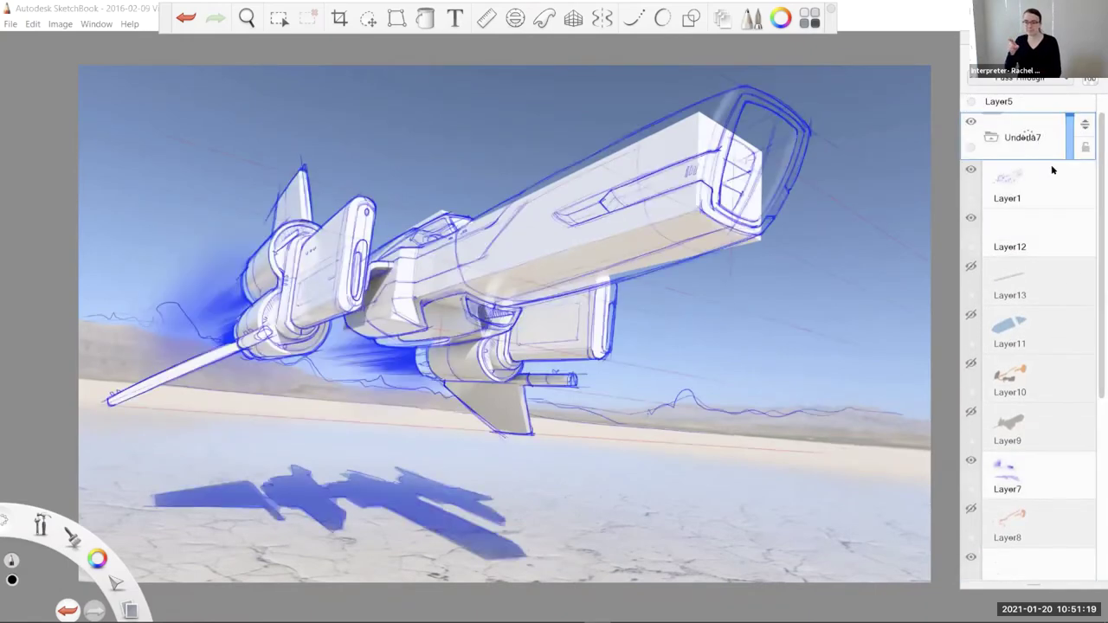
pyautogui.scroll(-3, 970, 113)
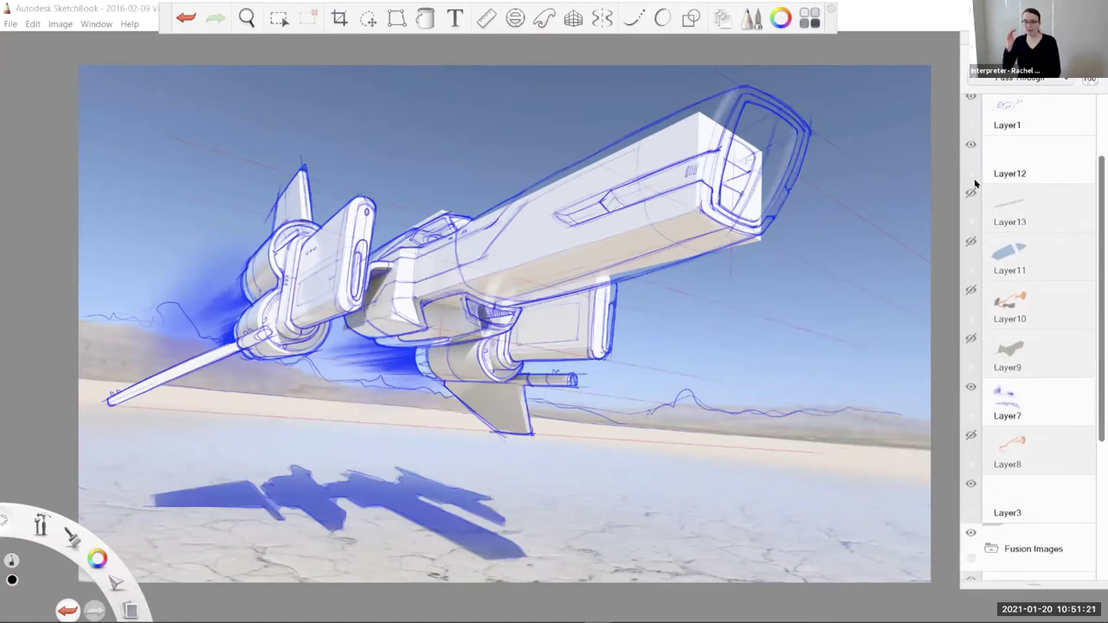
pyautogui.click(970, 98)
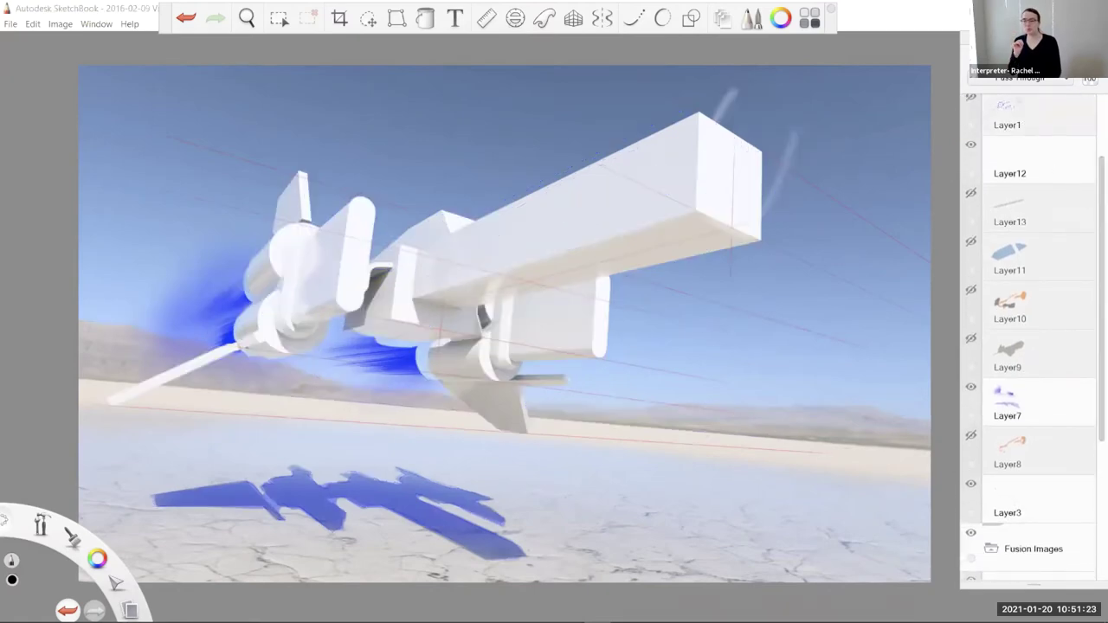
# Hide Layer7's blue shading strokes and Layer12's faint white strokes
pyautogui.scroll(-3, 1022, 302)
pyautogui.click(970, 326)
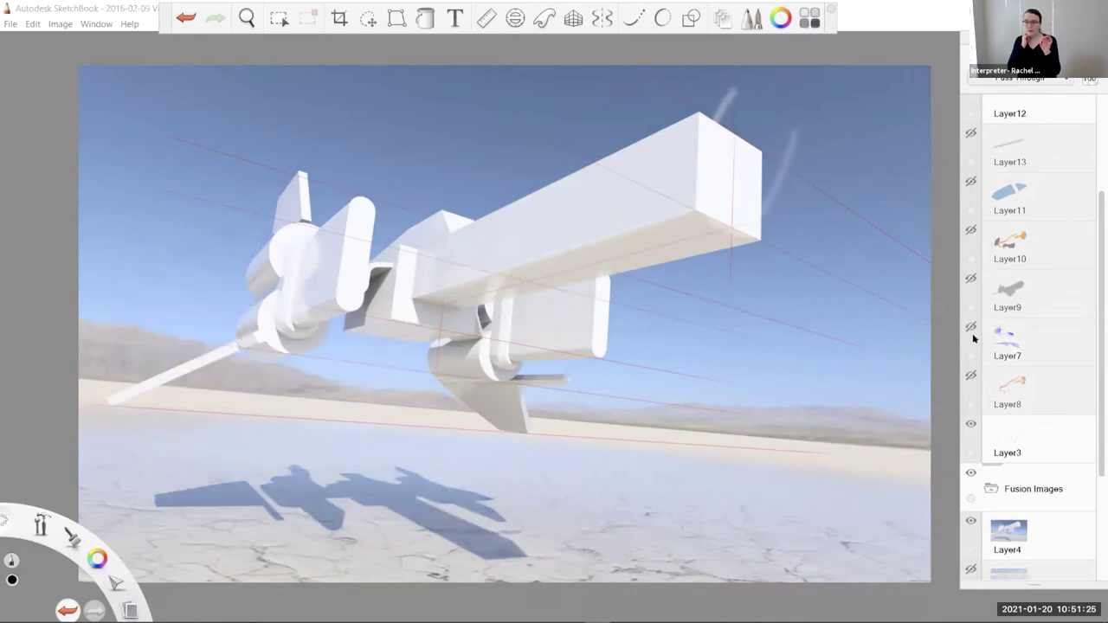
pyautogui.scroll(3, 970, 209)
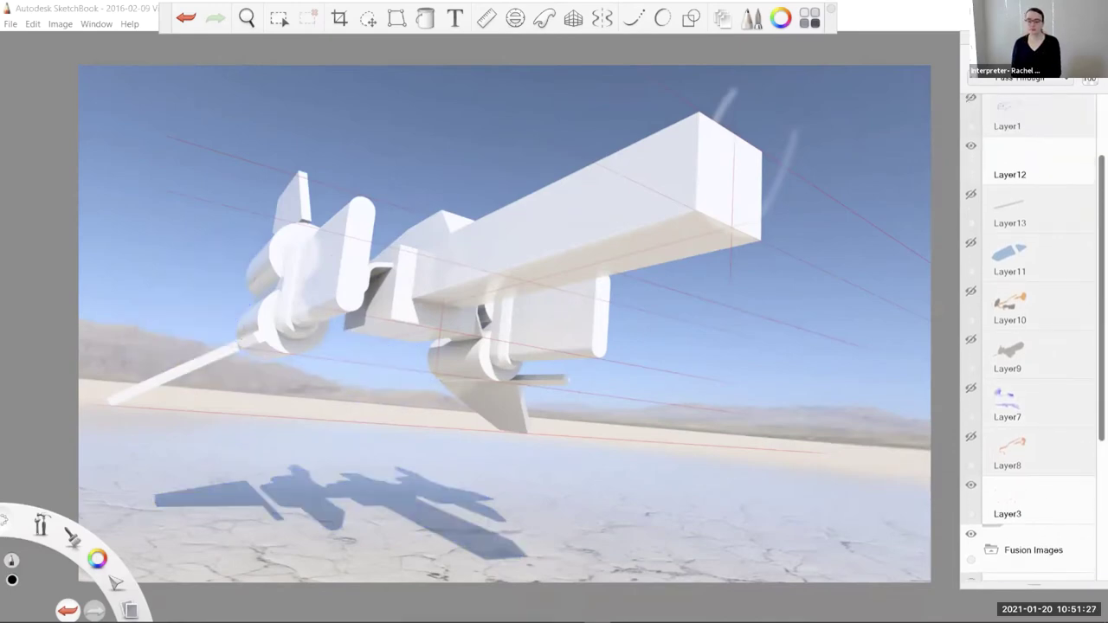
pyautogui.click(970, 209)
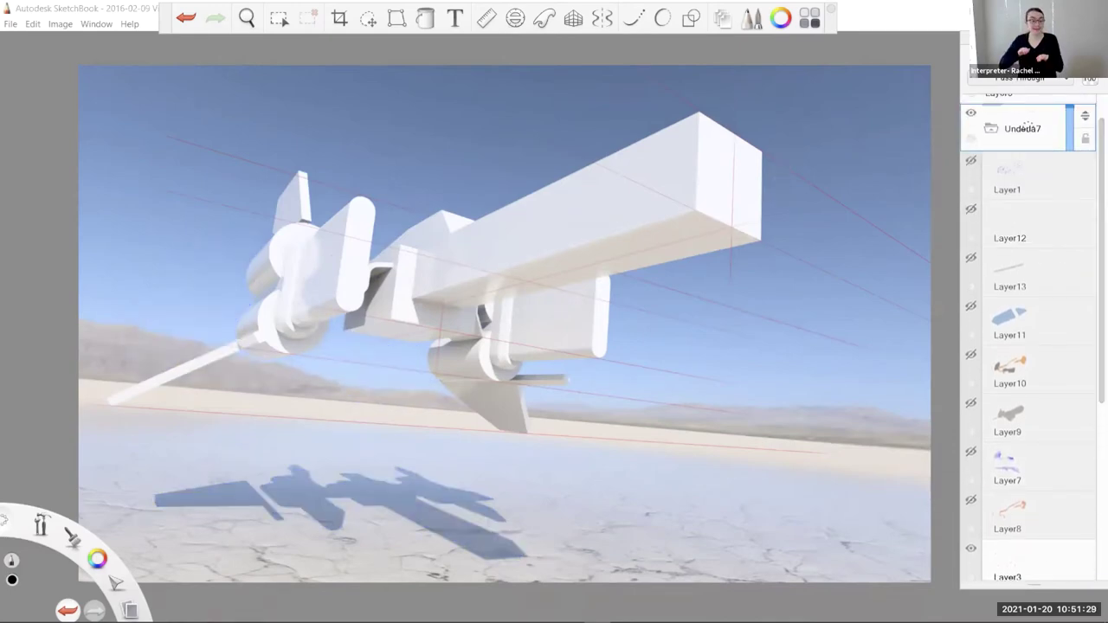
pyautogui.scroll(-2, 1078, 251)
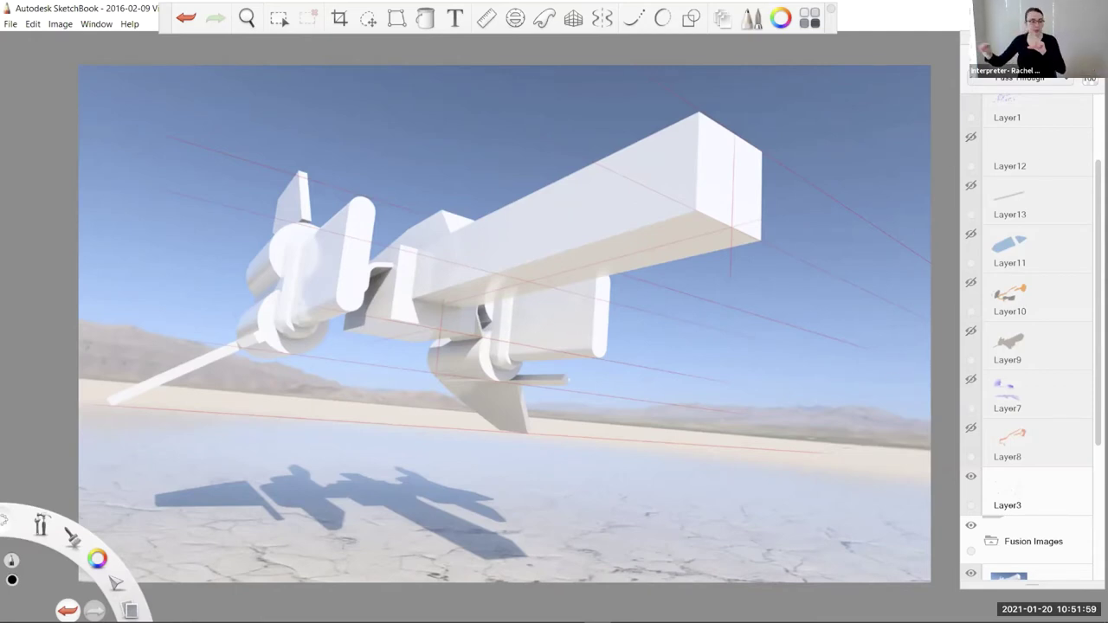
# Show Layer1's blue line sketch and lower the Fusion Images opacity to 33%
pyautogui.scroll(1, 1025, 338)
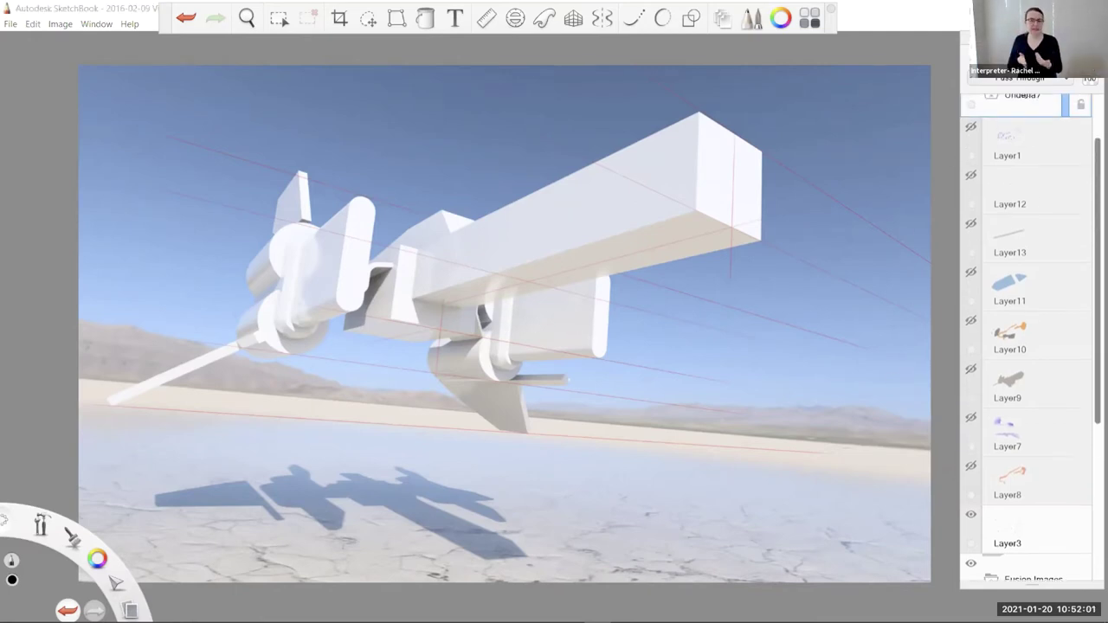
pyautogui.click(970, 135)
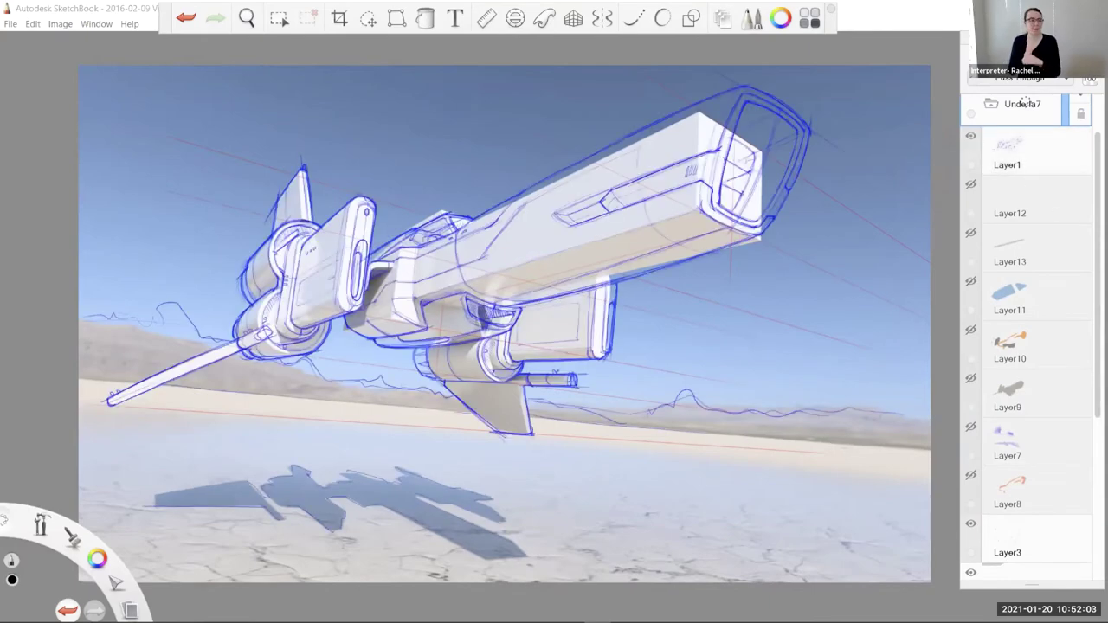
pyautogui.scroll(-3, 1024, 103)
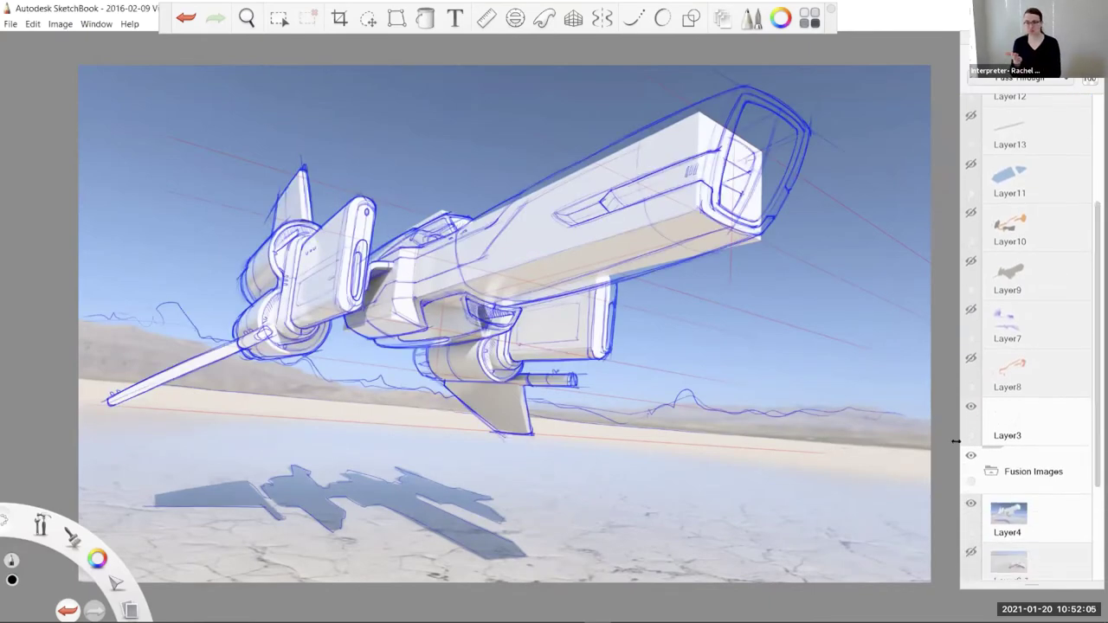
pyautogui.moveTo(1065, 460); pyautogui.dragTo(1070, 470)
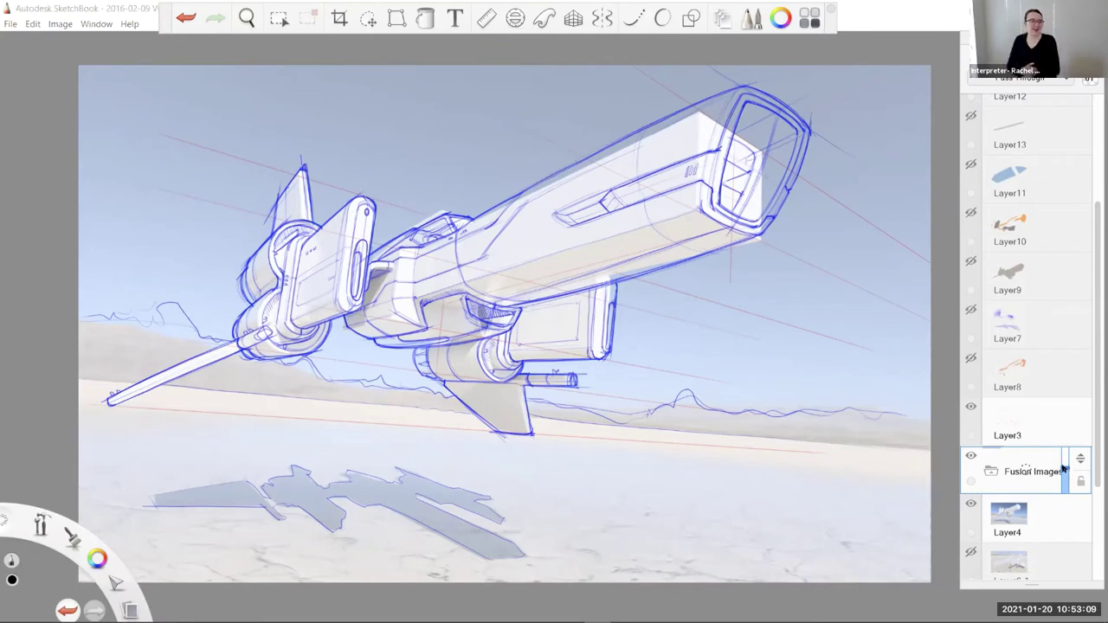
# Fade the Fusion Images render to 33% and make Layer7's blue shading and Layer12 visible again
pyautogui.moveTo(1065, 468); pyautogui.dragTo(1064, 482)
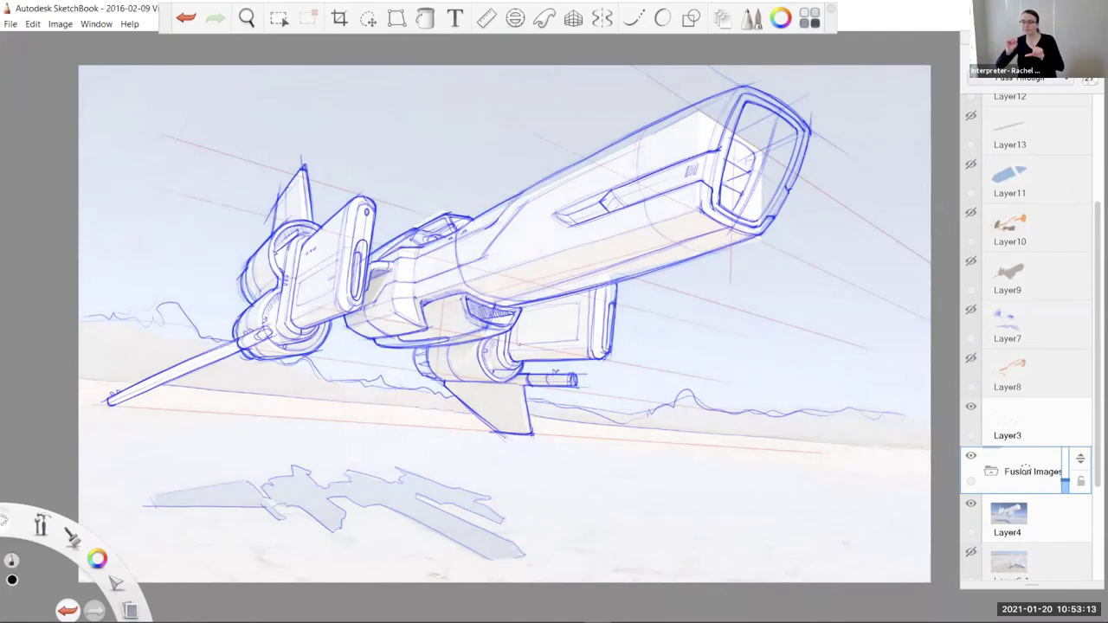
pyautogui.scroll(3, 1026, 346)
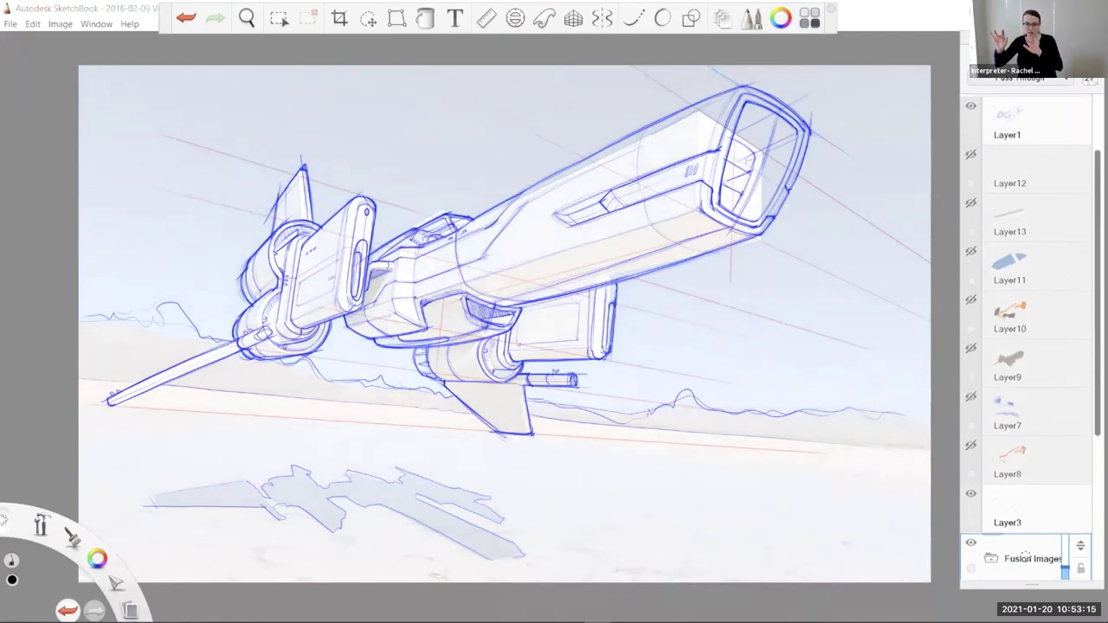
pyautogui.scroll(-1, 1021, 363)
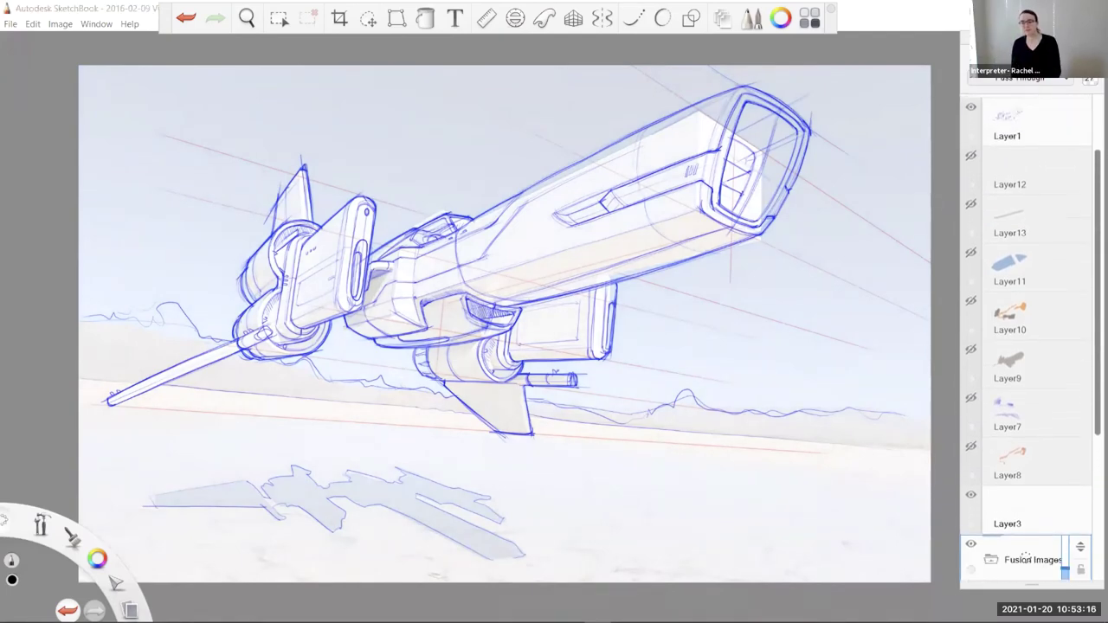
pyautogui.click(970, 391)
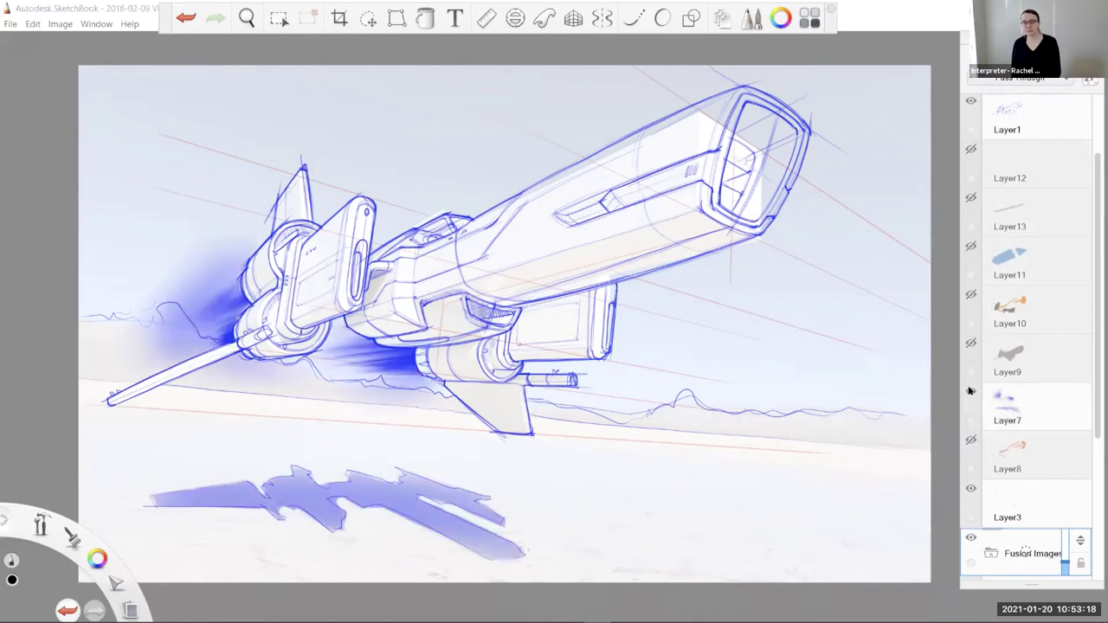
pyautogui.click(970, 149)
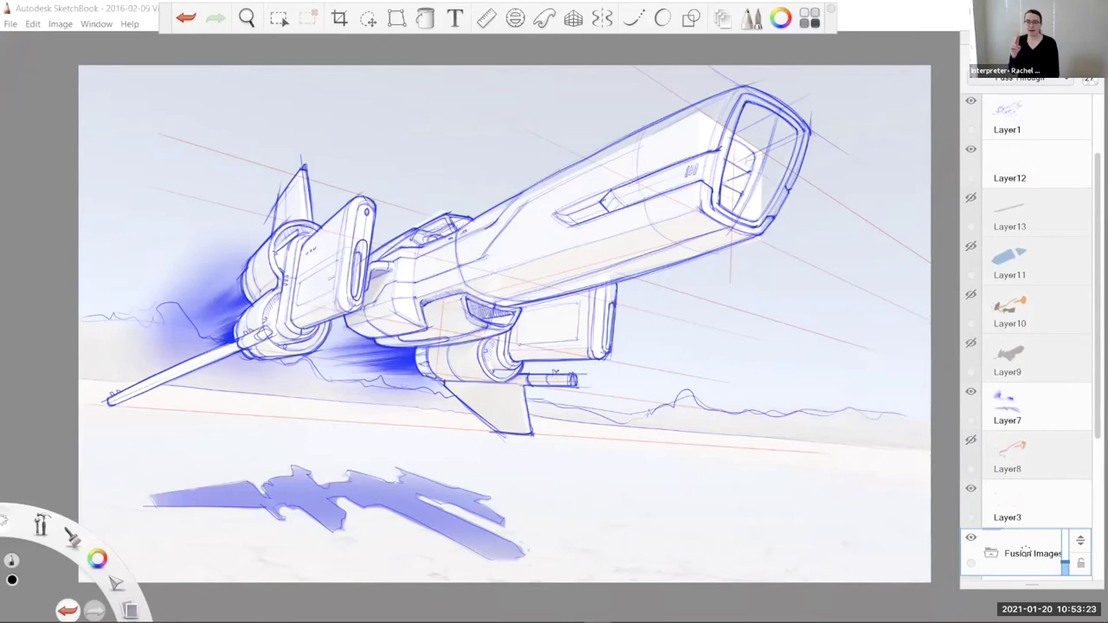
# Hide the Fusion Images render and Layer3's red perspective lines, leaving a white background
pyautogui.scroll(-2, 1038, 484)
pyautogui.click(970, 443)
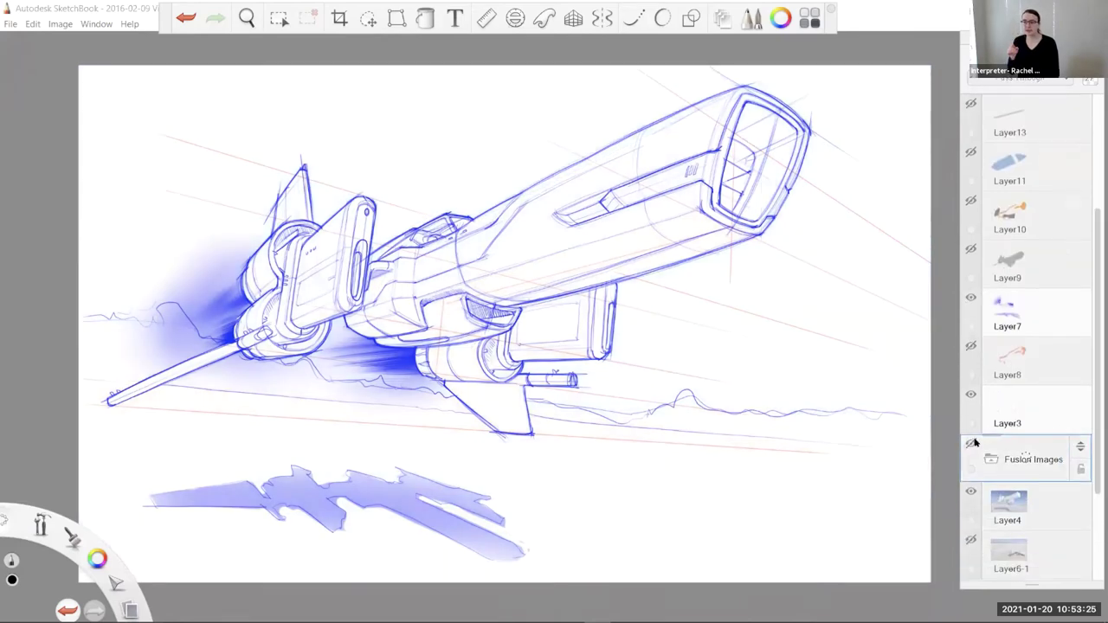
pyautogui.click(970, 396)
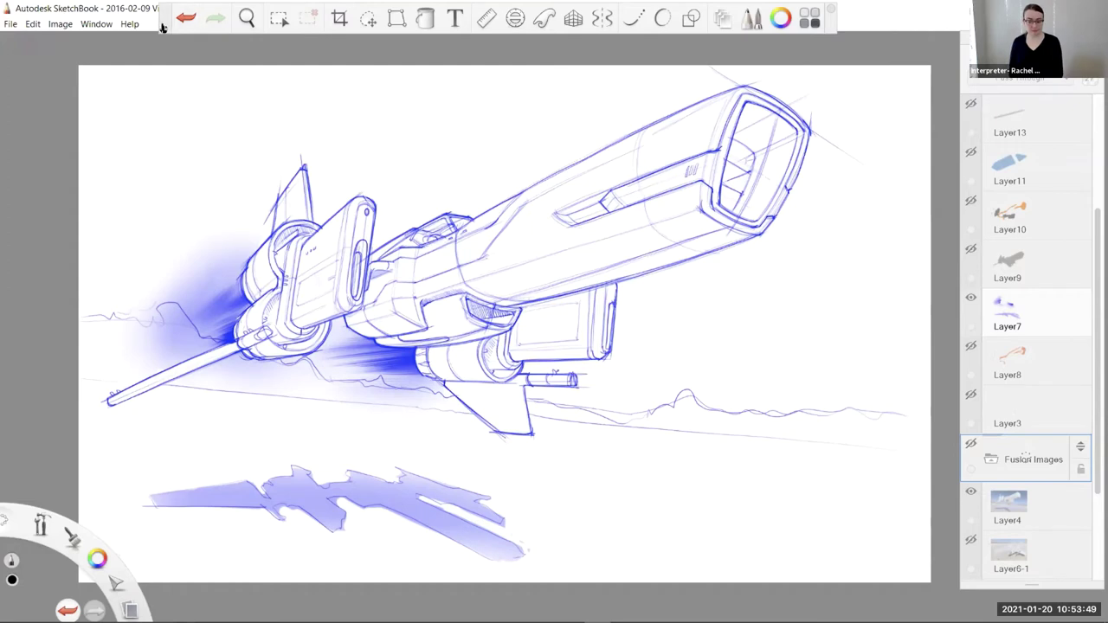
# Briefly check the shading without Layer1, then hide Layer7's blue shading, leaving the line sketch
pyautogui.moveTo(162, 27); pyautogui.dragTo(207, 34)
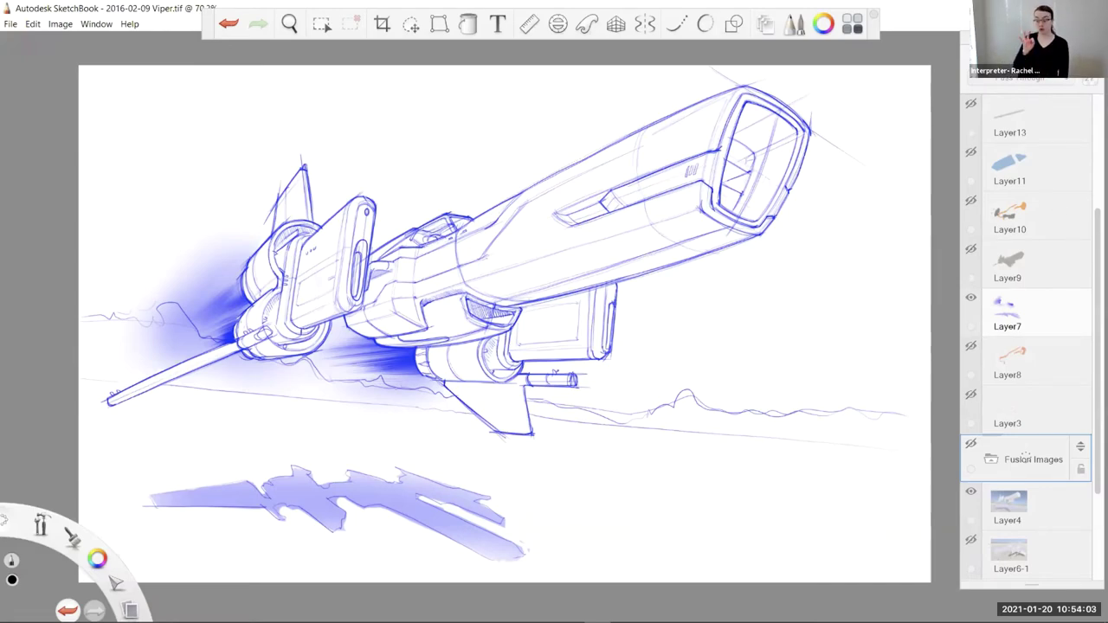
pyautogui.scroll(2, 1026, 337)
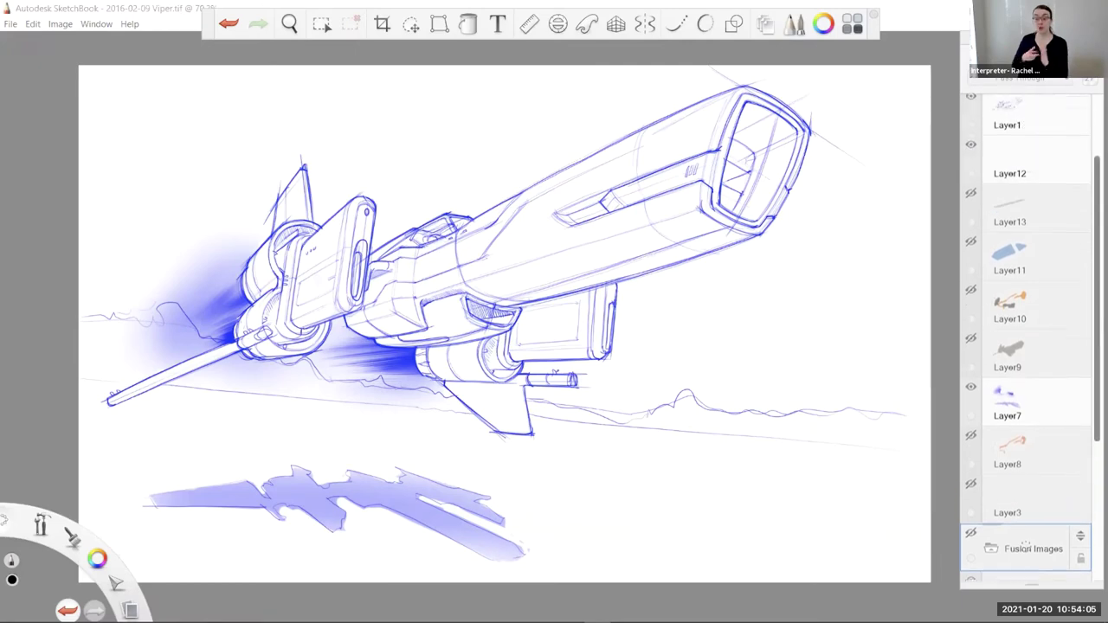
pyautogui.click(970, 108)
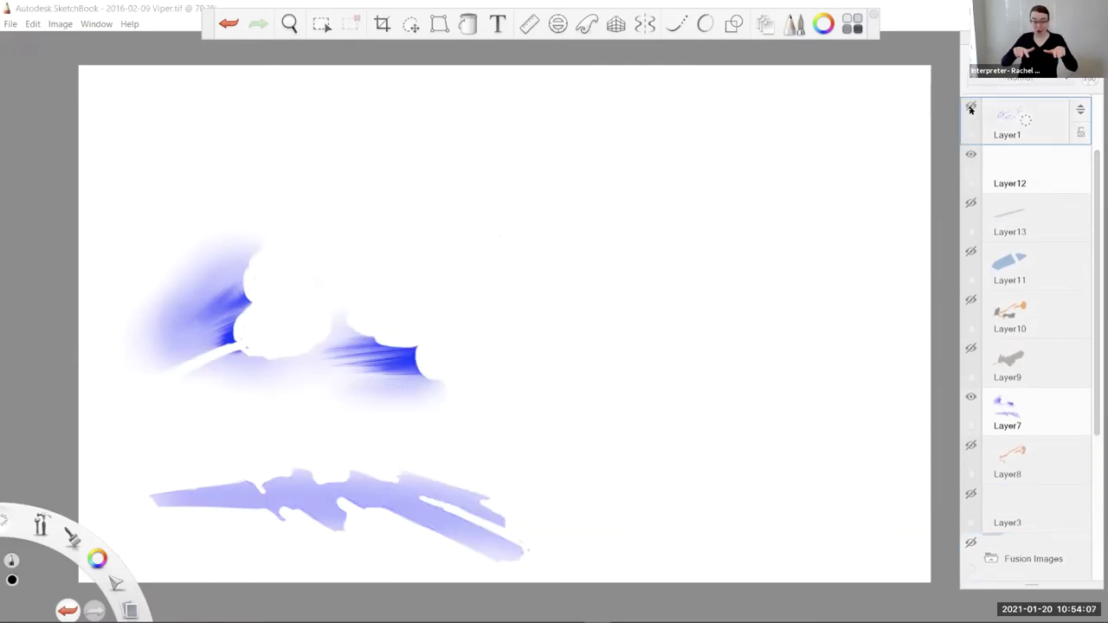
pyautogui.click(970, 108)
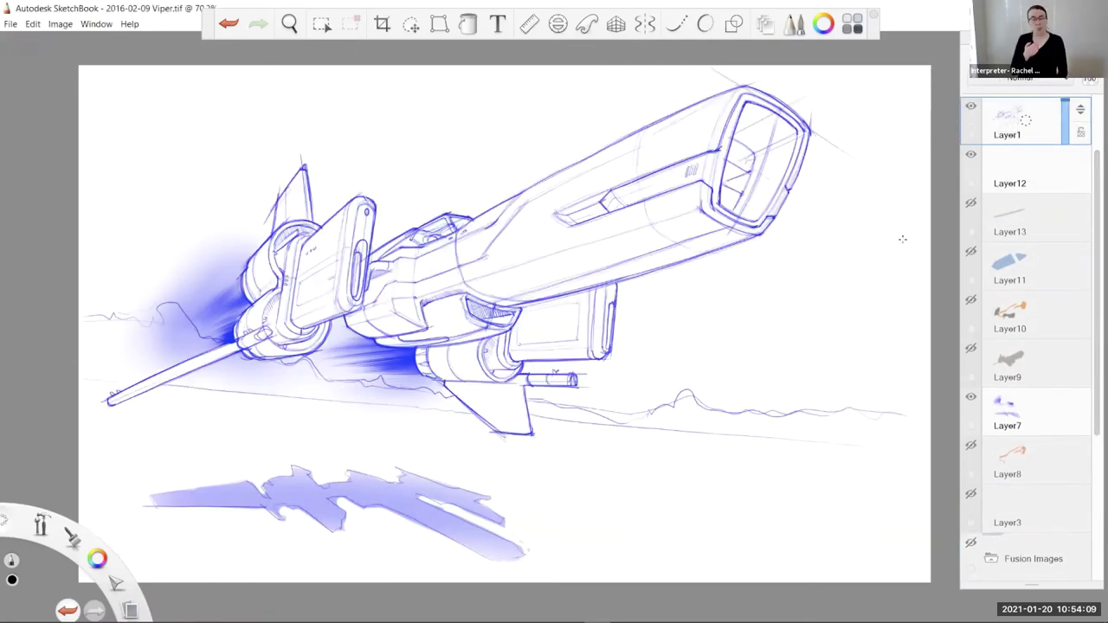
pyautogui.click(970, 396)
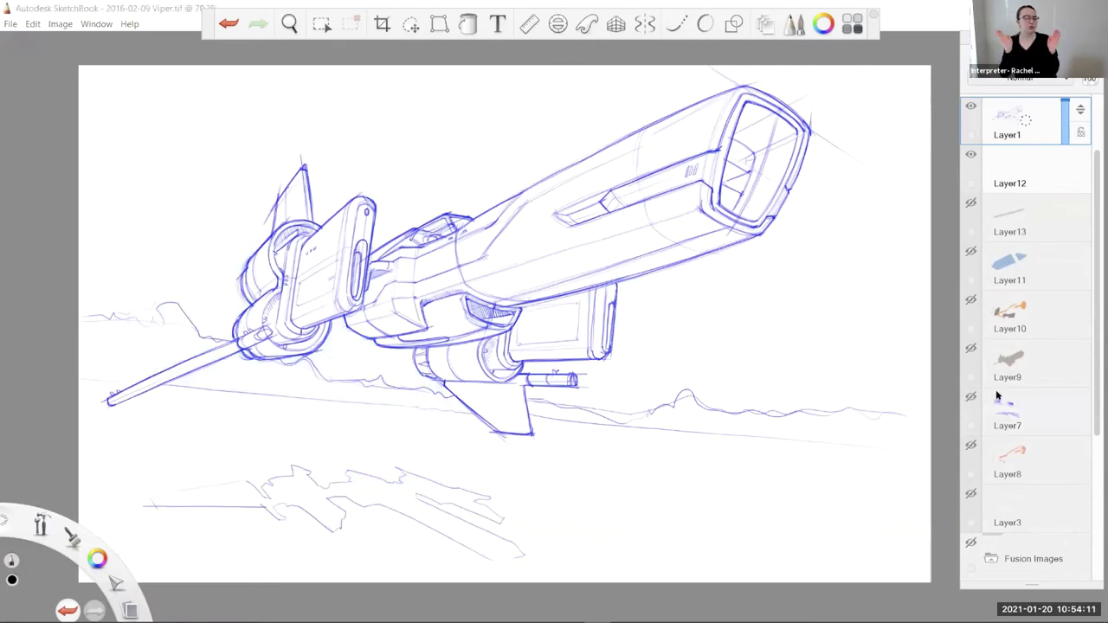
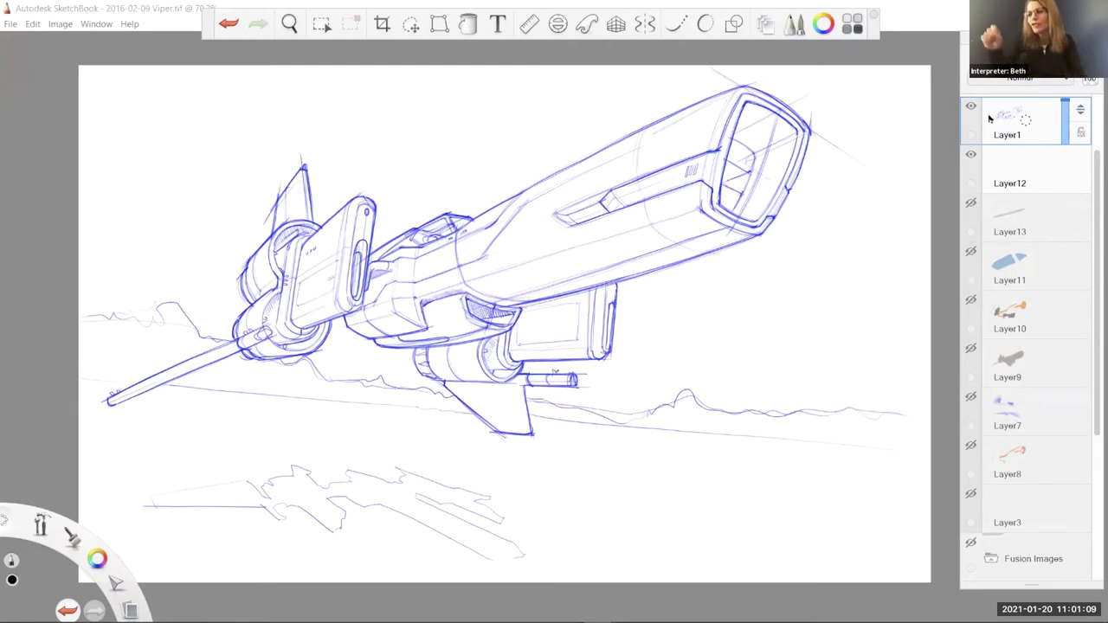
# Fade the Layer1 line sketch to about 56% and show the Fusion Images render beneath
pyautogui.moveTo(1066, 115); pyautogui.dragTo(1062, 120)
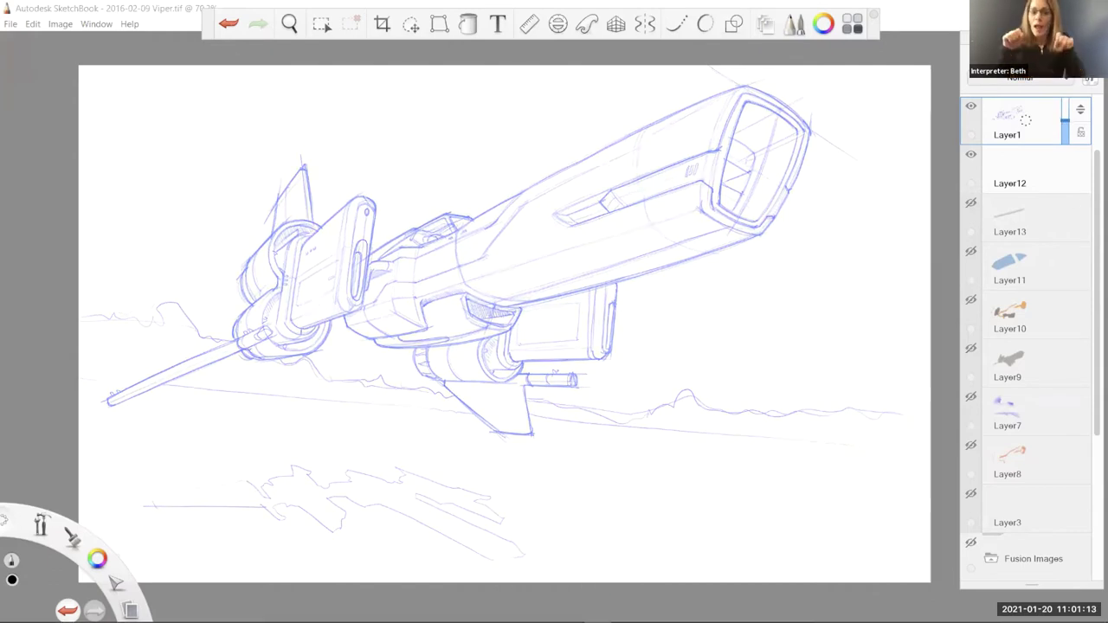
pyautogui.scroll(-5, 1021, 346)
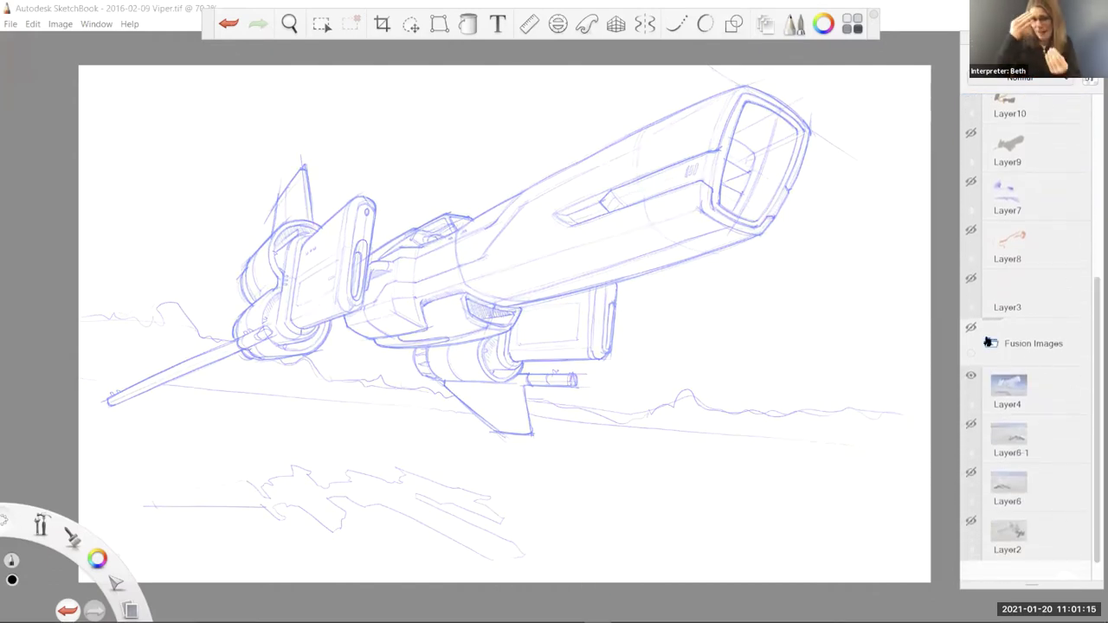
pyautogui.click(972, 329)
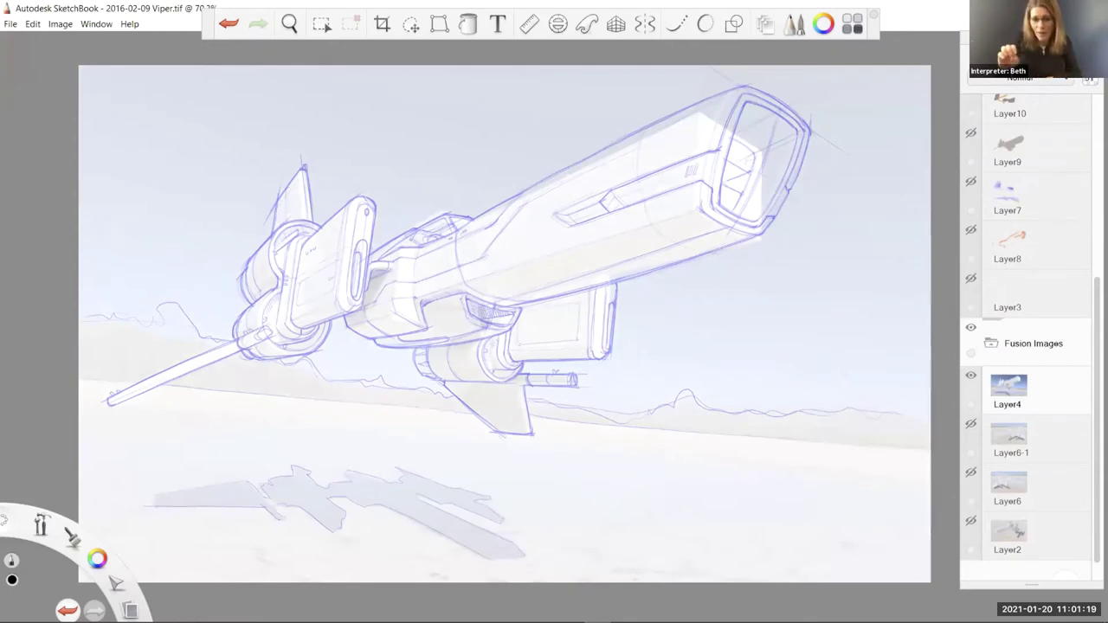
# Add a new empty layer, Layer14, at the top of the layer stack
pyautogui.scroll(2, 1048, 206)
pyautogui.scroll(4, 1039, 173)
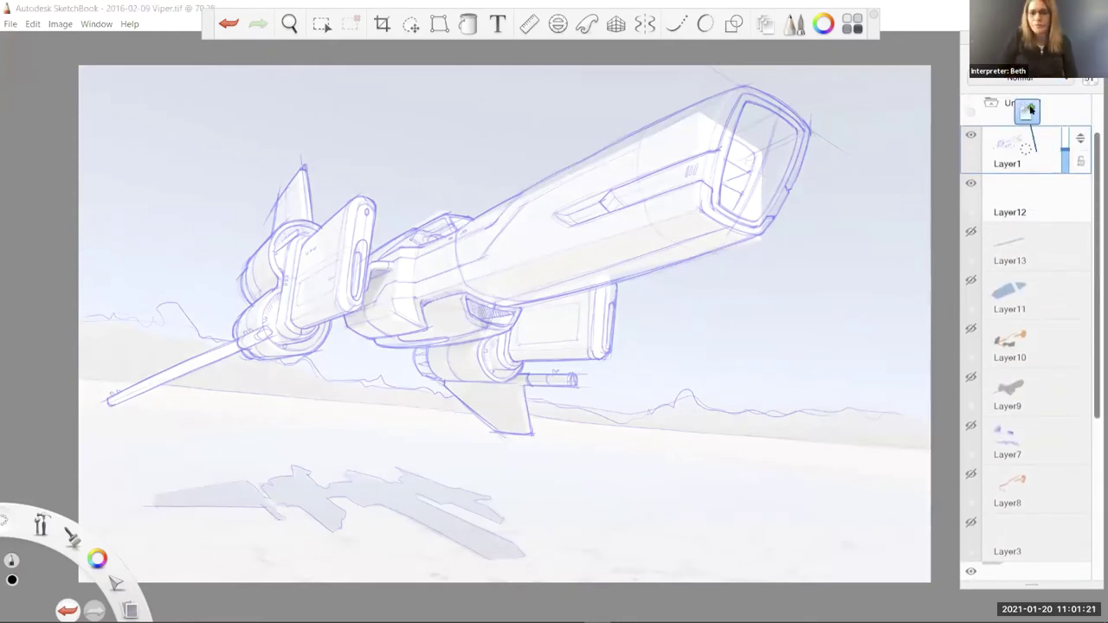
pyautogui.click(616, 76)
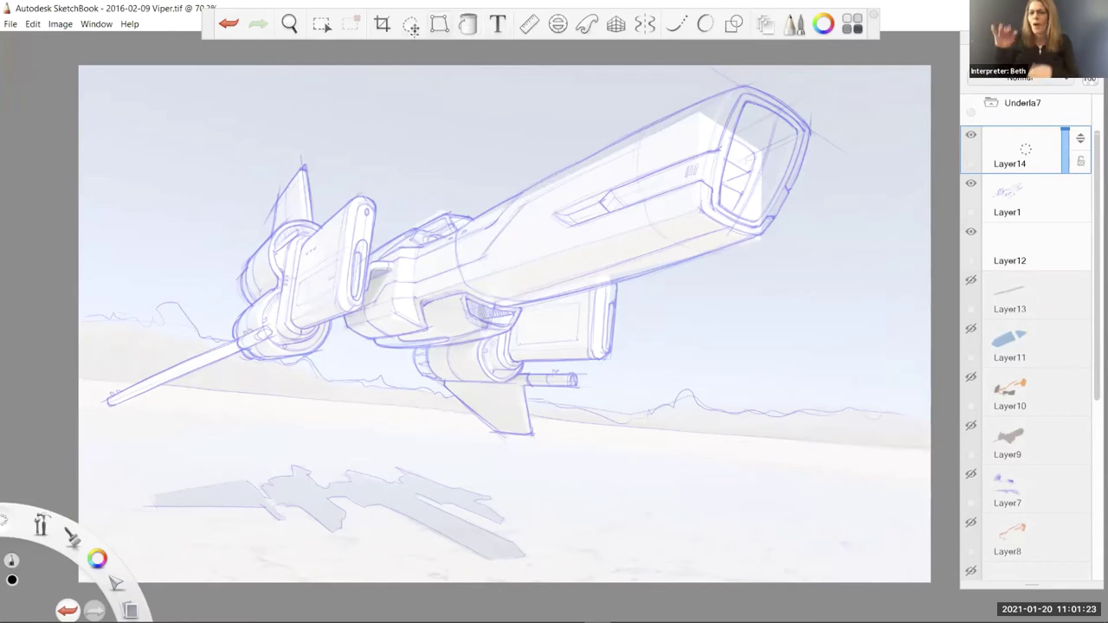
# Turn on the floating Color Puck and Brush Puck from the Window menu
pyautogui.click(96, 24)
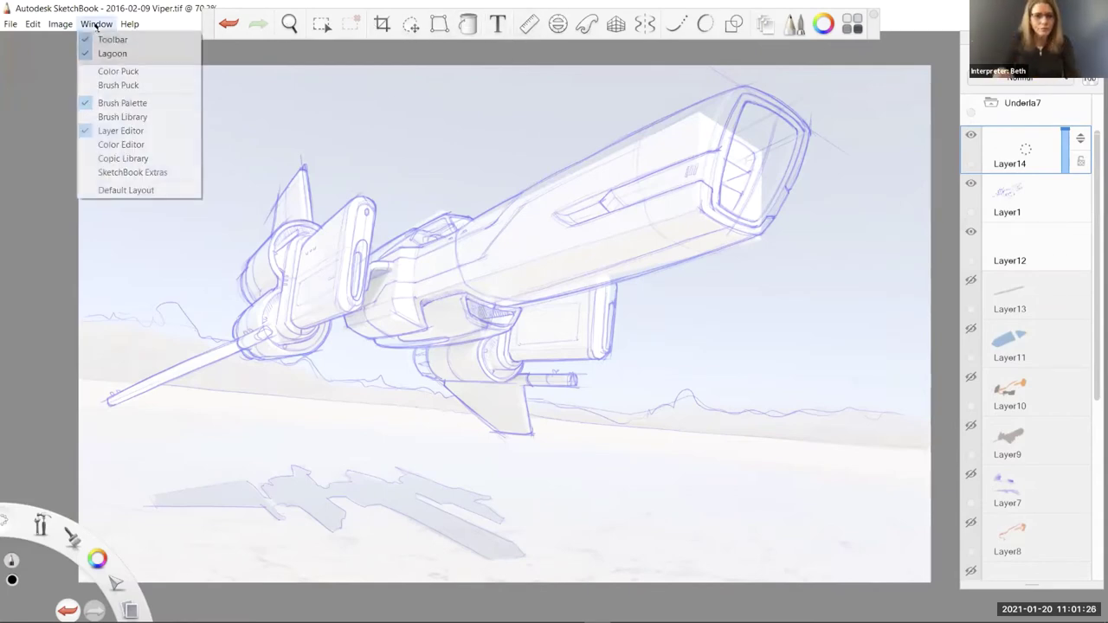
pyautogui.click(117, 86)
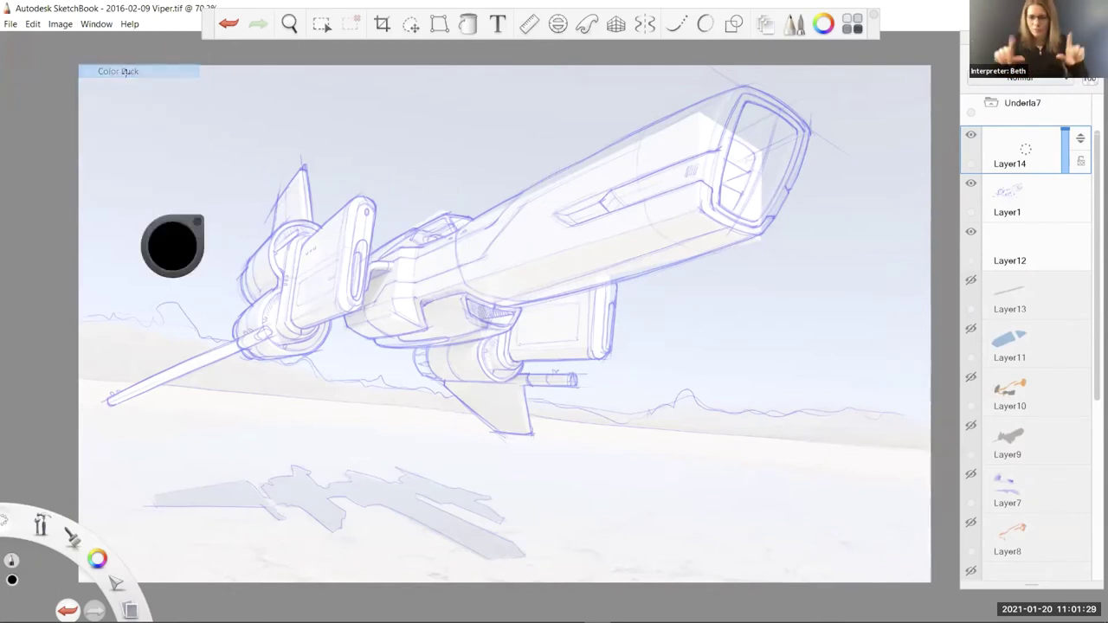
pyautogui.click(96, 24)
pyautogui.click(117, 71)
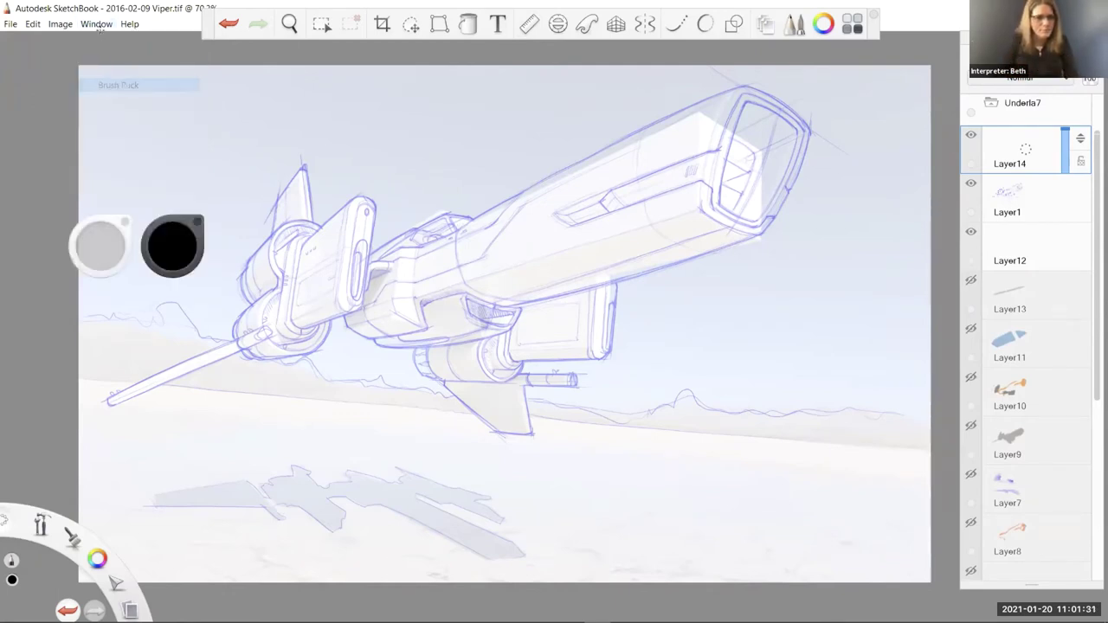
# Toggle the brush palette off and back on from the Window menu
pyautogui.click(95, 24)
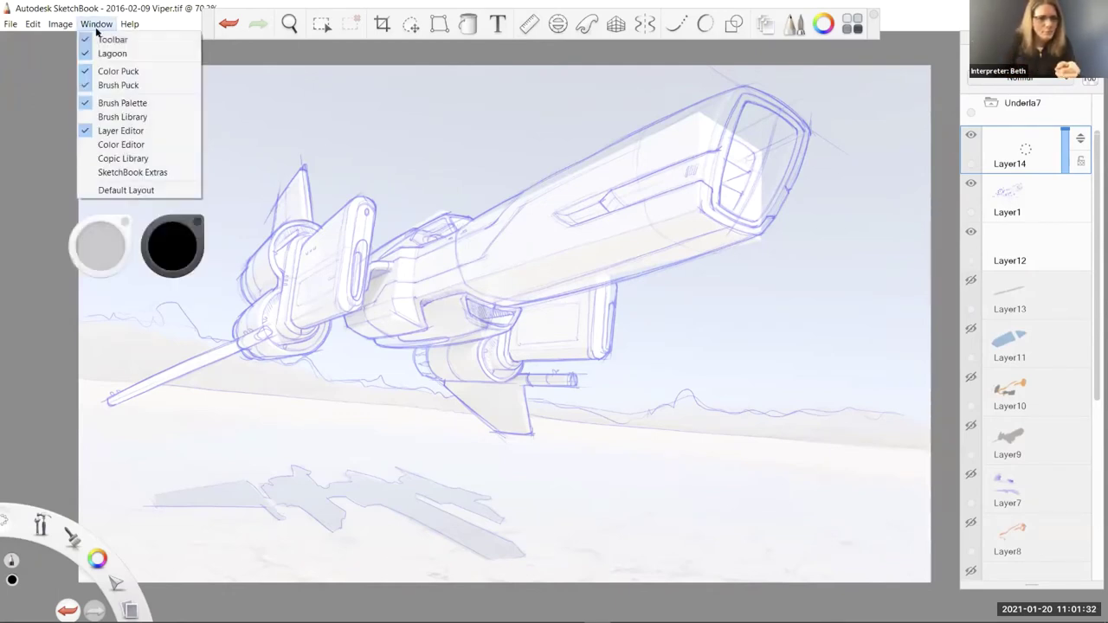
pyautogui.click(112, 100)
pyautogui.click(95, 25)
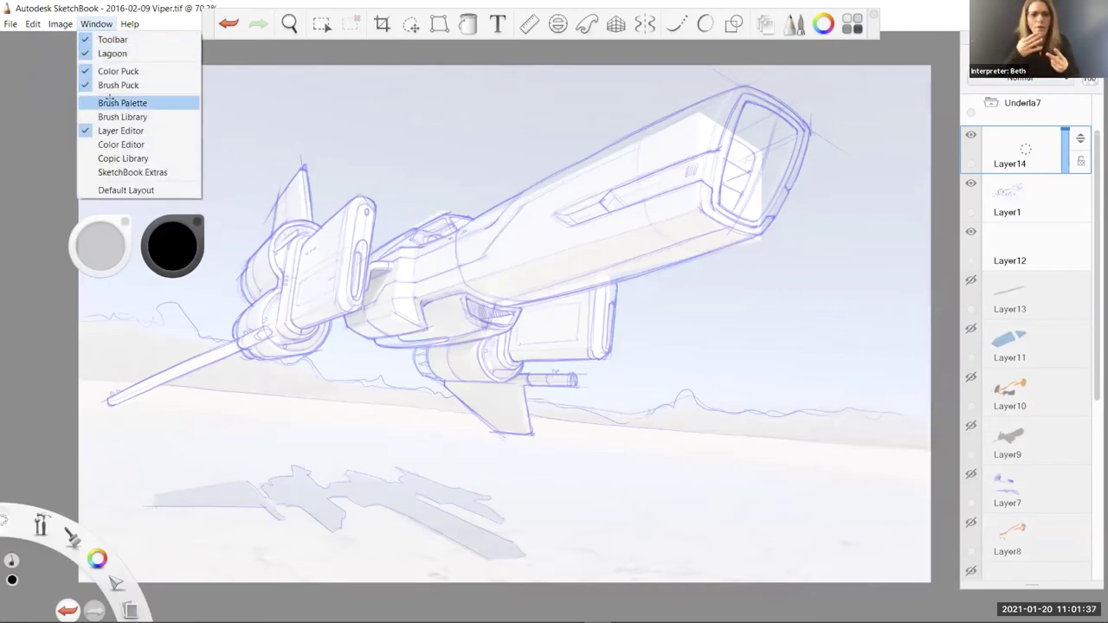
pyautogui.click(113, 99)
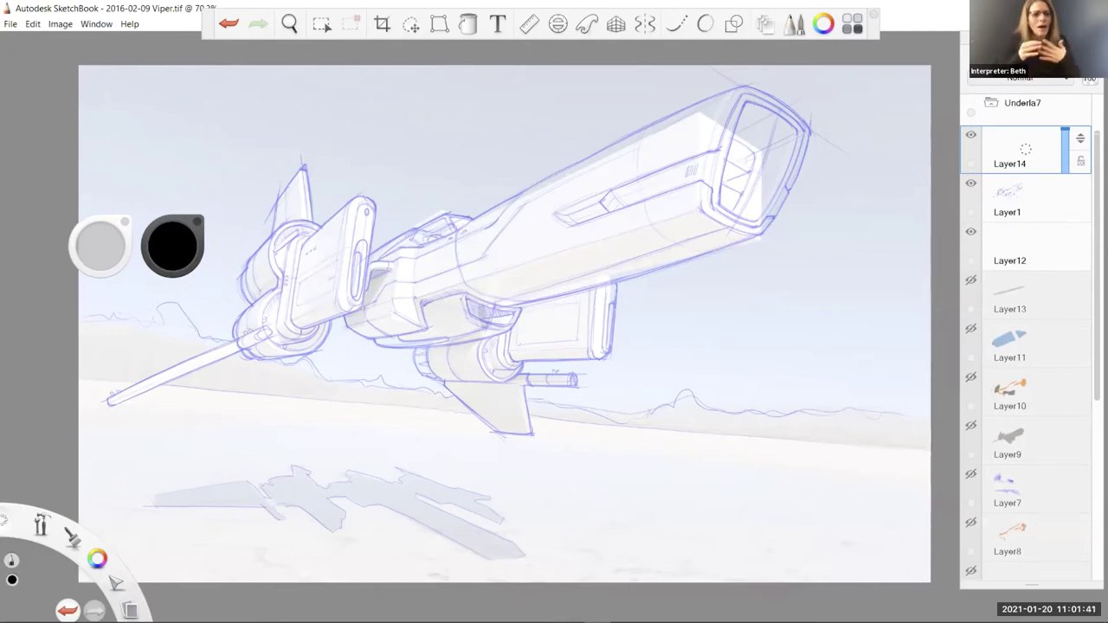
# Briefly hide the layers panel and shrink the window, then restore both and show the colour swatches
pyautogui.click(766, 24)
pyautogui.doubleClick(888, 16)
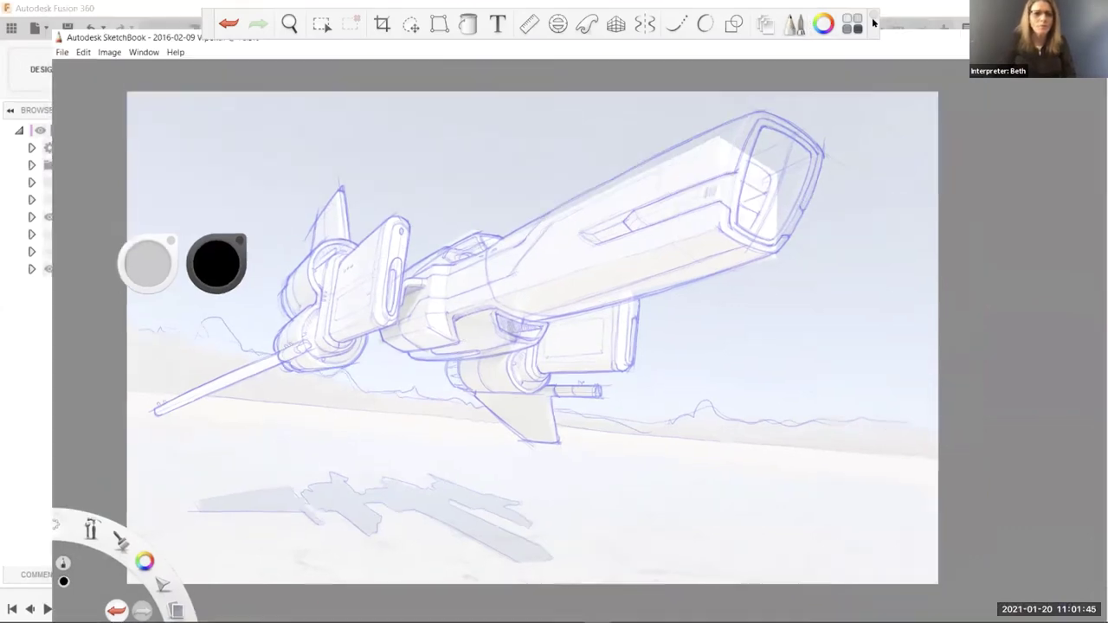
pyautogui.doubleClick(874, 24)
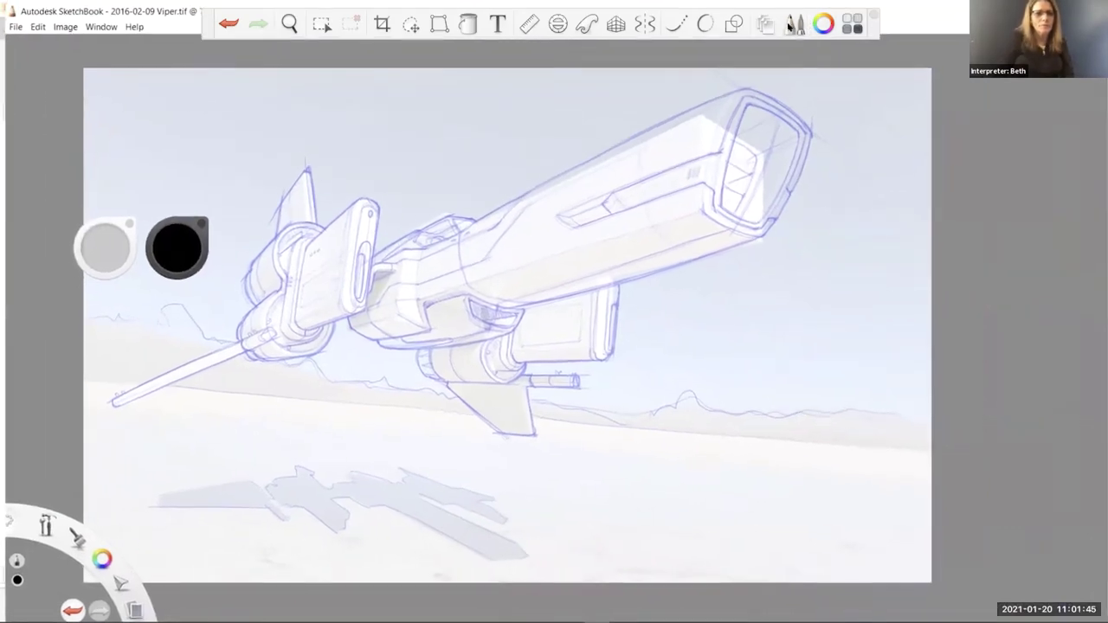
pyautogui.click(763, 25)
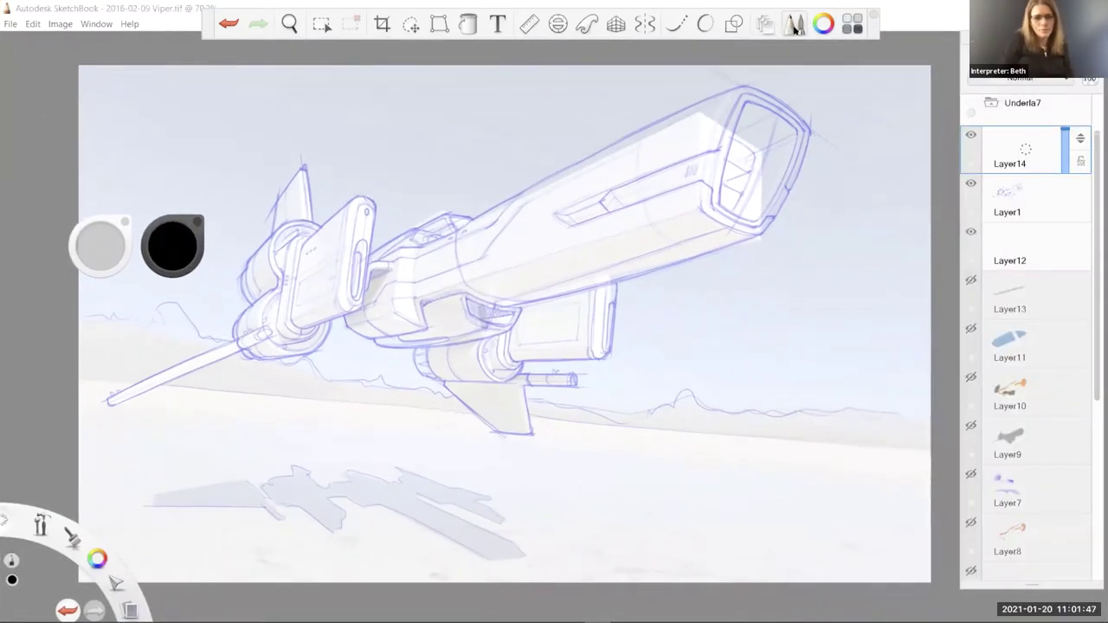
pyautogui.click(41, 525)
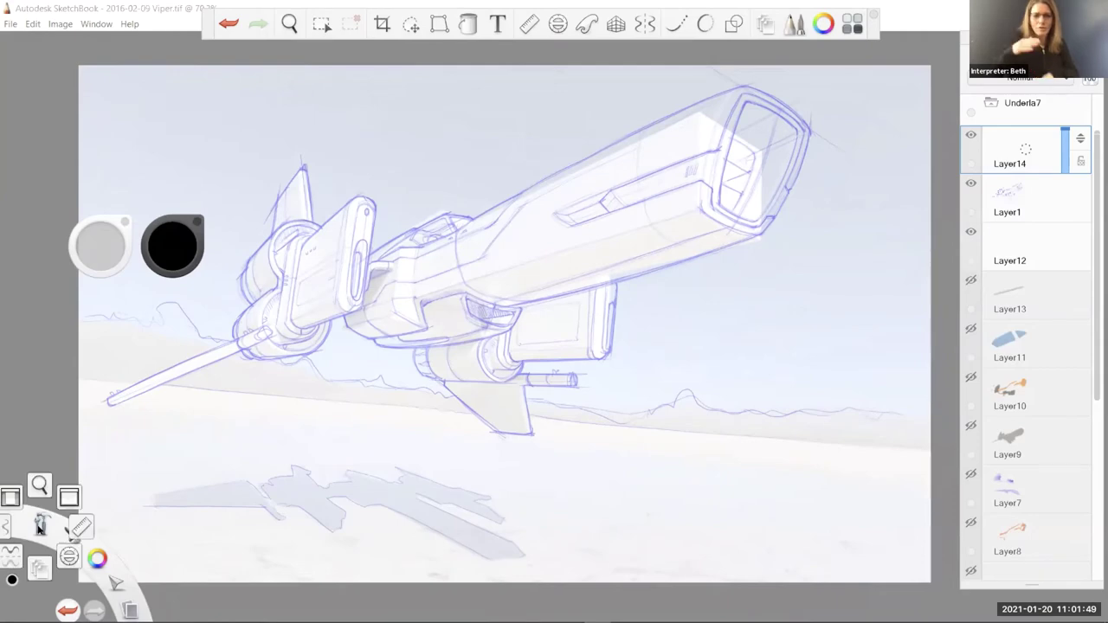
pyautogui.click(41, 525)
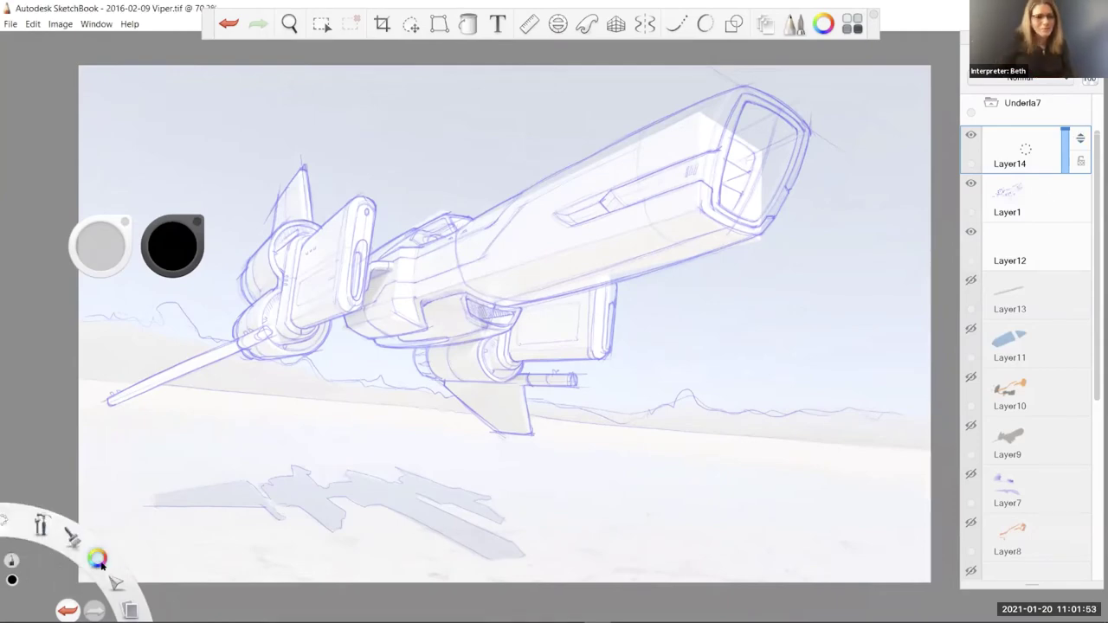
pyautogui.click(97, 558)
# Pick red, turn the ship upright, and draw red strokes along its top edge, nose and body
pyautogui.click(70, 528)
pyautogui.press('space')
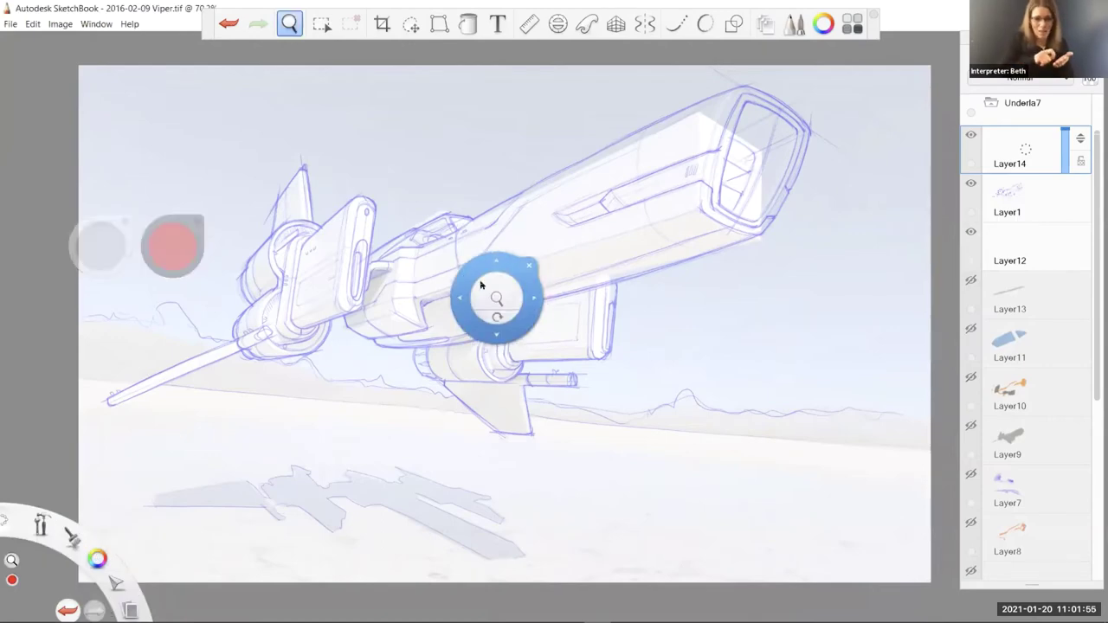
pyautogui.moveTo(534, 346); pyautogui.dragTo(502, 252)
pyautogui.press('space')
pyautogui.moveTo(590, 197); pyautogui.dragTo(667, 297)
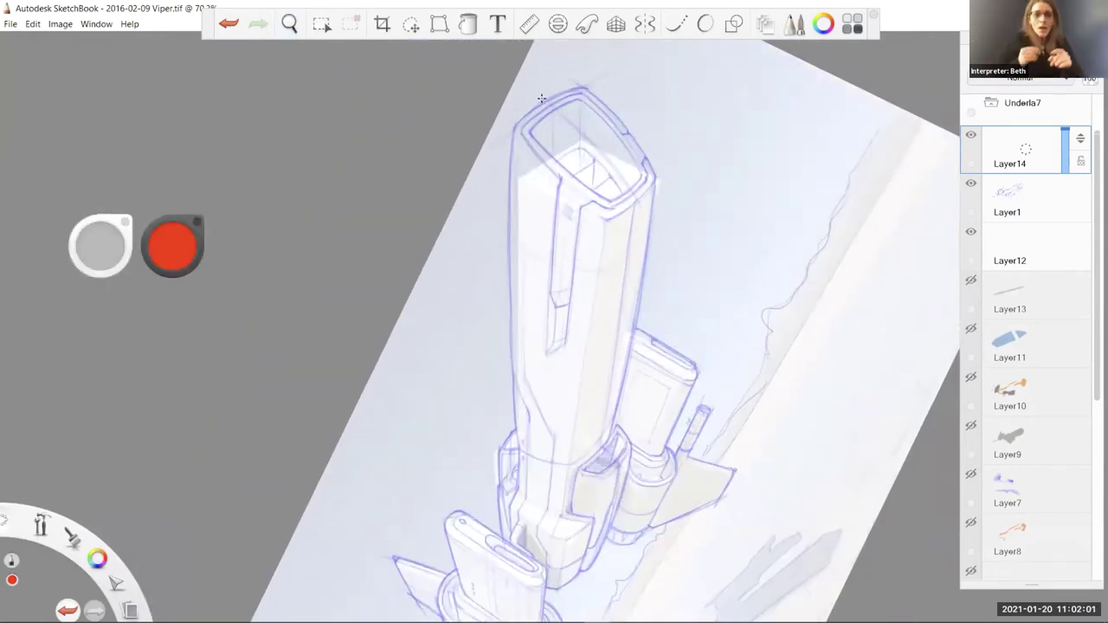
pyautogui.moveTo(541, 99)
pyautogui.mouseDown()
pyautogui.moveTo(579, 121)
pyautogui.moveTo(665, 232)
pyautogui.moveTo(671, 259)
pyautogui.moveTo(648, 300)
pyautogui.mouseUp()
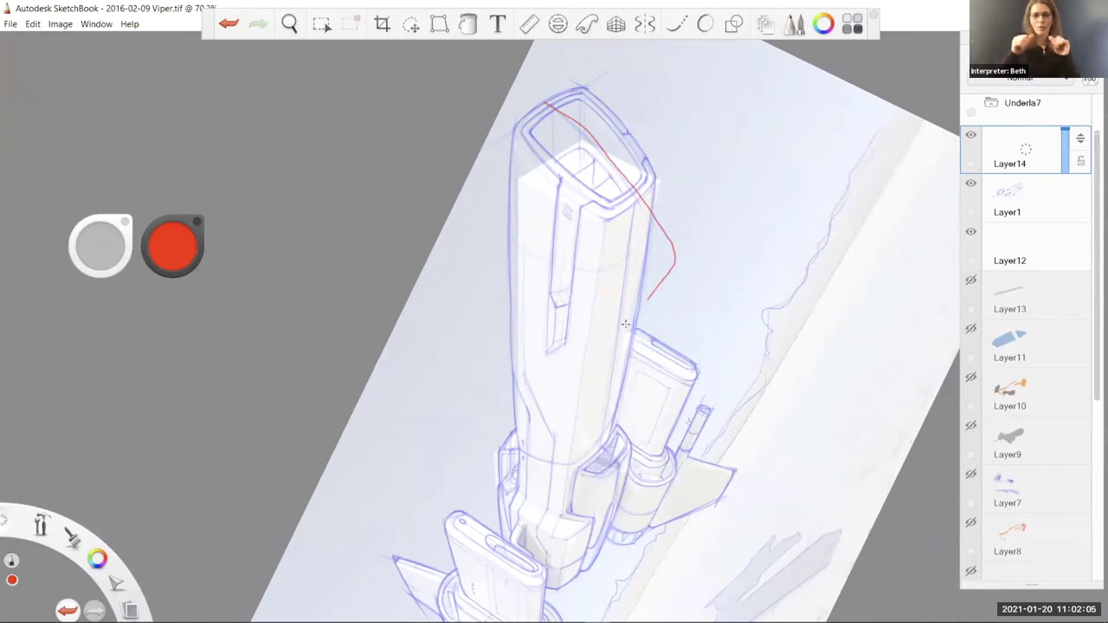
pyautogui.press('space')
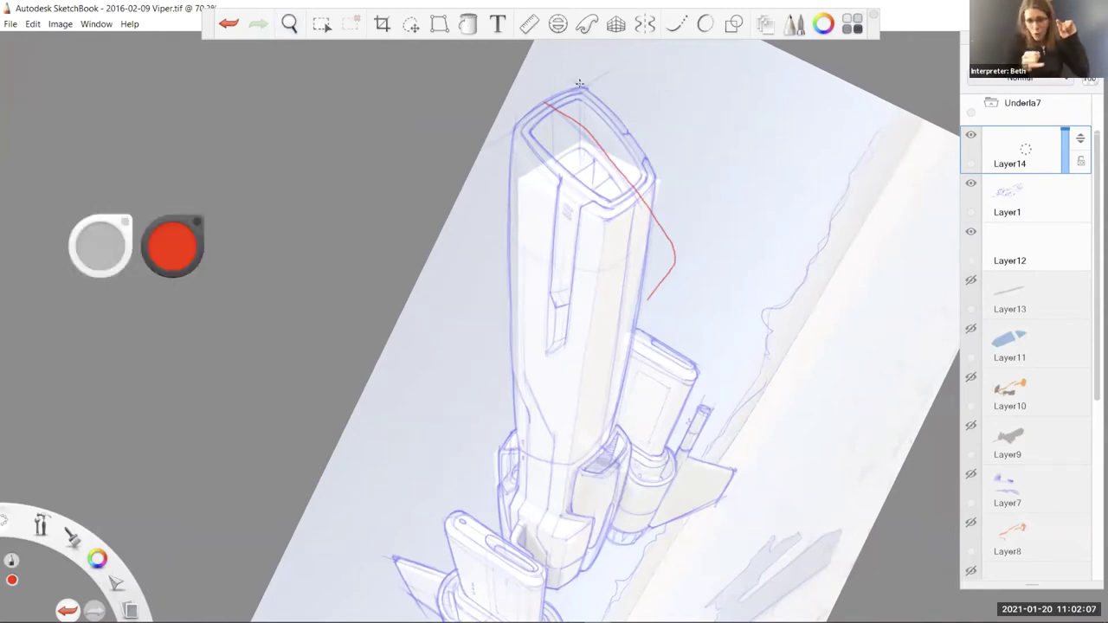
pyautogui.moveTo(579, 84)
pyautogui.mouseDown()
pyautogui.moveTo(621, 113)
pyautogui.moveTo(668, 180)
pyautogui.moveTo(680, 212)
pyautogui.moveTo(674, 252)
pyautogui.mouseUp()
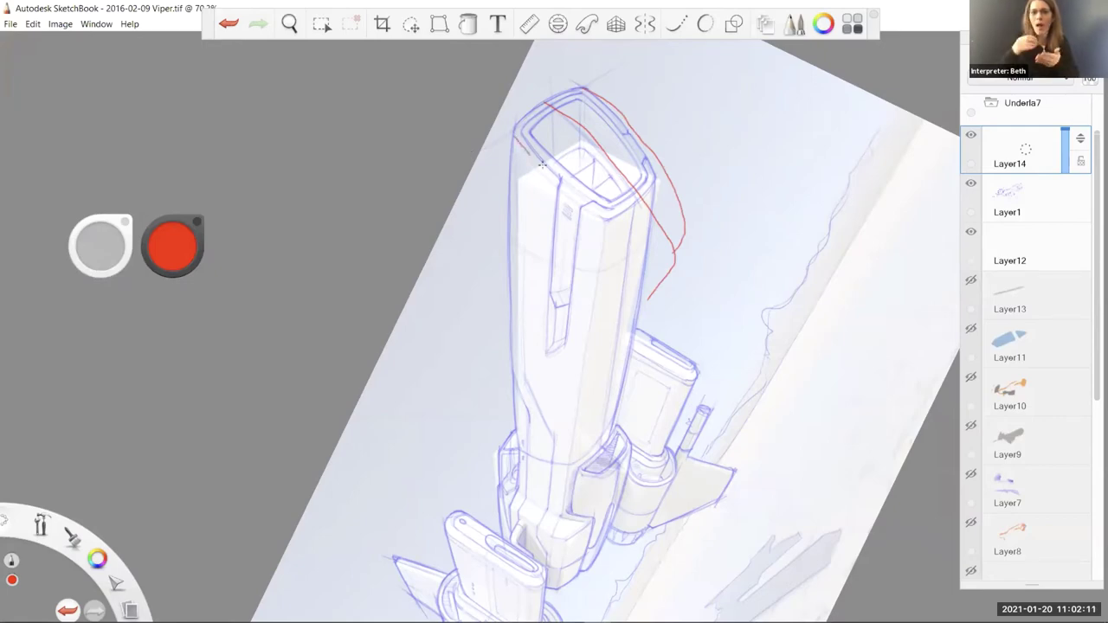
pyautogui.moveTo(542, 163)
pyautogui.mouseDown()
pyautogui.moveTo(602, 205)
pyautogui.moveTo(624, 276)
pyautogui.mouseUp()
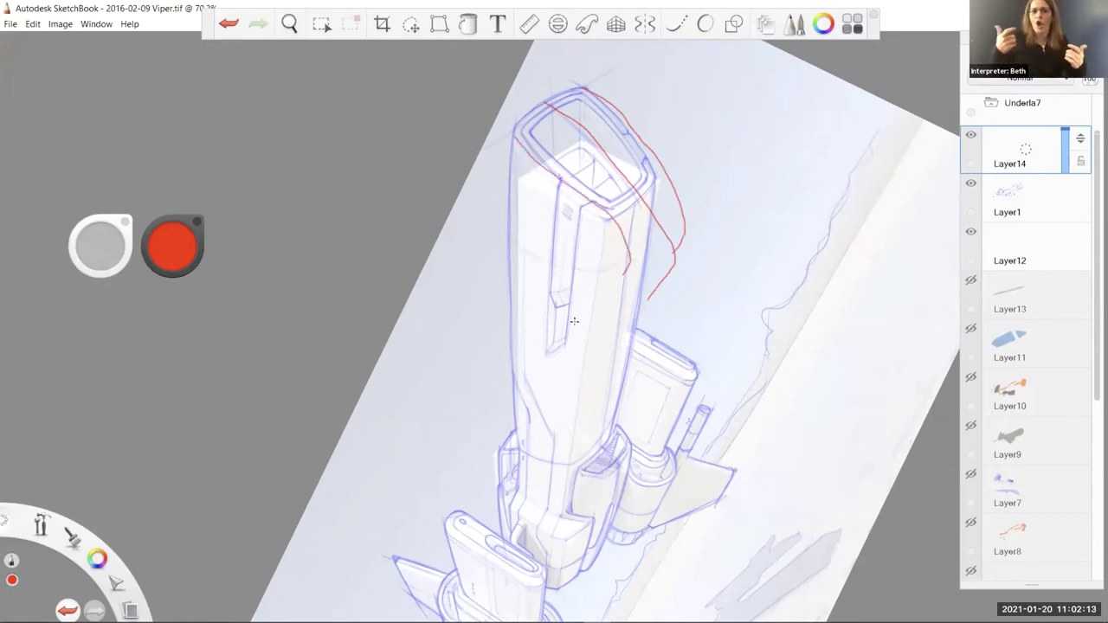
# Tilt the canvas diagonally and draw two red lines along the fuselage underside and lower hull
pyautogui.press('space')
pyautogui.moveTo(507, 265)
pyautogui.mouseDown()
pyautogui.moveTo(586, 292)
pyautogui.moveTo(582, 273)
pyautogui.moveTo(684, 397)
pyautogui.mouseUp()
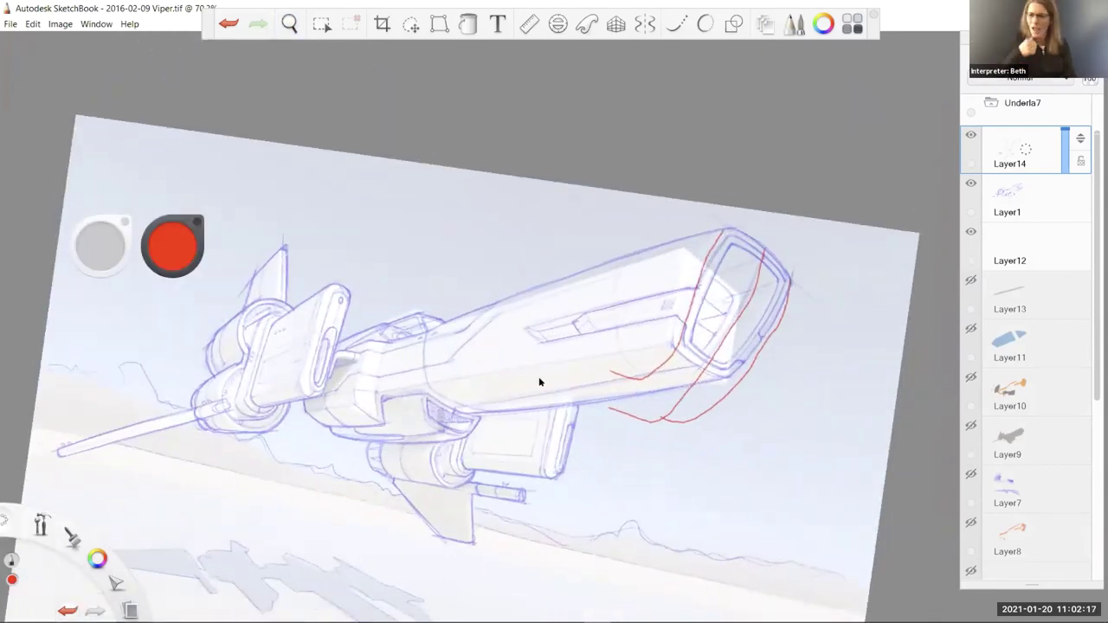
pyautogui.press('space')
pyautogui.moveTo(470, 388)
pyautogui.mouseDown()
pyautogui.moveTo(445, 366)
pyautogui.moveTo(465, 361)
pyautogui.moveTo(418, 337)
pyautogui.moveTo(501, 374)
pyautogui.moveTo(550, 426)
pyautogui.mouseUp()
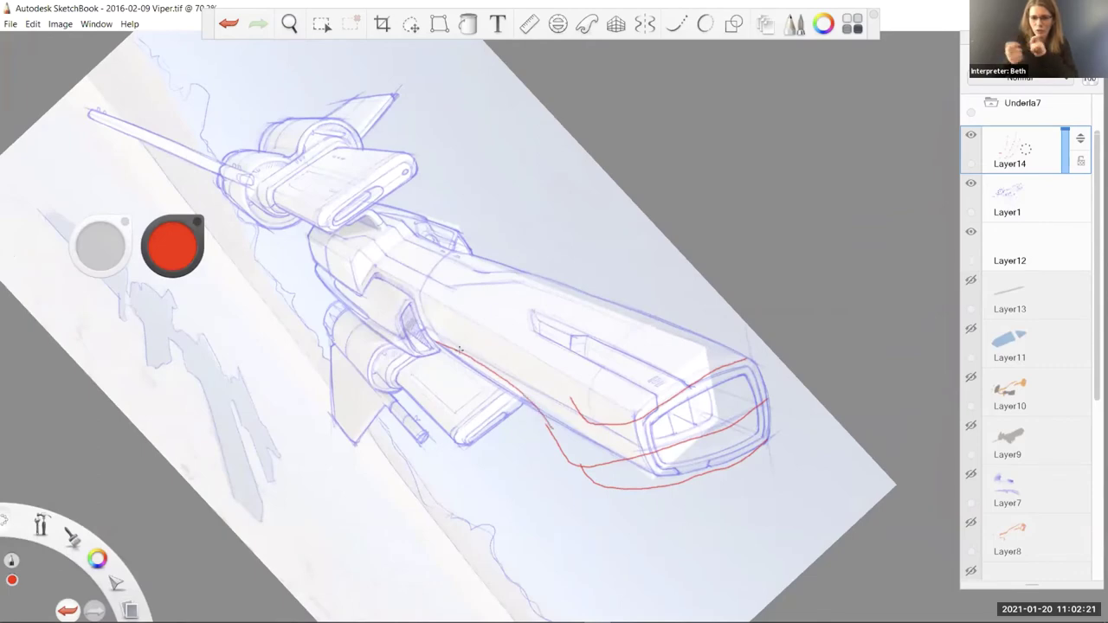
pyautogui.moveTo(406, 295)
pyautogui.mouseDown()
pyautogui.moveTo(514, 344)
pyautogui.moveTo(571, 406)
pyautogui.mouseUp()
pyautogui.moveTo(582, 477)
pyautogui.mouseDown()
pyautogui.moveTo(531, 409)
pyautogui.moveTo(422, 342)
pyautogui.mouseUp()
# Loop a red outline around the ship's nose, level the canvas, and hide Layer14
pyautogui.press('space')
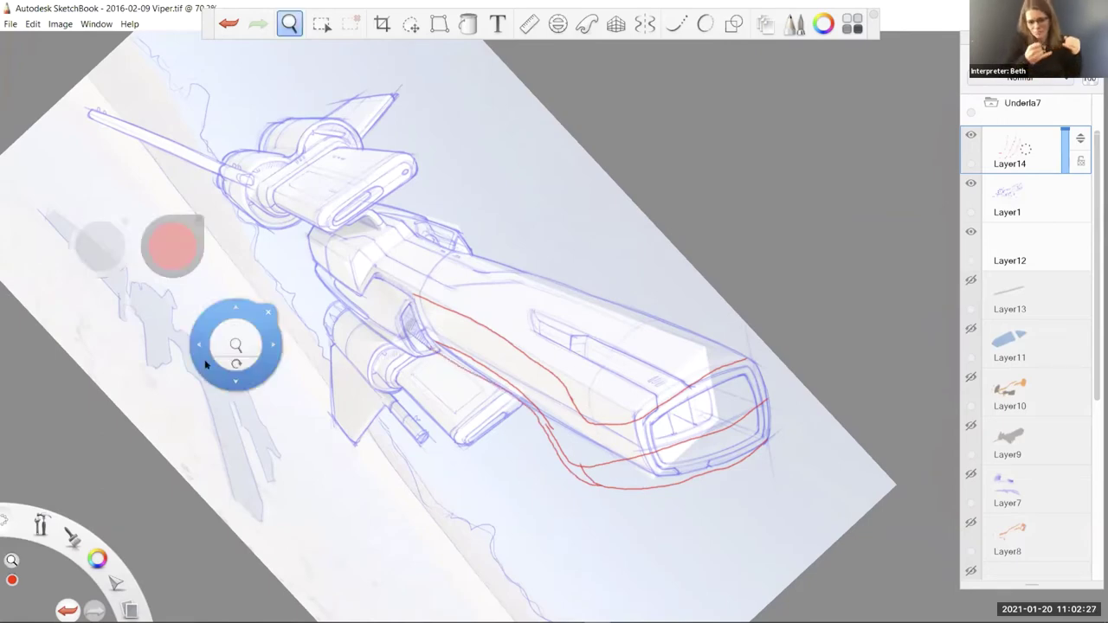
pyautogui.moveTo(230, 342)
pyautogui.mouseDown()
pyautogui.moveTo(317, 440)
pyautogui.moveTo(360, 513)
pyautogui.moveTo(416, 555)
pyautogui.mouseUp()
pyautogui.moveTo(729, 247)
pyautogui.mouseDown()
pyautogui.moveTo(704, 269)
pyautogui.moveTo(683, 315)
pyautogui.moveTo(683, 349)
pyautogui.moveTo(716, 363)
pyautogui.moveTo(767, 348)
pyautogui.moveTo(796, 314)
pyautogui.moveTo(791, 276)
pyautogui.moveTo(725, 264)
pyautogui.mouseUp()
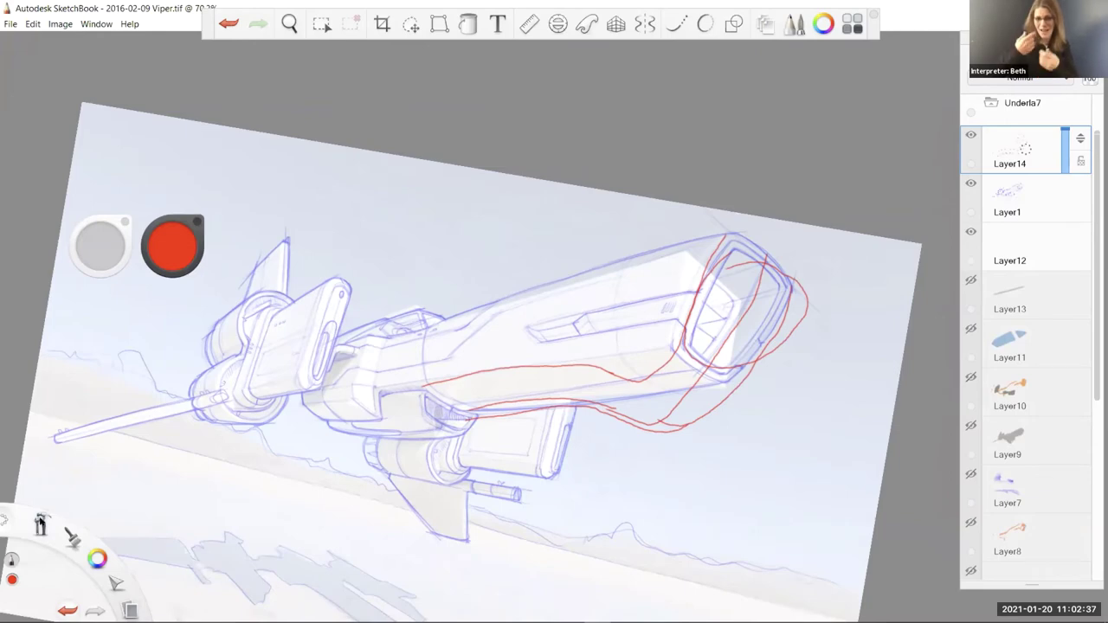
pyautogui.press('space')
pyautogui.moveTo(64, 500); pyautogui.dragTo(108, 468)
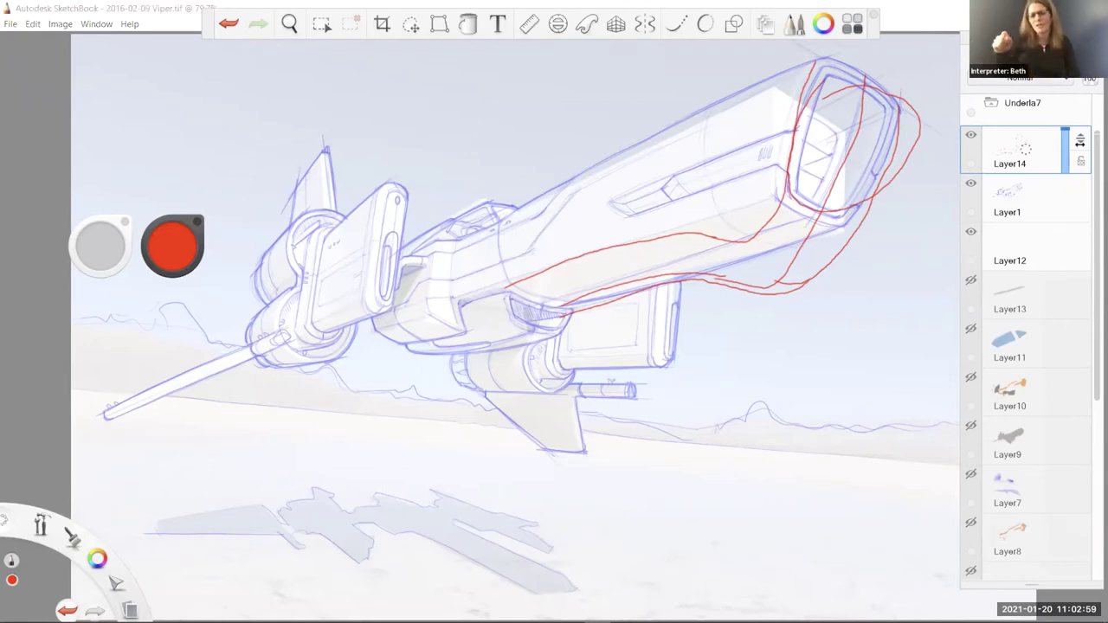
pyautogui.click(970, 135)
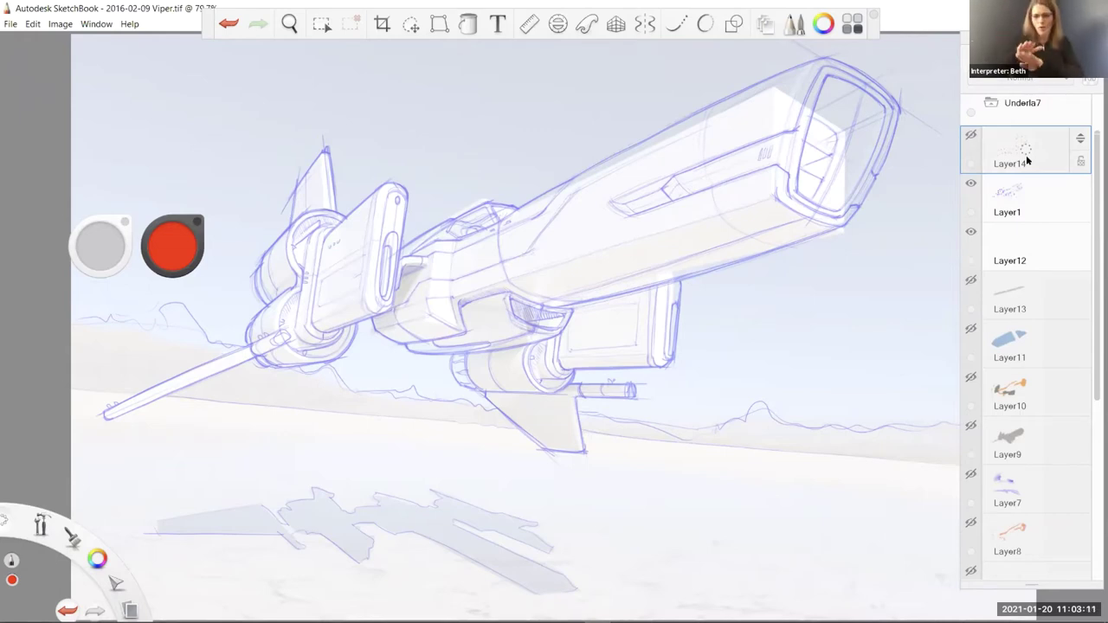
# Select Layer11, turn on Layer3's red perspective guides, and make Layer14's strokes visible again
pyautogui.click(1034, 342)
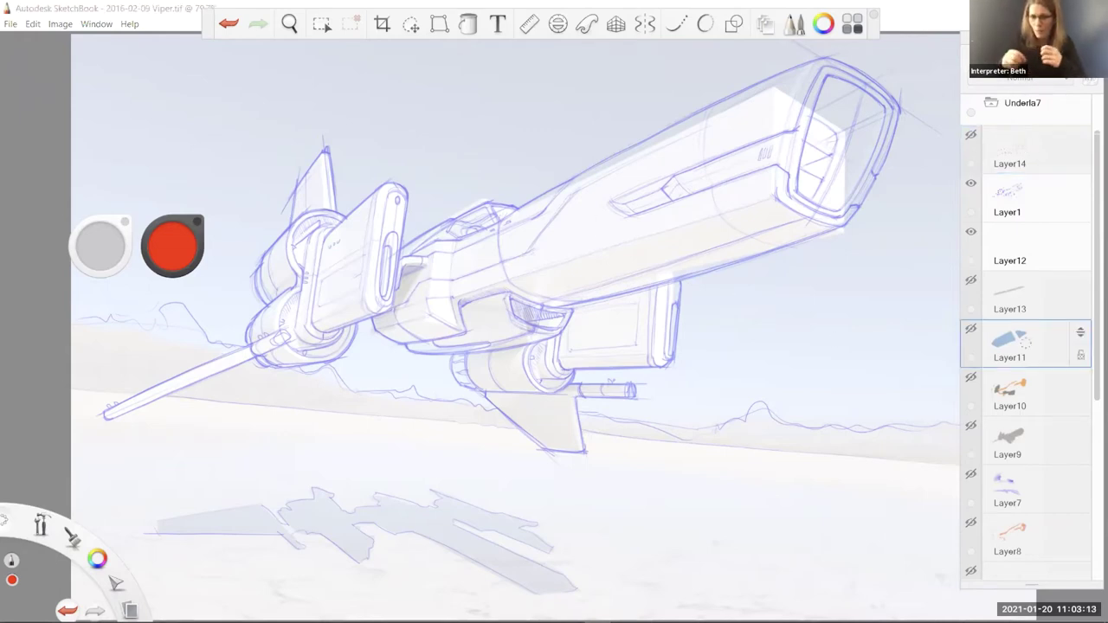
pyautogui.scroll(-1, 1030, 337)
pyautogui.scroll(-4, 1025, 346)
pyautogui.click(970, 437)
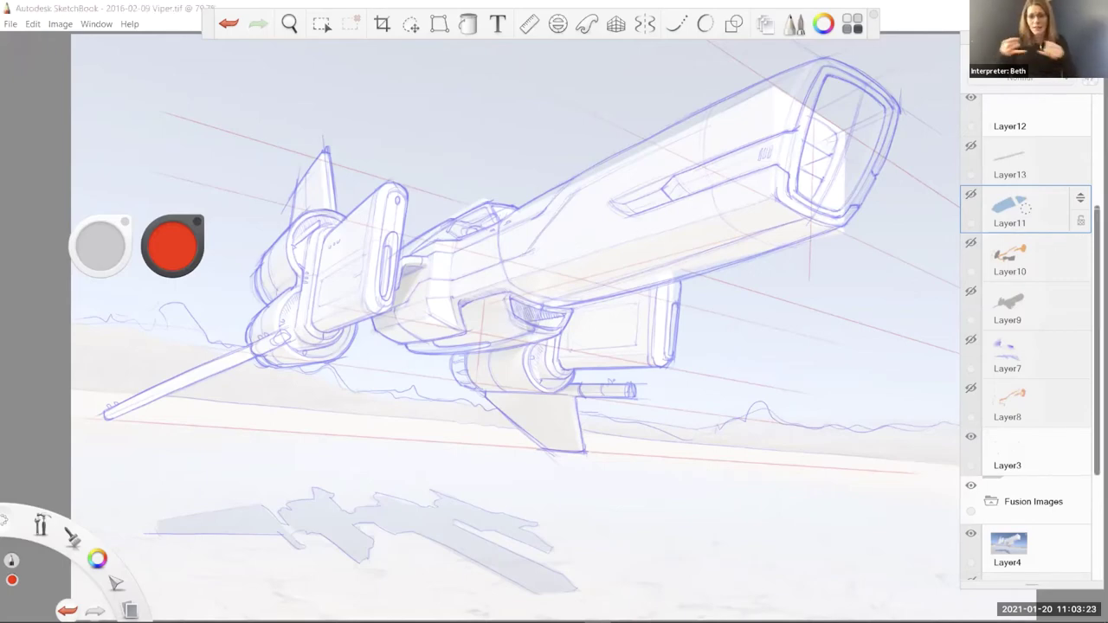
pyautogui.scroll(5, 965, 216)
pyautogui.click(970, 199)
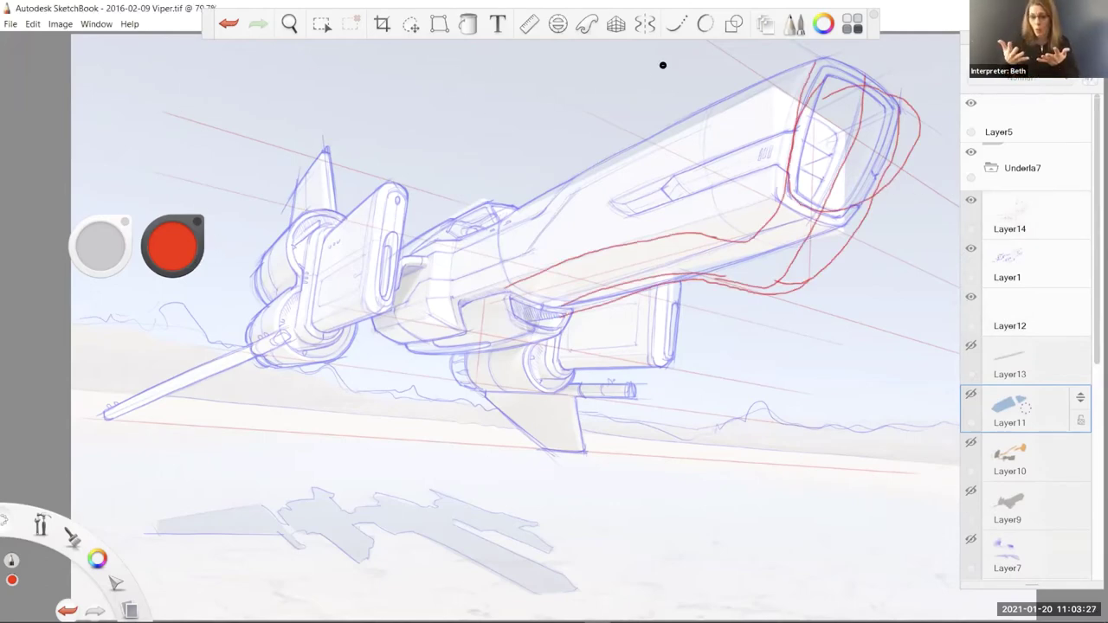
# On Layer14, draw red strokes along the ship's underside and a red box over its front section
pyautogui.click(1027, 200)
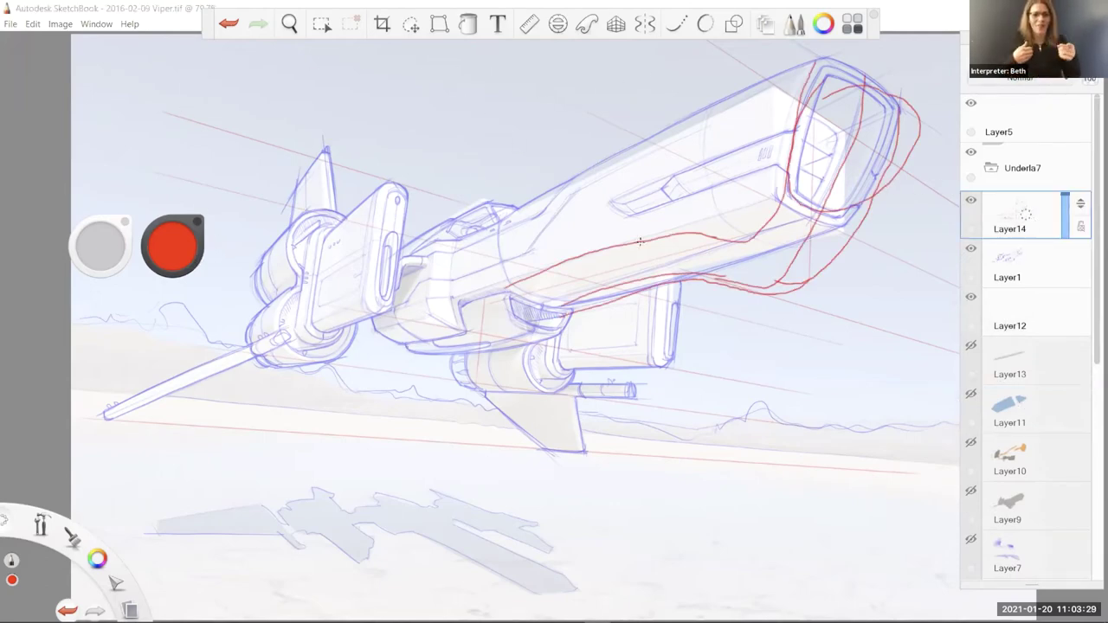
pyautogui.moveTo(404, 360)
pyautogui.mouseDown()
pyautogui.moveTo(407, 406)
pyautogui.moveTo(476, 432)
pyautogui.mouseUp()
pyautogui.moveTo(531, 374)
pyautogui.mouseDown()
pyautogui.moveTo(552, 332)
pyautogui.moveTo(526, 323)
pyautogui.moveTo(558, 336)
pyautogui.moveTo(504, 387)
pyautogui.moveTo(477, 440)
pyautogui.moveTo(427, 423)
pyautogui.moveTo(405, 394)
pyautogui.moveTo(404, 342)
pyautogui.moveTo(532, 331)
pyautogui.mouseUp()
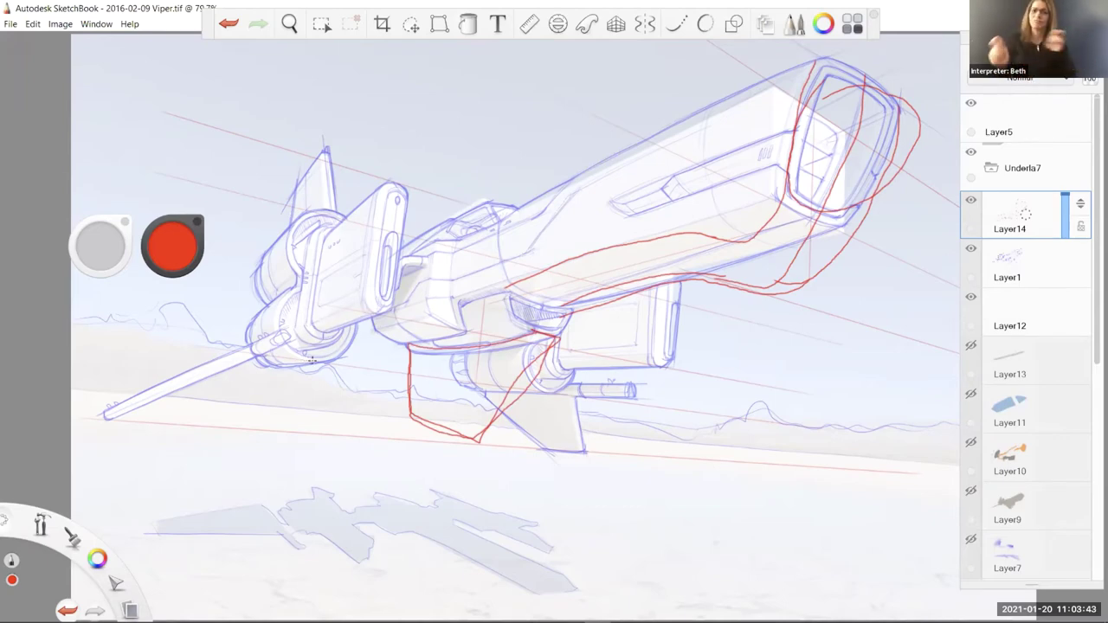
pyautogui.moveTo(312, 360); pyautogui.dragTo(437, 346)
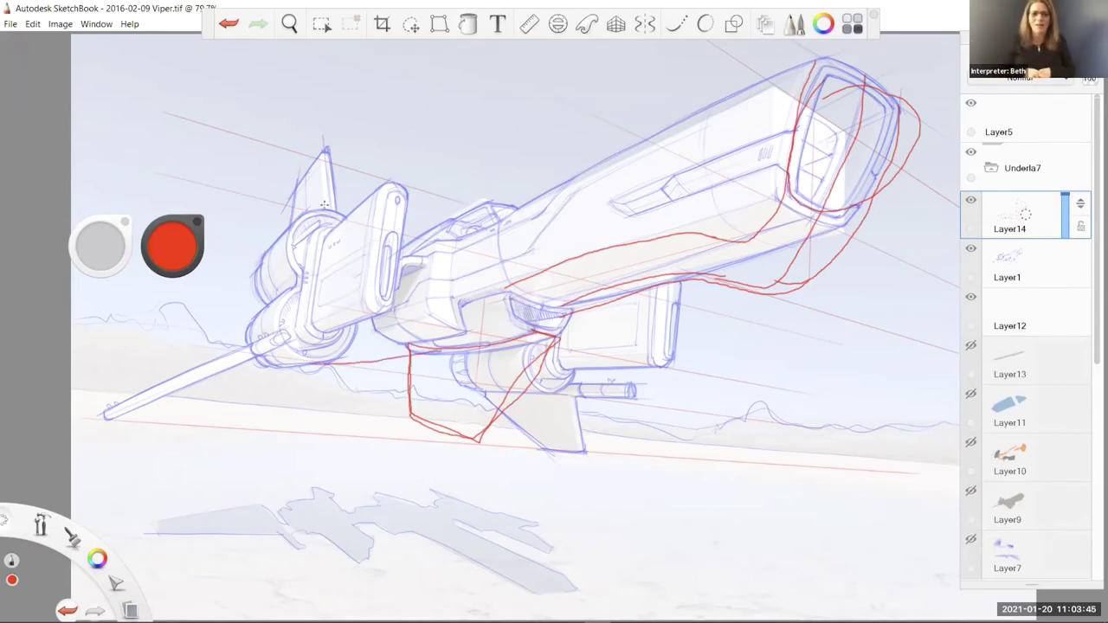
pyautogui.moveTo(324, 205)
pyautogui.mouseDown()
pyautogui.moveTo(438, 240)
pyautogui.moveTo(453, 260)
pyautogui.moveTo(450, 301)
pyautogui.moveTo(464, 332)
pyautogui.moveTo(433, 343)
pyautogui.mouseUp()
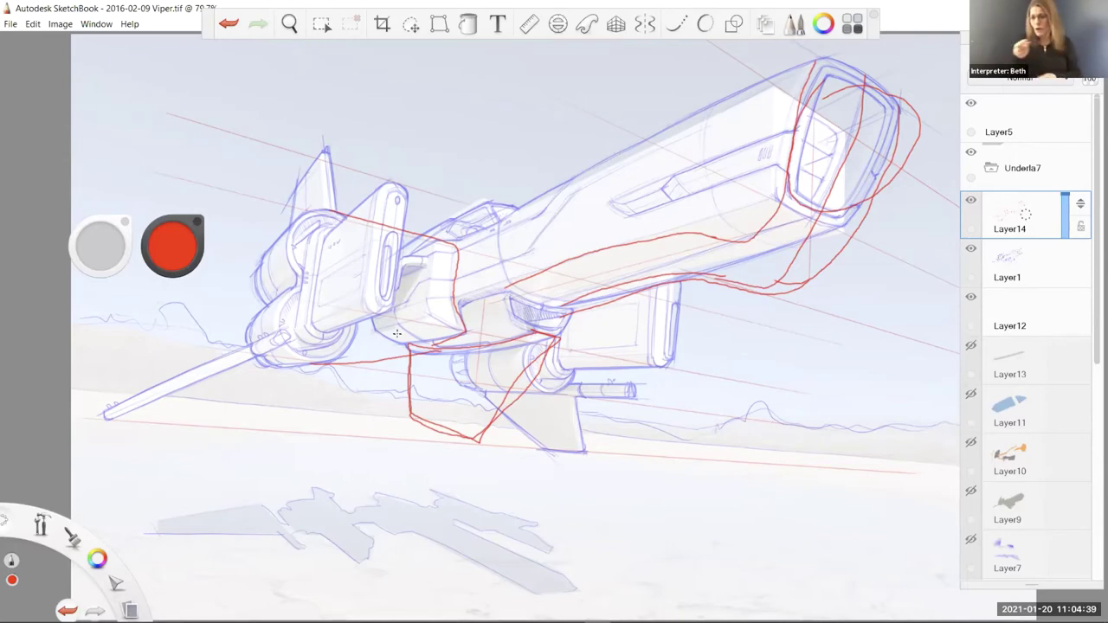
# Open '2015_08_28 Sketch to CAD' through File > Open without saving the Viper sketch
pyautogui.click(11, 23)
pyautogui.click(30, 67)
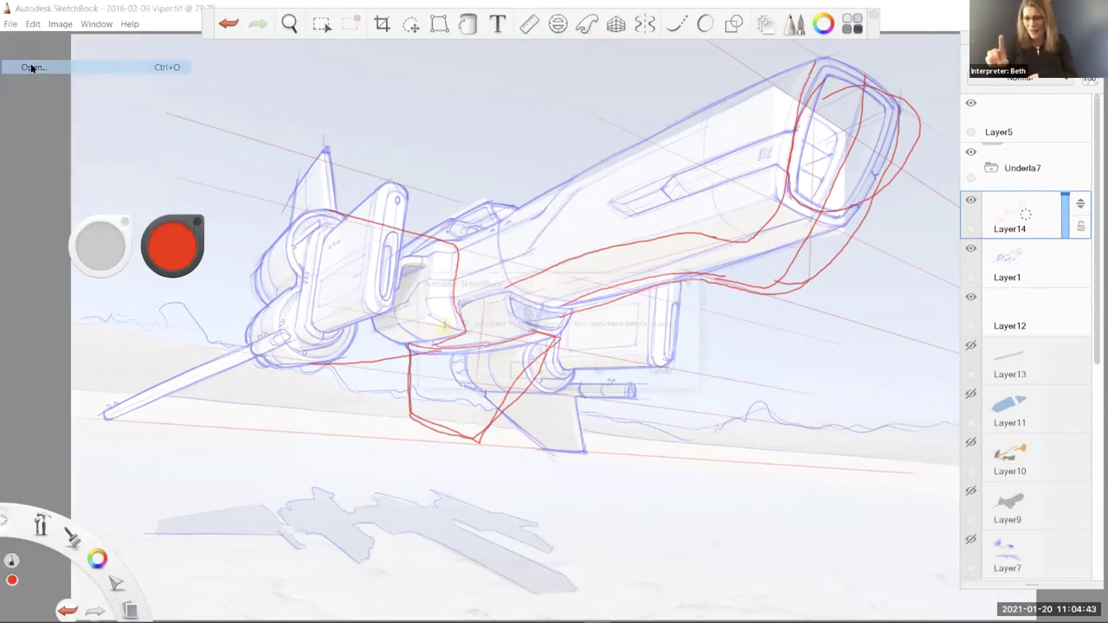
pyautogui.click(592, 372)
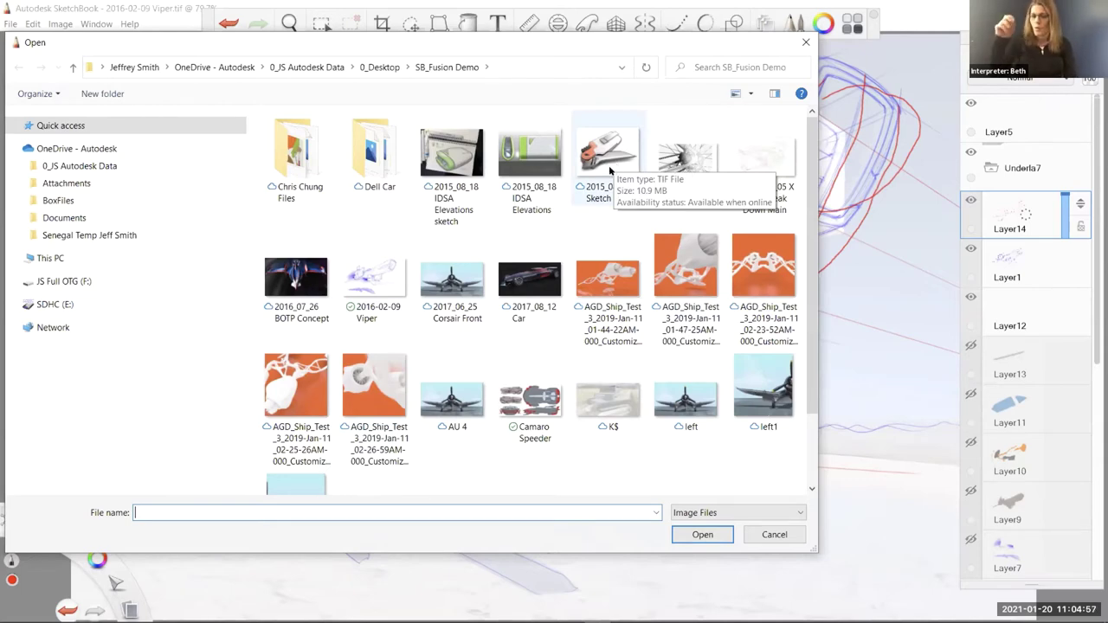
pyautogui.doubleClick(609, 171)
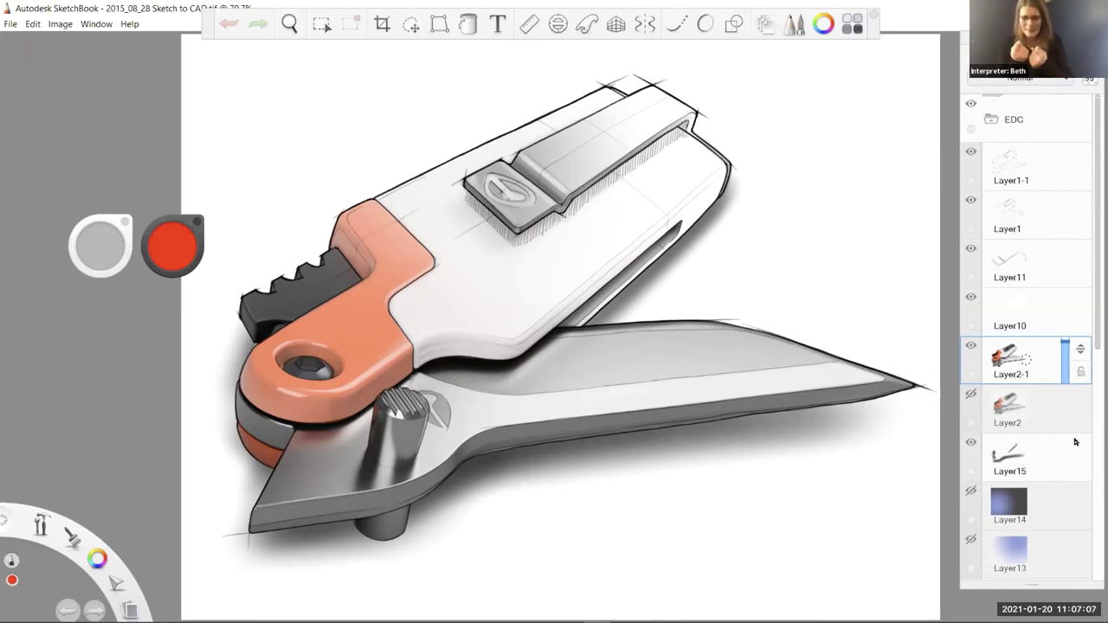
# Hide Layer15, Layer10, Layer11, Layer1 and Layer1-1 to view the plain knife render
pyautogui.click(970, 442)
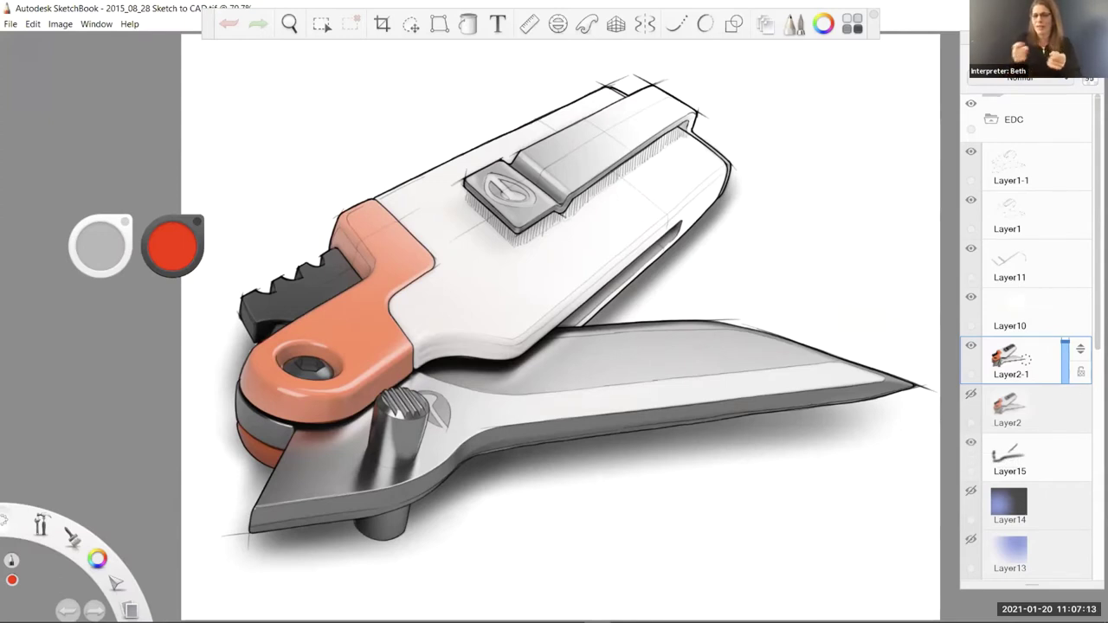
pyautogui.scroll(-5, 1025, 338)
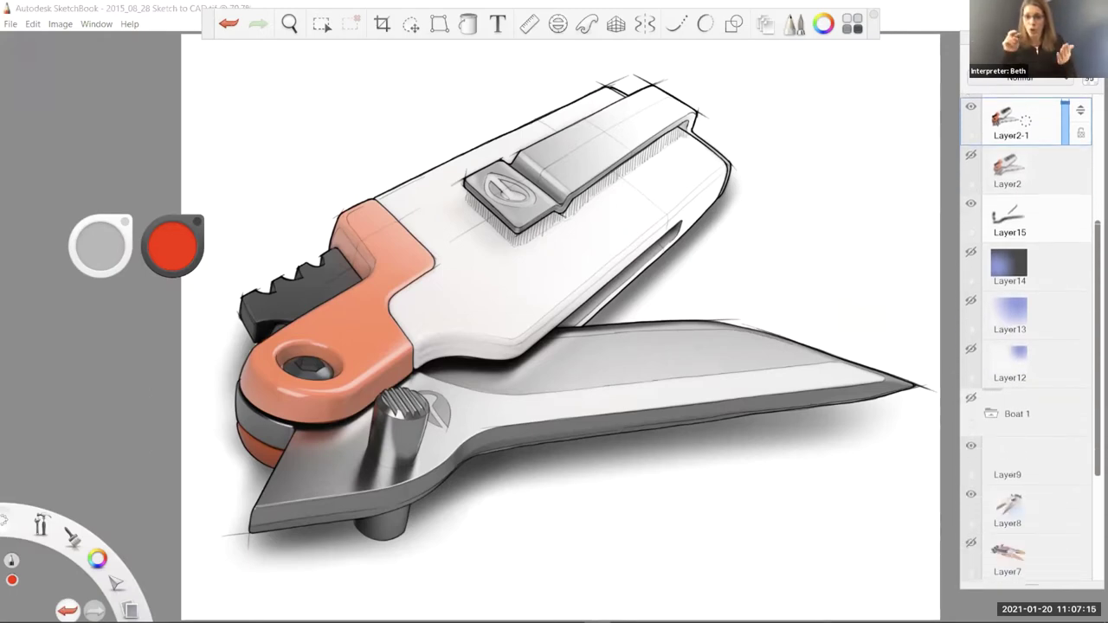
pyautogui.scroll(5, 1025, 337)
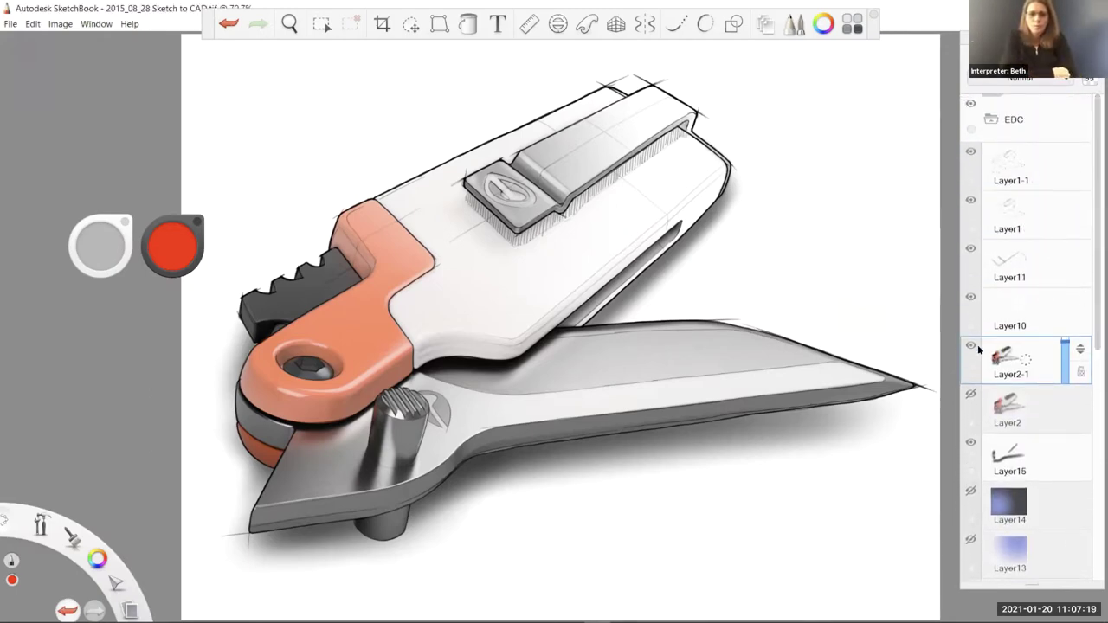
pyautogui.click(970, 443)
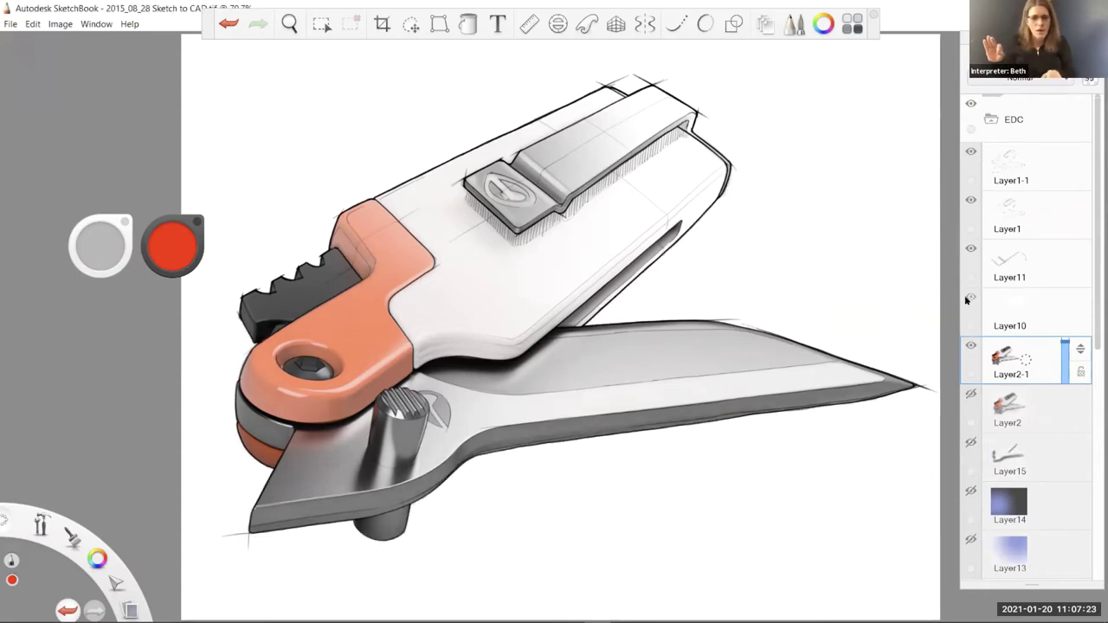
pyautogui.click(969, 298)
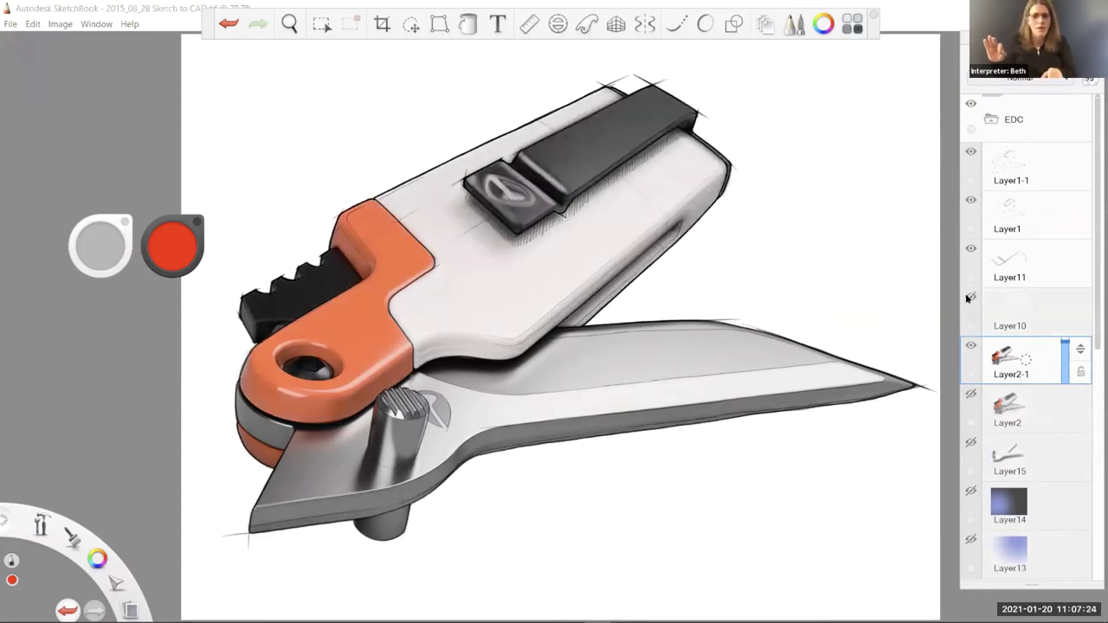
pyautogui.click(970, 249)
pyautogui.click(970, 200)
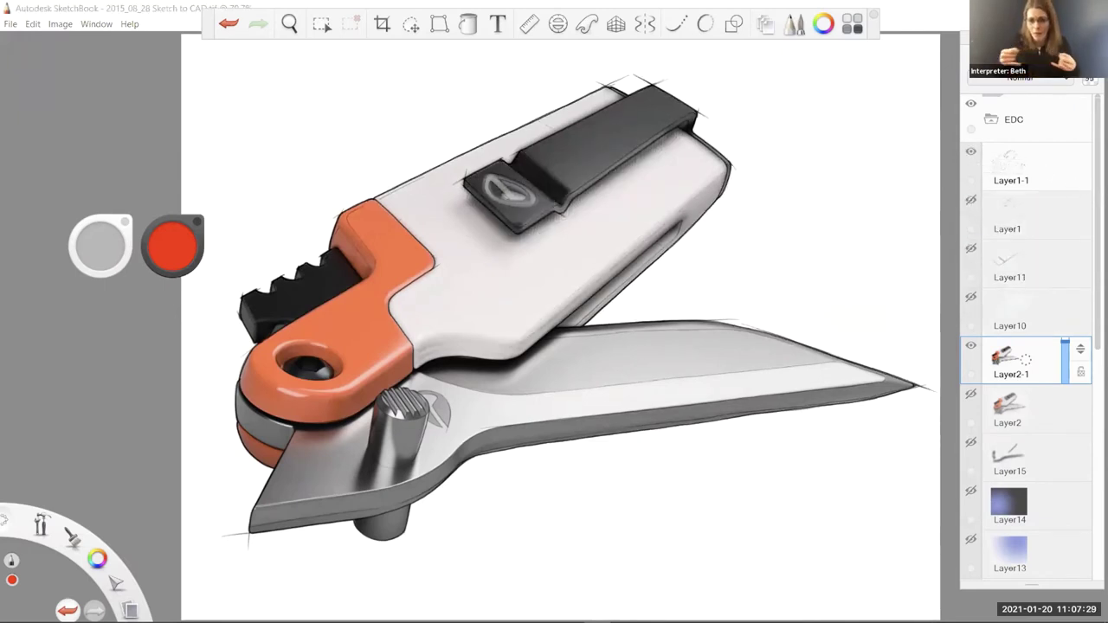
pyautogui.click(971, 153)
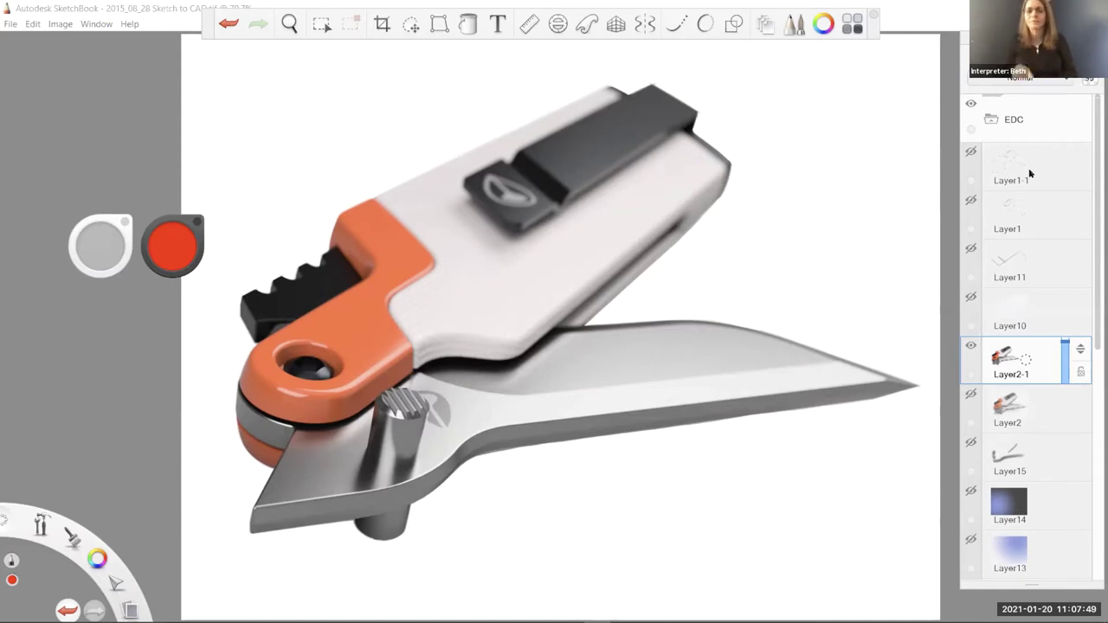
# Turn Layer1-1, Layer1, Layer11, Layer10 and Layer15 back on over the render
pyautogui.click(971, 152)
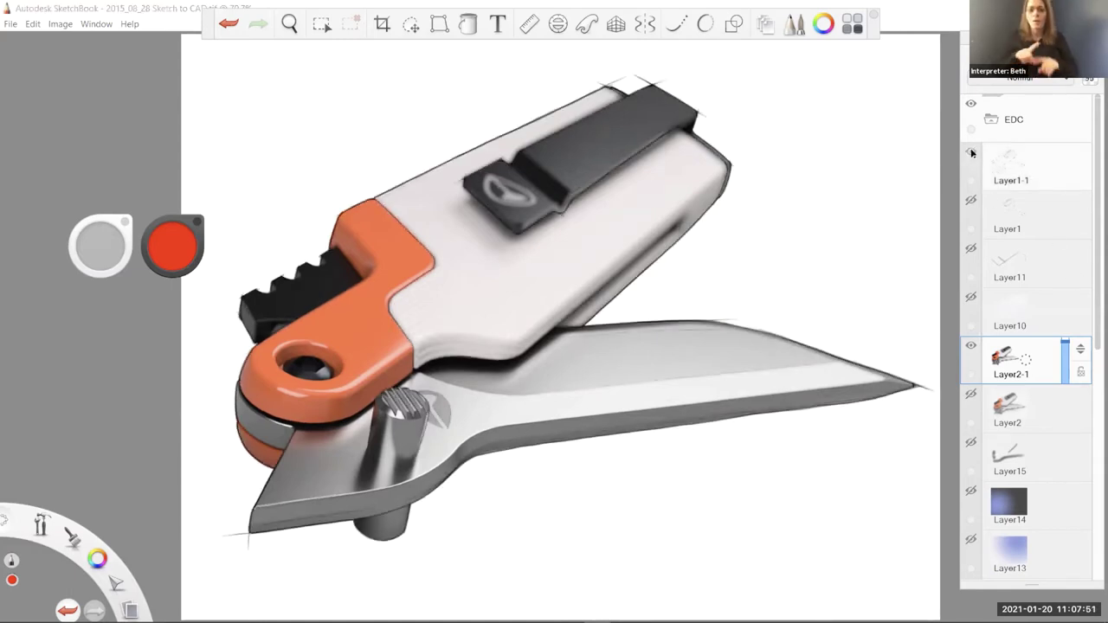
pyautogui.click(971, 199)
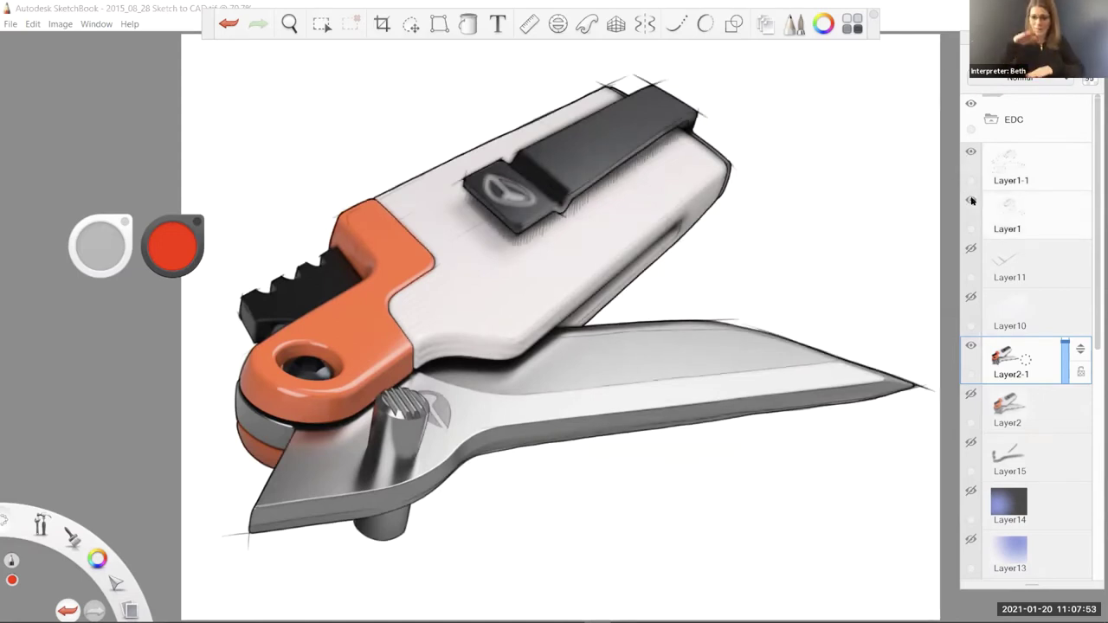
pyautogui.click(970, 249)
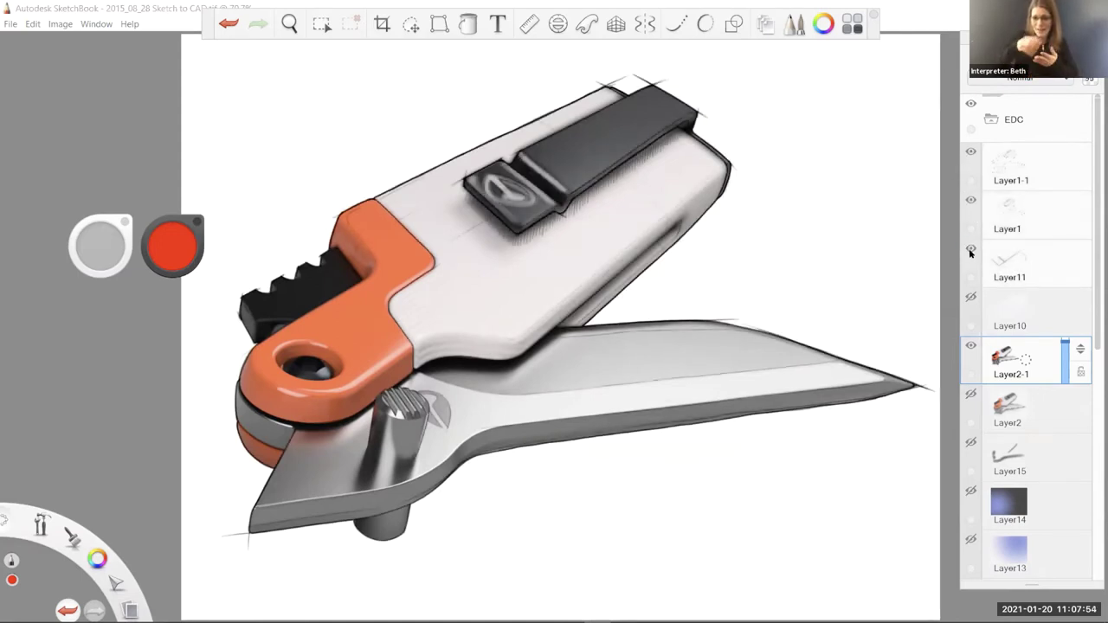
pyautogui.click(971, 299)
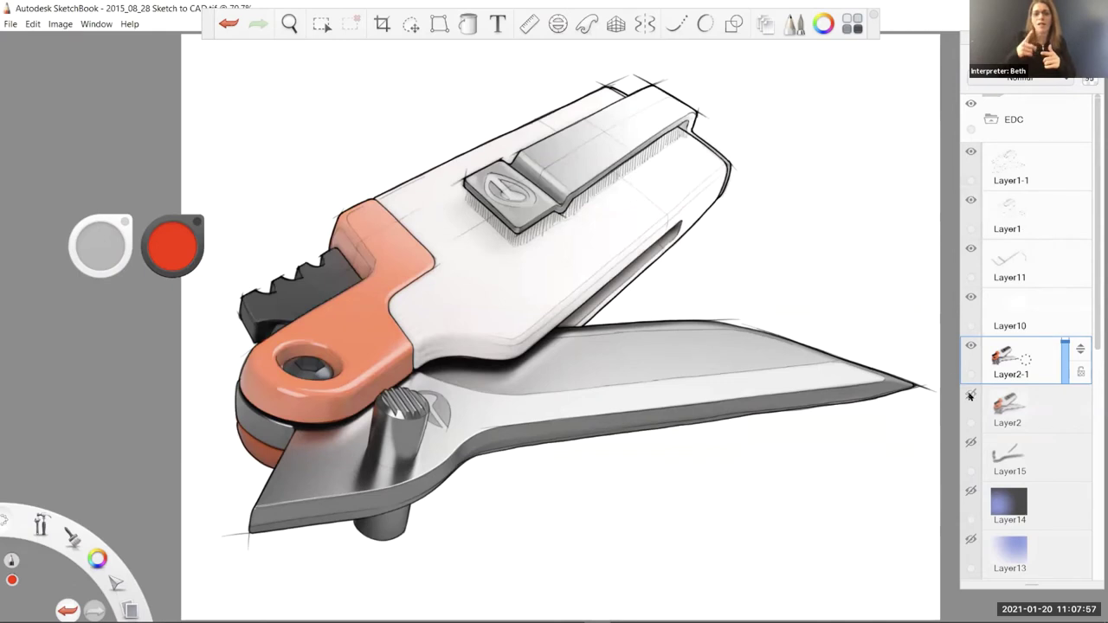
pyautogui.click(970, 443)
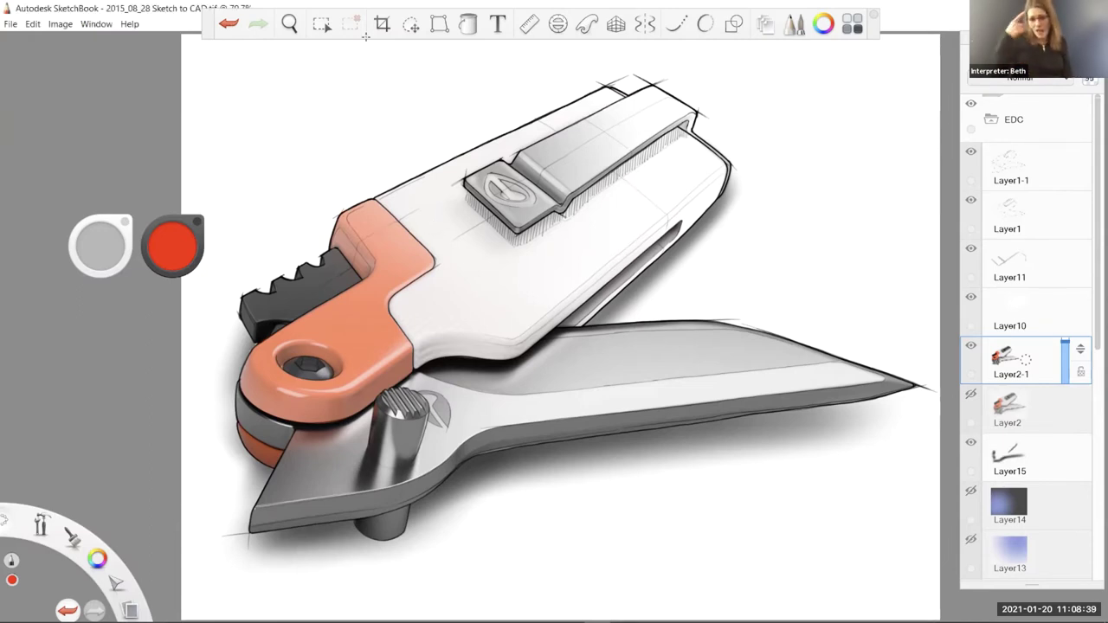
# Open '2016_01_05 X Wing Break Down Main' through File > Open without saving the knife sketch
pyautogui.click(10, 25)
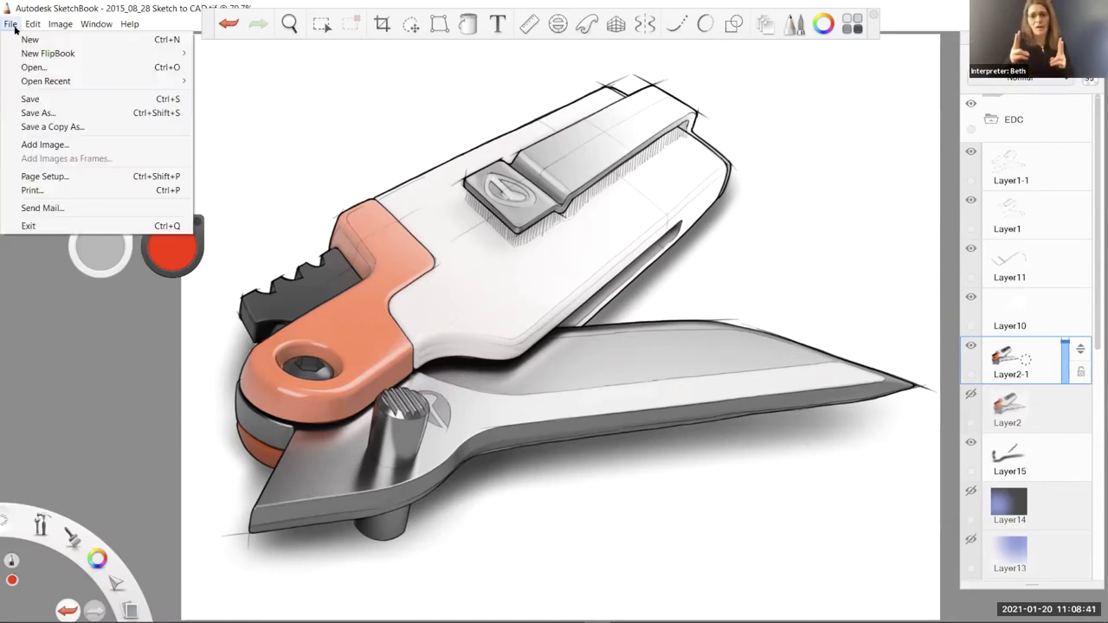
pyautogui.click(32, 69)
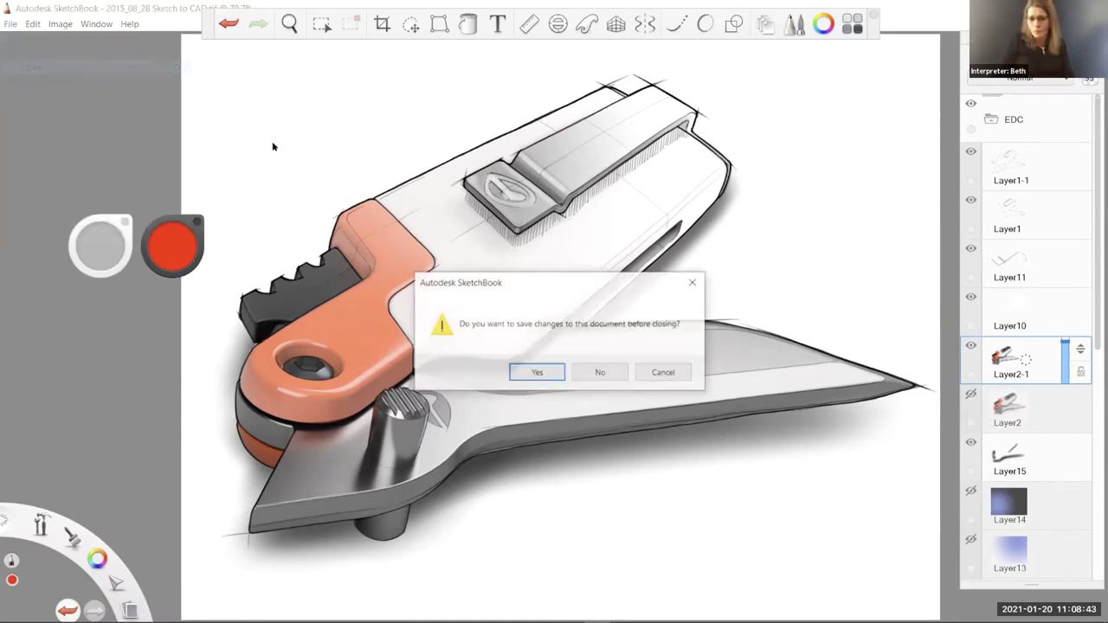
pyautogui.click(603, 374)
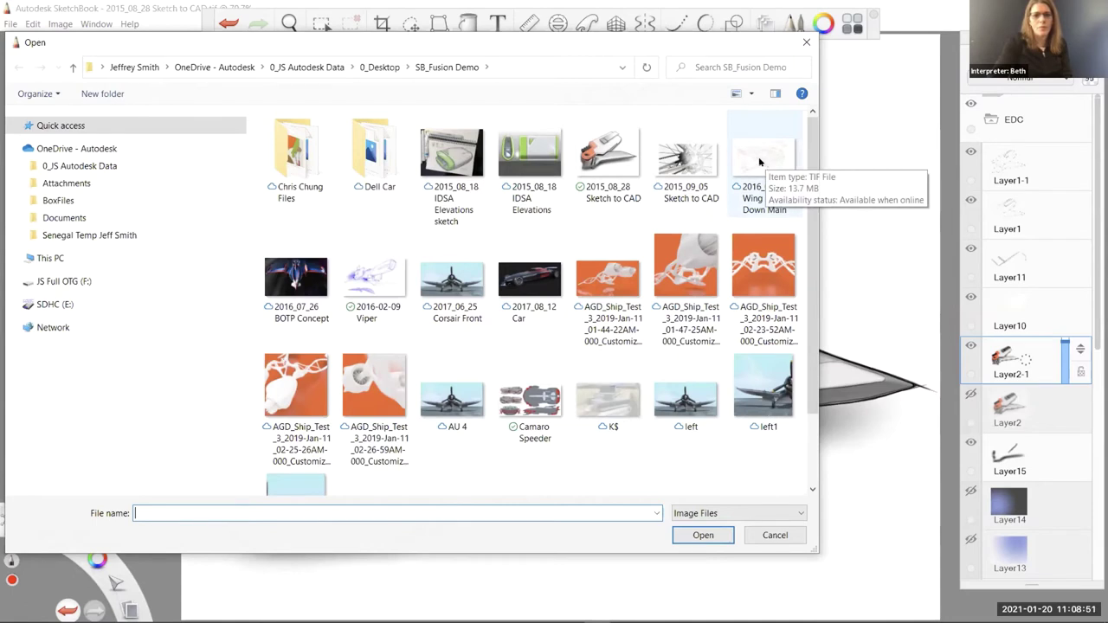
pyautogui.doubleClick(761, 164)
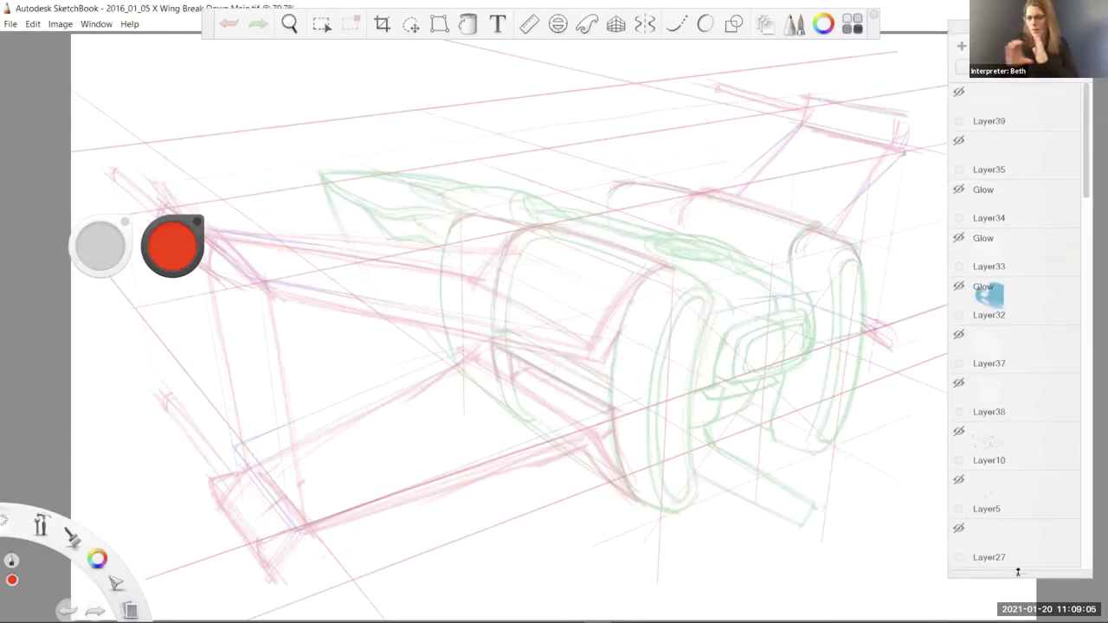
# Hide Layer6, Layer8, Layer9, Layer1 and Layer3, then show and select Layer2-1
pyautogui.moveTo(1018, 571); pyautogui.dragTo(1025, 606)
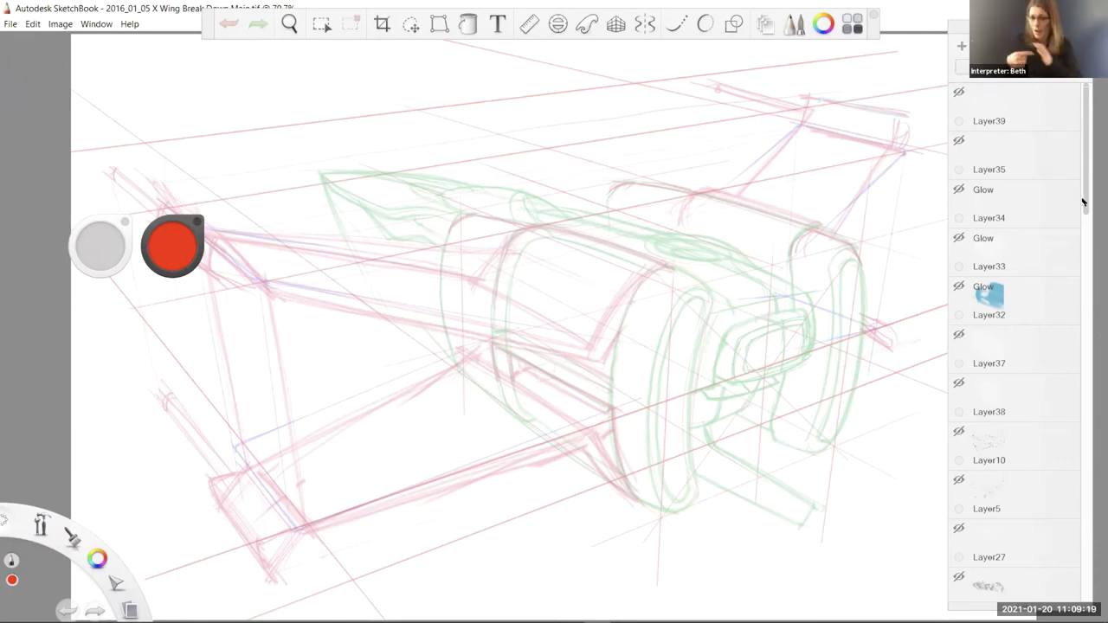
pyautogui.moveTo(1083, 200); pyautogui.dragTo(1084, 519)
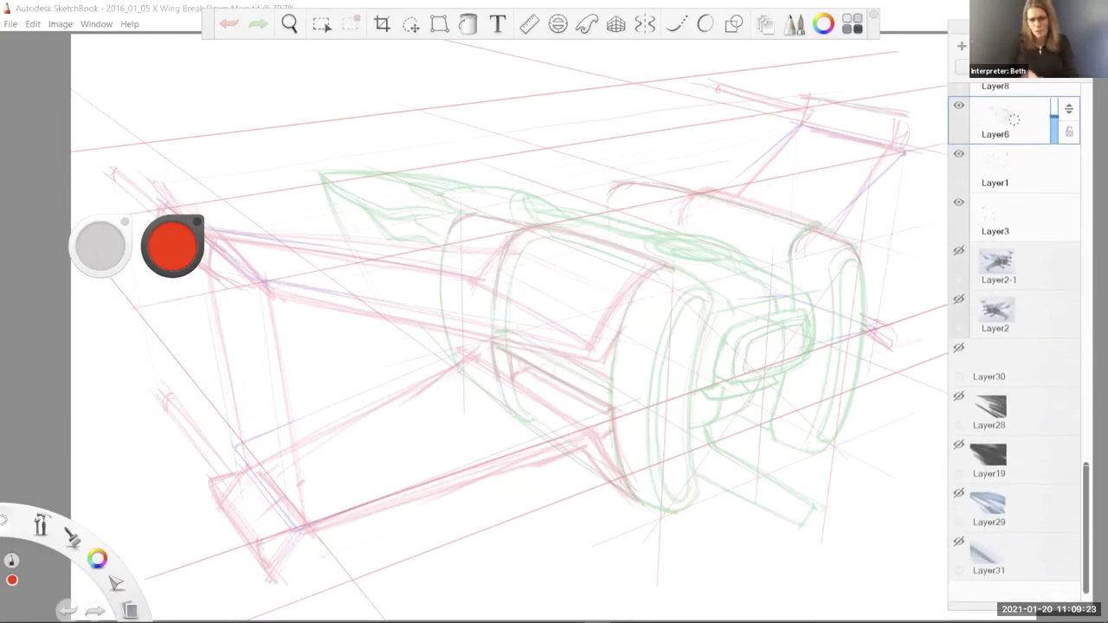
pyautogui.scroll(5, 1012, 346)
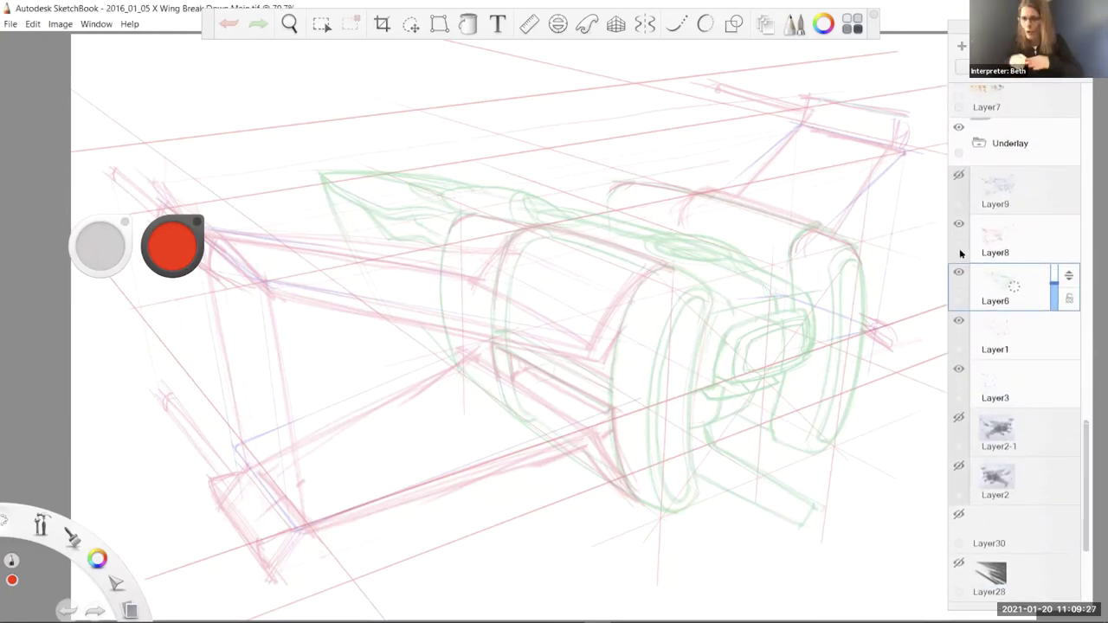
pyautogui.click(958, 272)
pyautogui.click(958, 223)
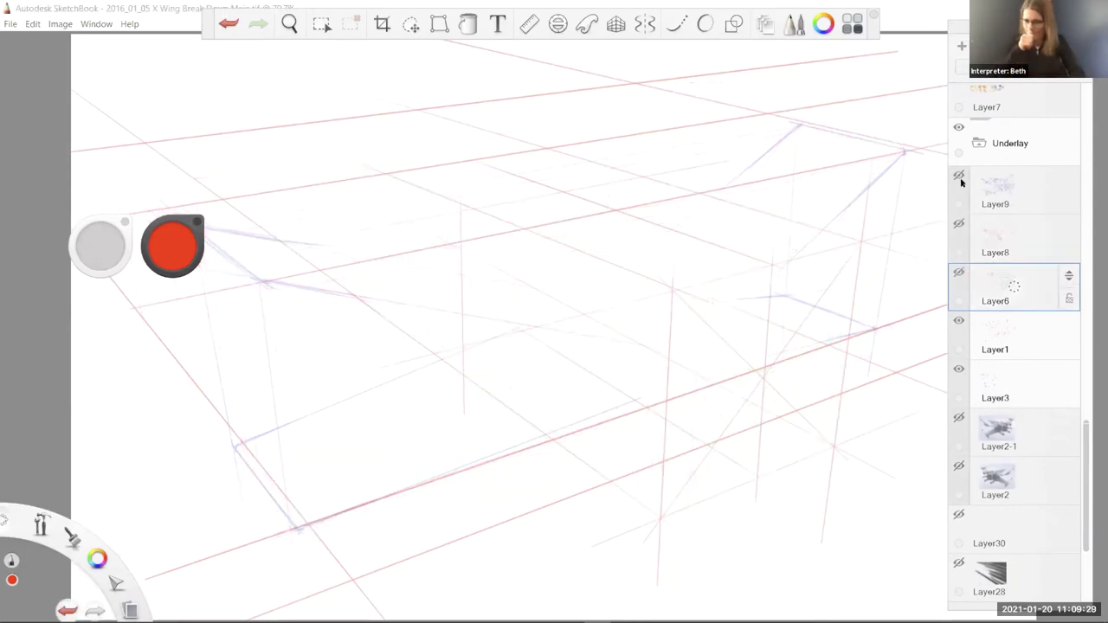
pyautogui.click(958, 175)
pyautogui.click(958, 175)
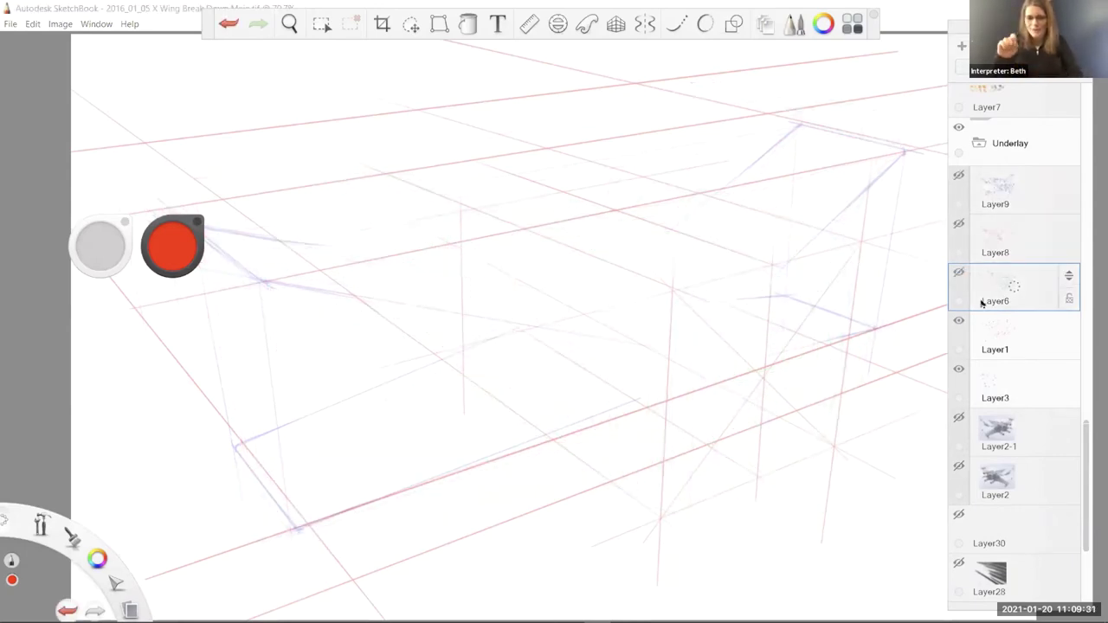
pyautogui.click(957, 320)
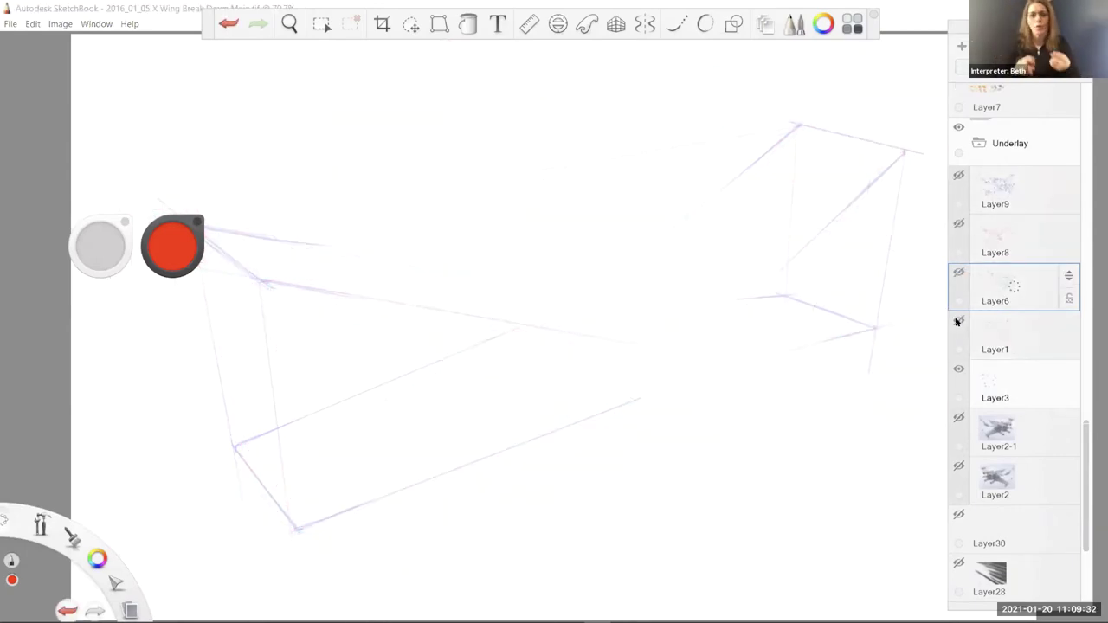
pyautogui.click(957, 369)
pyautogui.click(958, 418)
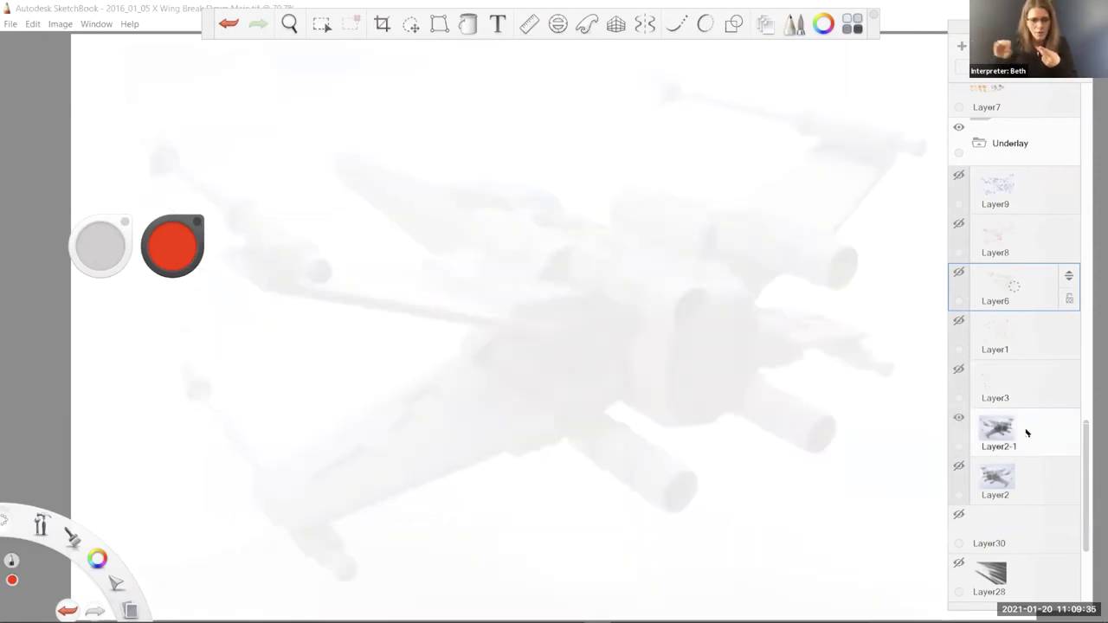
pyautogui.click(1030, 432)
# Raise Layer2-1's opacity to 72% and compare it with the mirrored Layer2 render
pyautogui.moveTo(1053, 445); pyautogui.dragTo(1017, 365)
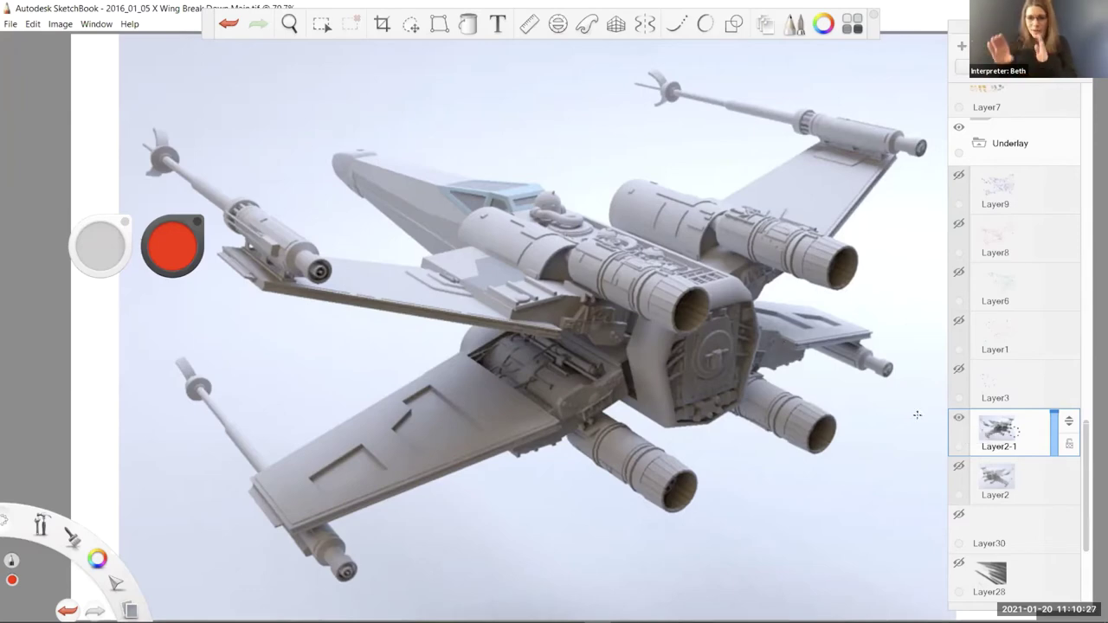
pyautogui.click(958, 418)
pyautogui.click(958, 465)
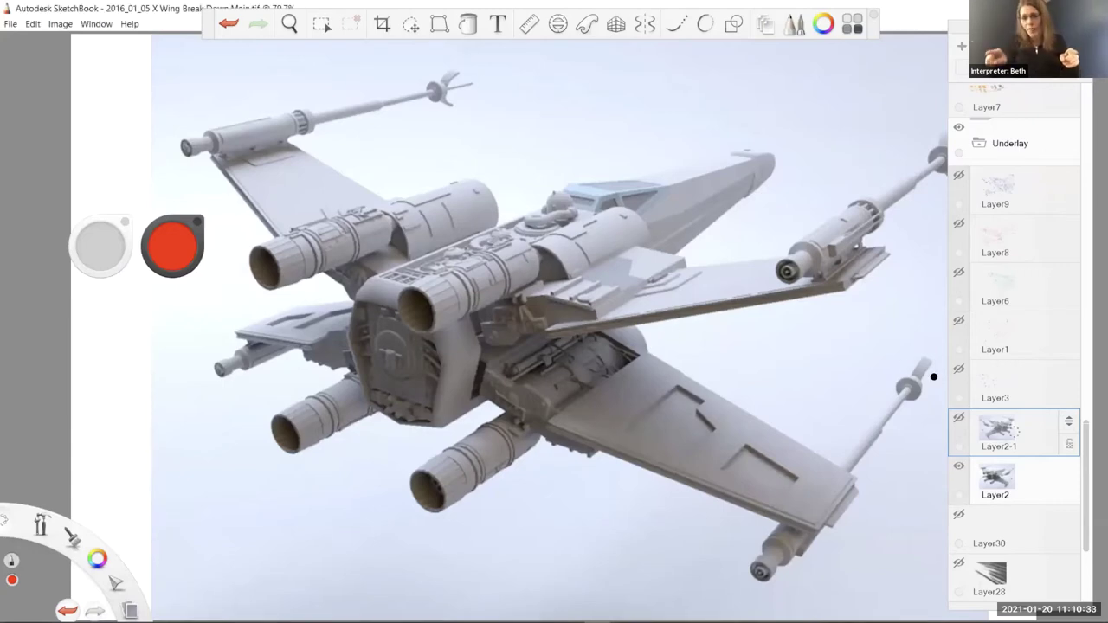
pyautogui.click(957, 419)
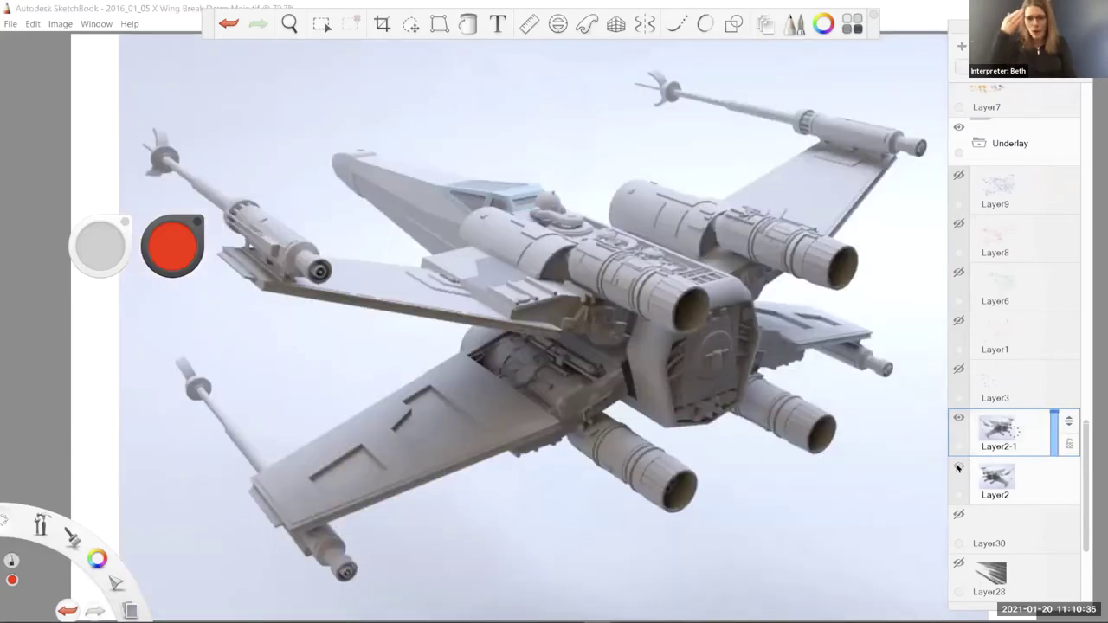
pyautogui.click(957, 467)
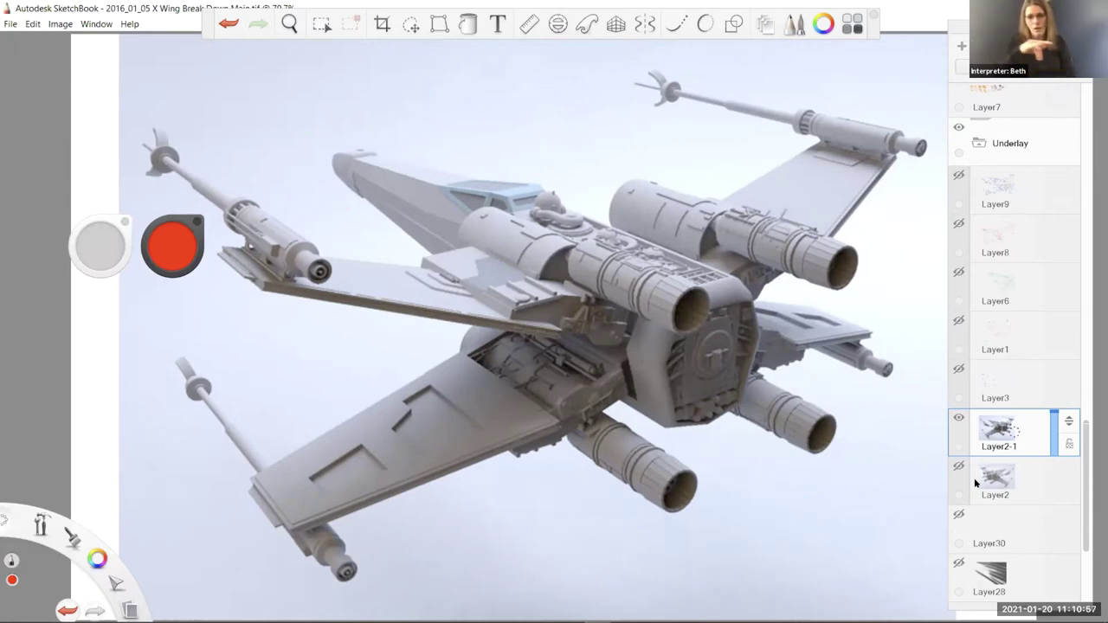
# Compare the two renders again, leaving Layer2-1 visible and Layer2 hidden
pyautogui.click(958, 418)
pyautogui.click(957, 466)
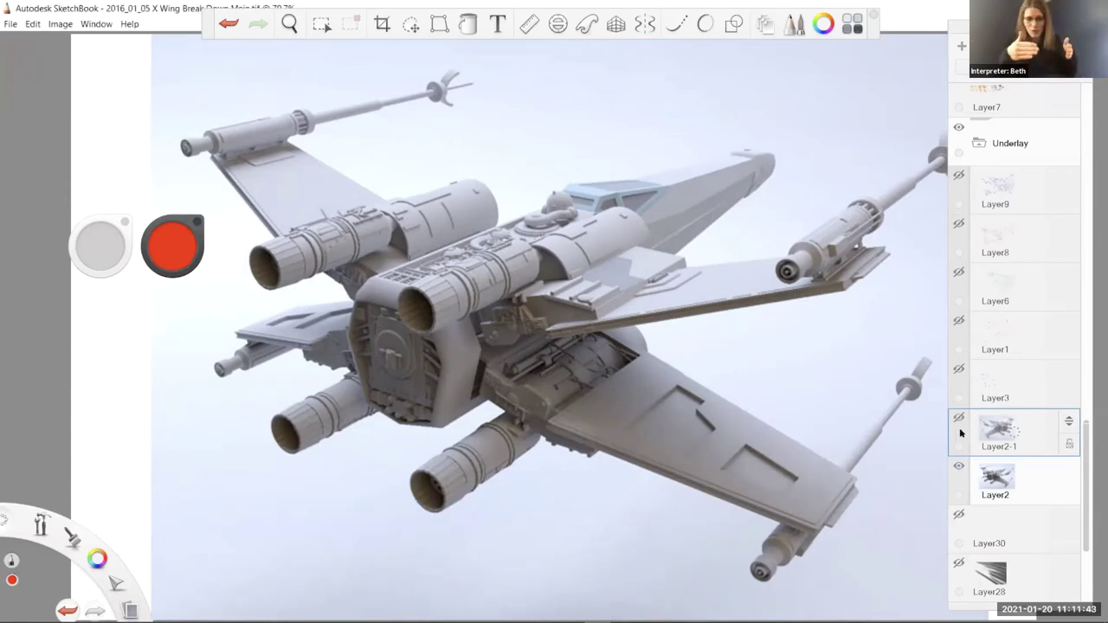
pyautogui.click(958, 467)
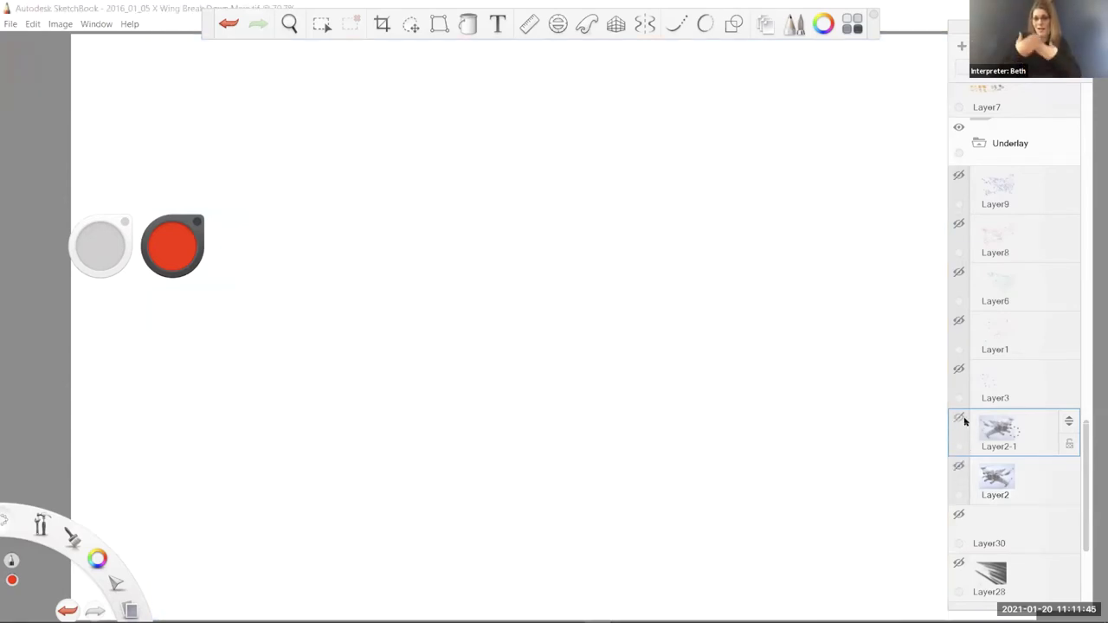
pyautogui.click(961, 420)
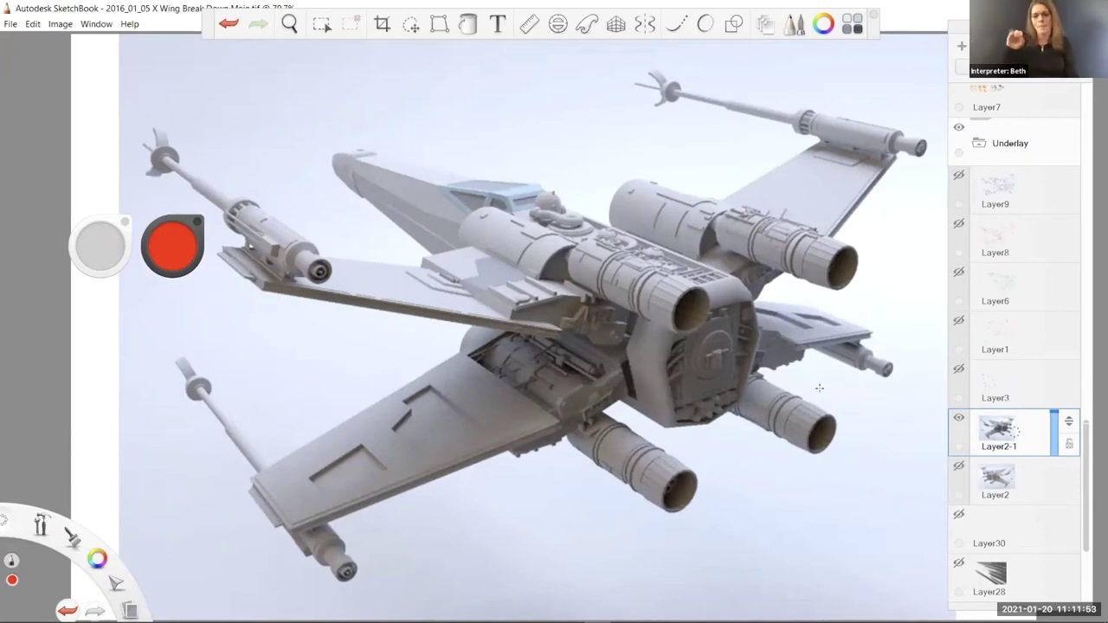
# Show Layer3 and Layer1, set Layer1 to 93% and Layer3 to full opacity, and fade Layer2-1 to about 18%
pyautogui.click(958, 369)
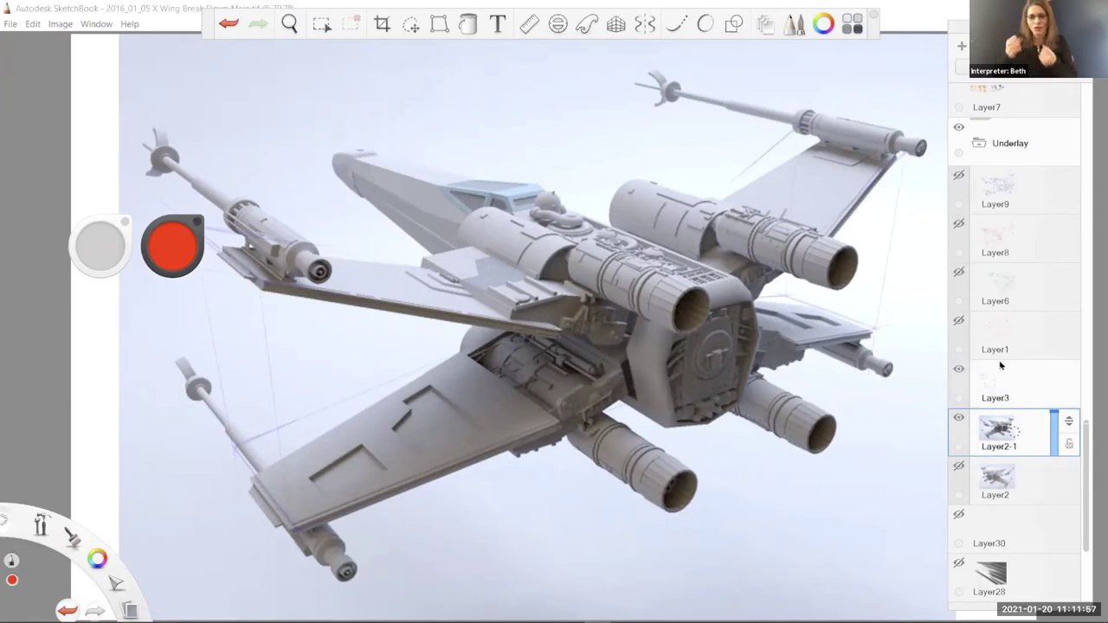
pyautogui.moveTo(1056, 415); pyautogui.dragTo(1052, 450)
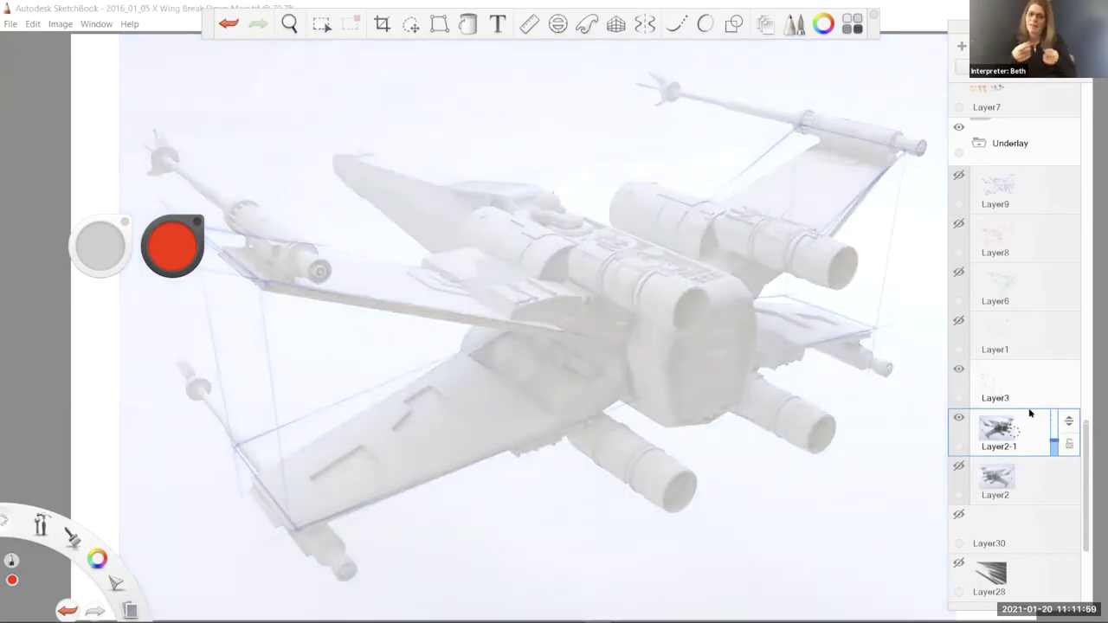
pyautogui.click(958, 321)
pyautogui.click(1021, 344)
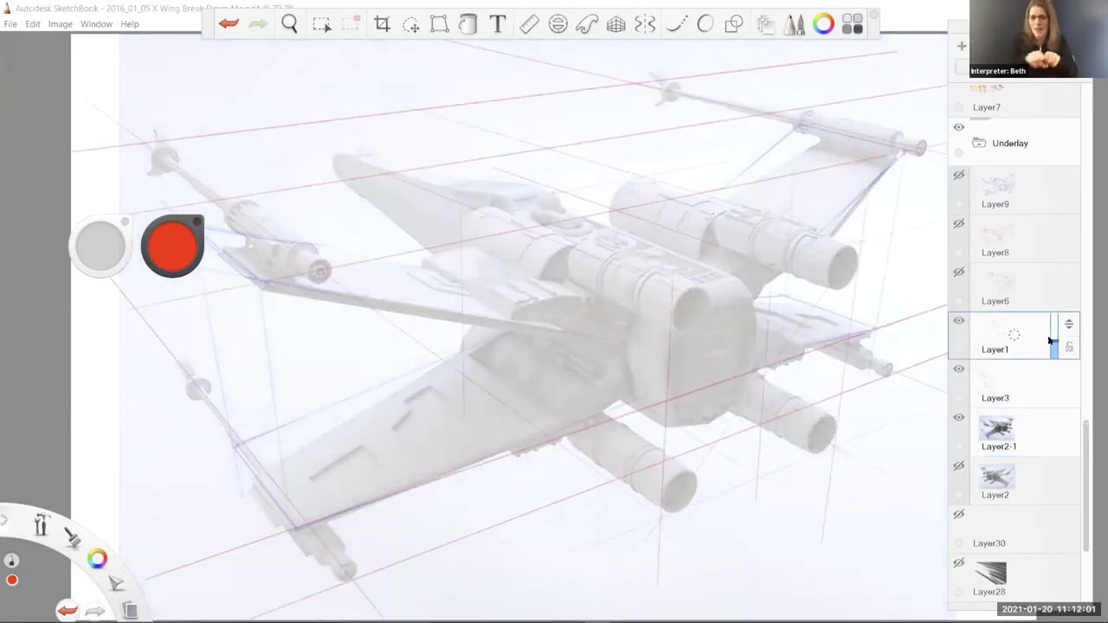
pyautogui.moveTo(1056, 334); pyautogui.dragTo(1048, 317)
pyautogui.click(1044, 386)
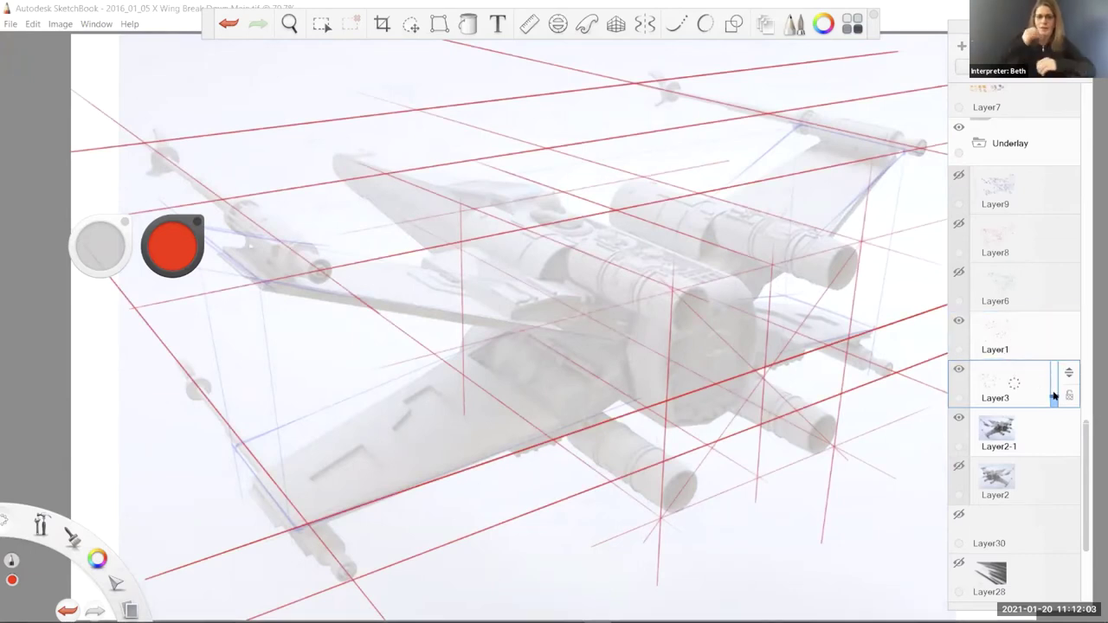
pyautogui.moveTo(1055, 394); pyautogui.dragTo(1050, 347)
pyautogui.click(1038, 434)
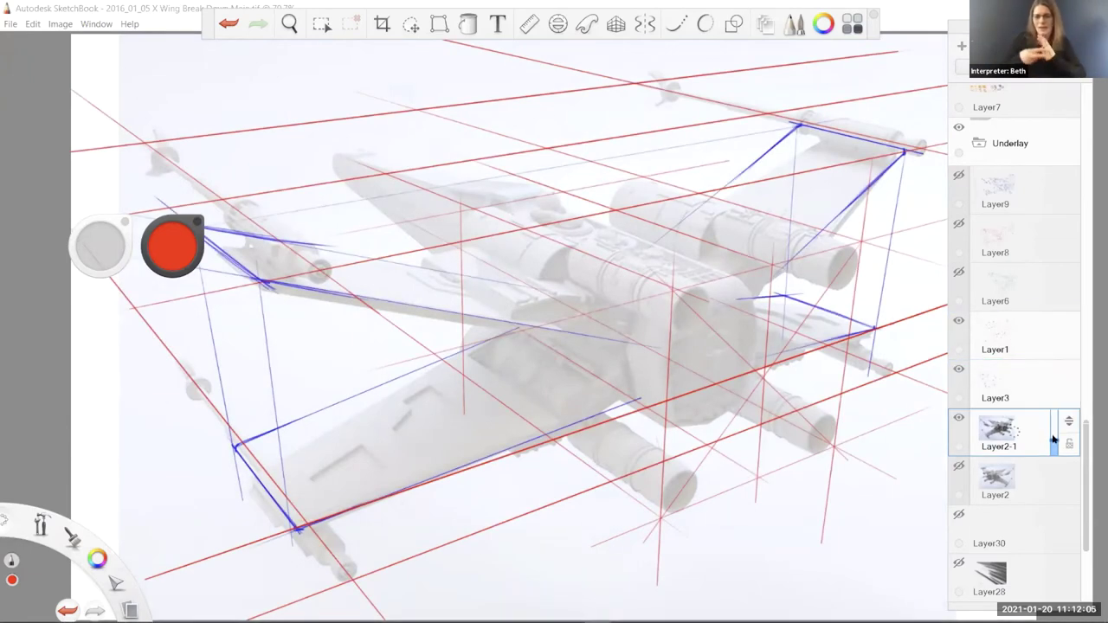
pyautogui.moveTo(1054, 440); pyautogui.dragTo(1054, 453)
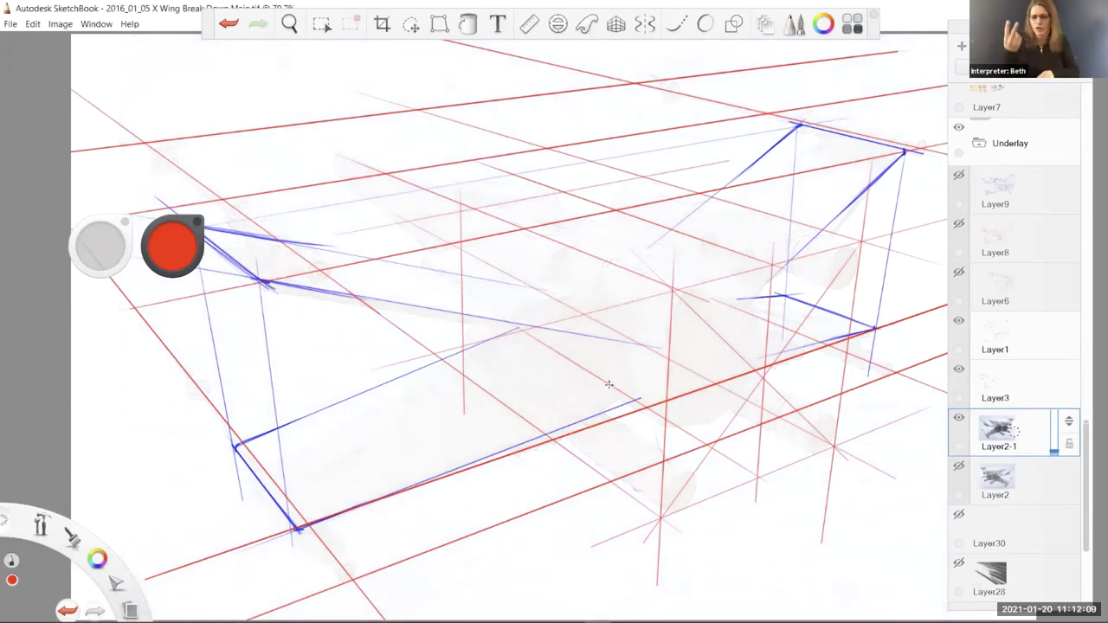
# Pan the canvas left to uncover the blue lines on the drawing's left side
pyautogui.press('space')
pyautogui.moveTo(603, 376)
pyautogui.mouseDown()
pyautogui.moveTo(536, 347)
pyautogui.moveTo(544, 324)
pyautogui.moveTo(570, 331)
pyautogui.moveTo(553, 329)
pyautogui.mouseUp()
pyautogui.moveTo(198, 234); pyautogui.dragTo(133, 58)
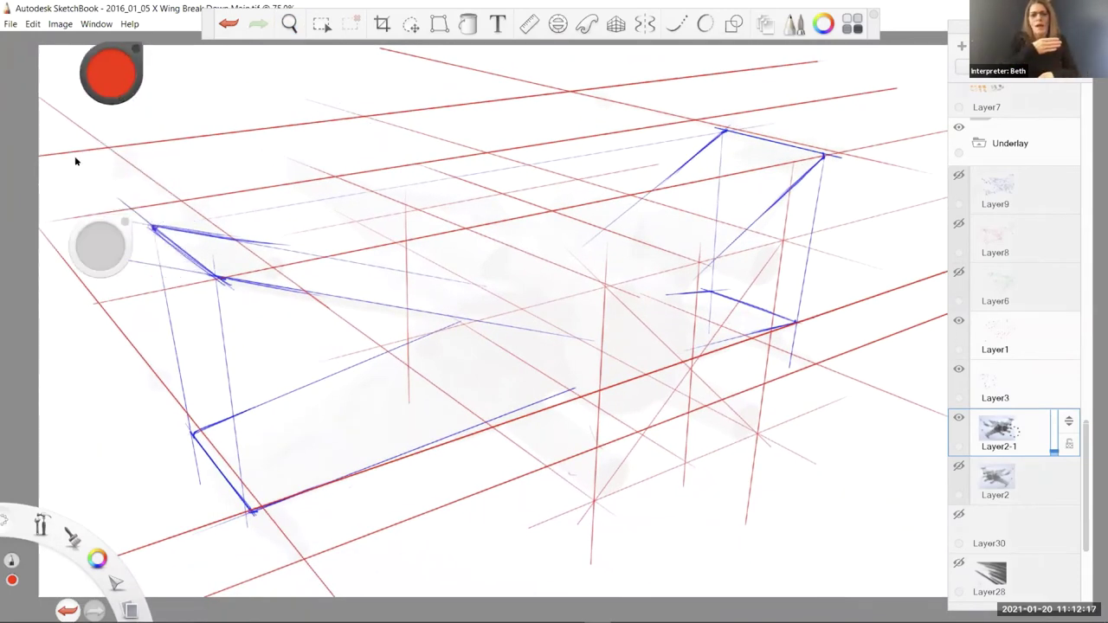
pyautogui.moveTo(111, 245); pyautogui.dragTo(65, 71)
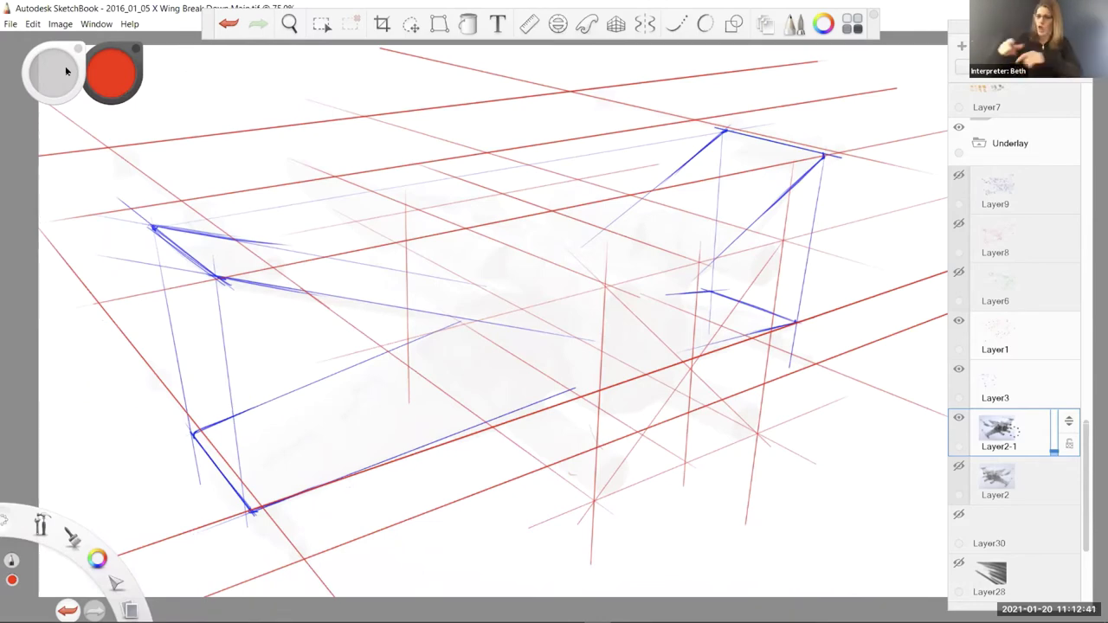
# Show Layer6's green sketch at 63% opacity and Layer8's pink sketch at 87%
pyautogui.click(958, 273)
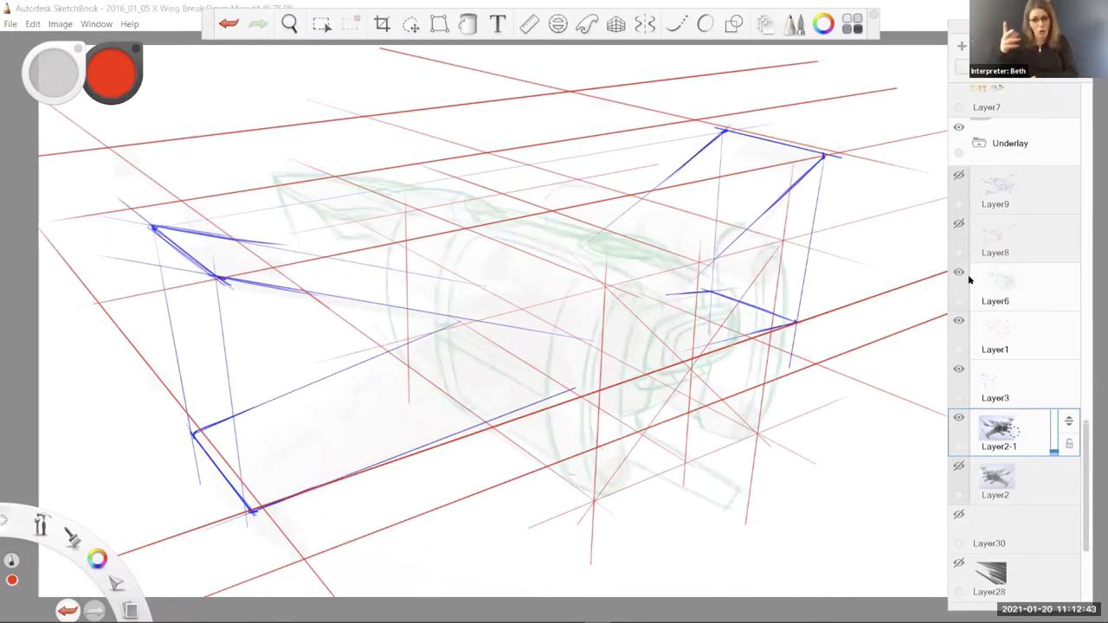
pyautogui.click(1004, 284)
pyautogui.moveTo(1051, 286); pyautogui.dragTo(1057, 250)
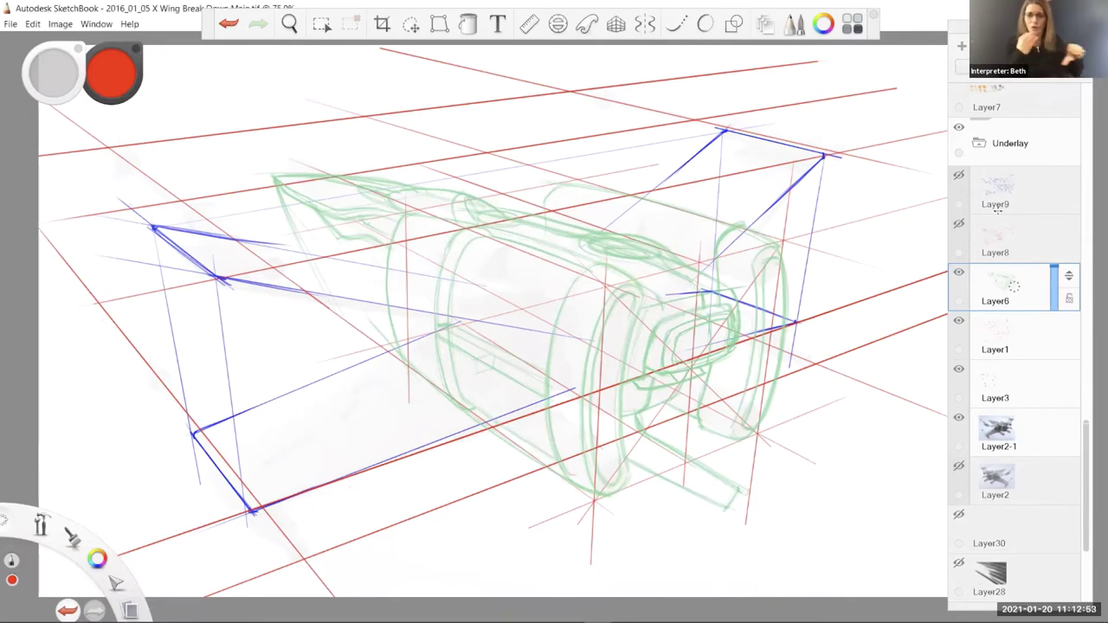
pyautogui.click(958, 225)
pyautogui.click(1007, 235)
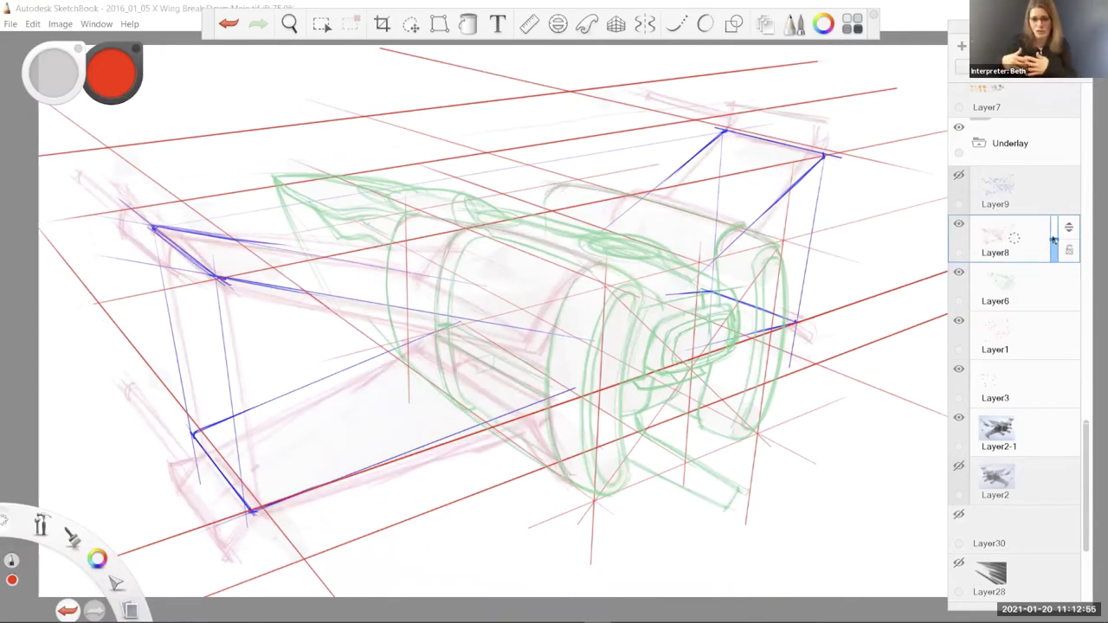
pyautogui.moveTo(1052, 242); pyautogui.dragTo(1054, 207)
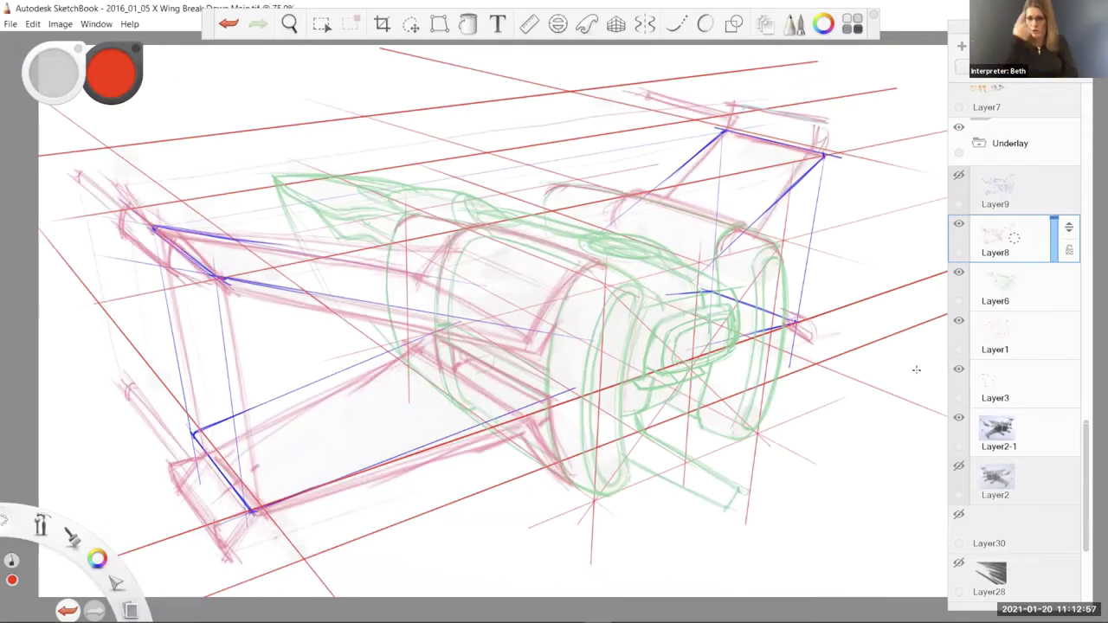
# Hide the X-wing reference on Layer2-1, Layer3's blue construction lines and Layer1's red grid
pyautogui.click(956, 418)
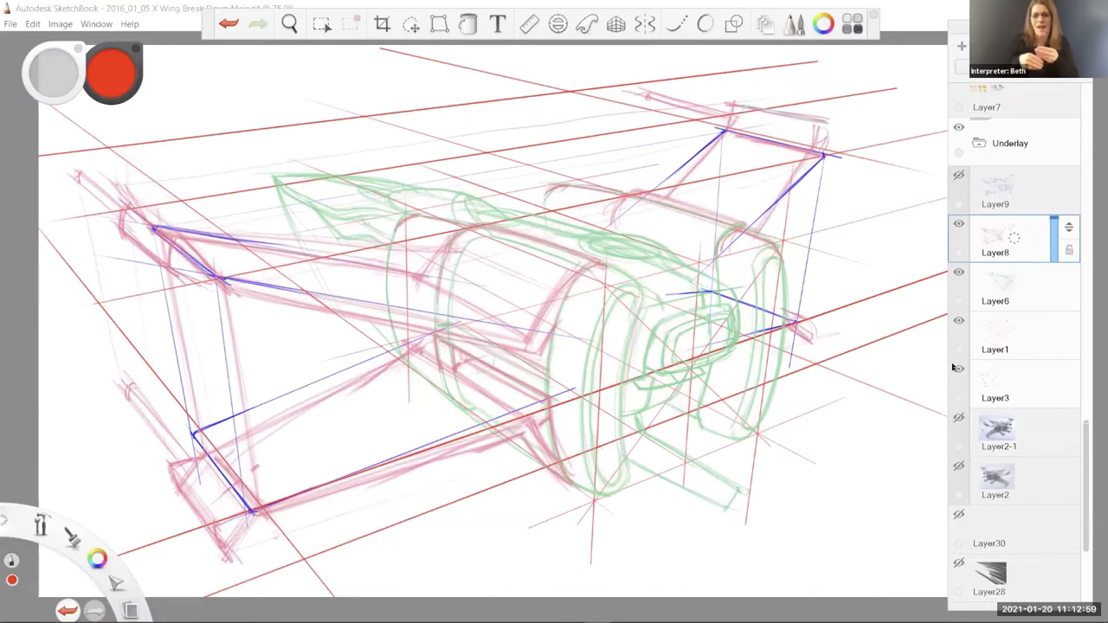
pyautogui.click(958, 369)
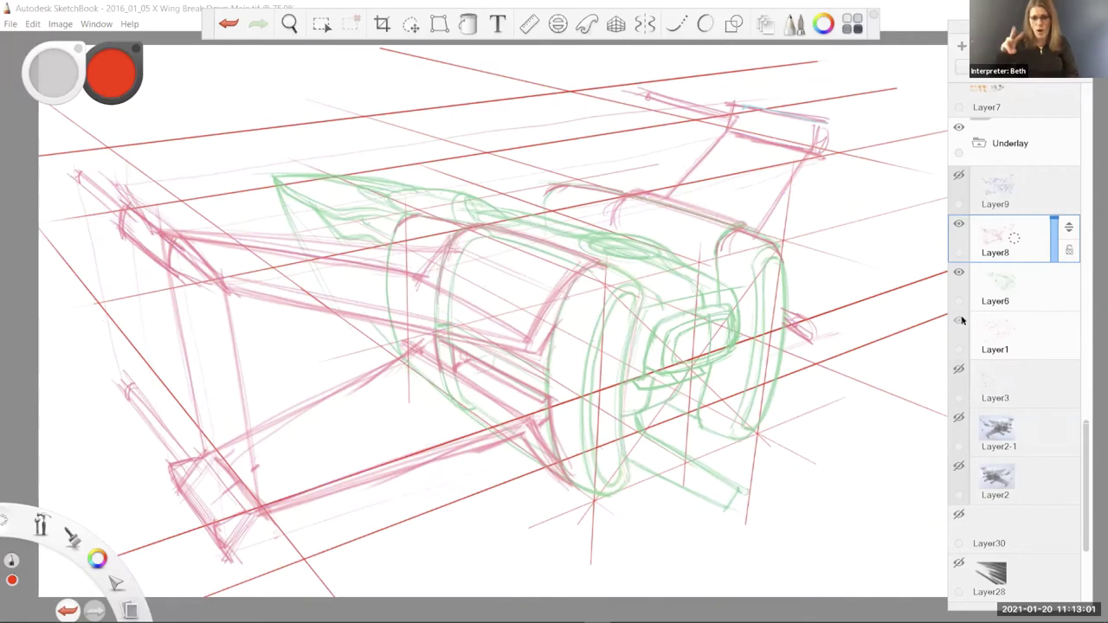
pyautogui.click(958, 321)
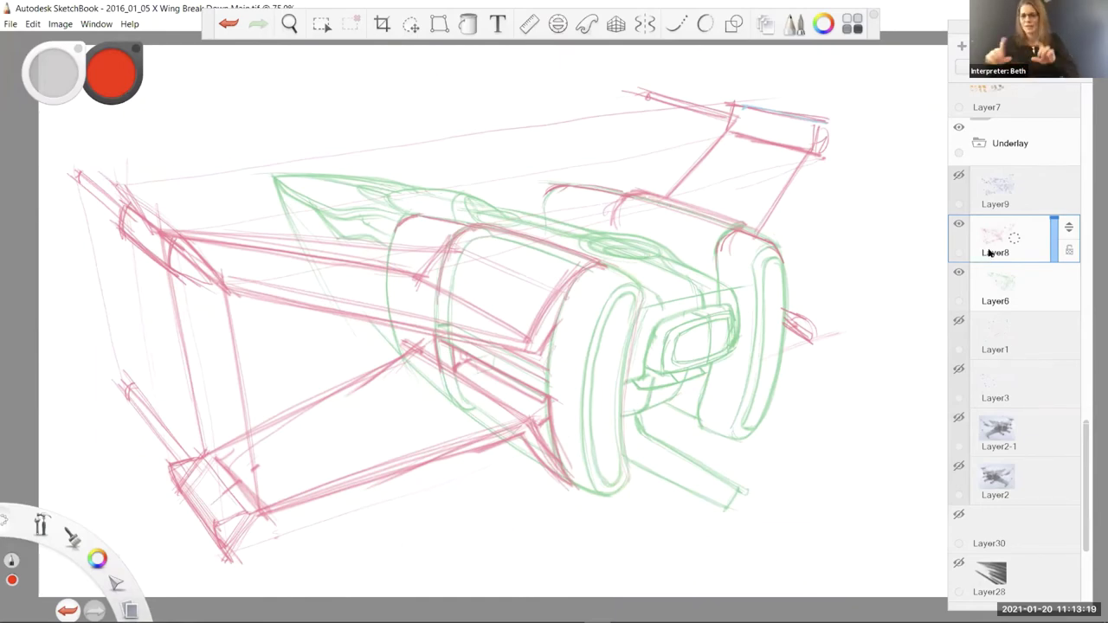
# Show Layer9's blue line work at 58% opacity and hide Layer8's pink sketch
pyautogui.click(957, 174)
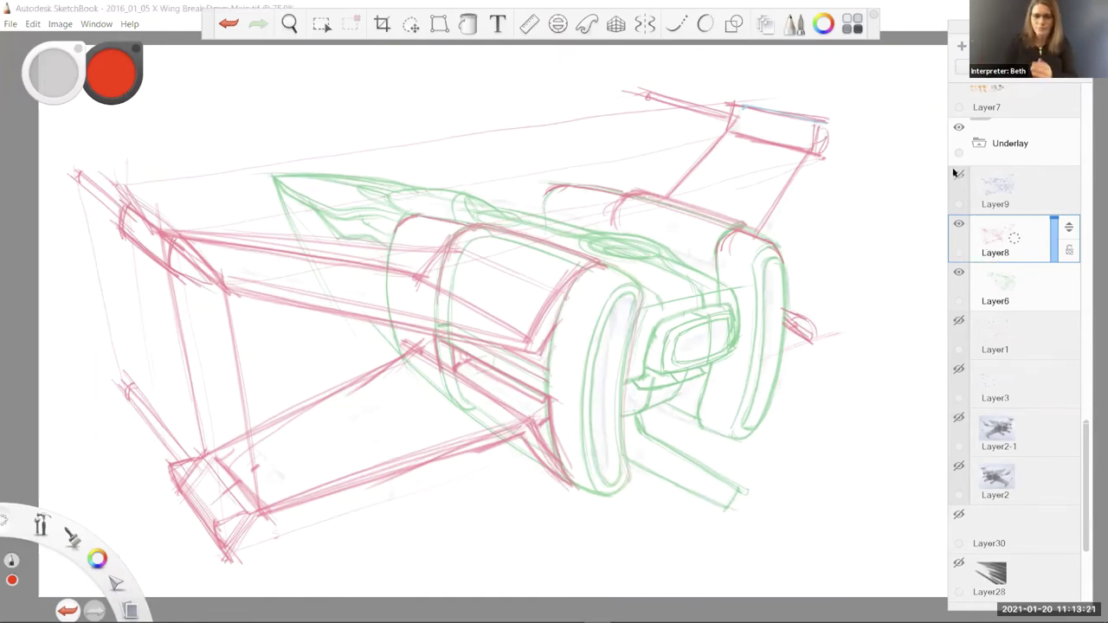
pyautogui.click(1011, 190)
pyautogui.moveTo(1053, 205); pyautogui.dragTo(1055, 156)
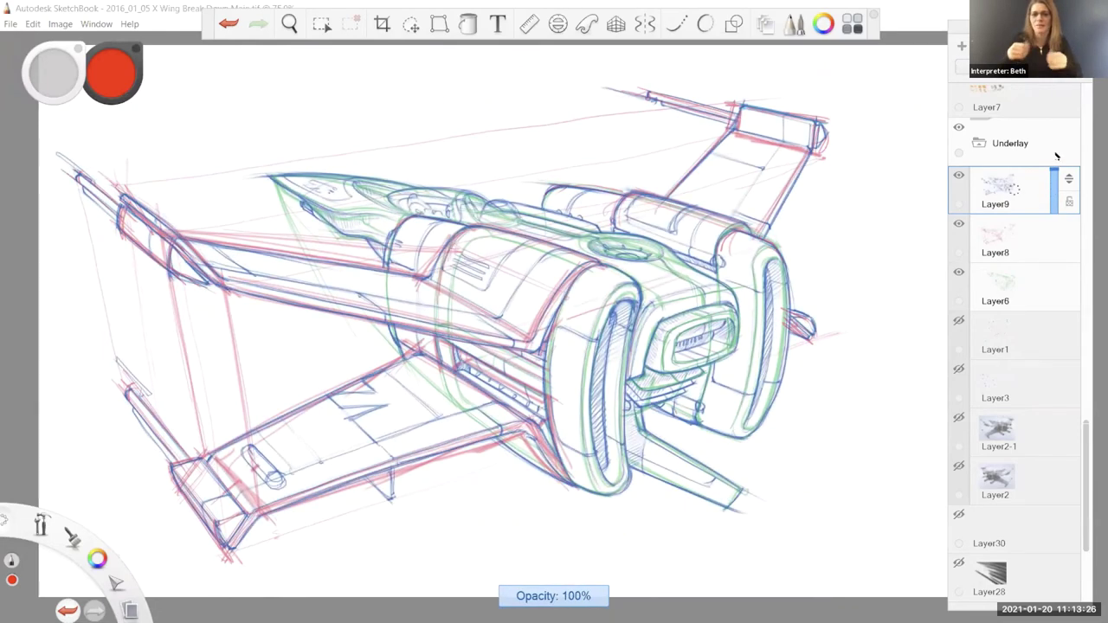
pyautogui.click(959, 225)
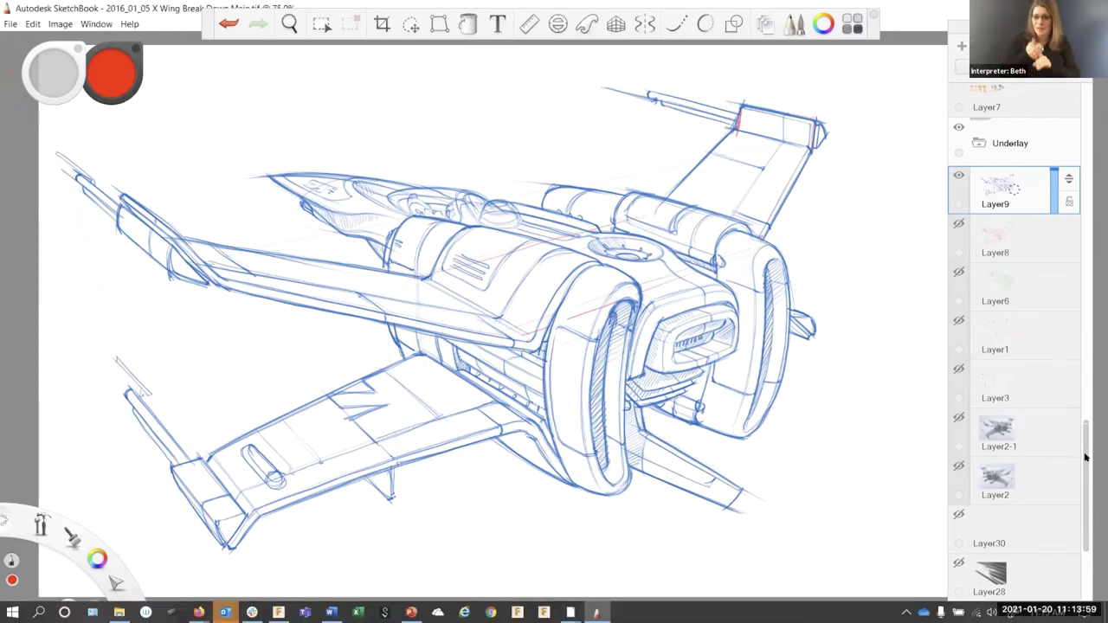
# Turn on Layer10's darker ship linework and Layer5's extra wing detail lines
pyautogui.moveTo(1083, 462); pyautogui.dragTo(1082, 121)
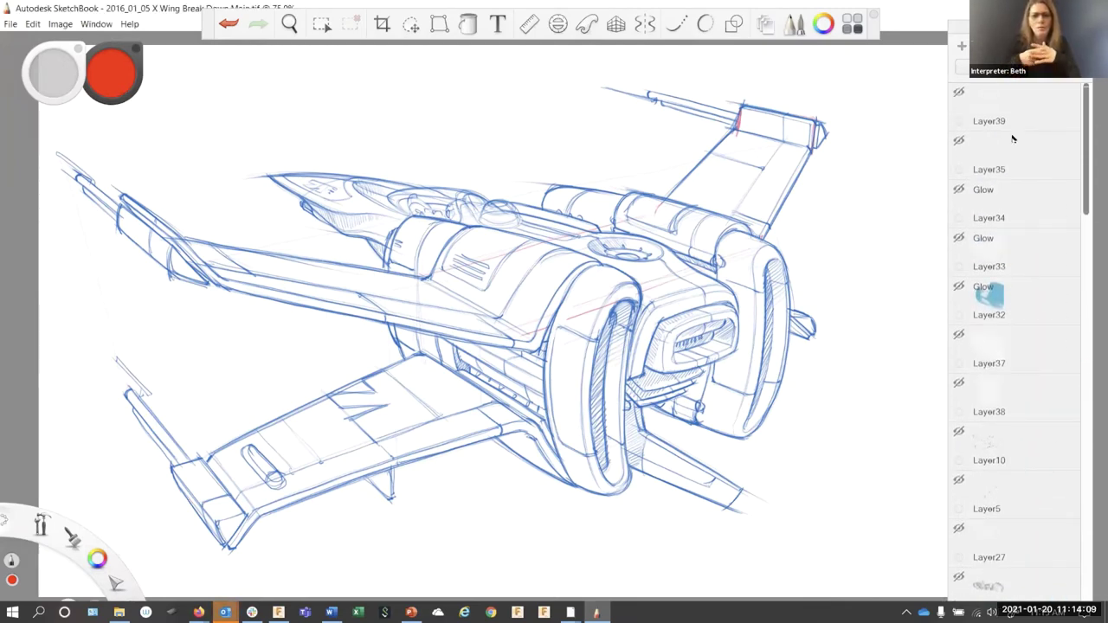
pyautogui.click(956, 430)
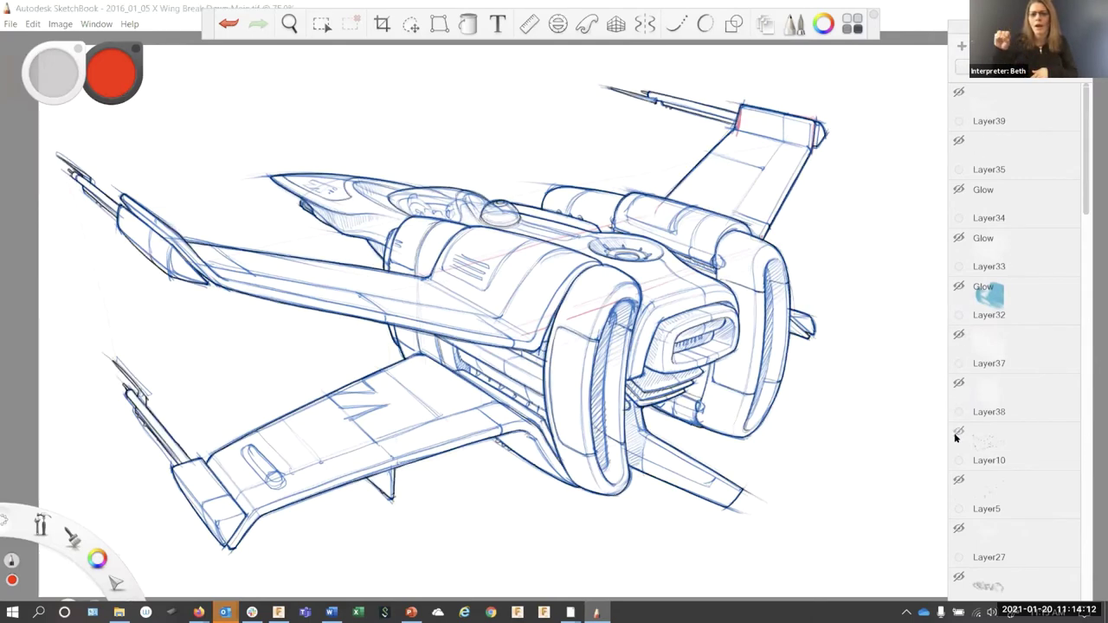
pyautogui.click(956, 481)
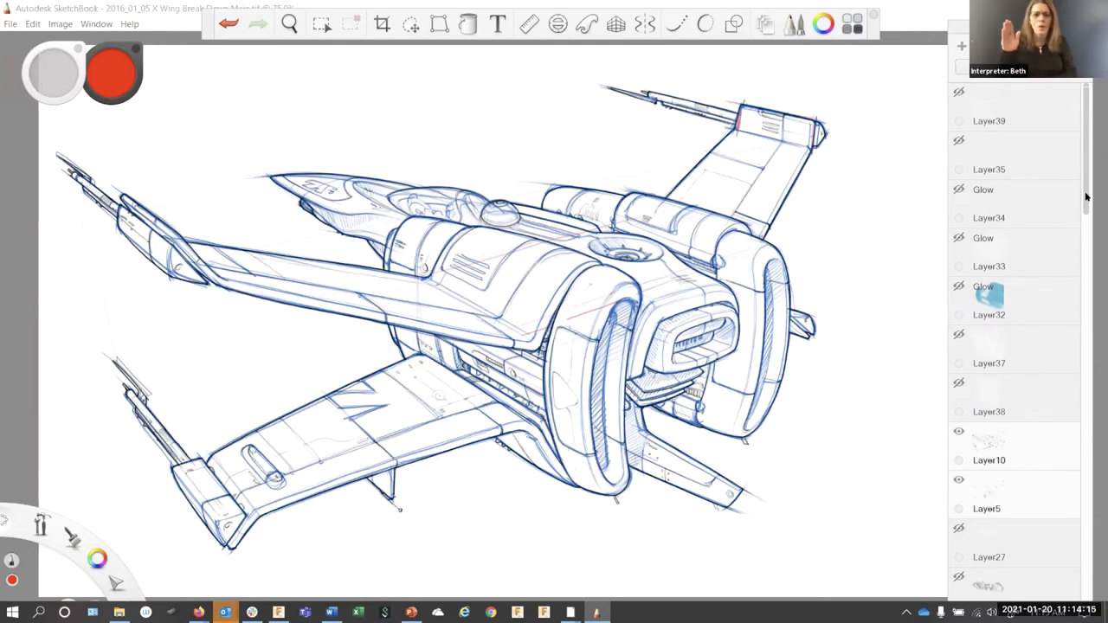
pyautogui.scroll(-1, 1083, 192)
pyautogui.scroll(-10, 1017, 338)
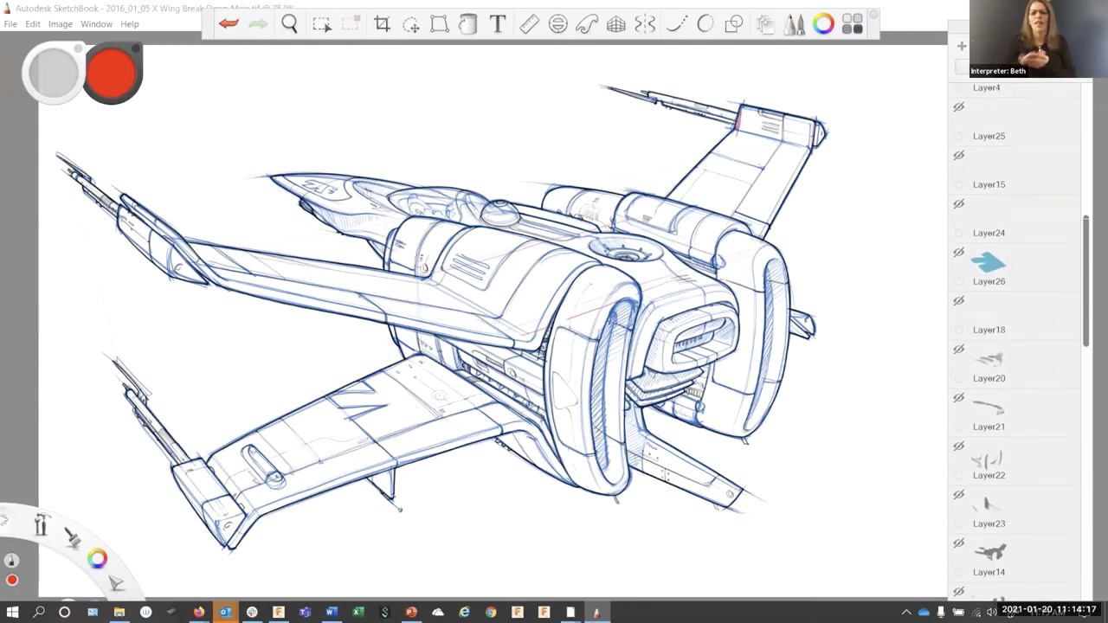
pyautogui.scroll(-8, 957, 414)
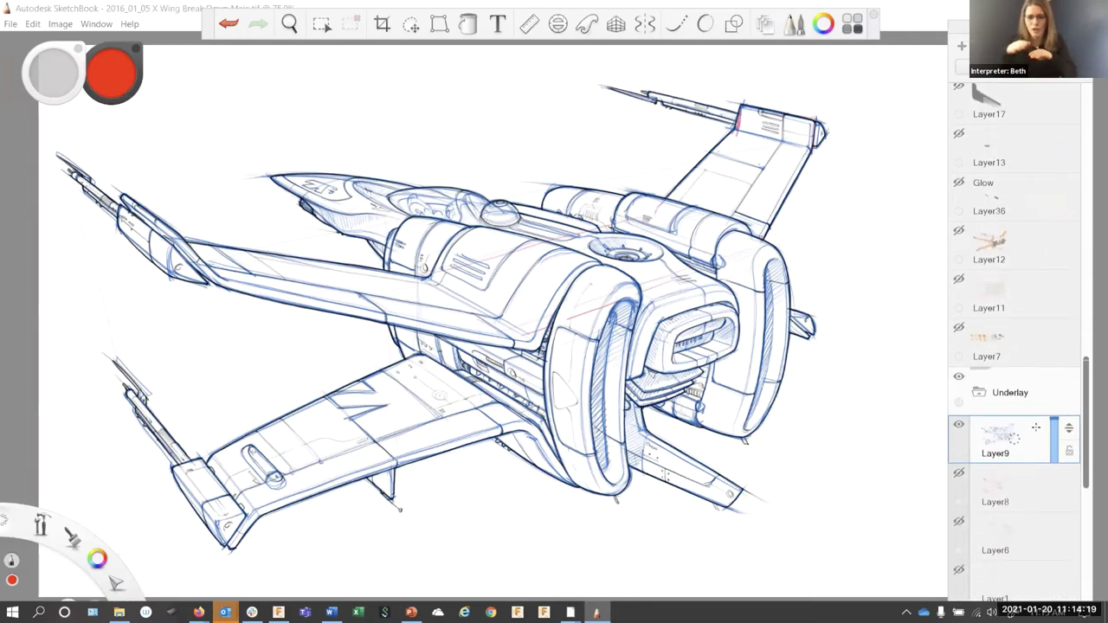
# Toggle Layer9's blue sketch off, on and off again, leaving only the black linework
pyautogui.click(957, 413)
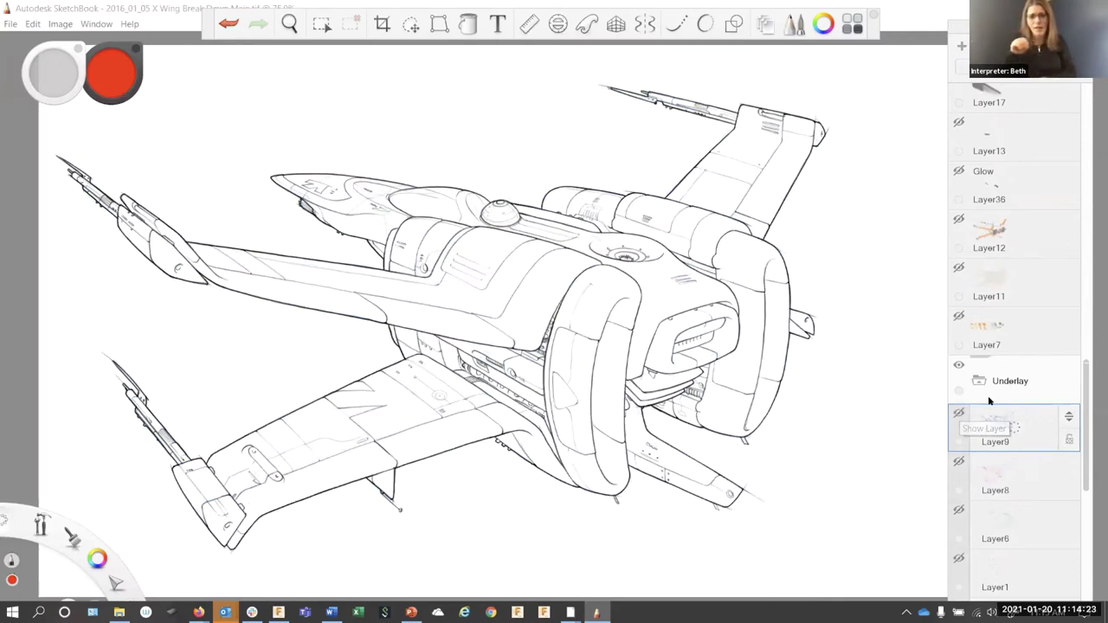
pyautogui.click(957, 414)
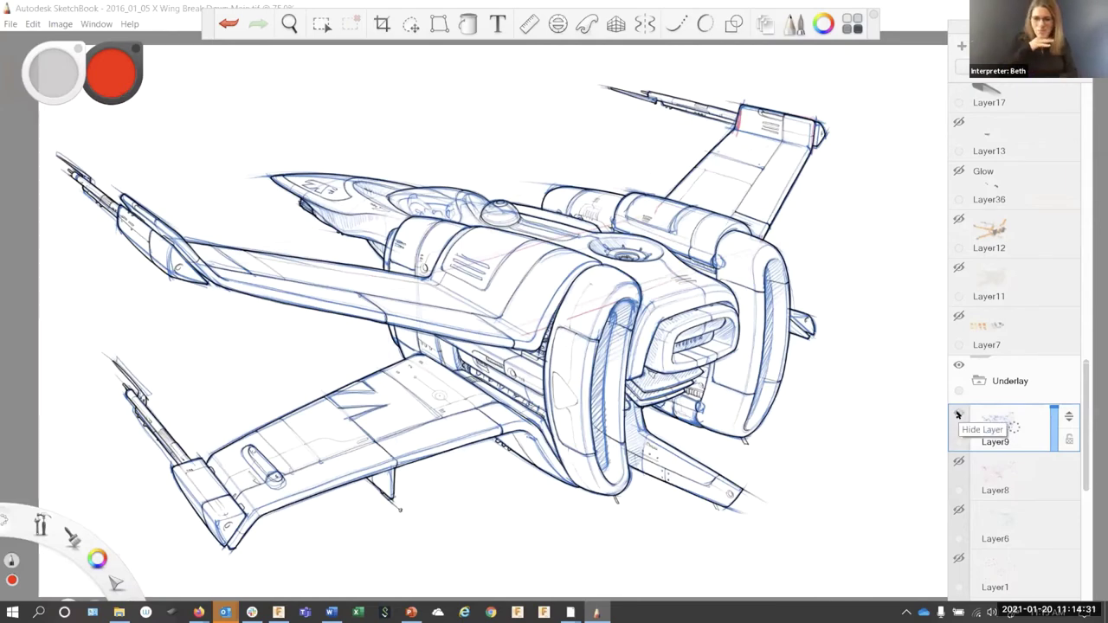
pyautogui.click(958, 416)
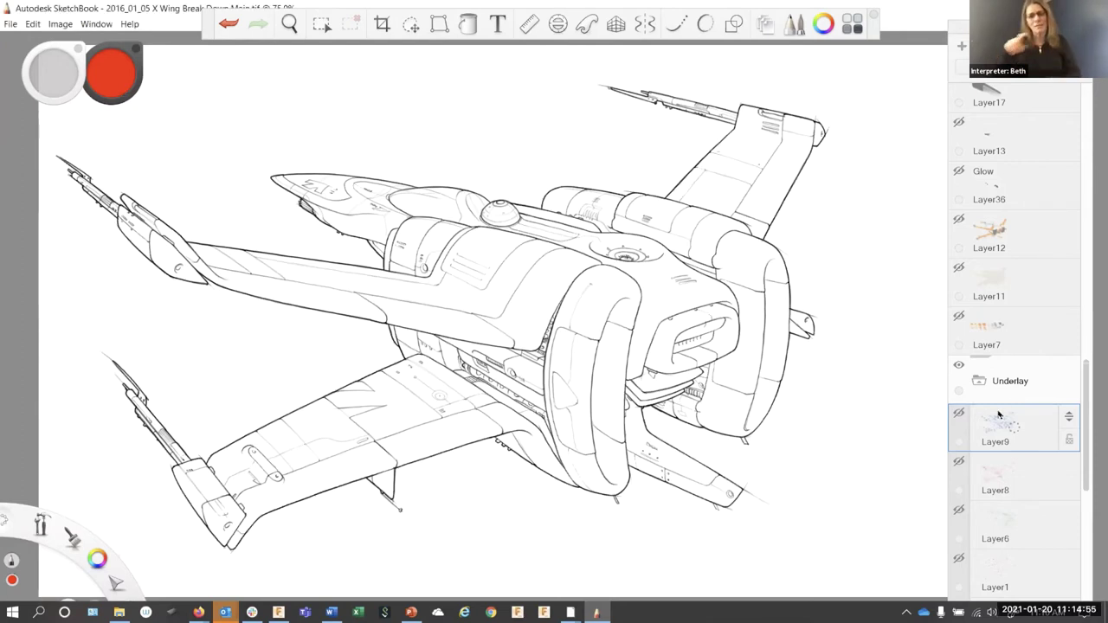
pyautogui.moveTo(1081, 413); pyautogui.dragTo(1064, 138)
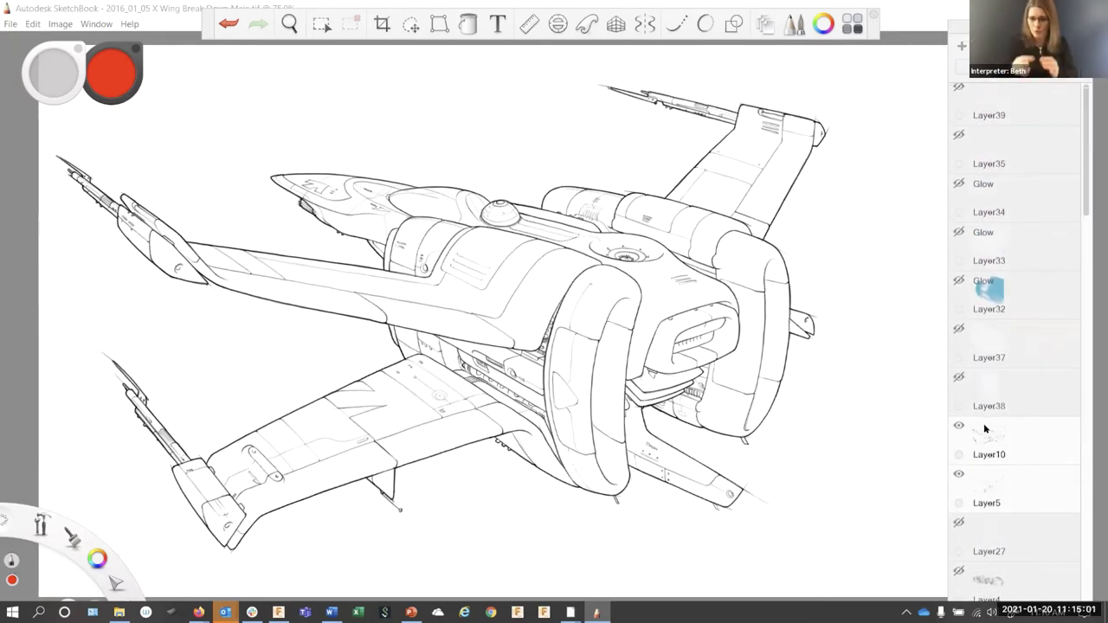
pyautogui.click(957, 426)
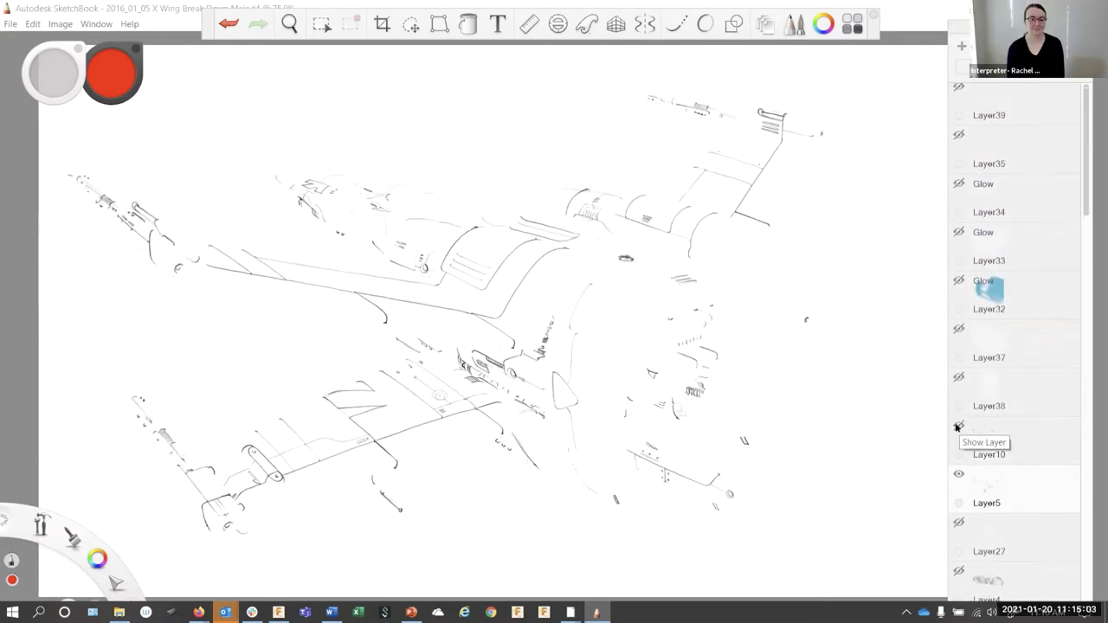
pyautogui.click(958, 427)
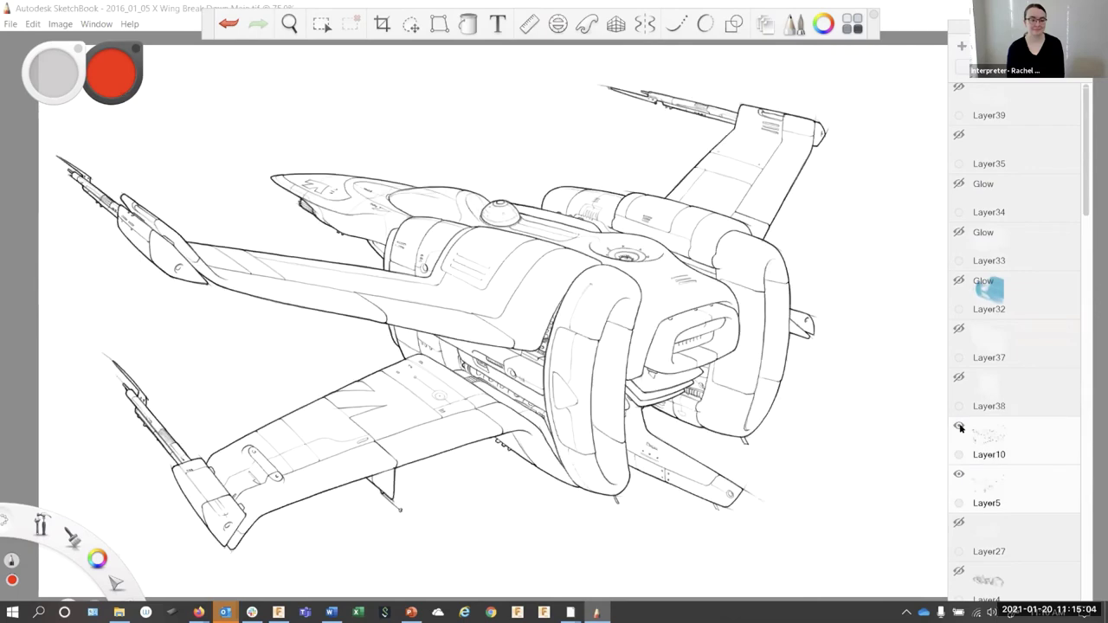
pyautogui.click(958, 474)
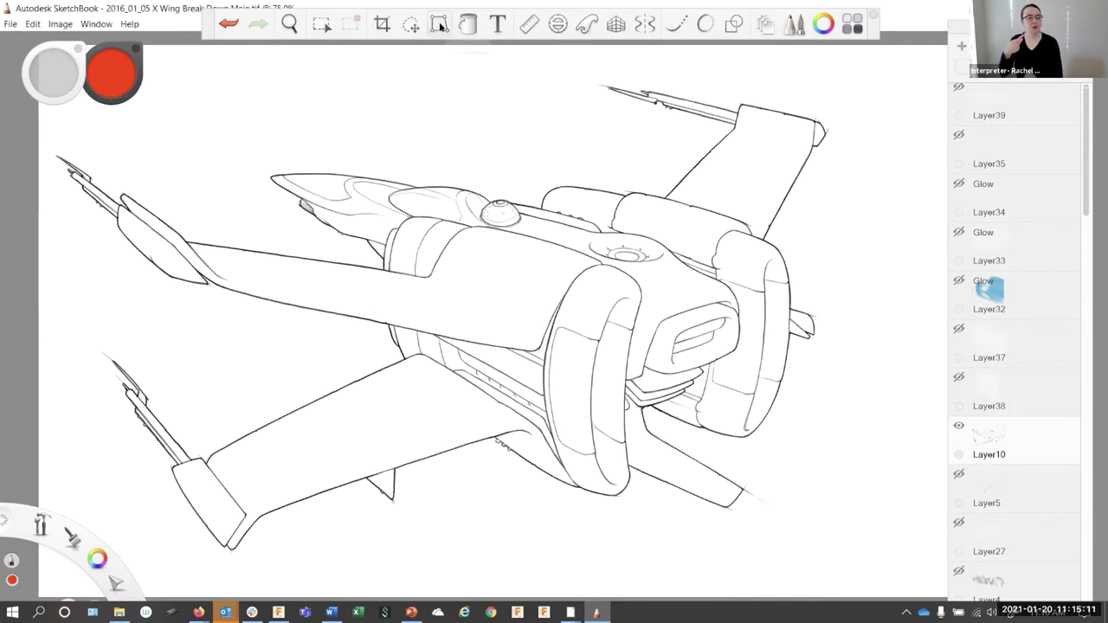
pyautogui.click(412, 26)
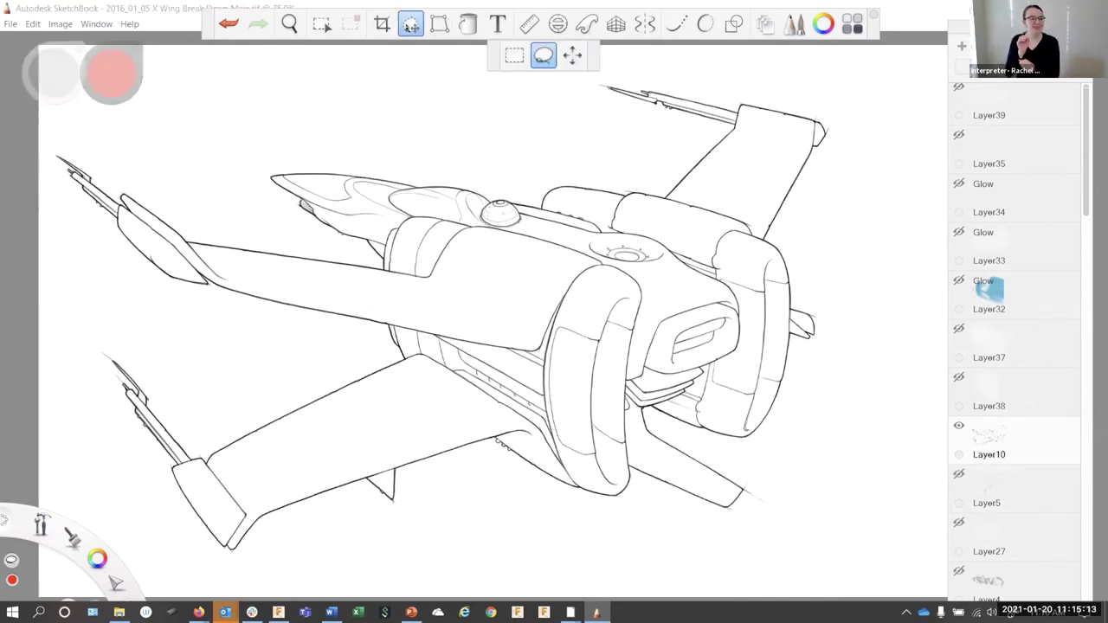
pyautogui.click(384, 24)
pyautogui.click(441, 24)
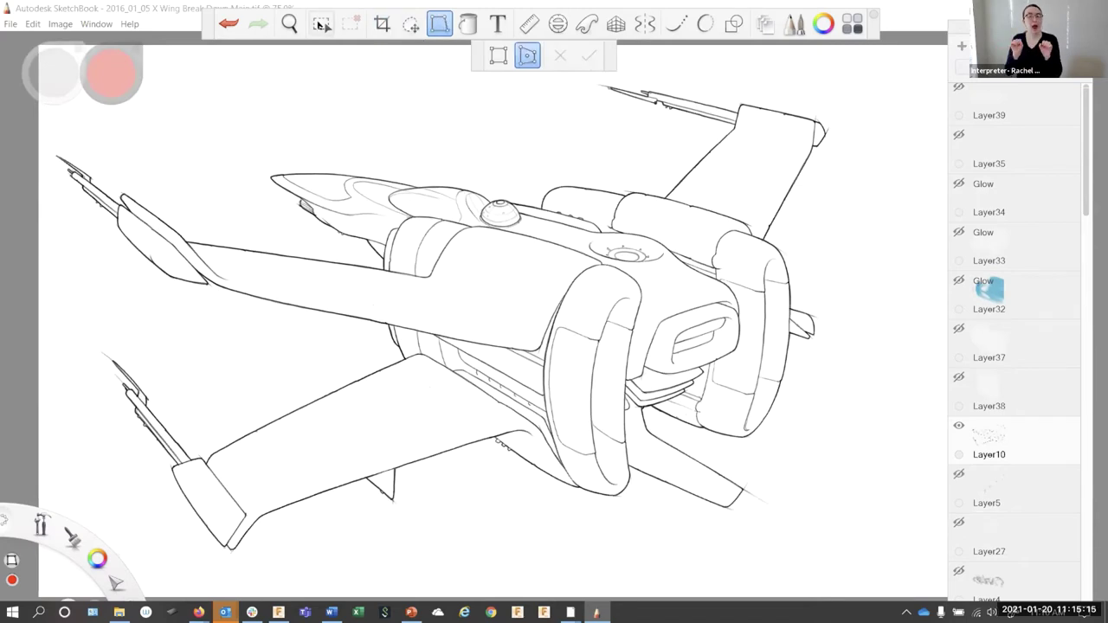
pyautogui.click(321, 24)
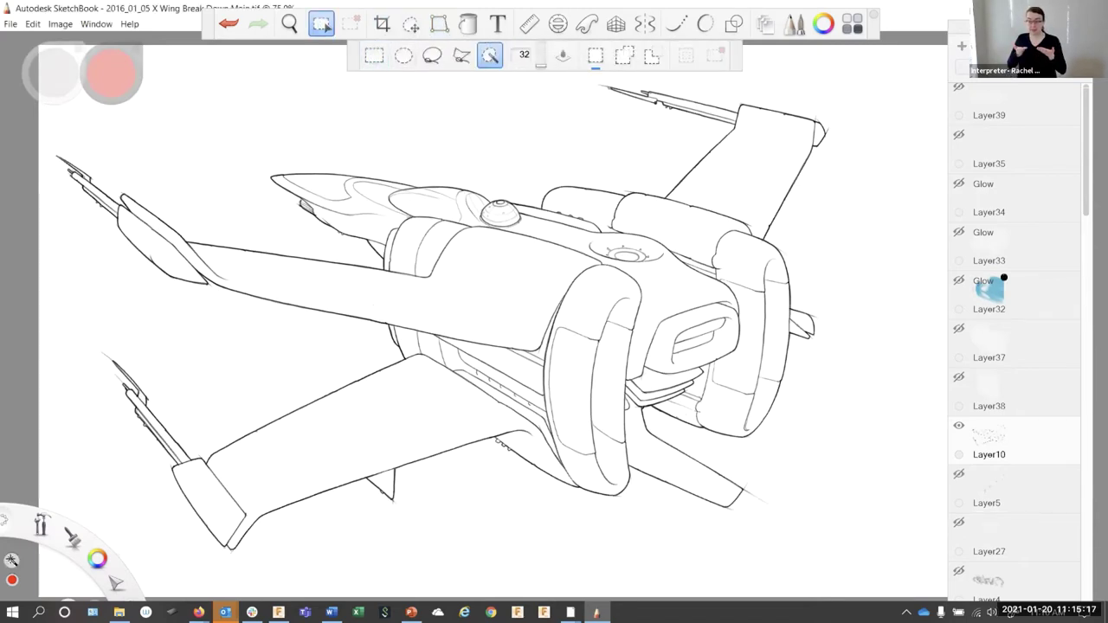
pyautogui.click(1041, 439)
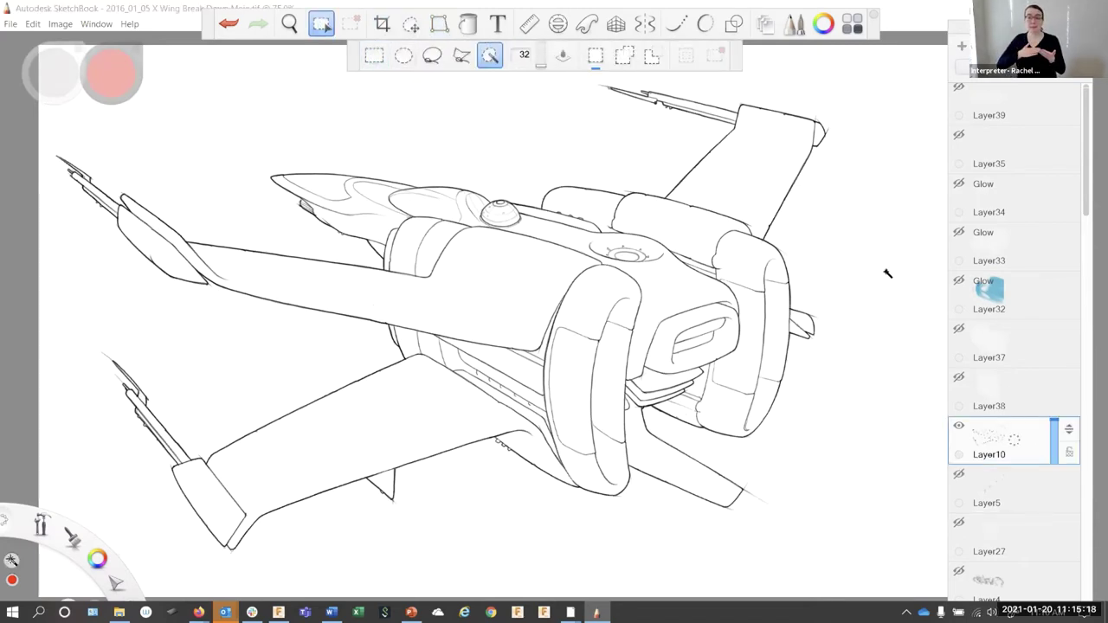
pyautogui.click(859, 221)
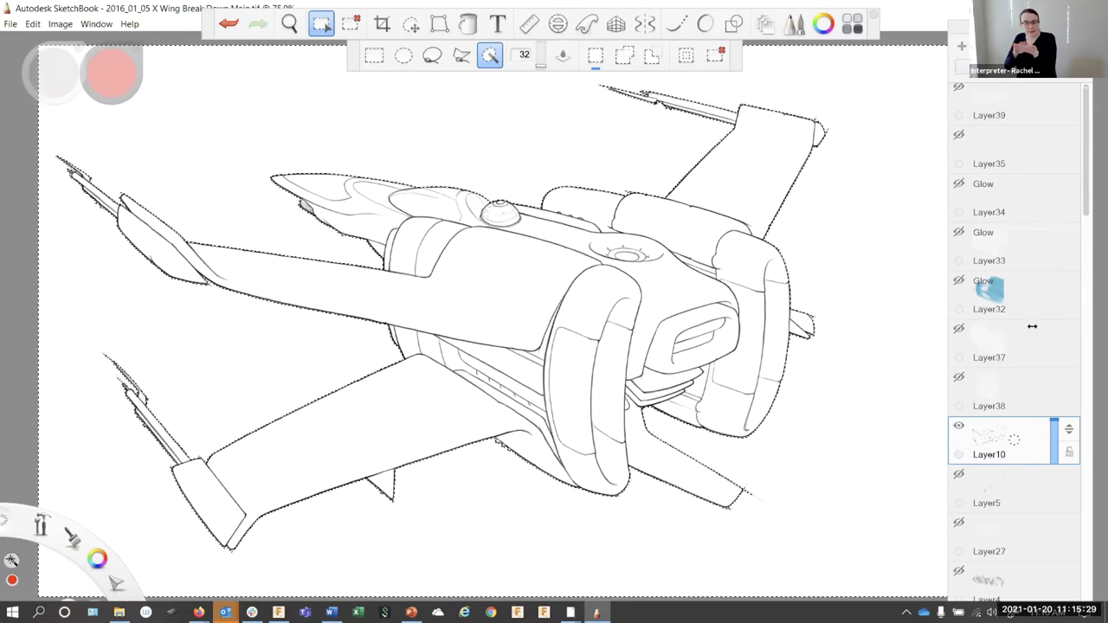
pyautogui.hotkey('ctrl', 'd')
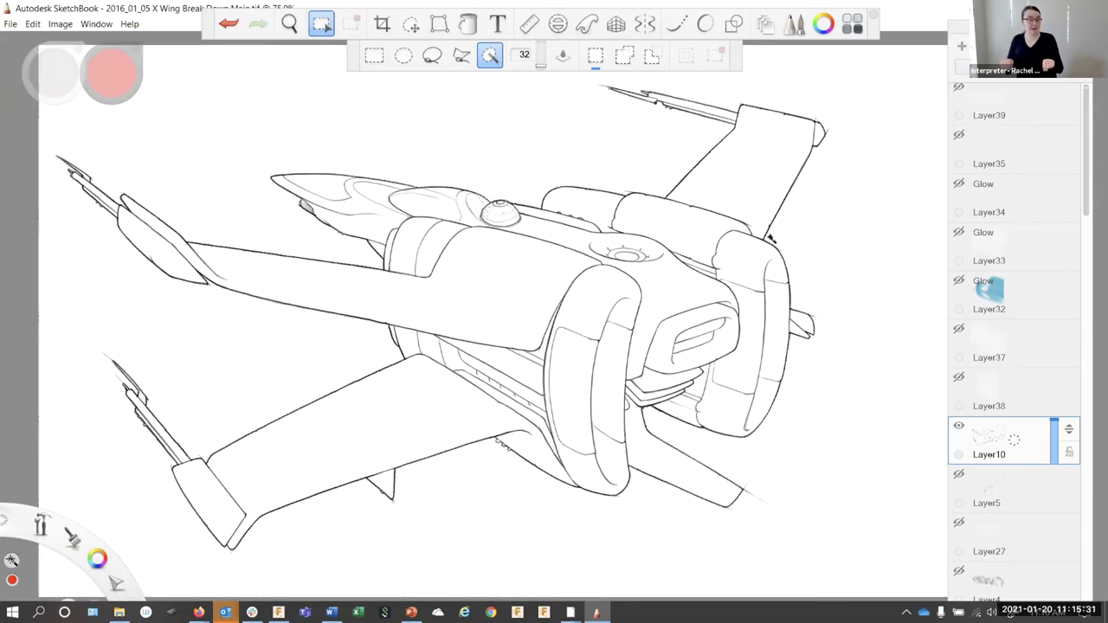
pyautogui.click(959, 474)
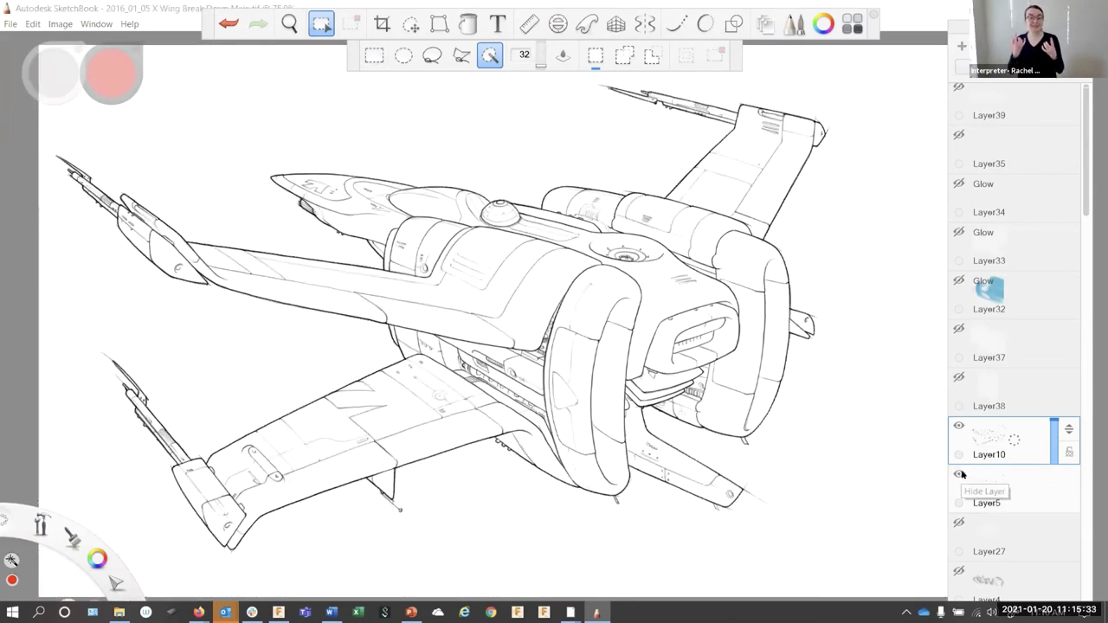
pyautogui.click(324, 22)
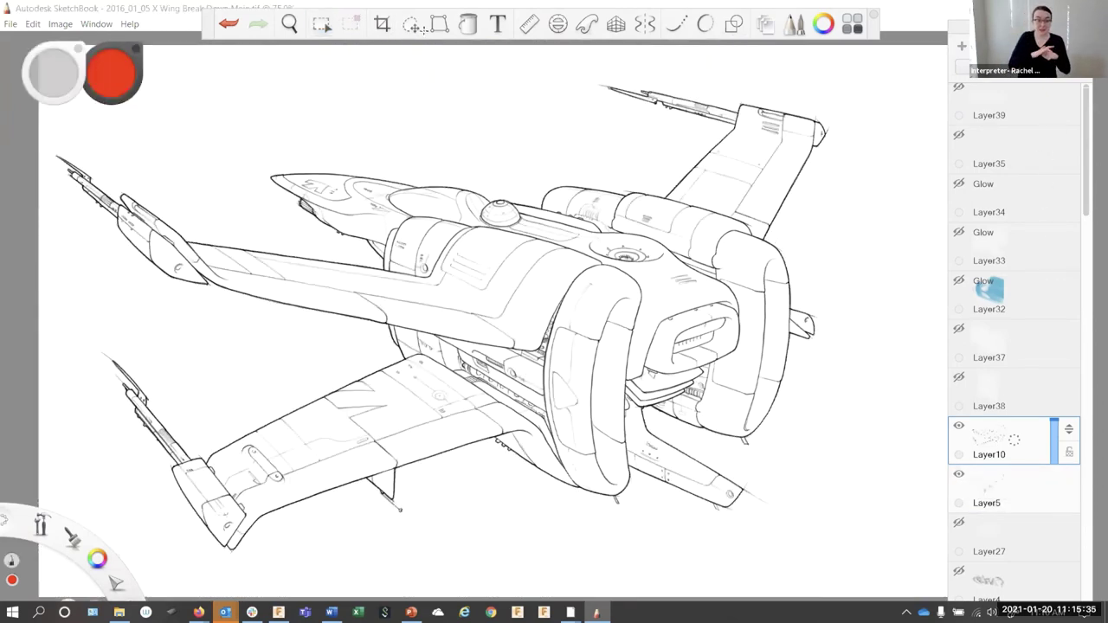
# Zoom the canvas out slightly and show Layer7's colour swatches above the ship
pyautogui.moveTo(1084, 172); pyautogui.dragTo(1082, 428)
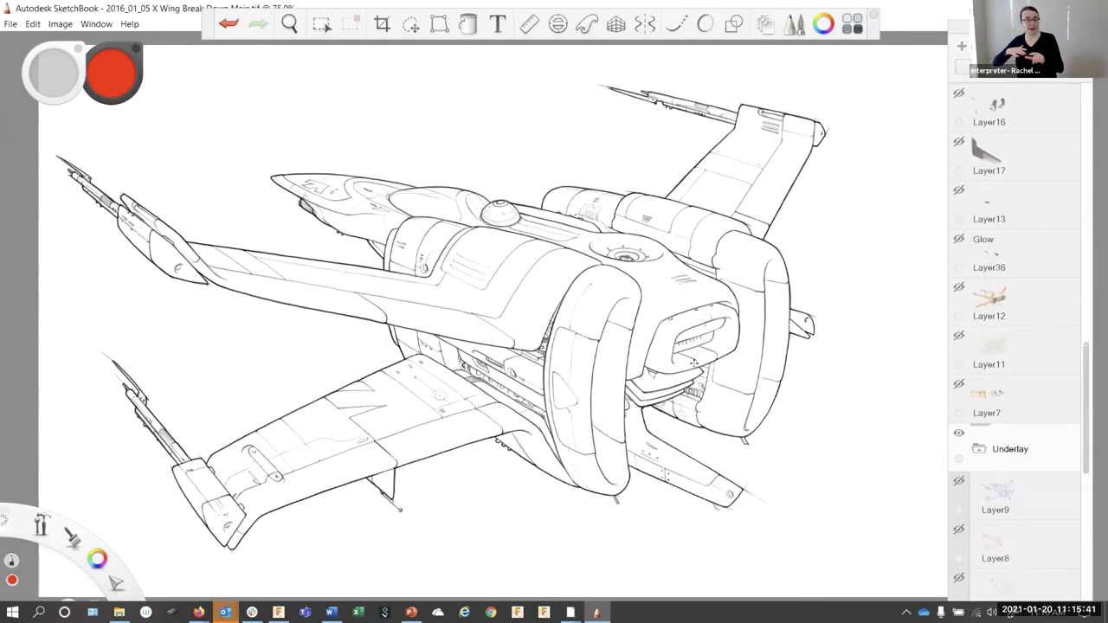
pyautogui.press('space')
pyautogui.moveTo(628, 351); pyautogui.dragTo(610, 340)
pyautogui.click(957, 385)
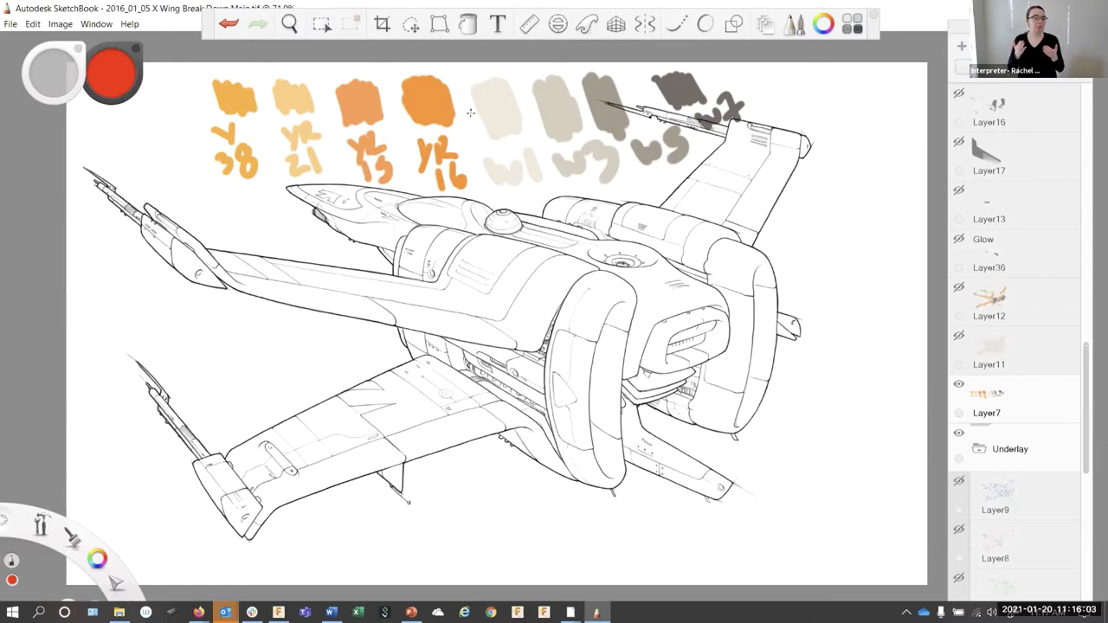
# In the Copic Library try V12, B00, R81, G05 and G43, ending on V17 Amethyst
pyautogui.click(852, 26)
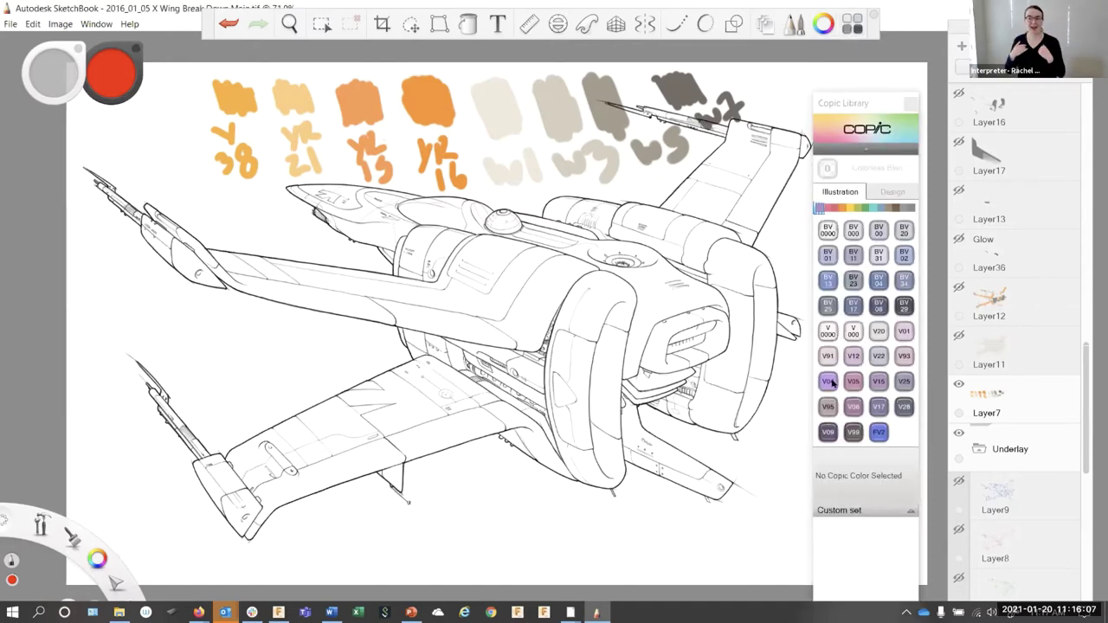
pyautogui.click(853, 355)
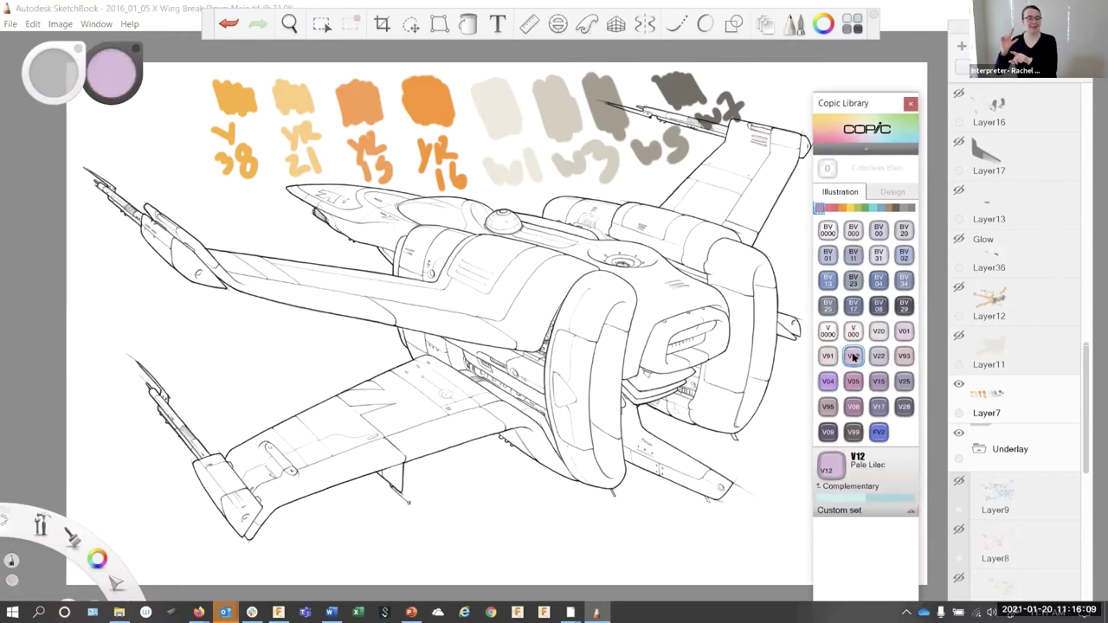
pyautogui.click(841, 501)
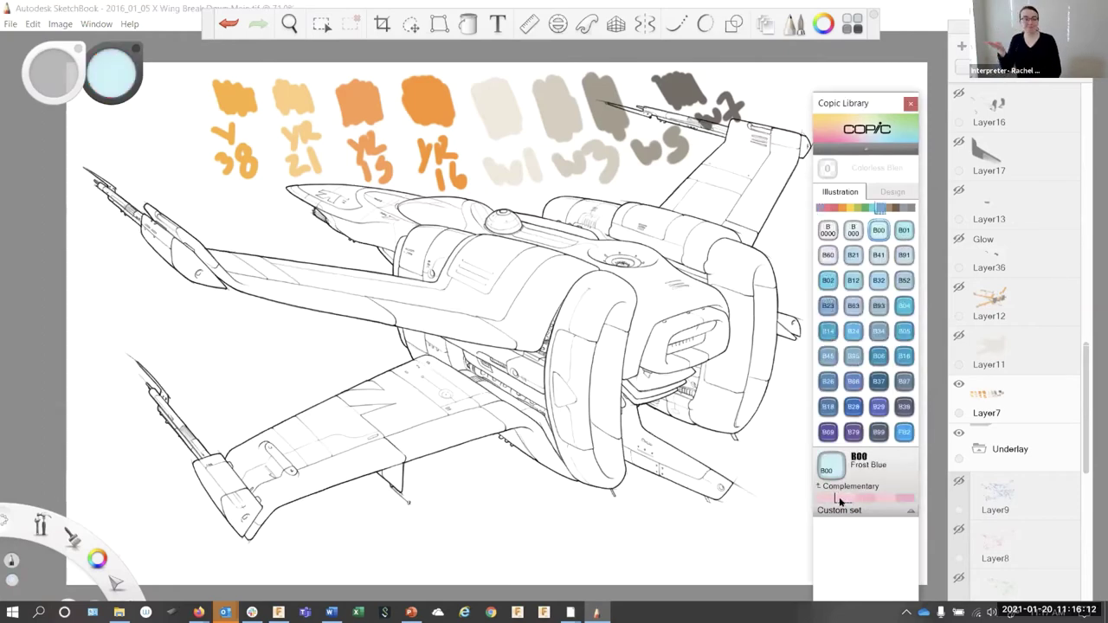
pyautogui.click(883, 499)
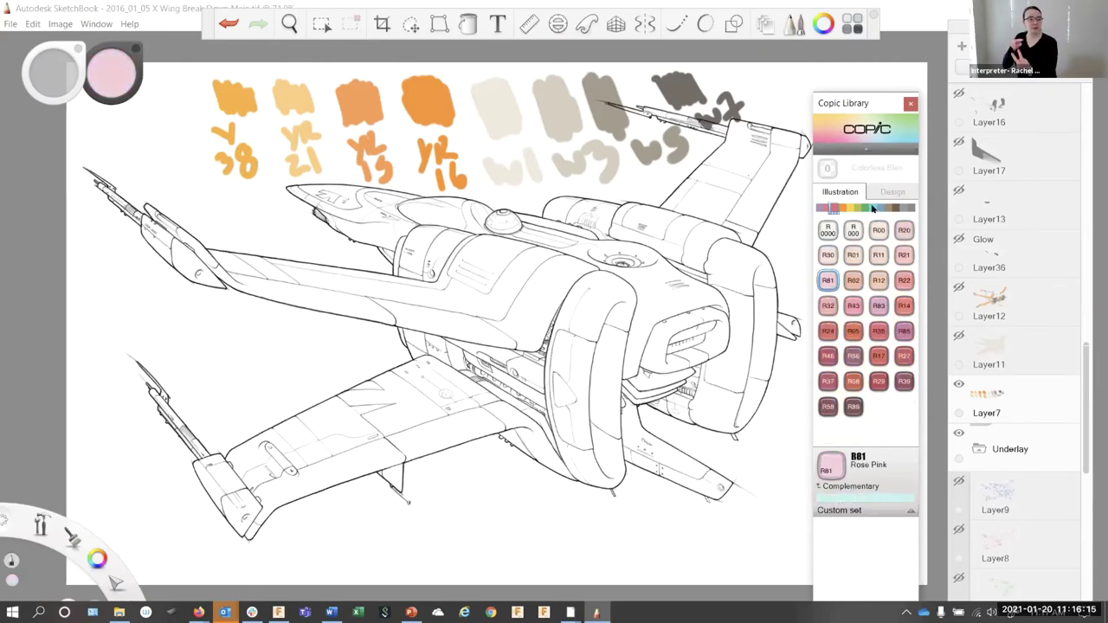
pyautogui.click(864, 208)
pyautogui.click(879, 306)
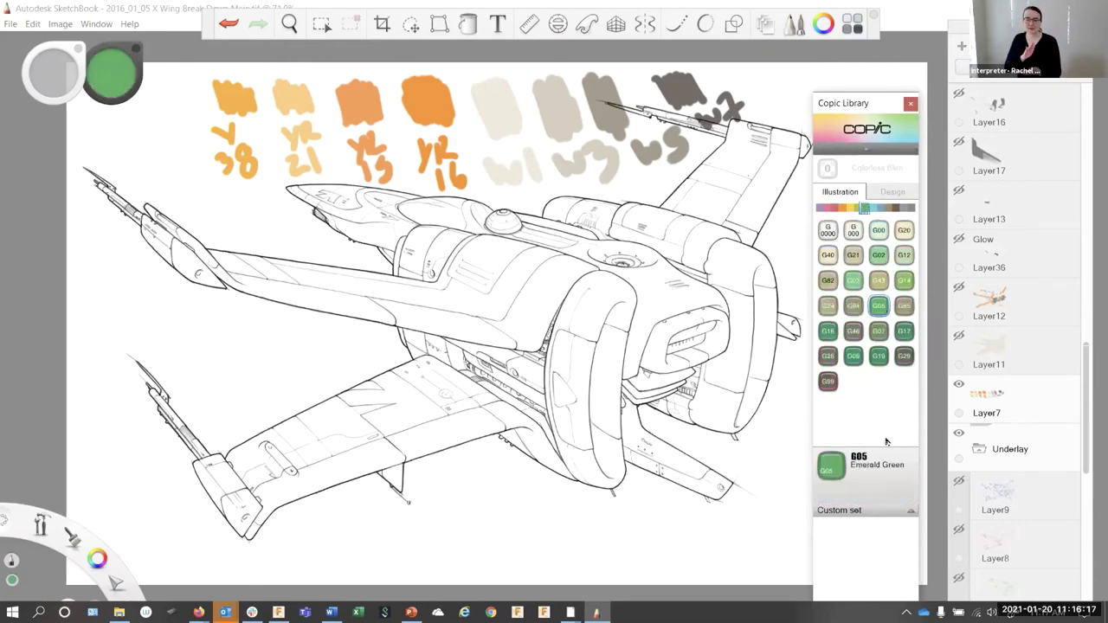
pyautogui.click(879, 280)
pyautogui.click(883, 499)
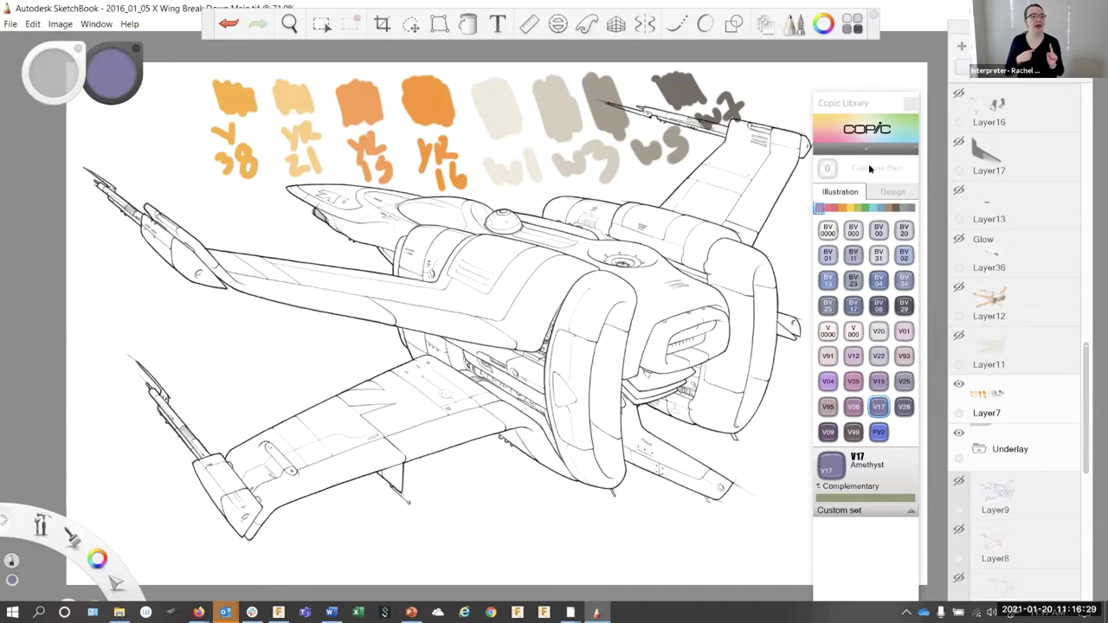
pyautogui.click(909, 104)
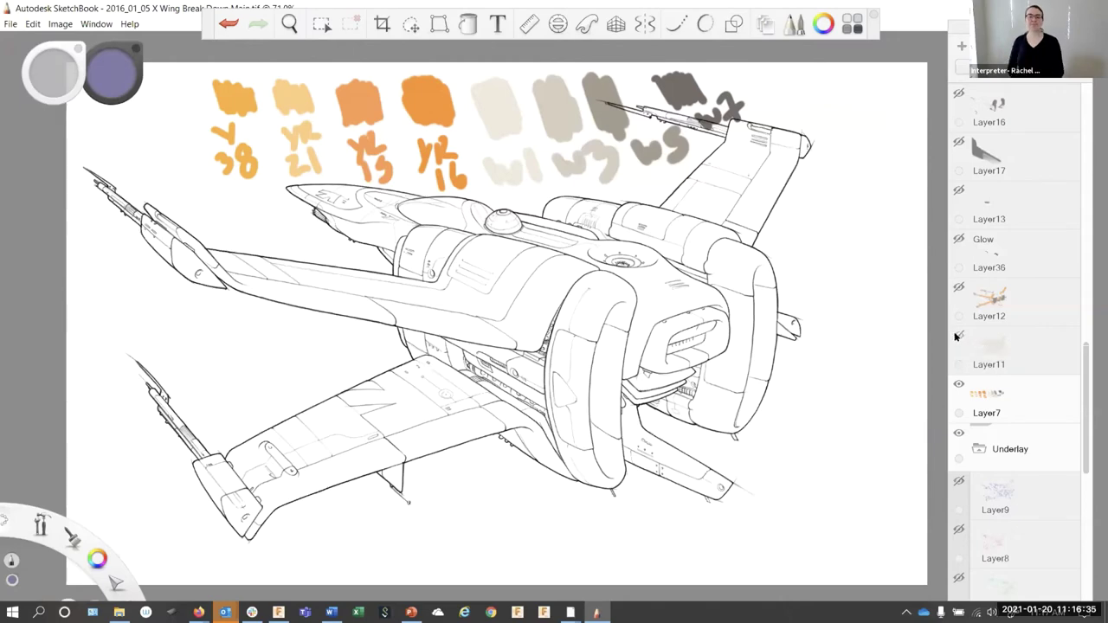
# Show Layer11's beige fill and Layer12's orange and grey fill, then hide Layer7's swatches
pyautogui.click(957, 335)
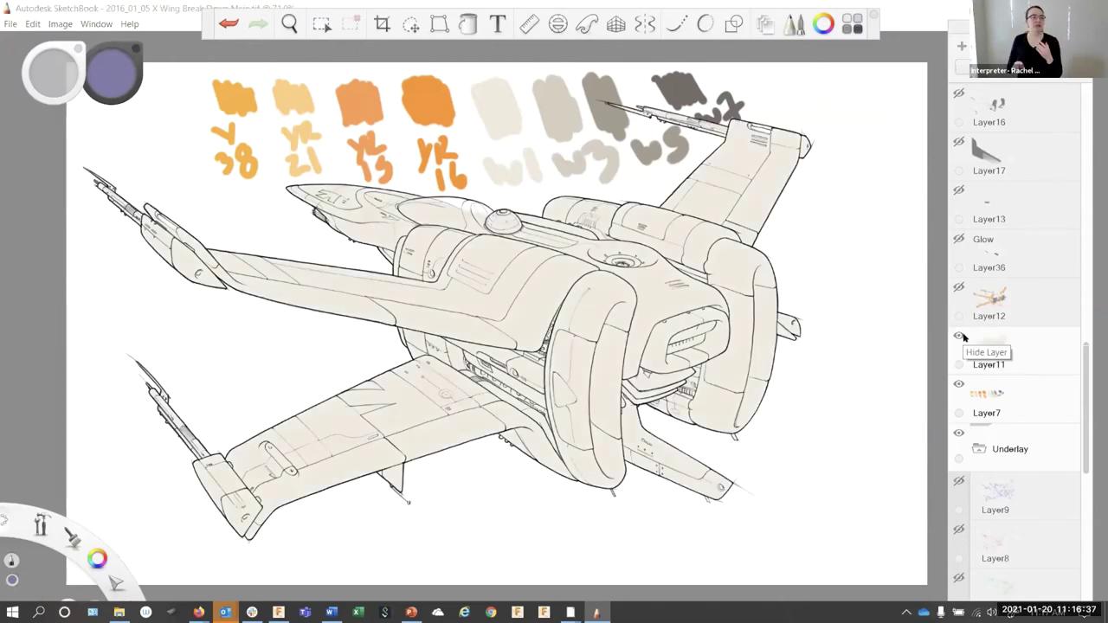
pyautogui.click(961, 289)
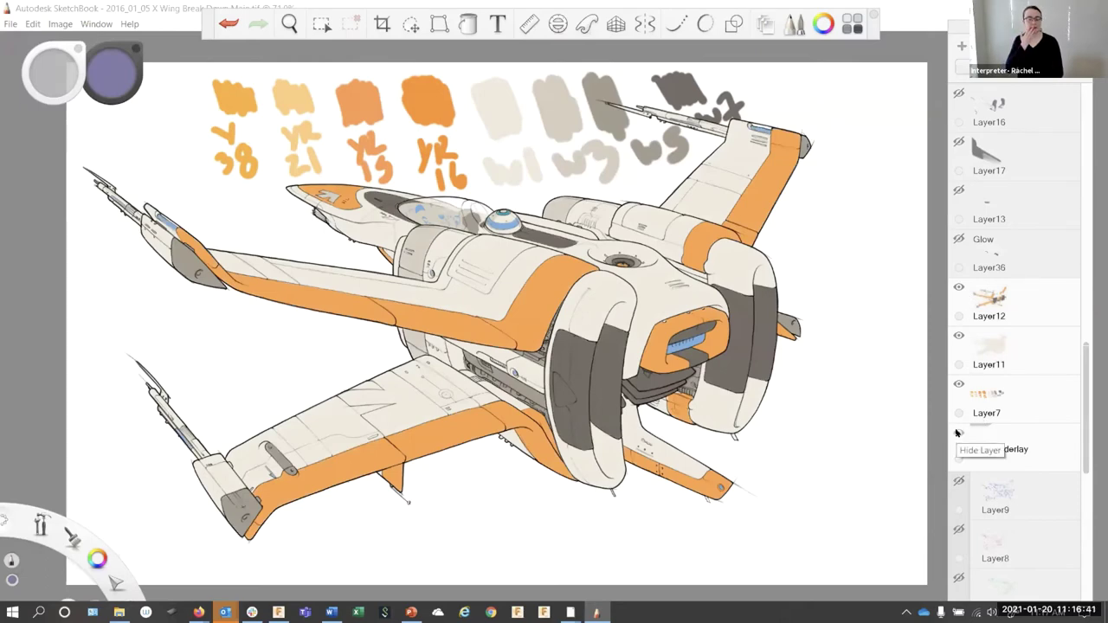
pyautogui.click(958, 384)
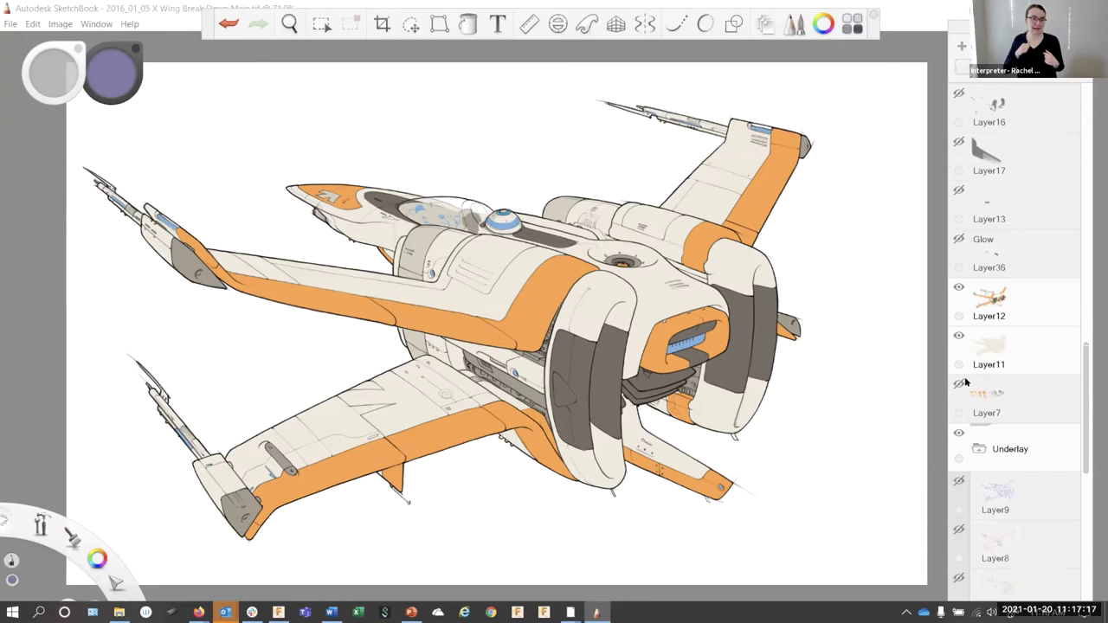
# Turn on the Glow, Layer13, Layer17, Layer16 and Layer14 layers for cockpit glow and grey shading
pyautogui.click(958, 239)
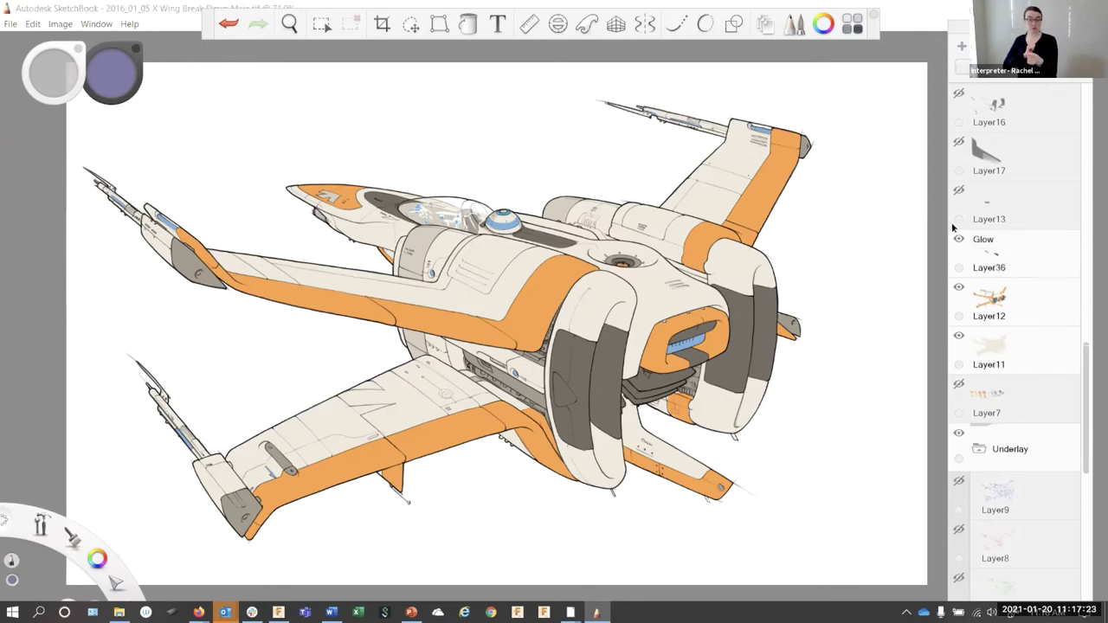
pyautogui.click(959, 190)
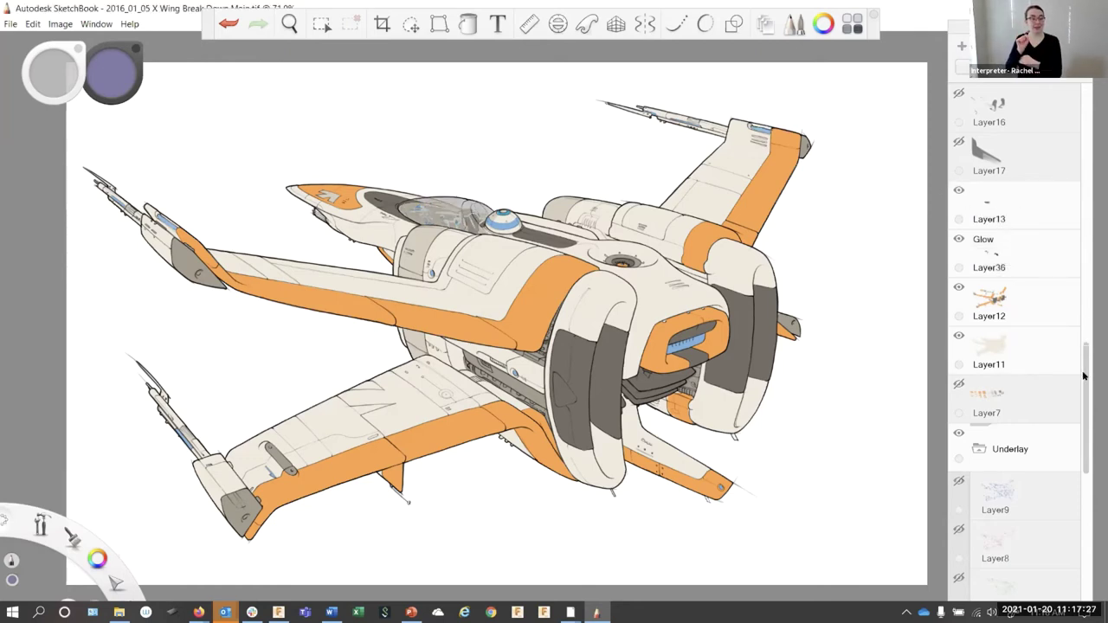
pyautogui.moveTo(1083, 374); pyautogui.dragTo(960, 335)
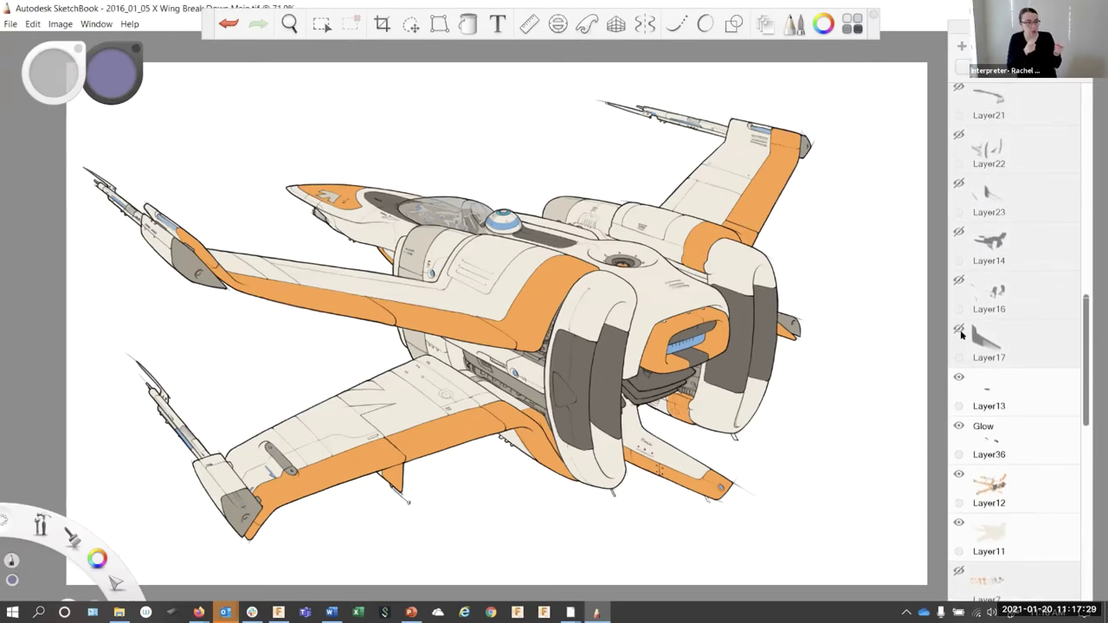
pyautogui.click(959, 330)
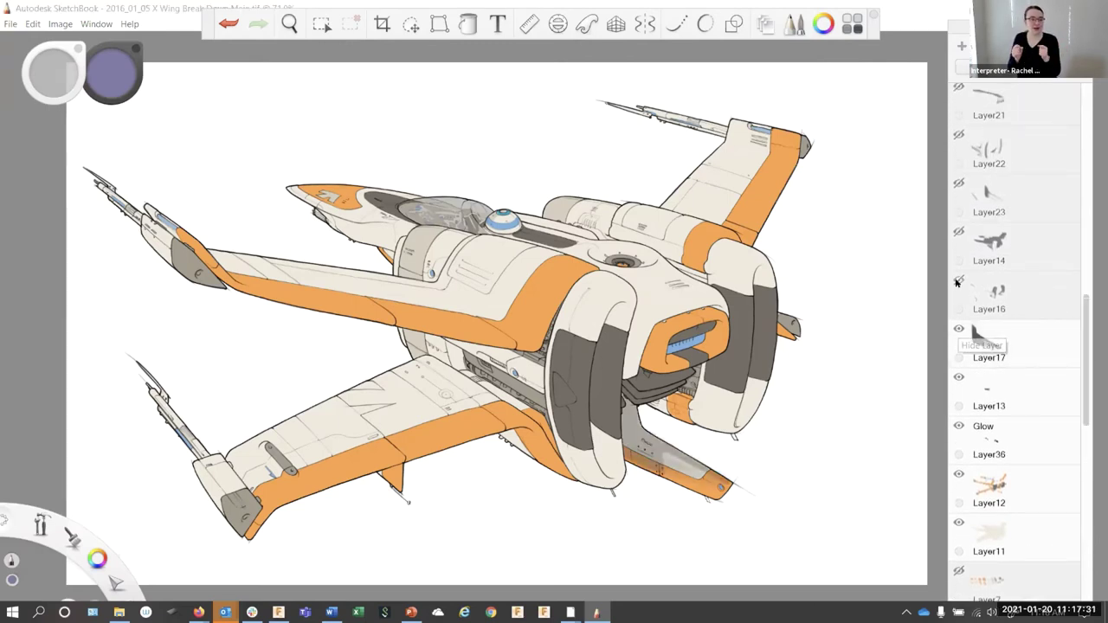
pyautogui.click(957, 282)
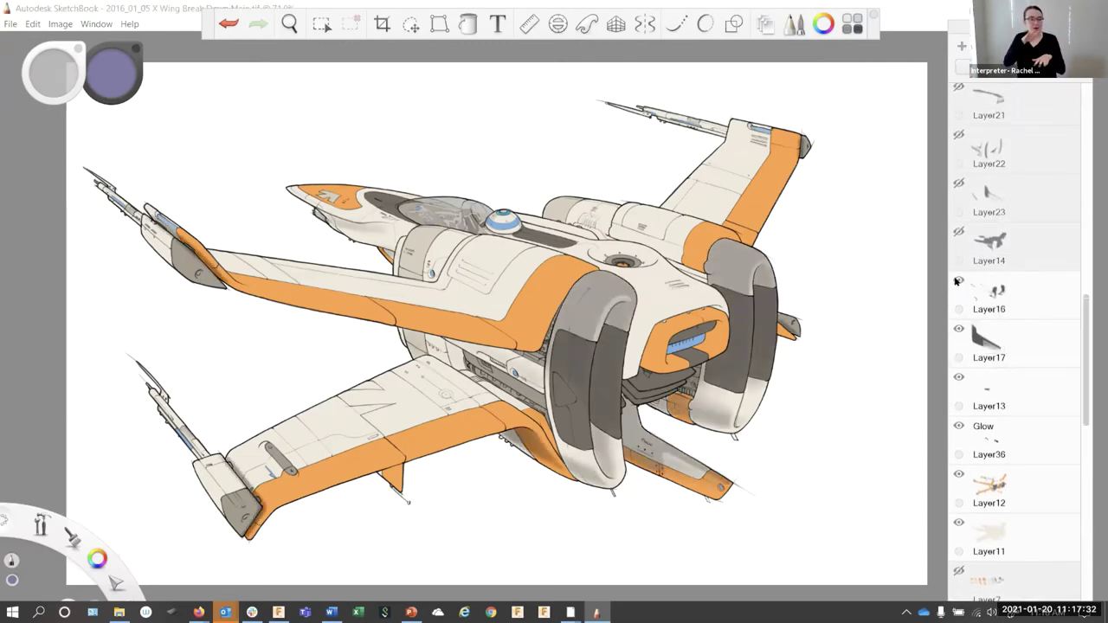
pyautogui.click(958, 232)
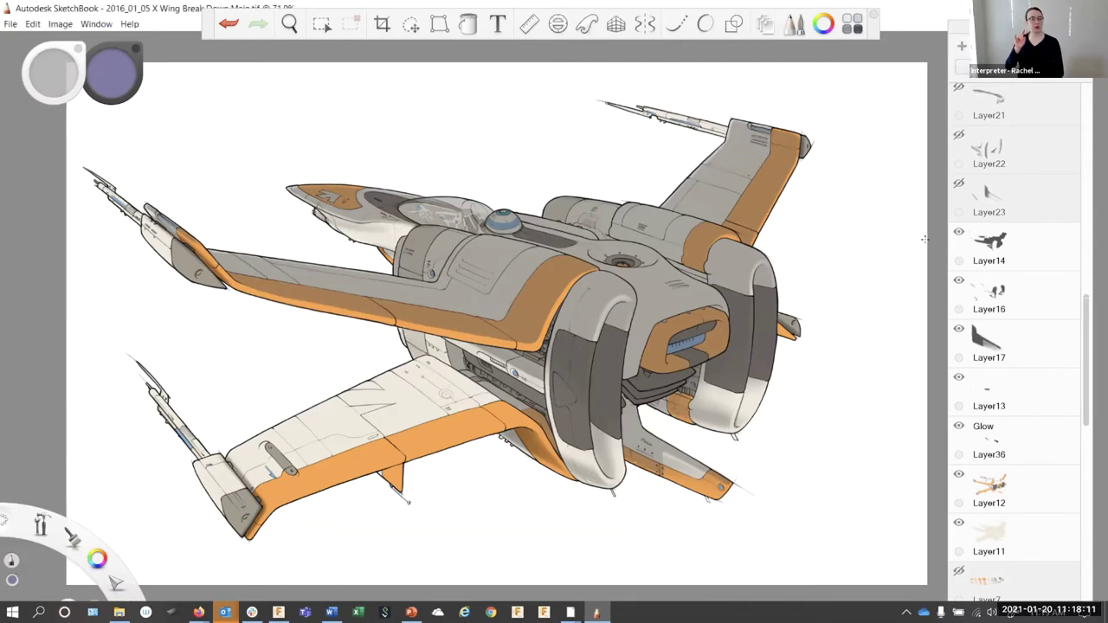
# Turn on Layer23, Layer22, Layer21, Layer20, Layer18 and Layer26's light blue wing patch
pyautogui.click(958, 185)
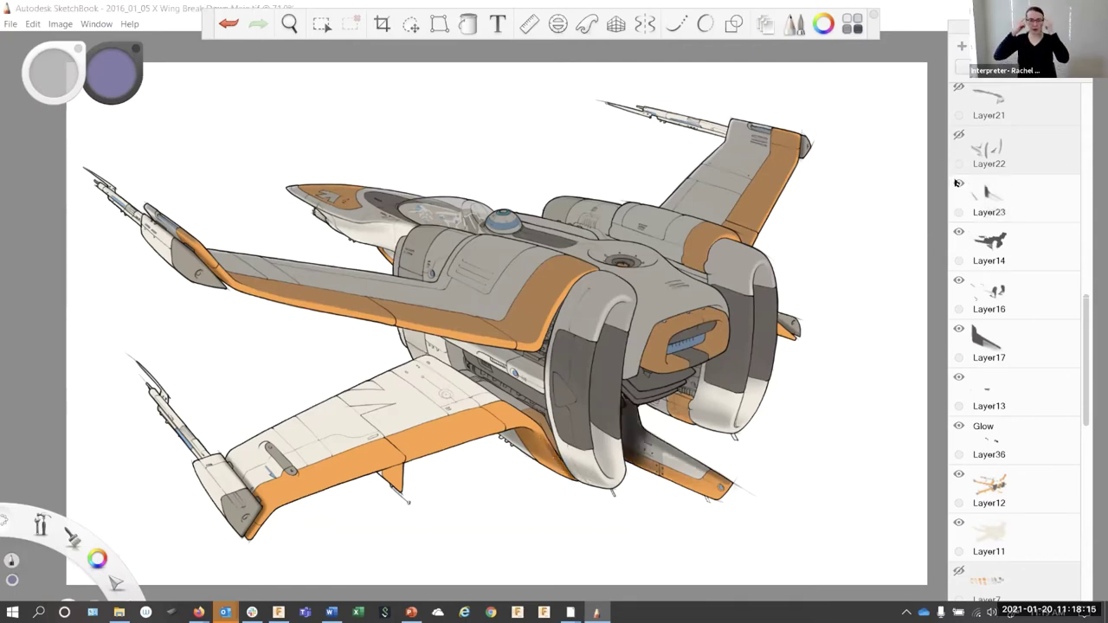
pyautogui.click(957, 135)
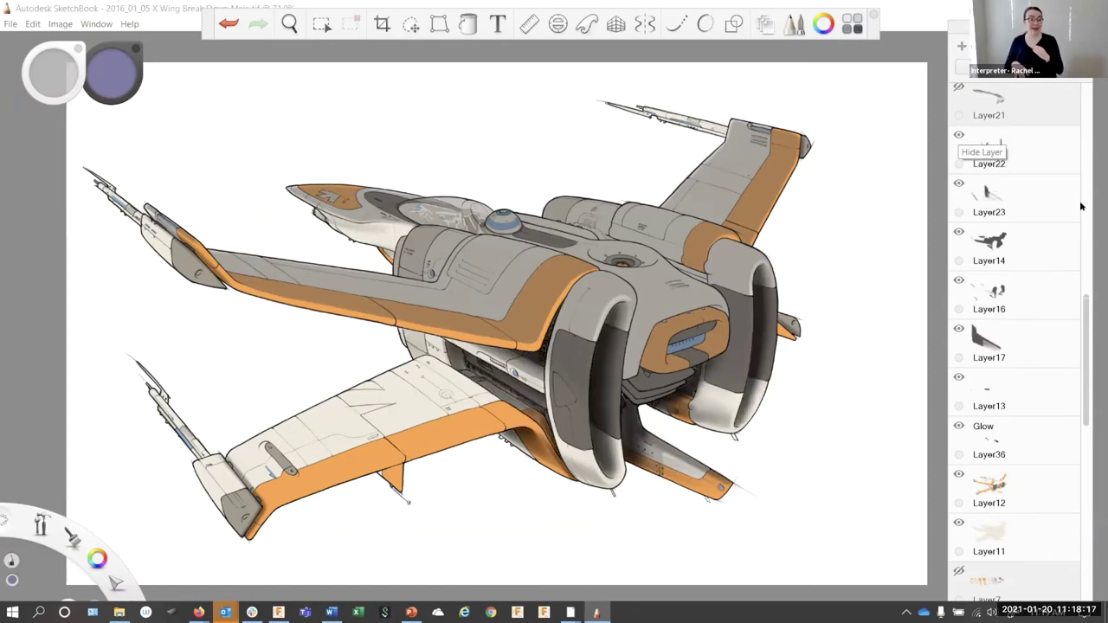
pyautogui.moveTo(1086, 312); pyautogui.dragTo(1088, 264)
pyautogui.click(958, 266)
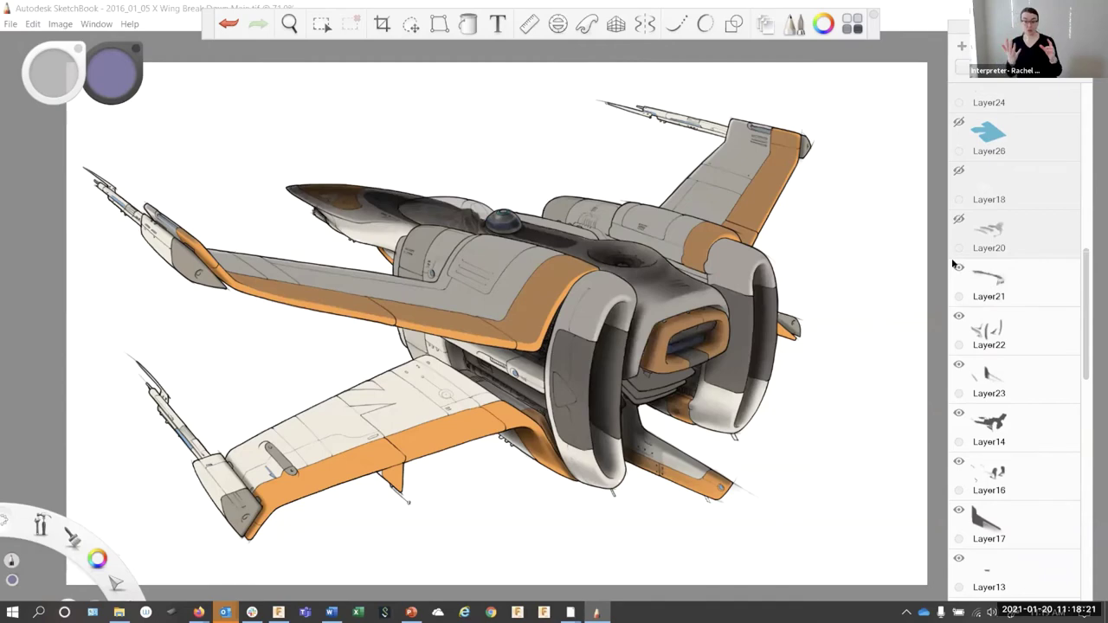
pyautogui.click(958, 219)
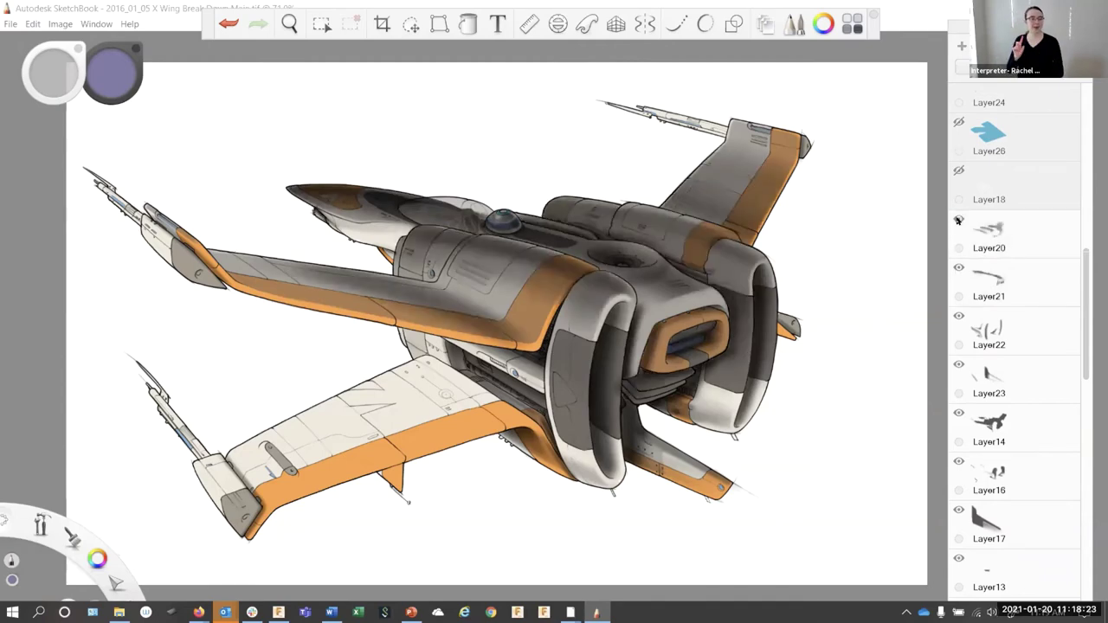
pyautogui.click(958, 170)
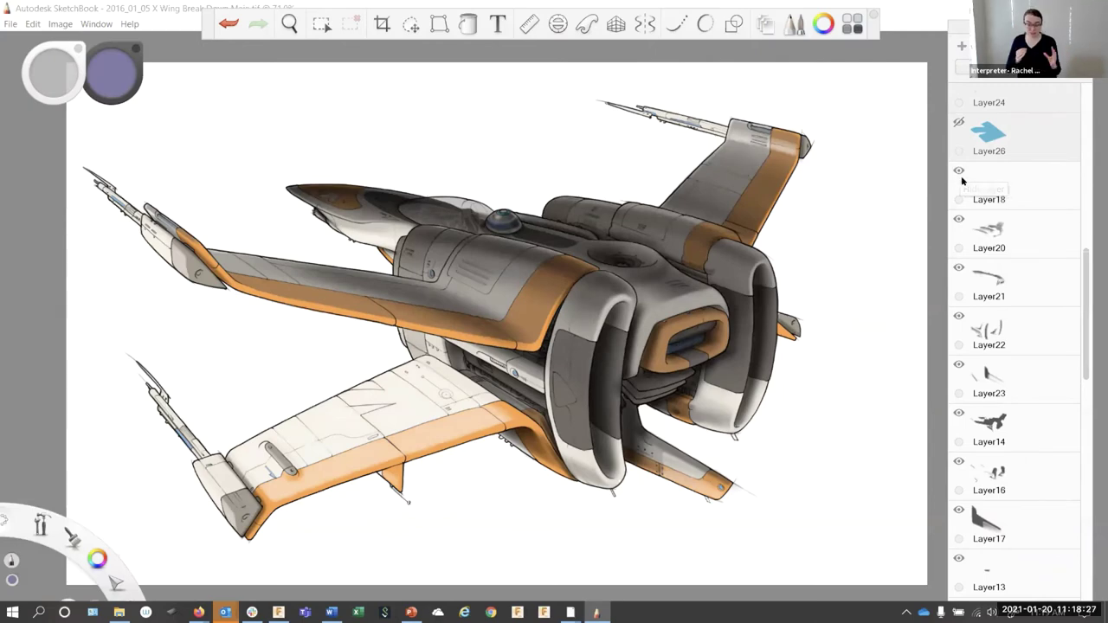
pyautogui.click(958, 123)
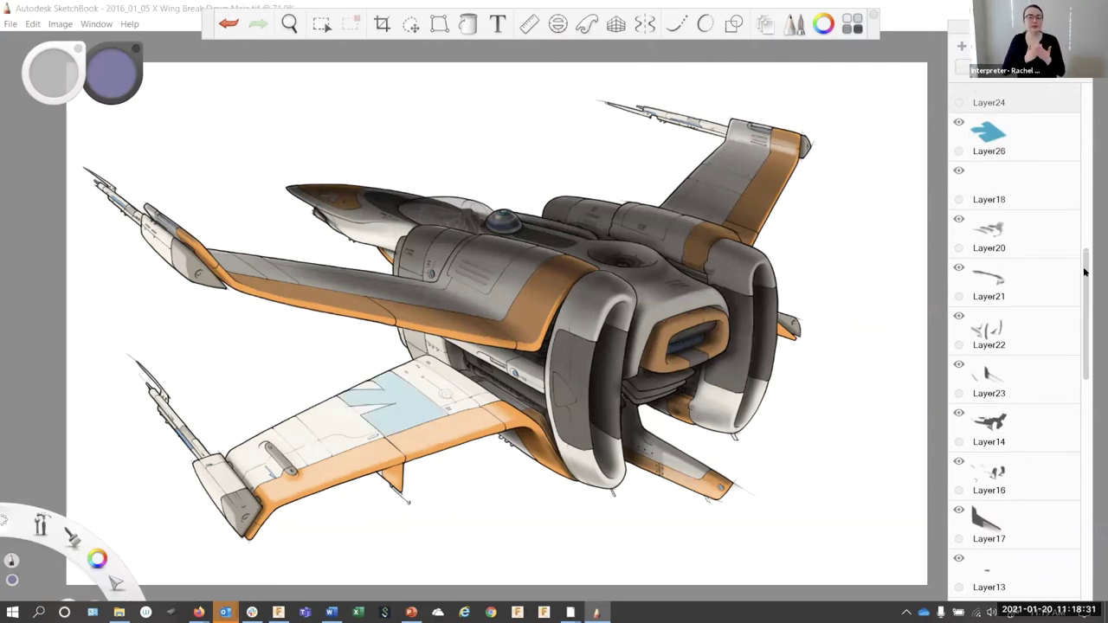
pyautogui.moveTo(1085, 272); pyautogui.dragTo(1084, 497)
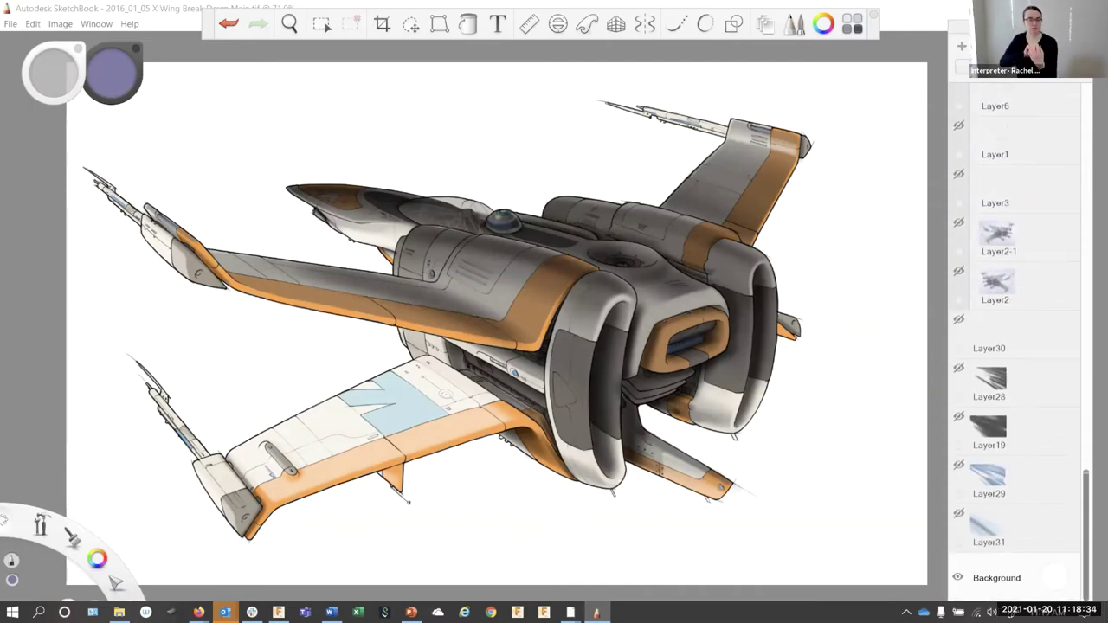
# Turn on Layer31, Layer29, Layer19, Layer28 and Layer30 for the dark streaked background
pyautogui.click(957, 514)
pyautogui.click(958, 465)
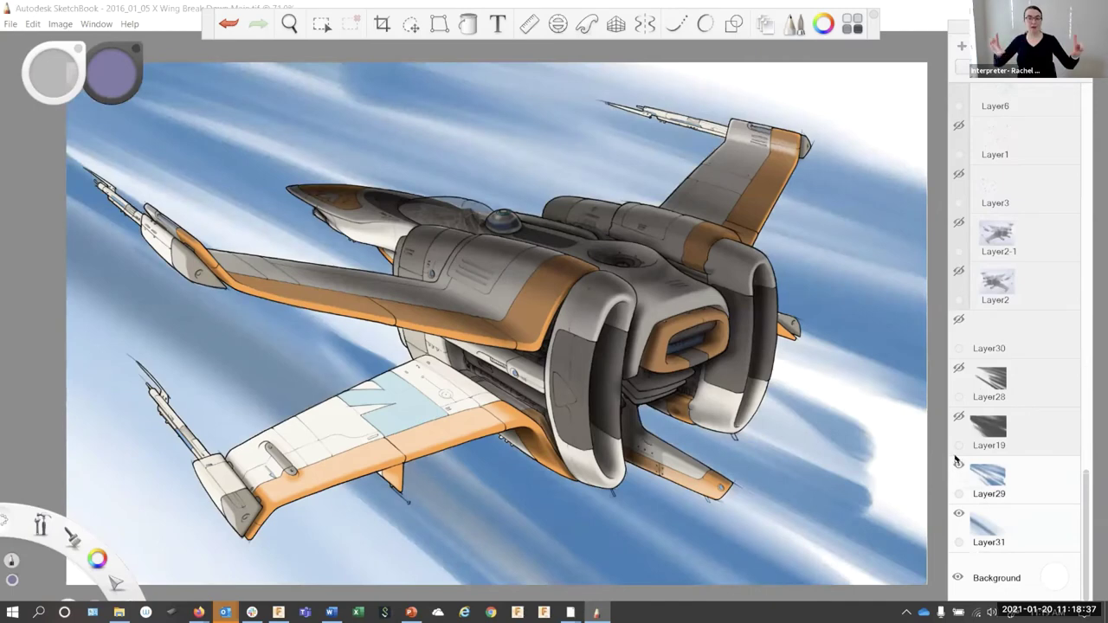
pyautogui.click(958, 417)
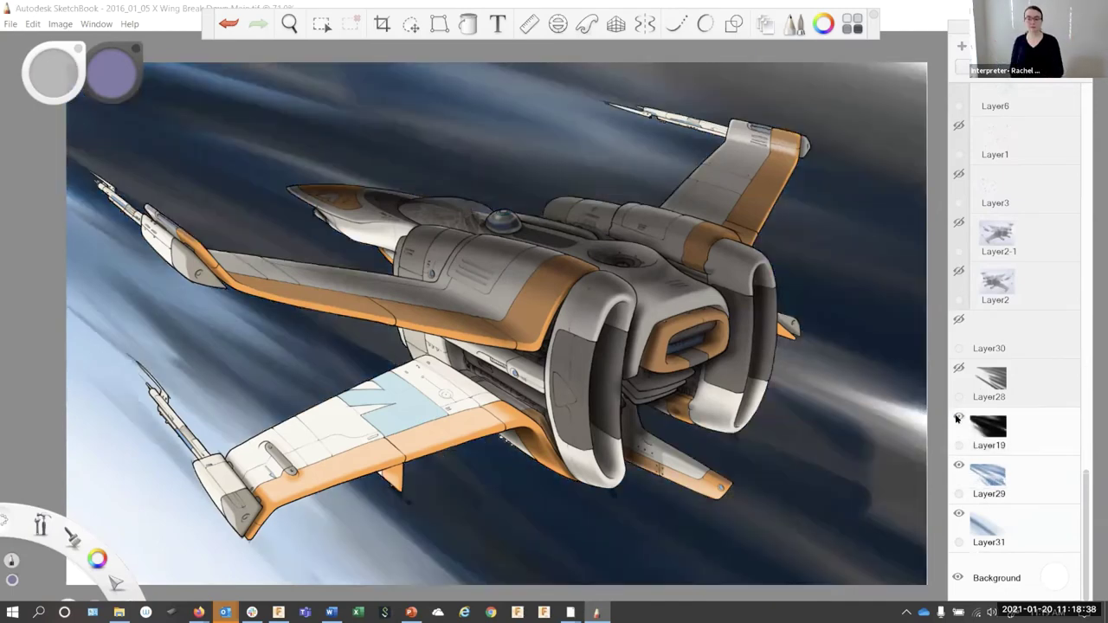
pyautogui.click(958, 367)
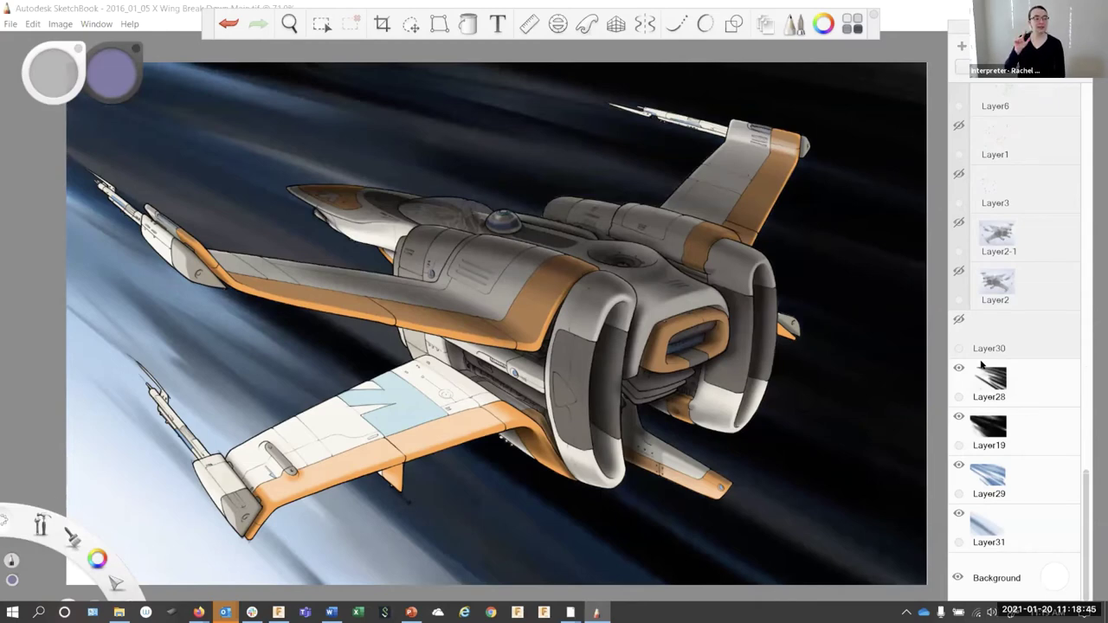
pyautogui.click(959, 320)
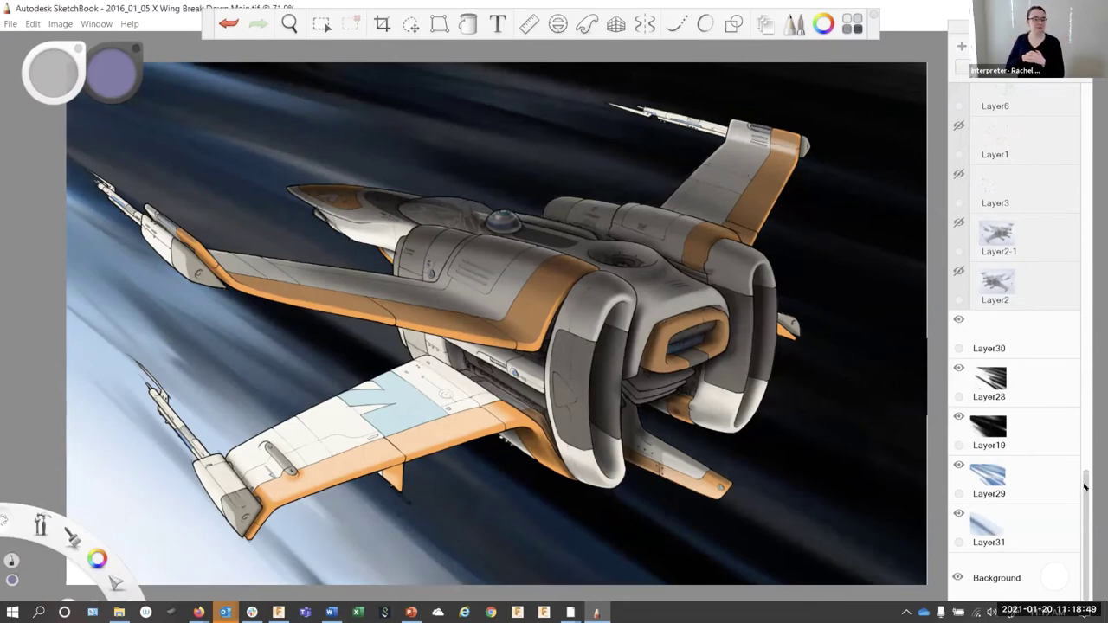
pyautogui.moveTo(1085, 487); pyautogui.dragTo(1085, 212)
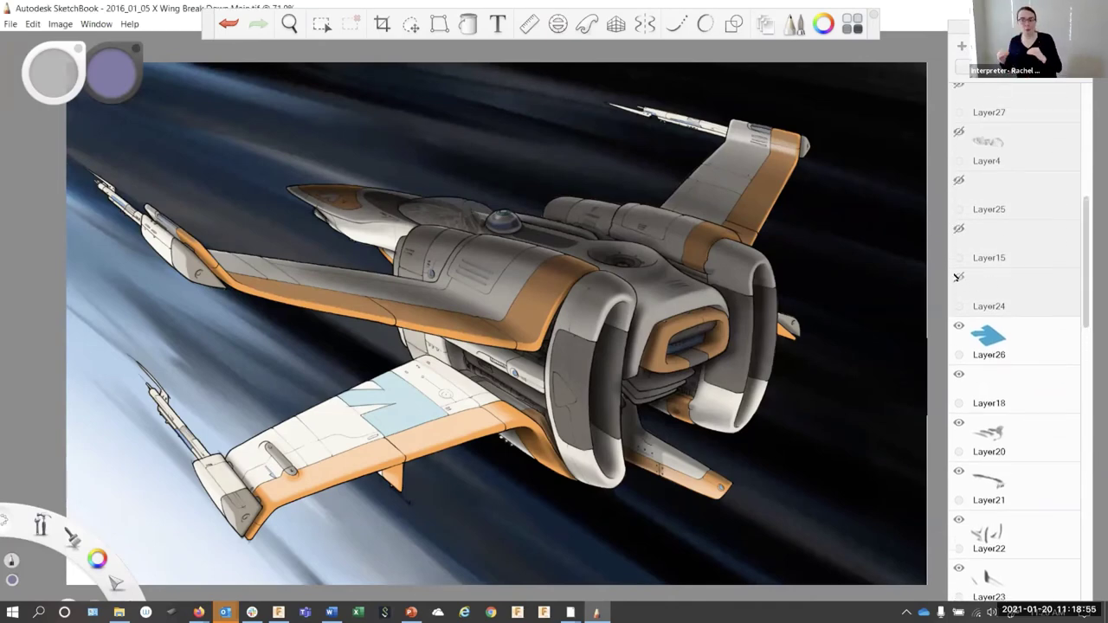
# Show Layer24, then toggle Layer15 repeatedly to compare the ship's centre, leaving it visible
pyautogui.click(958, 277)
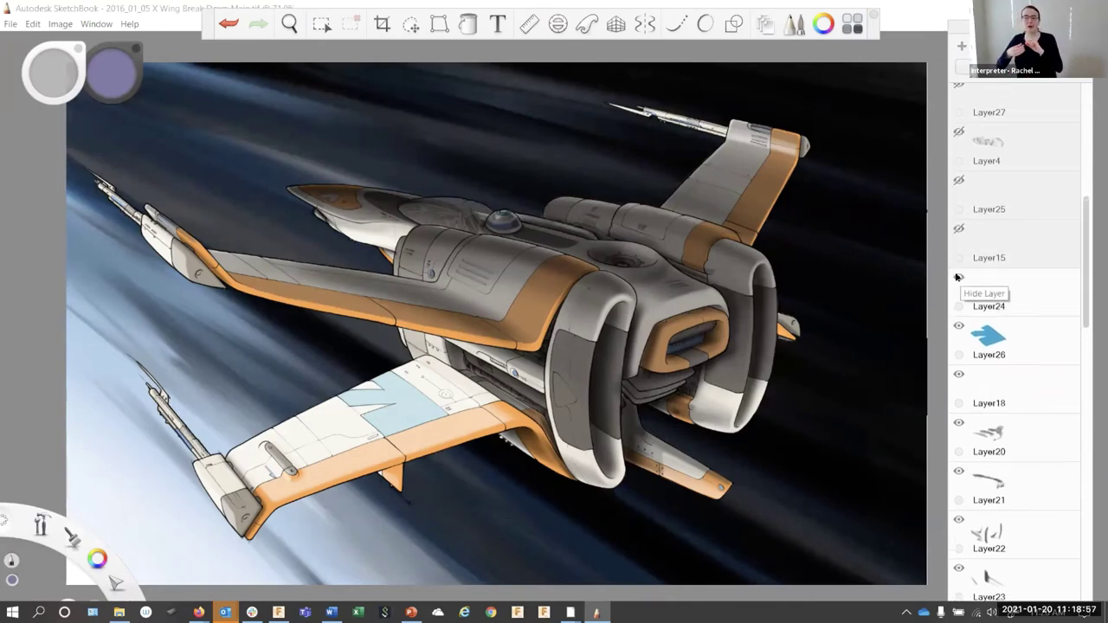
pyautogui.click(956, 227)
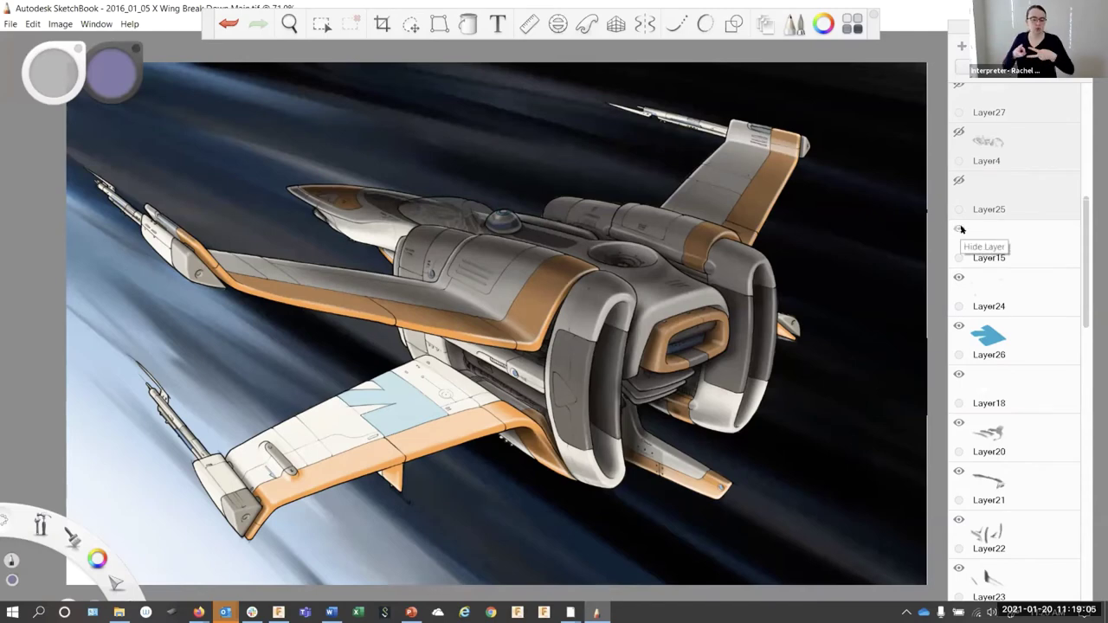
pyautogui.click(959, 229)
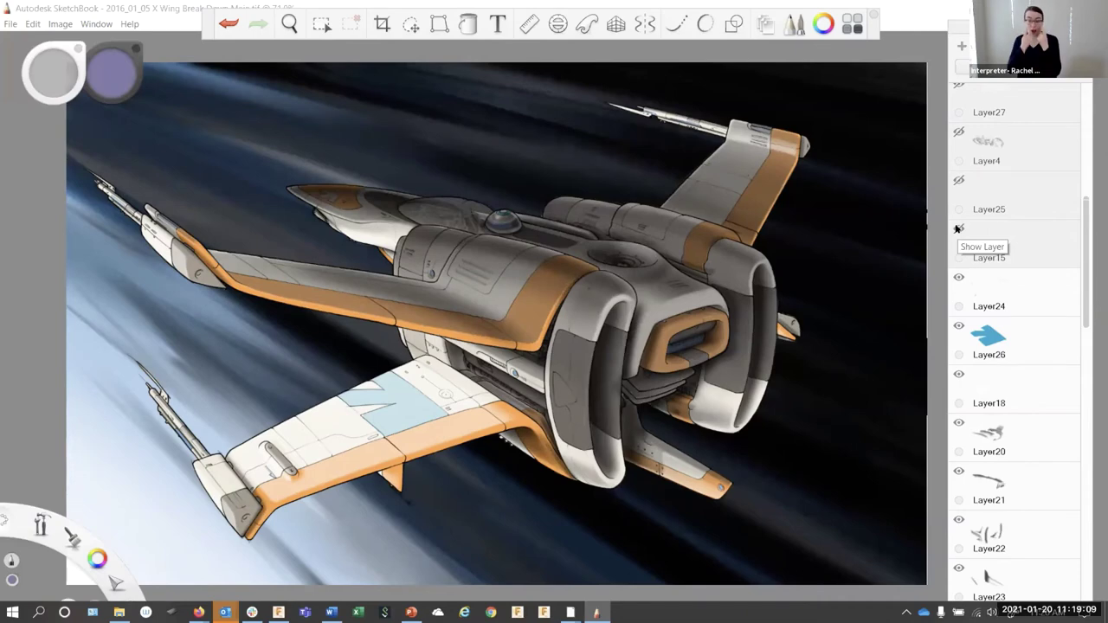
pyautogui.click(958, 229)
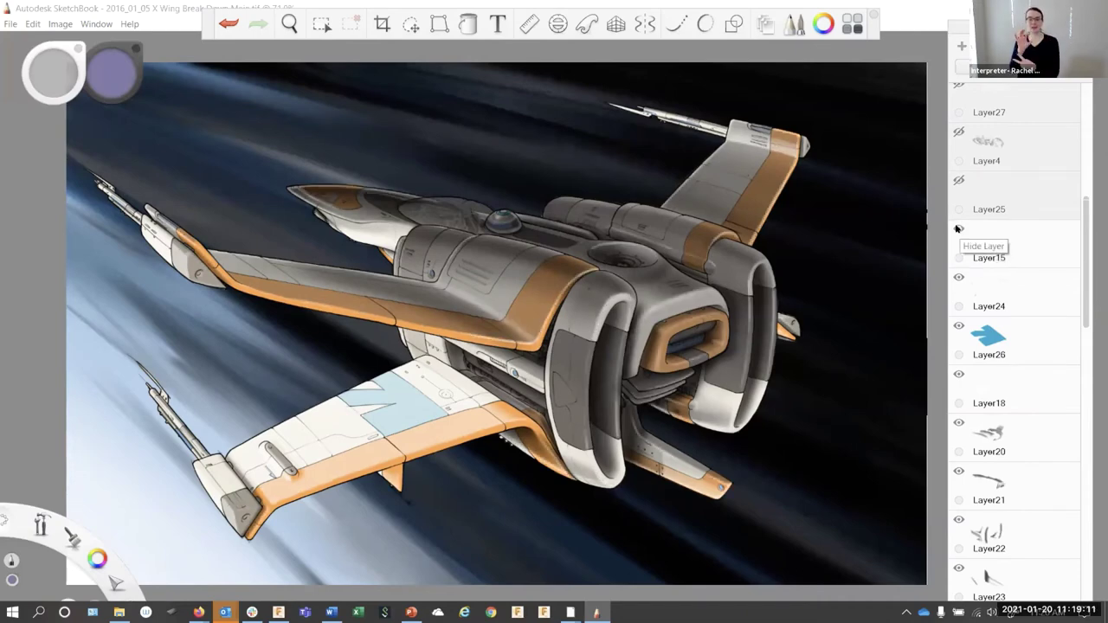
pyautogui.click(958, 228)
pyautogui.click(958, 229)
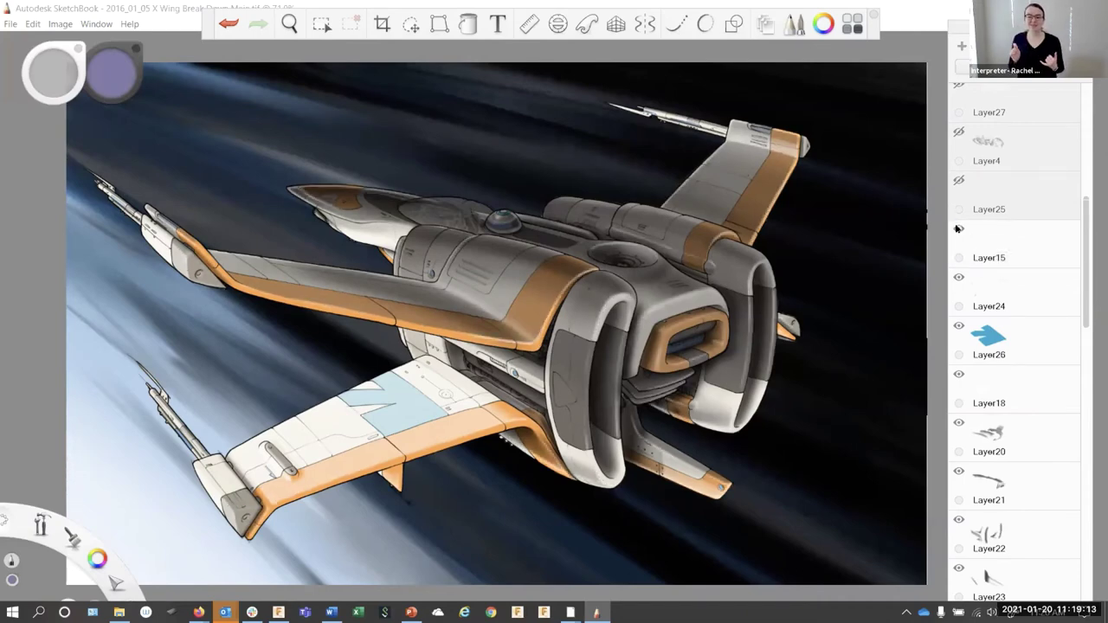
pyautogui.click(958, 228)
pyautogui.click(959, 229)
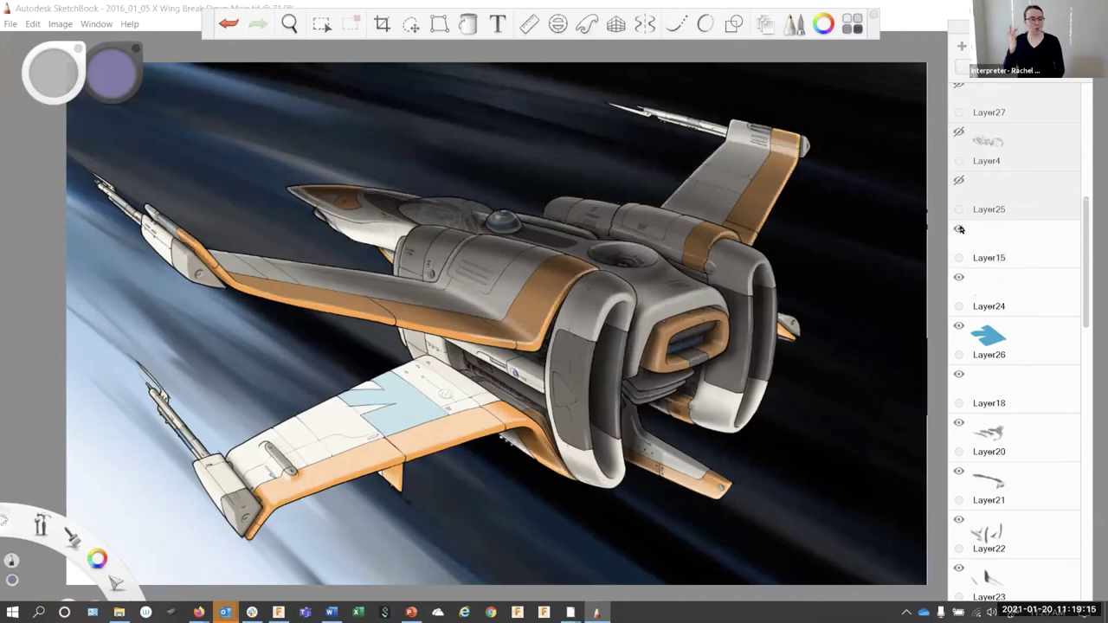
pyautogui.click(959, 230)
pyautogui.click(959, 229)
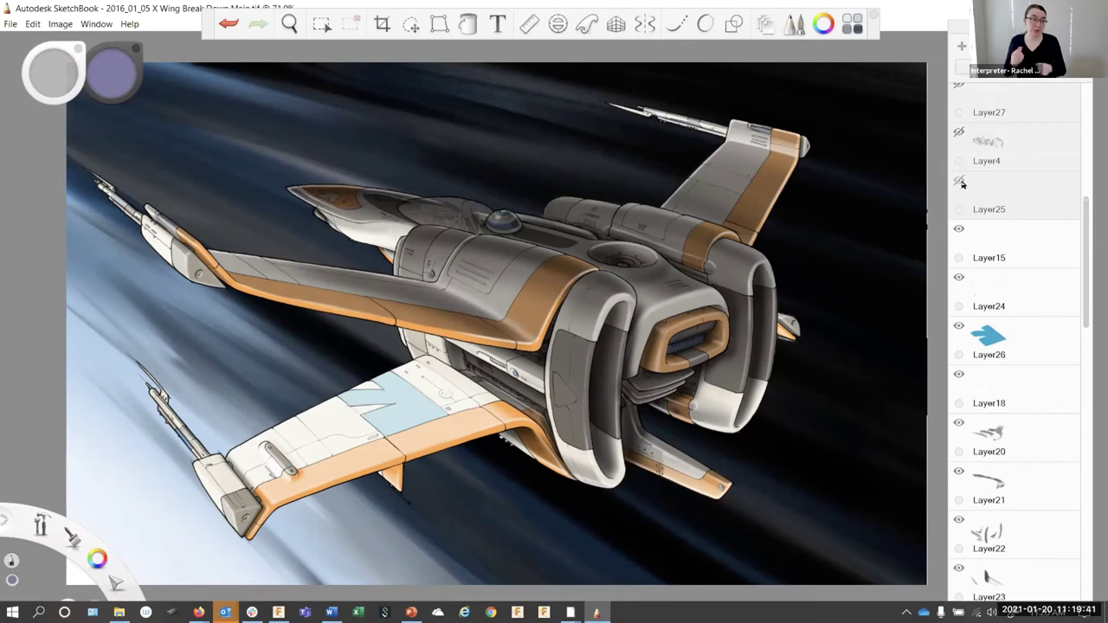
# Toggle Layer25's highlight strokes on and off several times, ending with Layer25 visible
pyautogui.click(957, 180)
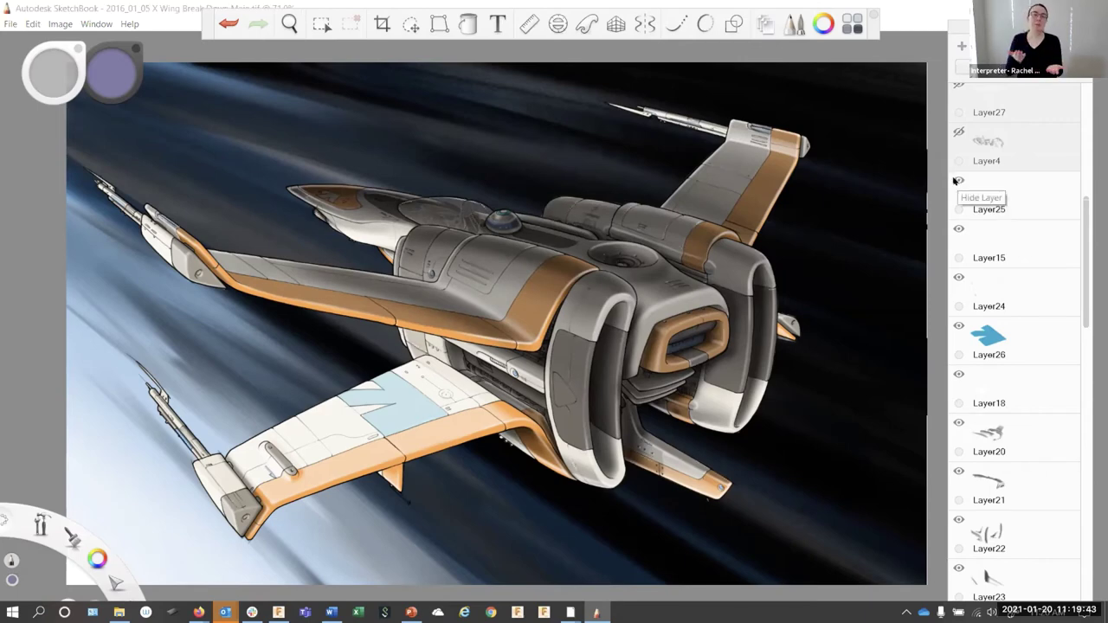
pyautogui.click(957, 180)
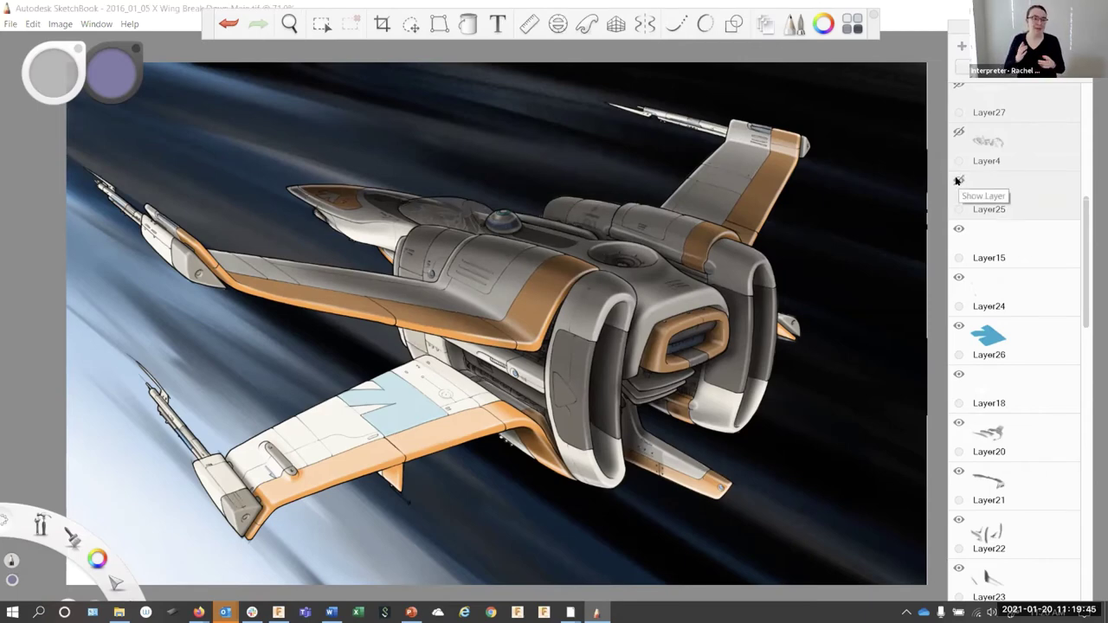
pyautogui.click(957, 180)
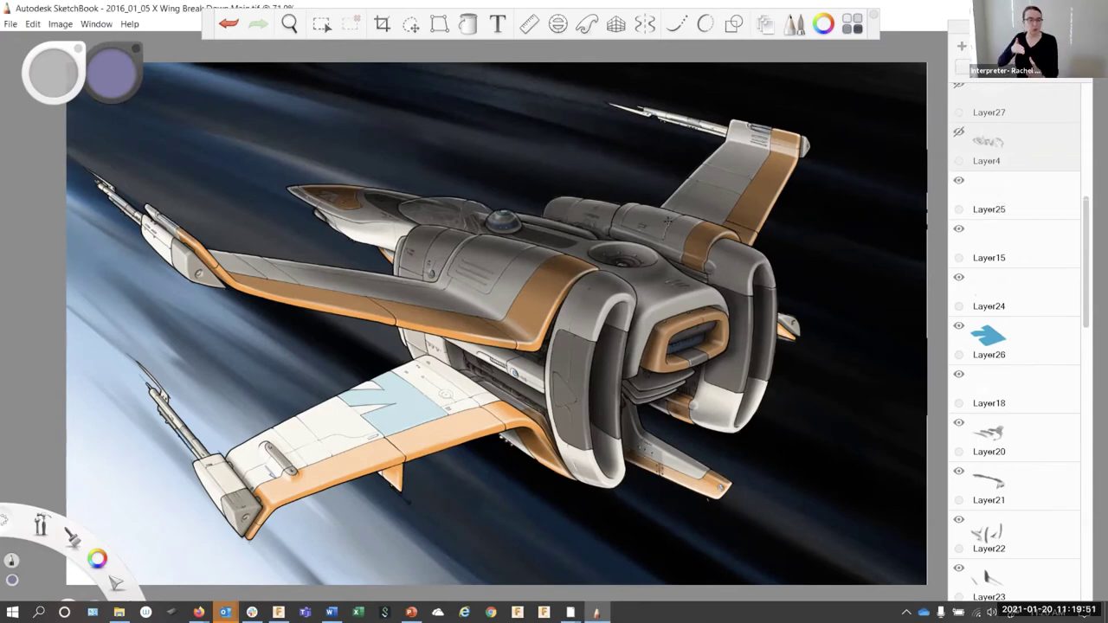
pyautogui.click(958, 180)
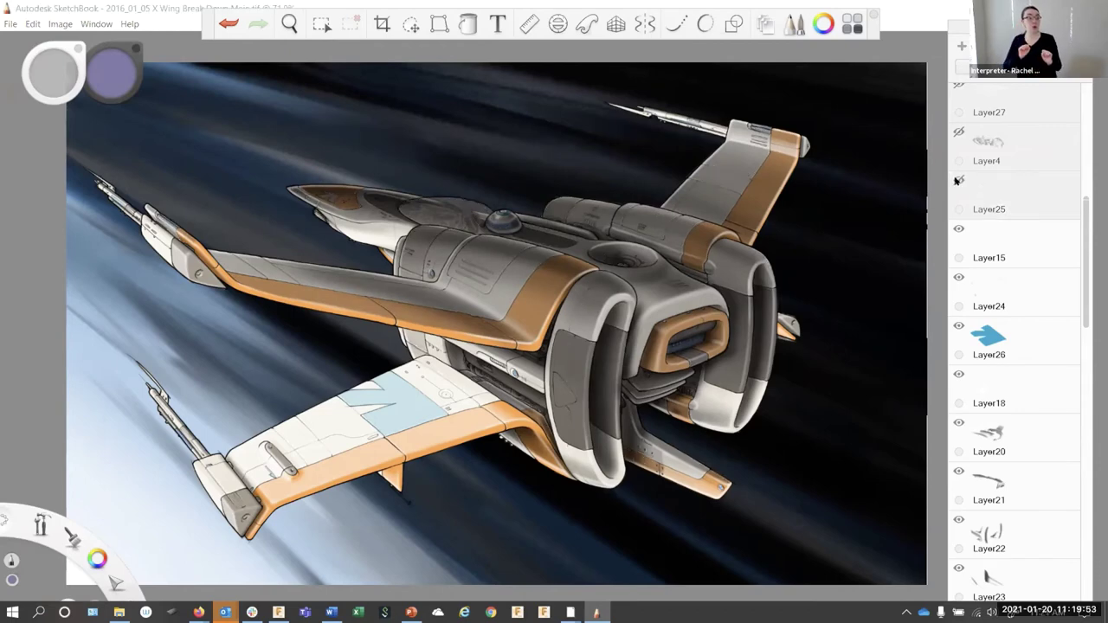
pyautogui.click(958, 179)
pyautogui.press('space')
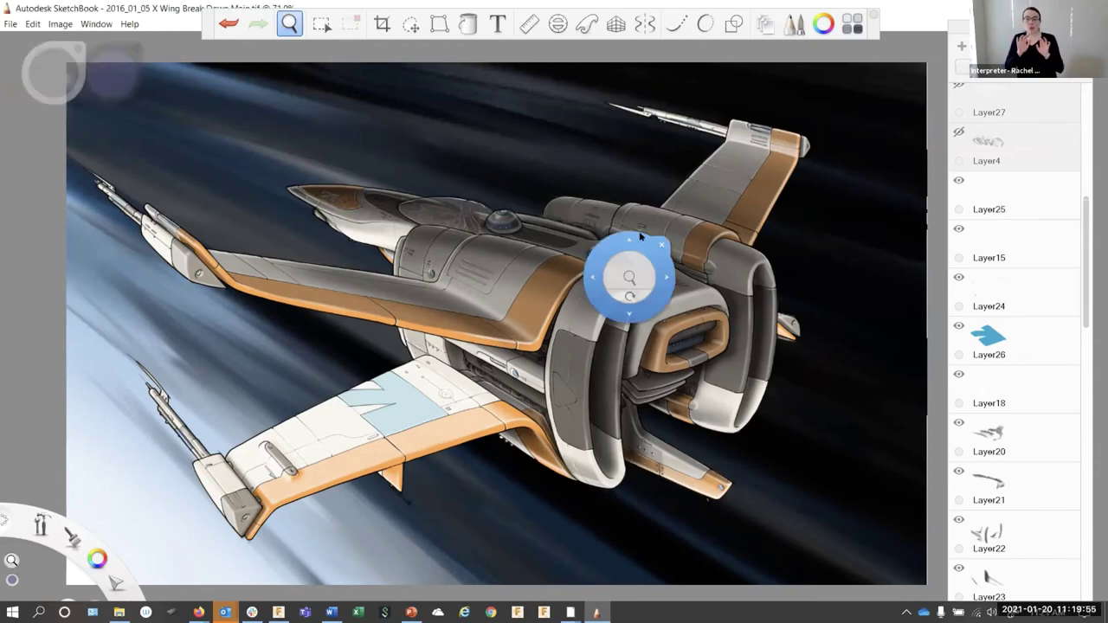
pyautogui.moveTo(623, 253); pyautogui.dragTo(688, 126)
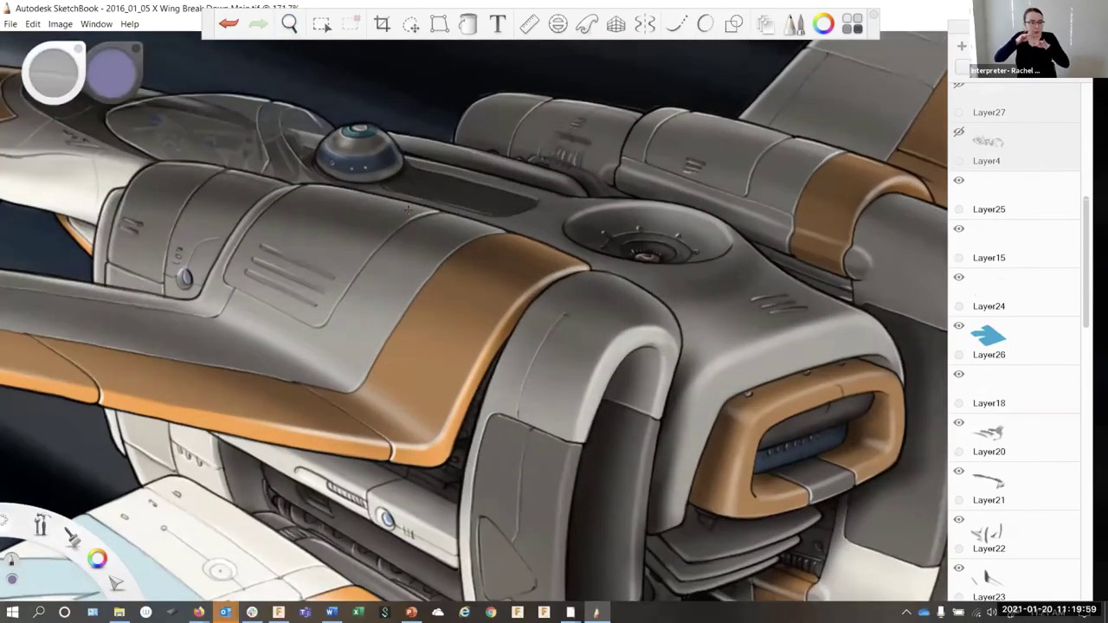
pyautogui.click(958, 180)
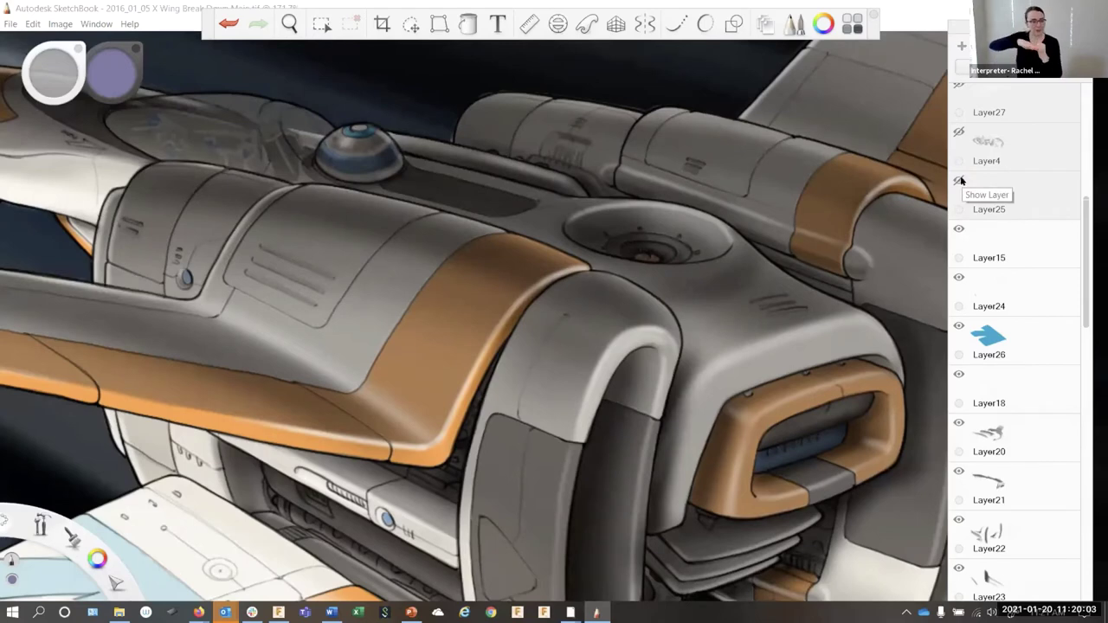
pyautogui.click(959, 180)
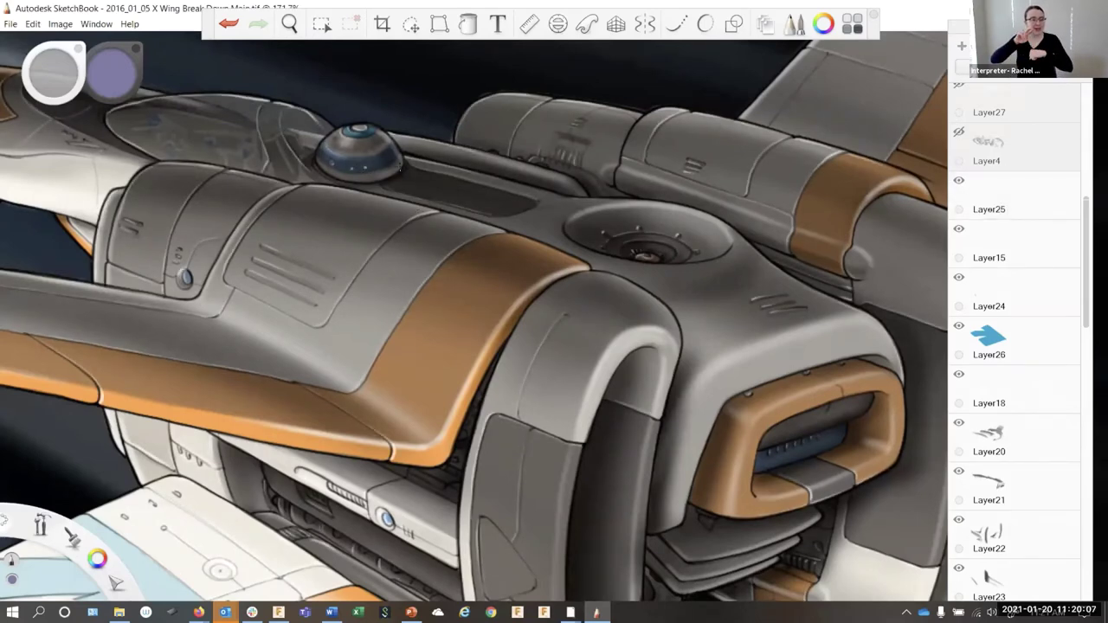
pyautogui.press('space')
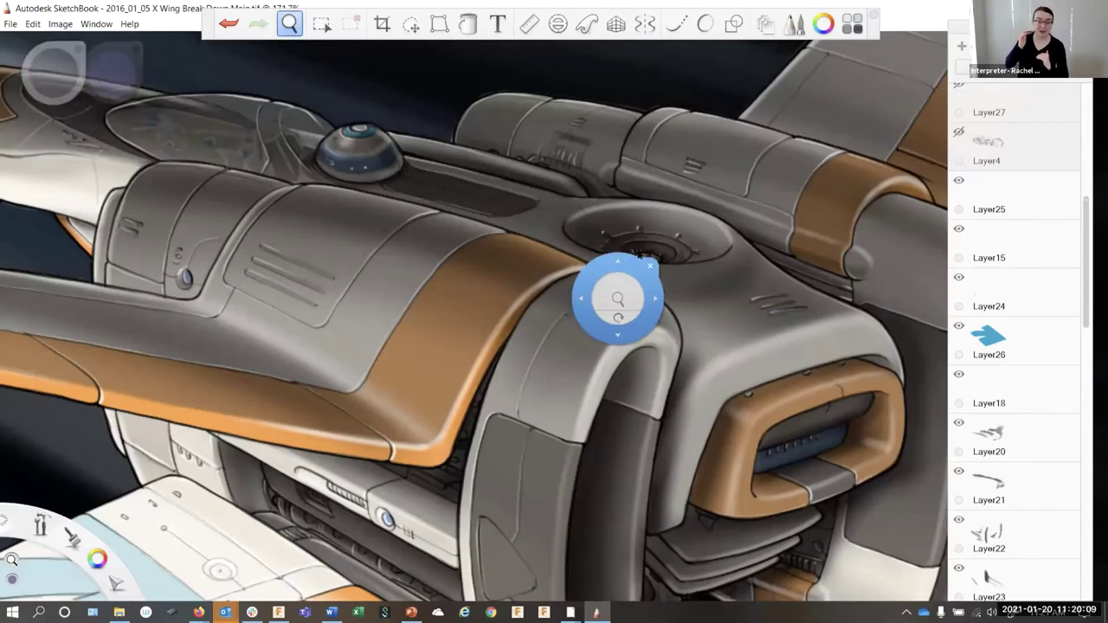
pyautogui.moveTo(605, 283); pyautogui.dragTo(647, 380)
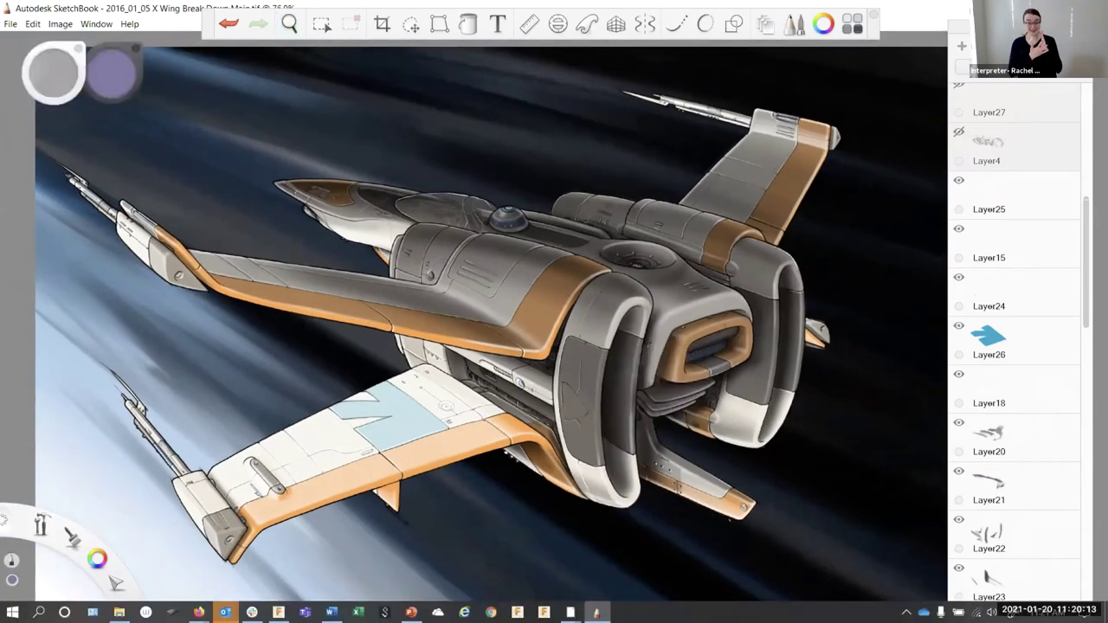
# Show the hidden Layer27, Layer38 and Layer37 in the Layers panel
pyautogui.moveTo(601, 334); pyautogui.dragTo(608, 296)
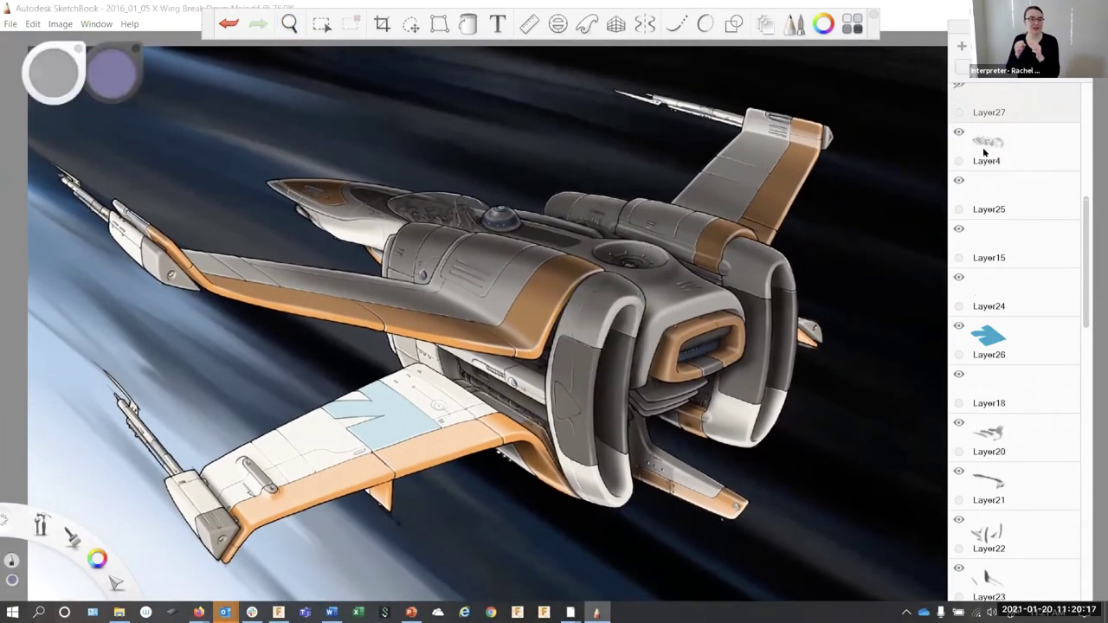
pyautogui.moveTo(1087, 264); pyautogui.dragTo(974, 225)
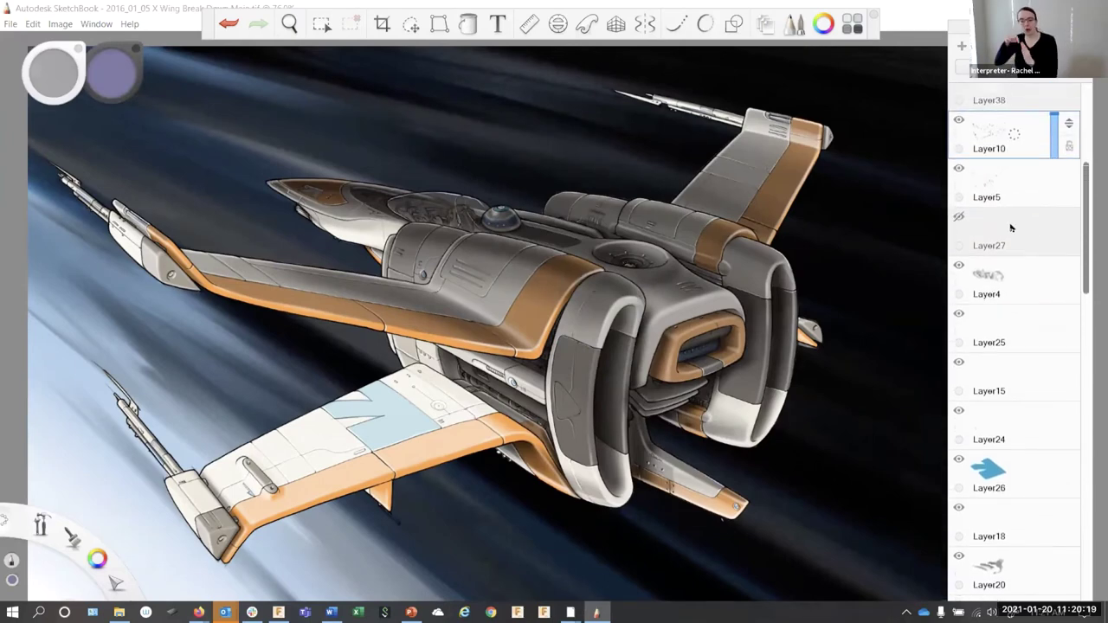
pyautogui.click(959, 216)
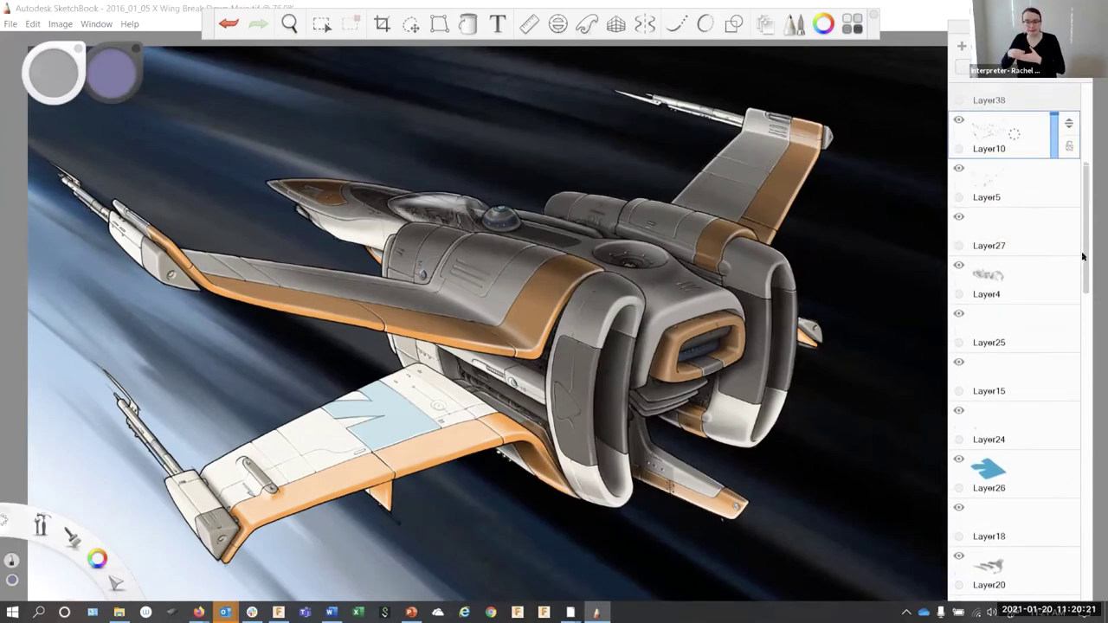
pyautogui.scroll(5, 1083, 258)
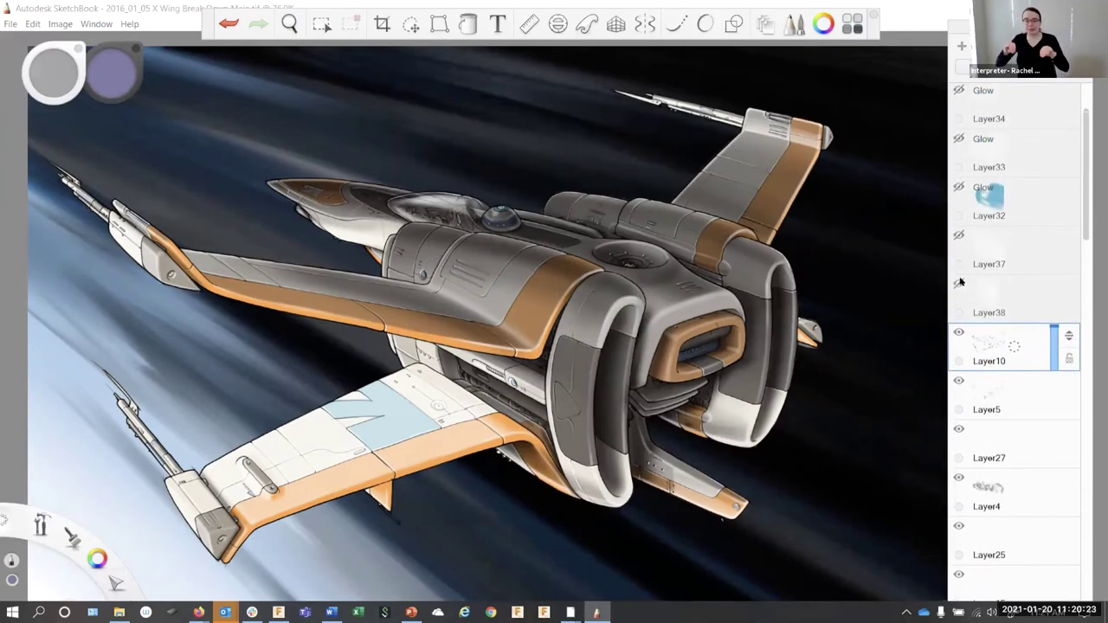
pyautogui.click(958, 283)
pyautogui.click(957, 236)
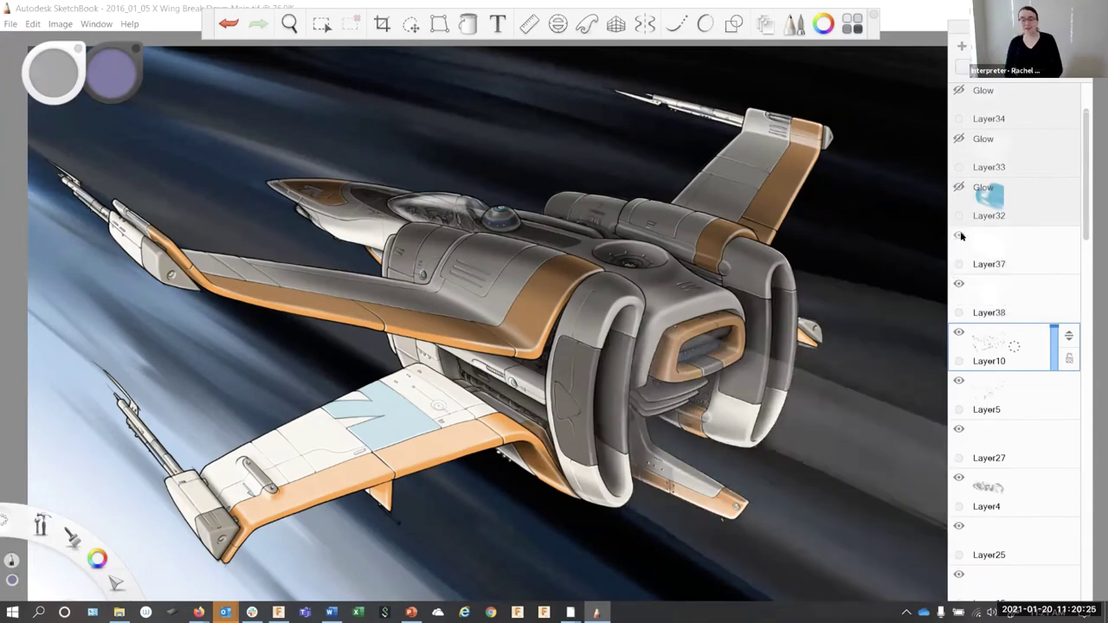
# Show the three Glow layers, Layer35 and the top layer holding the signature
pyautogui.click(957, 188)
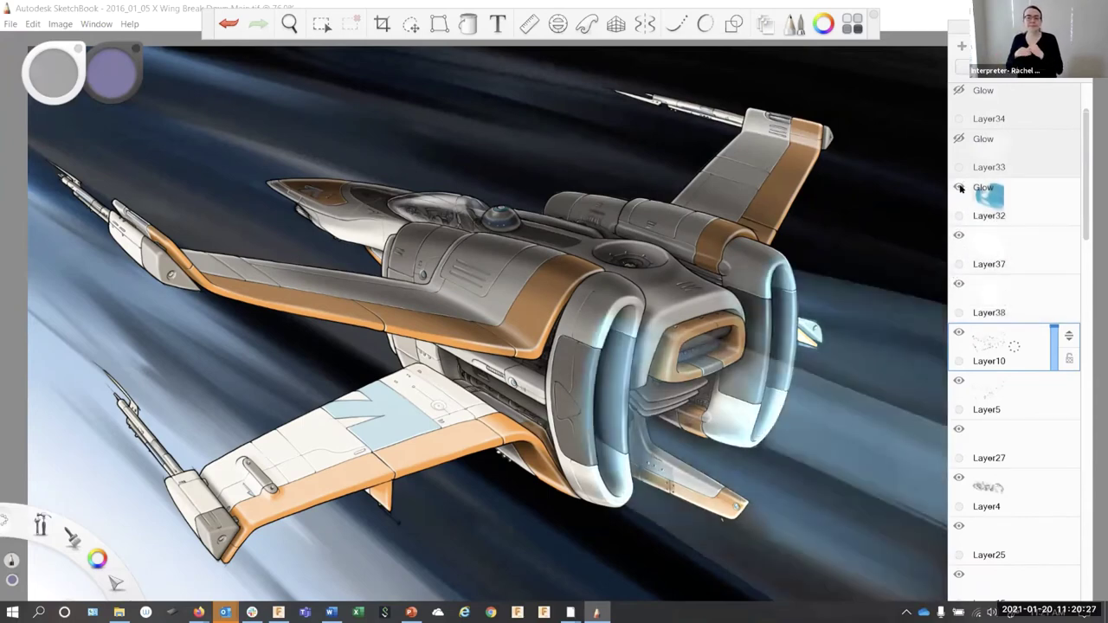
pyautogui.click(958, 138)
pyautogui.click(958, 90)
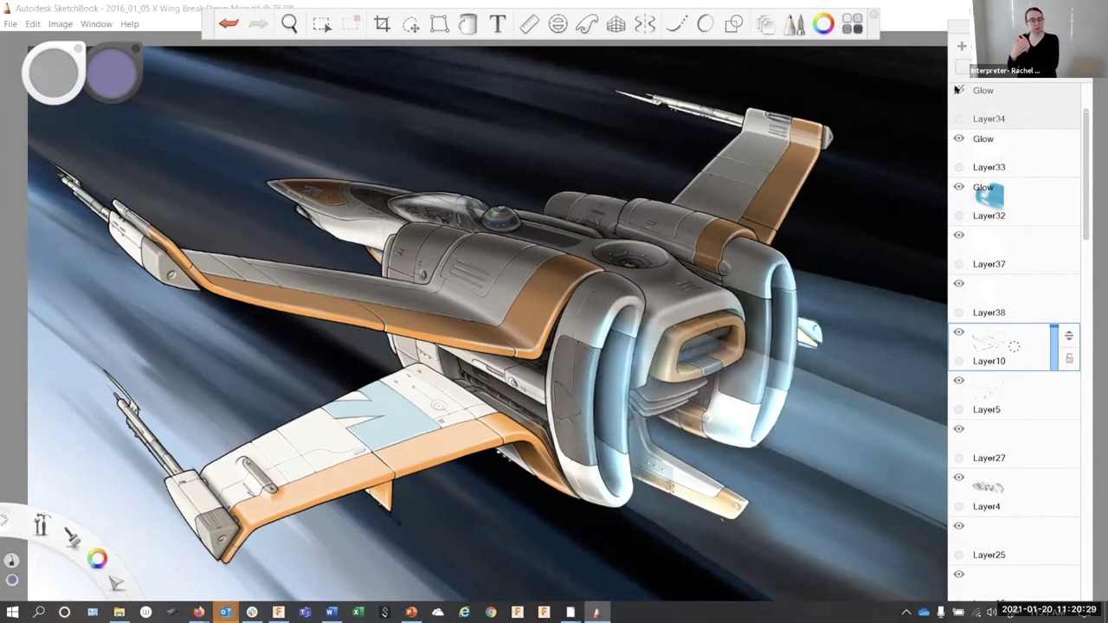
pyautogui.scroll(3, 1082, 208)
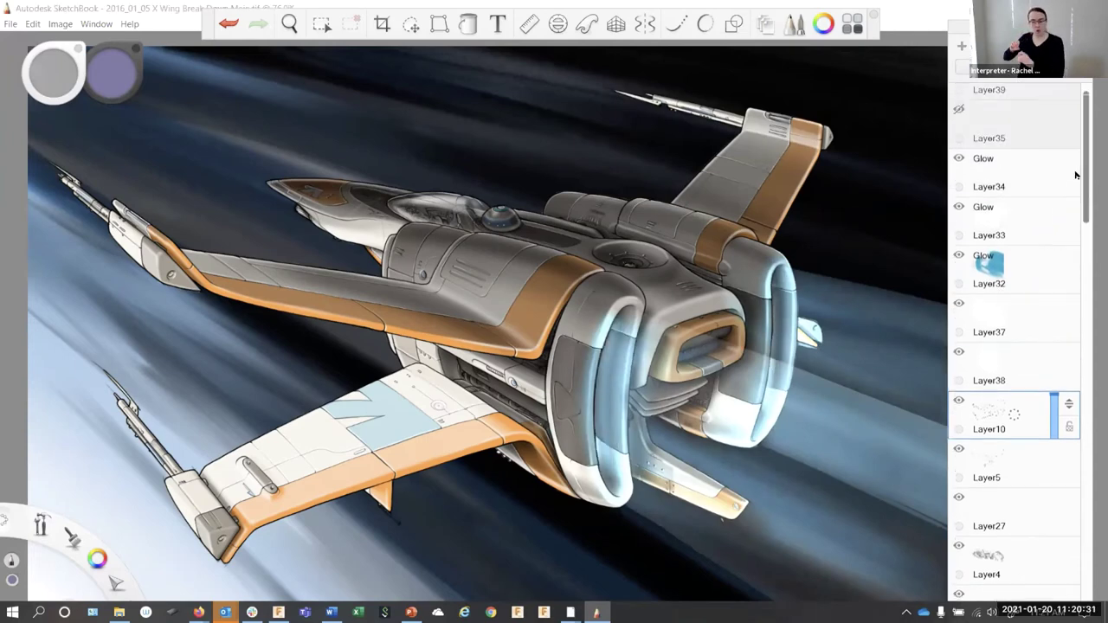
pyautogui.click(959, 139)
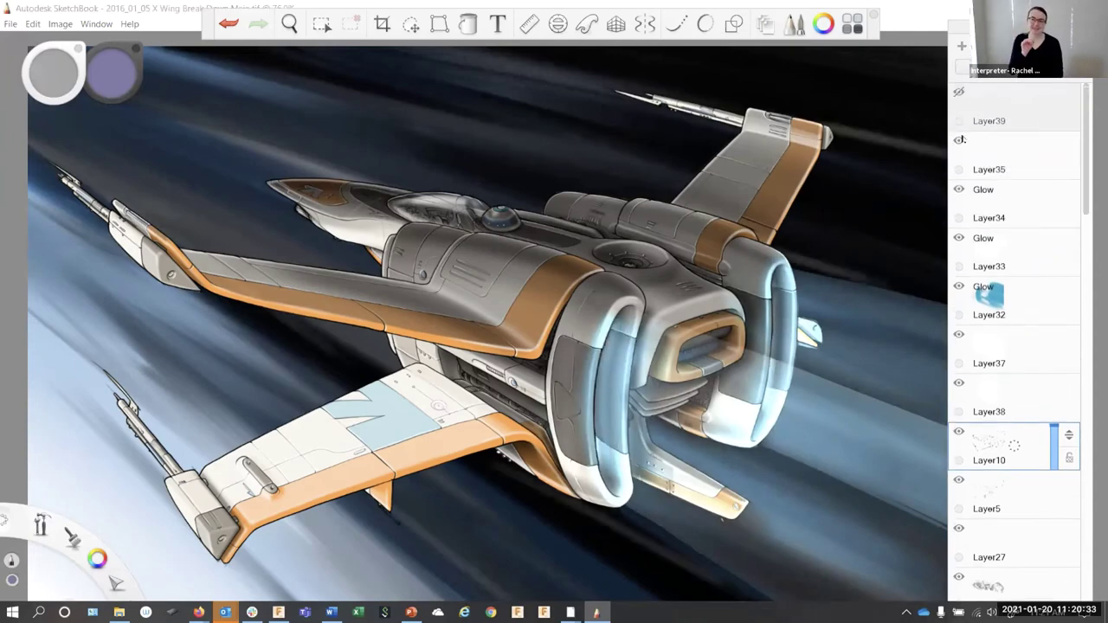
pyautogui.click(958, 91)
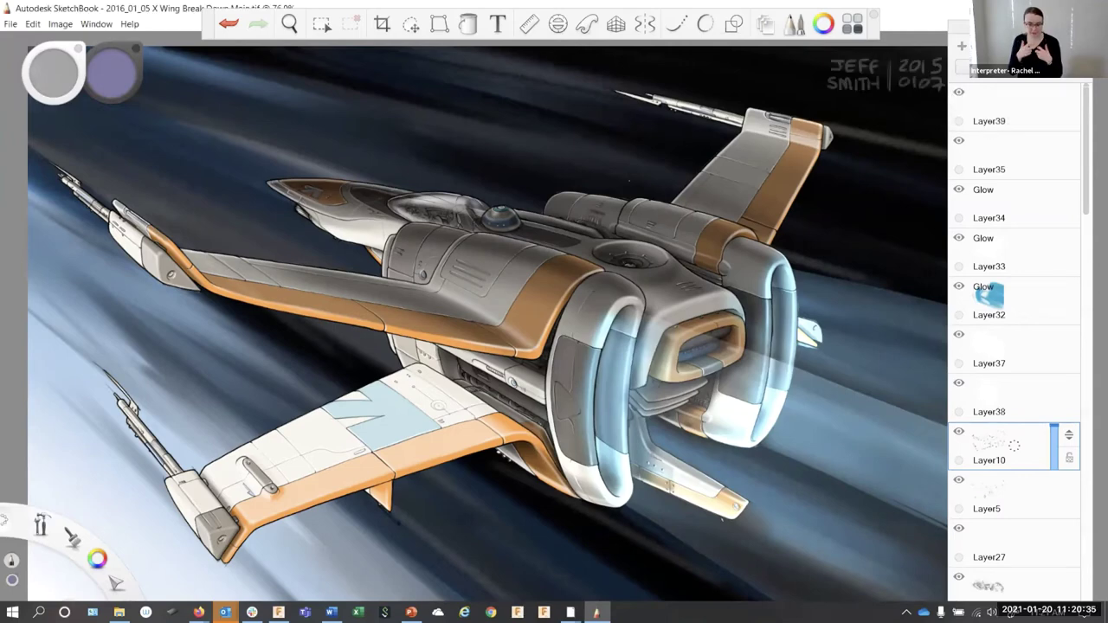
pyautogui.press('space')
pyautogui.scroll(-2, 612, 243)
# Hide the SketchBook interface to display only the ship drawing, then switch to Fusion 360
pyautogui.scroll(-1, 612, 243)
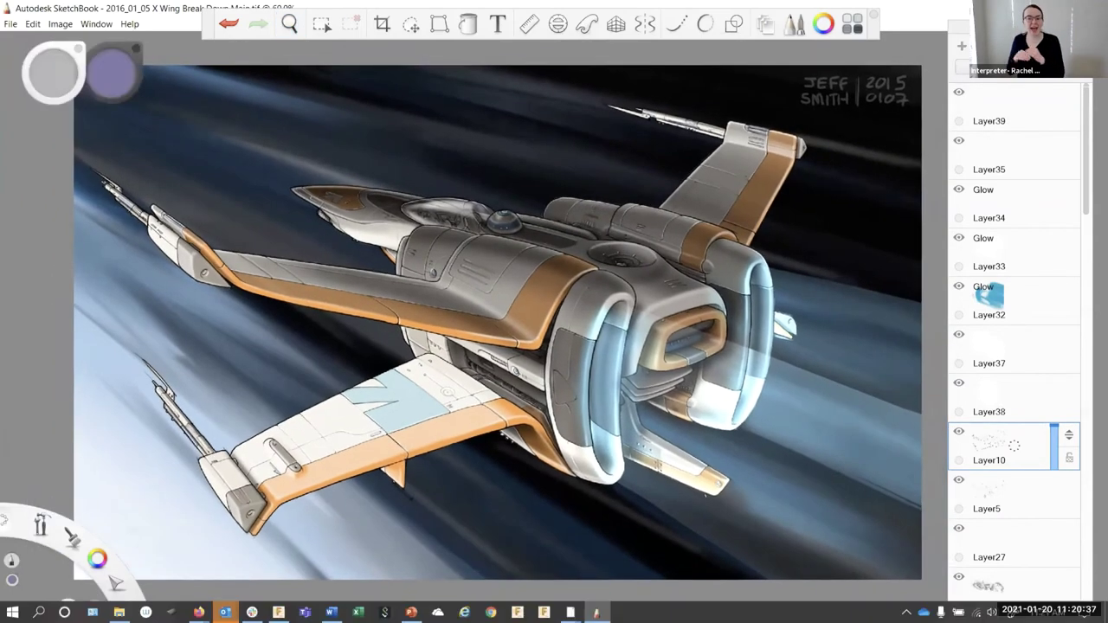
pyautogui.press('Tab')
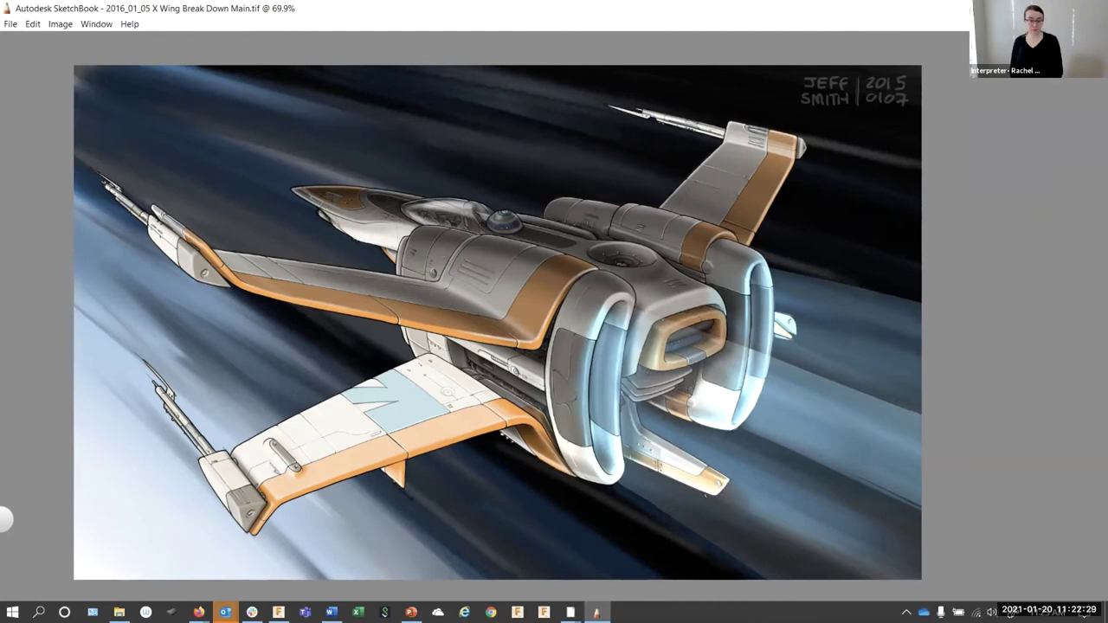
pyautogui.hotkey('alt', 'Tab')
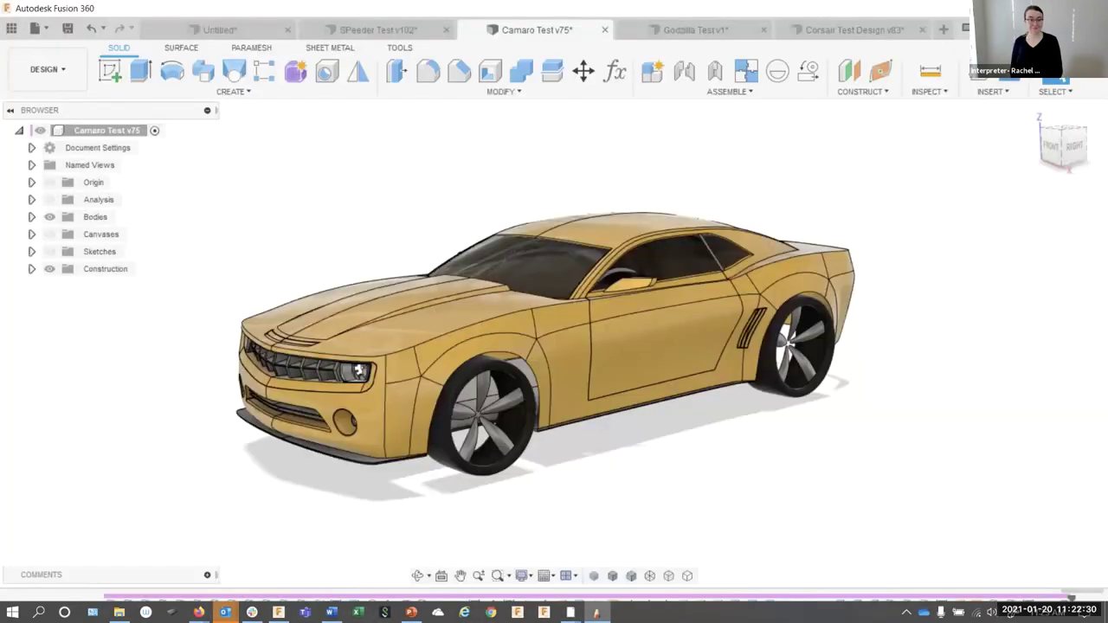
# Create a new blank design, Untitled(1), beside the open designs
pyautogui.click(938, 30)
pyautogui.click(49, 182)
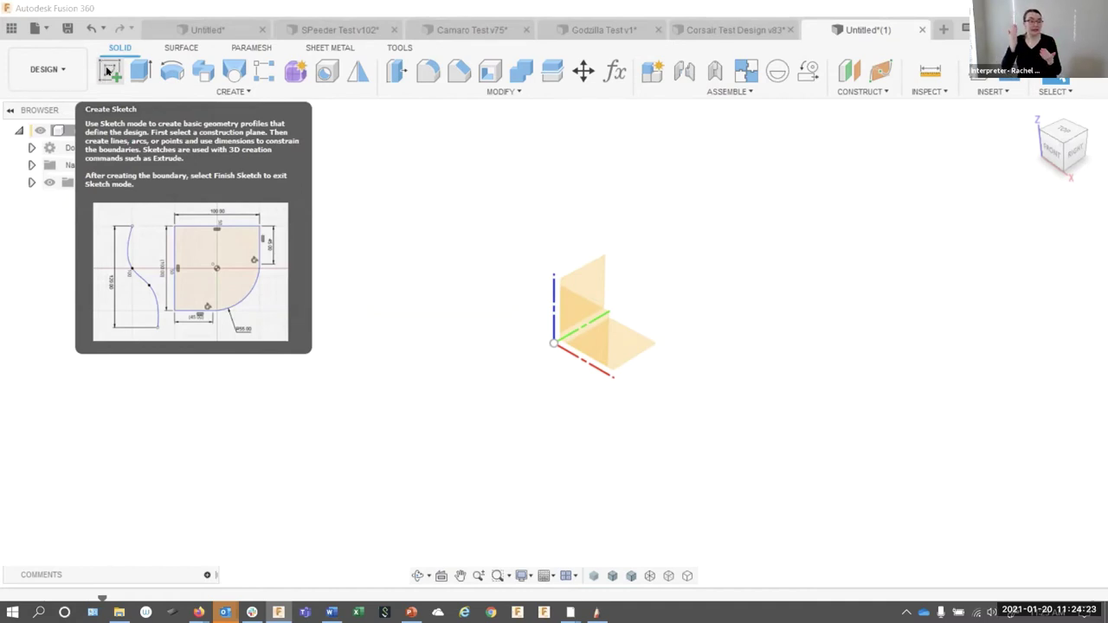
# Sketch on a vertical origin plane, drawing the hull's top, right-end and long bottom lines
pyautogui.click(108, 71)
pyautogui.click(559, 263)
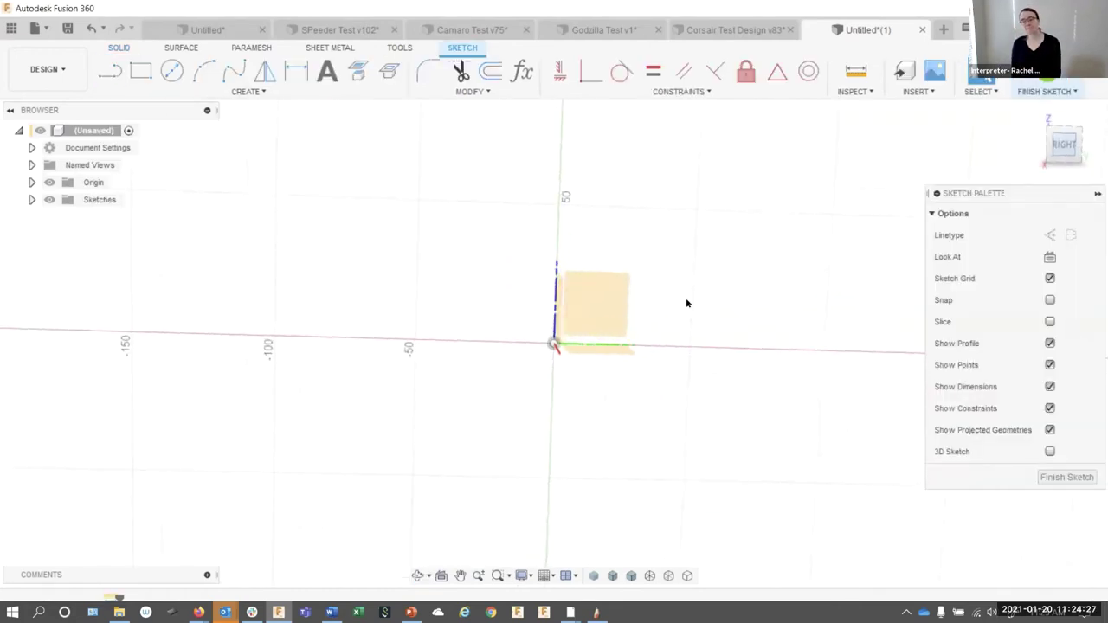
pyautogui.click(110, 71)
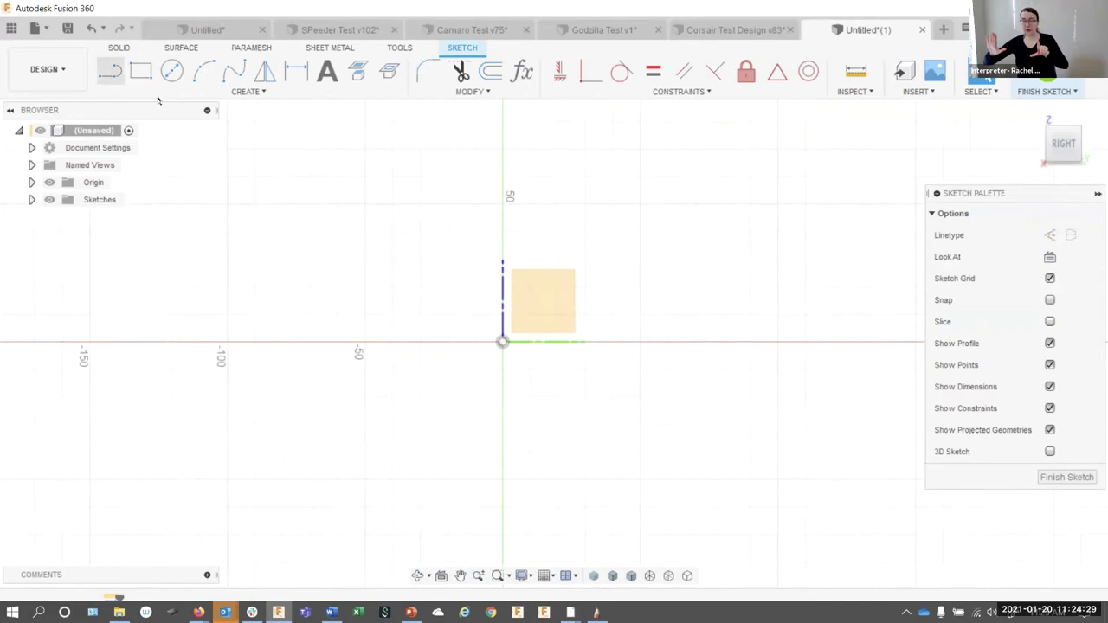
pyautogui.click(503, 341)
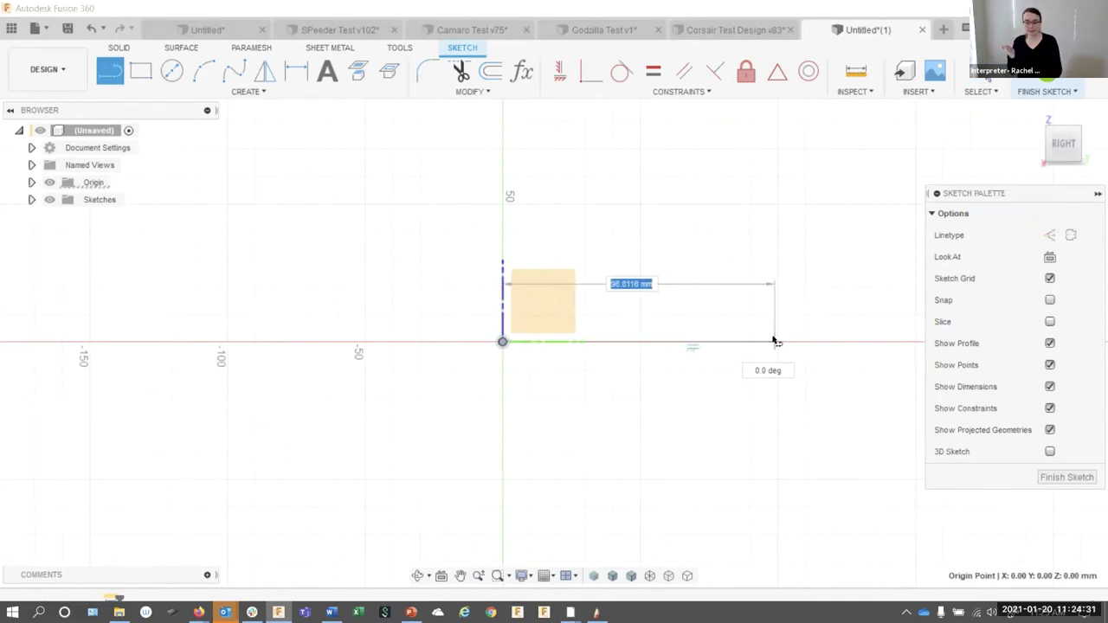
pyautogui.click(774, 338)
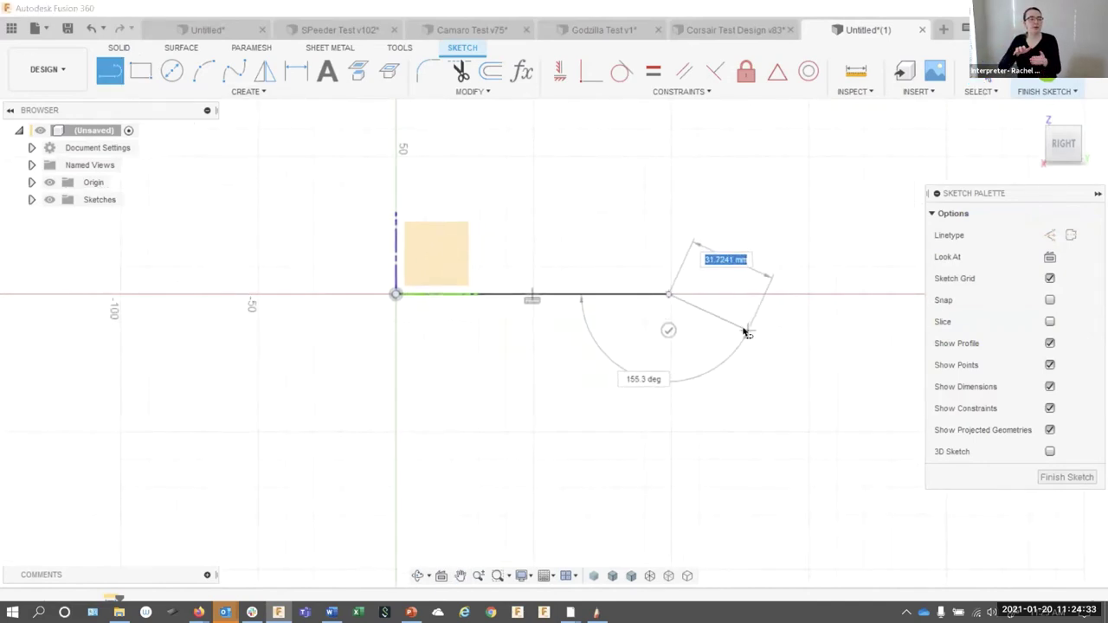
pyautogui.click(742, 365)
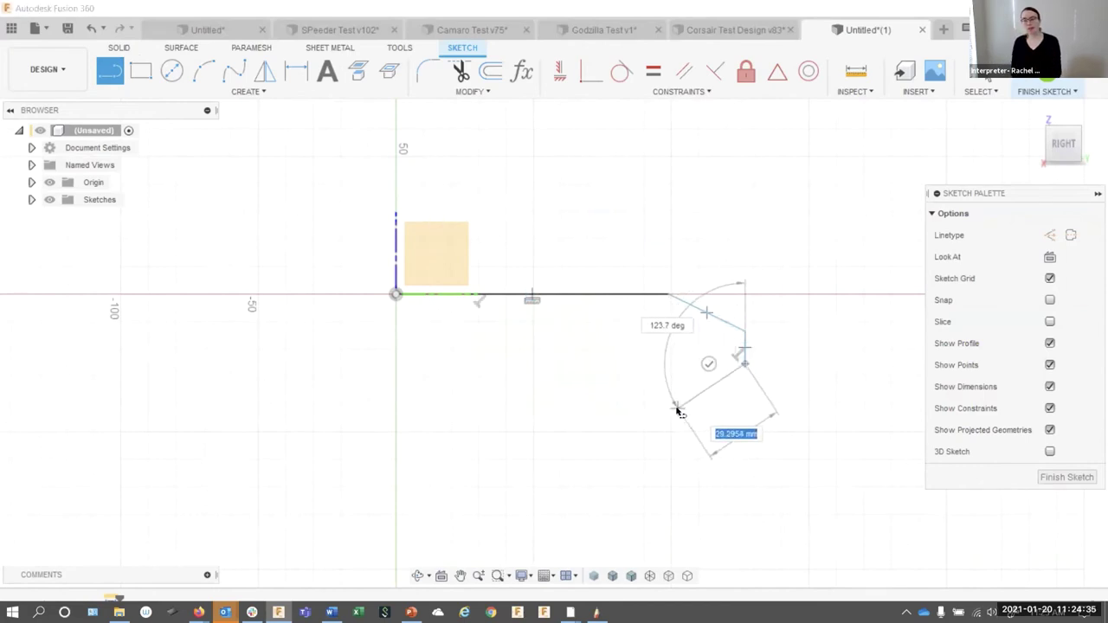
pyautogui.click(649, 424)
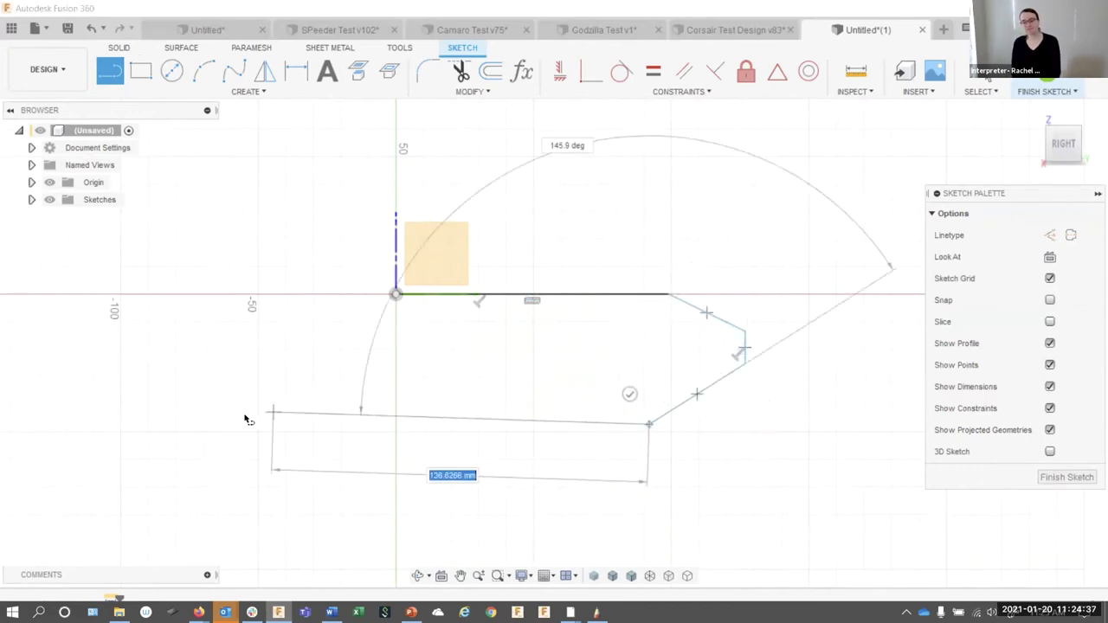
pyautogui.click(116, 415)
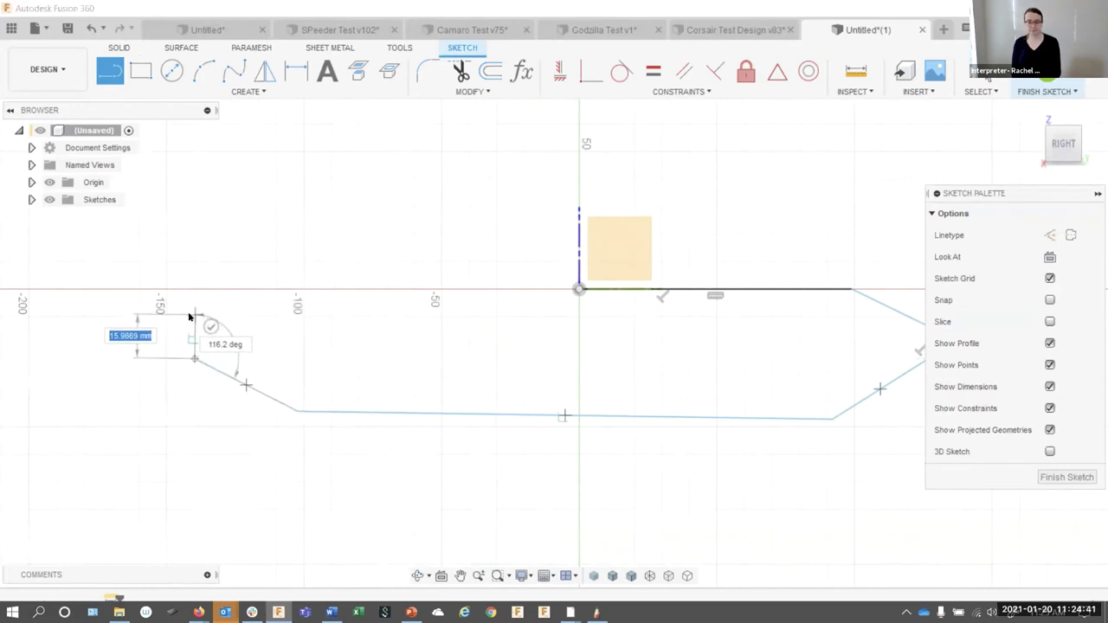
# Add the left angled segments and top-left edge, then make the free endpoint coincident with the origin
pyautogui.click(194, 313)
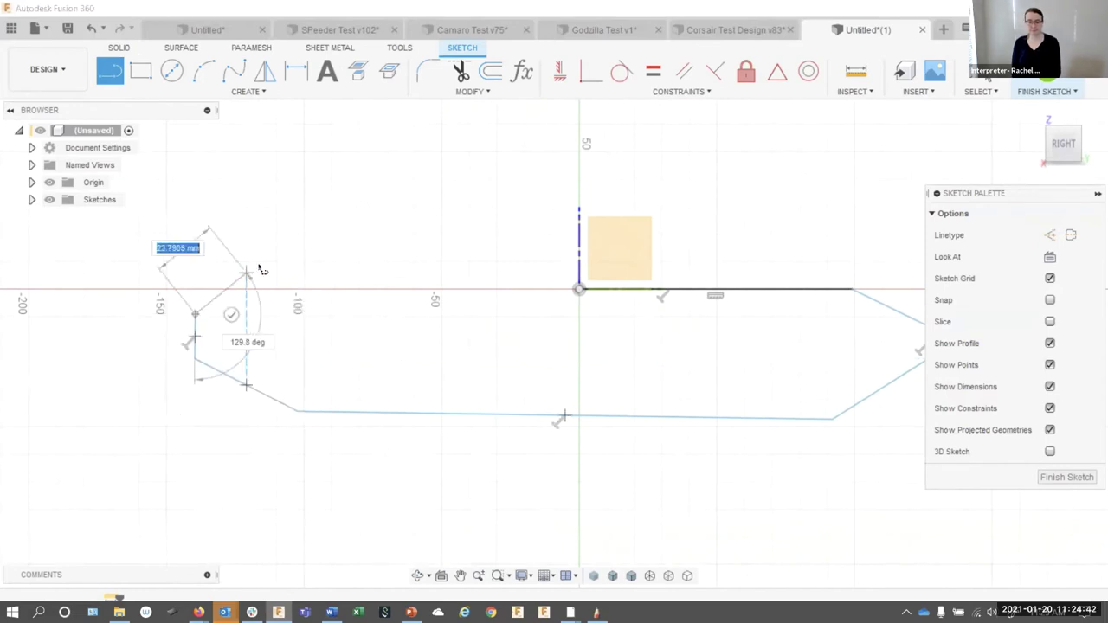
pyautogui.click(309, 274)
pyautogui.click(529, 275)
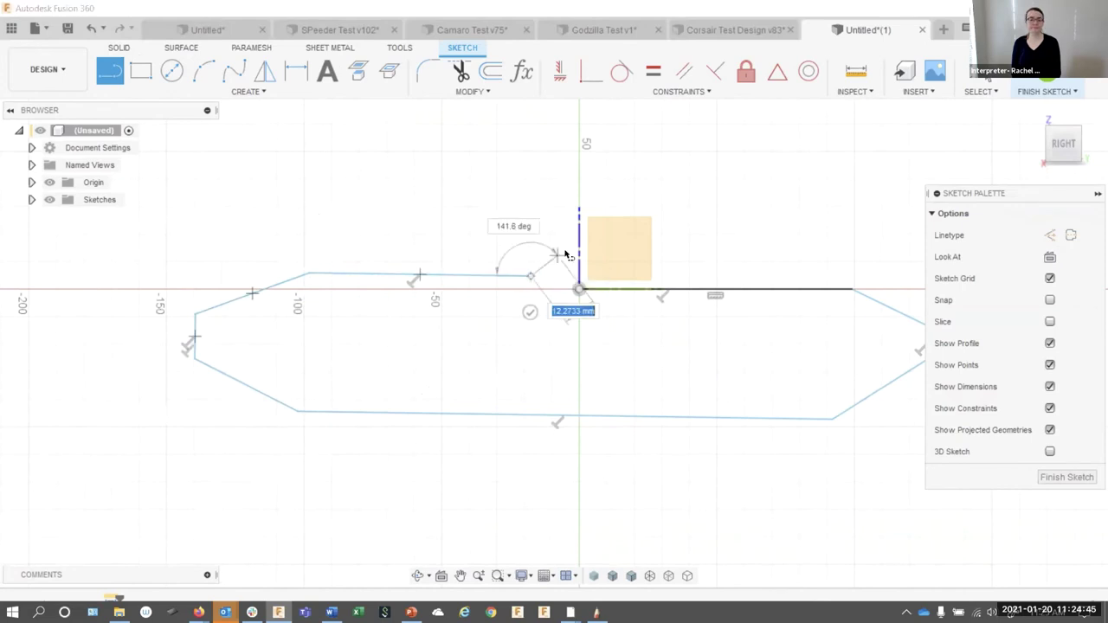
pyautogui.press('Escape')
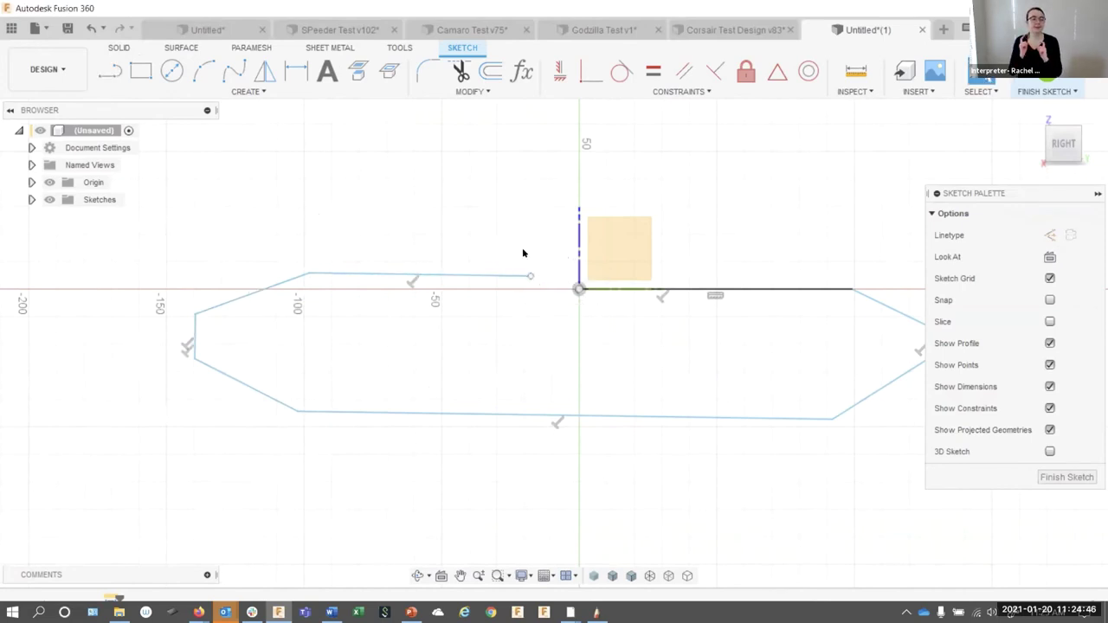
pyautogui.click(590, 71)
pyautogui.click(531, 277)
# Constrain the outline's top-left edge to horizontal, cancelling the over-constrained bottom-edge attempt
pyautogui.click(578, 288)
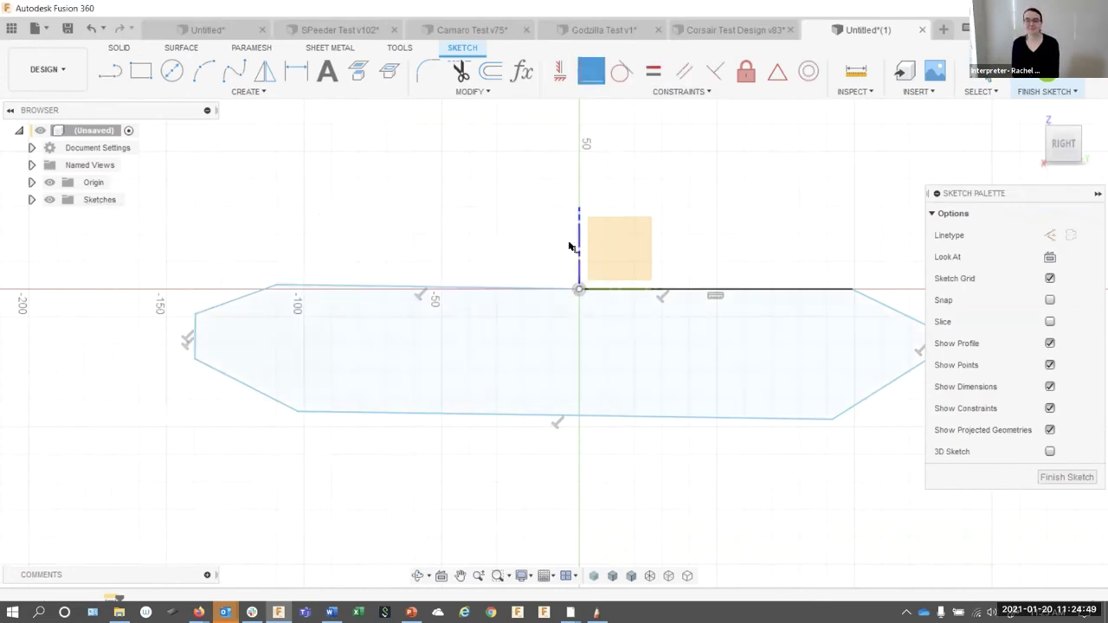
pyautogui.click(698, 92)
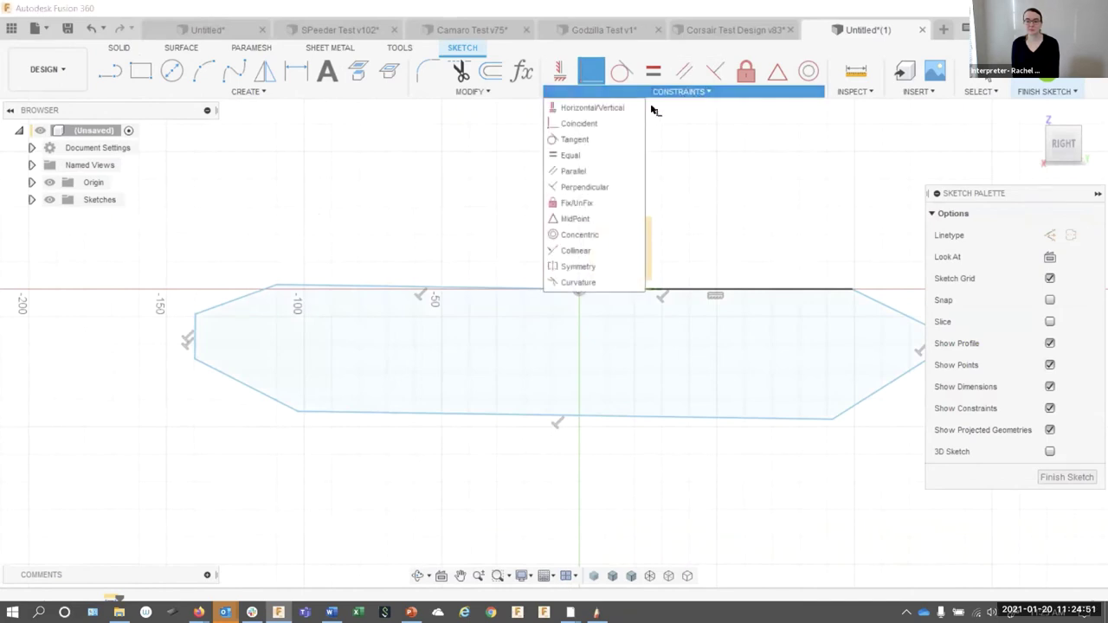
pyautogui.click(576, 108)
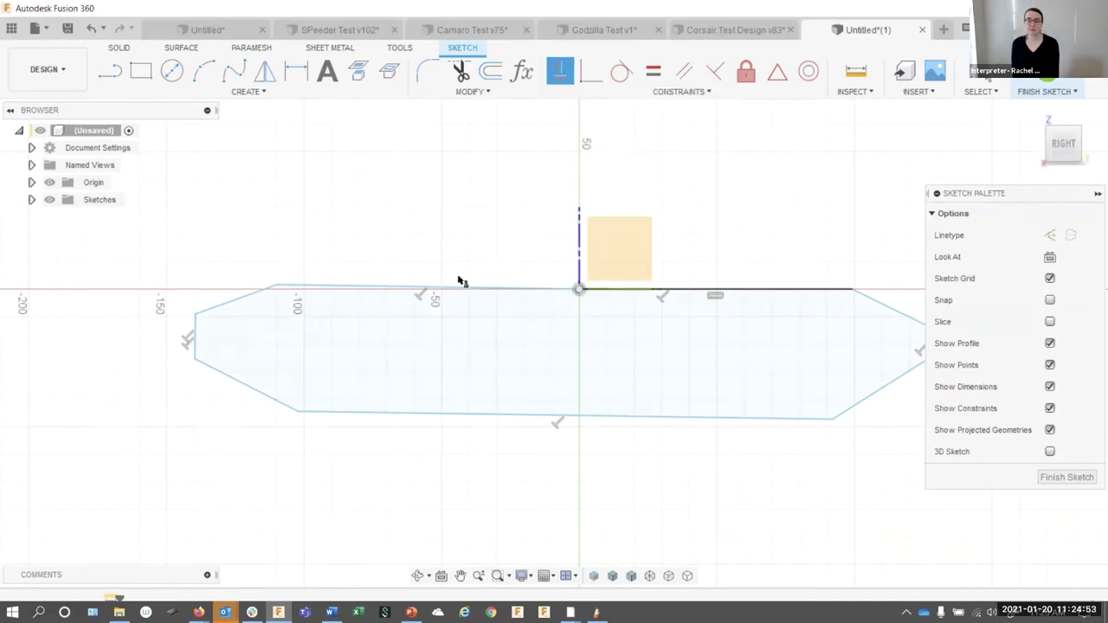
pyautogui.click(454, 288)
pyautogui.click(495, 418)
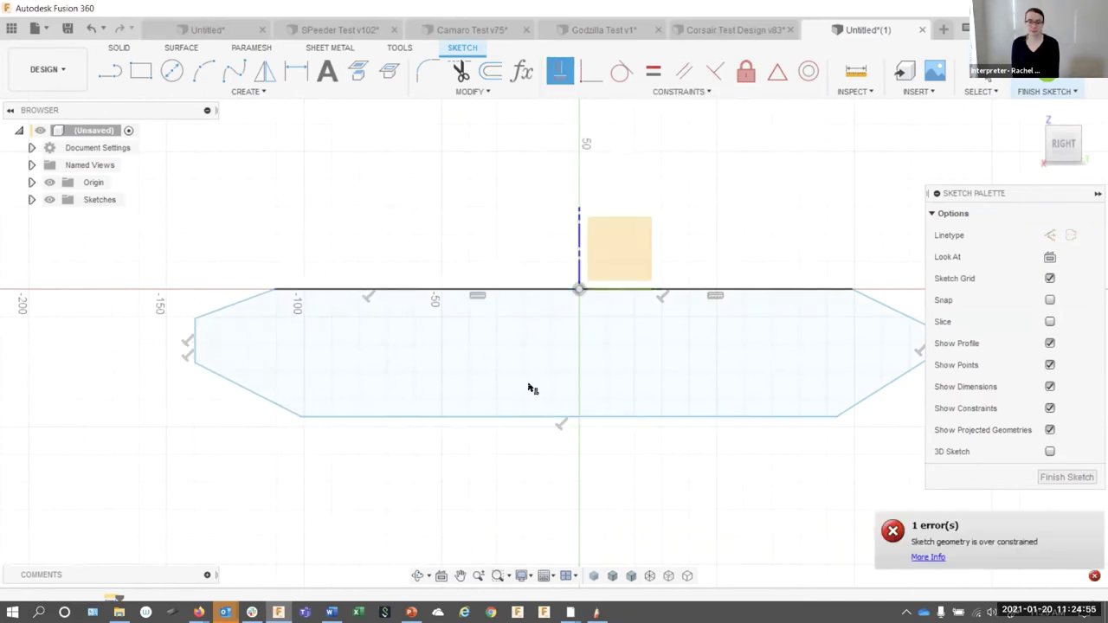
pyautogui.moveTo(528, 388); pyautogui.dragTo(455, 374)
pyautogui.press('Escape')
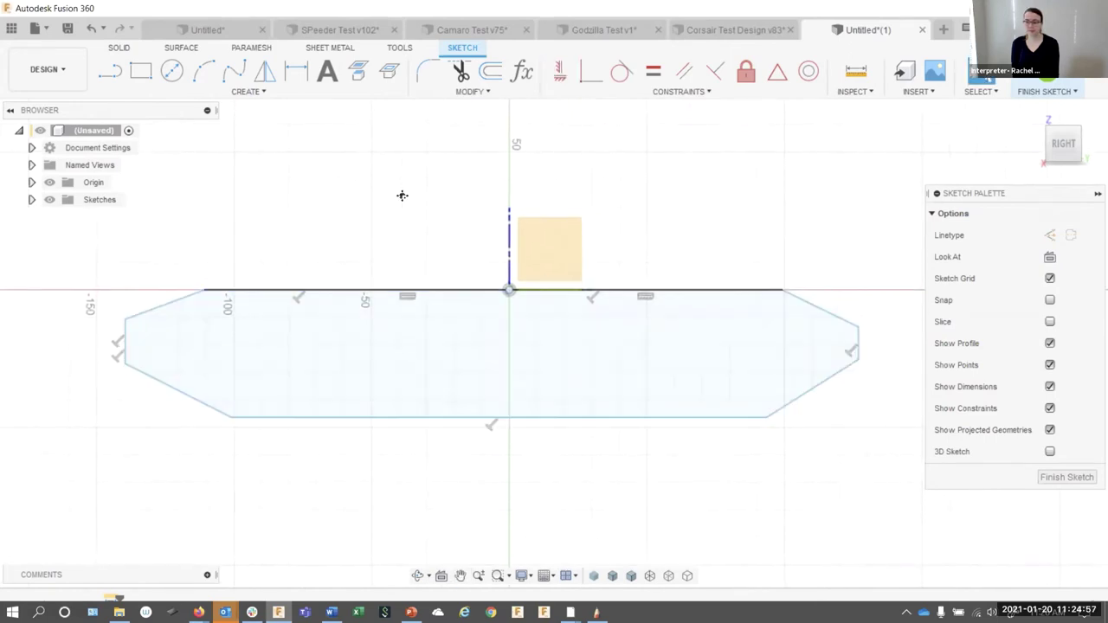
# Drag the right-end lines into a blunt vertical edge at the hull's right end
pyautogui.moveTo(786, 414); pyautogui.dragTo(800, 417)
pyautogui.click(851, 348)
pyautogui.moveTo(859, 350)
pyautogui.mouseDown()
pyautogui.moveTo(845, 345)
pyautogui.moveTo(850, 317)
pyautogui.mouseUp()
pyautogui.click(124, 291)
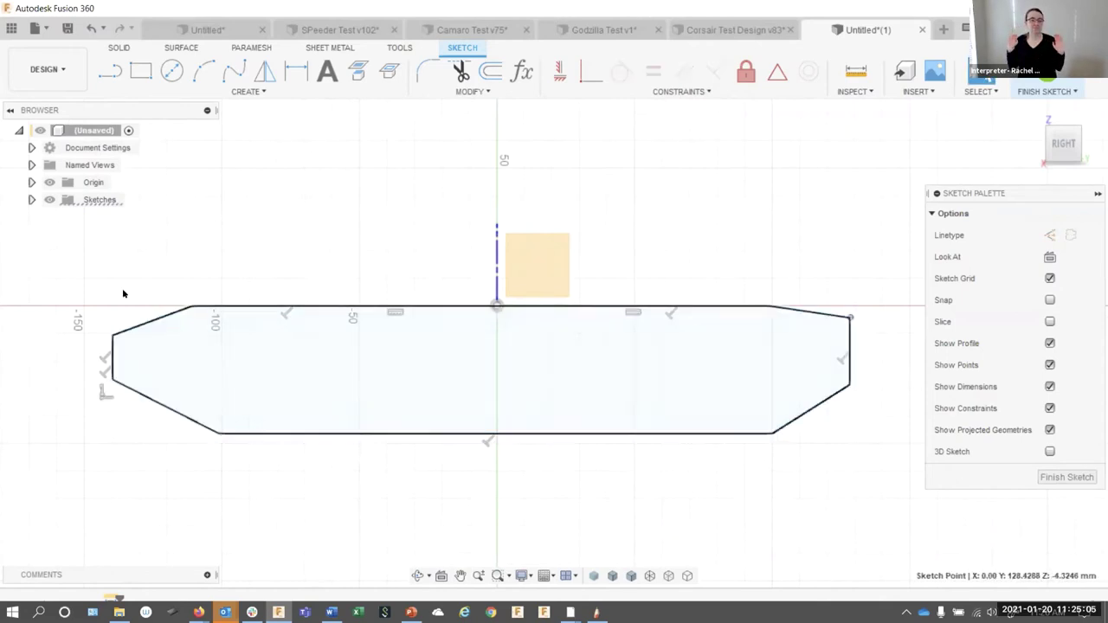
pyautogui.click(109, 73)
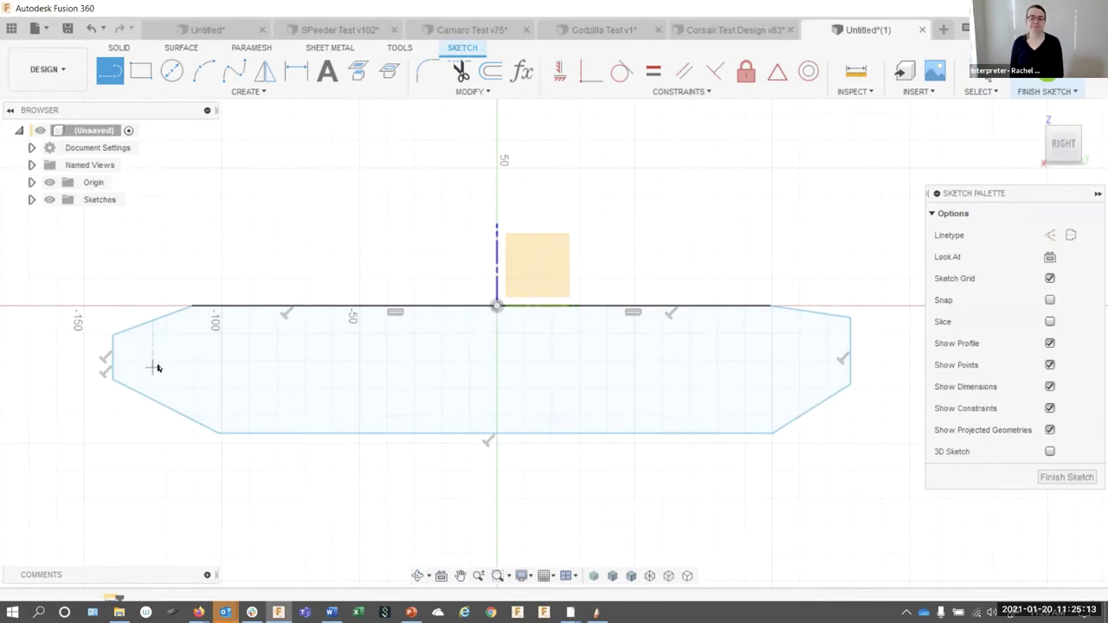
# Draw a six-point closed outline whose bottom edge drops below the original, then finish the sketch
pyautogui.click(153, 367)
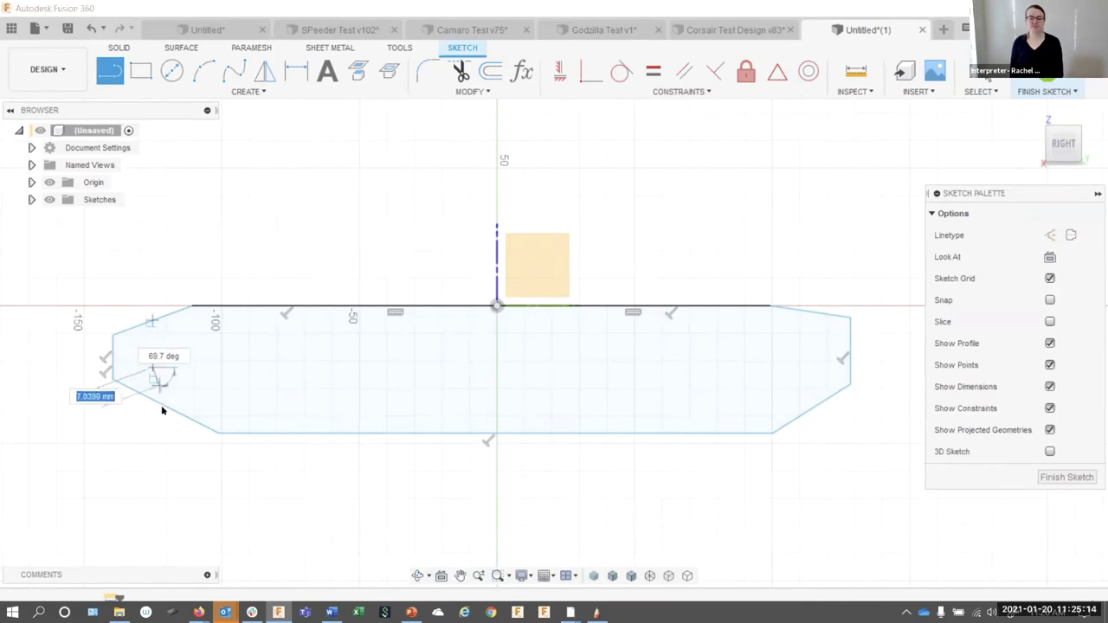
pyautogui.click(201, 454)
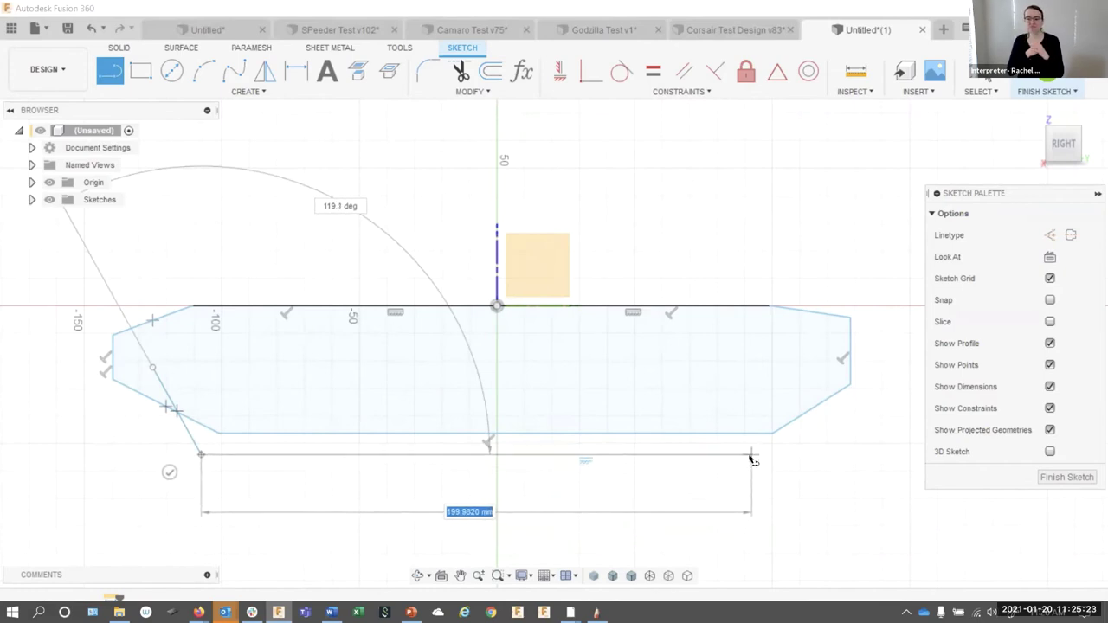
pyautogui.click(751, 455)
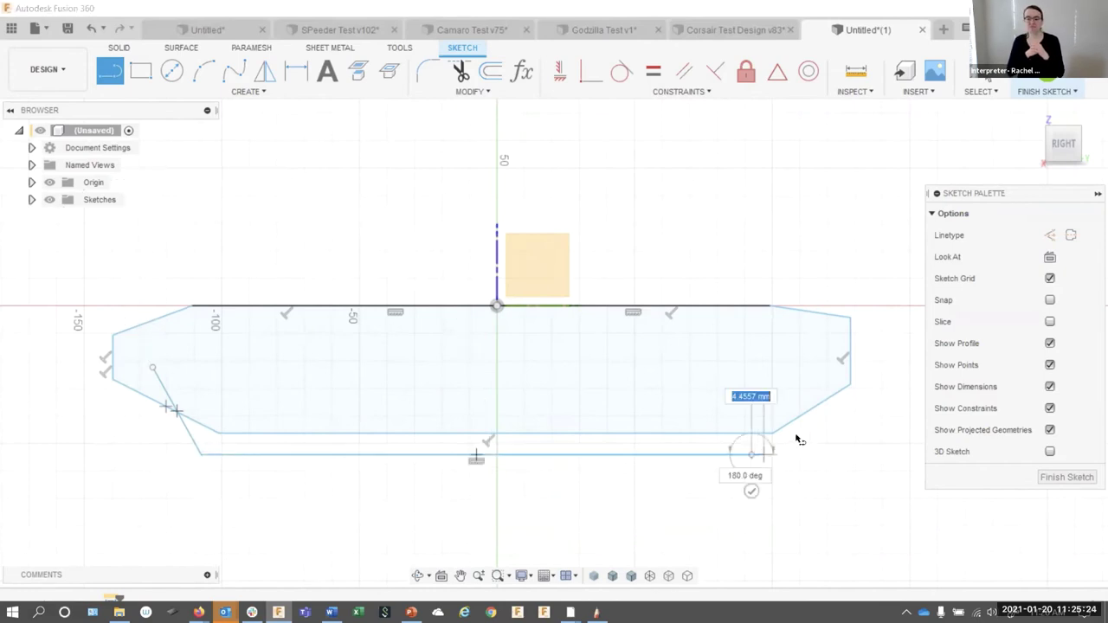
pyautogui.click(834, 364)
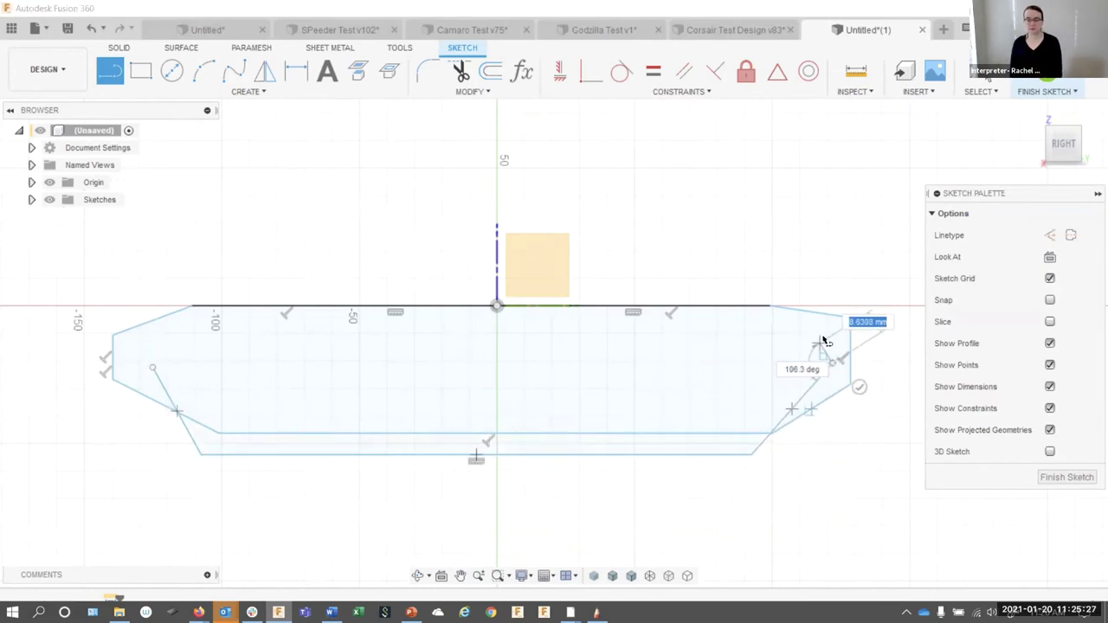
pyautogui.click(832, 335)
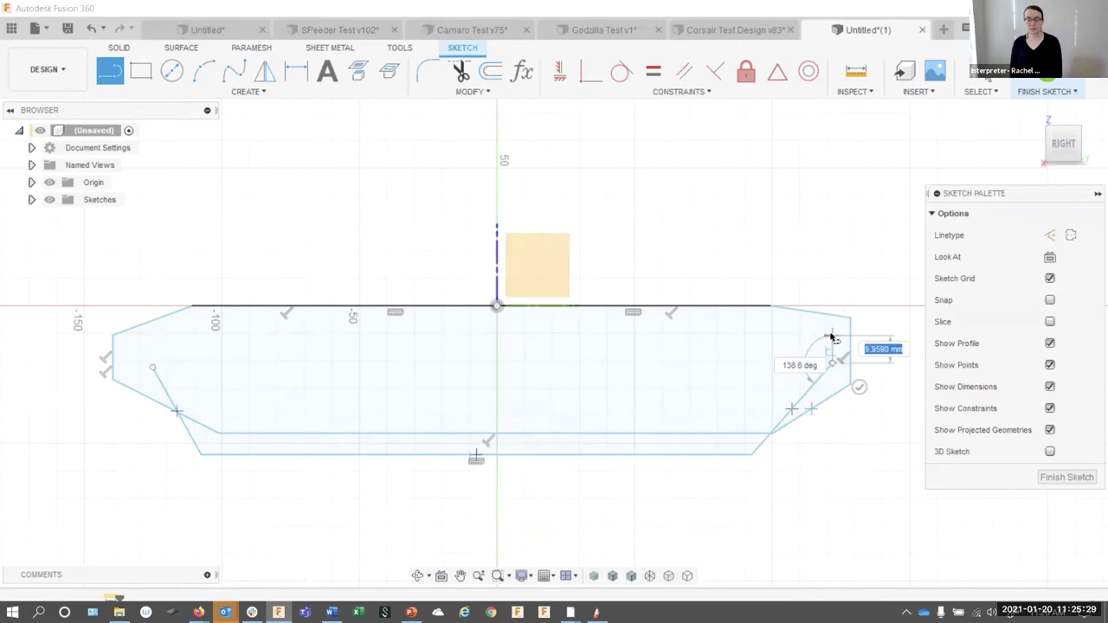
pyautogui.click(178, 335)
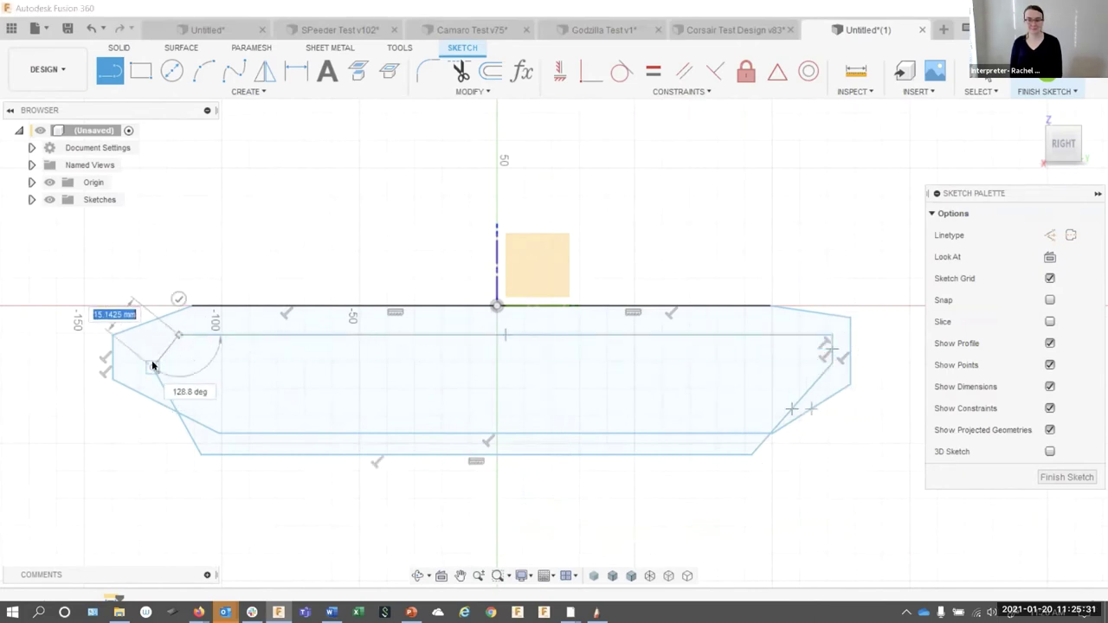
pyautogui.click(153, 365)
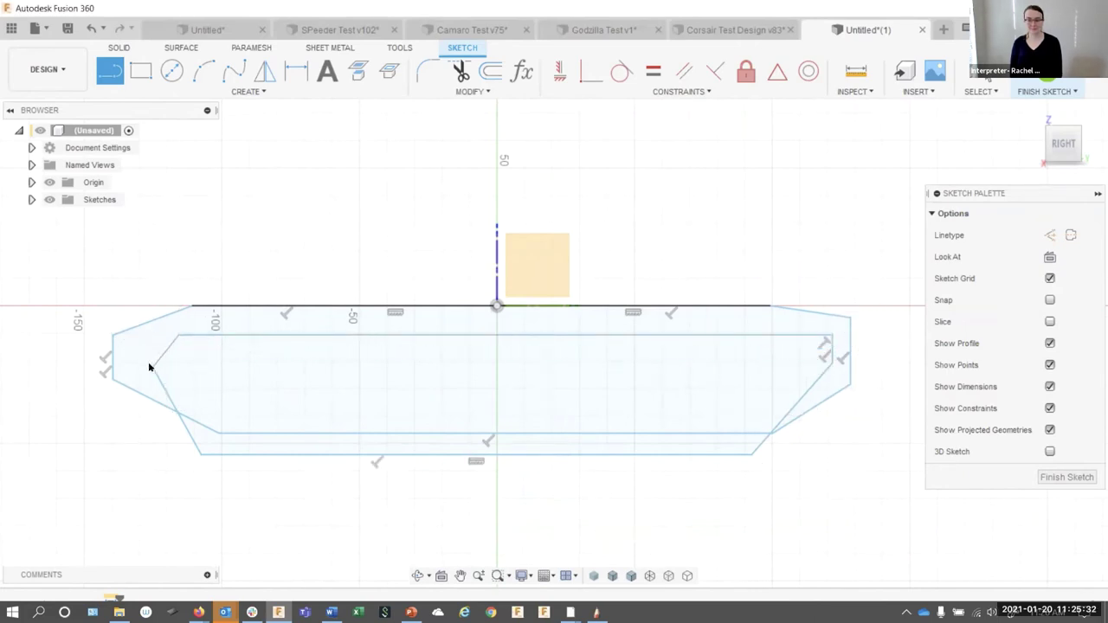
pyautogui.click(1047, 80)
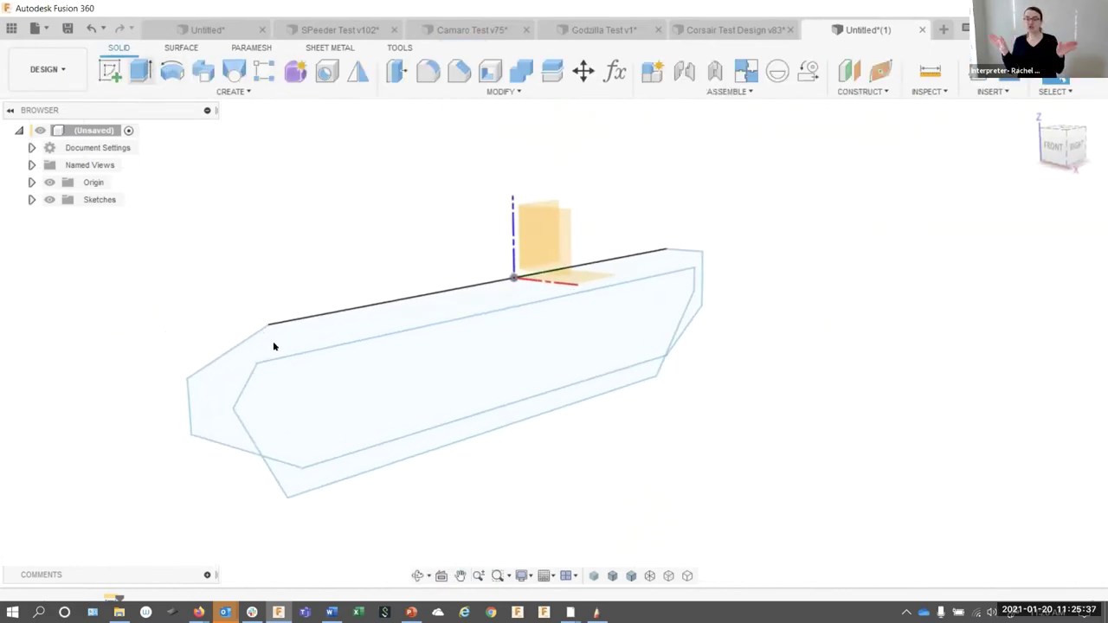
# Extrude both the outer and inner hull profiles about 51 mm into one solid body
pyautogui.press('e')
pyautogui.click(288, 345)
pyautogui.click(484, 357)
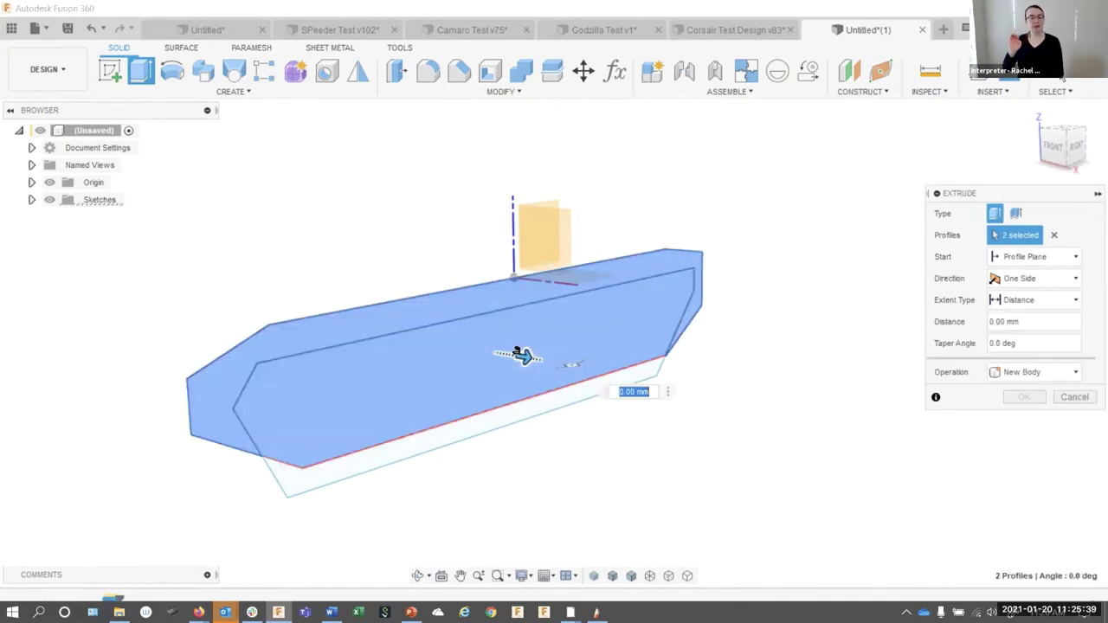
pyautogui.moveTo(520, 351); pyautogui.dragTo(623, 376)
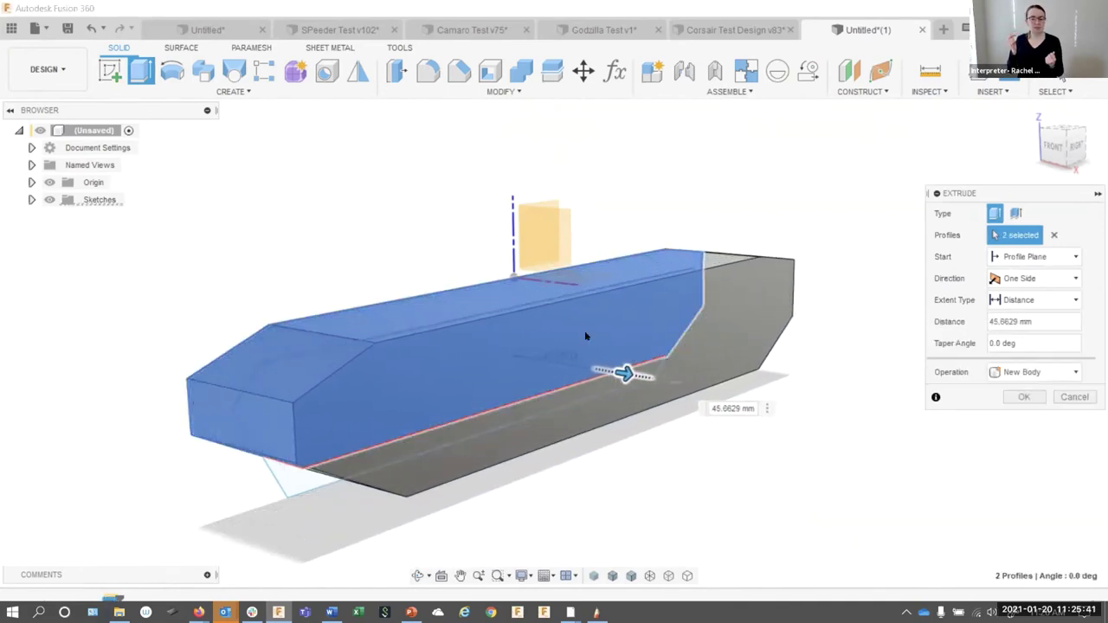
pyautogui.moveTo(484, 182); pyautogui.dragTo(588, 216)
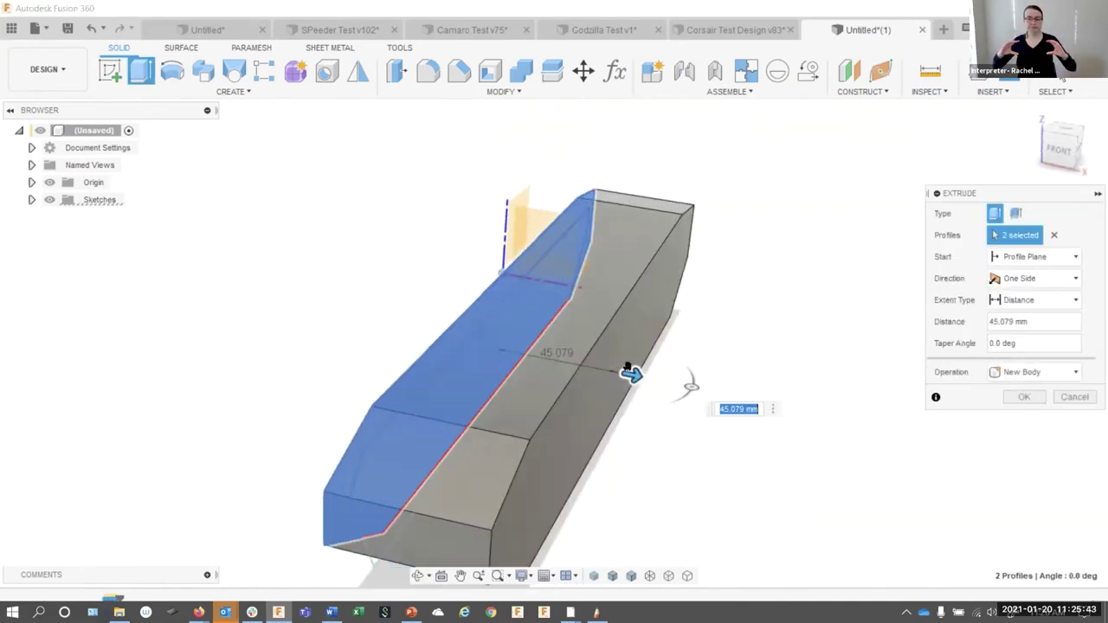
pyautogui.moveTo(631, 374); pyautogui.dragTo(645, 377)
pyautogui.click(1024, 396)
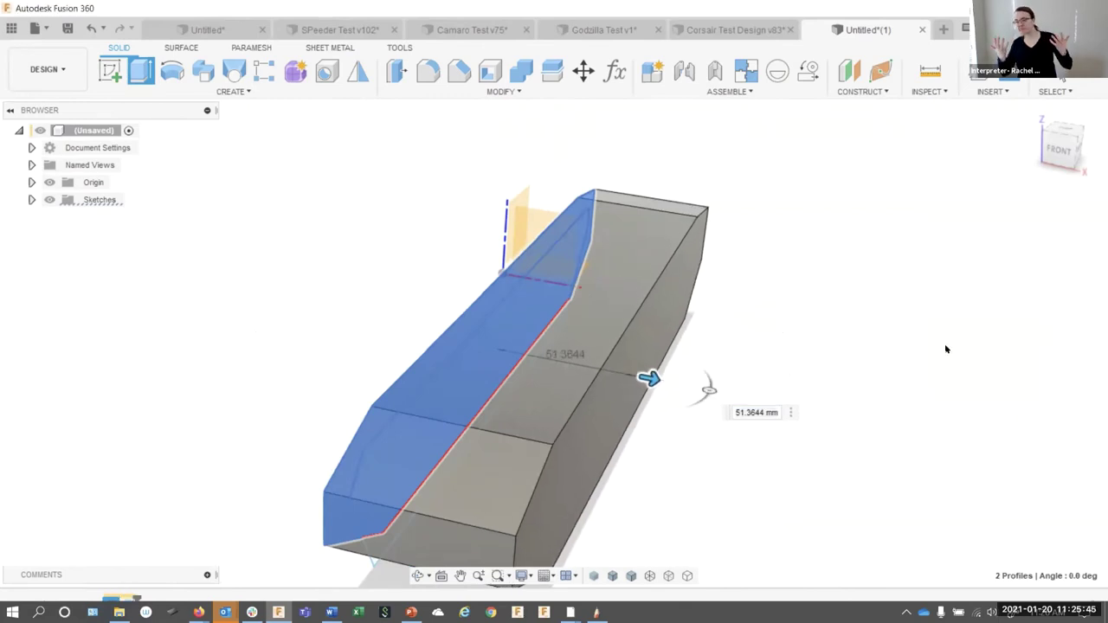
pyautogui.moveTo(944, 348); pyautogui.dragTo(820, 184)
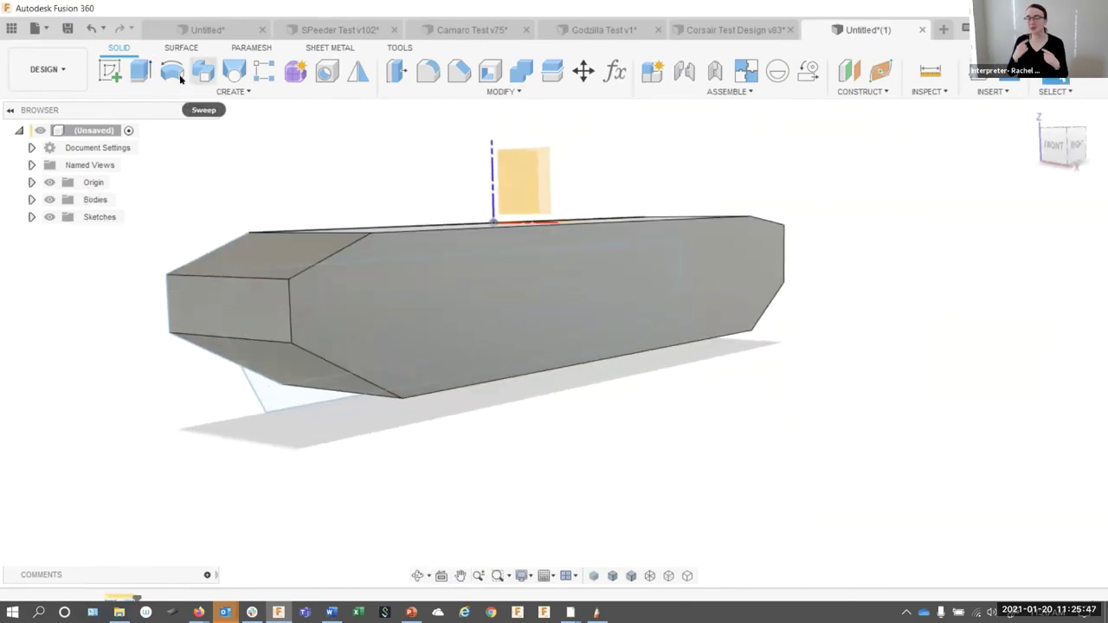
pyautogui.click(141, 69)
# Select the bottom and top side profiles and extrude them one-sided, about 51 mm
pyautogui.click(290, 392)
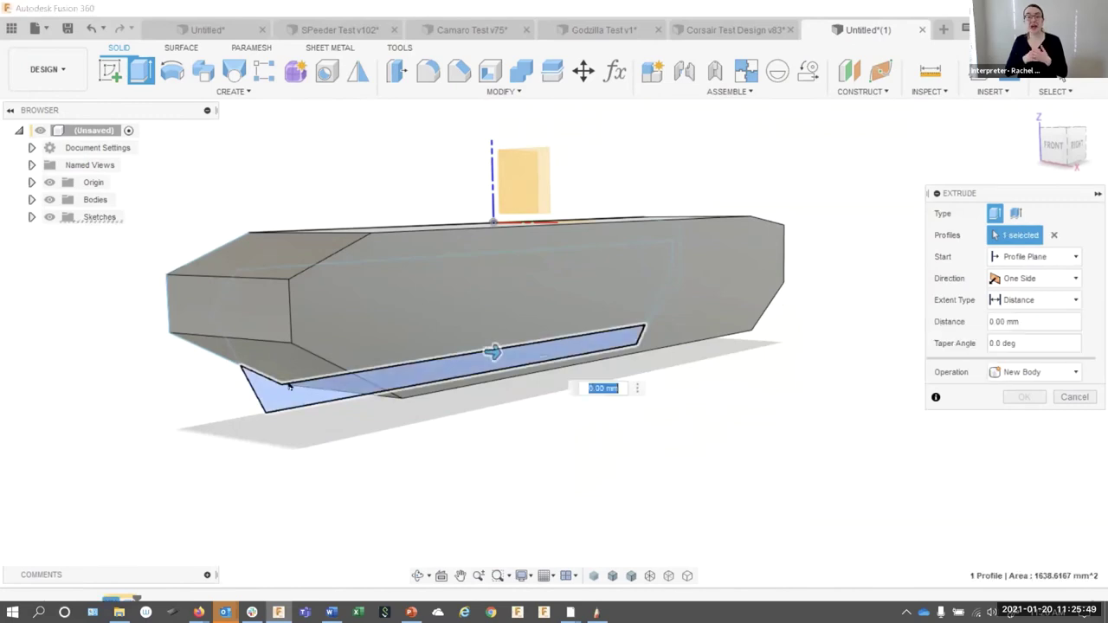
pyautogui.moveTo(289, 389)
pyautogui.mouseDown()
pyautogui.moveTo(361, 317)
pyautogui.moveTo(926, 218)
pyautogui.mouseUp()
pyautogui.click(364, 319)
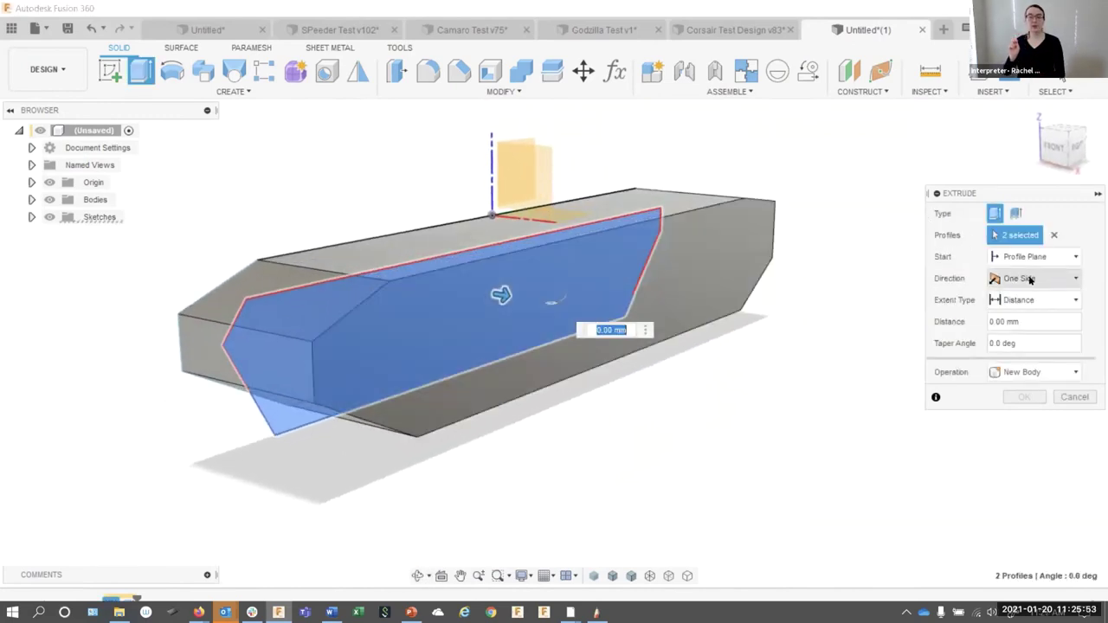
pyautogui.click(1048, 280)
pyautogui.click(1021, 293)
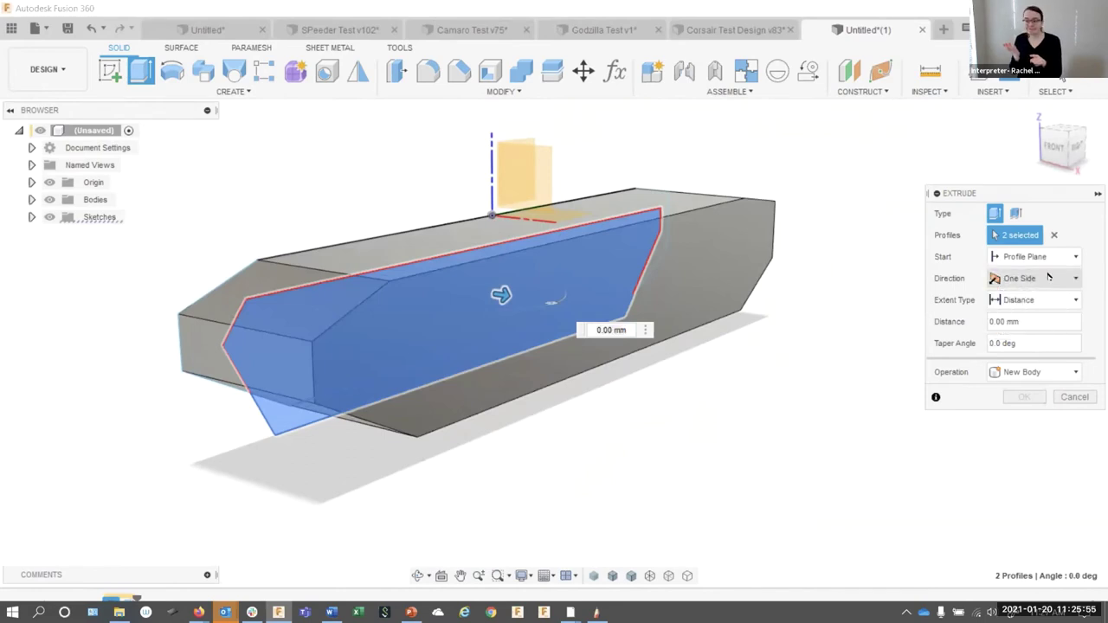
pyautogui.click(1054, 258)
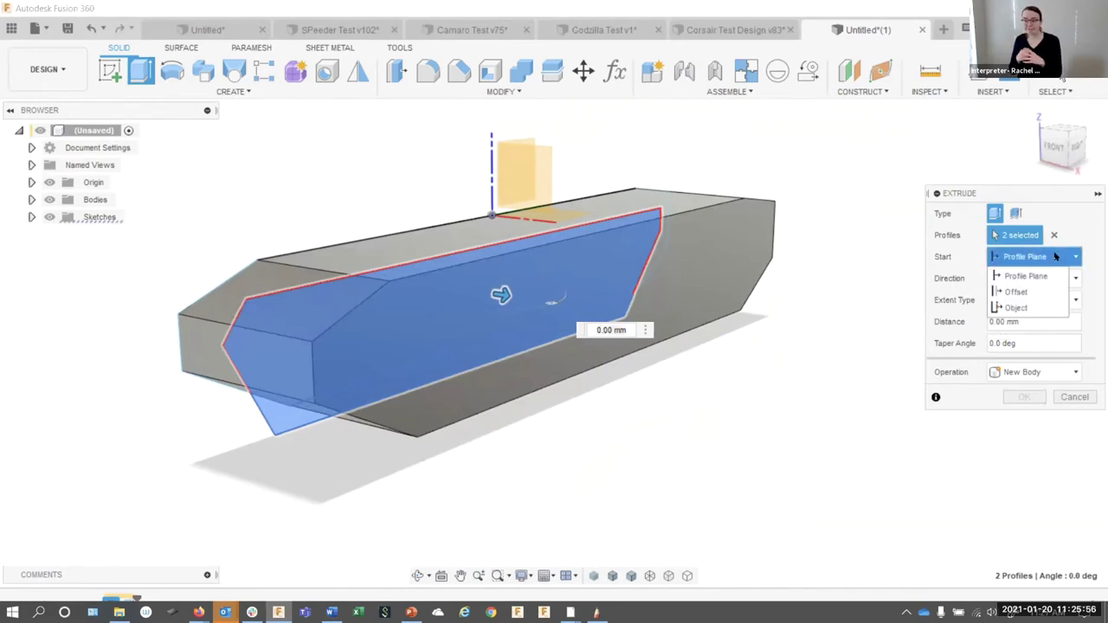
pyautogui.click(1017, 292)
pyautogui.moveTo(503, 294); pyautogui.dragTo(649, 318)
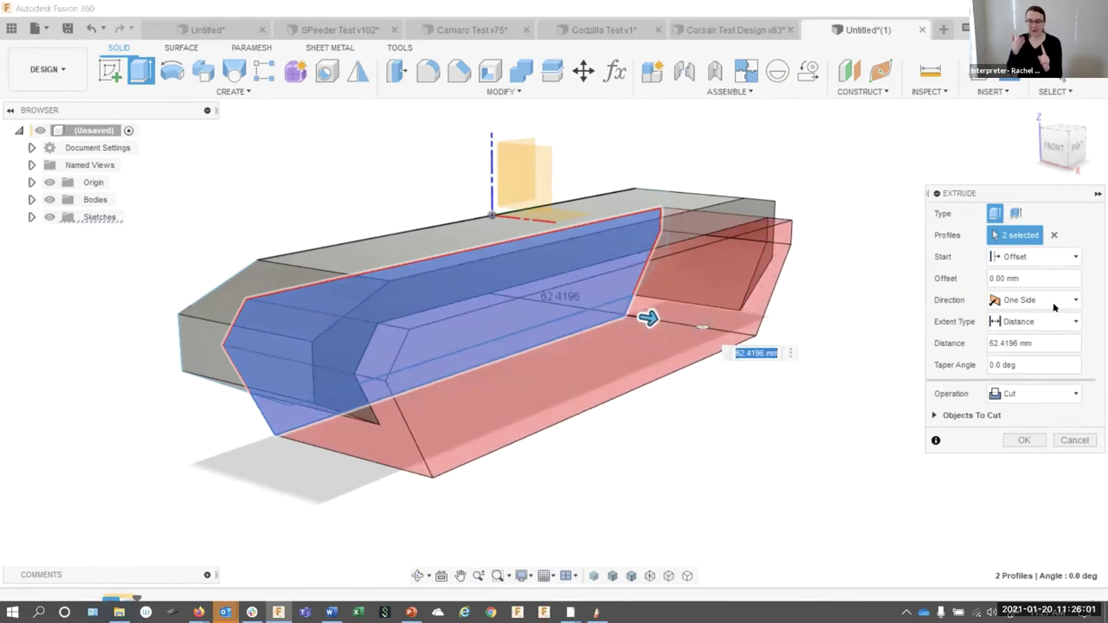
pyautogui.click(1057, 321)
pyautogui.click(1055, 321)
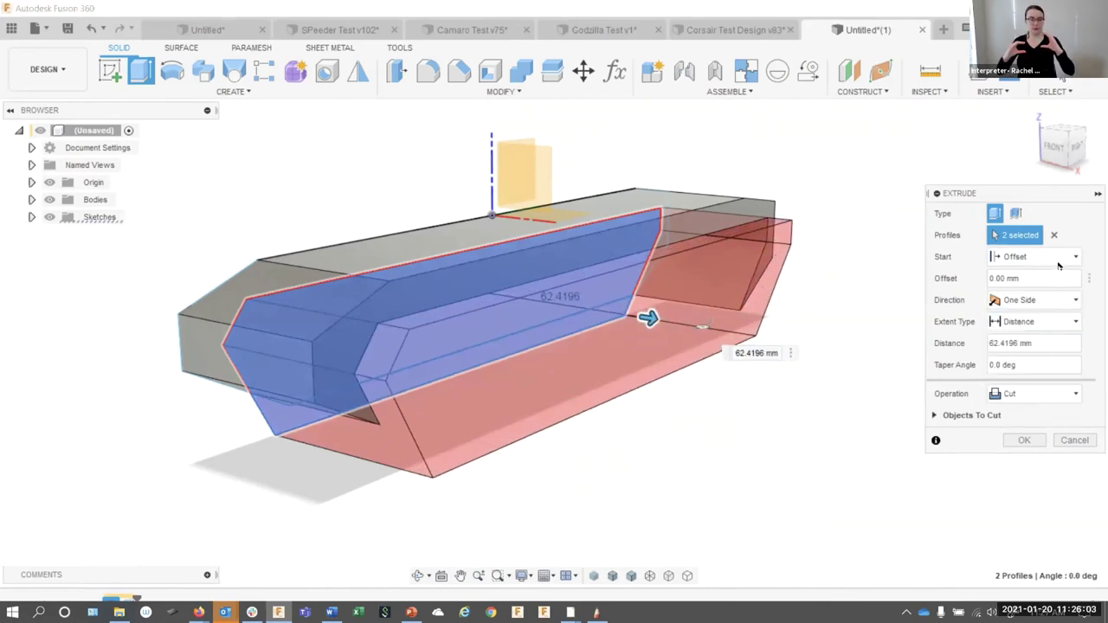
# Start the extrusion from an object, switch the operation to New Body, and set about 56 mm
pyautogui.click(1057, 258)
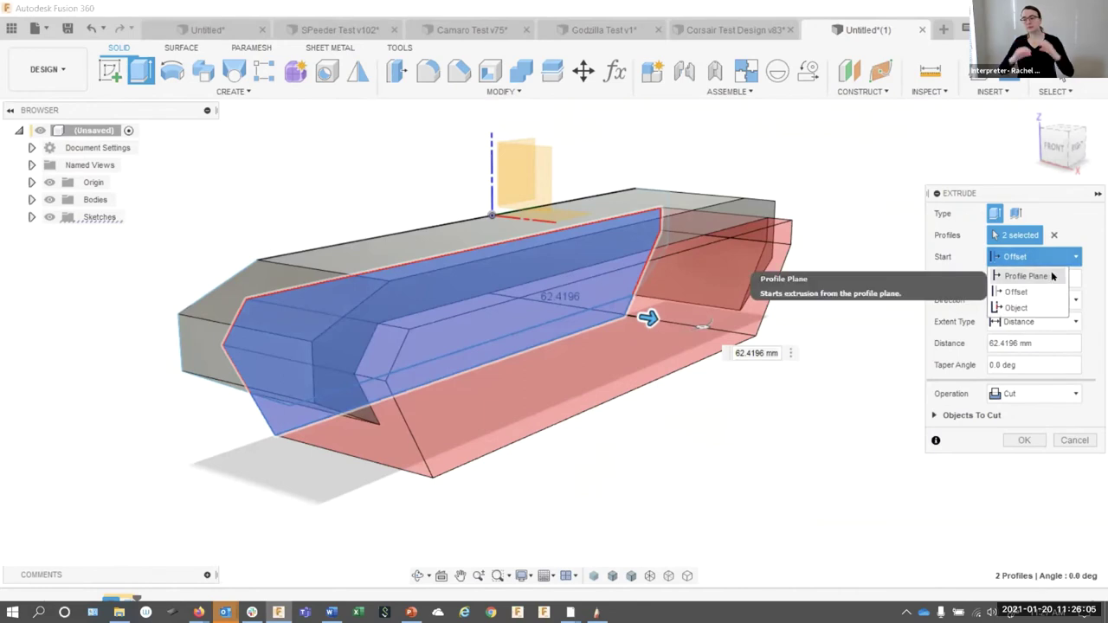
pyautogui.click(1029, 308)
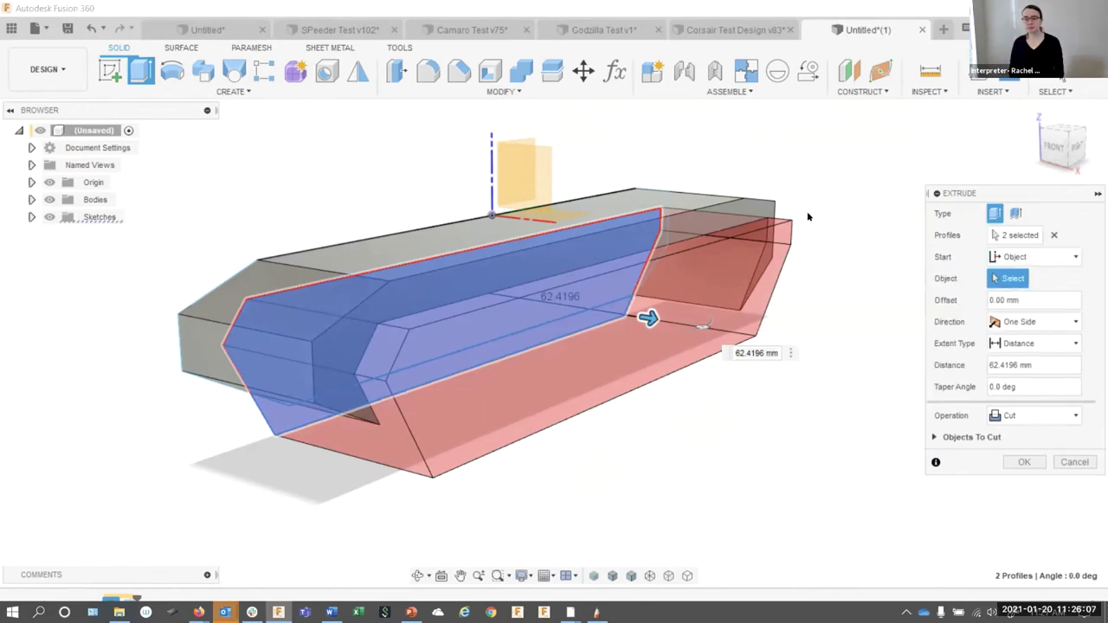
pyautogui.moveTo(620, 313); pyautogui.dragTo(649, 317)
pyautogui.click(1063, 416)
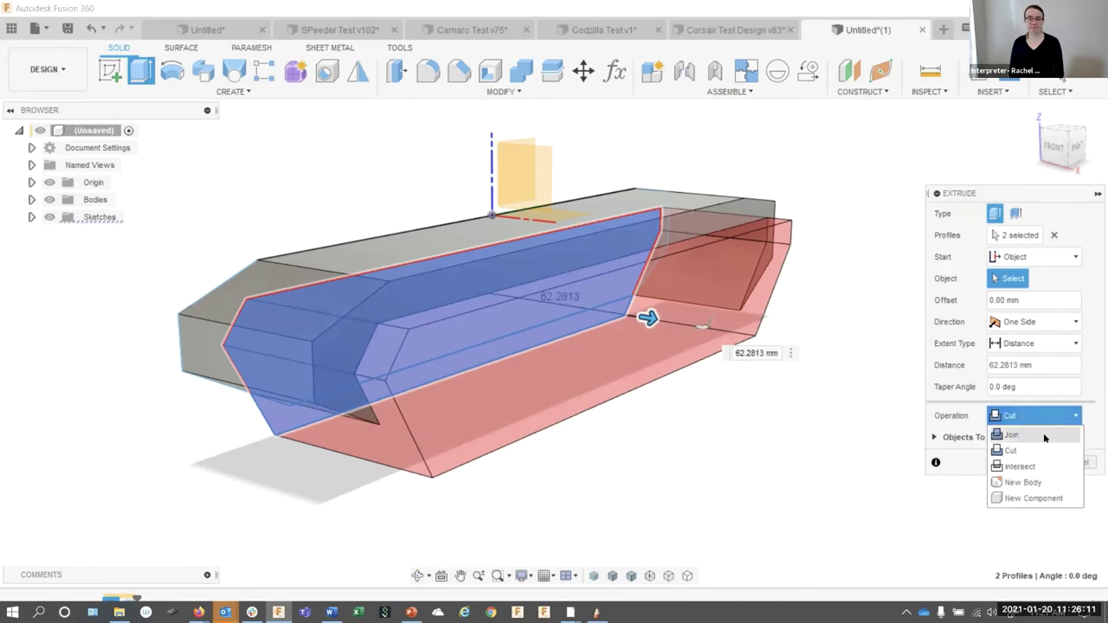
pyautogui.click(1023, 482)
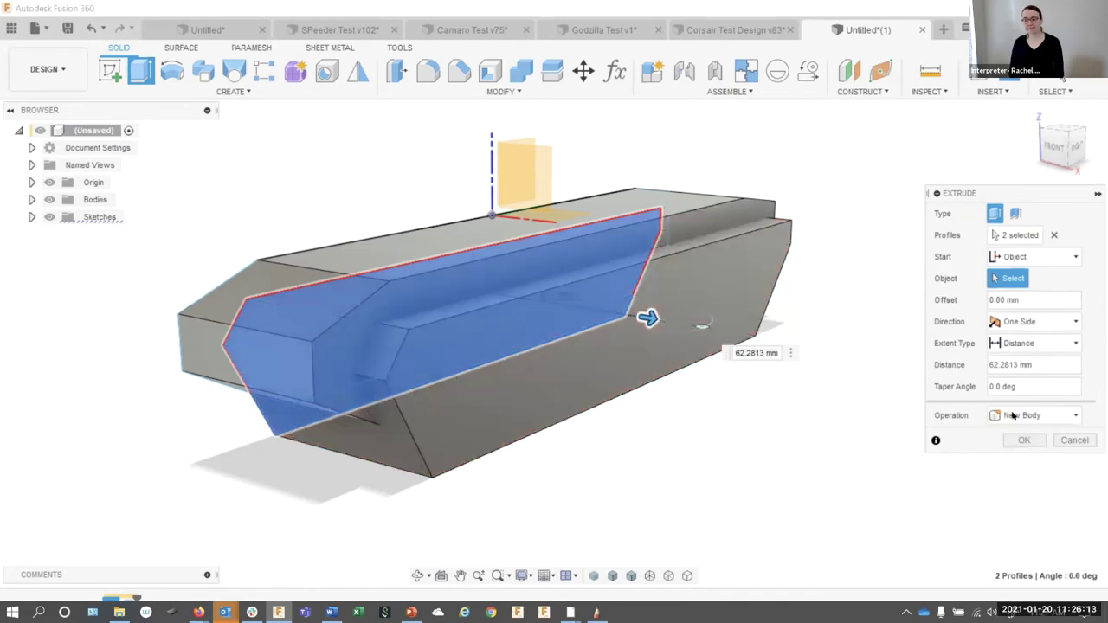
pyautogui.moveTo(806, 249); pyautogui.dragTo(848, 240)
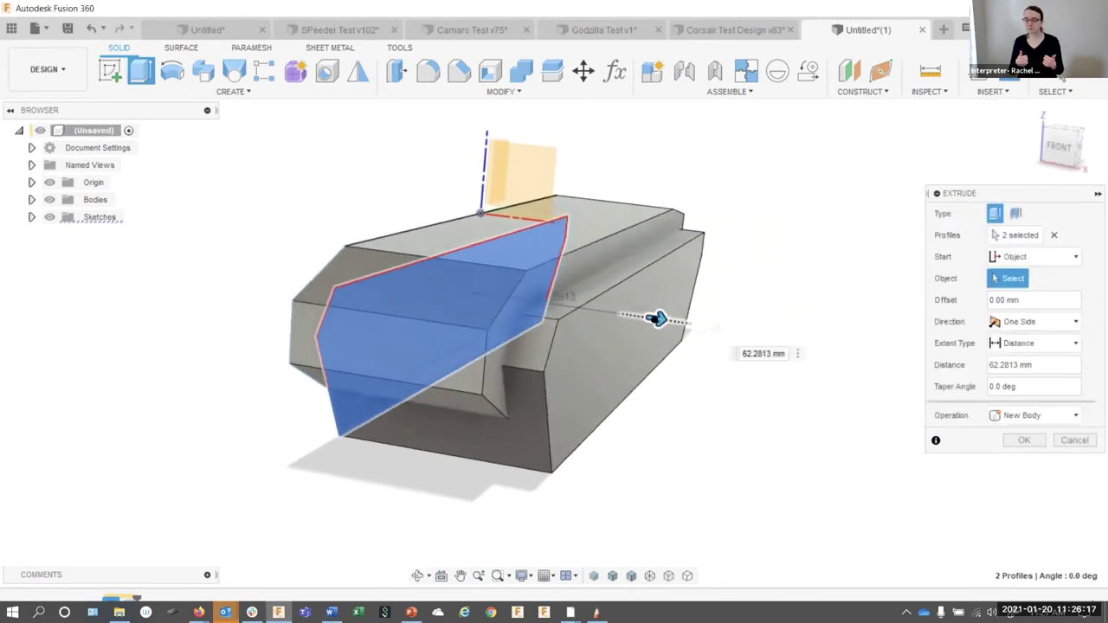
pyautogui.moveTo(658, 318); pyautogui.dragTo(641, 316)
pyautogui.press('Return')
pyautogui.moveTo(814, 319); pyautogui.dragTo(749, 183)
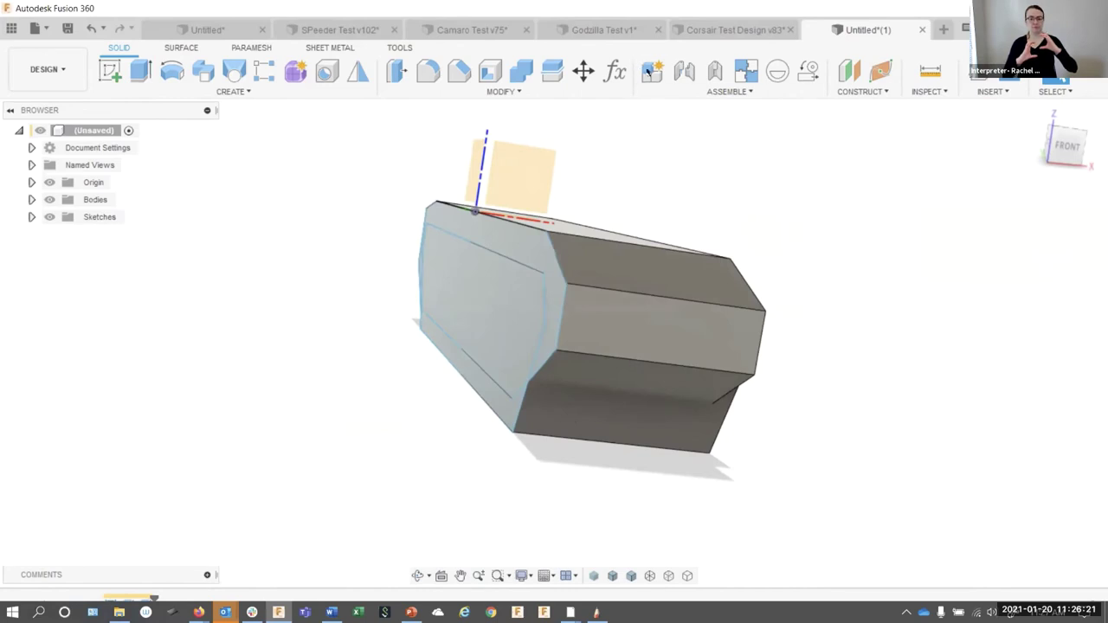
# Press Pull the two end-face profiles inward as a cut, then hide Body1
pyautogui.click(393, 71)
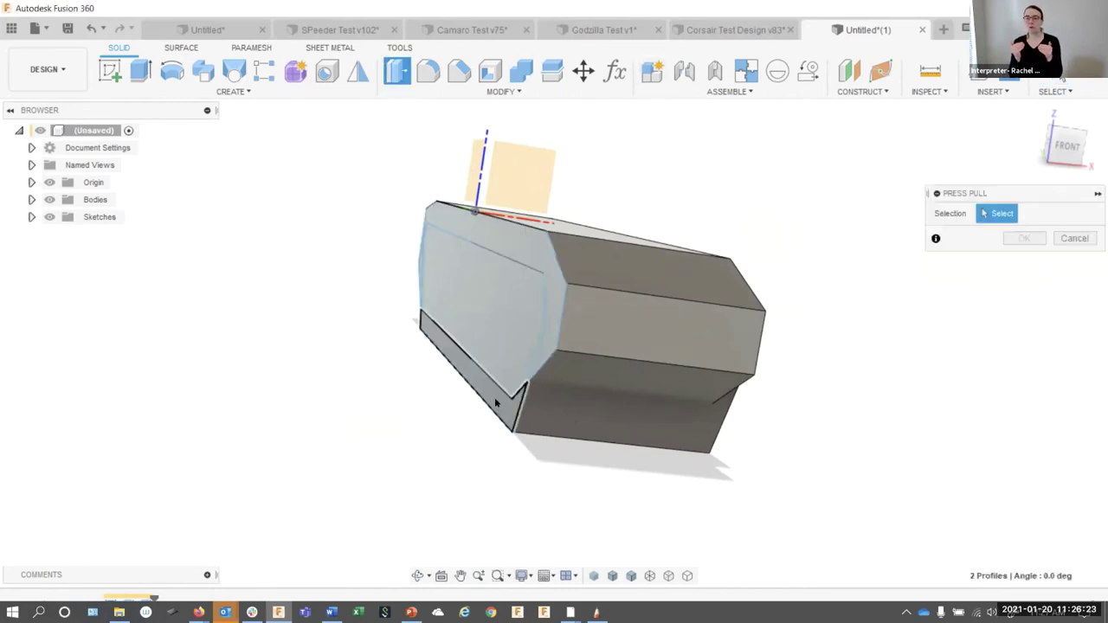
pyautogui.click(497, 381)
pyautogui.click(488, 329)
pyautogui.moveTo(472, 293); pyautogui.dragTo(539, 299)
pyautogui.press('Return')
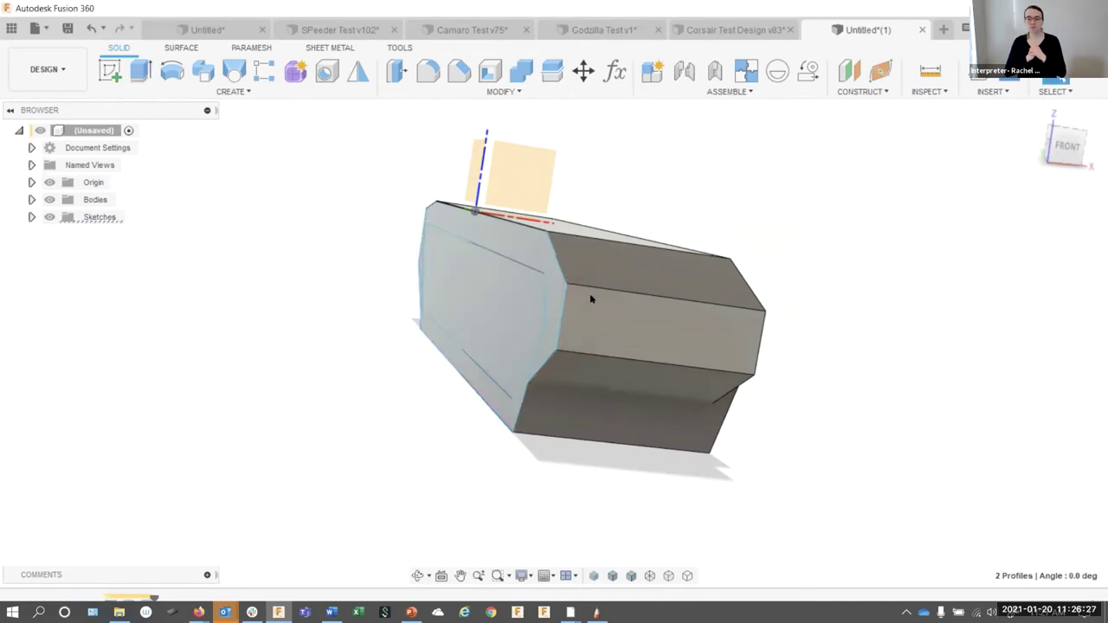
pyautogui.click(31, 199)
pyautogui.click(62, 216)
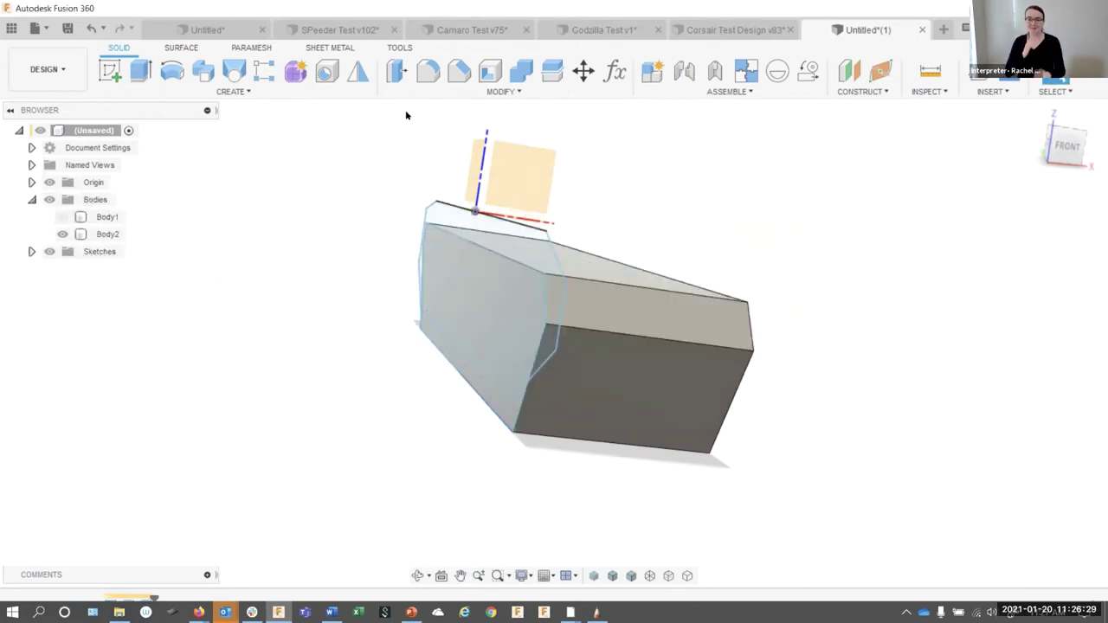
# Press Pull Body2's end face back about 43 mm and show Body1 again
pyautogui.press('q')
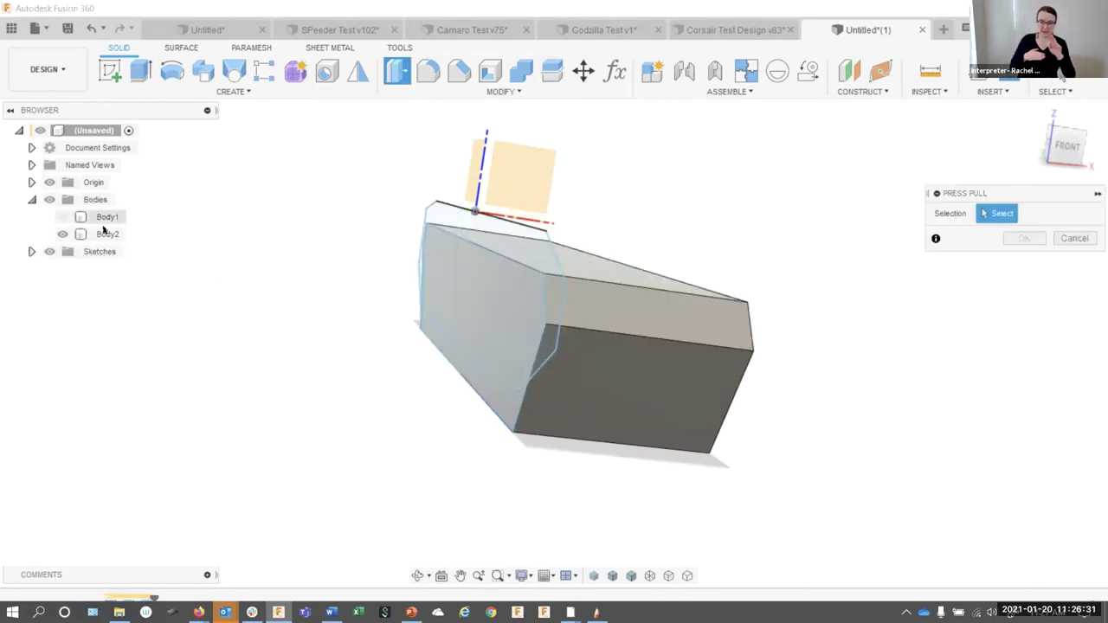
pyautogui.click(537, 309)
pyautogui.moveTo(519, 305); pyautogui.dragTo(696, 325)
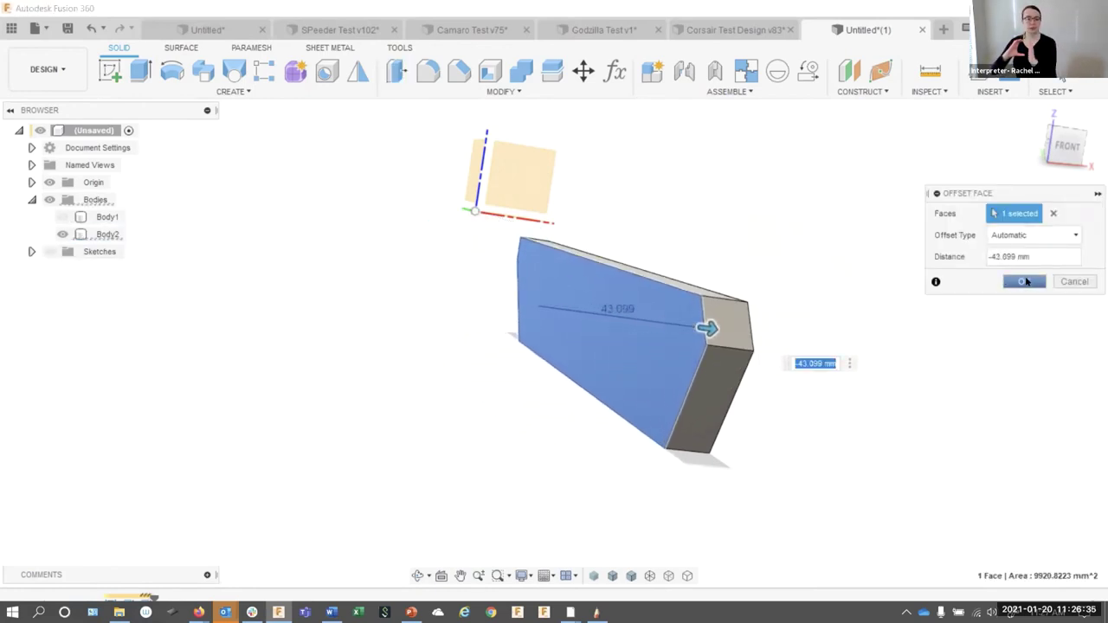
pyautogui.press('Return')
pyautogui.click(63, 217)
pyautogui.moveTo(282, 233); pyautogui.dragTo(371, 225)
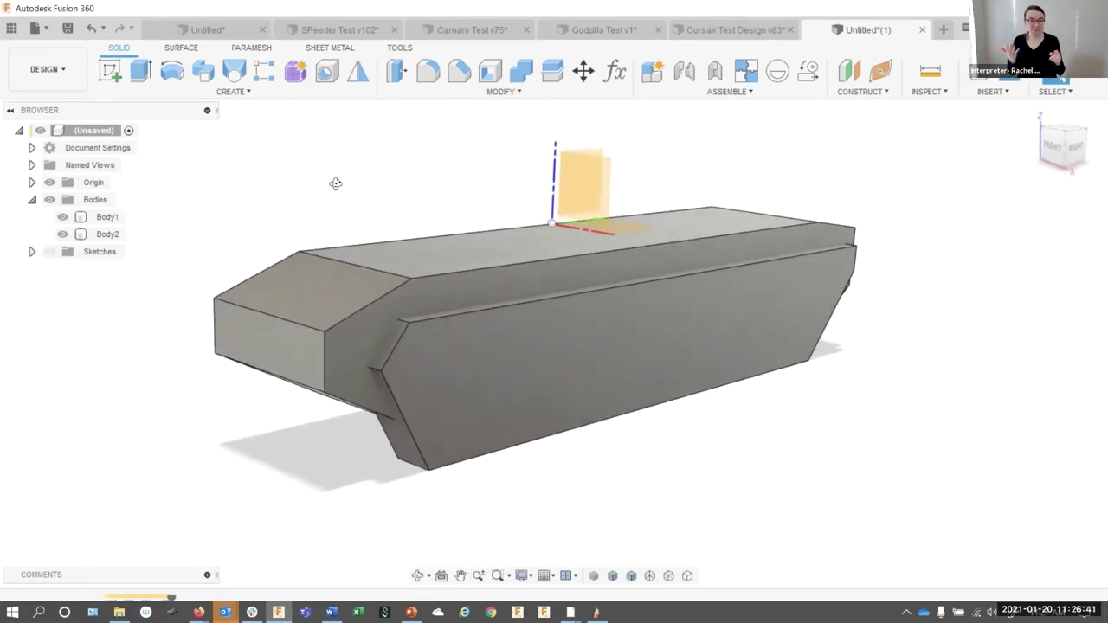
# Combine with Cut, Body1 as target and Body2 as tool, then hide Body2
pyautogui.moveTo(336, 183)
pyautogui.mouseDown()
pyautogui.moveTo(321, 181)
pyautogui.moveTo(337, 195)
pyautogui.mouseUp()
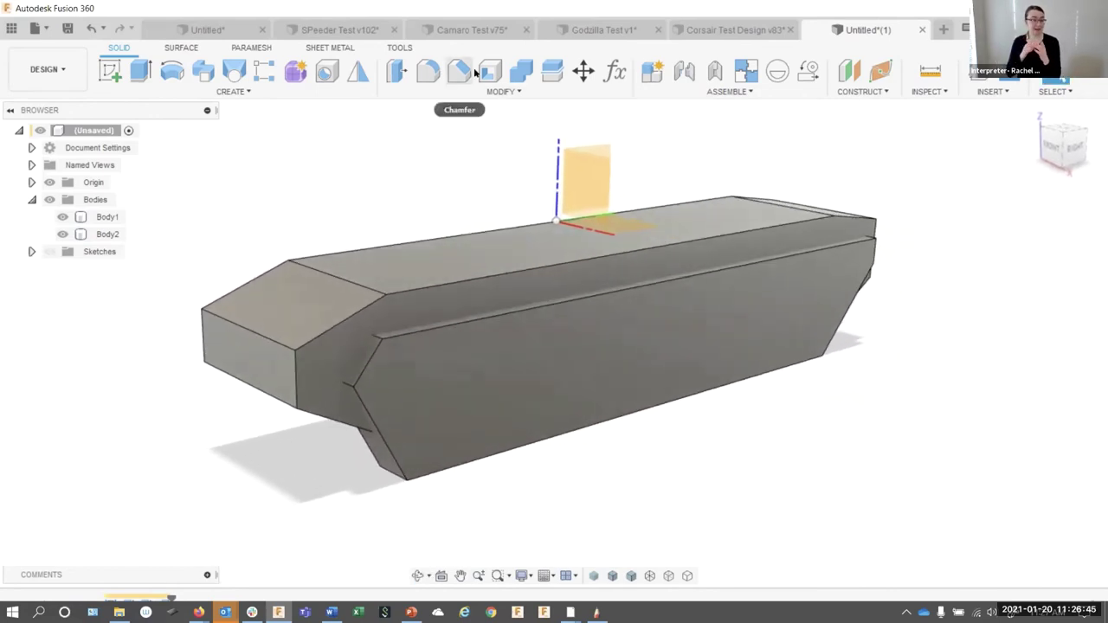
pyautogui.click(521, 70)
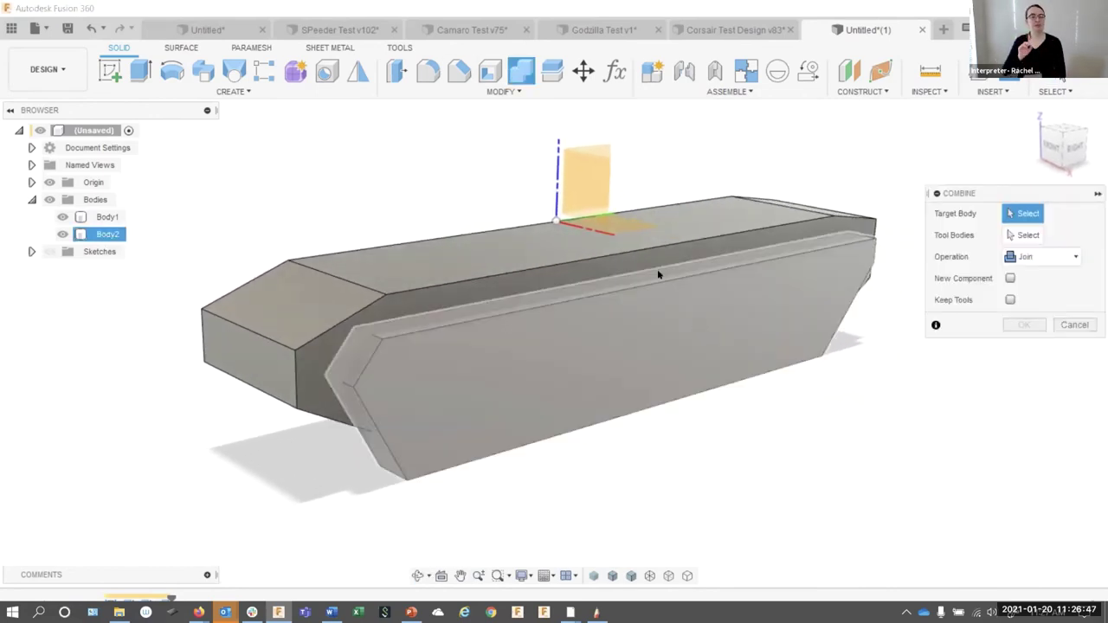
pyautogui.click(650, 260)
pyautogui.click(781, 354)
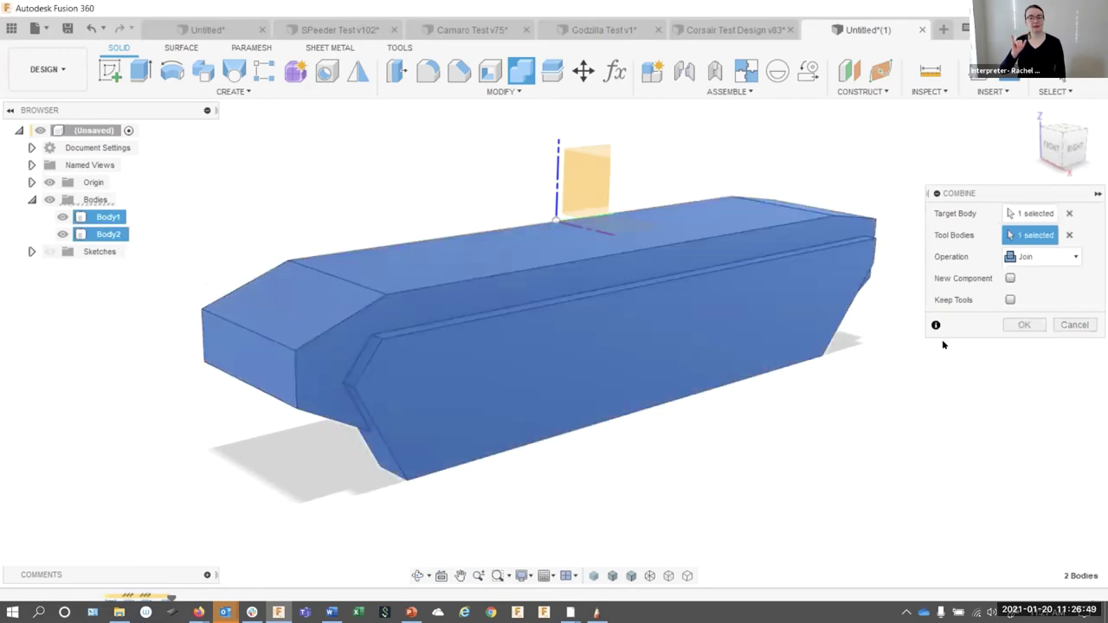
pyautogui.click(1039, 256)
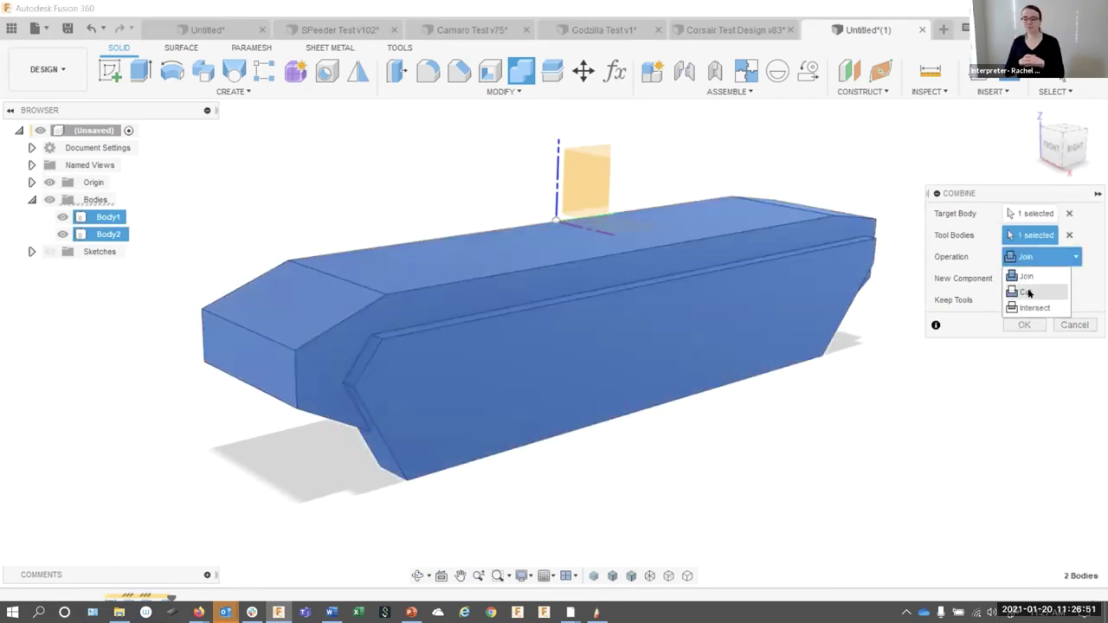
pyautogui.click(1026, 292)
pyautogui.click(1022, 324)
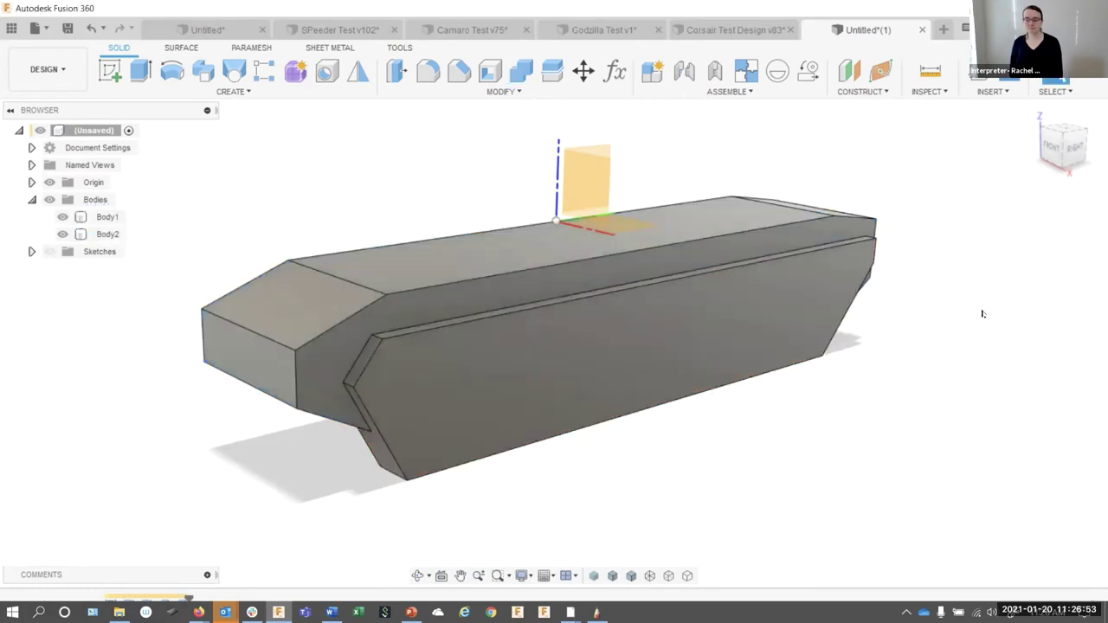
pyautogui.click(63, 235)
# Press Pull the recess's inner face in by -2 mm
pyautogui.moveTo(198, 252); pyautogui.dragTo(346, 121)
pyautogui.press('q')
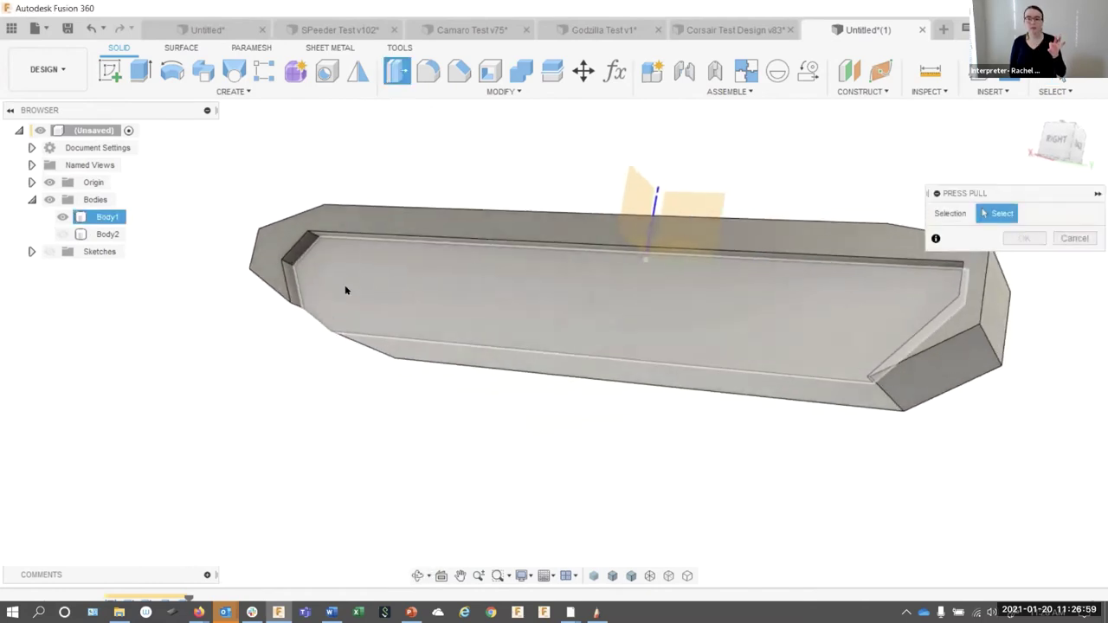
pyautogui.click(346, 285)
pyautogui.write('-2')
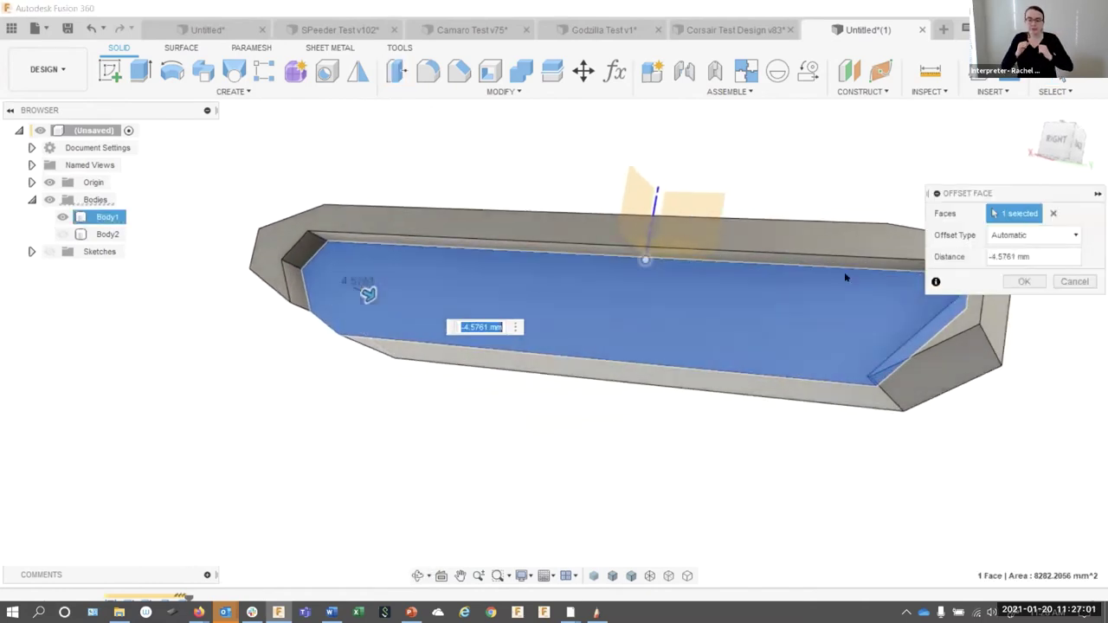
pyautogui.press('Return')
# Push the recess's two end faces and long strip face in by about 1.668 mm
pyautogui.rightClick(375, 151)
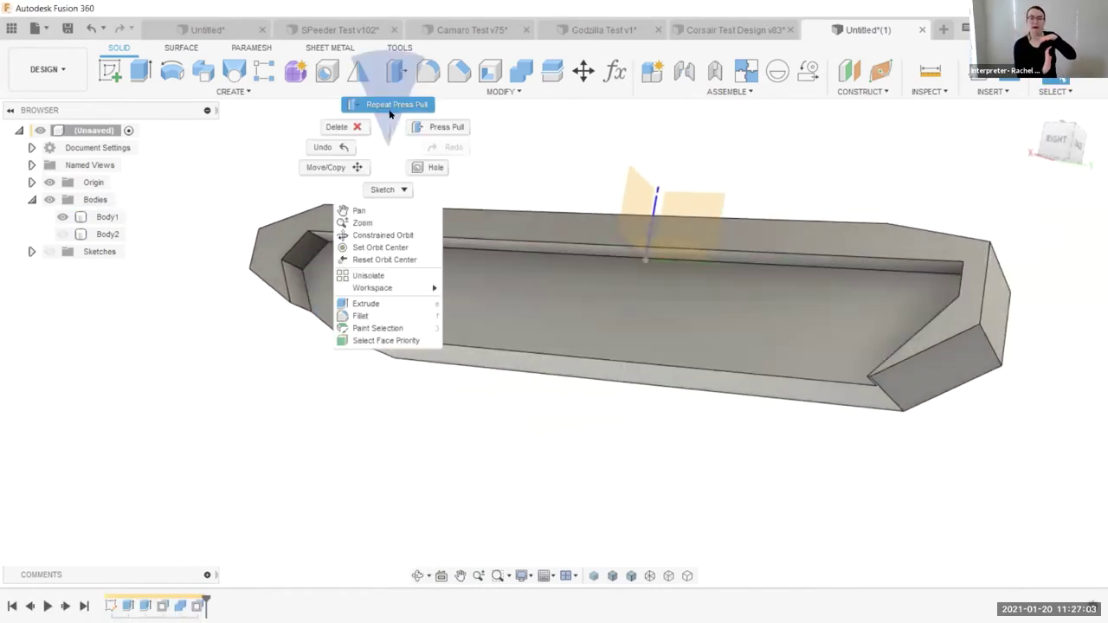
pyautogui.click(396, 106)
pyautogui.click(296, 291)
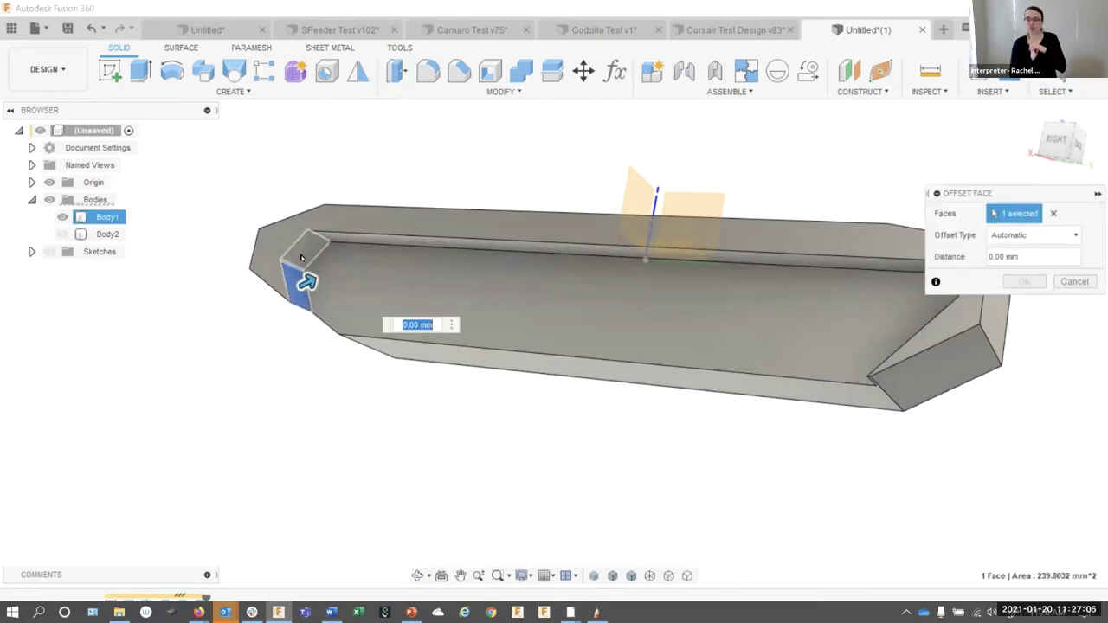
pyautogui.click(384, 241)
pyautogui.moveTo(416, 208); pyautogui.dragTo(470, 199)
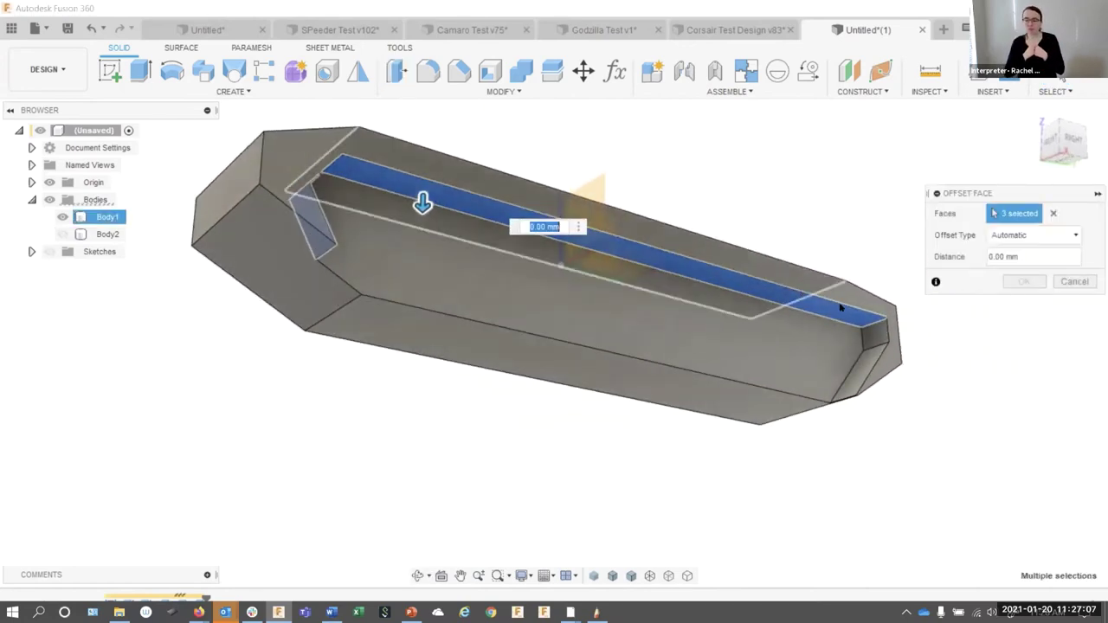
pyautogui.click(874, 331)
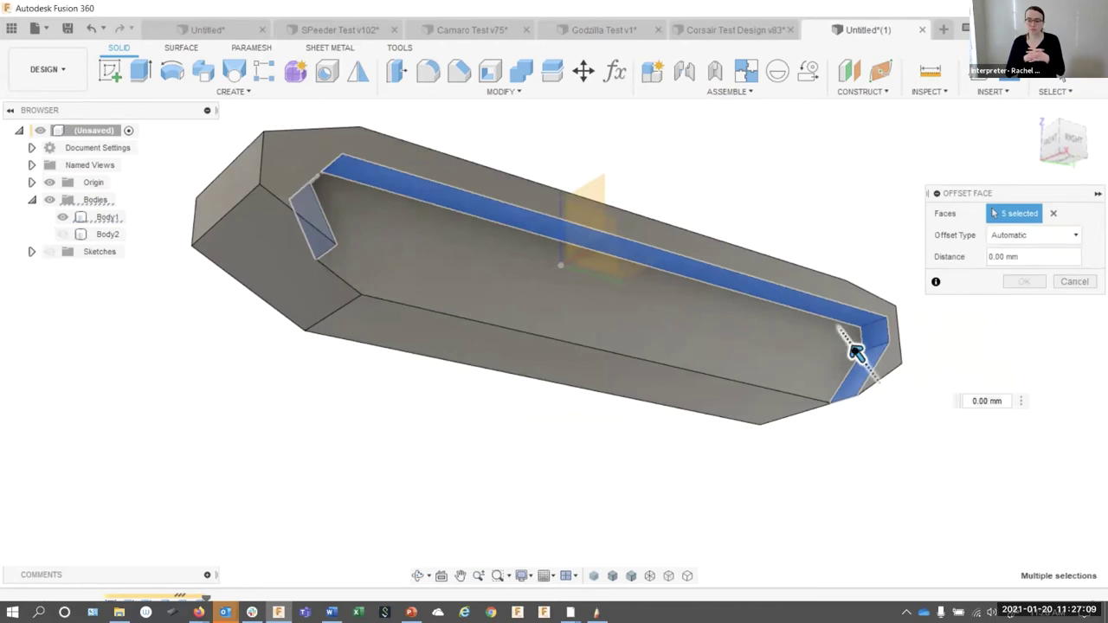
pyautogui.moveTo(855, 351); pyautogui.dragTo(876, 379)
pyautogui.click(1024, 281)
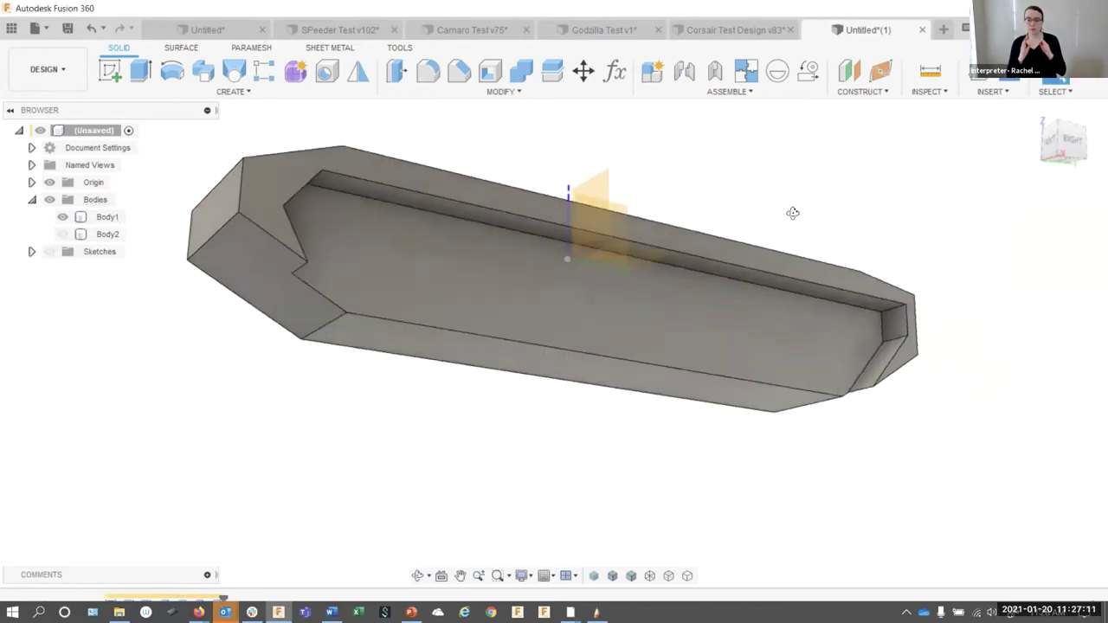
pyautogui.moveTo(791, 213); pyautogui.dragTo(519, 217)
pyautogui.moveTo(268, 212); pyautogui.dragTo(355, 197)
pyautogui.press('Escape')
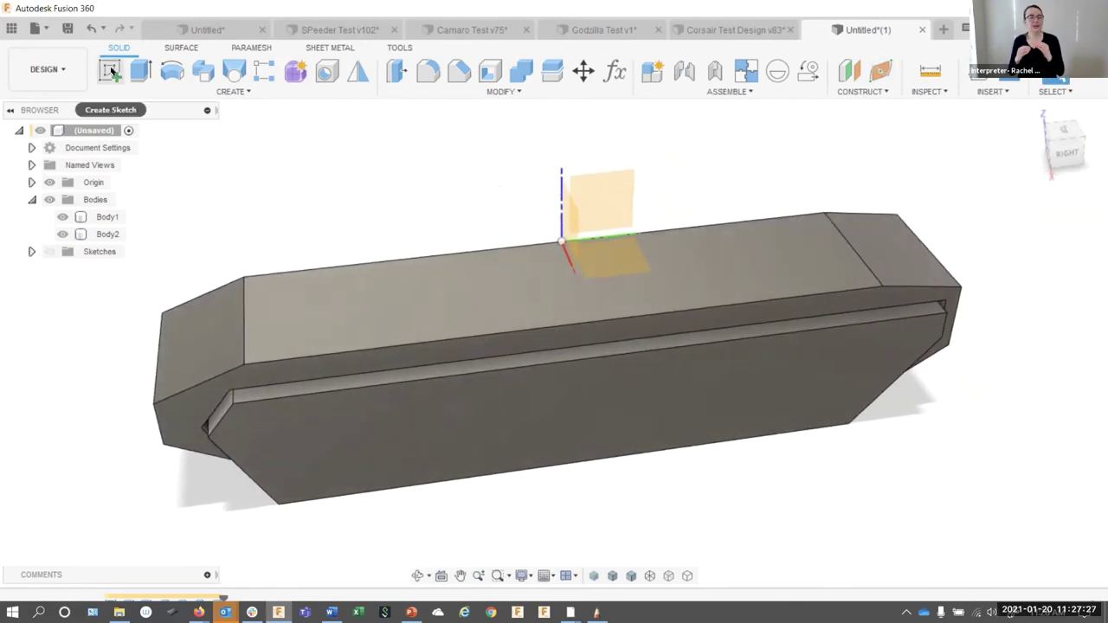
# Start a sketch on the top deck and draw a rectangle near the rear
pyautogui.click(821, 272)
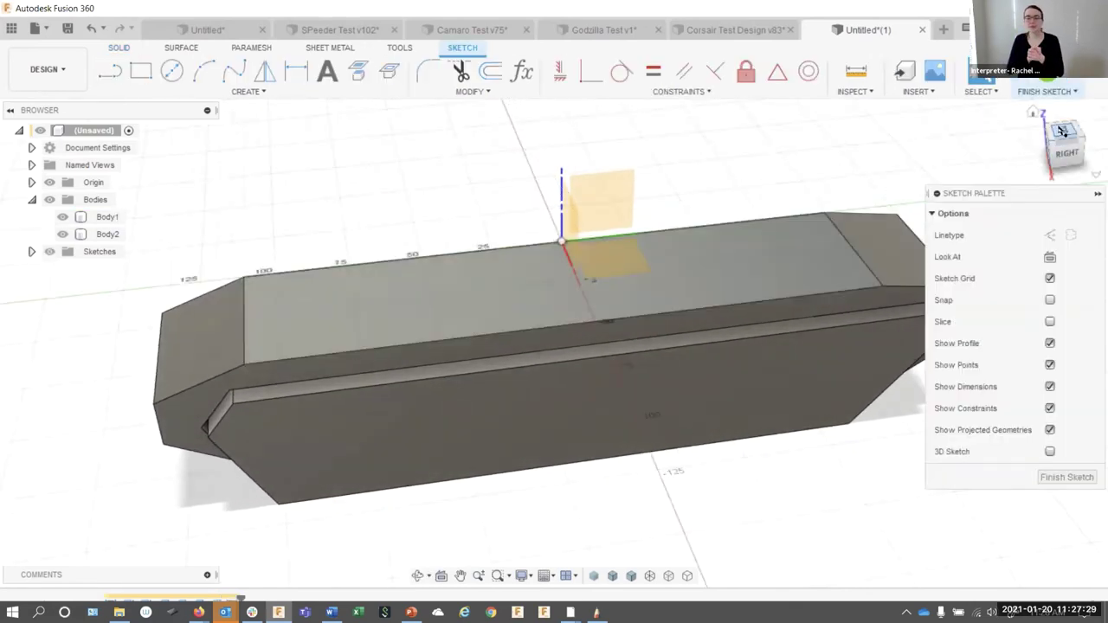
pyautogui.click(1062, 130)
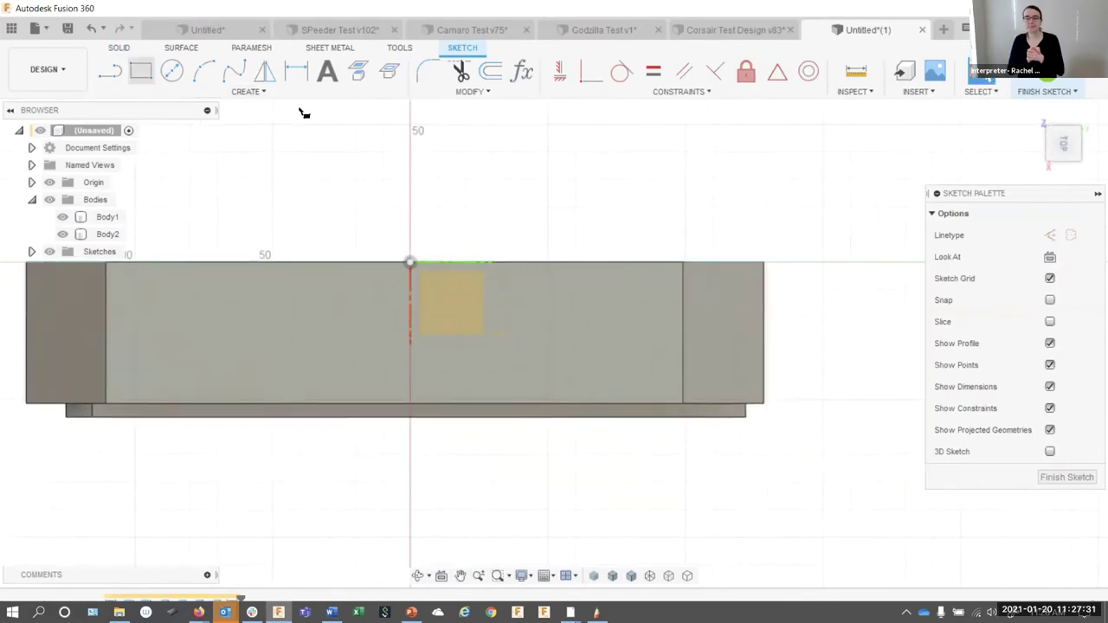
pyautogui.press('r')
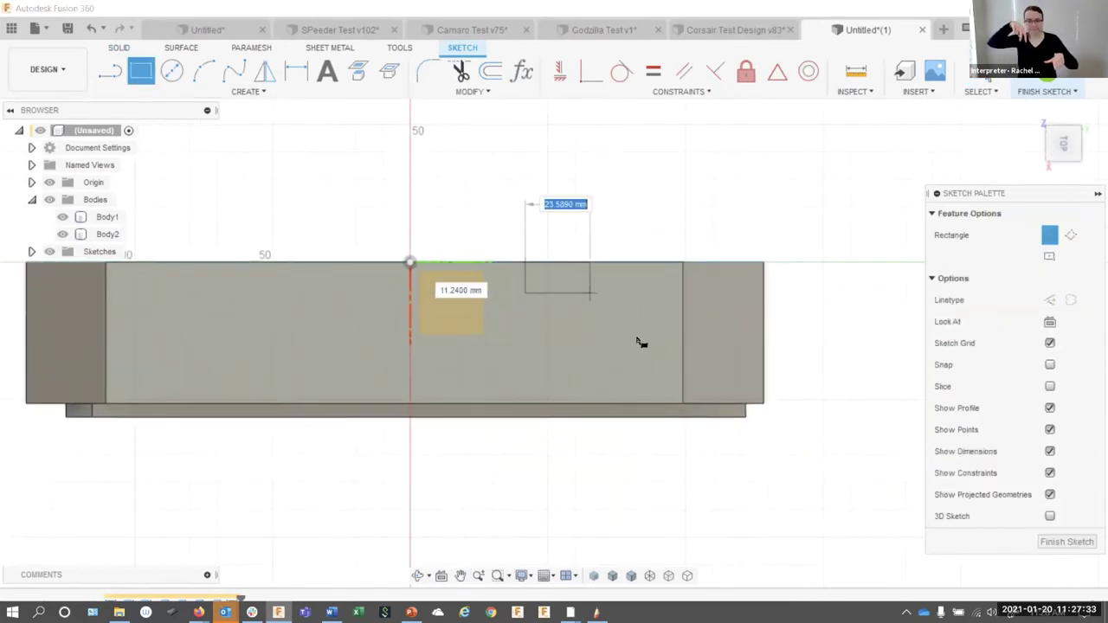
pyautogui.click(740, 391)
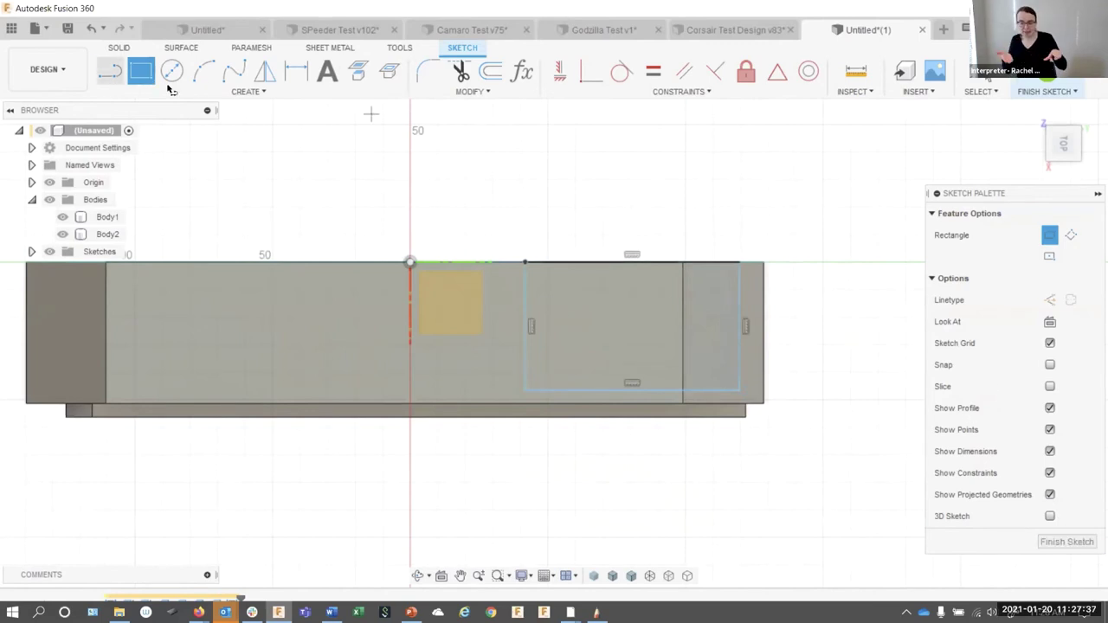
# Split the rear rectangle with a horizontal line to its right edge and finish the sketch
pyautogui.press('l')
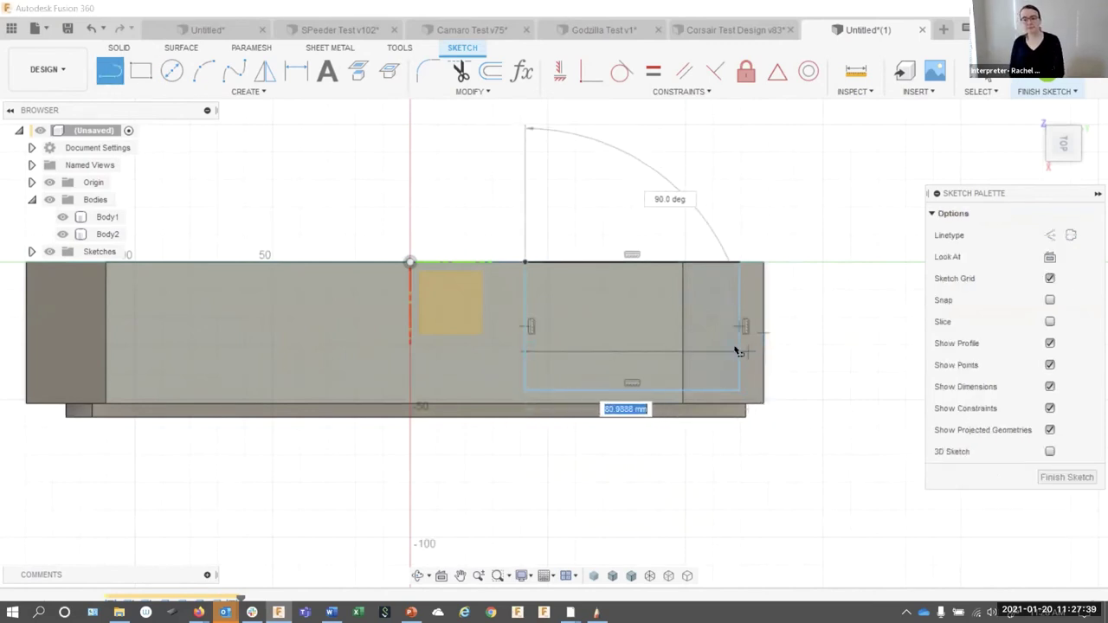
pyautogui.click(738, 350)
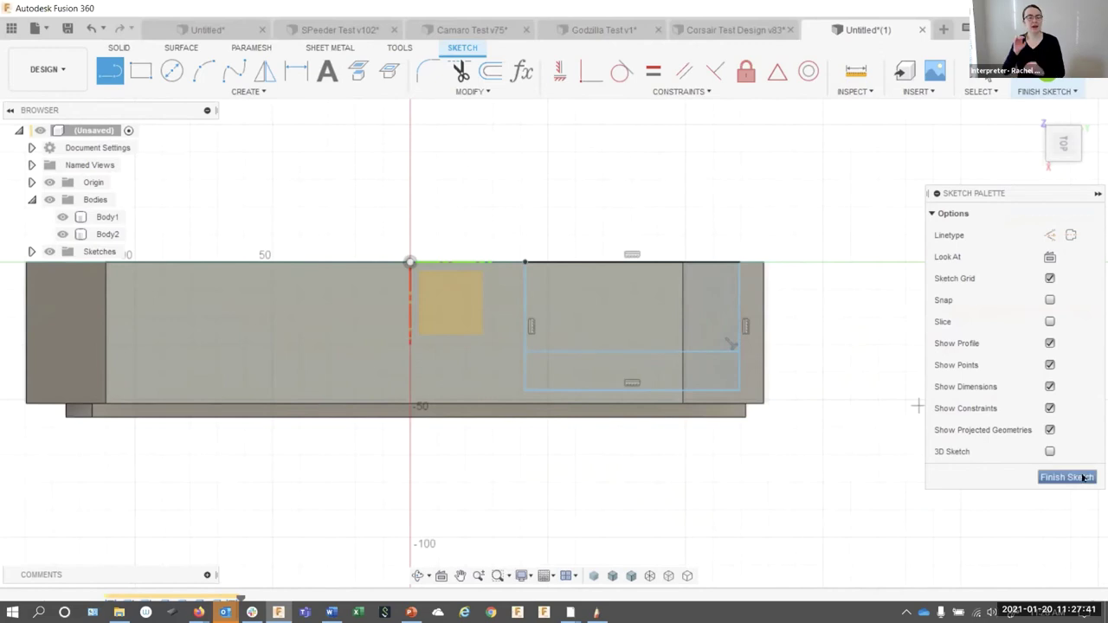
pyautogui.click(1066, 476)
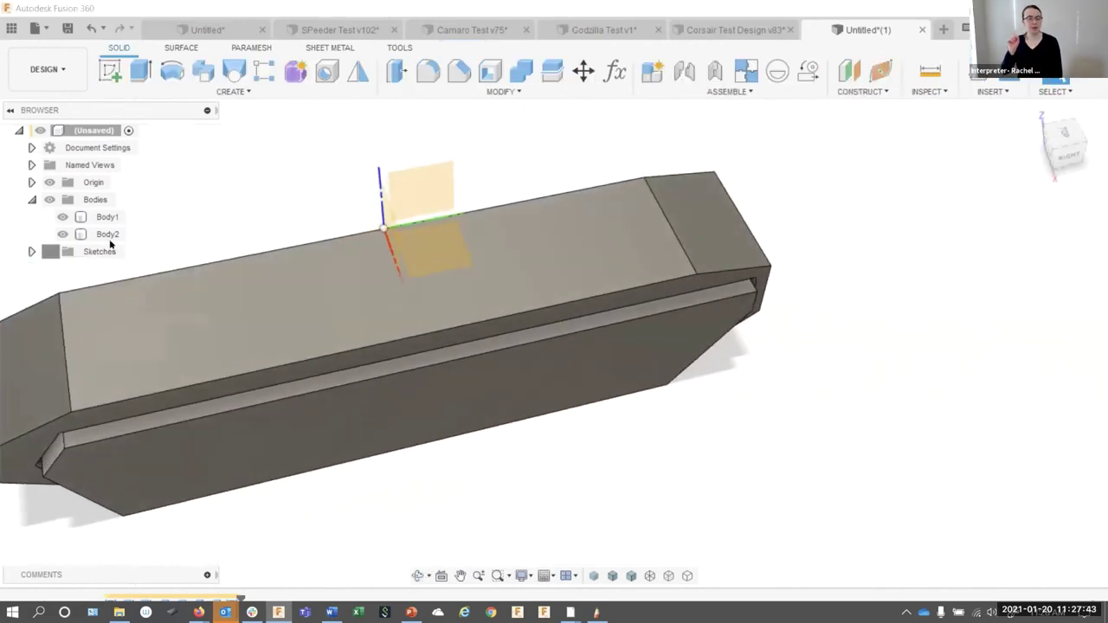
# Extrude the four rear rectangle profiles about 6.5 mm, joined to the hull
pyautogui.click(136, 71)
pyautogui.click(611, 272)
pyautogui.click(698, 258)
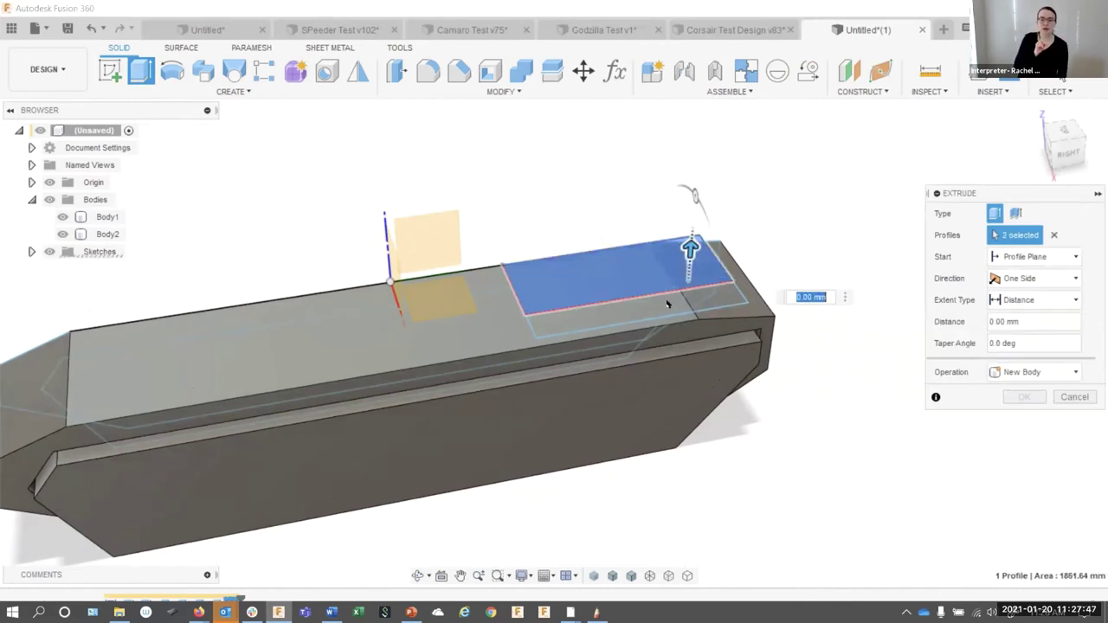
pyautogui.click(711, 299)
pyautogui.click(640, 298)
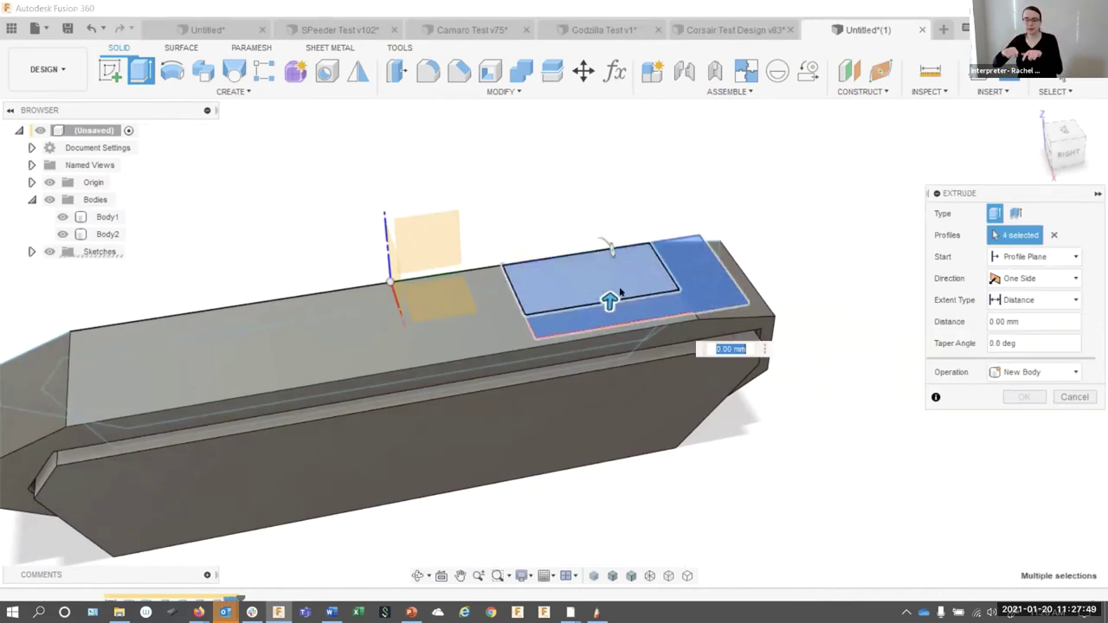
pyautogui.moveTo(609, 298); pyautogui.dragTo(621, 279)
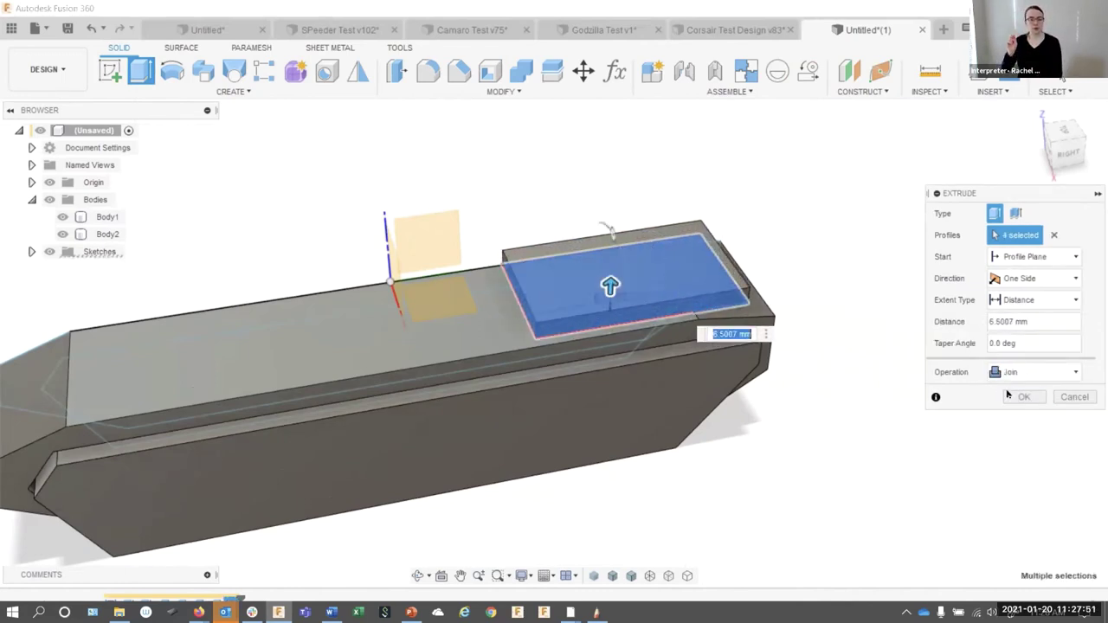
pyautogui.press('Return')
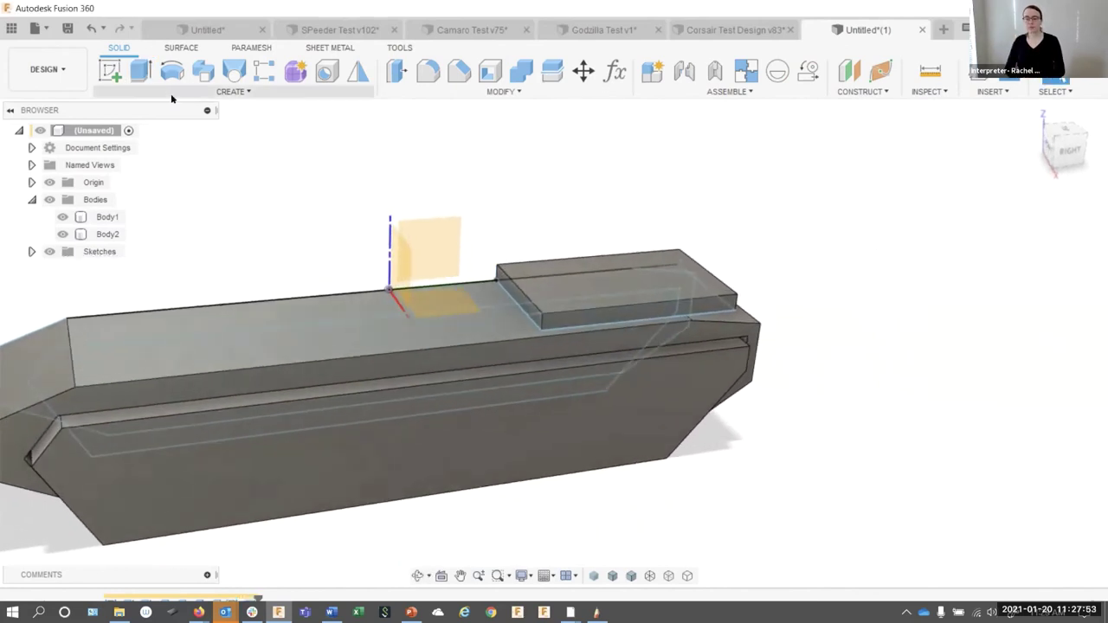
pyautogui.press('e')
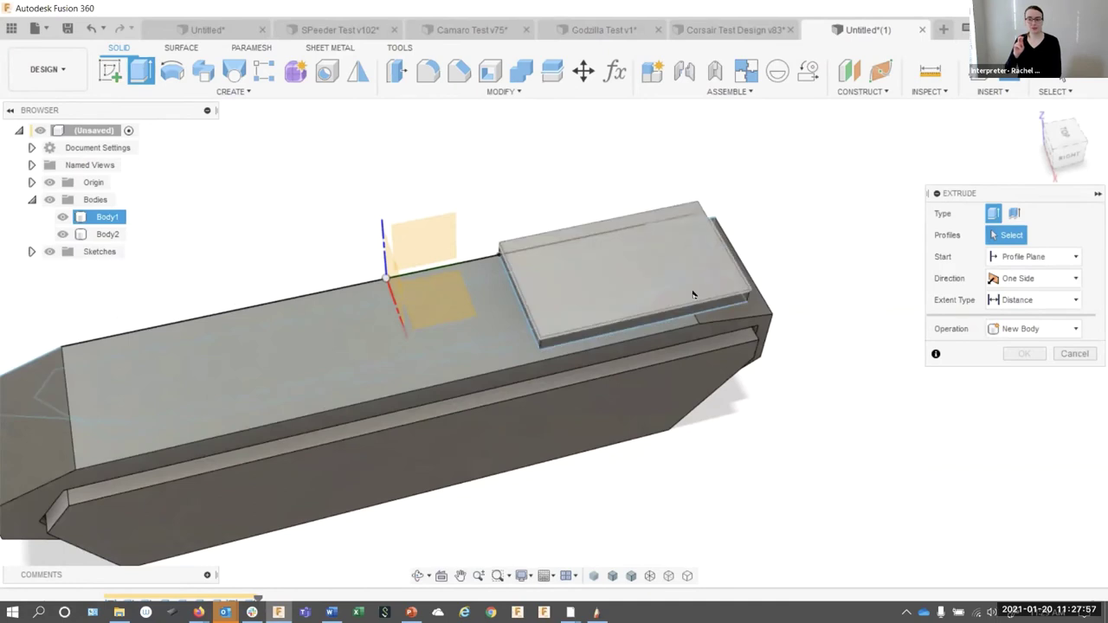
# Extrude the rear block's two front strip profiles 13.12 mm with a Join operation
pyautogui.click(693, 295)
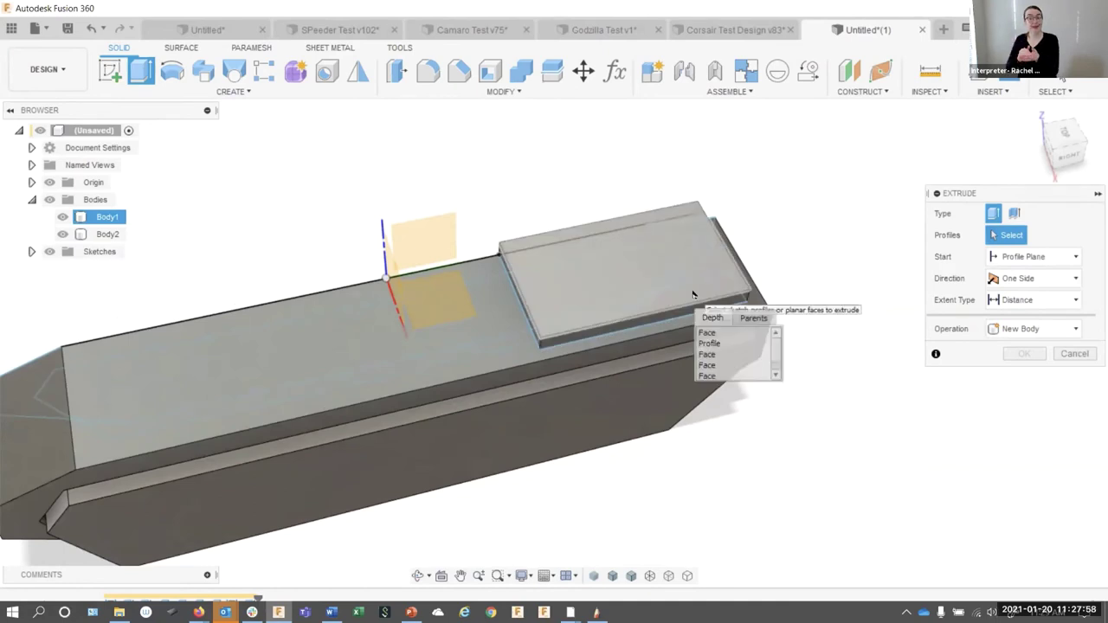
pyautogui.click(711, 344)
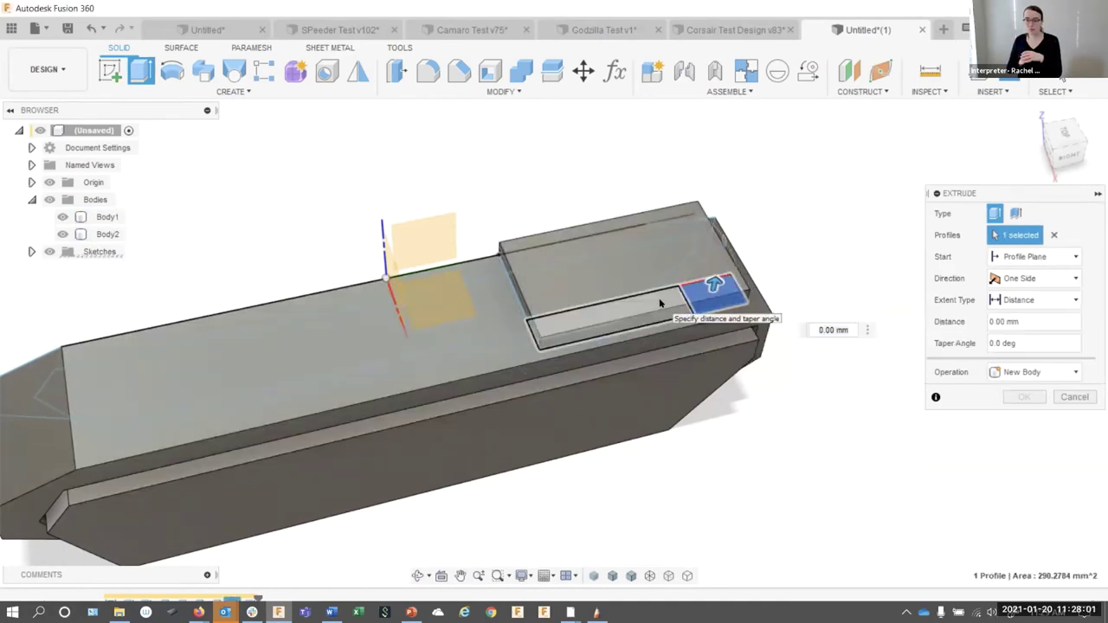
pyautogui.click(658, 297)
pyautogui.click(684, 341)
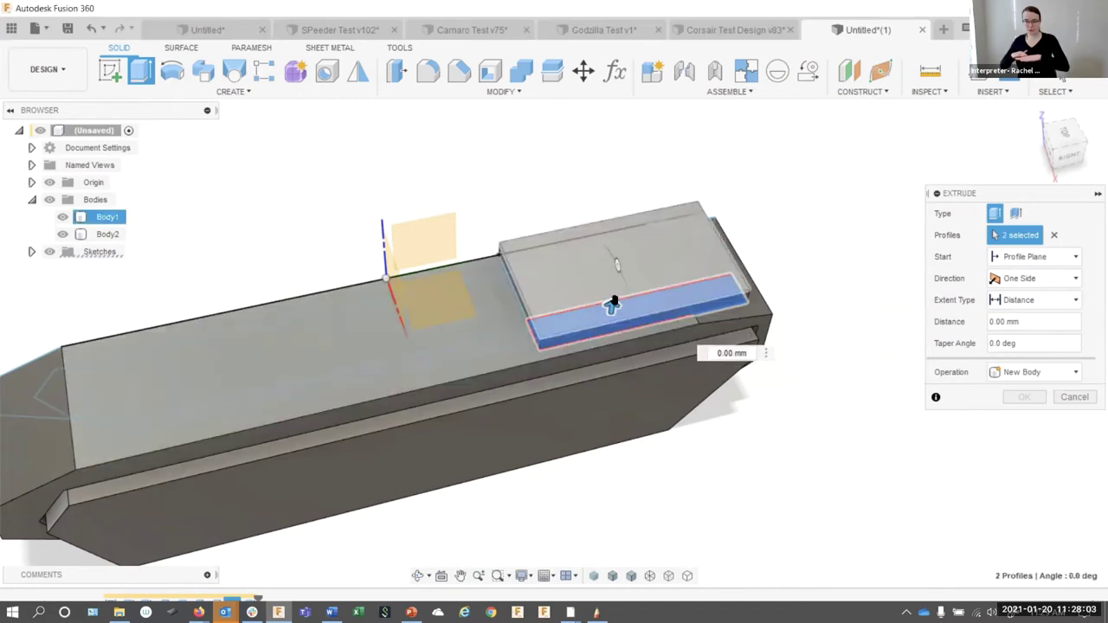
pyautogui.moveTo(613, 303); pyautogui.dragTo(679, 292)
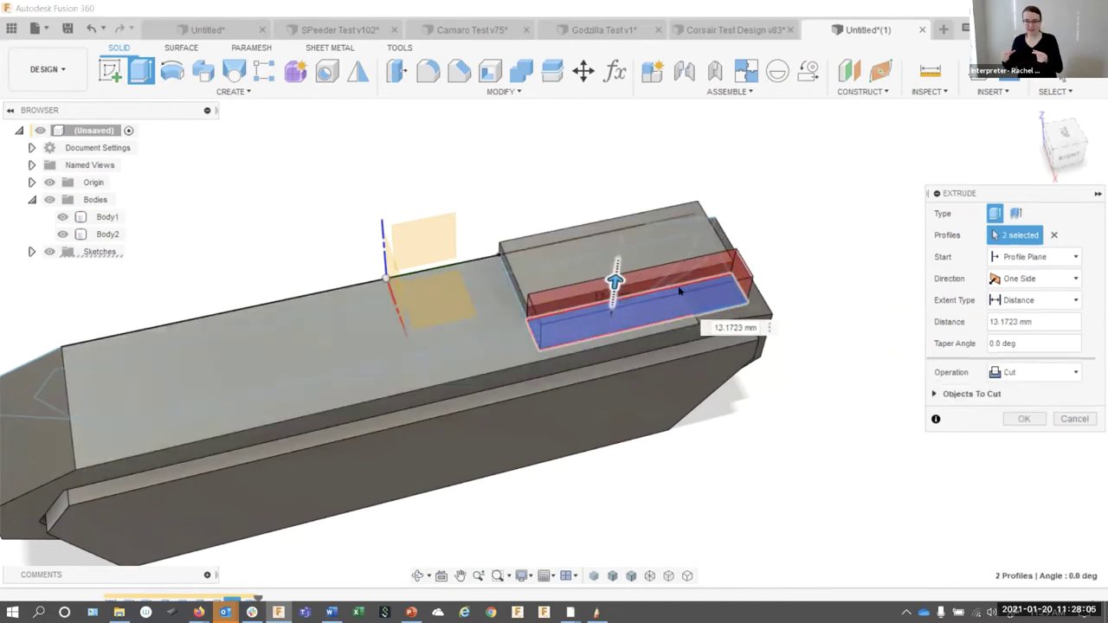
pyautogui.click(1049, 372)
pyautogui.click(1028, 388)
pyautogui.click(1026, 394)
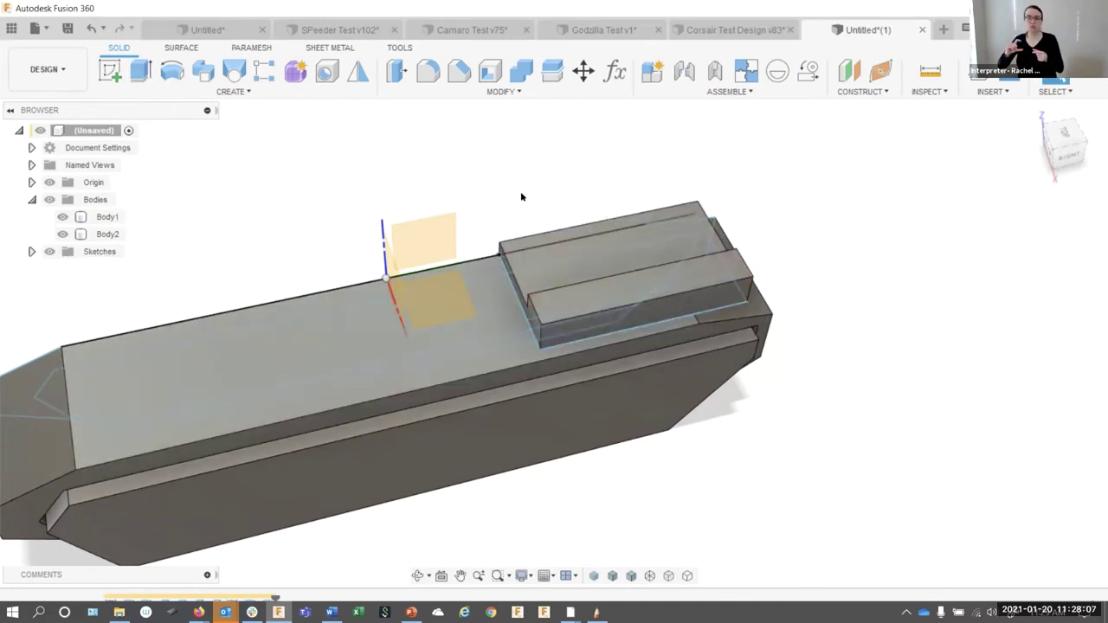
pyautogui.moveTo(535, 170); pyautogui.dragTo(596, 185)
# Sketch an 89.6 × 16.9 mm rectangle along the top deck's front edge
pyautogui.click(304, 406)
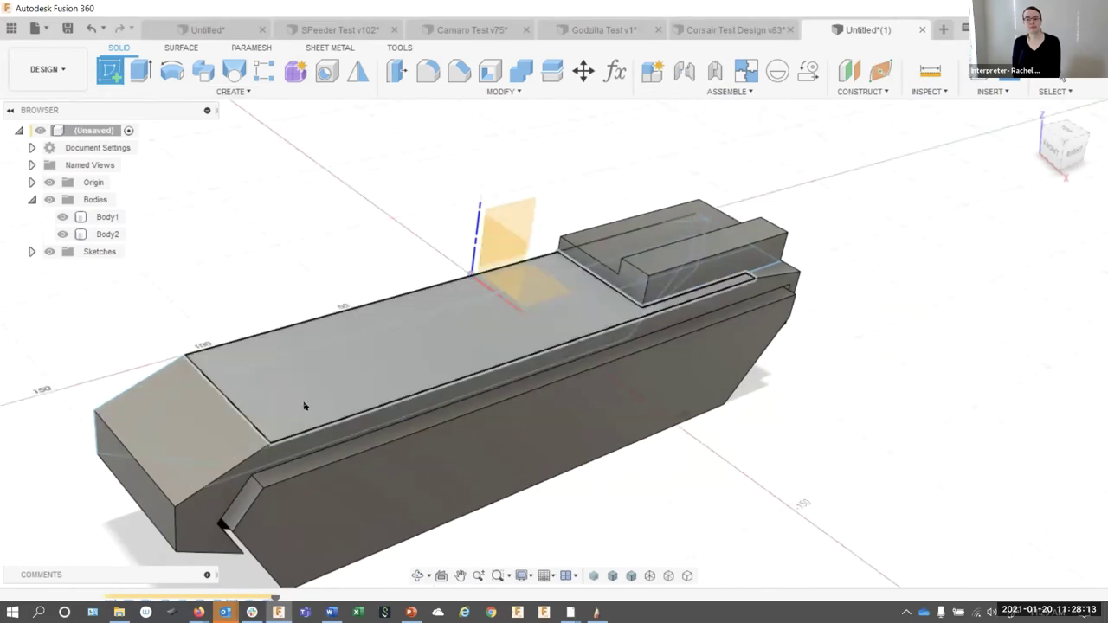
pyautogui.click(1070, 134)
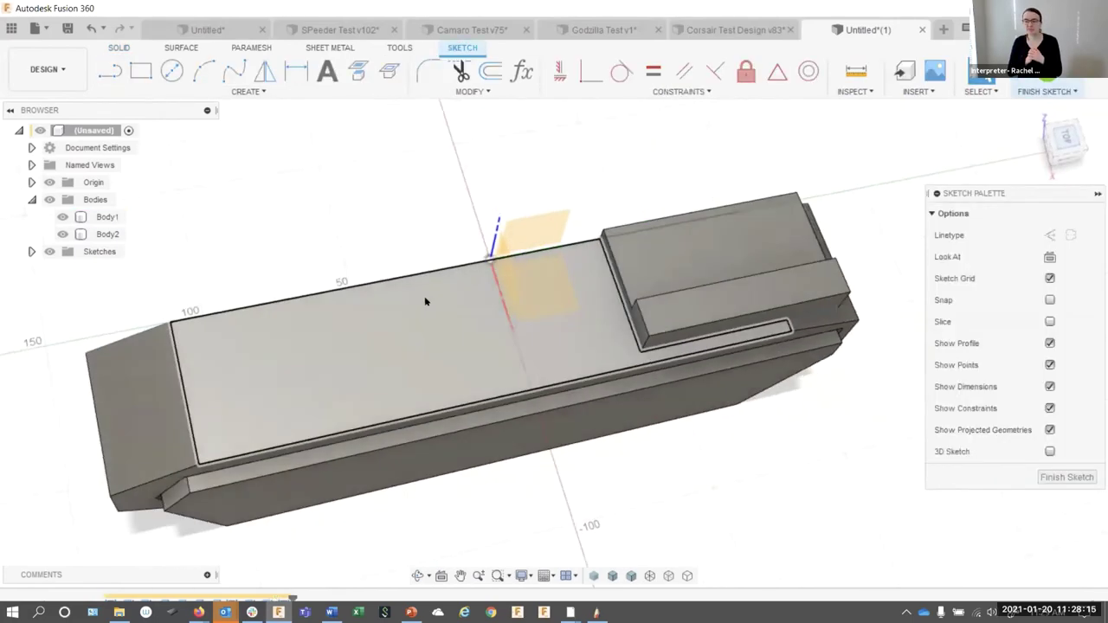
pyautogui.press('r')
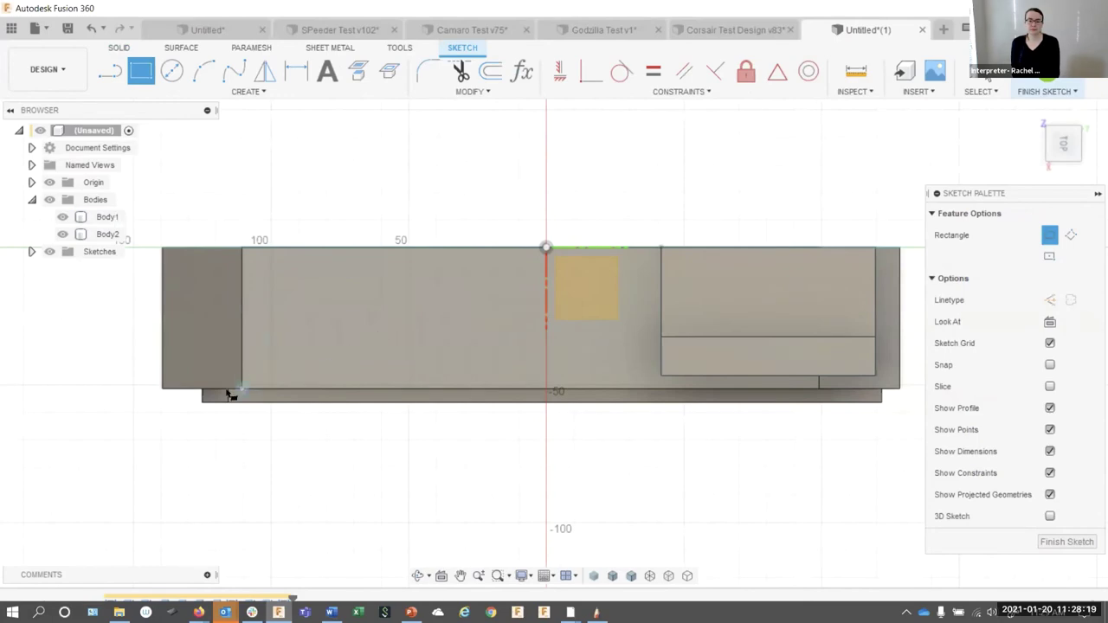
pyautogui.click(456, 344)
pyautogui.click(1067, 541)
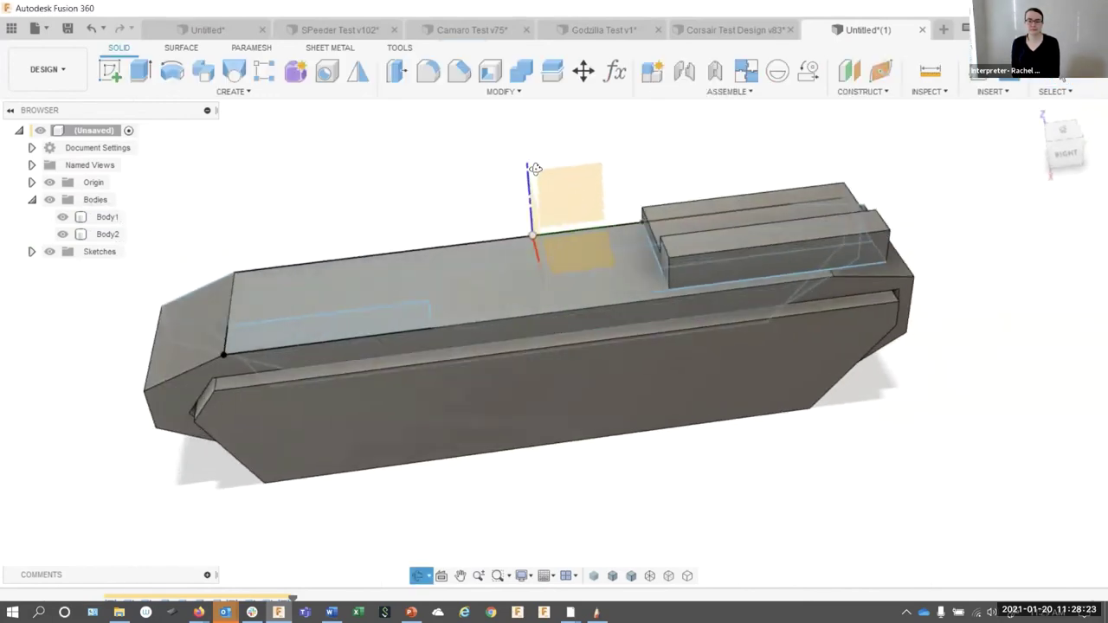
# Extrude only the small front deck rectangle 2.9176 mm, joined to the hull
pyautogui.click(142, 71)
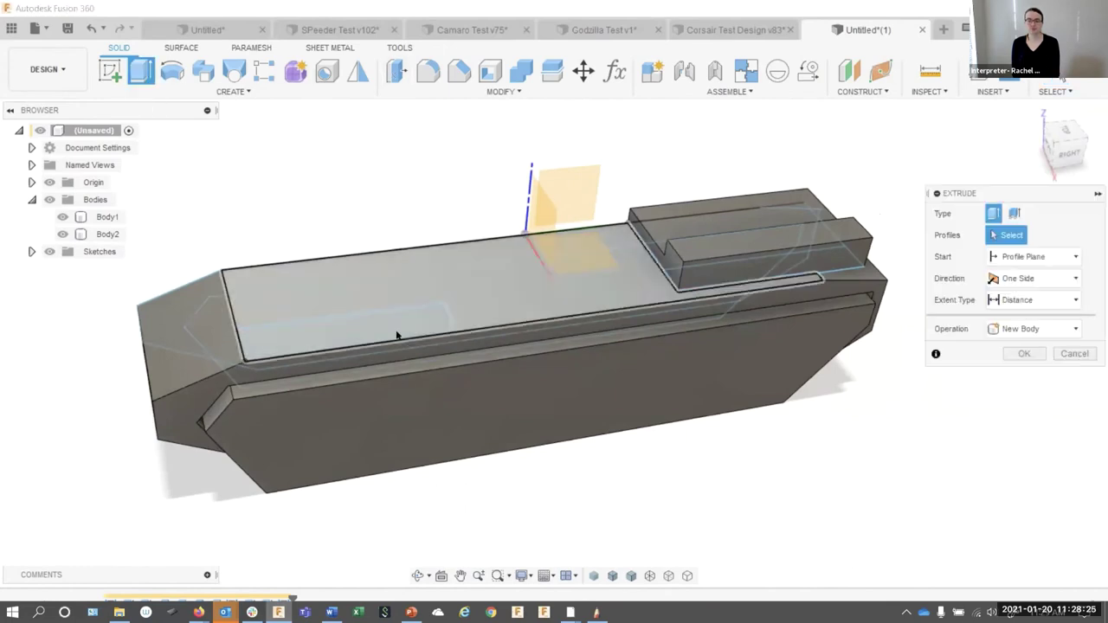
pyautogui.click(558, 268)
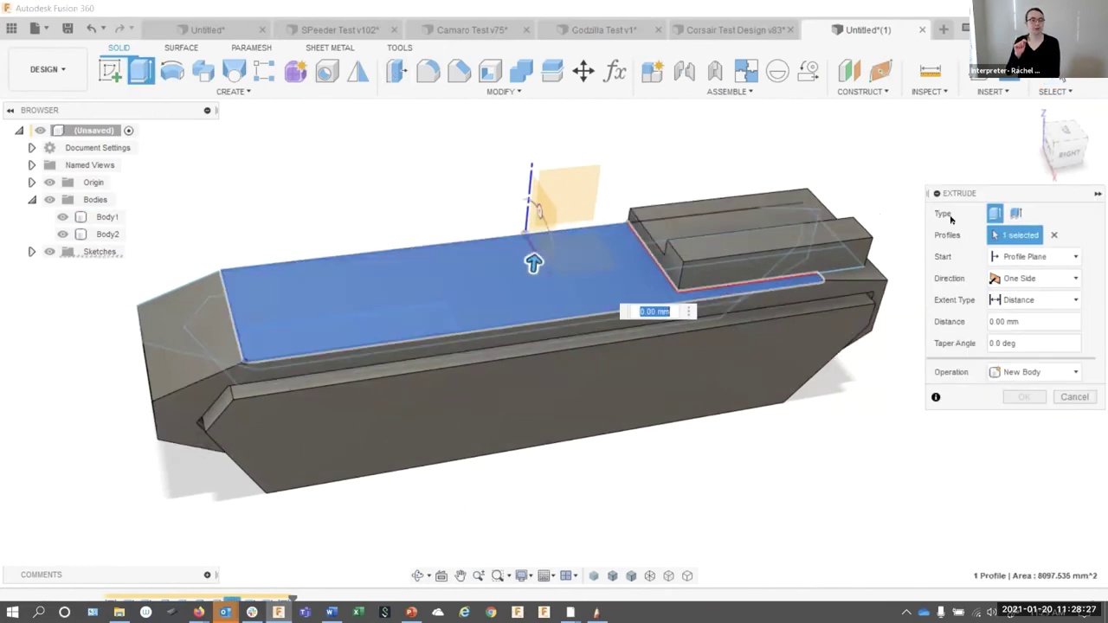
pyautogui.click(1052, 235)
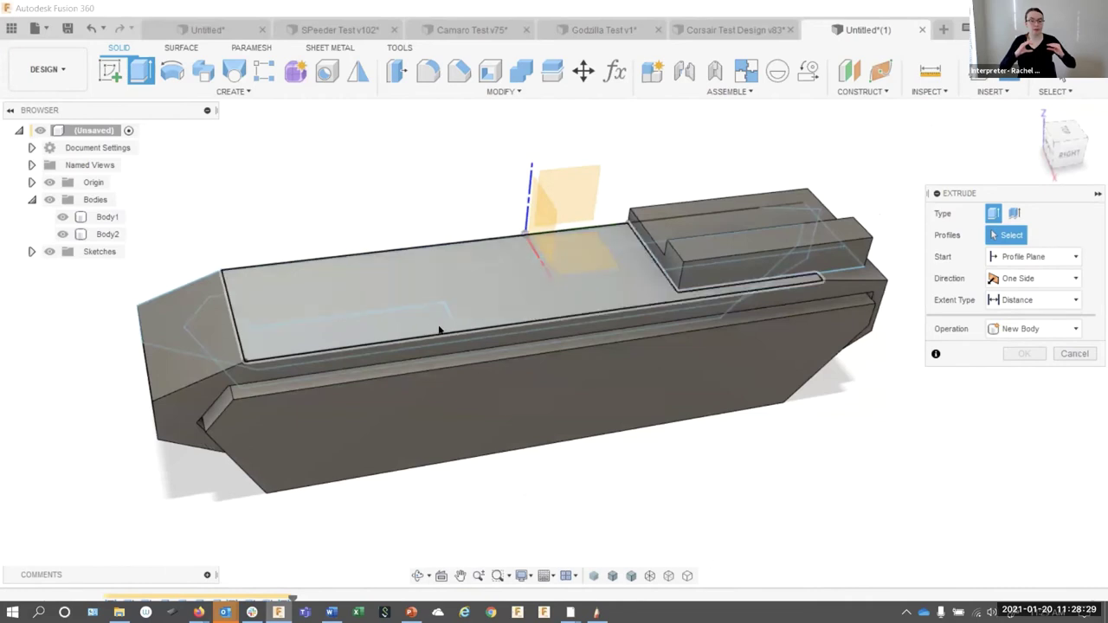
pyautogui.click(440, 330)
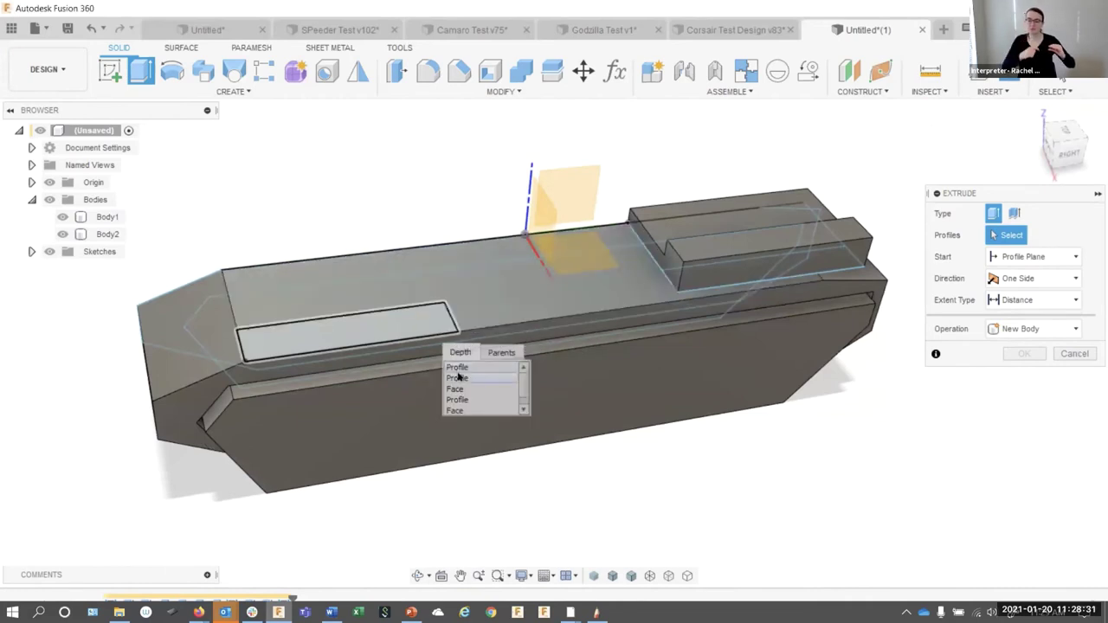
pyautogui.click(458, 378)
pyautogui.moveTo(347, 314); pyautogui.dragTo(348, 307)
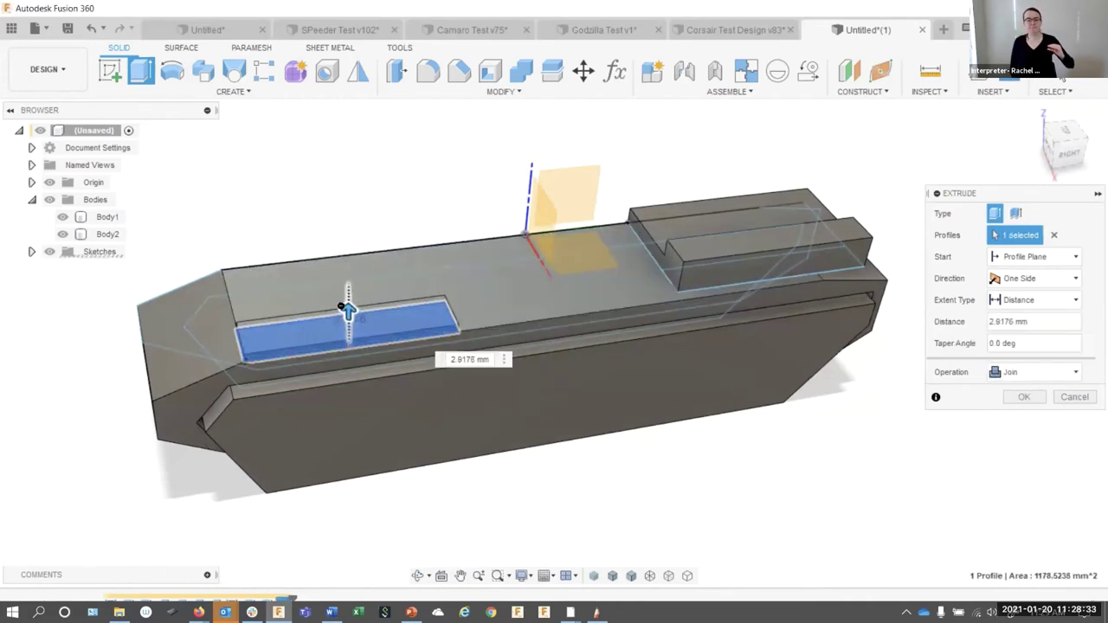
pyautogui.click(1021, 395)
pyautogui.moveTo(444, 158); pyautogui.dragTo(484, 151)
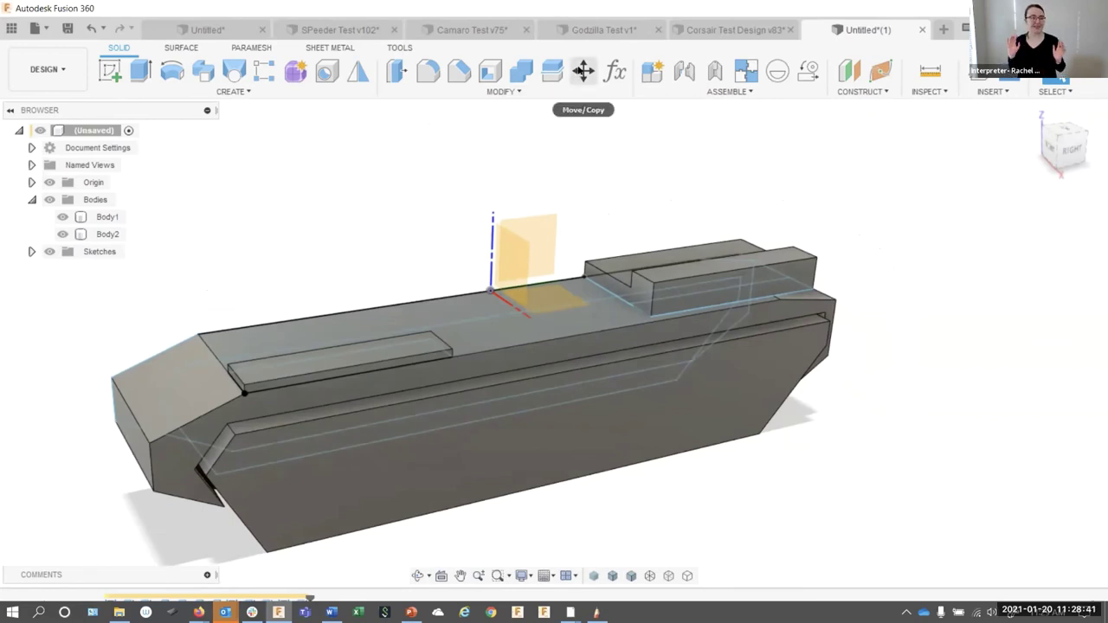
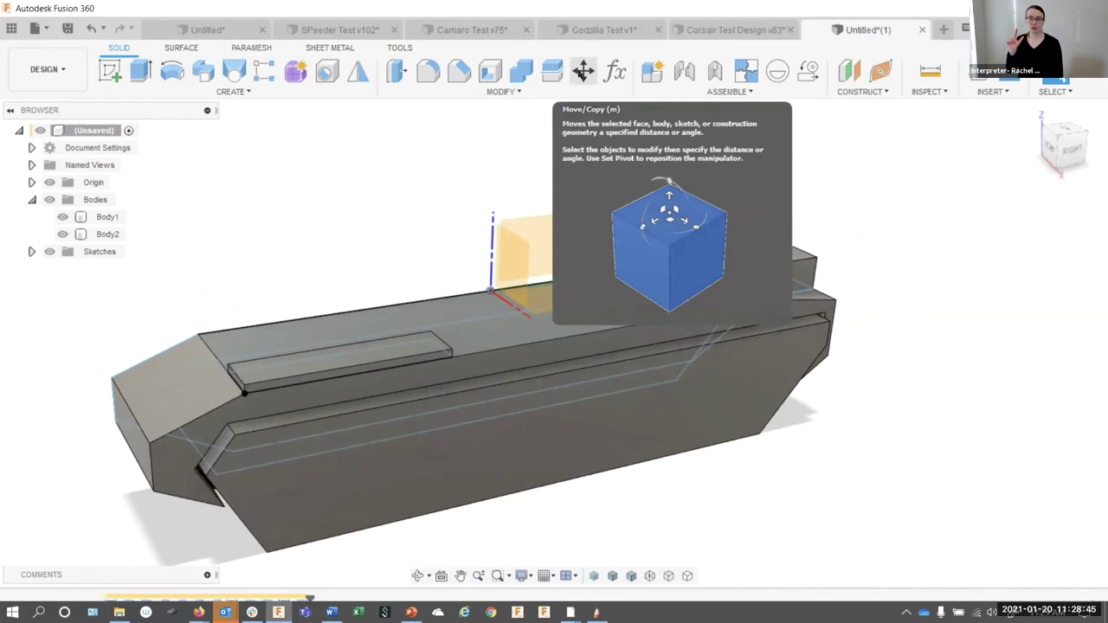
# Open Move/Copy, test-drag Body2 outward, cancel it, and review the movable object types
pyautogui.click(581, 74)
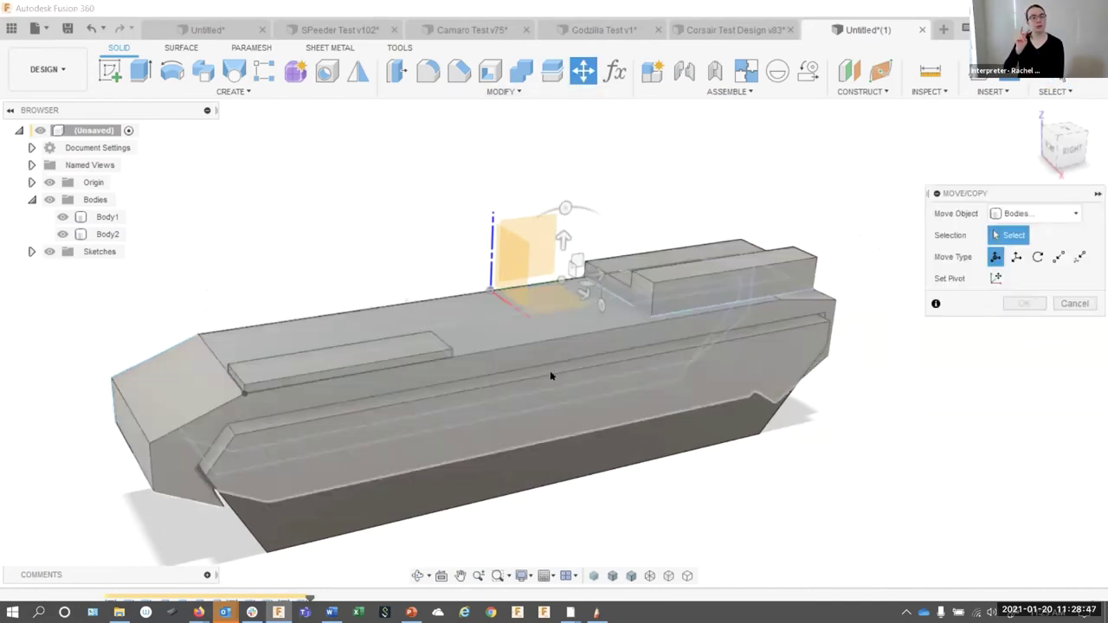
pyautogui.click(606, 439)
pyautogui.moveTo(612, 440); pyautogui.dragTo(674, 487)
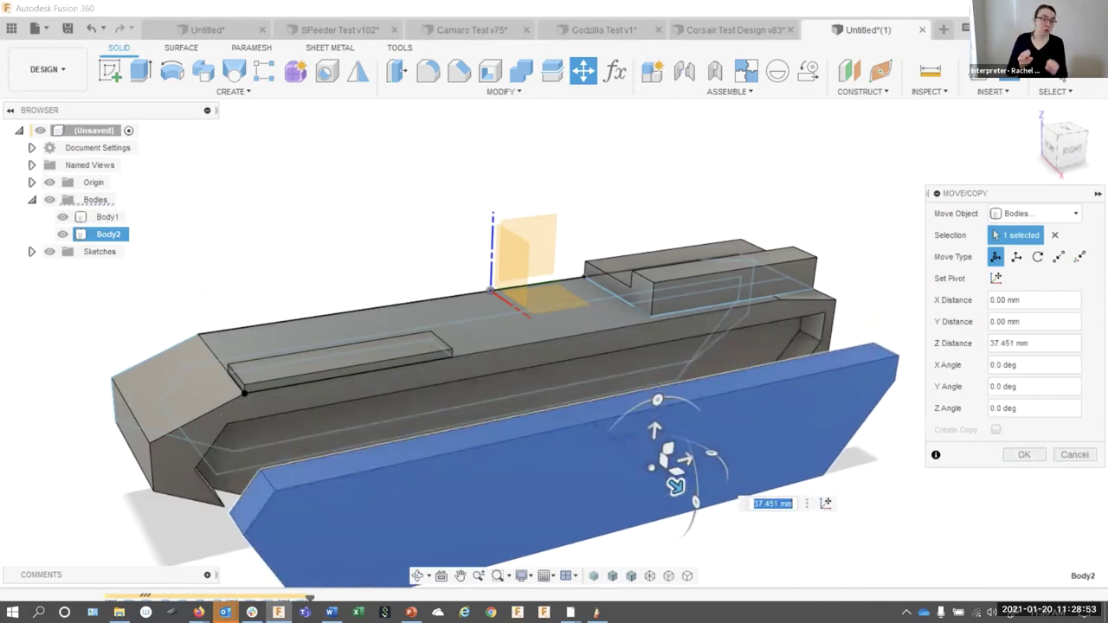
pyautogui.click(1054, 235)
pyautogui.click(1075, 214)
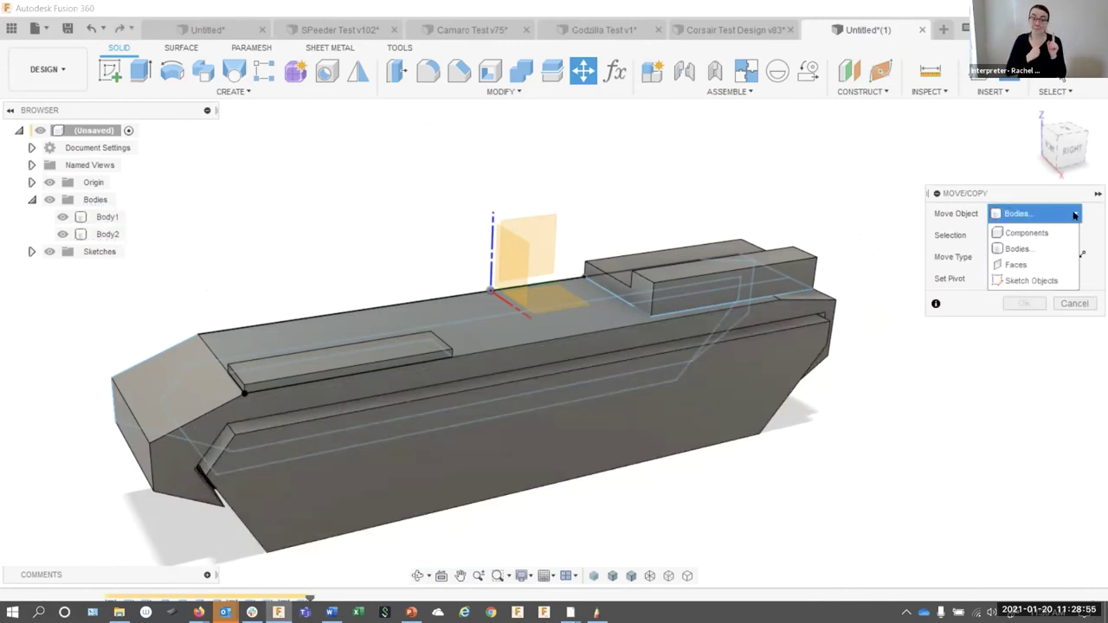
# In face mode, rotate the raised block's top face about -19.5 degrees and confirm
pyautogui.click(1021, 265)
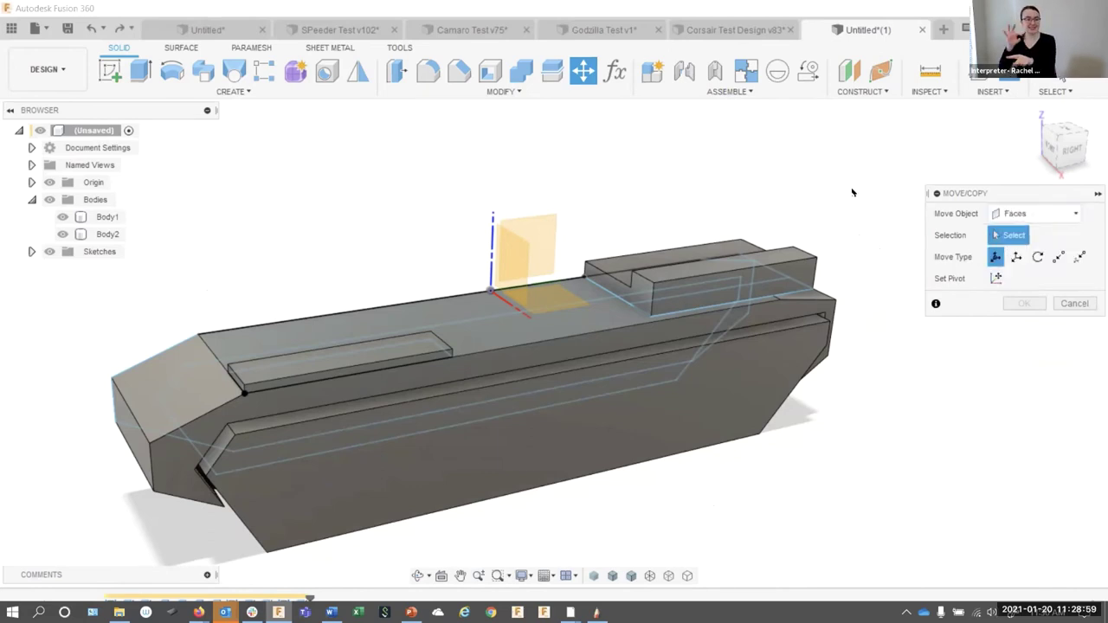
pyautogui.moveTo(816, 156); pyautogui.dragTo(935, 186)
pyautogui.click(530, 247)
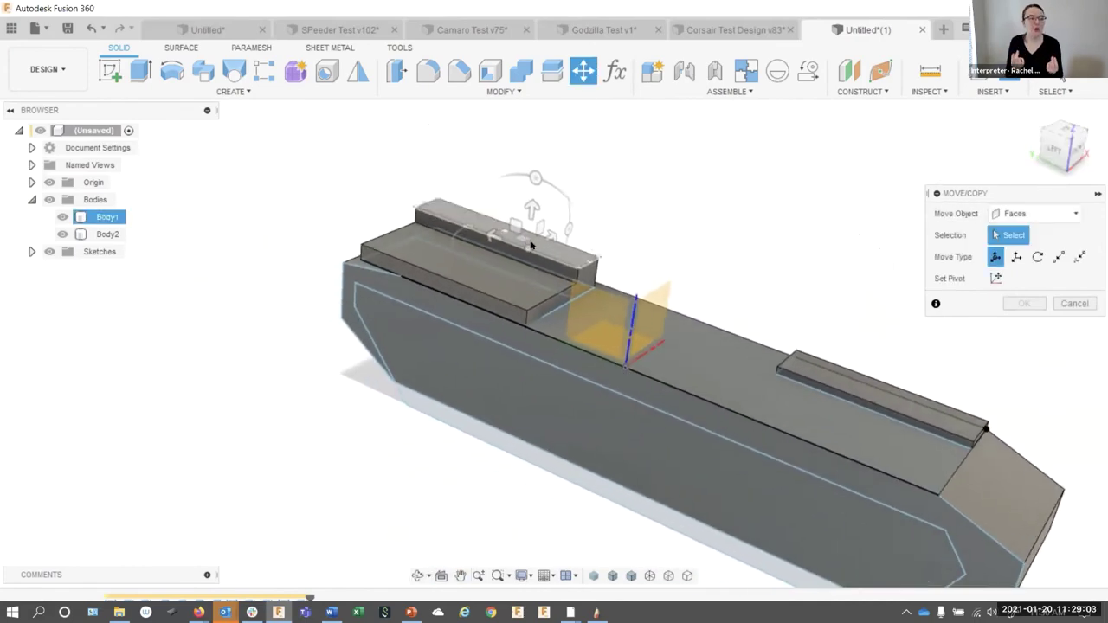
pyautogui.click(509, 237)
pyautogui.moveTo(509, 237); pyautogui.dragTo(591, 182)
pyautogui.click(644, 227)
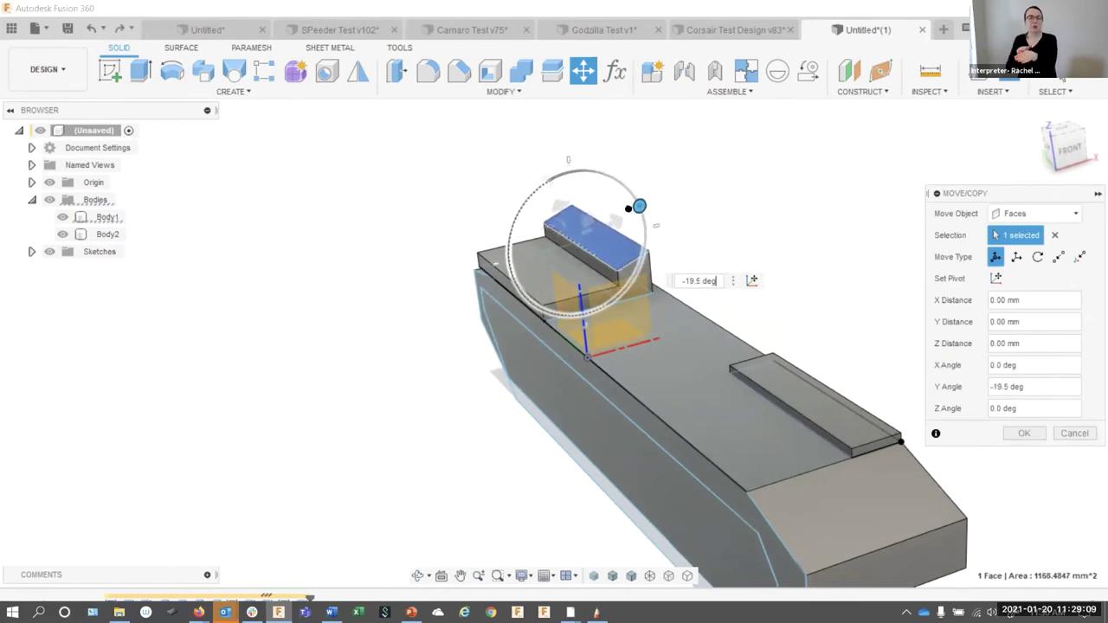
pyautogui.moveTo(593, 212); pyautogui.dragTo(558, 209)
pyautogui.moveTo(555, 157); pyautogui.dragTo(669, 208)
pyautogui.click(1023, 432)
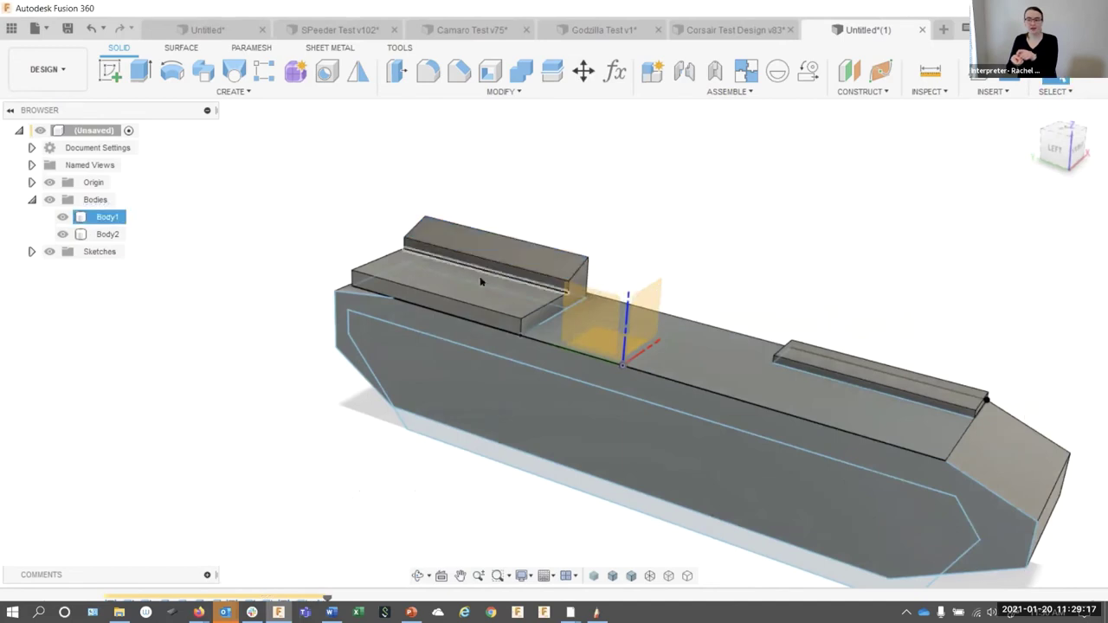
# Repeat Move/Copy and rotate the block's lower step face by 4.3 degrees
pyautogui.click(493, 301)
pyautogui.rightClick(353, 187)
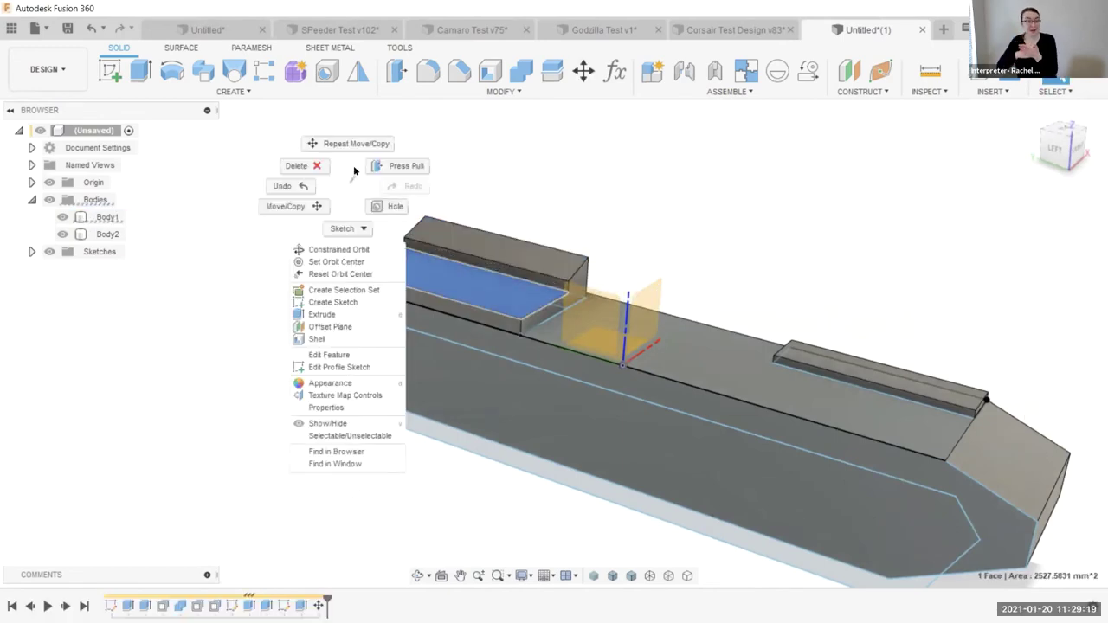
pyautogui.click(350, 147)
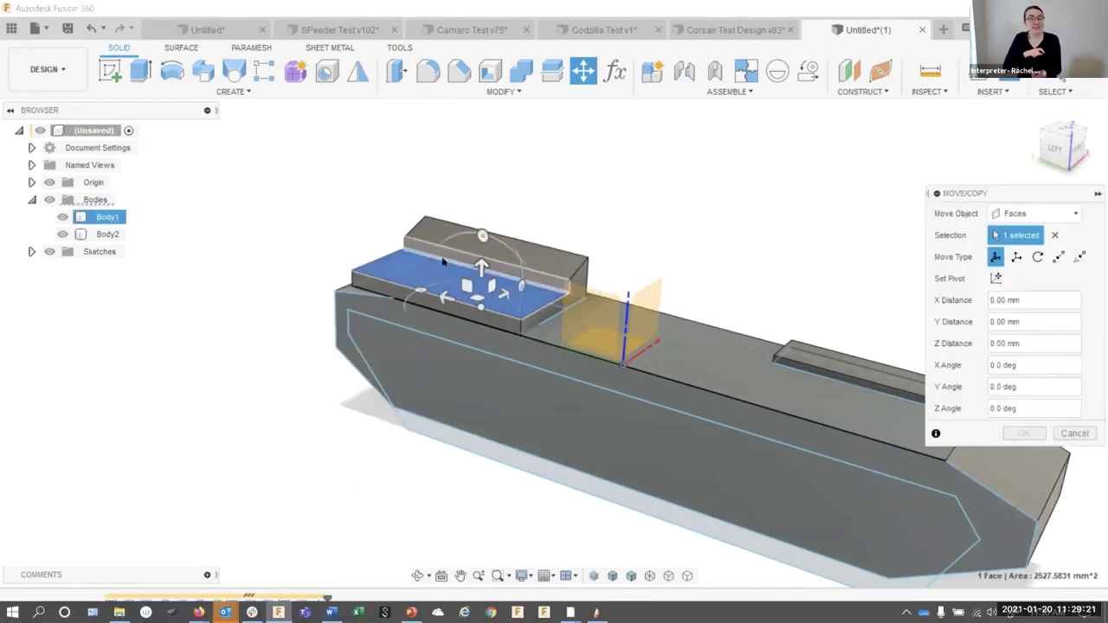
pyautogui.click(1054, 234)
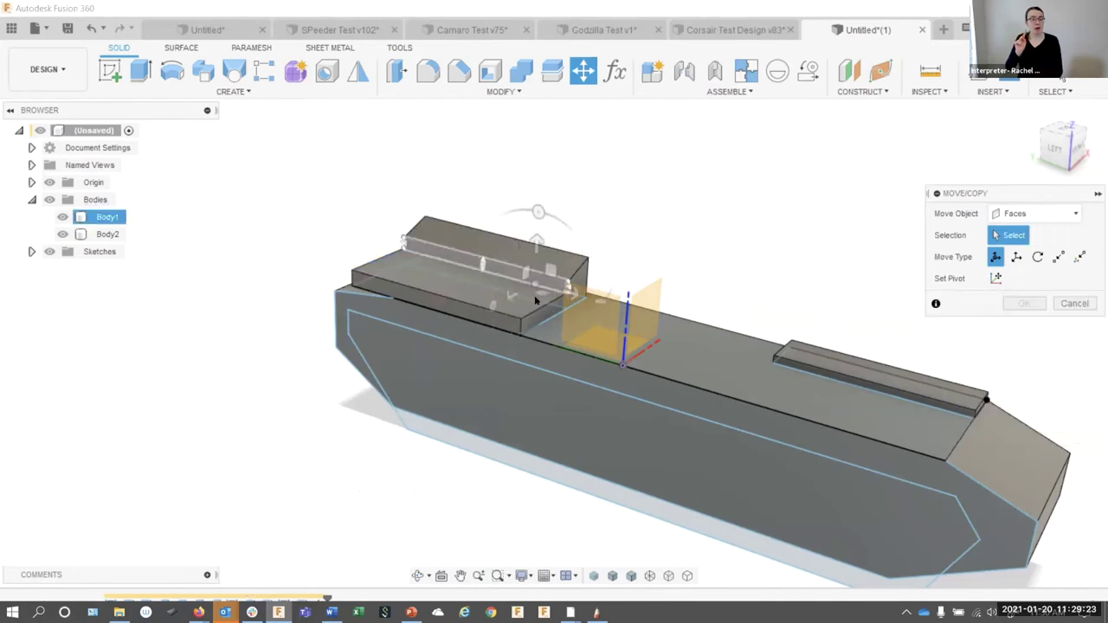
pyautogui.click(510, 309)
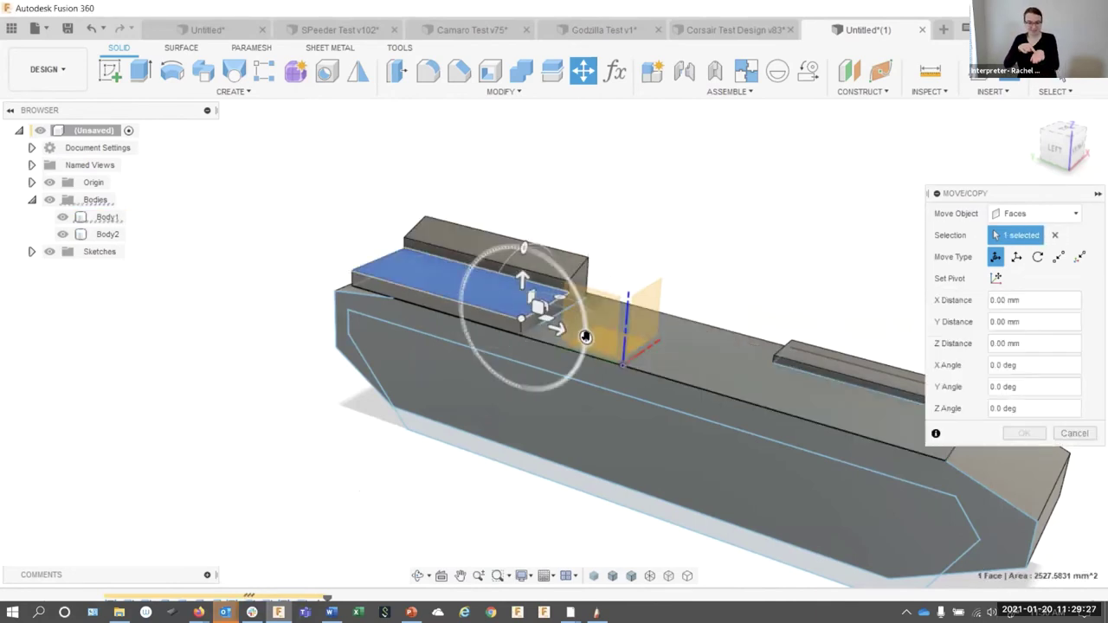
pyautogui.moveTo(534, 245); pyautogui.dragTo(532, 279)
pyautogui.moveTo(517, 224); pyautogui.dragTo(534, 225)
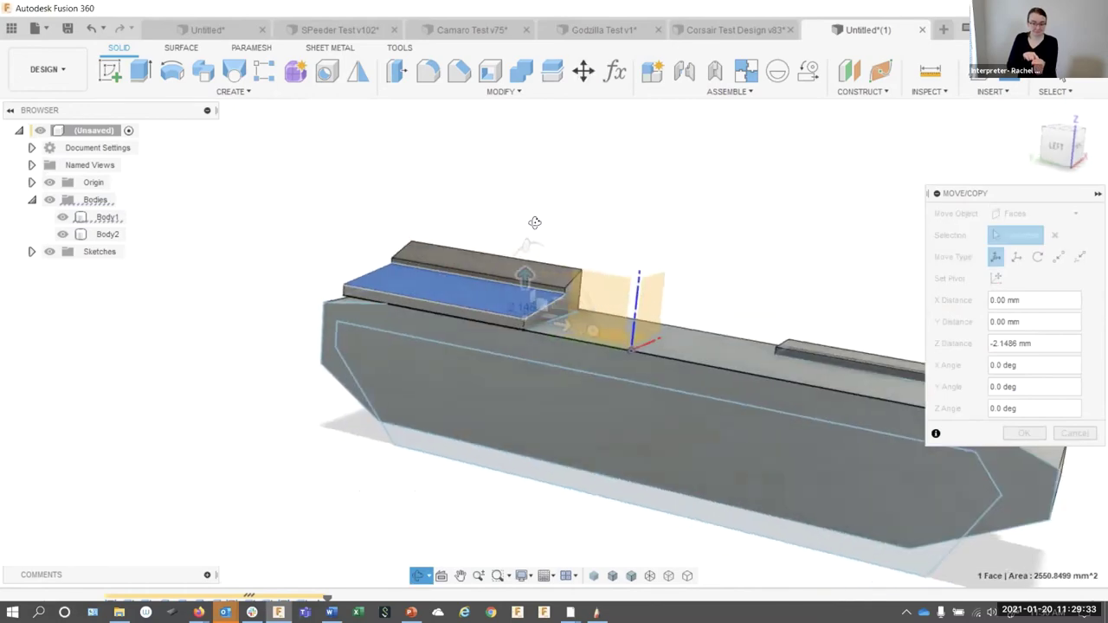
pyautogui.click(590, 331)
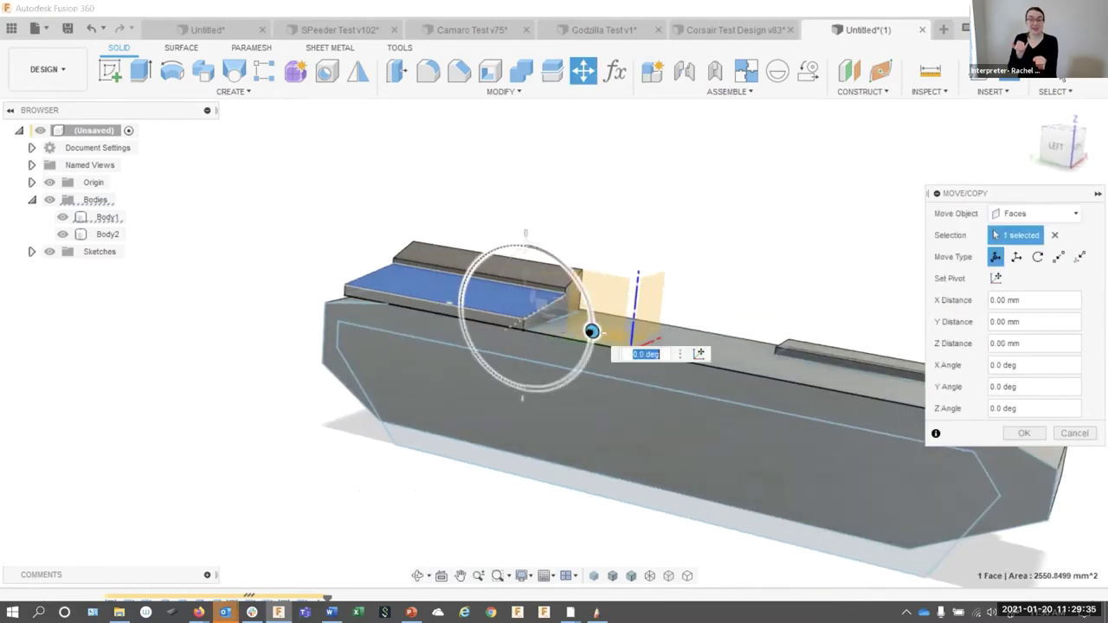
pyautogui.moveTo(580, 256); pyautogui.dragTo(699, 319)
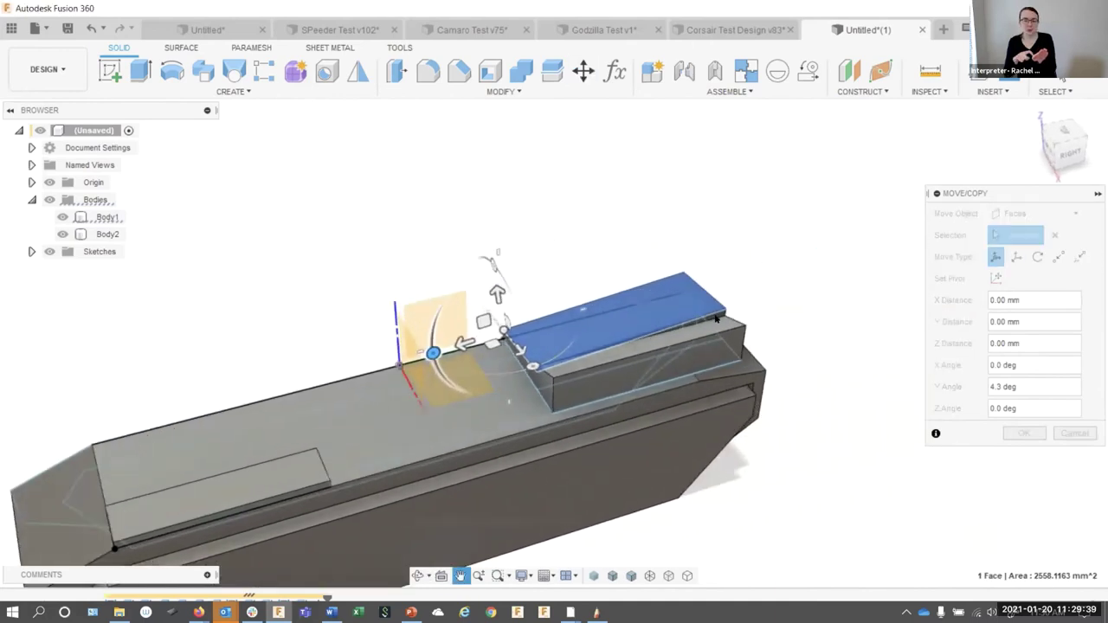
pyautogui.click(1024, 432)
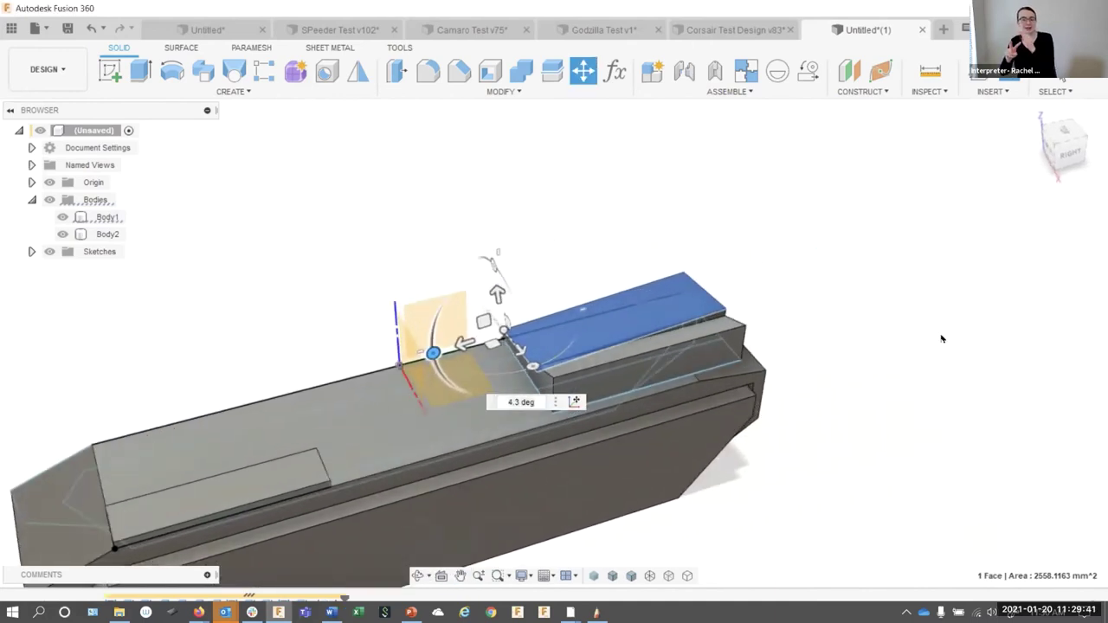
pyautogui.moveTo(939, 338); pyautogui.dragTo(679, 277)
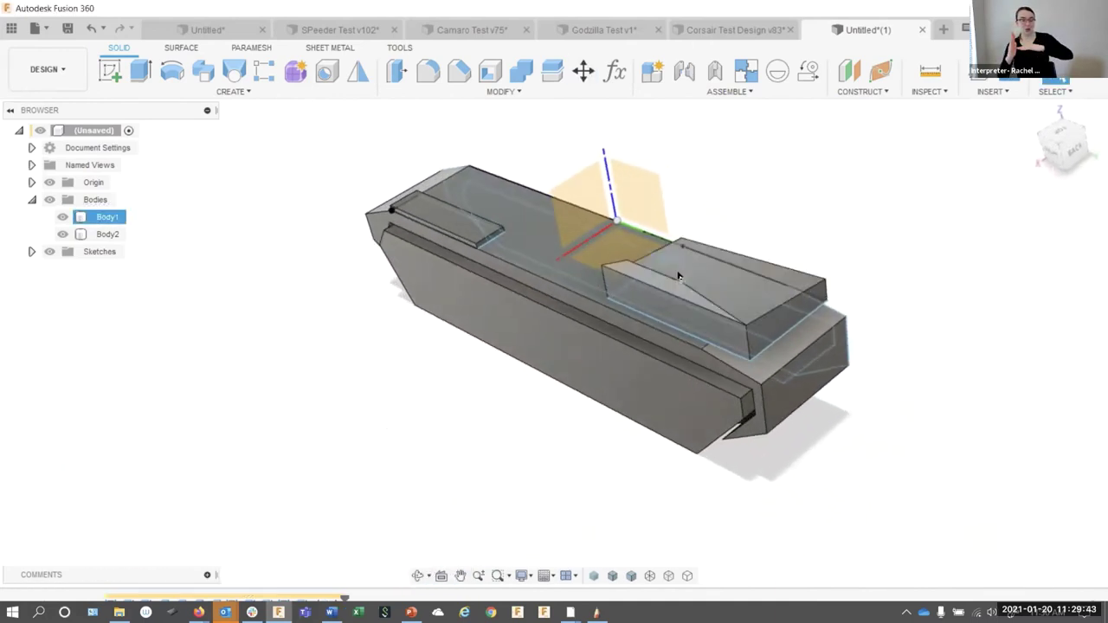
# Rotate the raised block's end face about -15 degrees with Move/Copy
pyautogui.moveTo(820, 251); pyautogui.dragTo(711, 210)
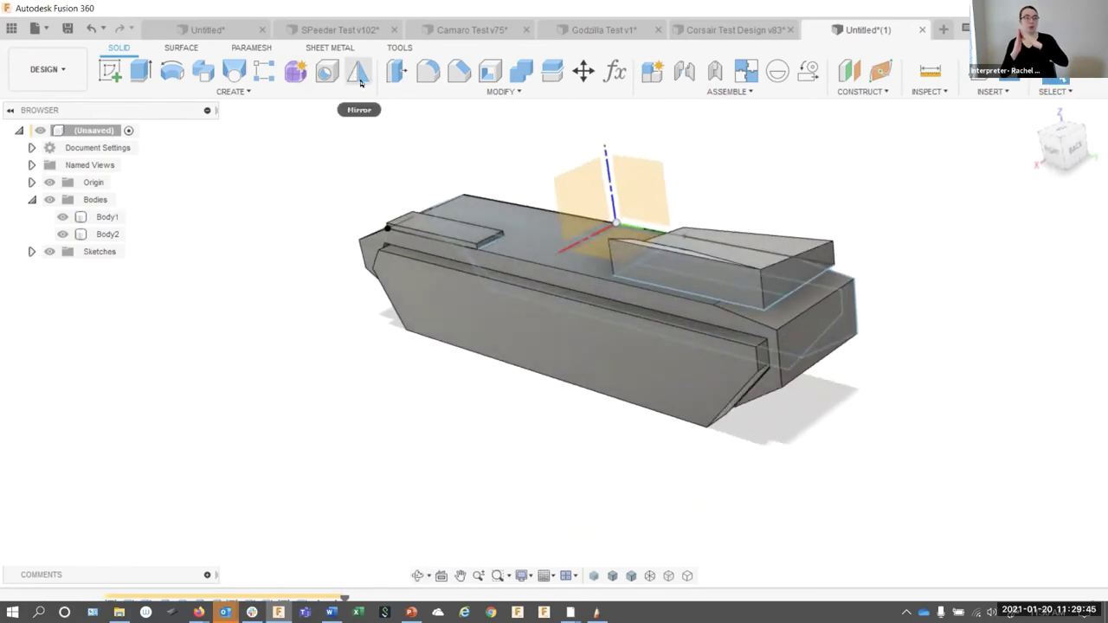
pyautogui.click(582, 70)
pyautogui.click(790, 274)
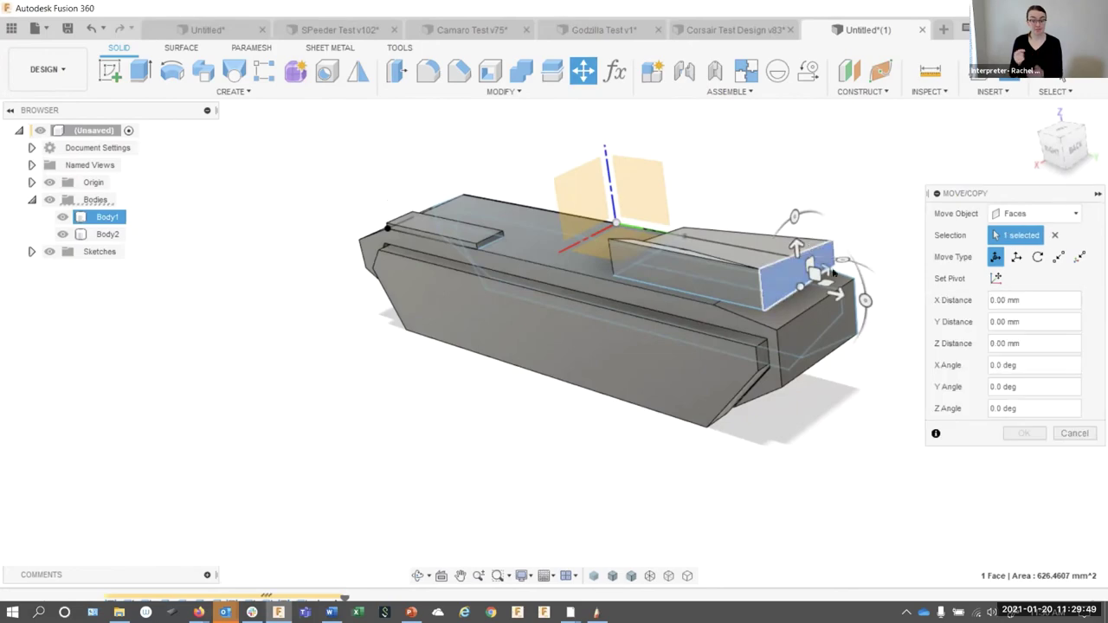
pyautogui.click(865, 300)
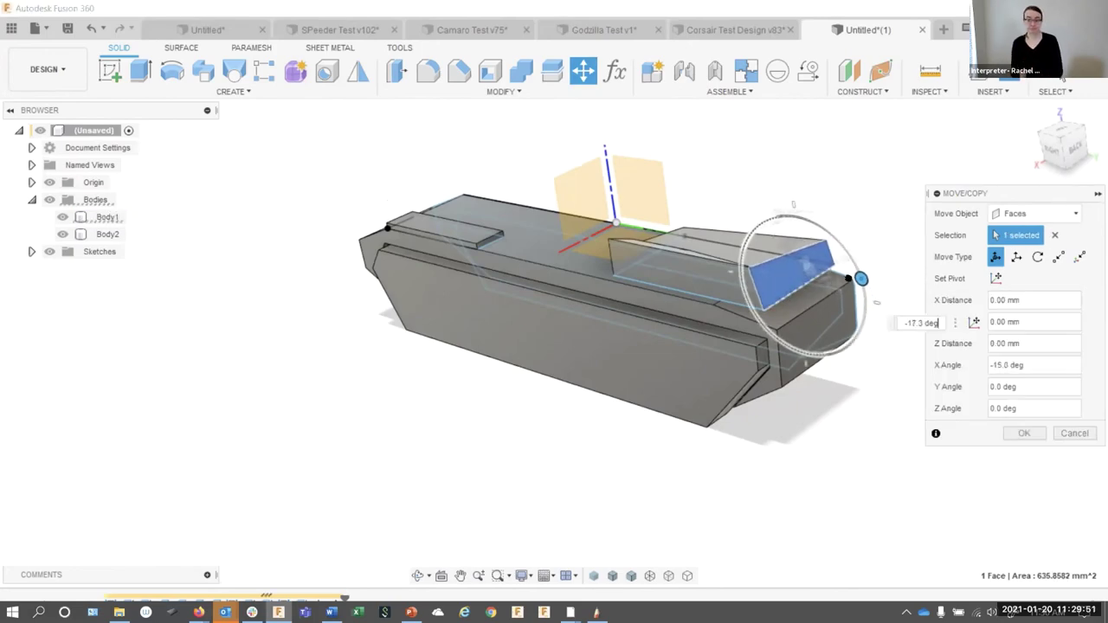
pyautogui.moveTo(845, 270); pyautogui.dragTo(1003, 411)
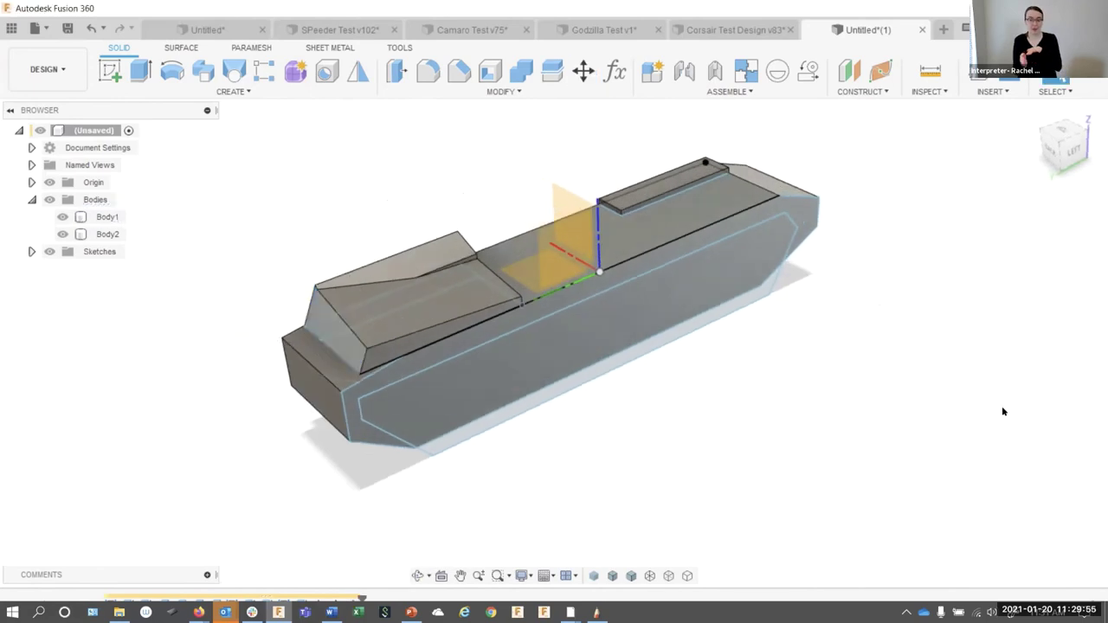
# Repeat Move/Copy to rotate the small front face -10.1 degrees and confirm
pyautogui.rightClick(399, 190)
pyautogui.click(407, 143)
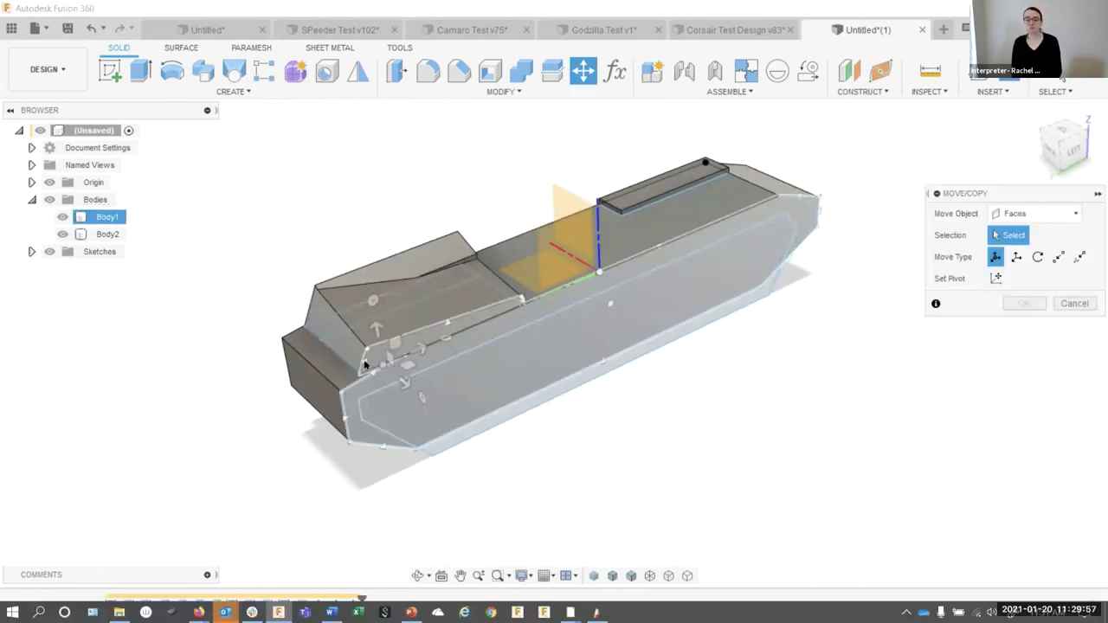
pyautogui.click(350, 359)
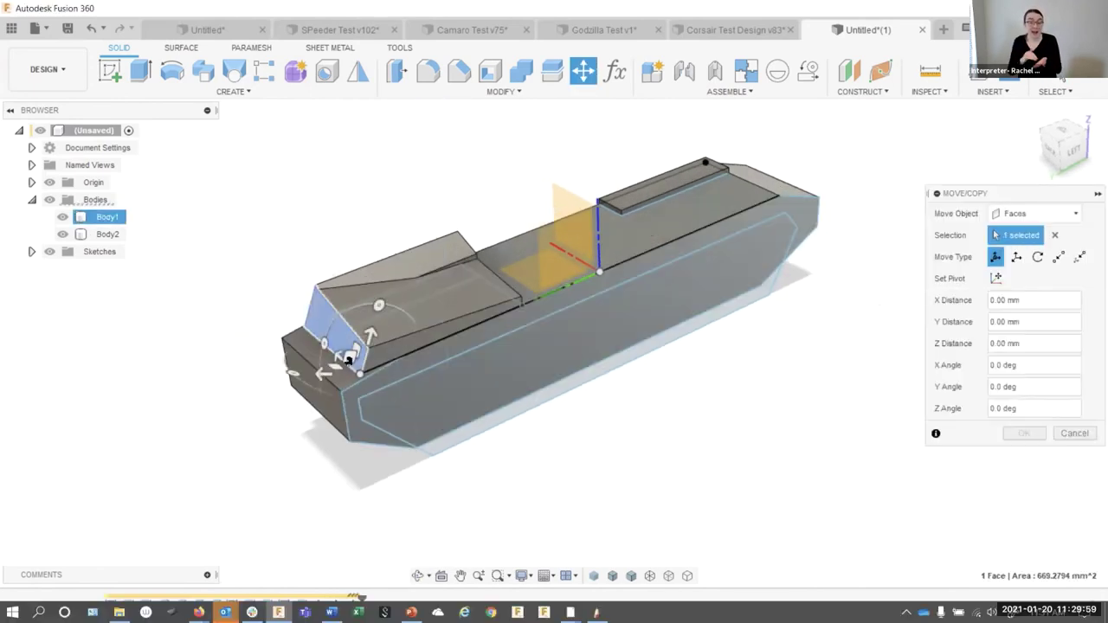
pyautogui.moveTo(292, 371); pyautogui.dragTo(291, 370)
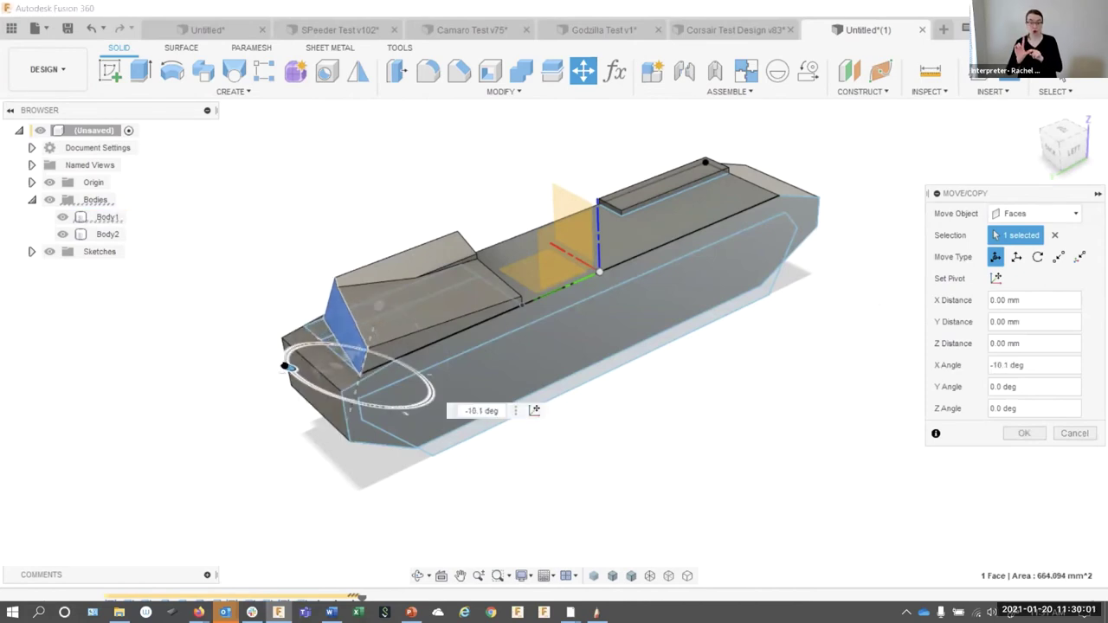
pyautogui.click(1023, 433)
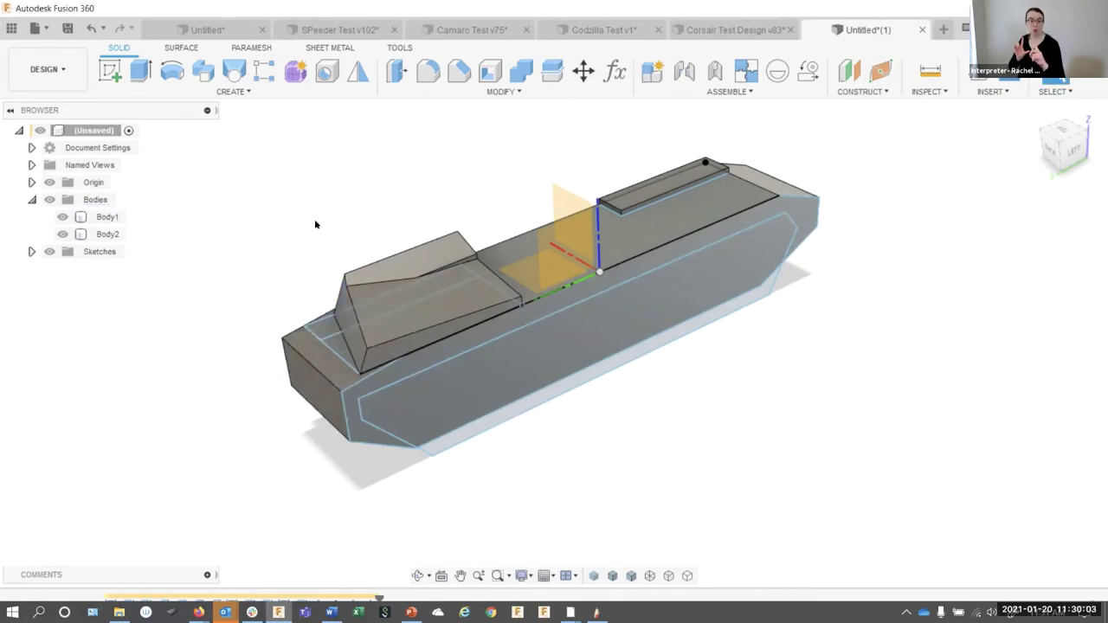
pyautogui.moveTo(314, 219); pyautogui.dragTo(545, 312)
# Rotate the block's other end face by -9.6 degrees with Move/Copy (M)
pyautogui.press('m')
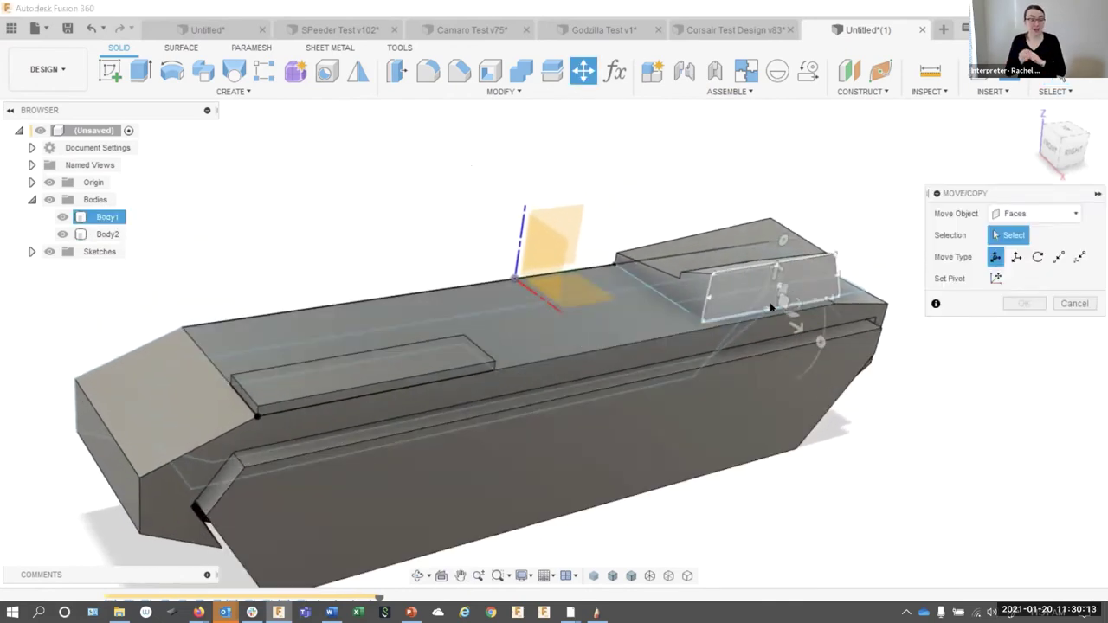
pyautogui.click(779, 299)
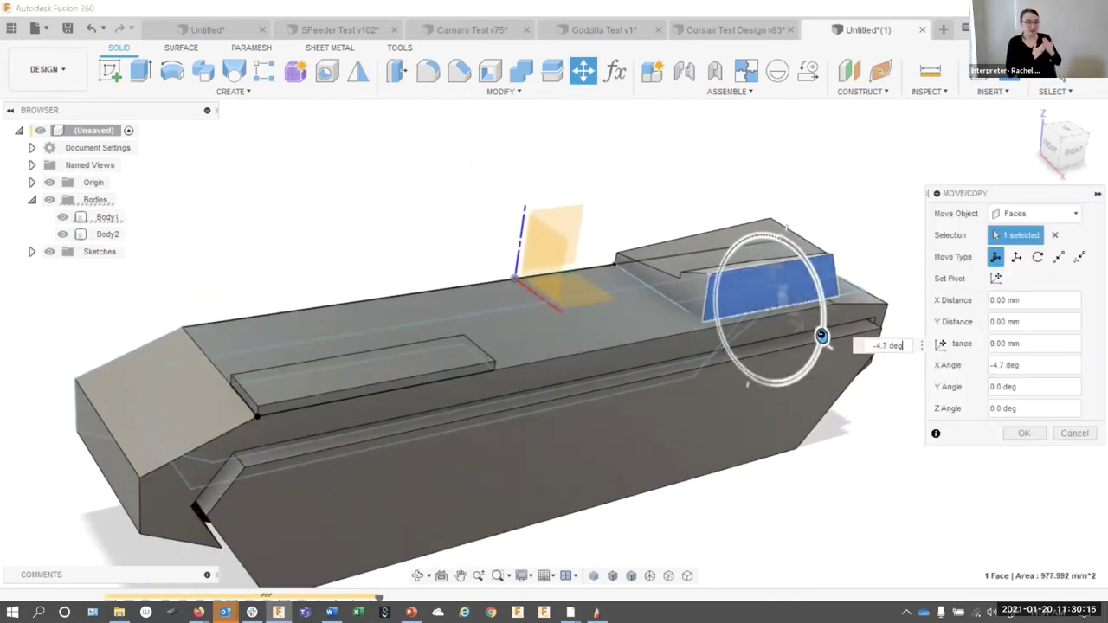
pyautogui.click(1022, 432)
pyautogui.moveTo(599, 177); pyautogui.dragTo(556, 178)
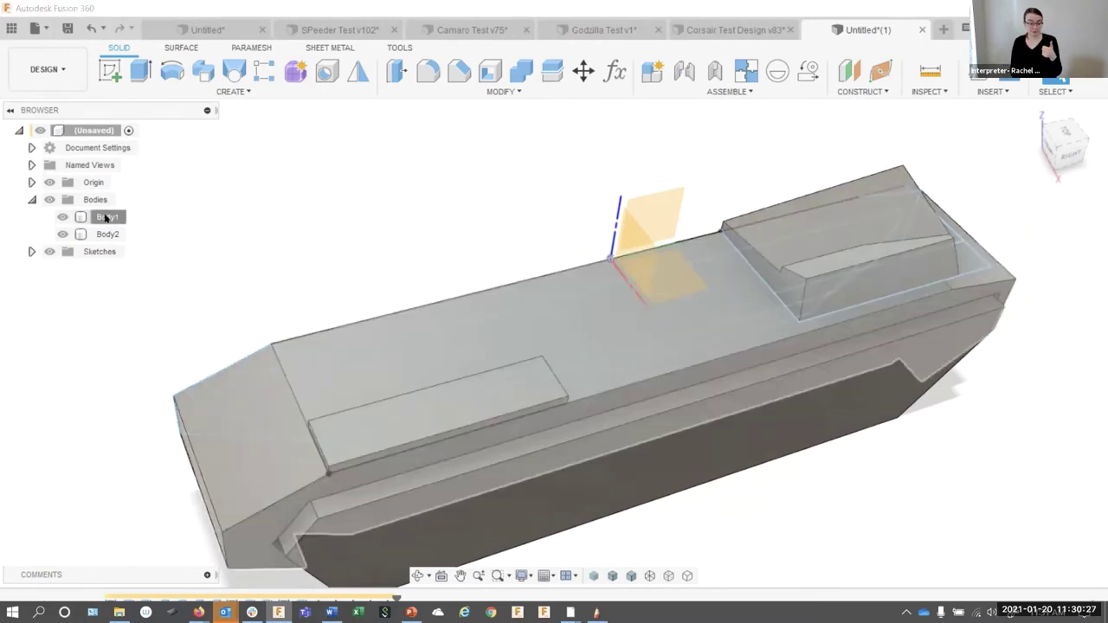
# Mirror Body1 and Body2 across the centre construction plane, then view from the side
pyautogui.click(357, 74)
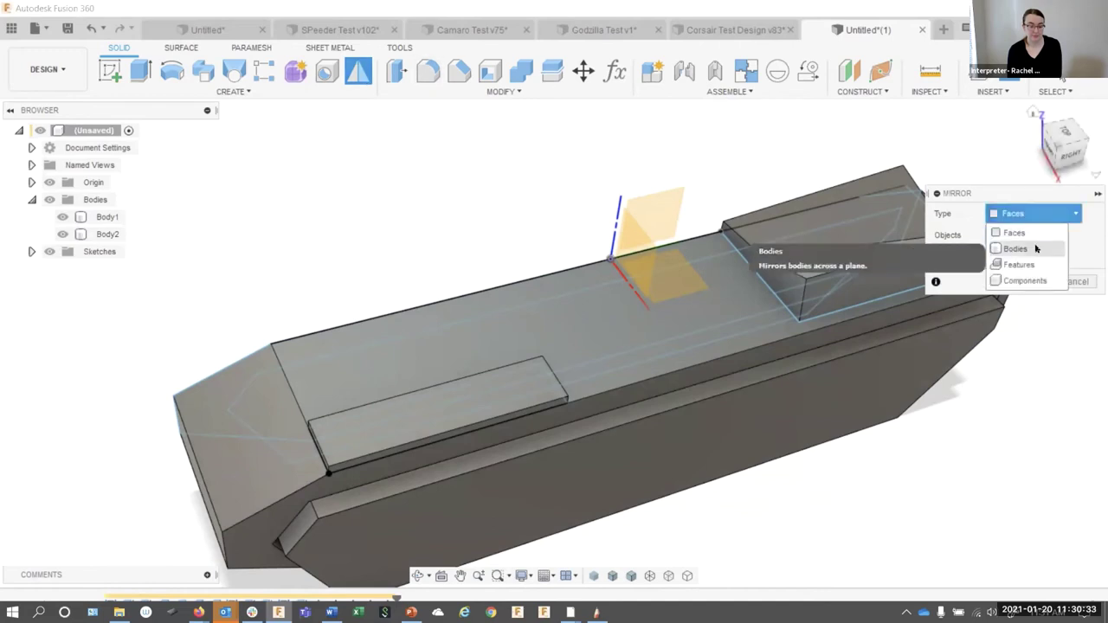
pyautogui.click(1035, 248)
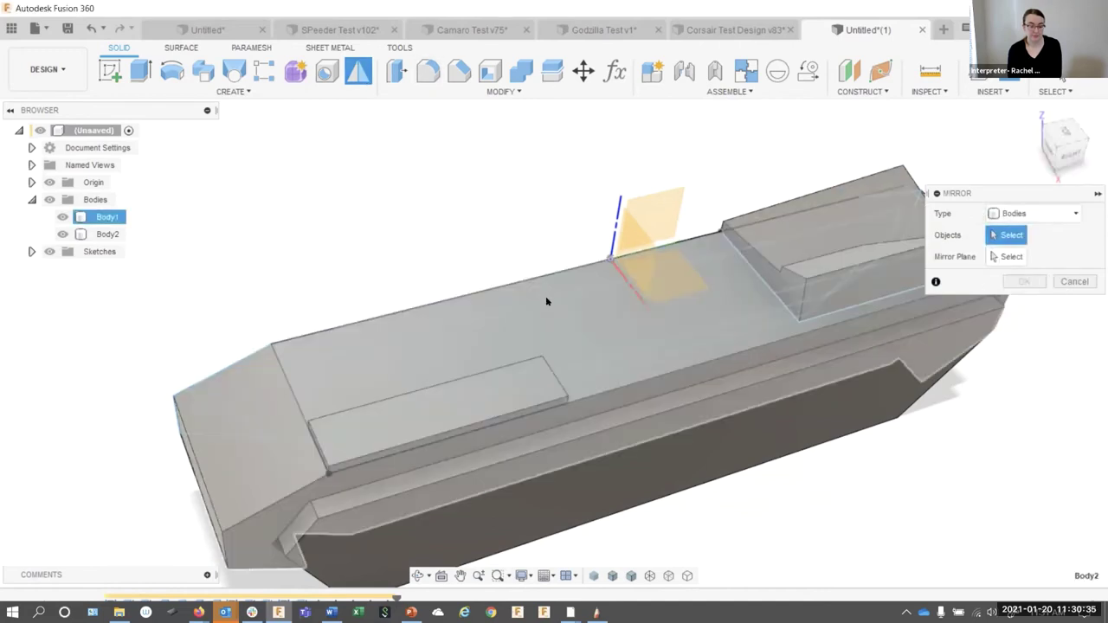
pyautogui.click(546, 300)
pyautogui.click(686, 469)
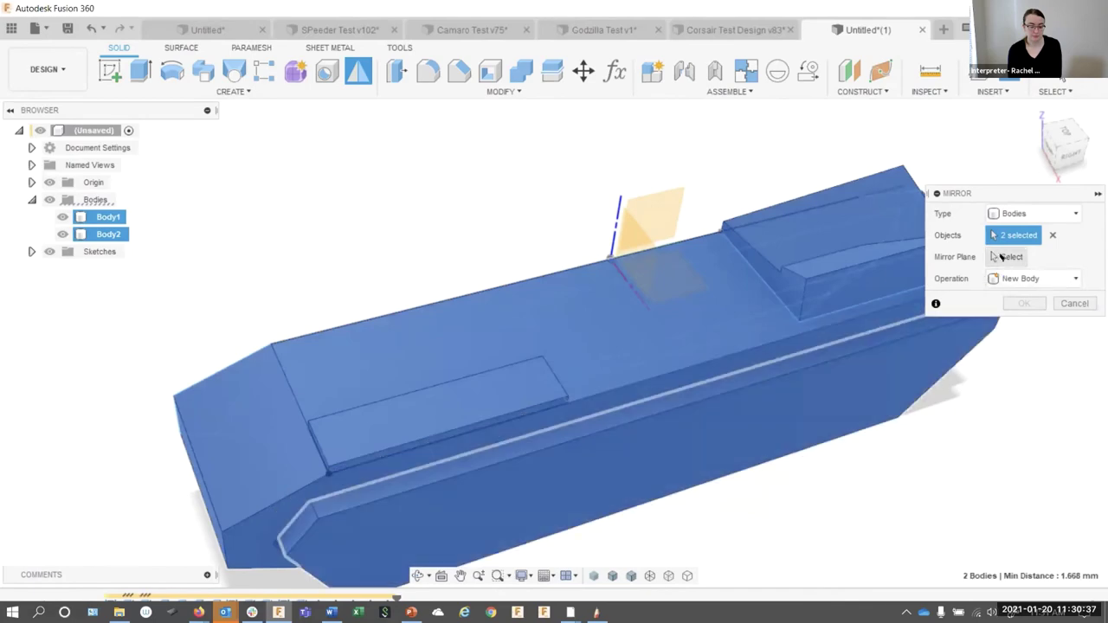
pyautogui.click(647, 209)
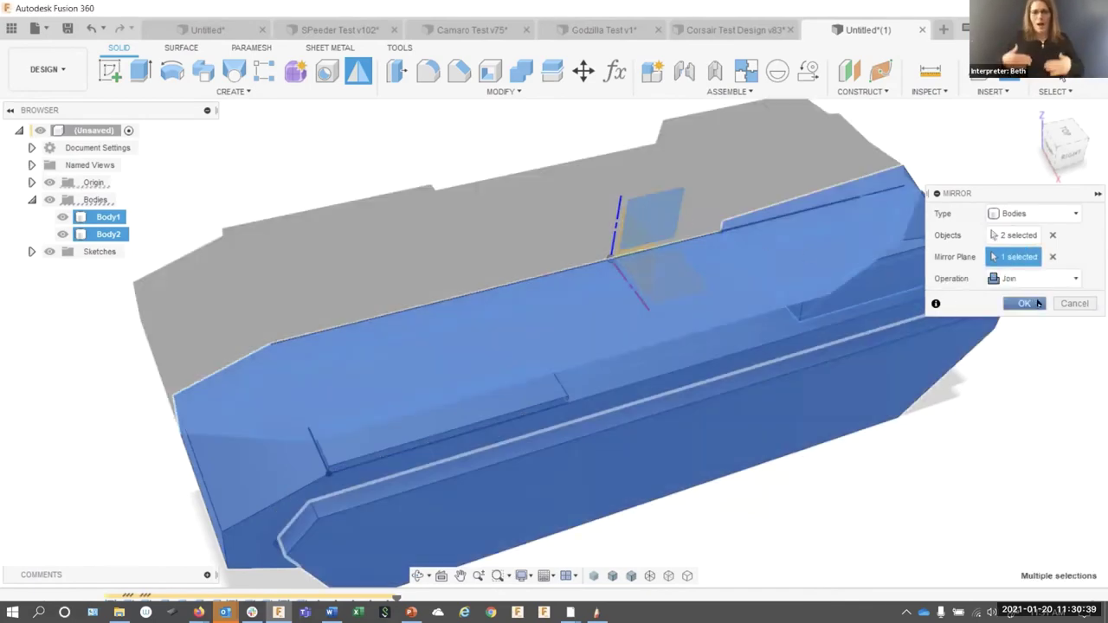
pyautogui.click(1037, 303)
pyautogui.moveTo(606, 186); pyautogui.dragTo(373, 81)
pyautogui.press('Escape')
pyautogui.press('Escape')
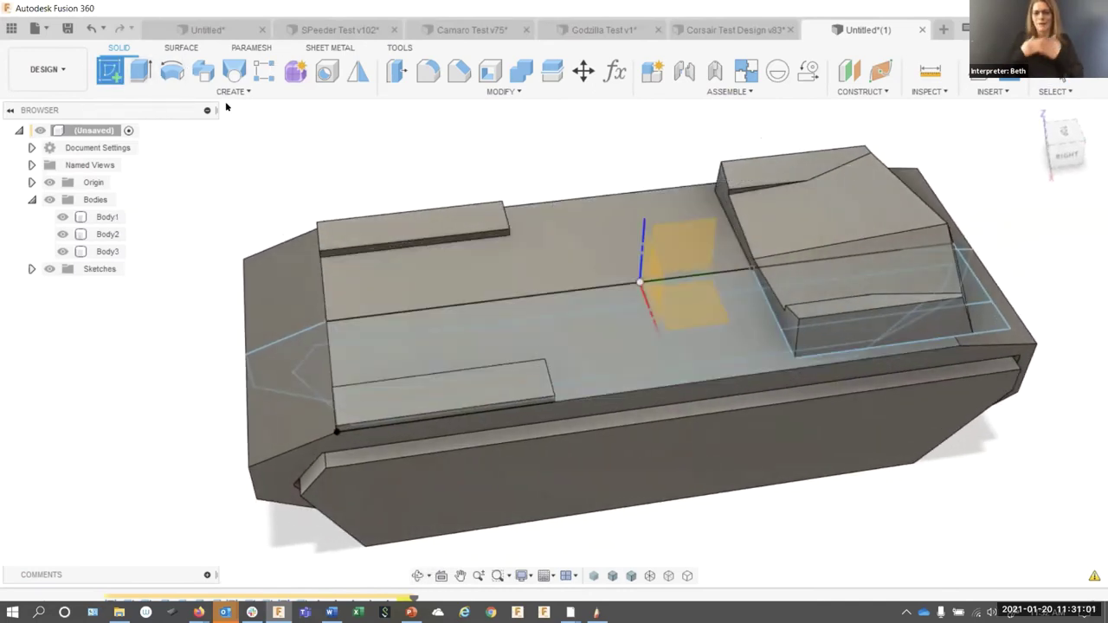
# Start a sketch on the hull's top face and switch to the Circle tool
pyautogui.click(585, 263)
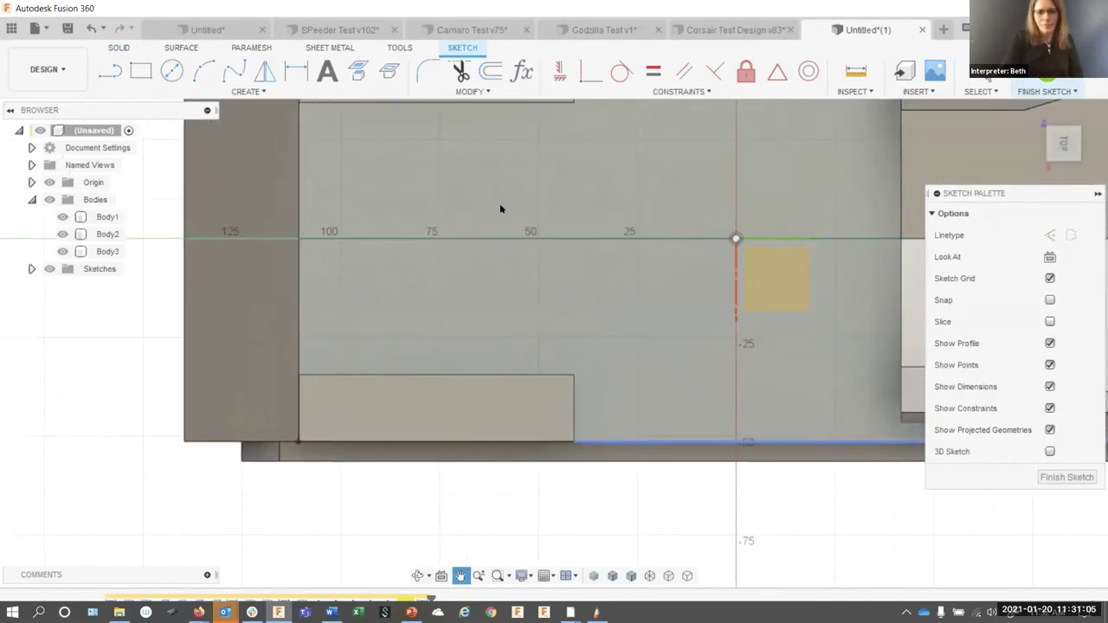
pyautogui.click(112, 72)
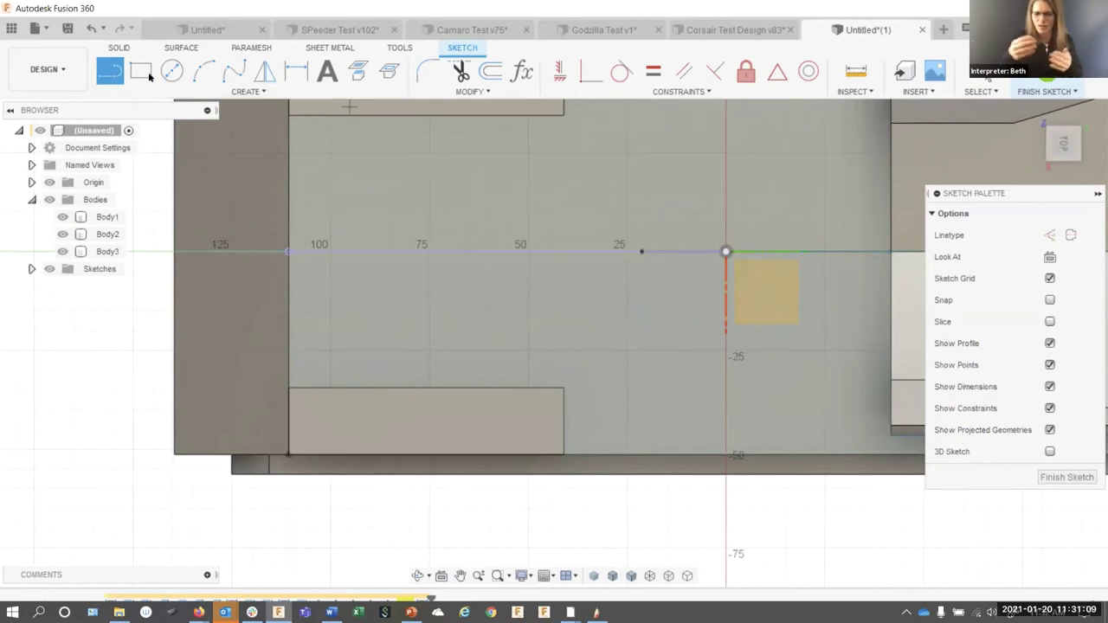
pyautogui.press('c')
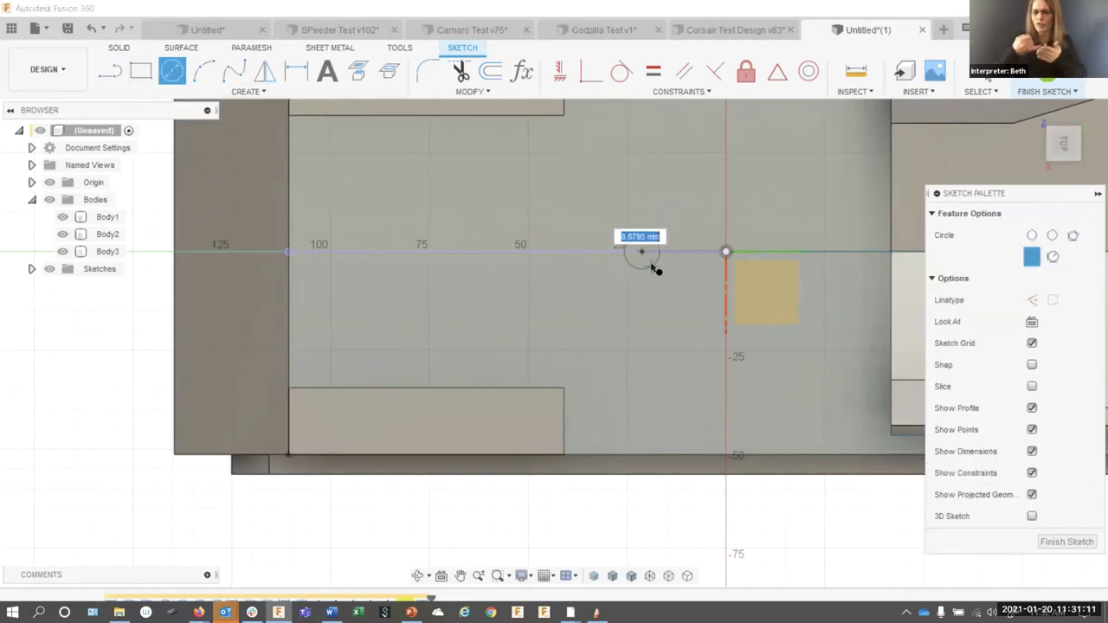
# Finish the sketch and extrude only the circle profile downward as a shallow cut
pyautogui.click(1067, 541)
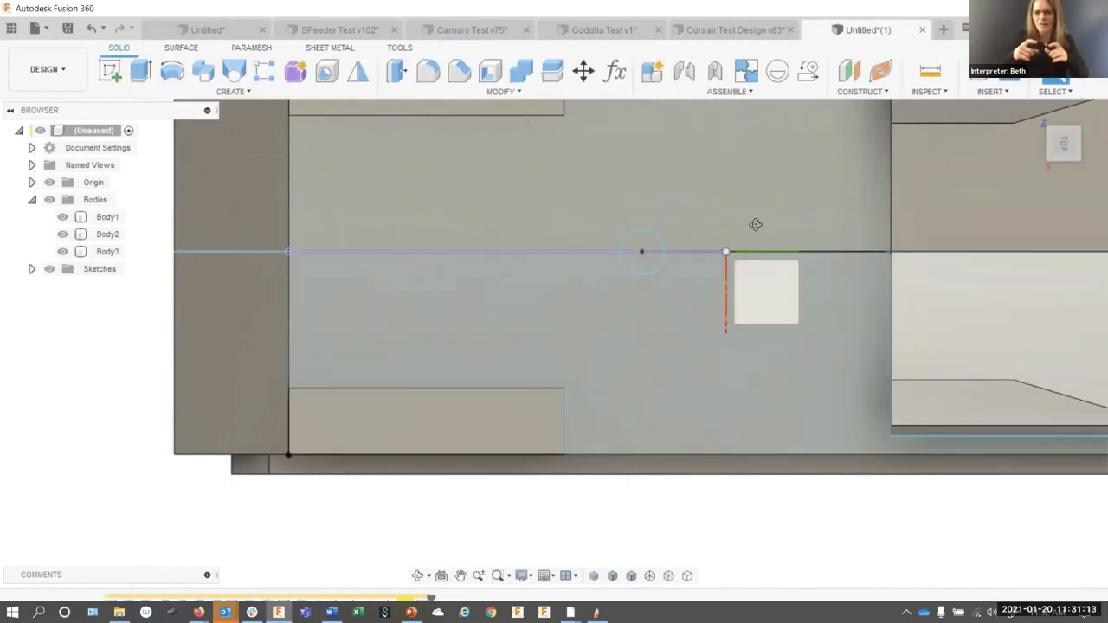
pyautogui.click(137, 72)
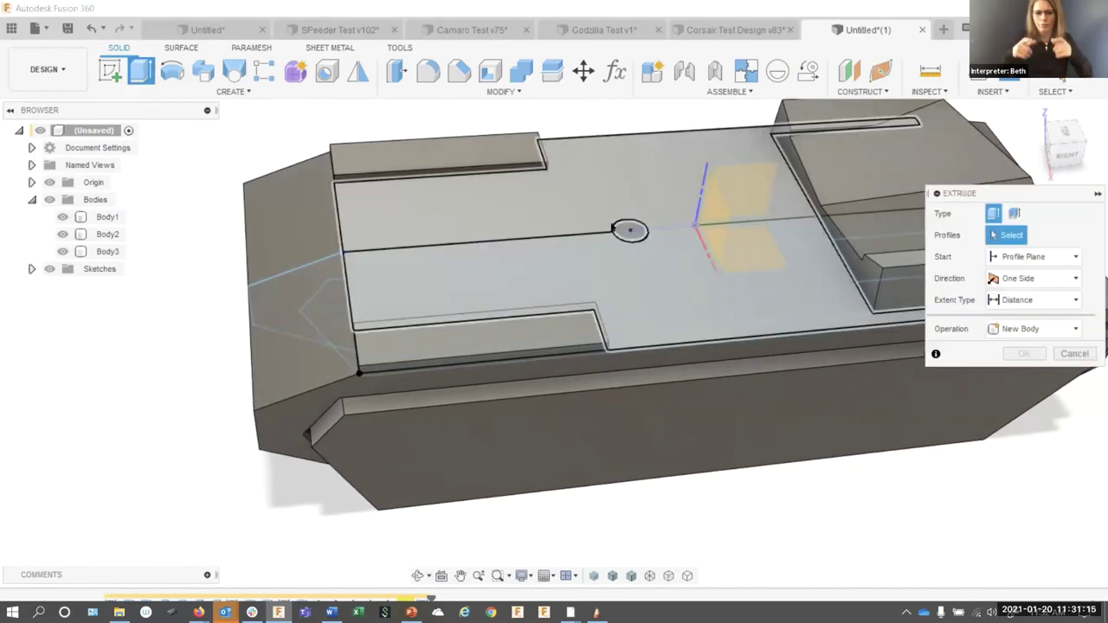
pyautogui.click(623, 234)
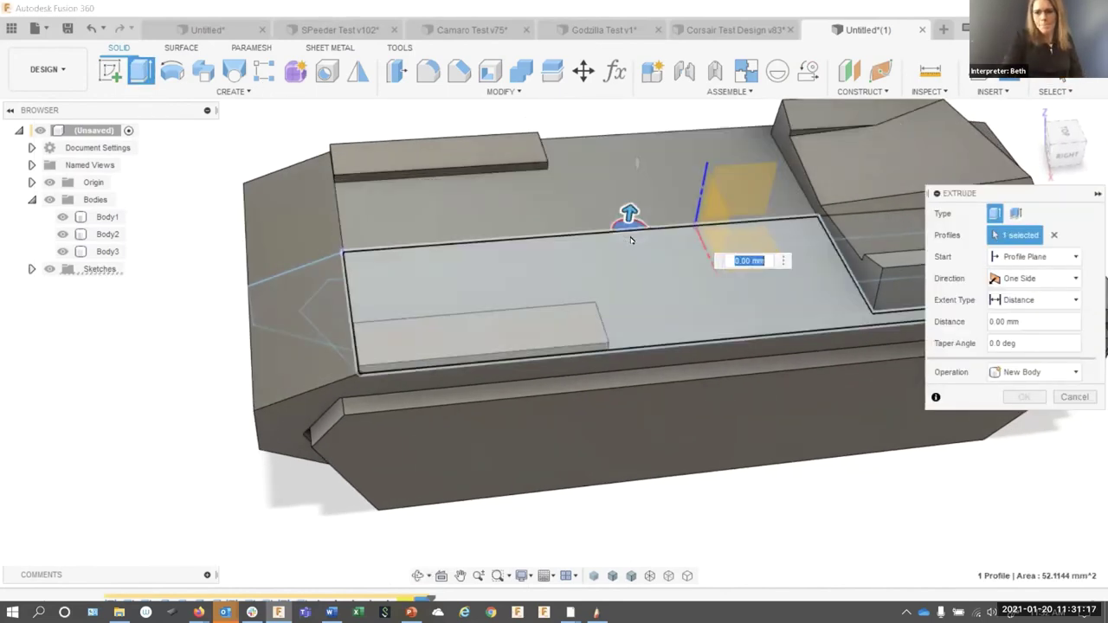
pyautogui.click(644, 243)
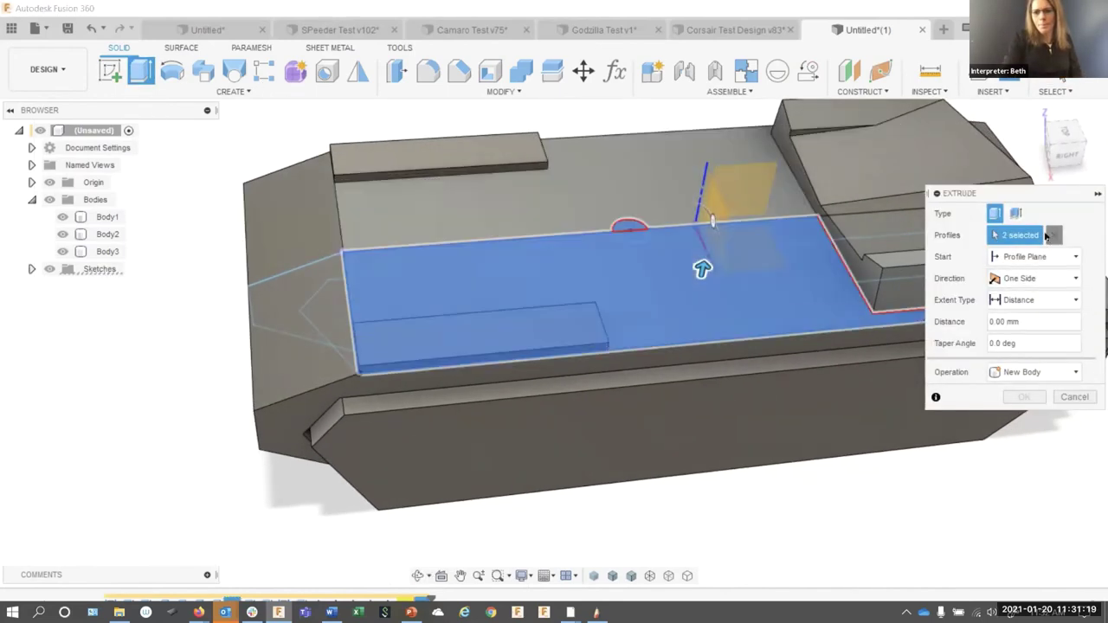
pyautogui.click(1049, 235)
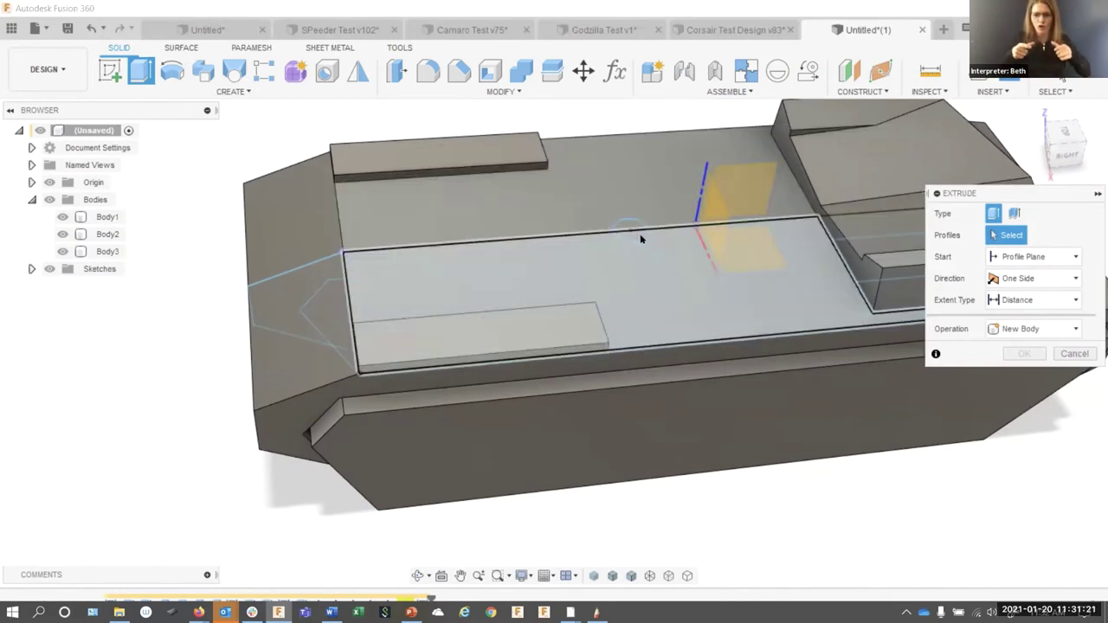
pyautogui.click(636, 232)
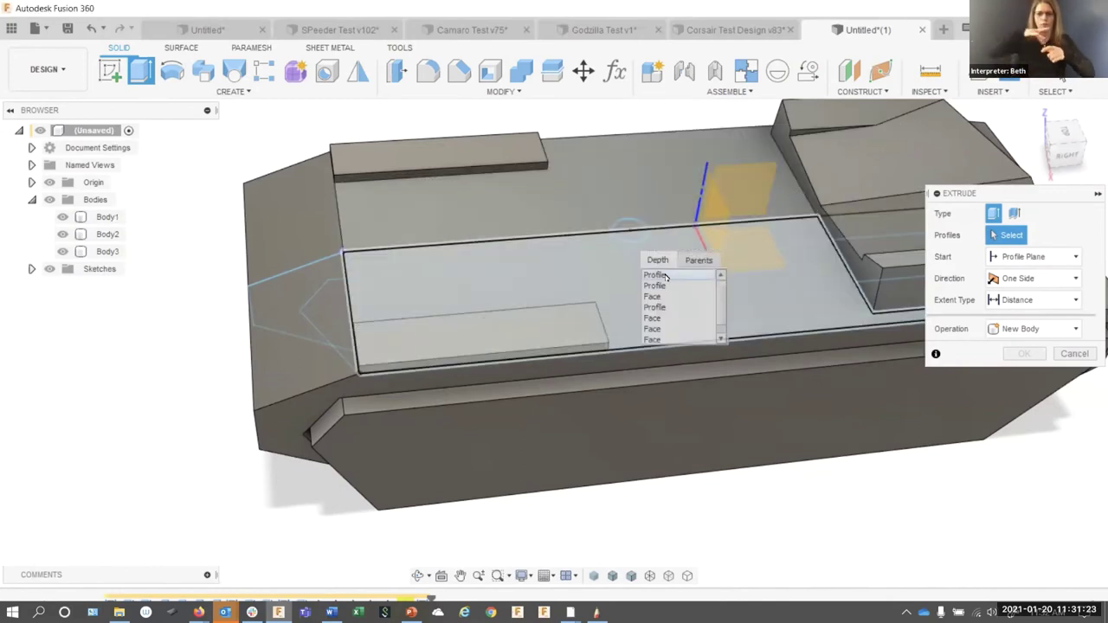
pyautogui.click(664, 284)
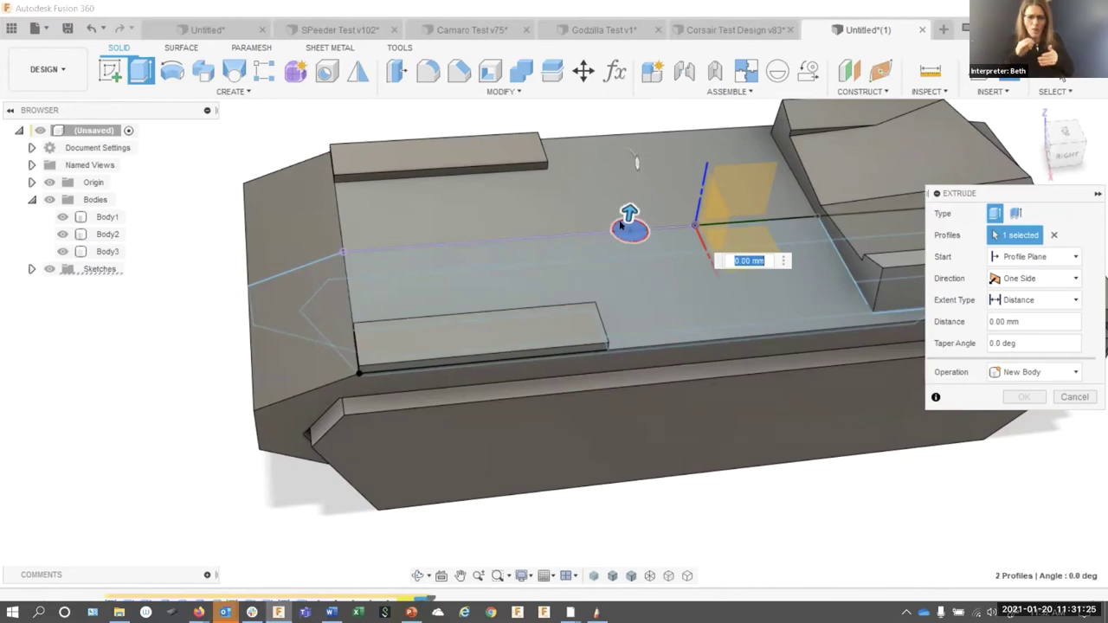
pyautogui.moveTo(629, 210); pyautogui.dragTo(628, 306)
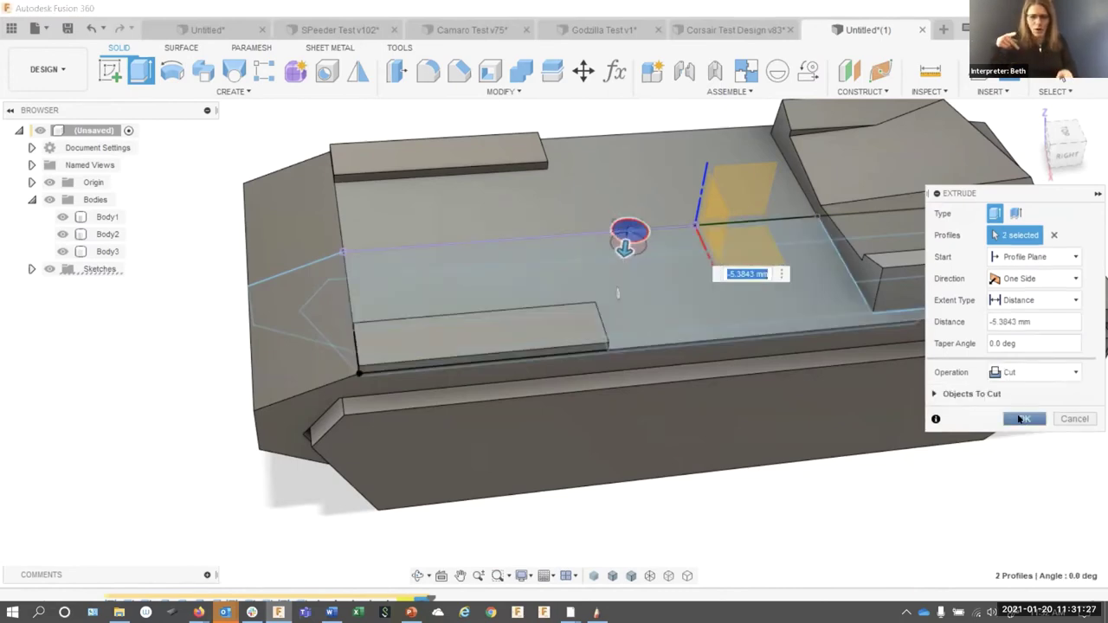
pyautogui.press('Return')
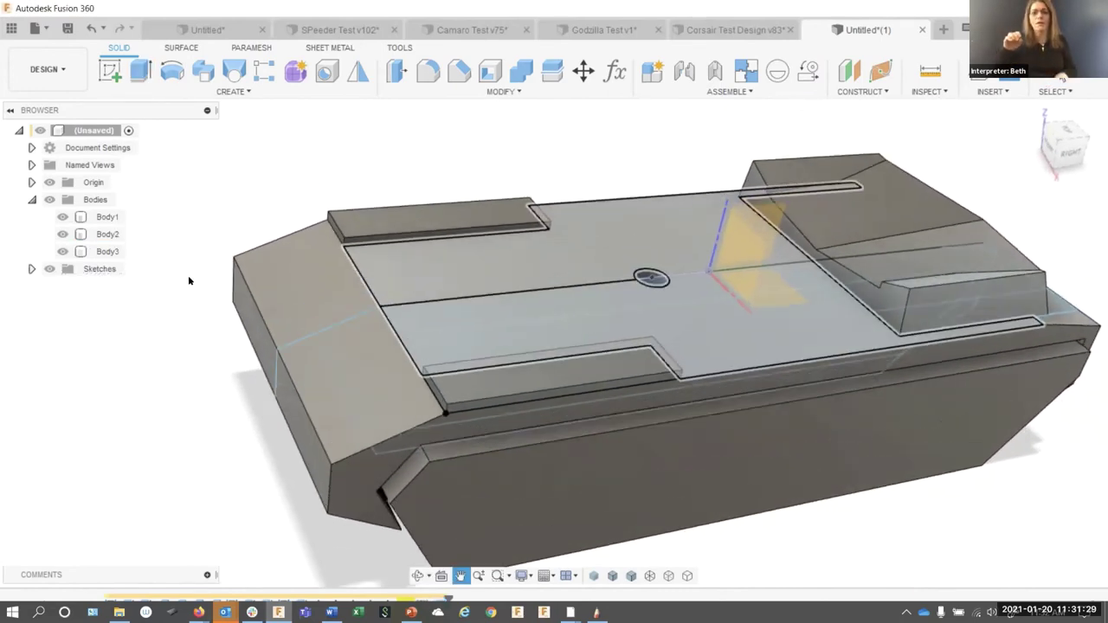
# Highlight Body1, Body2 and Body3 in the browser to check them
pyautogui.click(108, 218)
pyautogui.click(106, 234)
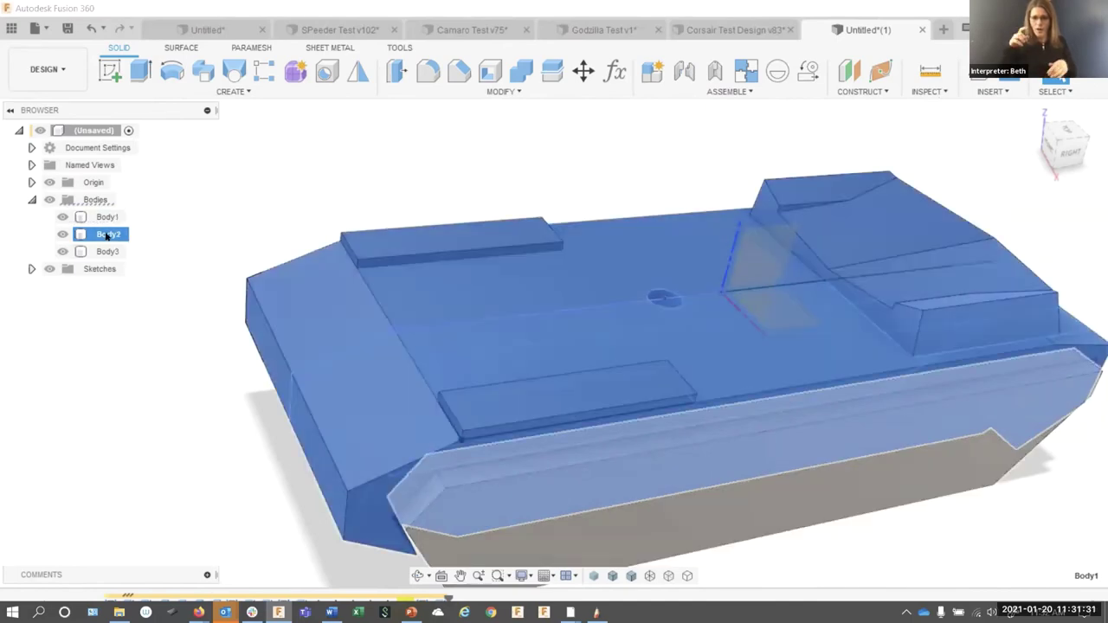
pyautogui.click(124, 249)
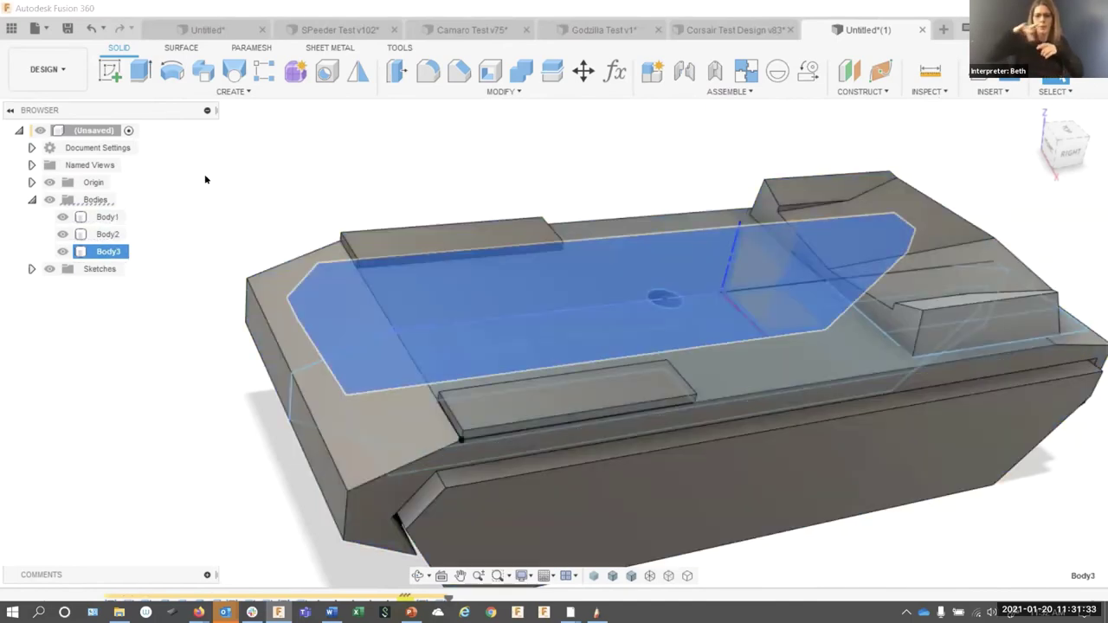
pyautogui.press('Escape')
# Extrude the hole's circular face up 21.9378 mm as a New Body cylinder
pyautogui.click(139, 71)
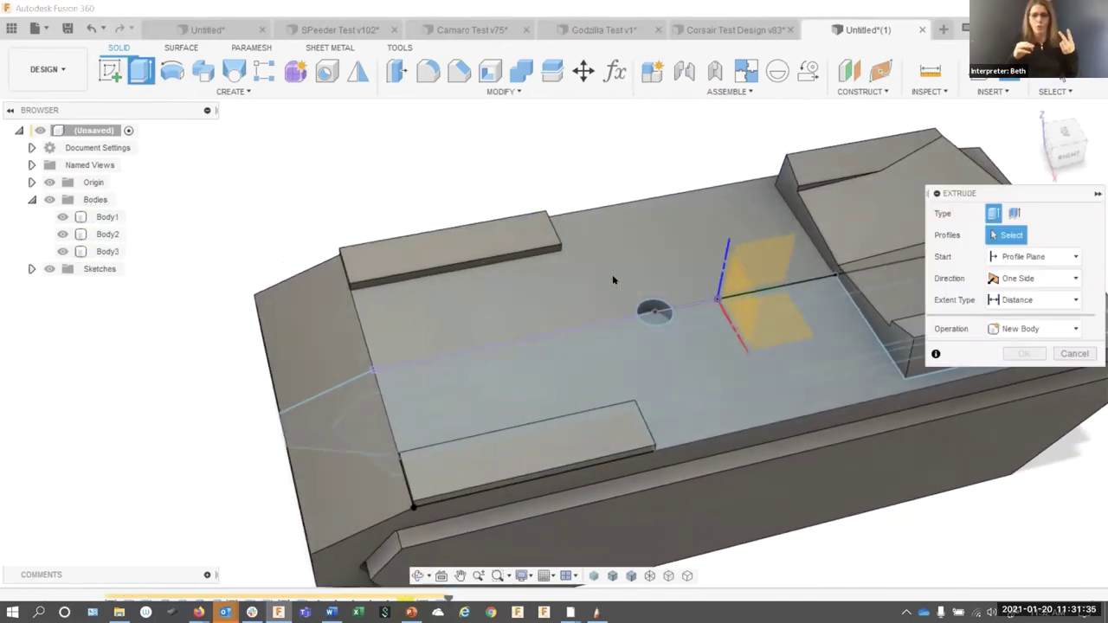
pyautogui.scroll(5, 655, 317)
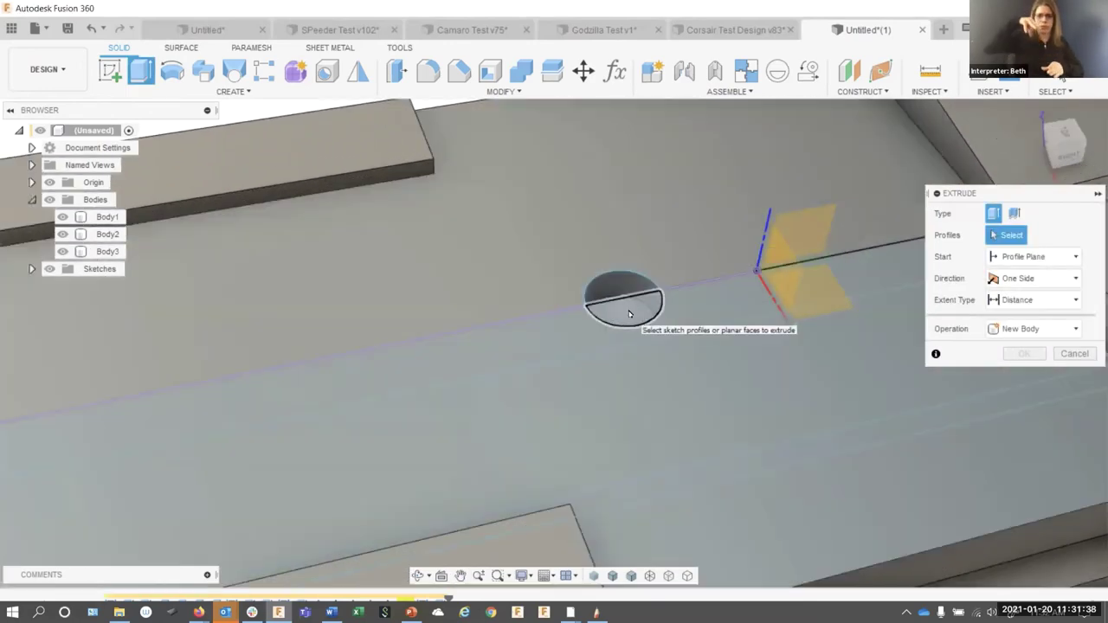
pyautogui.click(629, 313)
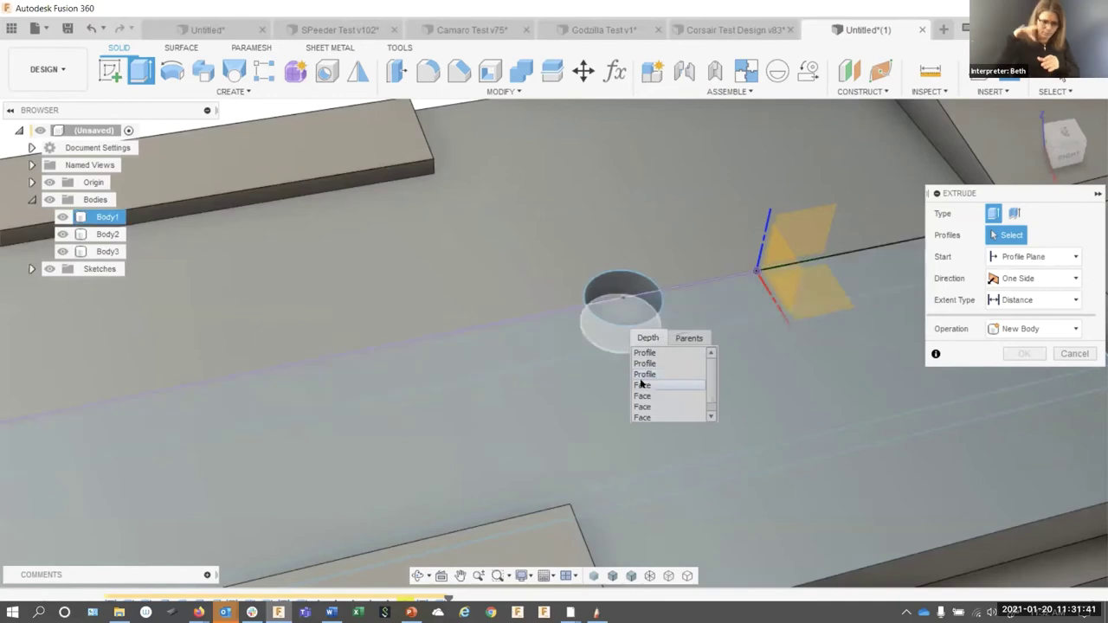
pyautogui.click(640, 384)
pyautogui.moveTo(629, 298); pyautogui.dragTo(502, 168)
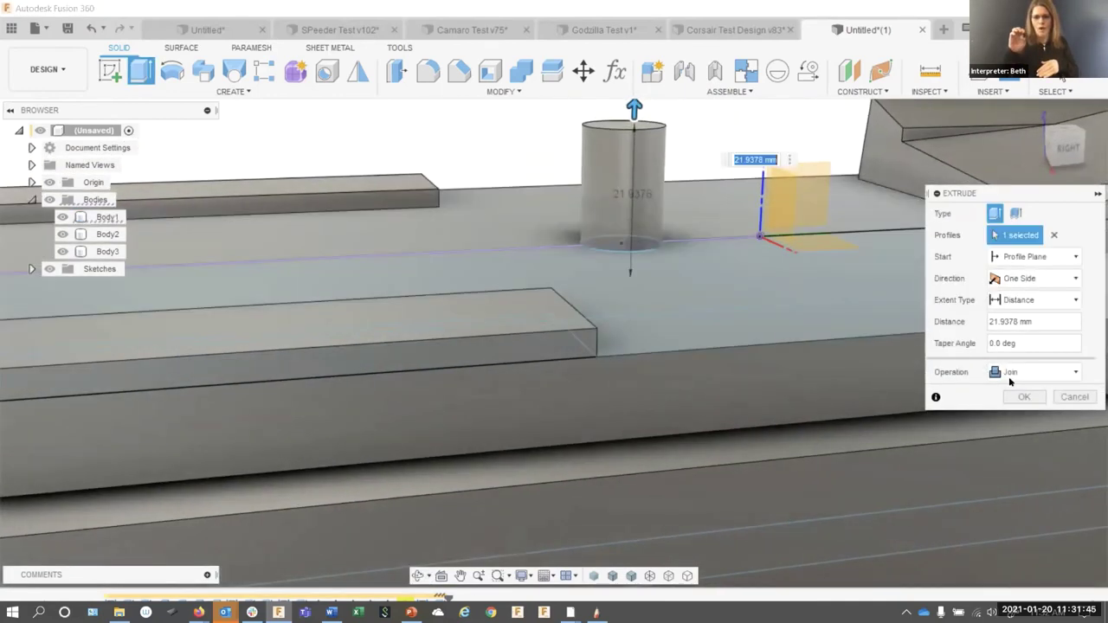
pyautogui.click(1039, 370)
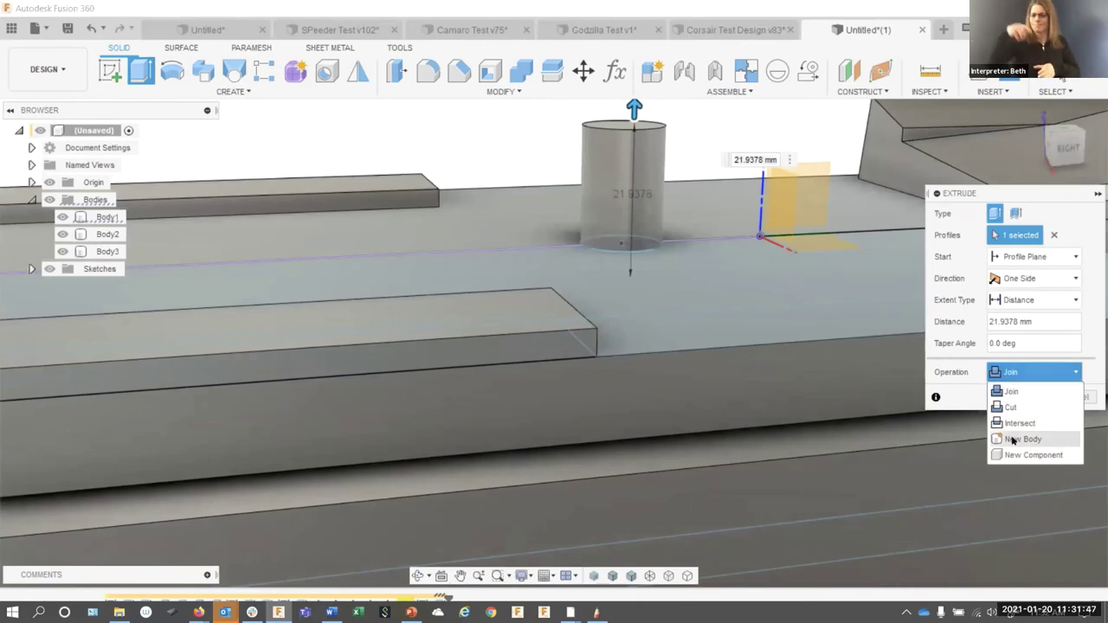
pyautogui.click(1012, 440)
pyautogui.click(1051, 396)
pyautogui.scroll(-3, 813, 311)
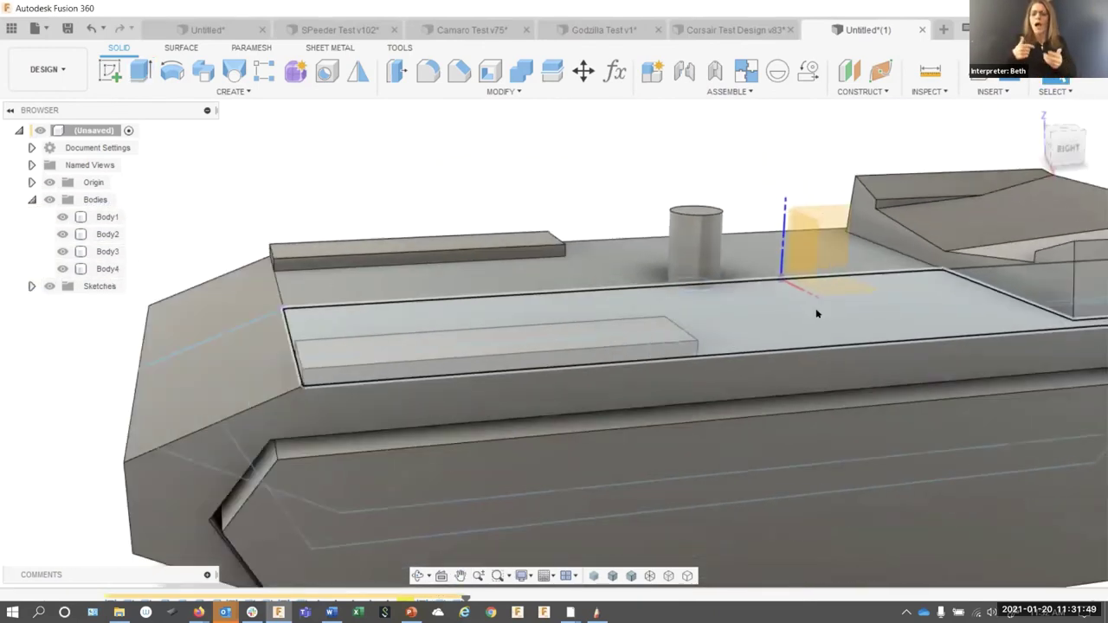
pyautogui.scroll(-3, 816, 313)
# Sketch a closed, angled turret outline with lines on the side plane above the hull
pyautogui.moveTo(594, 204); pyautogui.dragTo(242, 124)
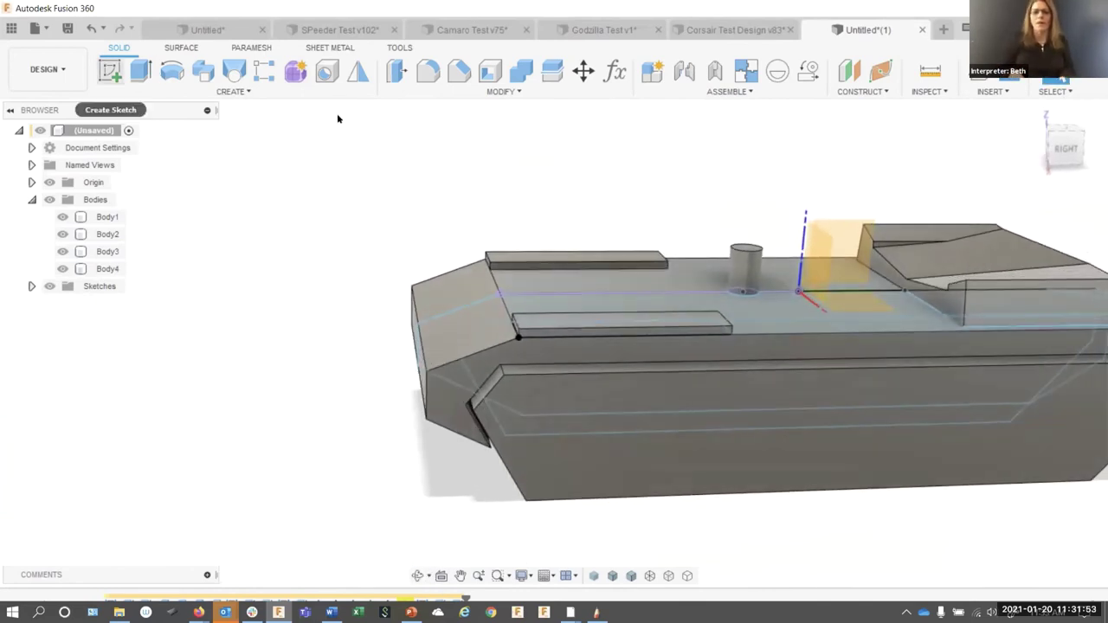
pyautogui.click(839, 245)
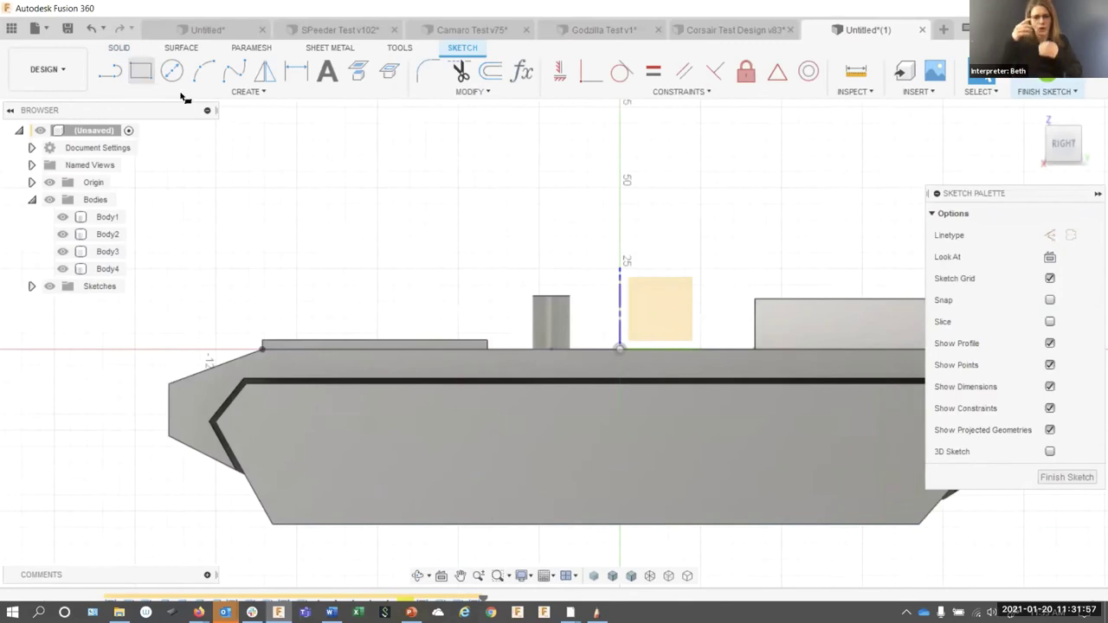
pyautogui.click(334, 318)
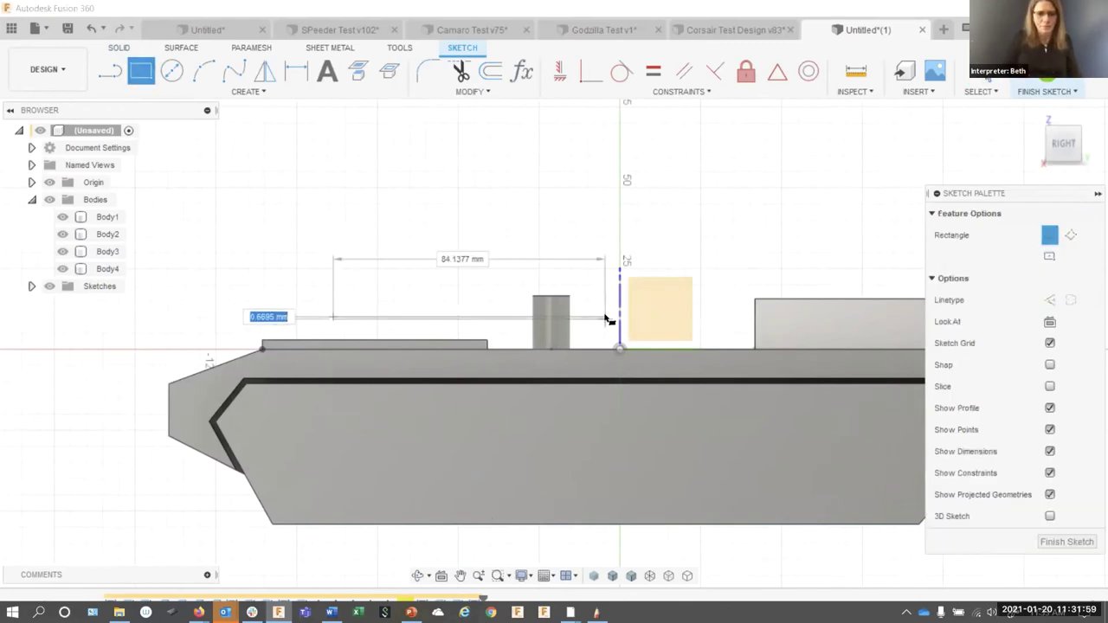
pyautogui.press('Escape')
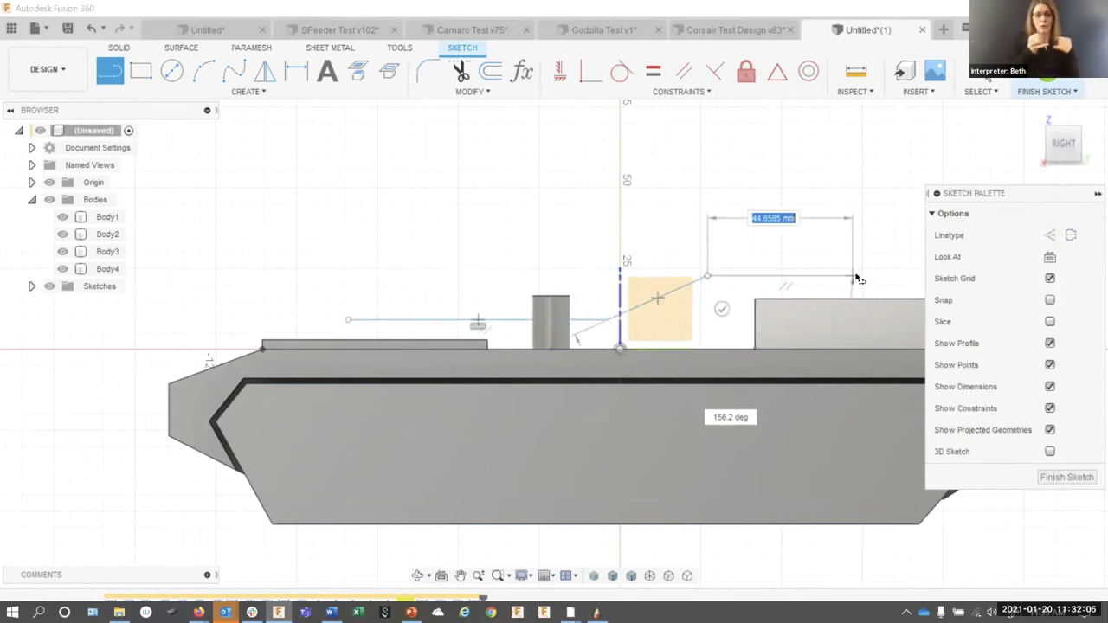
pyautogui.click(844, 234)
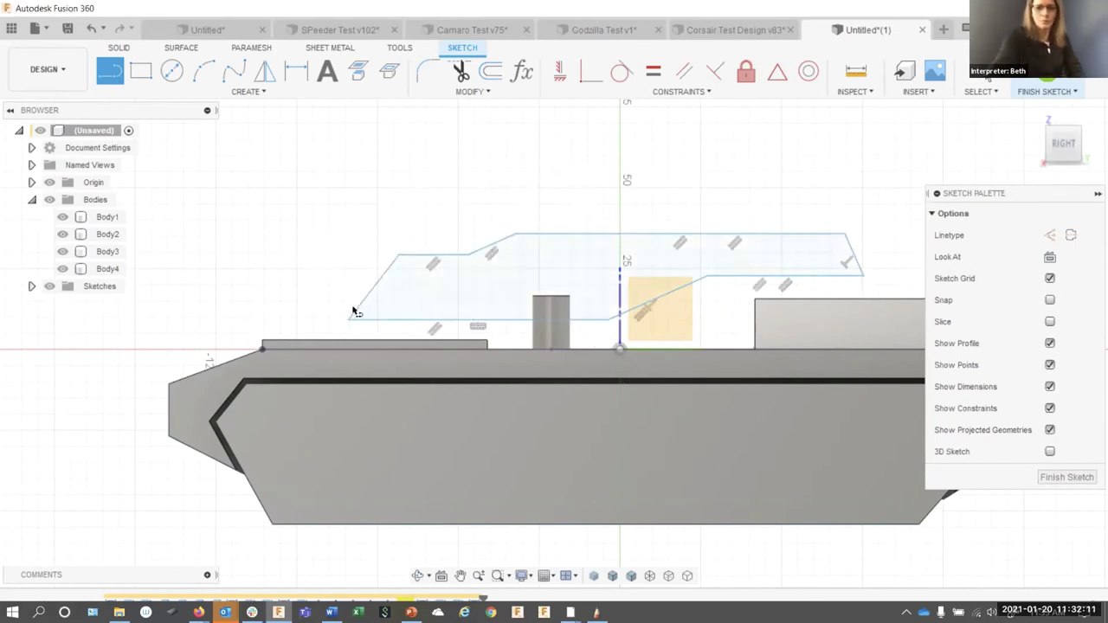
pyautogui.moveTo(386, 184); pyautogui.dragTo(161, 54)
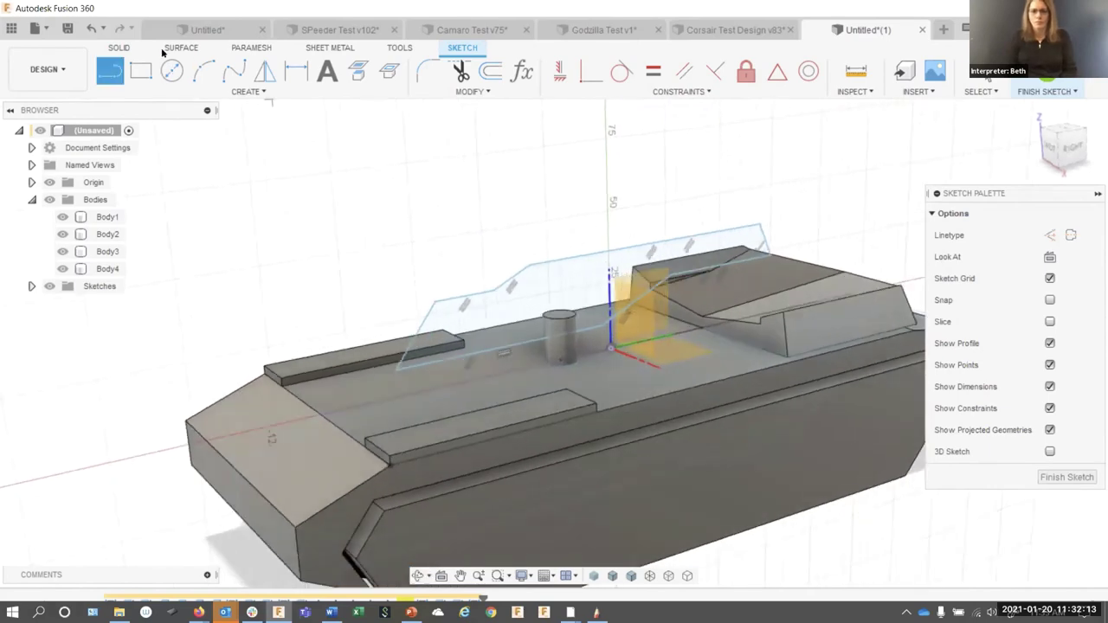
# Finish the sketch and start an extrusion of the turret outline profile
pyautogui.click(118, 47)
pyautogui.click(141, 70)
pyautogui.click(582, 286)
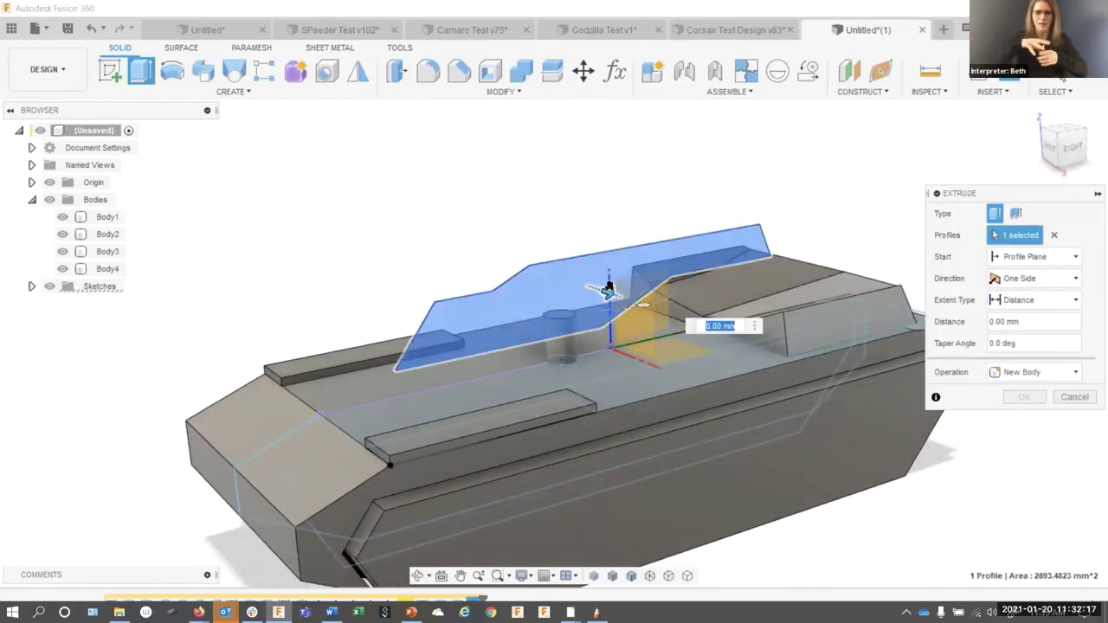
# Extrude the turret outline 39.7409 mm with the operation set to Join
pyautogui.moveTo(607, 288); pyautogui.dragTo(697, 318)
pyautogui.moveTo(598, 184); pyautogui.dragTo(982, 347)
pyautogui.click(1047, 373)
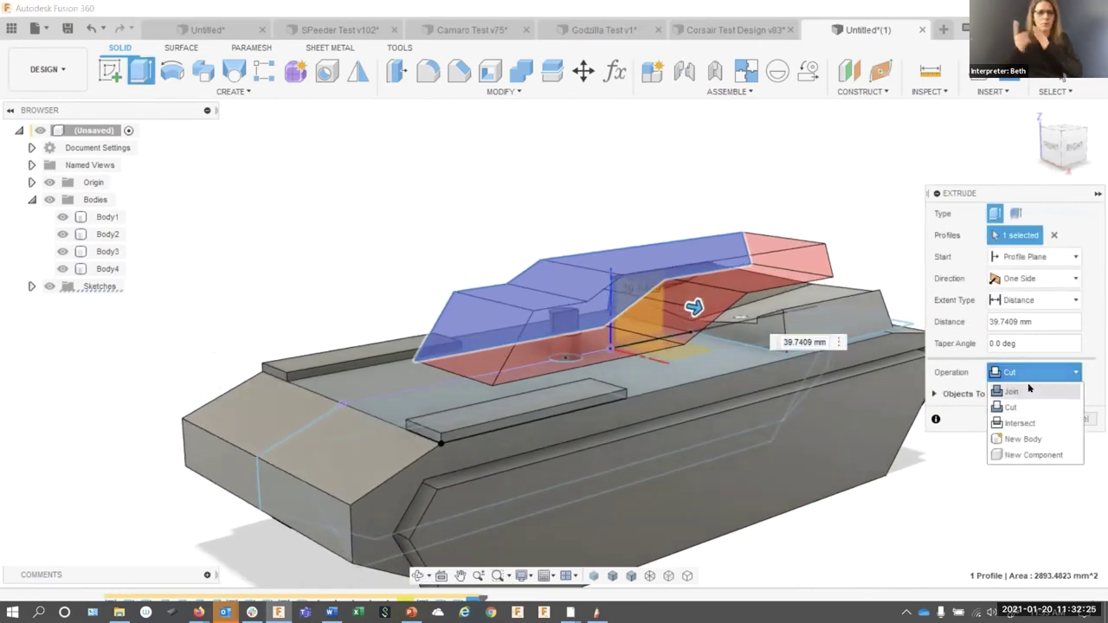
pyautogui.click(1028, 394)
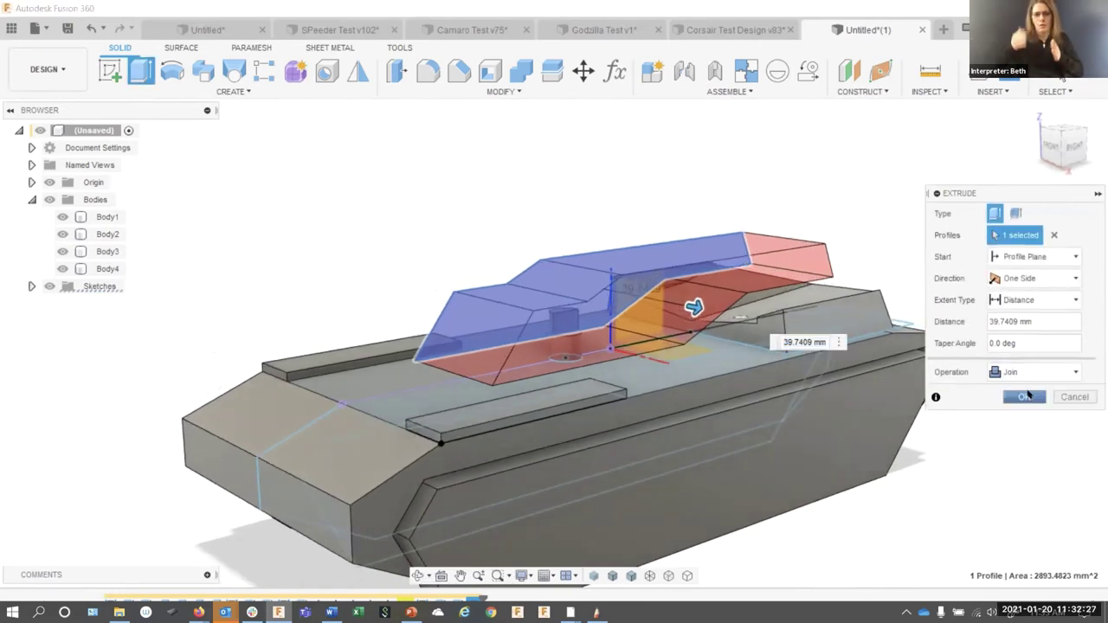
pyautogui.click(1024, 396)
pyautogui.moveTo(514, 170); pyautogui.dragTo(485, 142)
# Tilt the turret's slanted side face by -30° using Move/Copy on faces
pyautogui.click(583, 72)
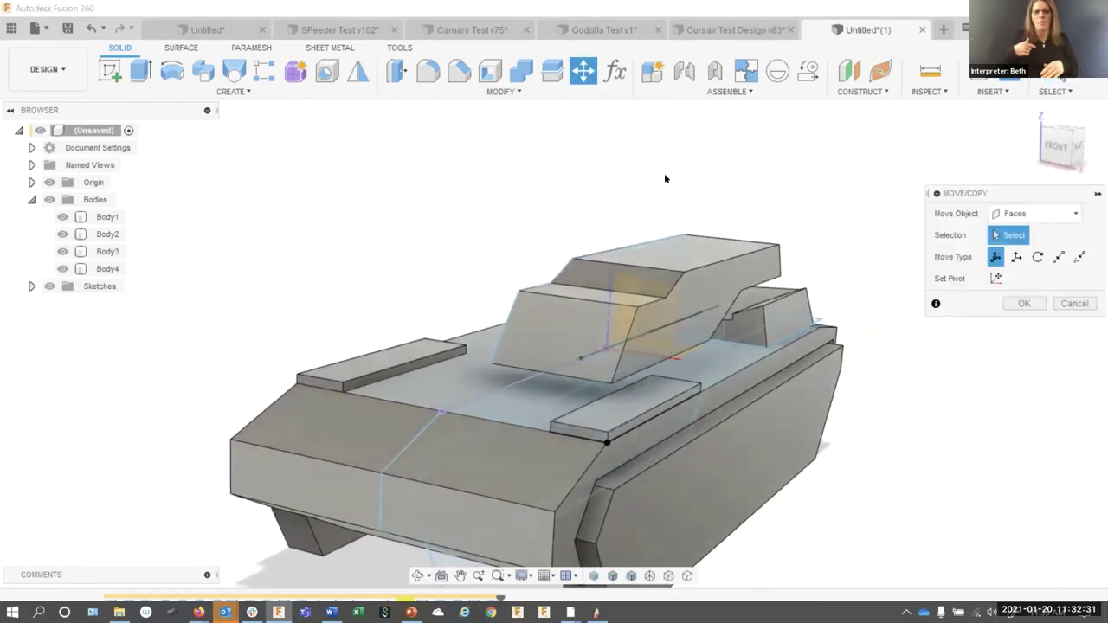
pyautogui.click(707, 332)
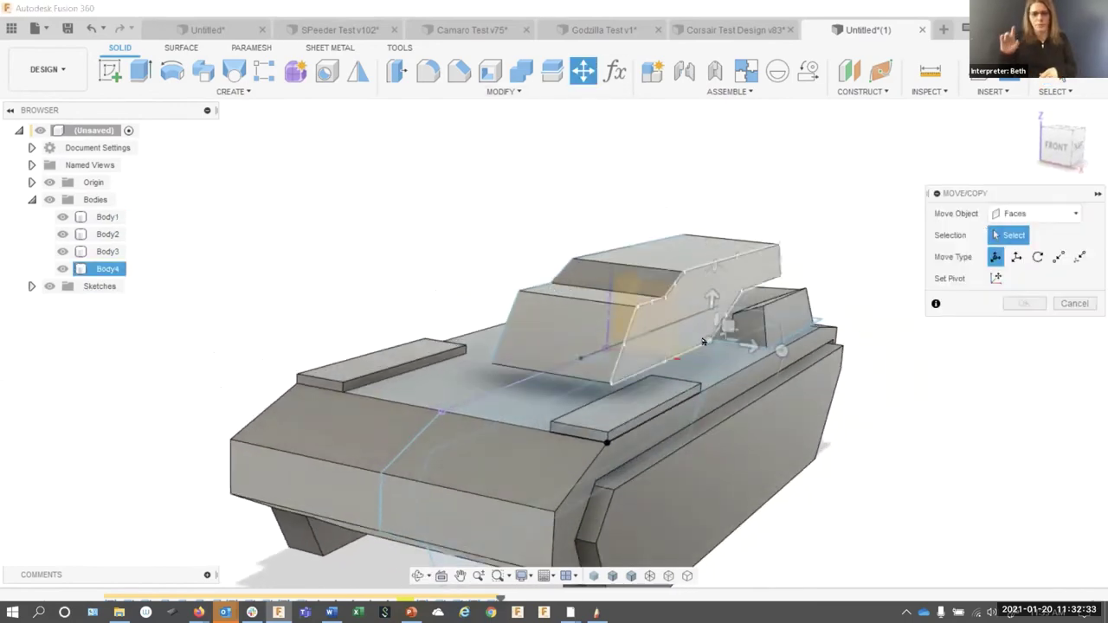
pyautogui.click(706, 340)
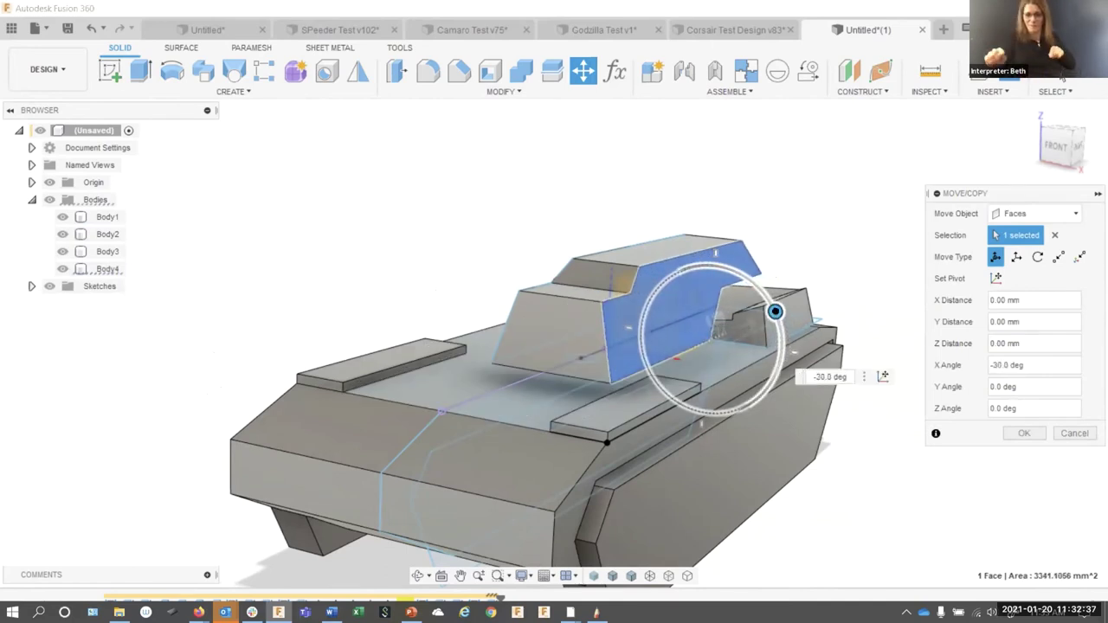
pyautogui.moveTo(749, 201); pyautogui.dragTo(1016, 430)
pyautogui.click(1021, 432)
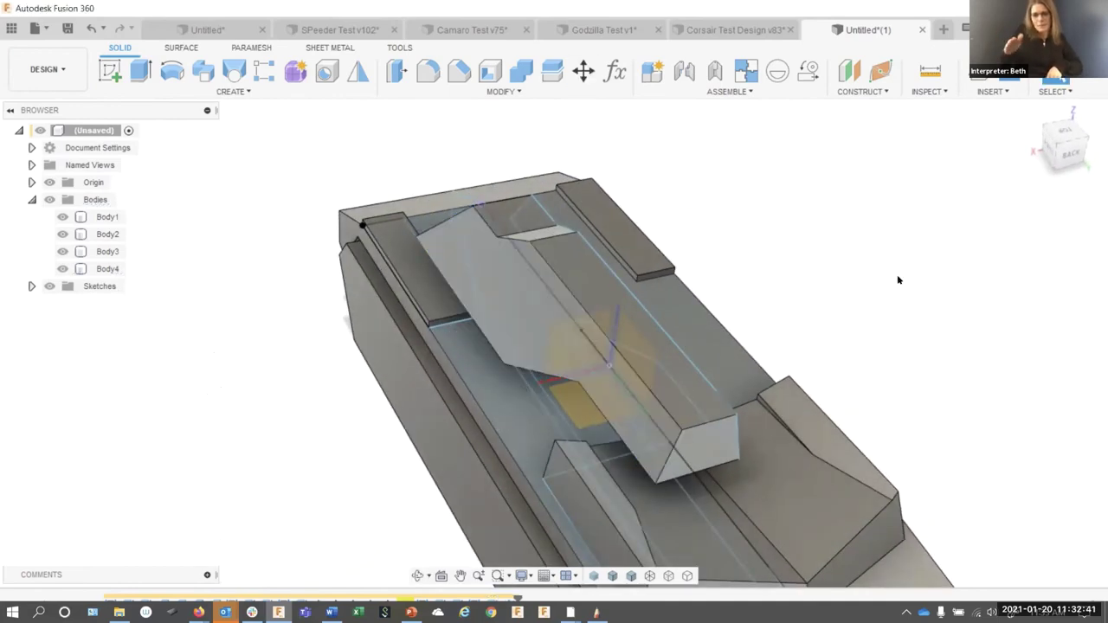
# Rotate the turret's end face about the Y axis to roughly -7.2°
pyautogui.rightClick(894, 267)
pyautogui.click(897, 225)
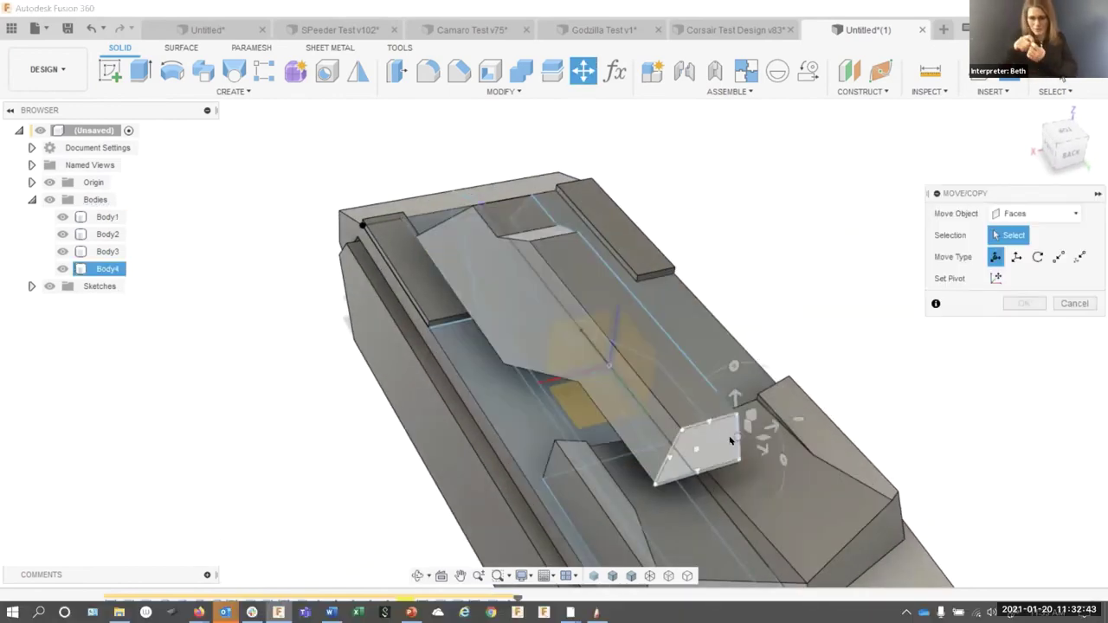
pyautogui.click(733, 440)
pyautogui.moveTo(793, 417); pyautogui.dragTo(803, 421)
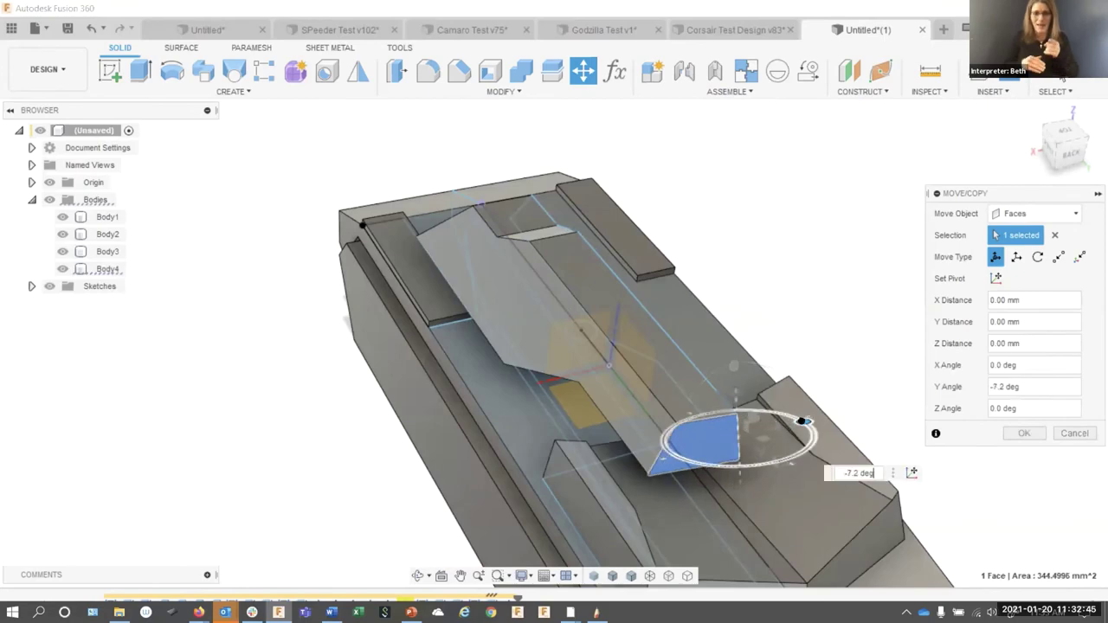
pyautogui.press('Return')
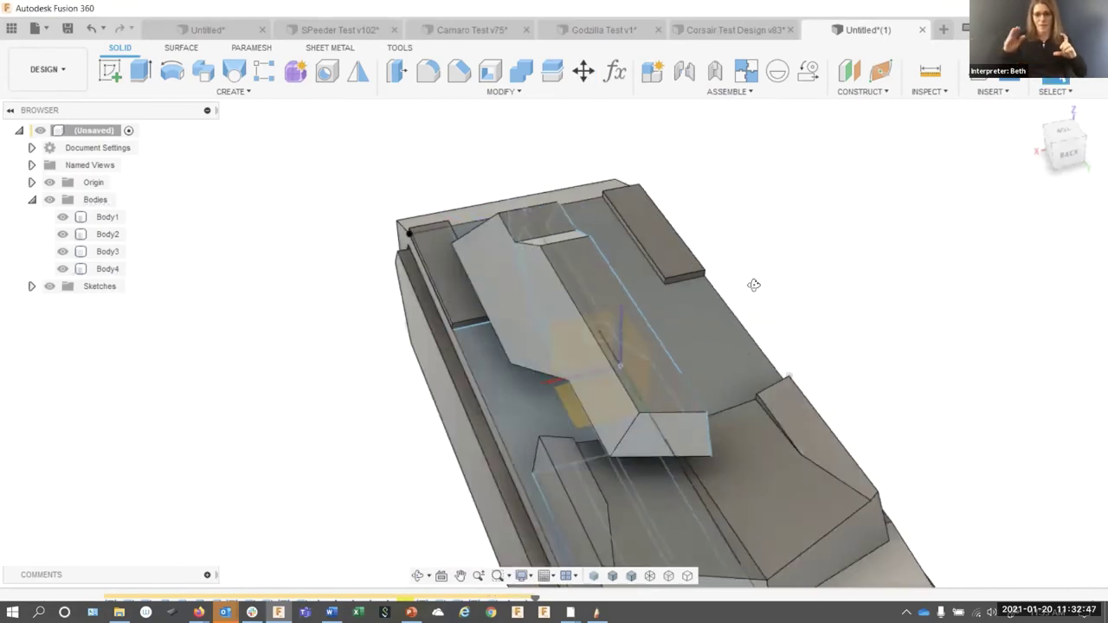
pyautogui.moveTo(925, 372); pyautogui.dragTo(639, 115)
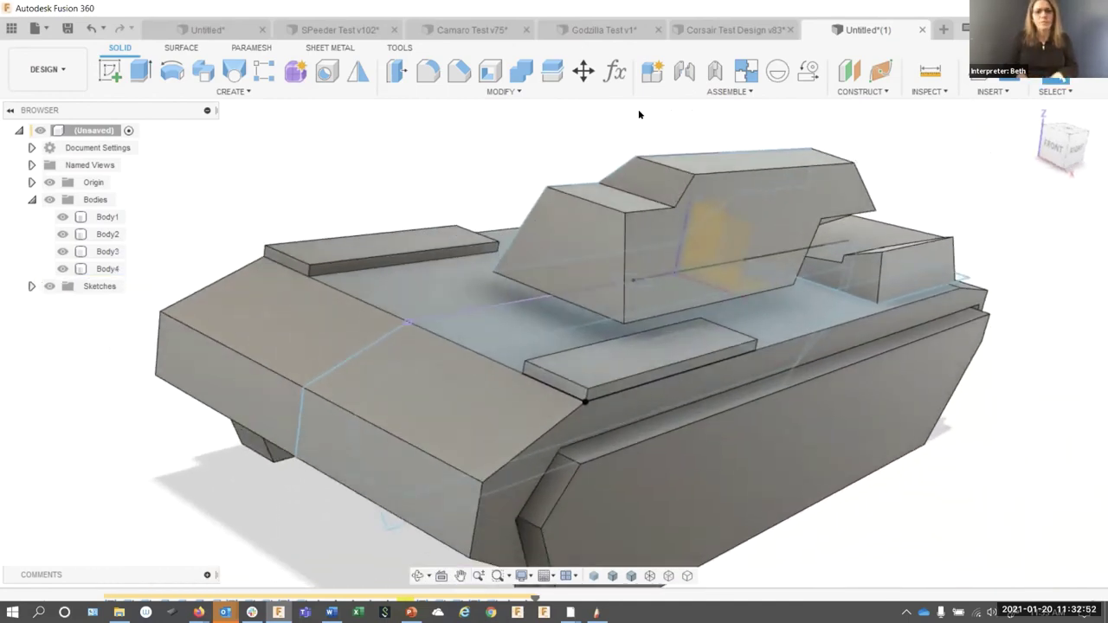
# Mirror the turret body across the centre-plane face and join the copy, making the turret symmetric
pyautogui.click(354, 74)
pyautogui.click(568, 237)
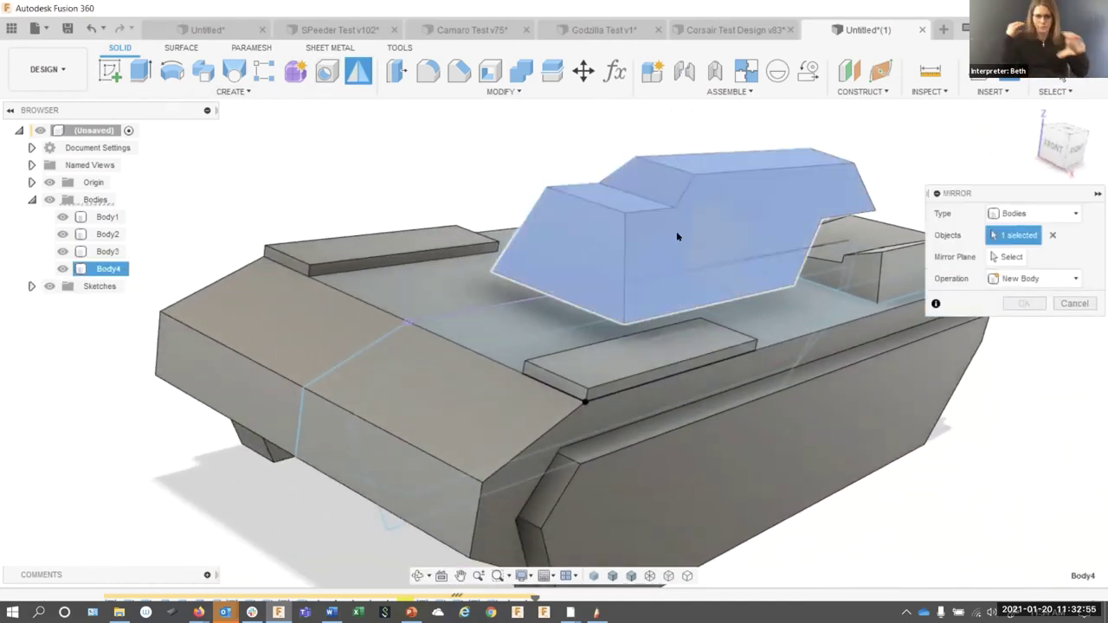
pyautogui.click(1009, 255)
pyautogui.moveTo(1009, 255); pyautogui.dragTo(656, 218)
pyautogui.click(655, 218)
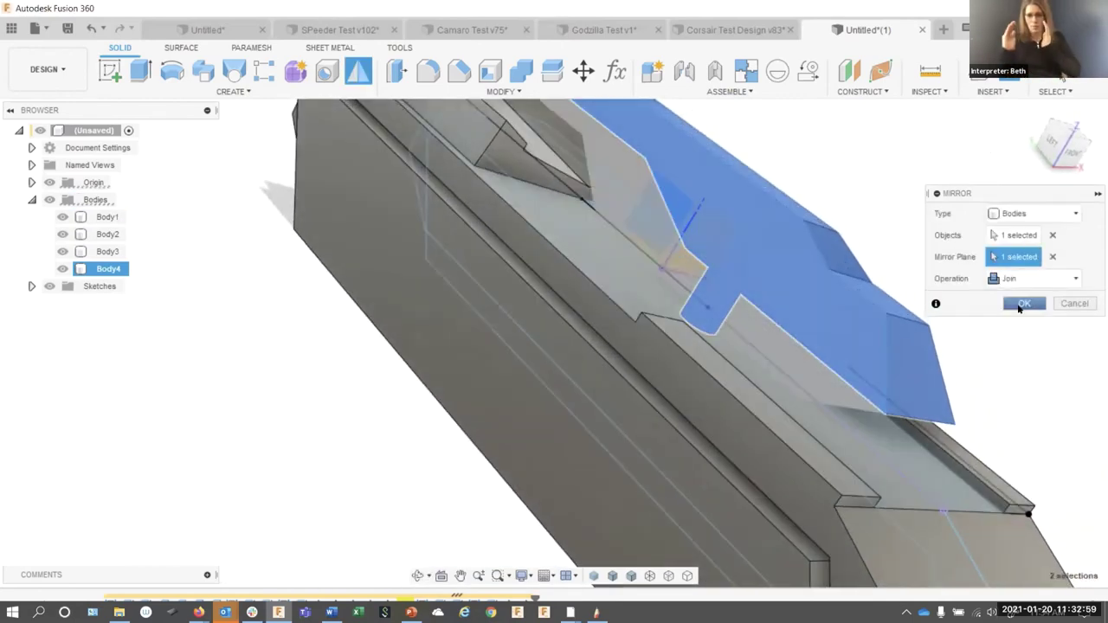
pyautogui.click(1022, 304)
pyautogui.moveTo(942, 248); pyautogui.dragTo(337, 123)
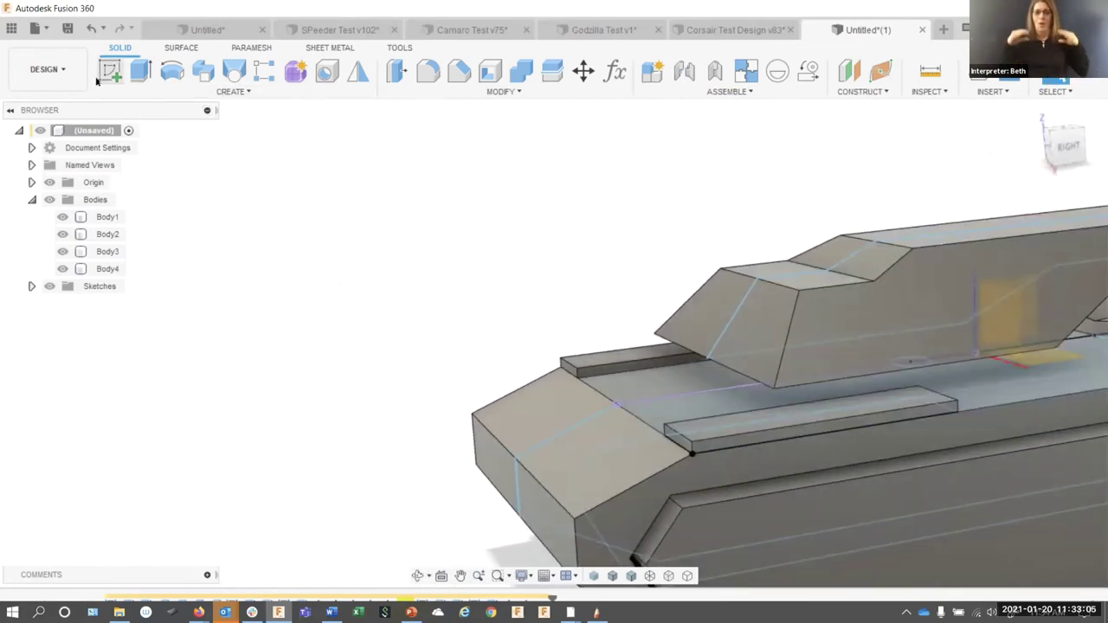
# Sketch on a face beneath the turret body, then finish that sketch
pyautogui.click(1033, 295)
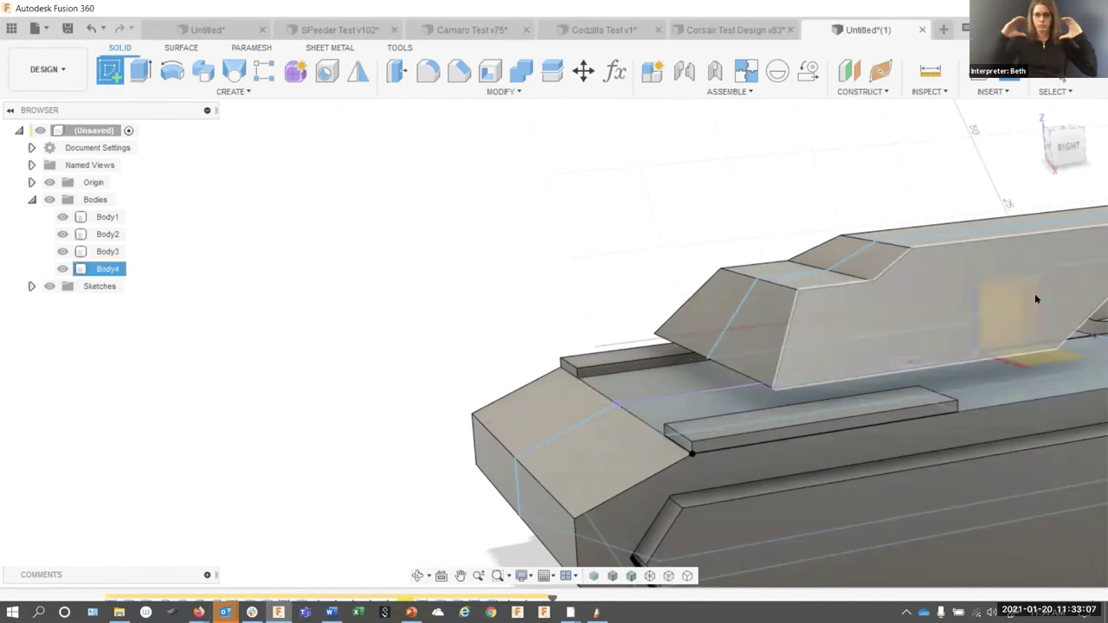
pyautogui.moveTo(1030, 301); pyautogui.dragTo(1048, 339)
pyautogui.press('s')
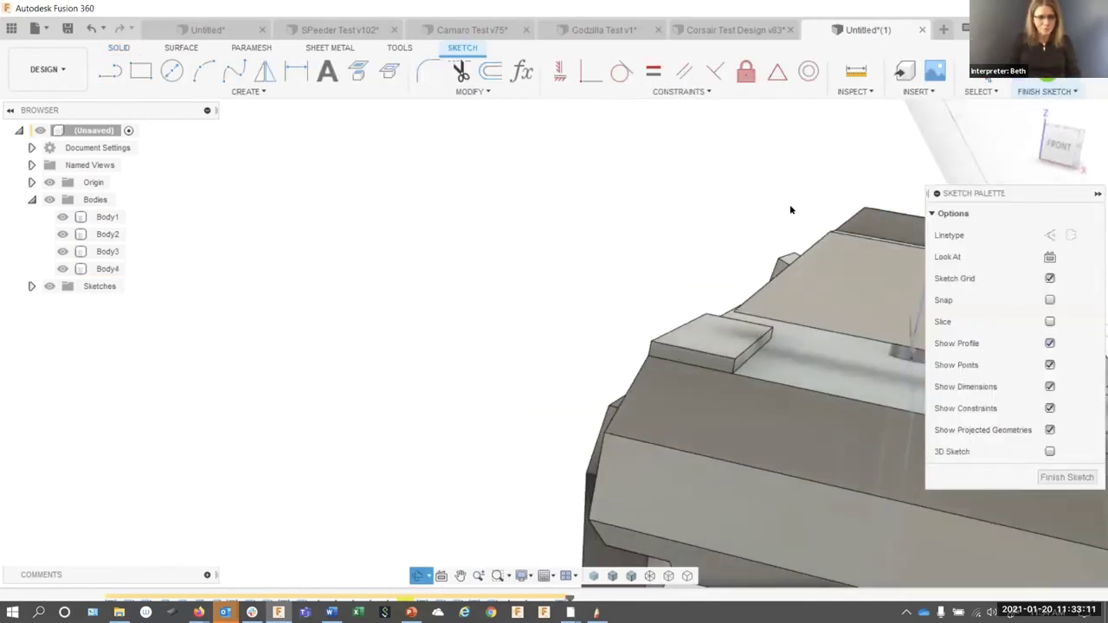
pyautogui.click(1051, 257)
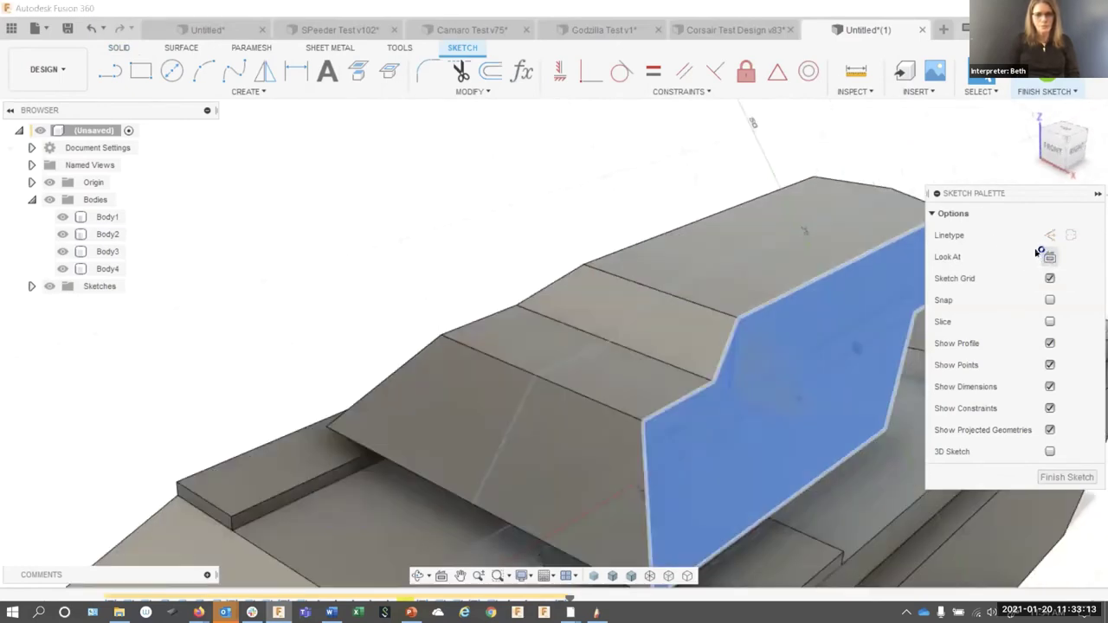
pyautogui.click(1070, 476)
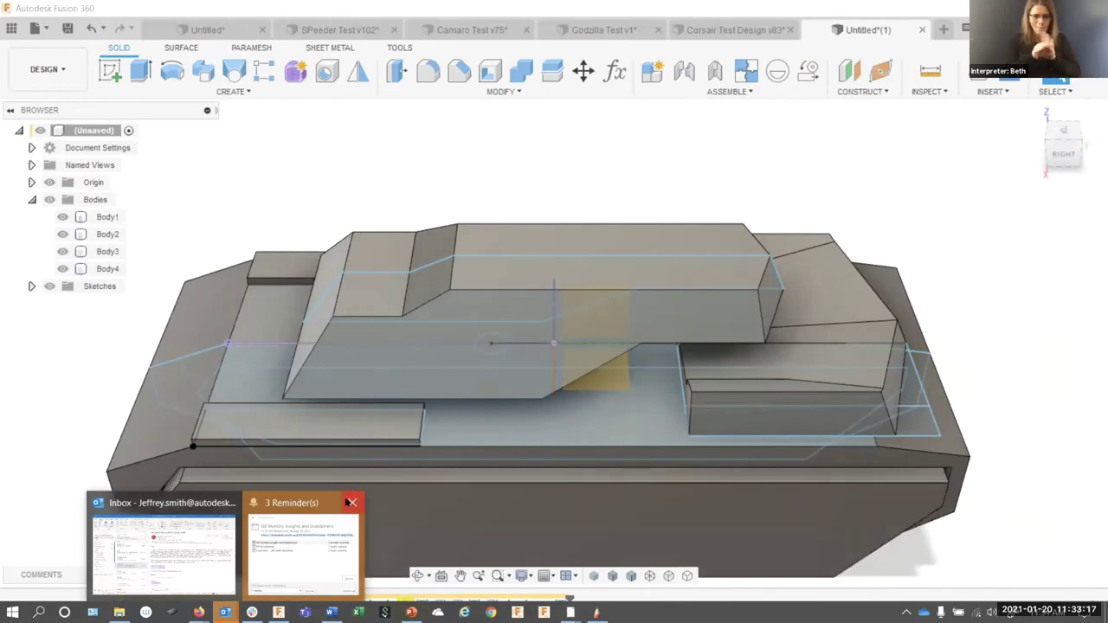
# Redefine the latest sketch's plane, view it from the right side, and re-edit it
pyautogui.click(350, 502)
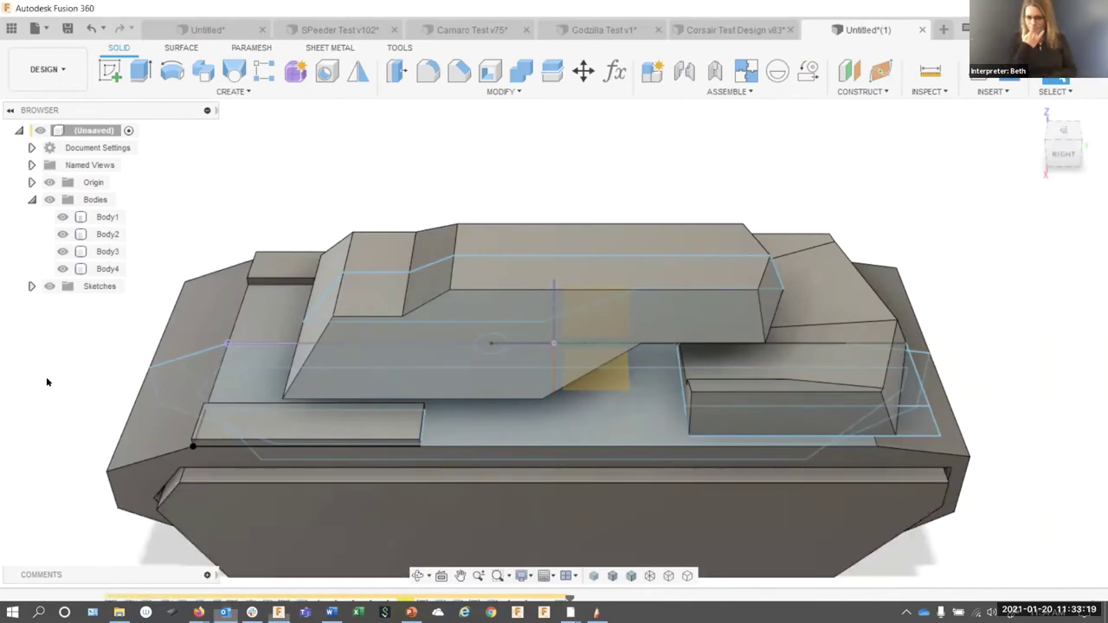
pyautogui.rightClick(563, 605)
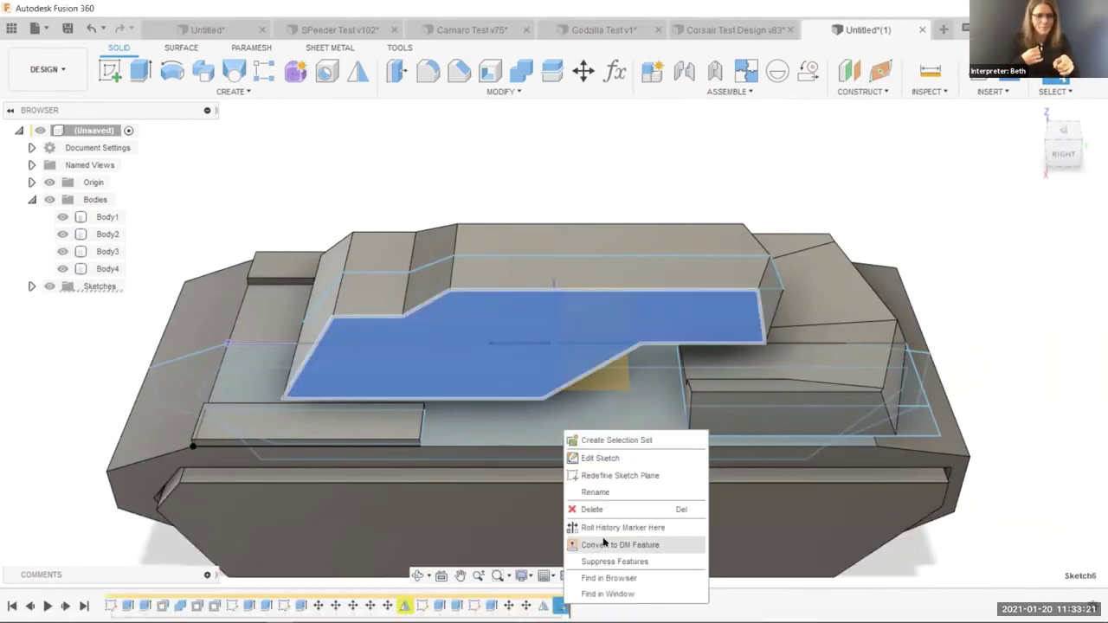
pyautogui.click(620, 475)
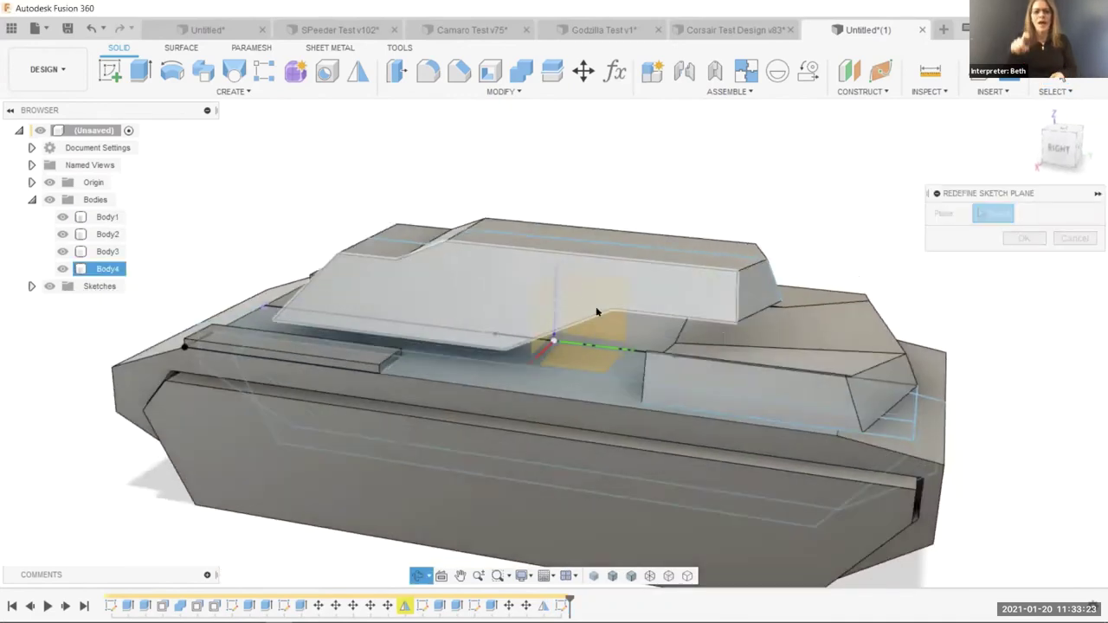
pyautogui.click(1022, 239)
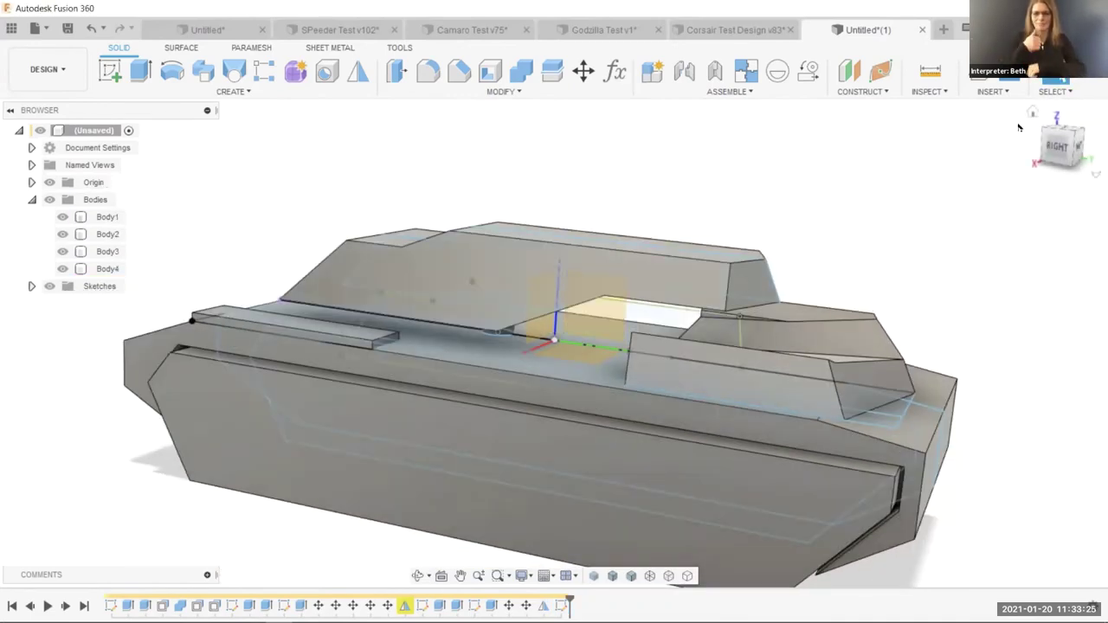
pyautogui.click(1059, 147)
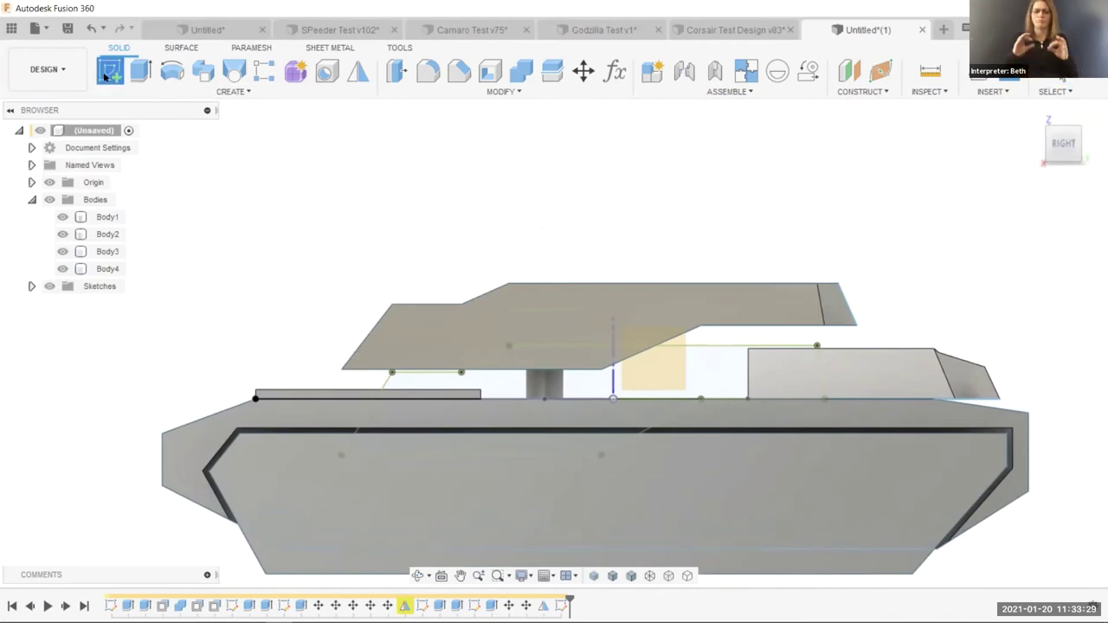
pyautogui.rightClick(559, 606)
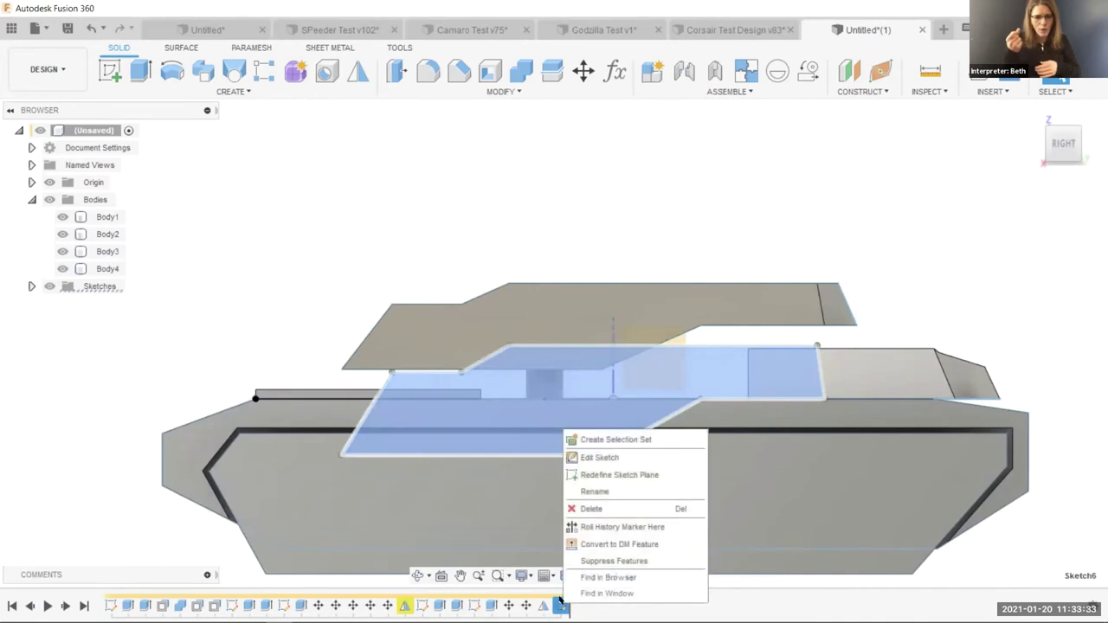
pyautogui.click(579, 458)
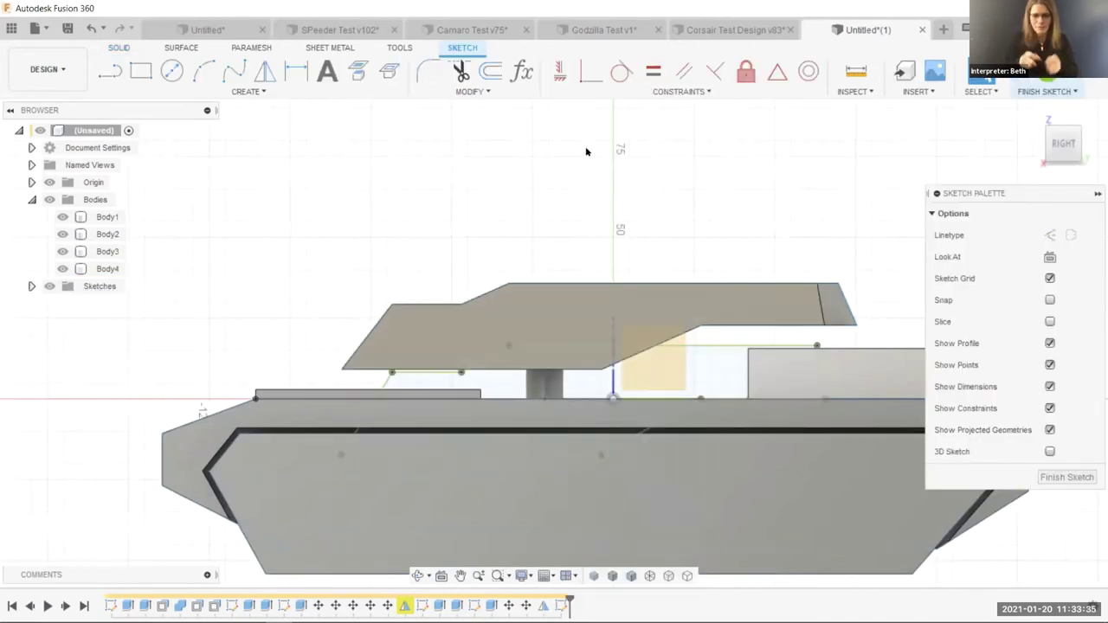
pyautogui.click(1065, 476)
pyautogui.moveTo(573, 219); pyautogui.dragTo(571, 243)
# Undo the sketch steps, switch to the RIGHT view, and begin a new sketch
pyautogui.click(86, 28)
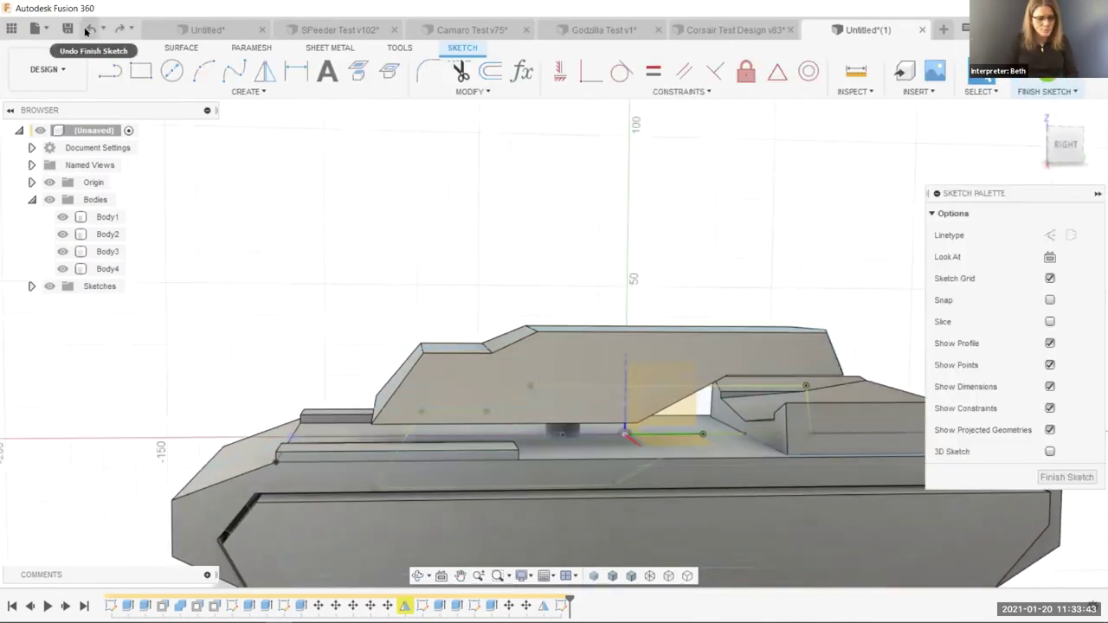
pyautogui.click(85, 30)
pyautogui.click(80, 30)
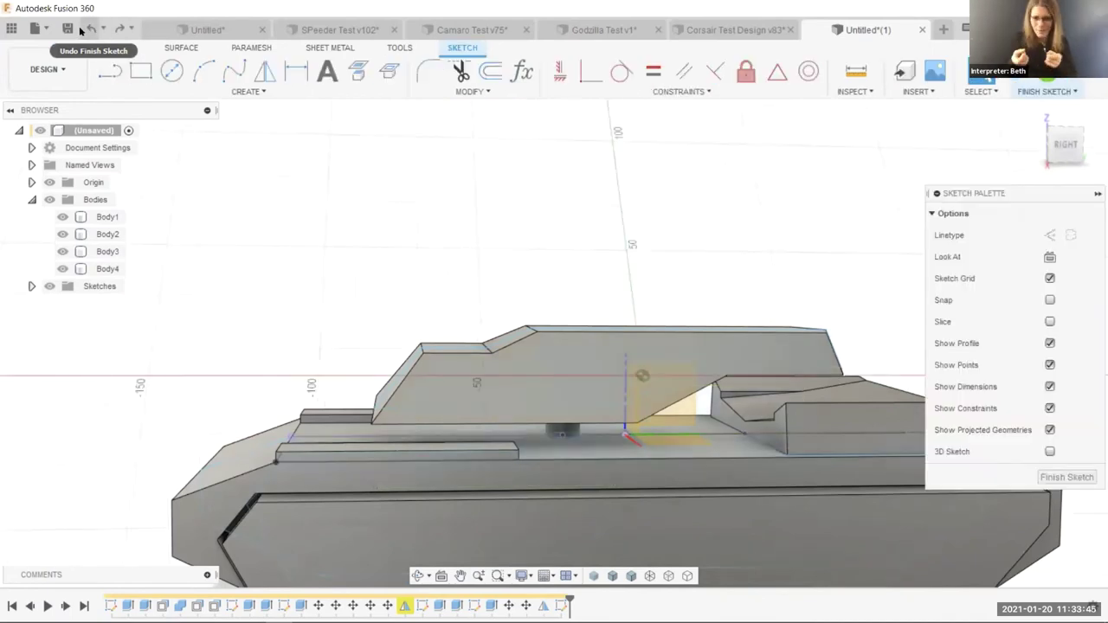
pyautogui.click(85, 29)
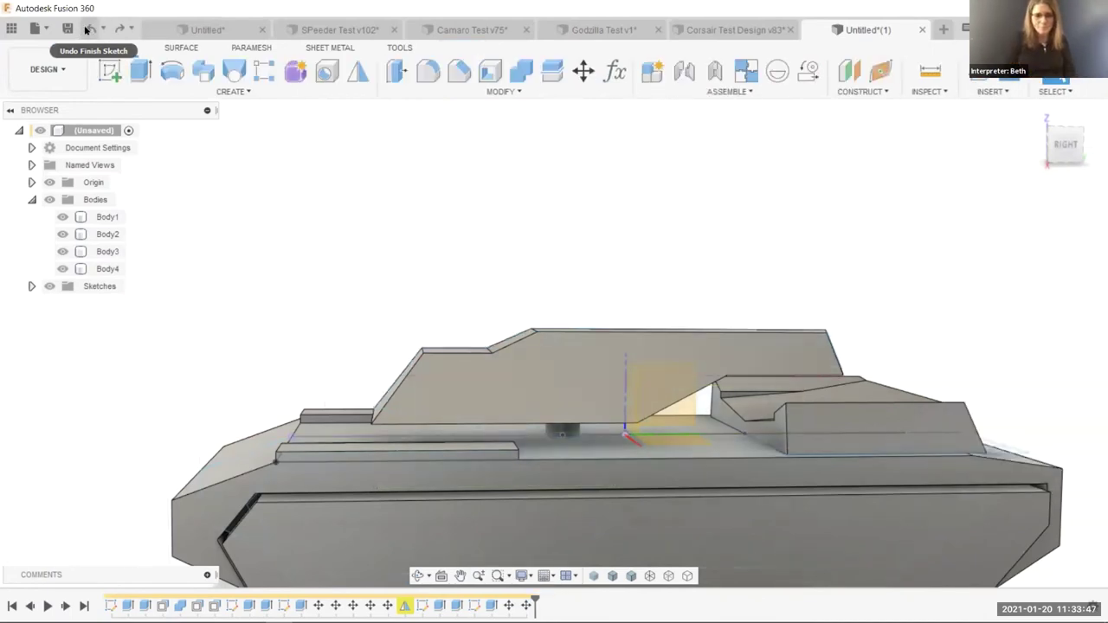
pyautogui.click(95, 31)
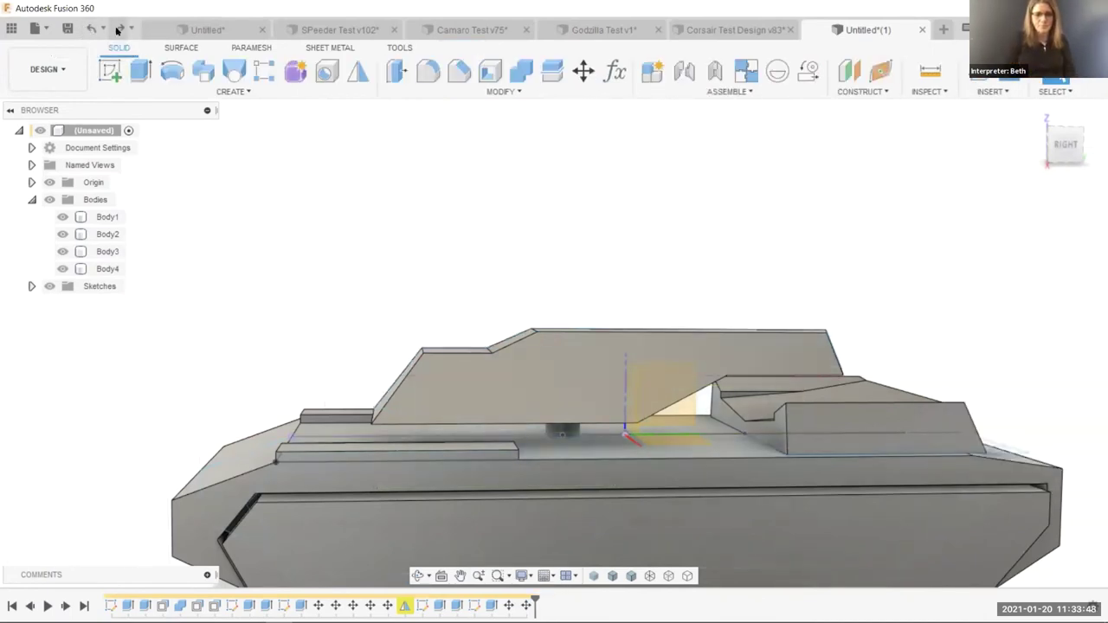
pyautogui.click(1062, 147)
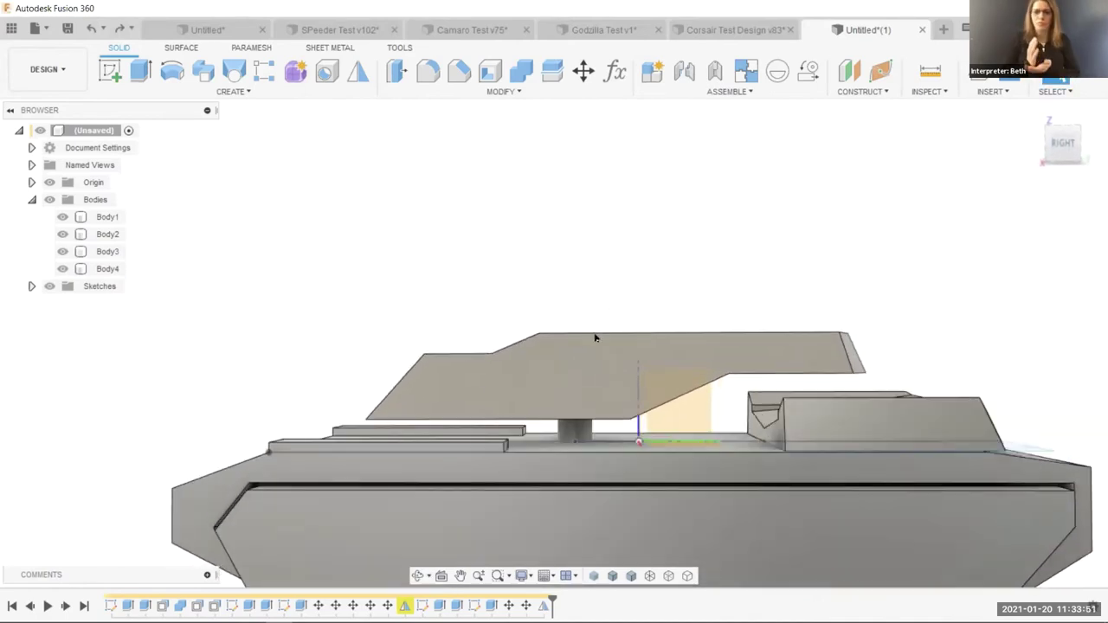
pyautogui.click(111, 71)
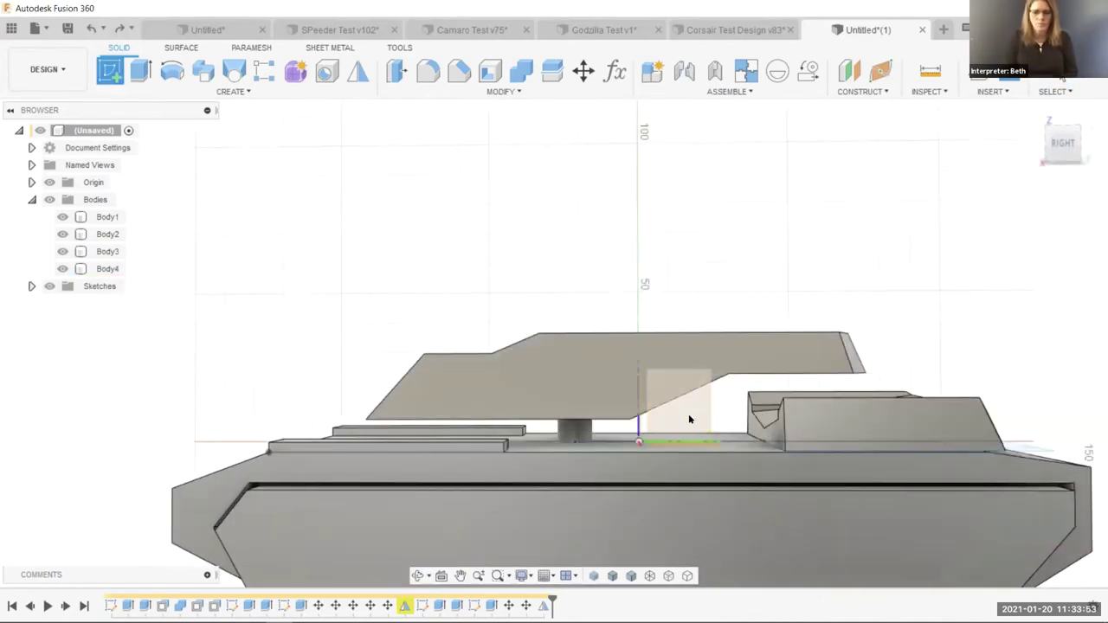
# Draw one long, slightly angled line on the centre plane, extending well ahead of the turret
pyautogui.click(688, 415)
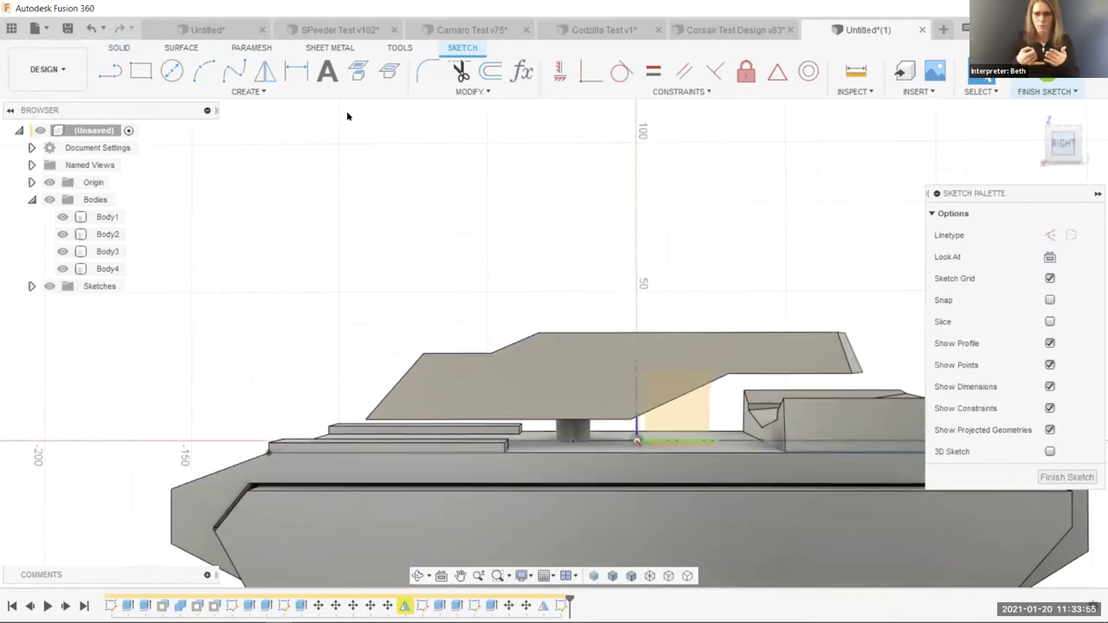
pyautogui.click(110, 71)
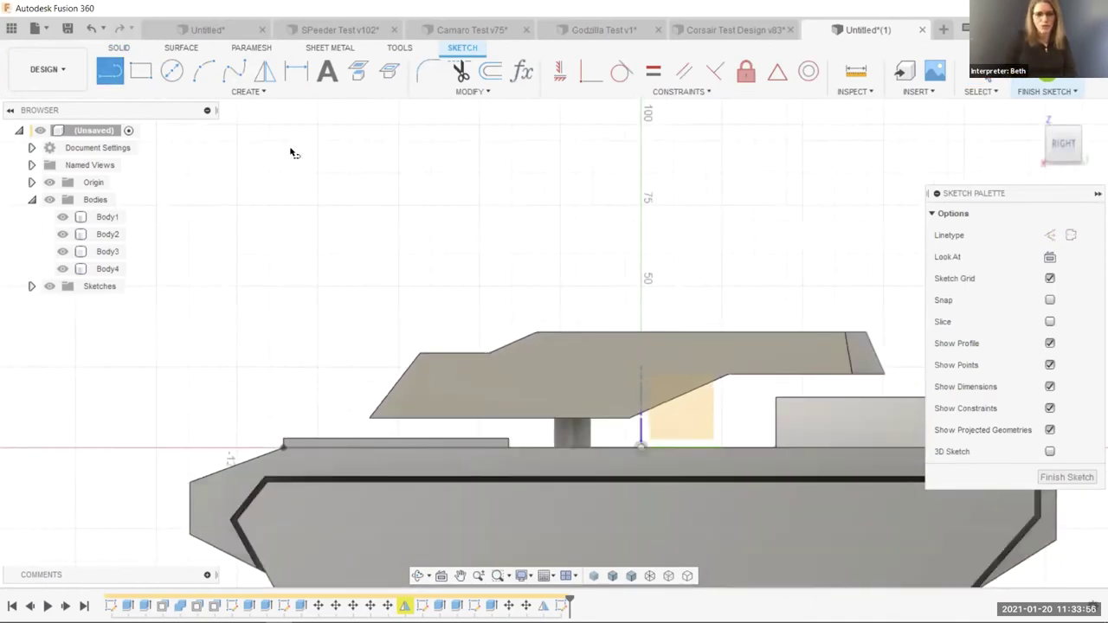
pyautogui.click(526, 377)
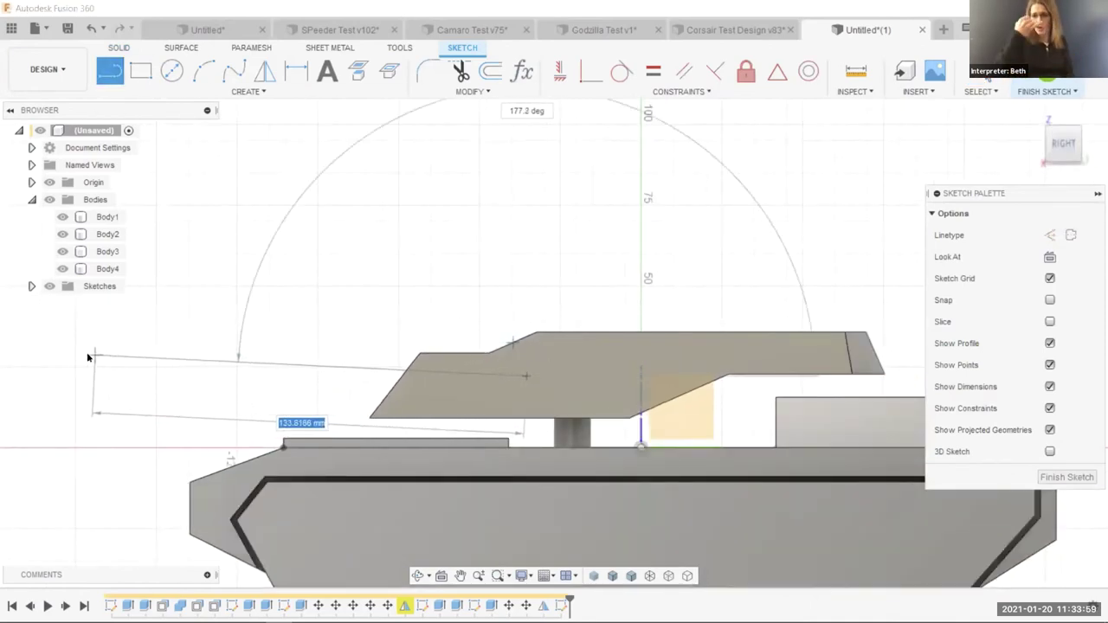
pyautogui.click(31, 355)
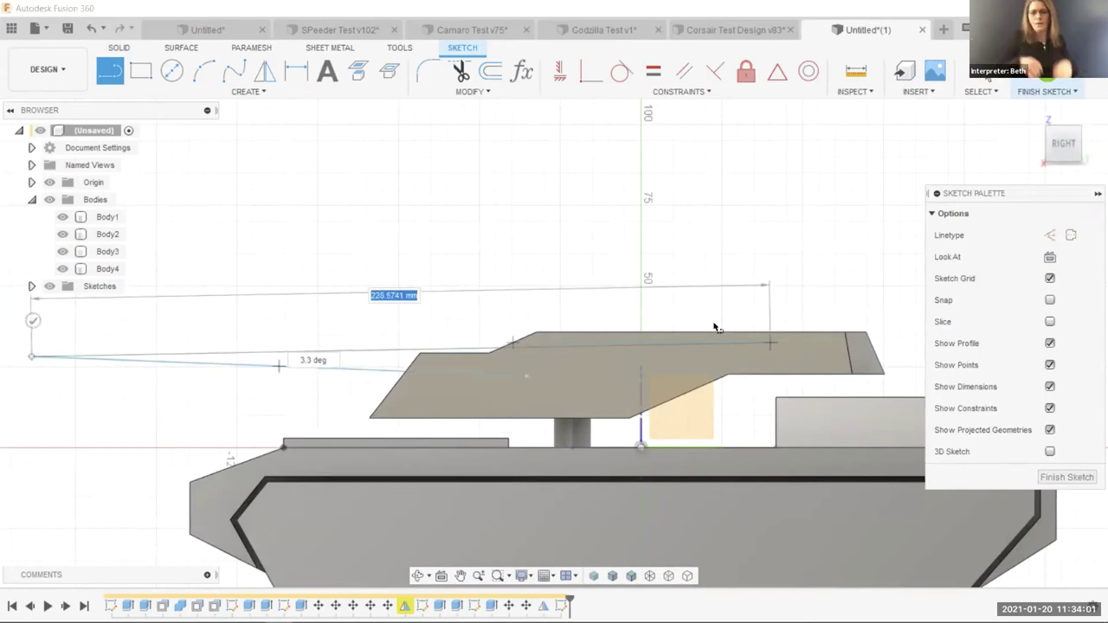
pyautogui.press('Escape')
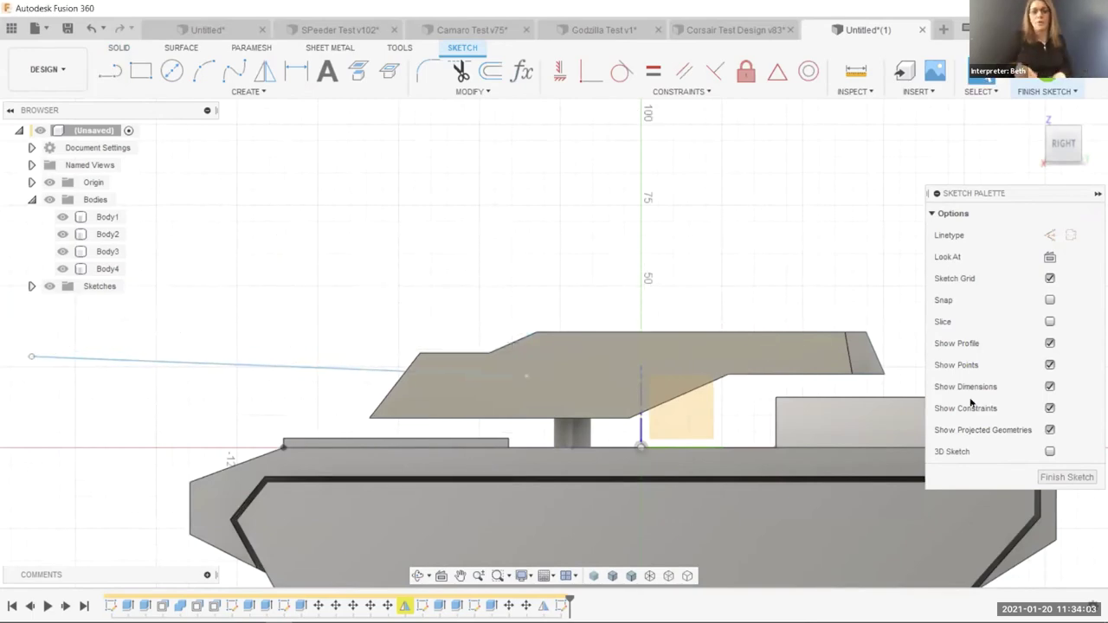
# Sweep a 10 mm pipe along the sketch line, joined to the turret as the gun barrel
pyautogui.click(1063, 478)
pyautogui.click(231, 91)
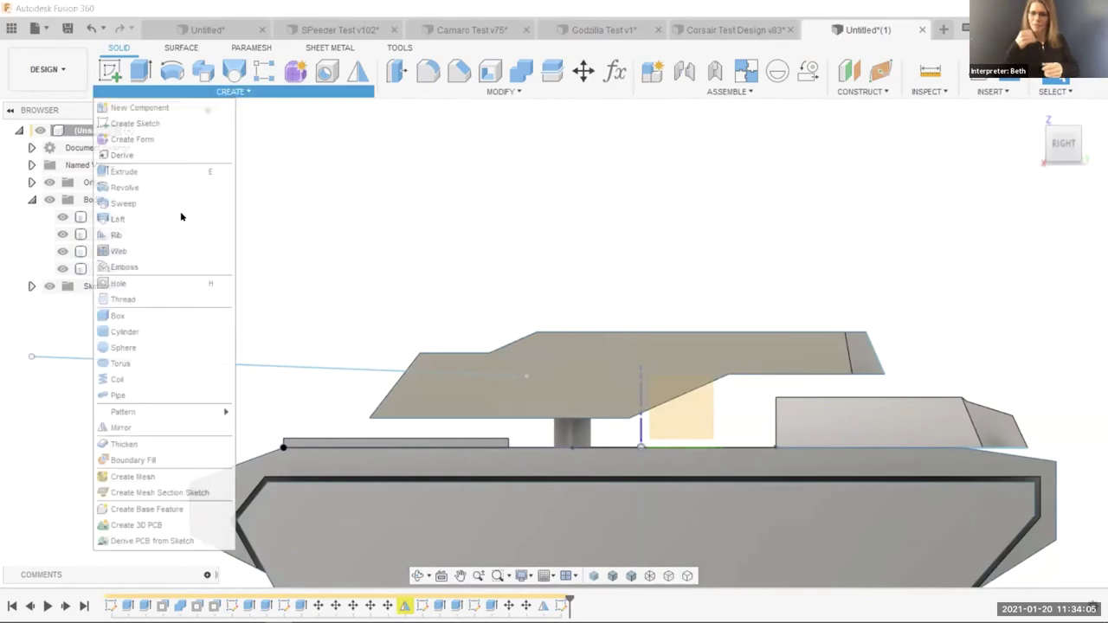
pyautogui.click(141, 394)
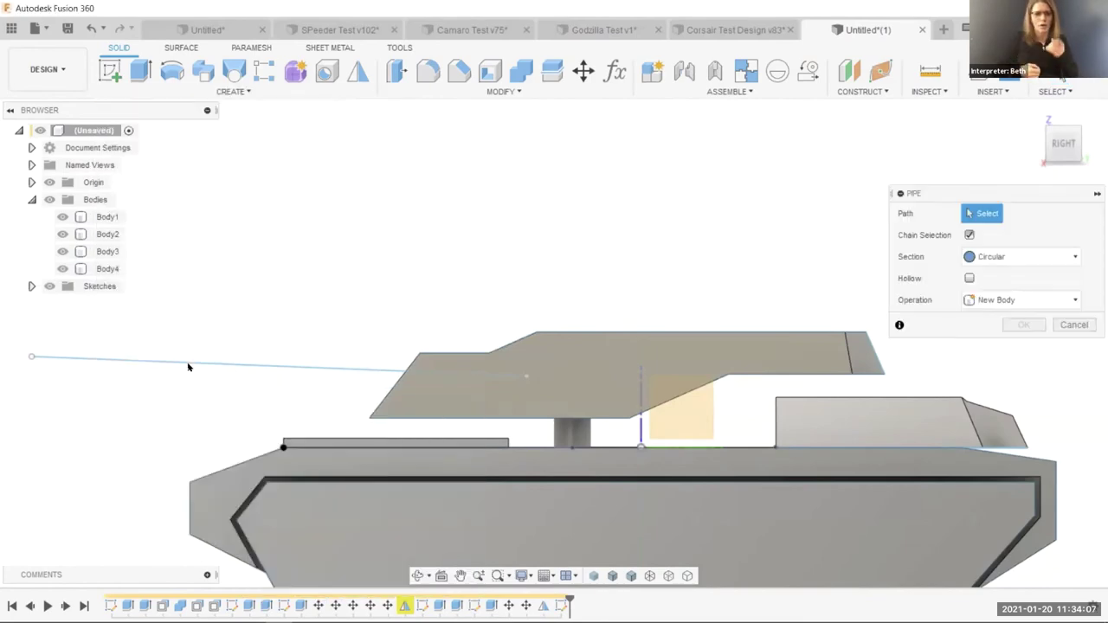
pyautogui.click(244, 365)
pyautogui.moveTo(222, 279); pyautogui.dragTo(355, 295)
pyautogui.click(1021, 344)
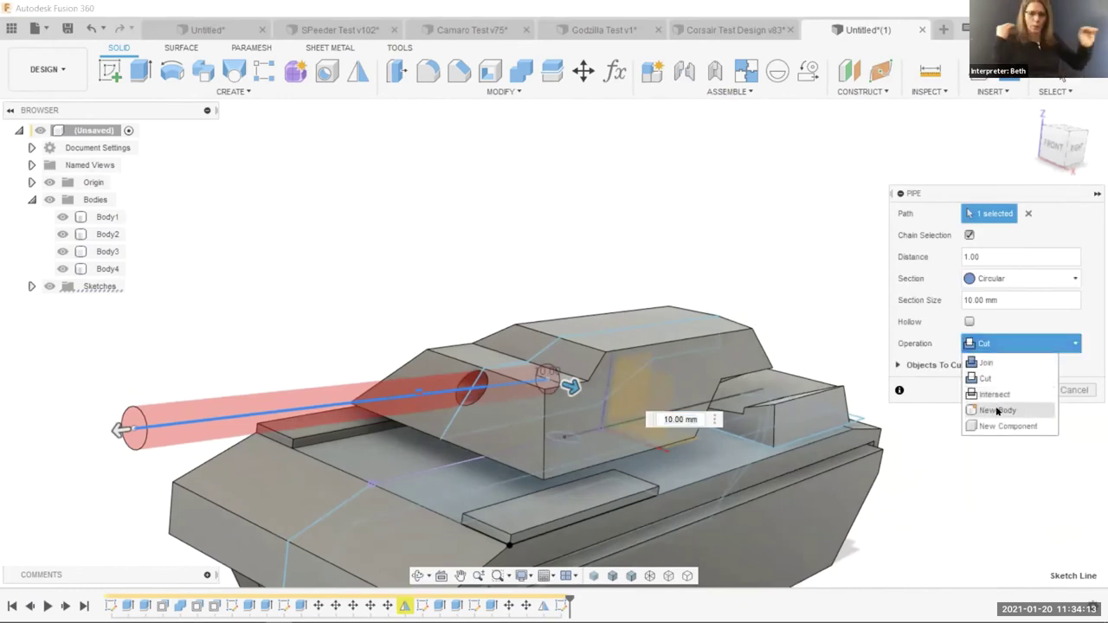
pyautogui.click(1002, 363)
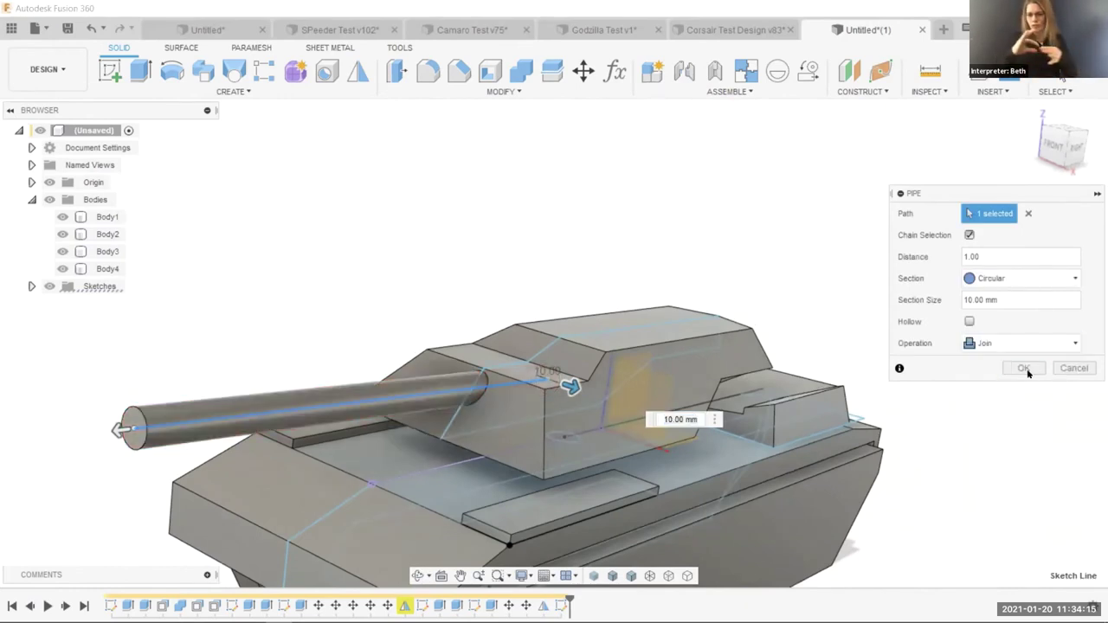
pyautogui.click(1023, 368)
pyautogui.moveTo(715, 240); pyautogui.dragTo(742, 151)
pyautogui.scroll(3, 741, 151)
pyautogui.scroll(-5, 704, 144)
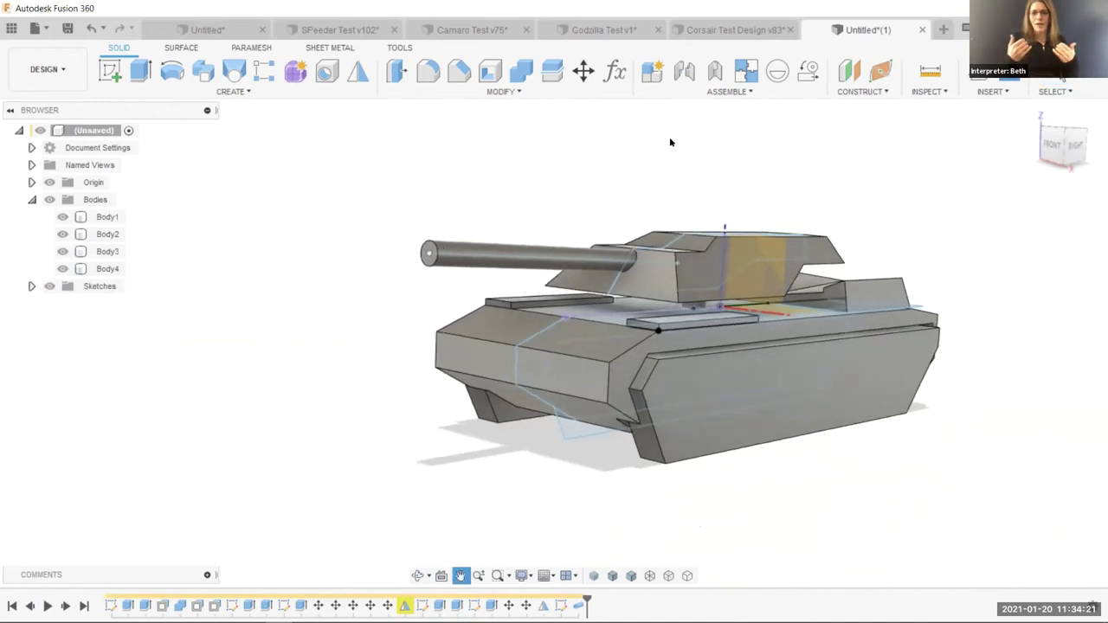
pyautogui.moveTo(669, 142); pyautogui.dragTo(653, 170)
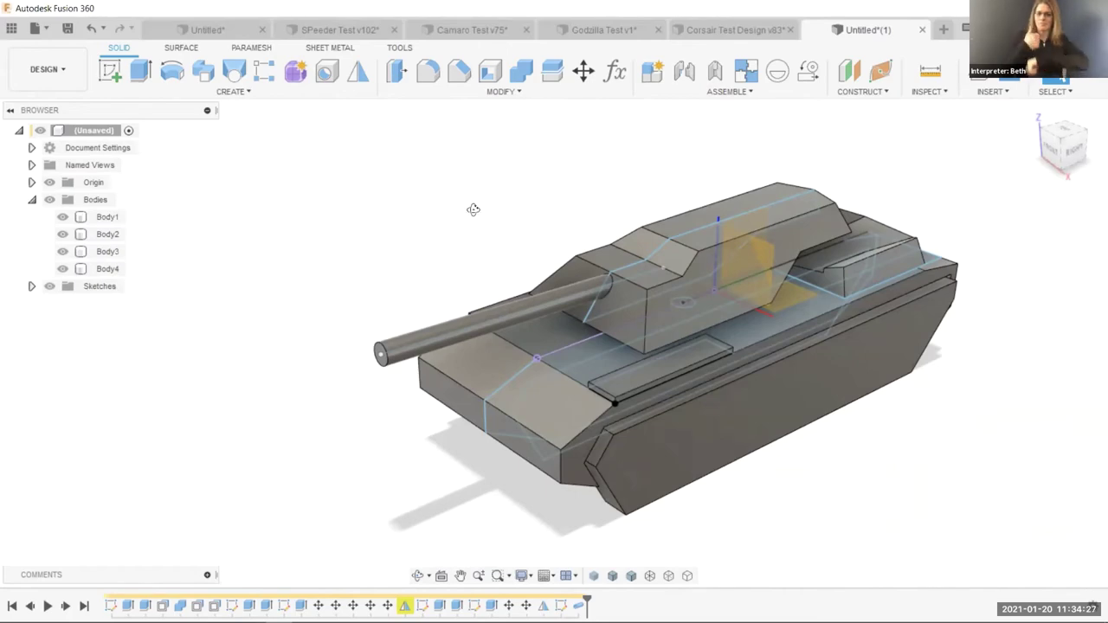
pyautogui.moveTo(473, 209); pyautogui.dragTo(107, 138)
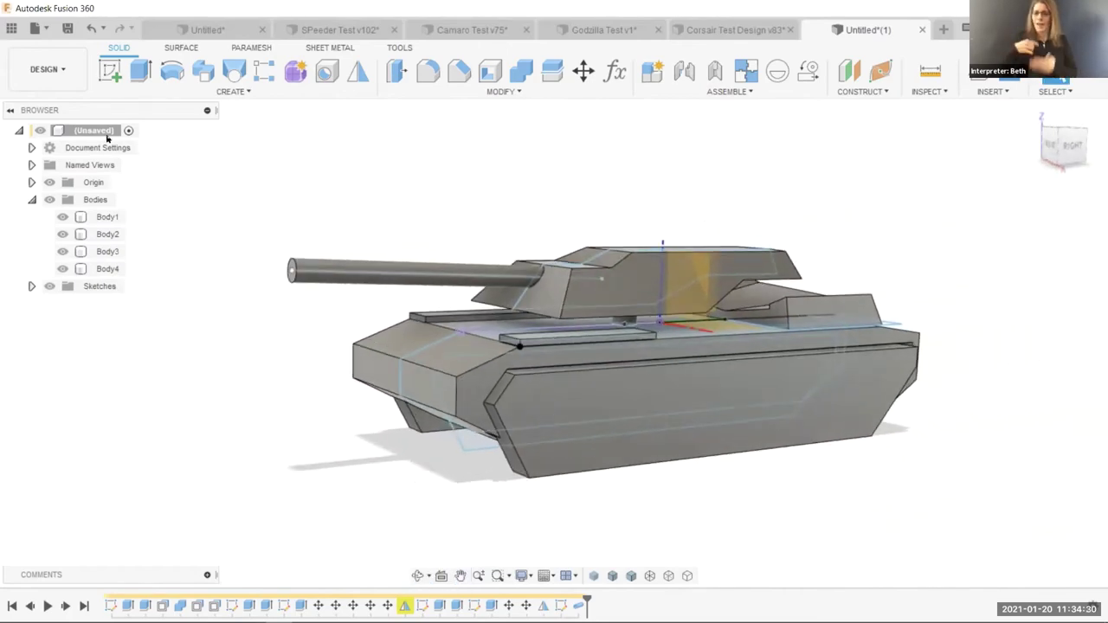
# Create separate components from the hull Body1 and the turret Body4
pyautogui.click(105, 235)
pyautogui.click(105, 218)
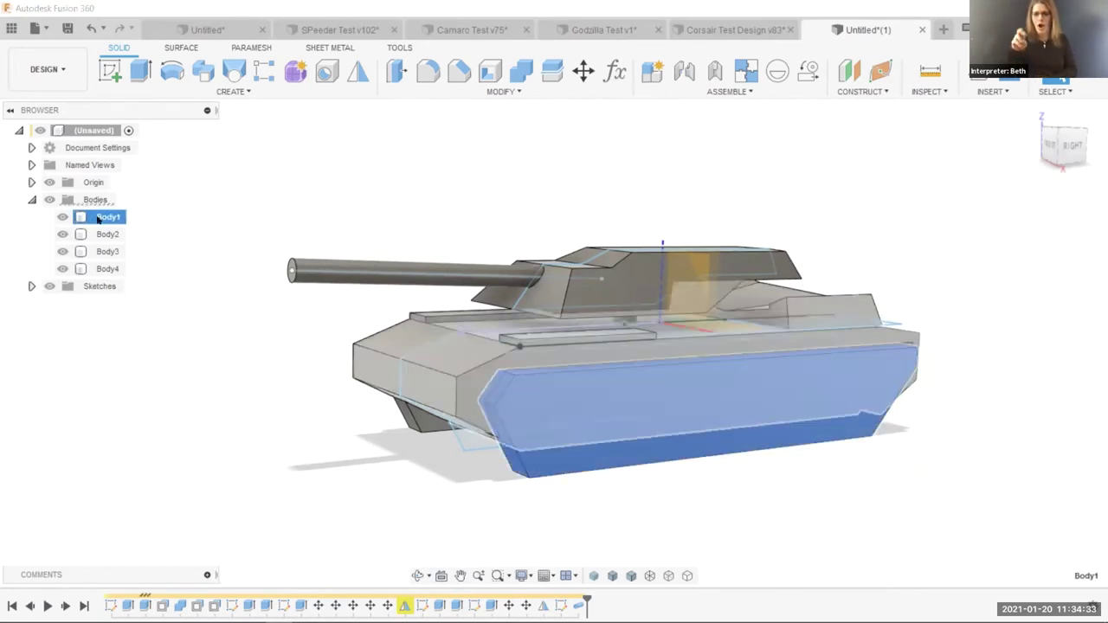
pyautogui.rightClick(105, 219)
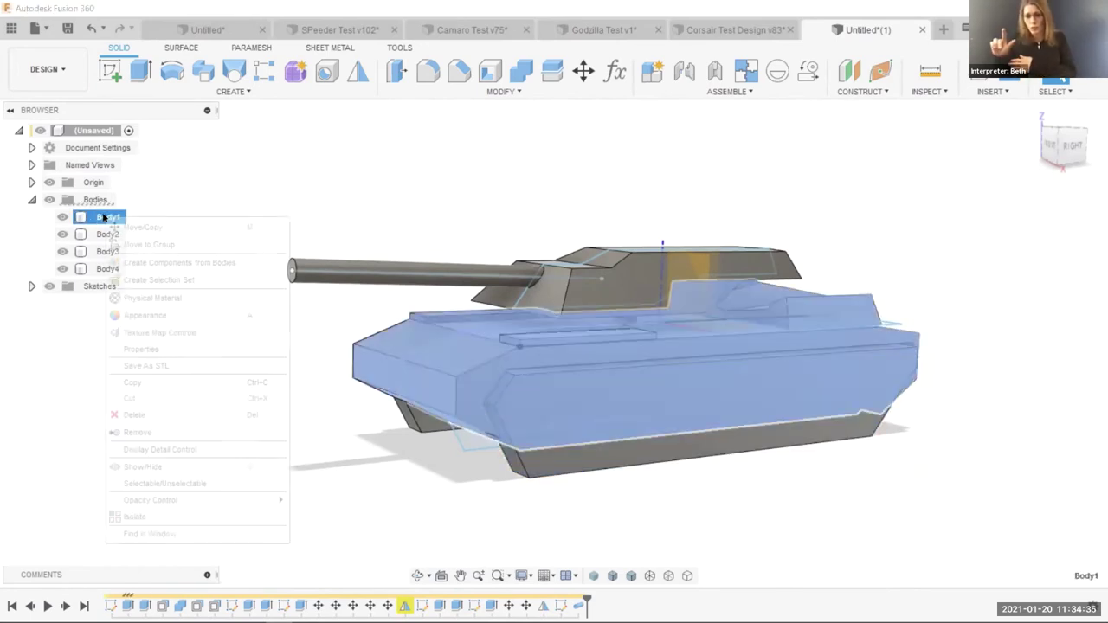
pyautogui.click(166, 263)
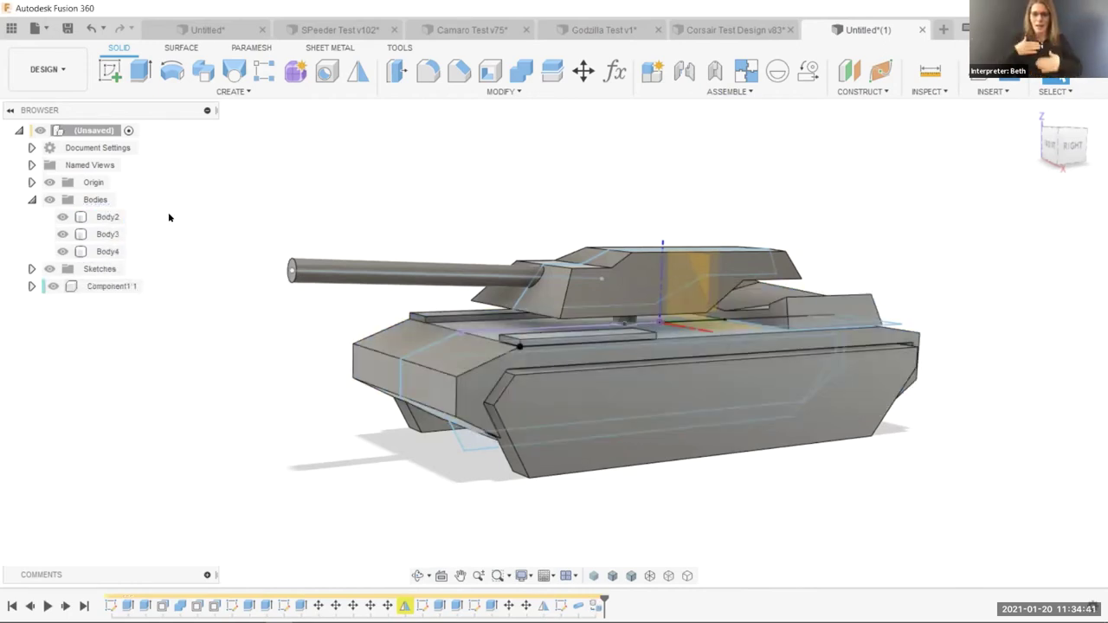
pyautogui.click(101, 251)
pyautogui.rightClick(104, 250)
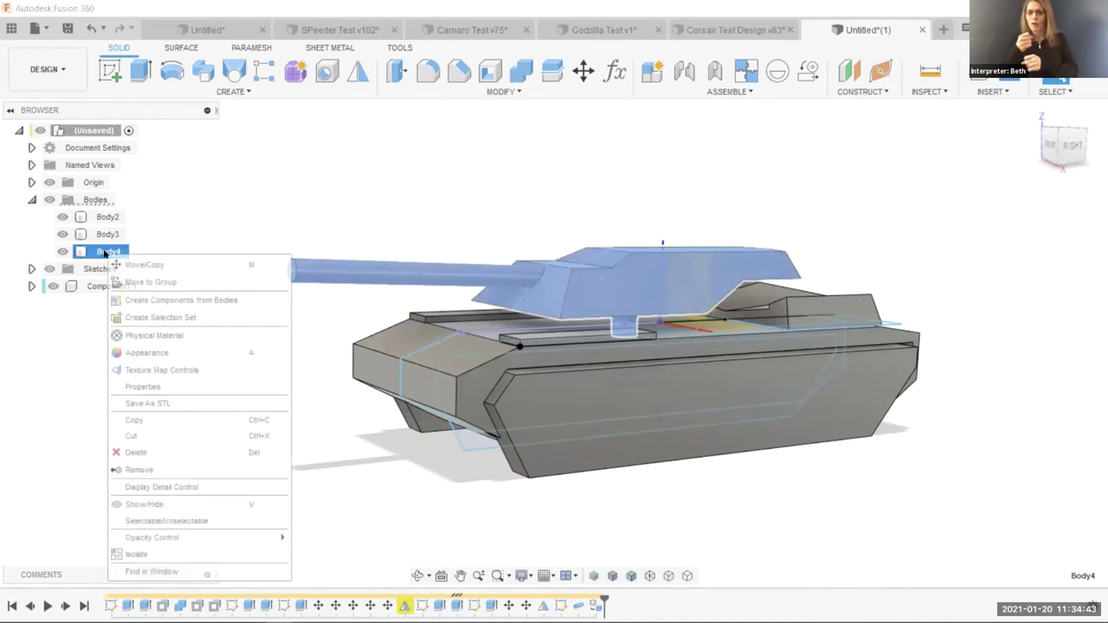
pyautogui.click(161, 301)
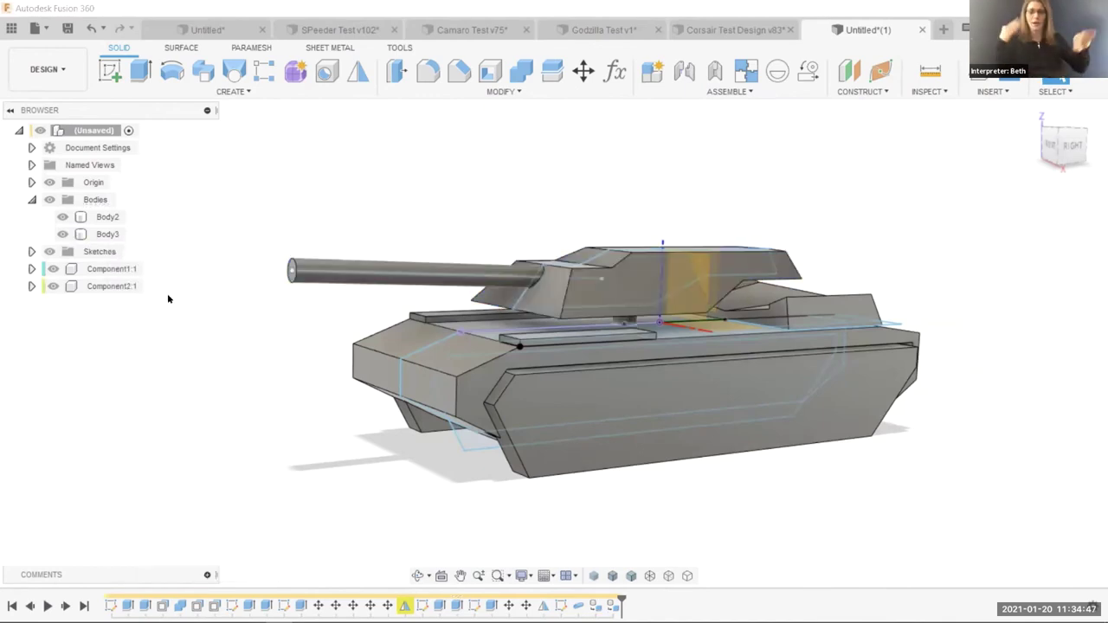
# Ground the hull Component1:1, then test-lift the turret and undo the move
pyautogui.click(114, 274)
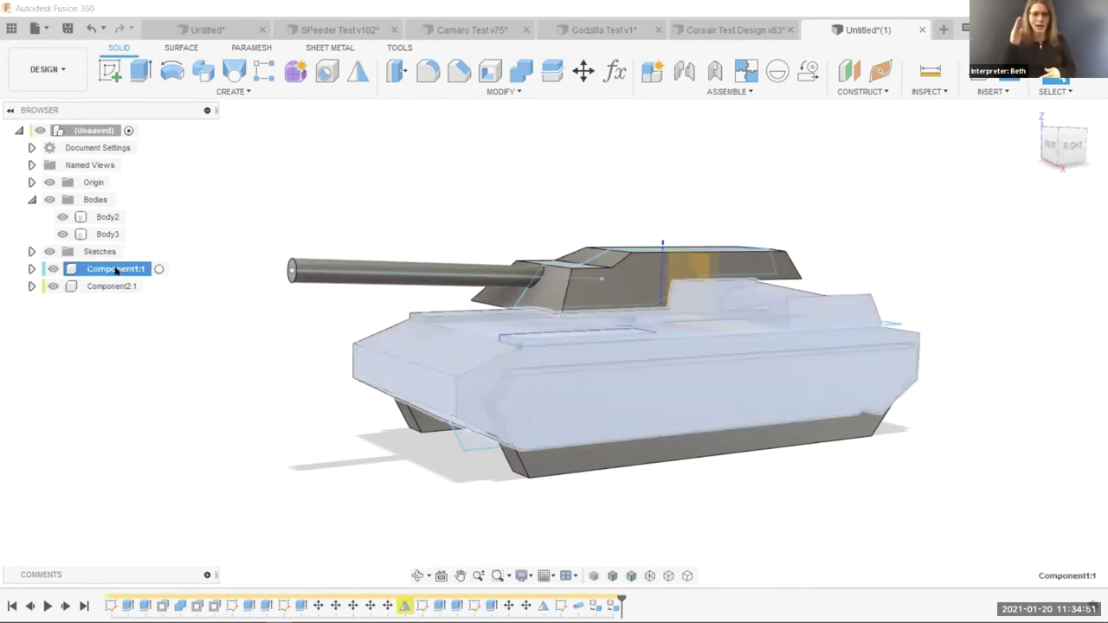
pyautogui.rightClick(116, 272)
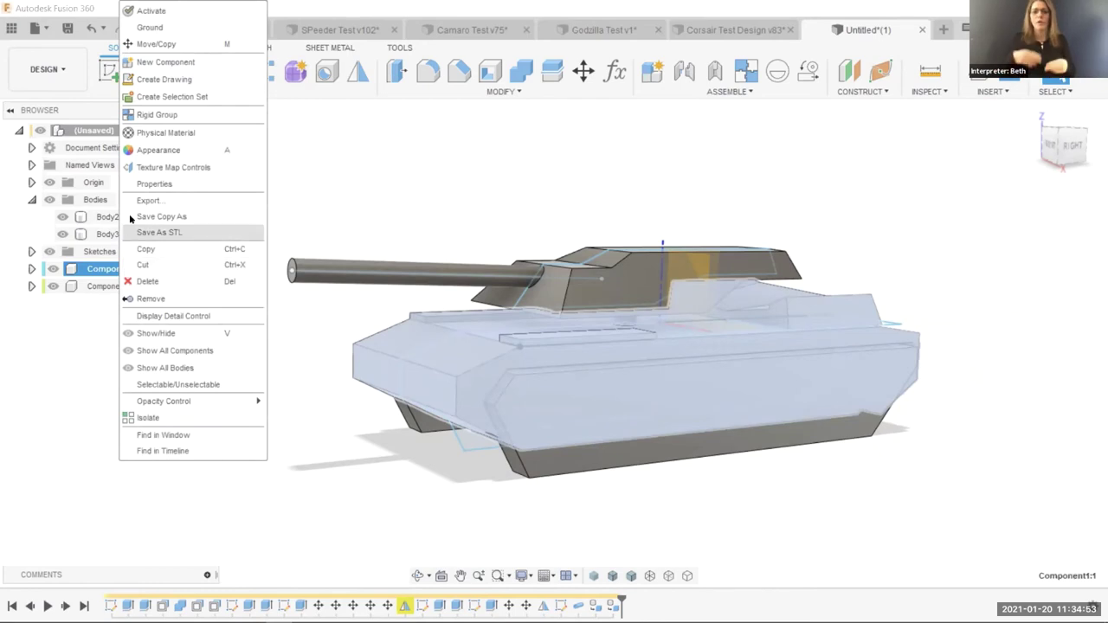
pyautogui.click(143, 27)
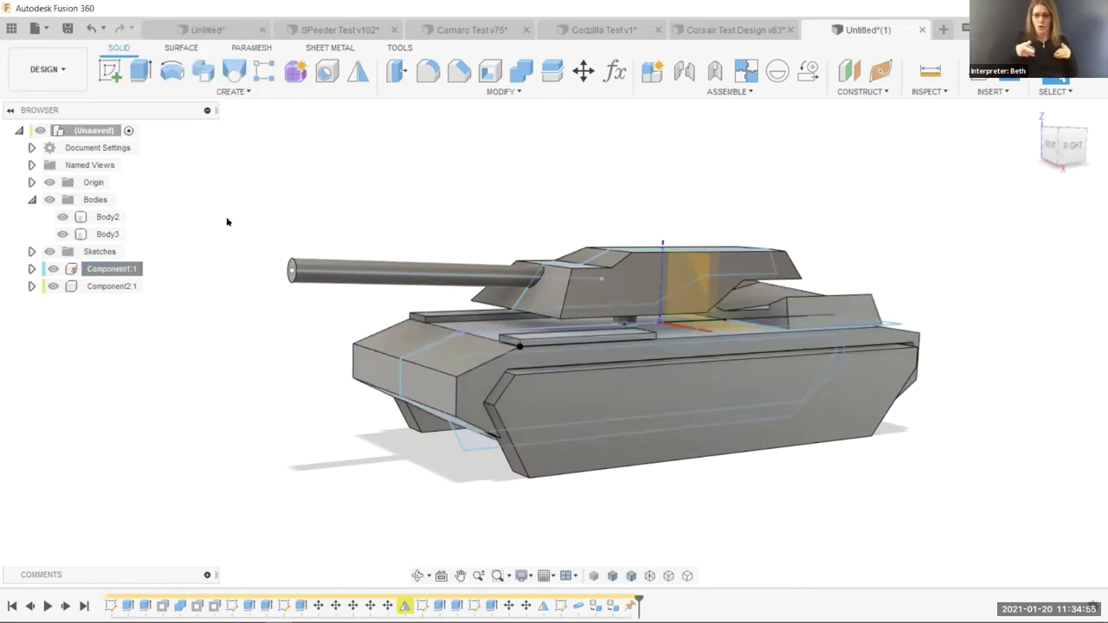
pyautogui.moveTo(227, 223); pyautogui.dragTo(538, 424)
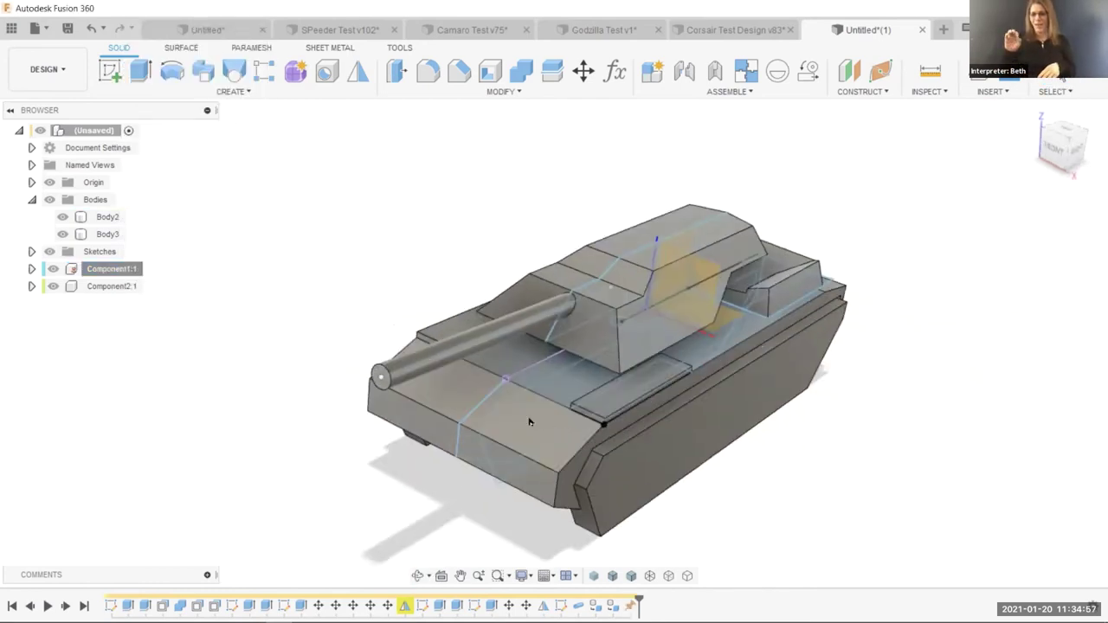
pyautogui.moveTo(498, 284); pyautogui.dragTo(375, 235)
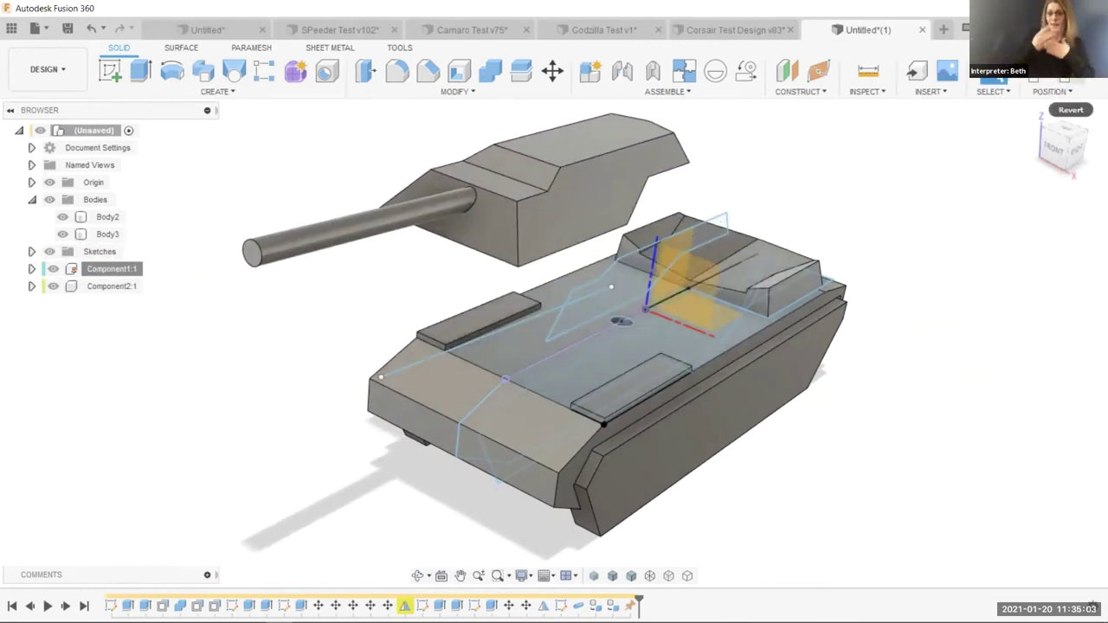
pyautogui.hotkey('ctrl', 'z')
pyautogui.moveTo(364, 177); pyautogui.dragTo(364, 197)
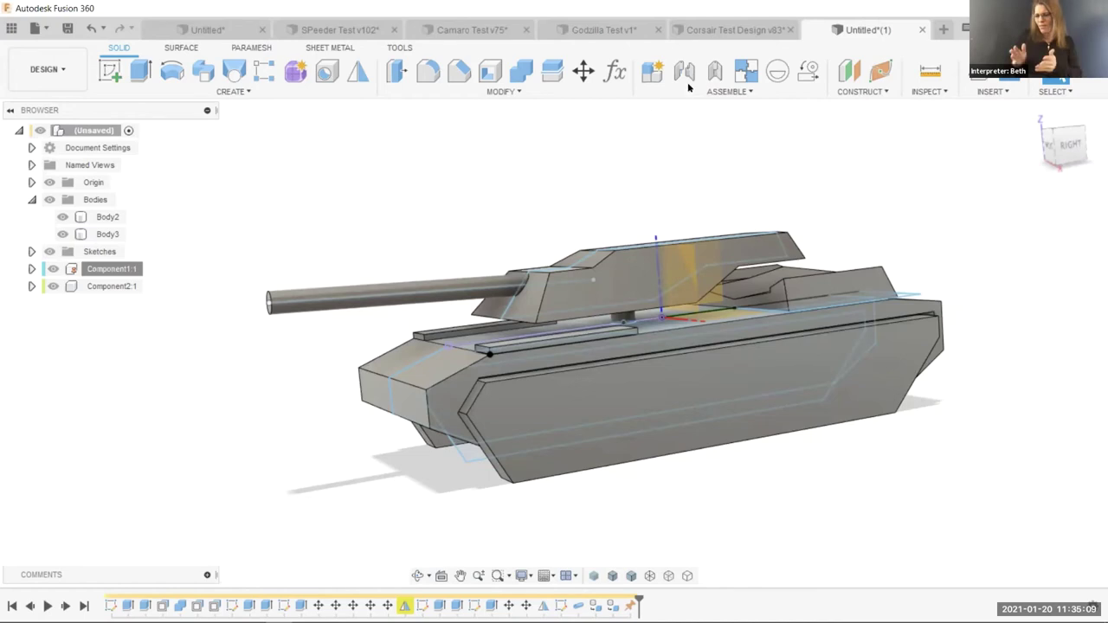
# Add a Revolute as-built joint between turret and hull, with its origin on the turret
pyautogui.click(714, 74)
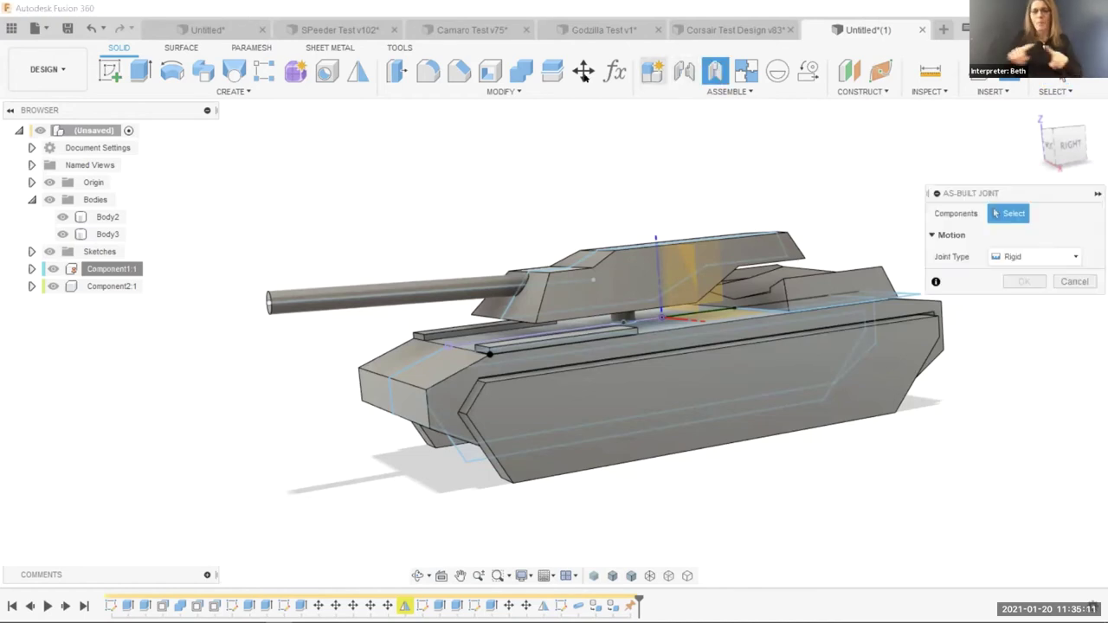
pyautogui.click(602, 293)
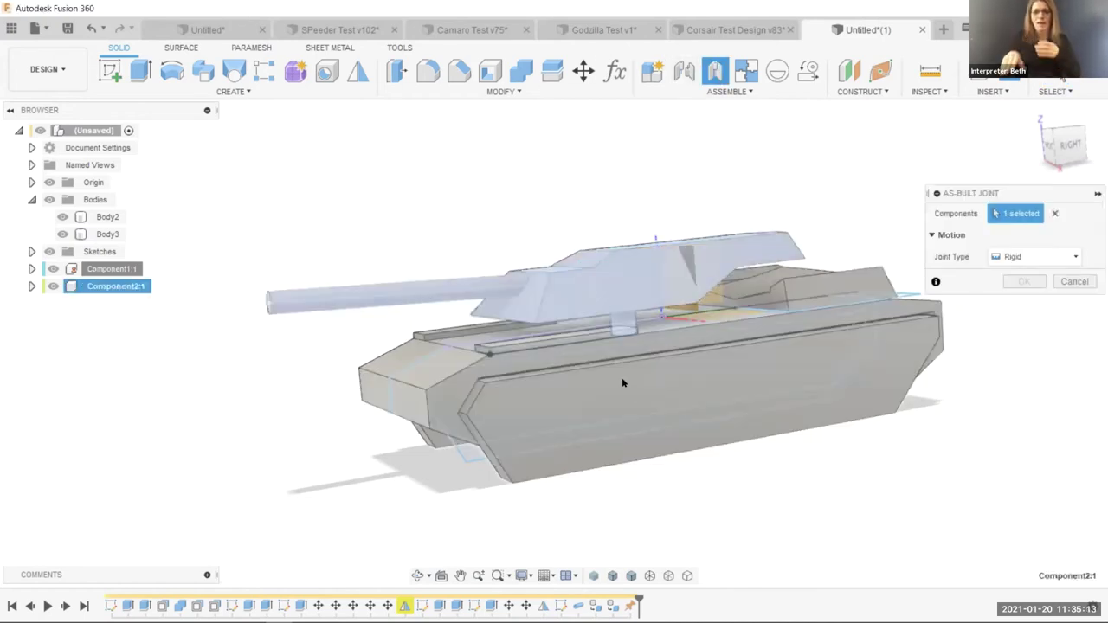
pyautogui.click(554, 357)
pyautogui.click(1022, 254)
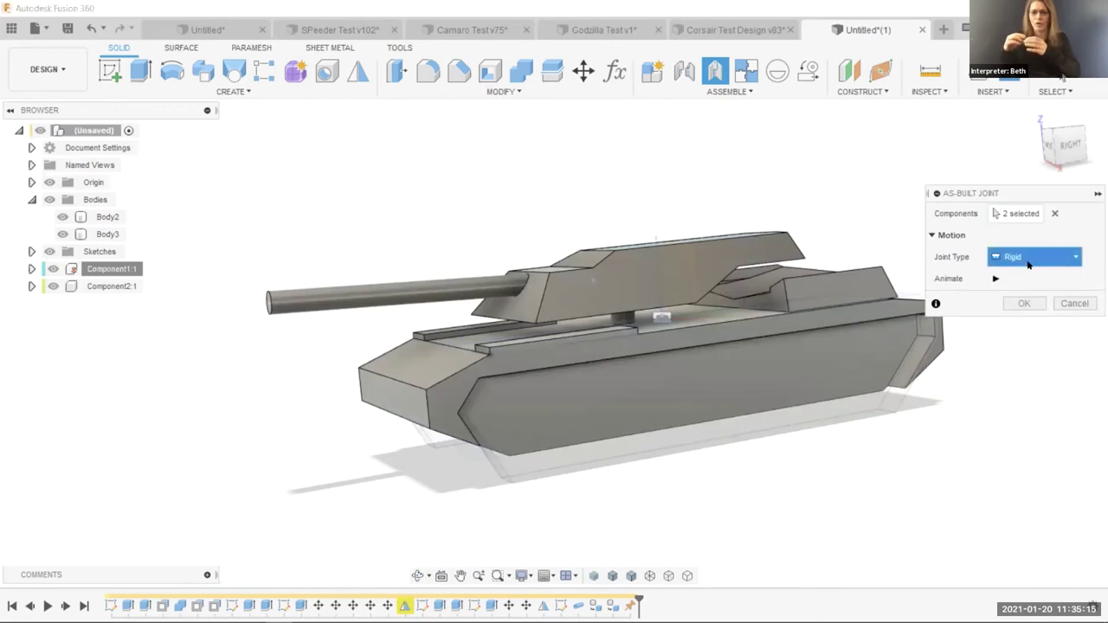
pyautogui.click(1022, 291)
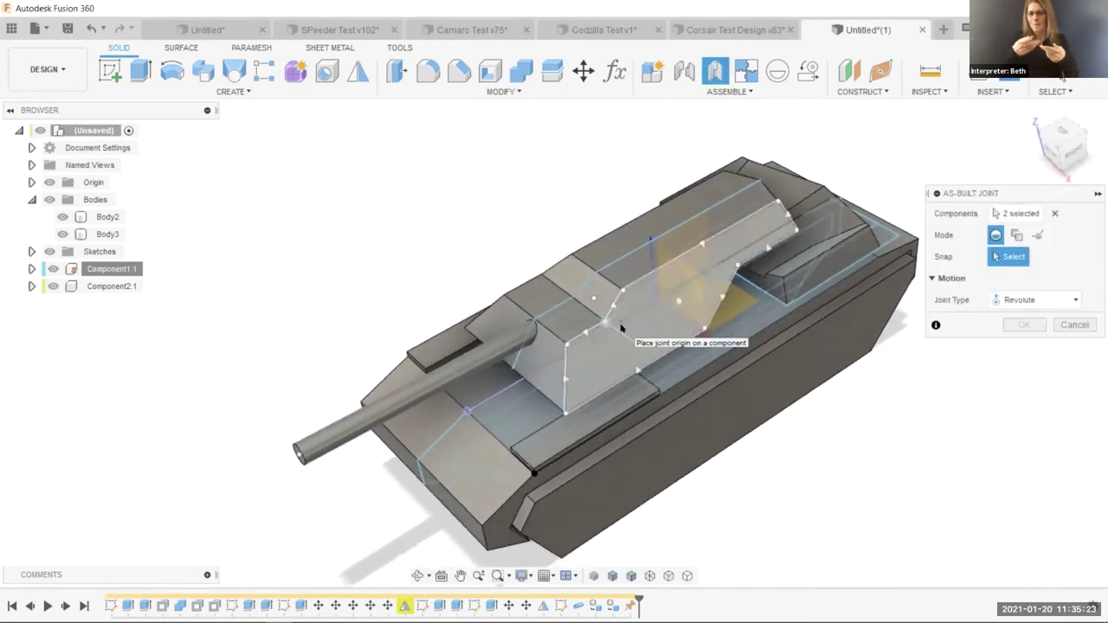
pyautogui.click(621, 324)
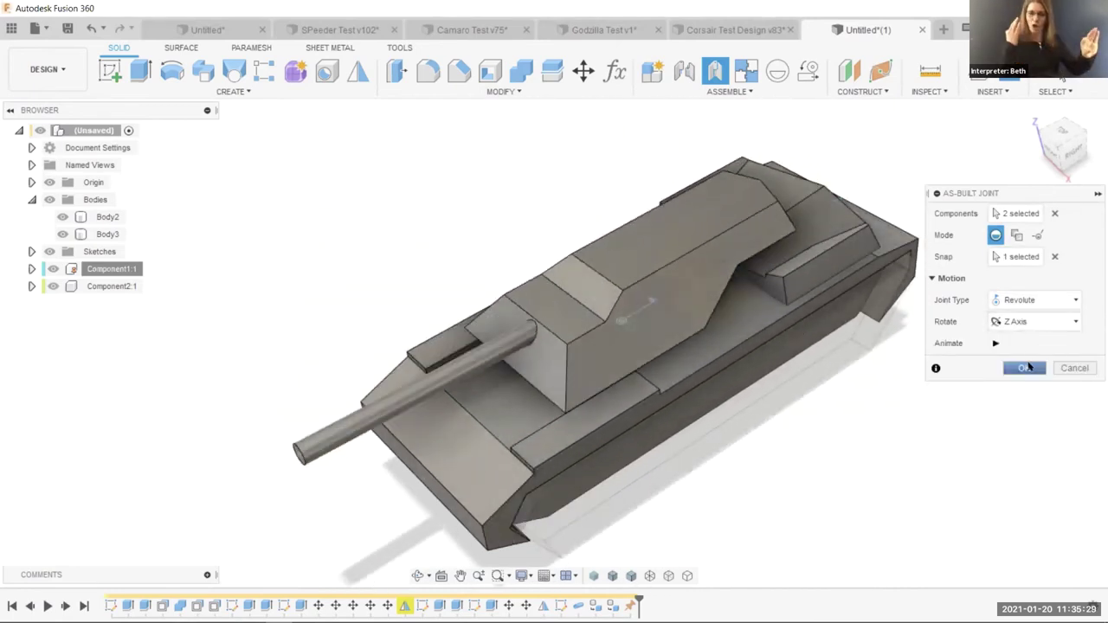
pyautogui.click(1027, 368)
pyautogui.moveTo(416, 244); pyautogui.dragTo(453, 198)
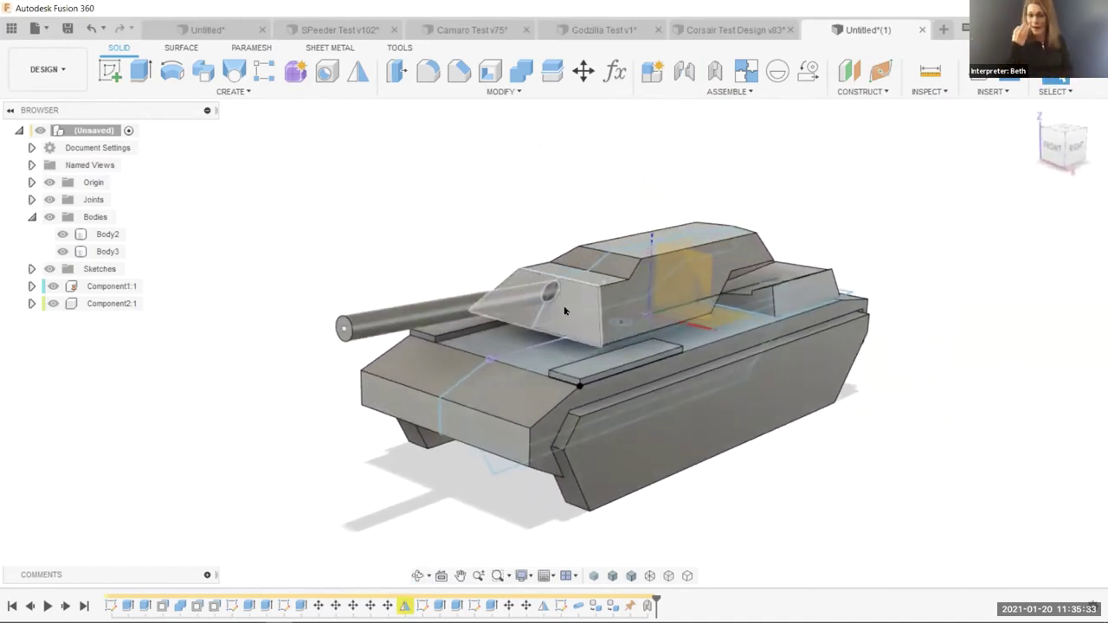
# Rotate the turret so the gun points diagonally across the hull's front corner, and inspect it
pyautogui.moveTo(568, 309); pyautogui.dragTo(417, 211)
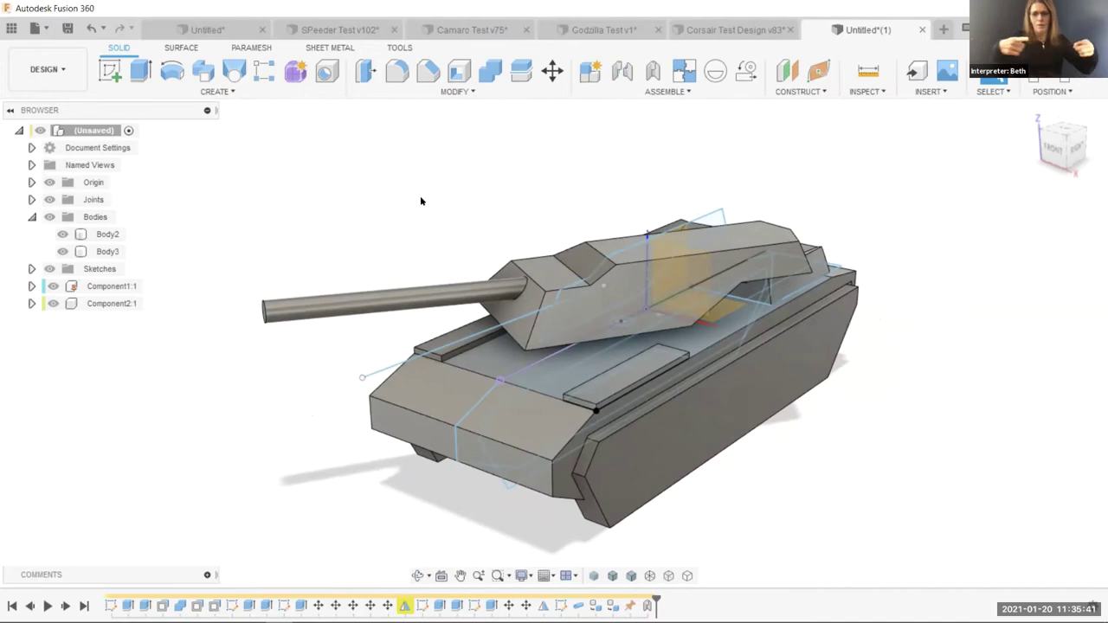
pyautogui.moveTo(420, 199); pyautogui.dragTo(419, 160)
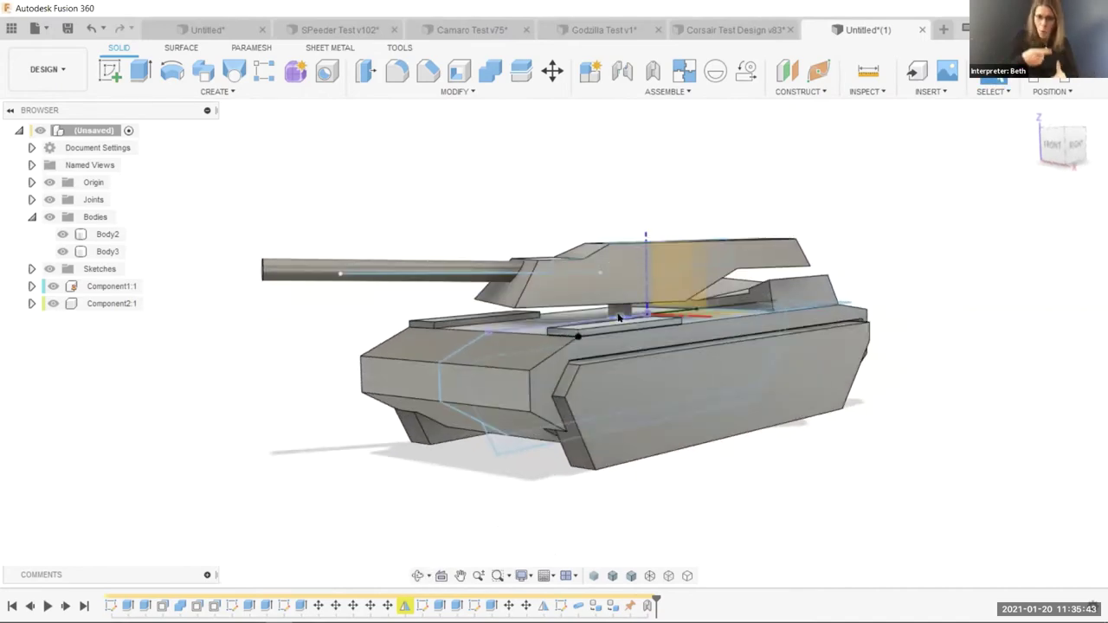
pyautogui.moveTo(388, 207); pyautogui.dragTo(482, 273)
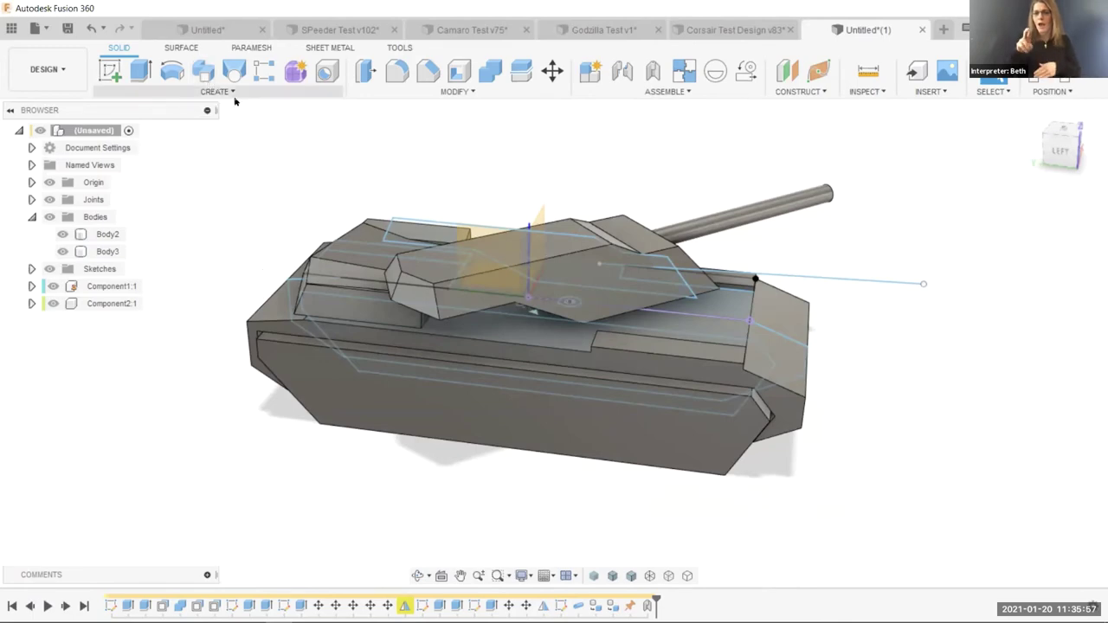
pyautogui.moveTo(421, 134); pyautogui.dragTo(173, 155)
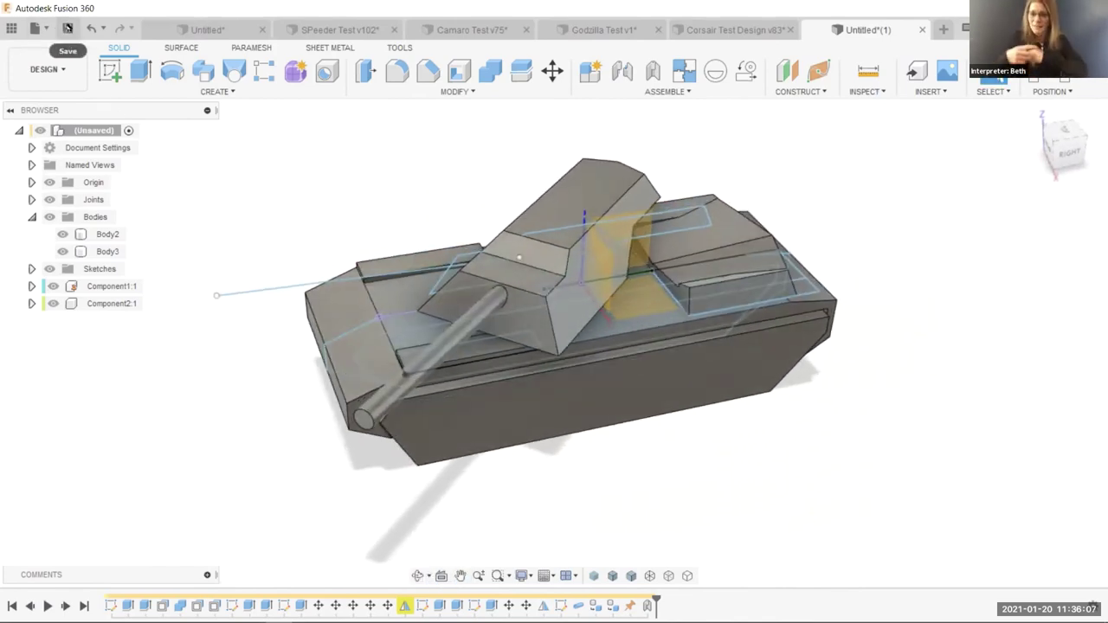
# Save the tank design with the name 'Tank Underlay'
pyautogui.click(68, 27)
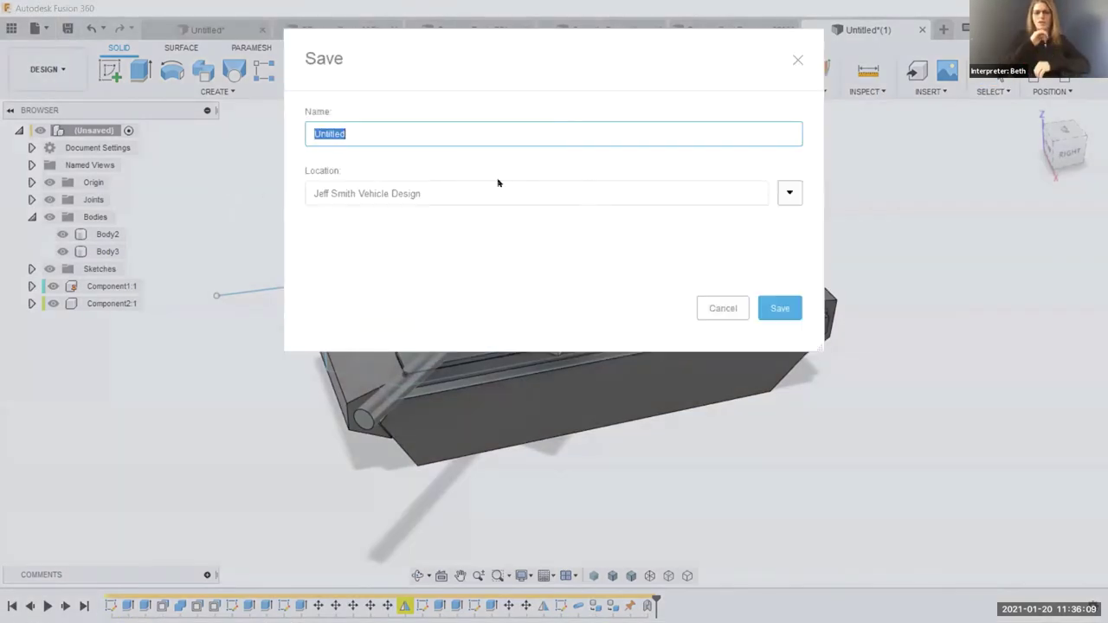
pyautogui.write('Tank ')
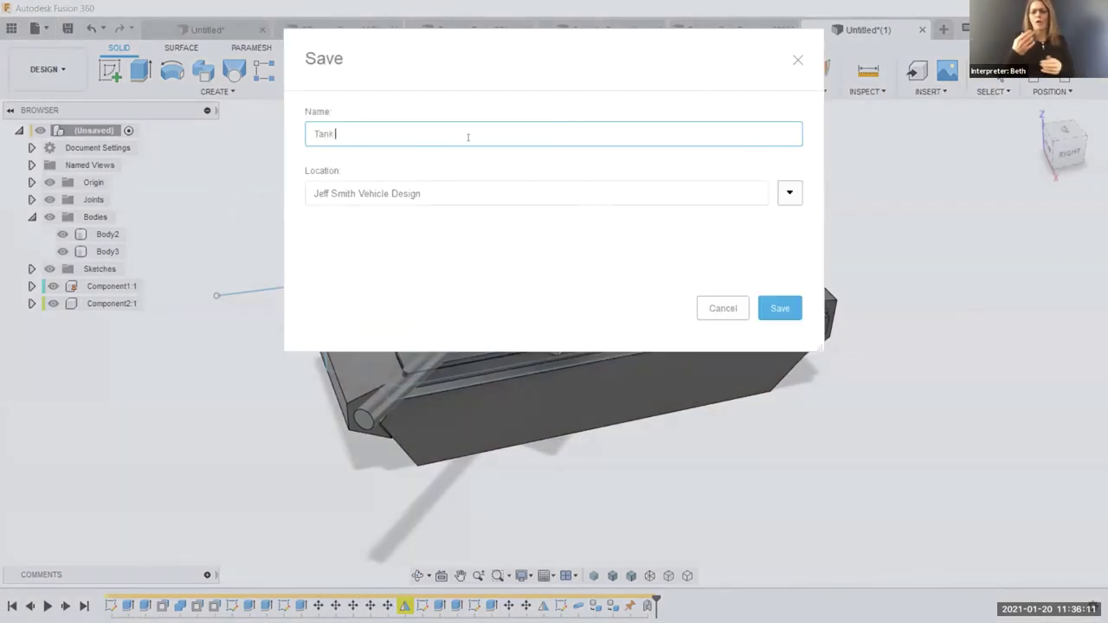
pyautogui.write('Underla')
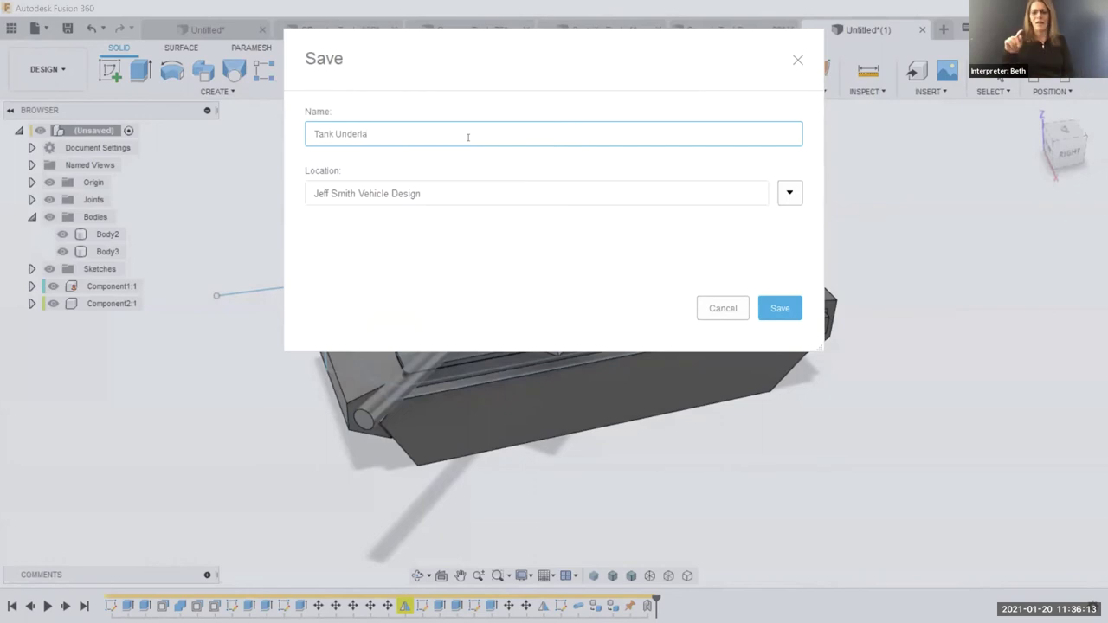
pyautogui.write('y')
pyautogui.press('Return')
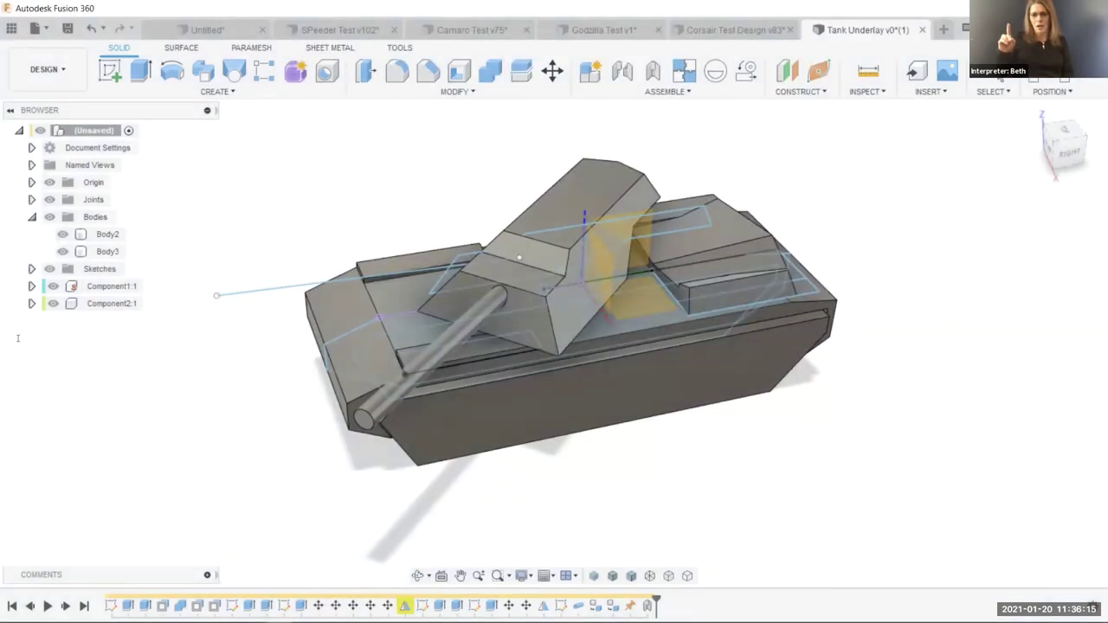
# Switch from the DESIGN workspace to RENDER and orbit the tank
pyautogui.click(48, 69)
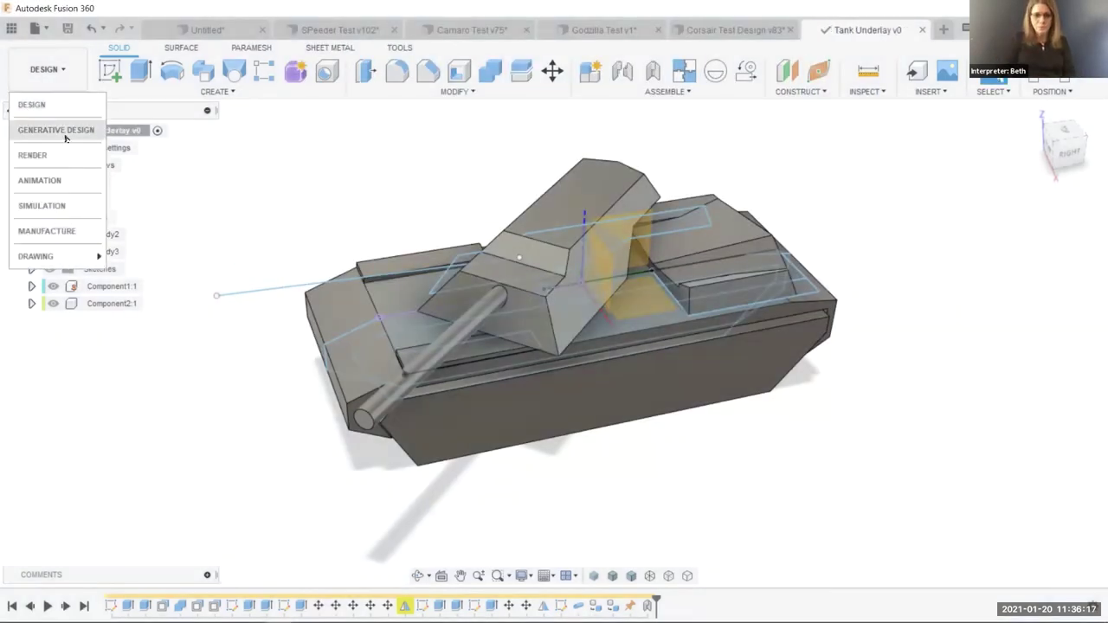
pyautogui.click(33, 155)
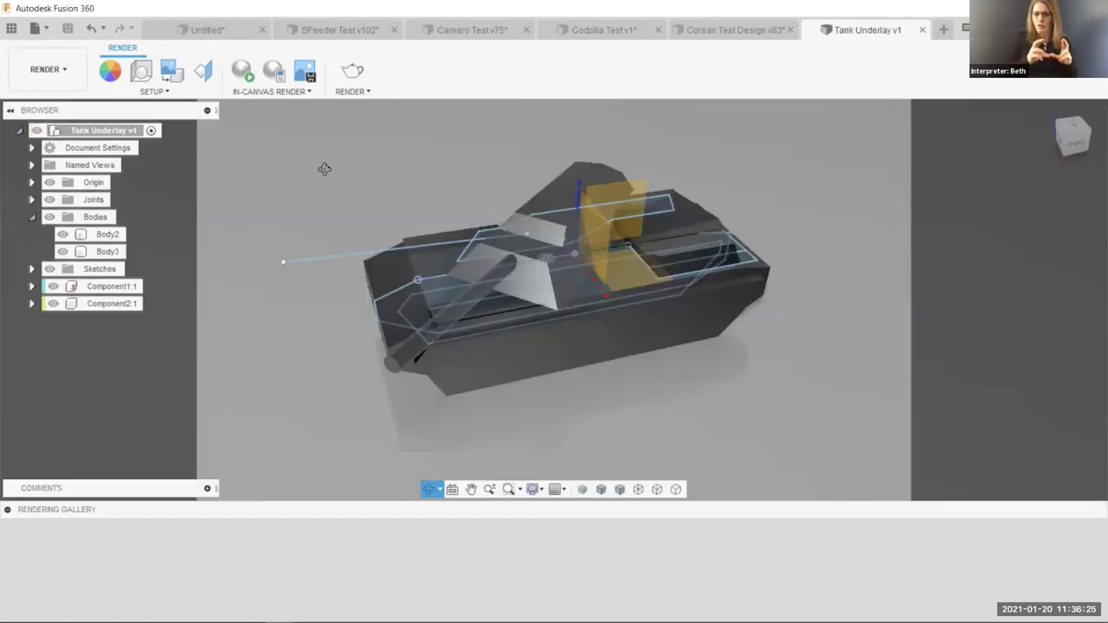
pyautogui.moveTo(321, 168)
pyautogui.mouseDown()
pyautogui.moveTo(349, 177)
pyautogui.moveTo(366, 227)
pyautogui.moveTo(343, 193)
pyautogui.moveTo(497, 252)
pyautogui.moveTo(491, 208)
pyautogui.moveTo(485, 218)
pyautogui.mouseUp()
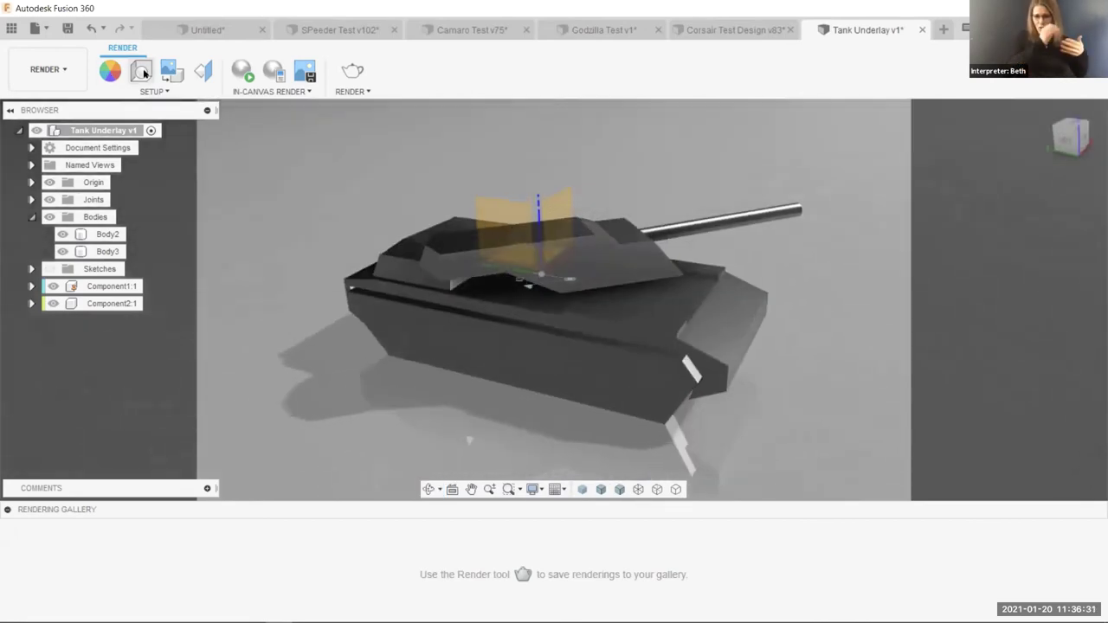
# Apply the Dry lake bed environment from the Scene Settings library and view the tank at eye level
pyautogui.click(142, 71)
pyautogui.click(994, 199)
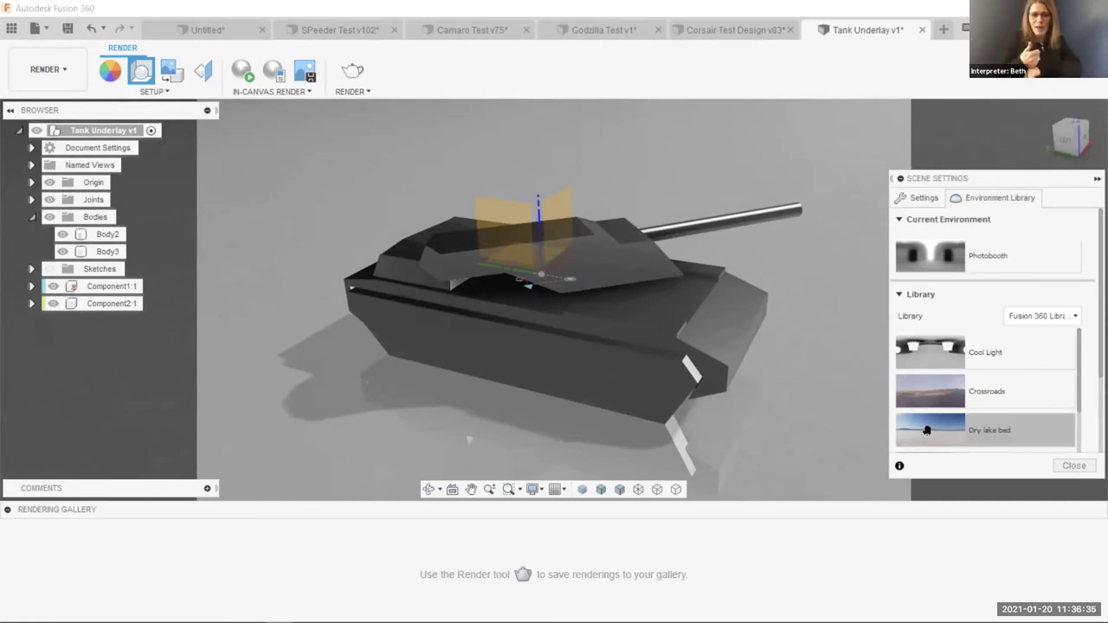
pyautogui.moveTo(926, 429); pyautogui.dragTo(798, 403)
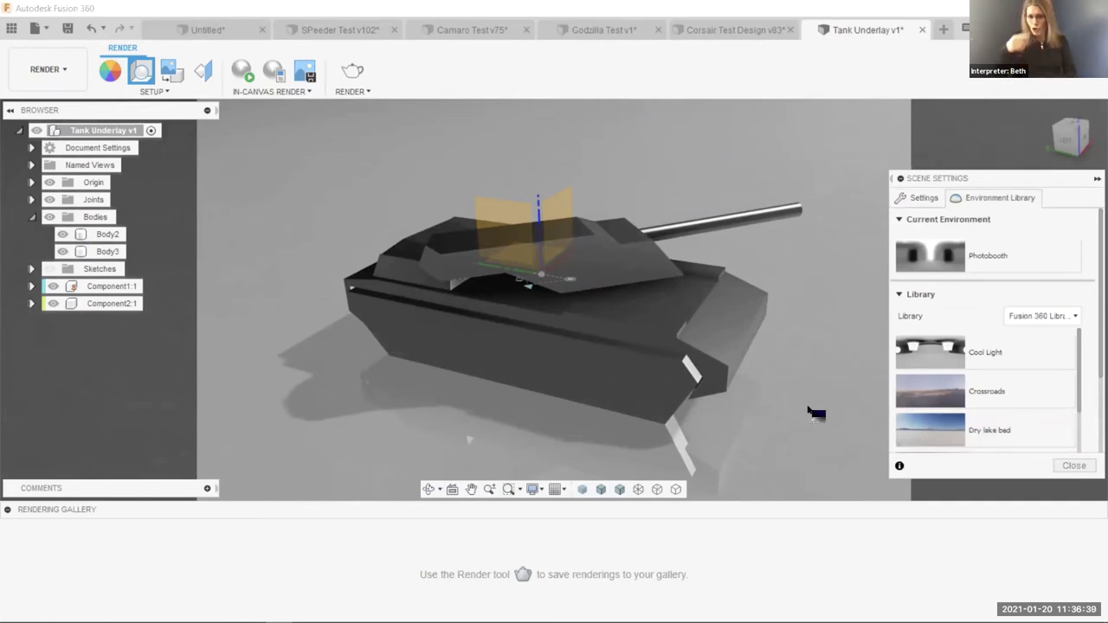
pyautogui.moveTo(474, 119); pyautogui.dragTo(476, 122)
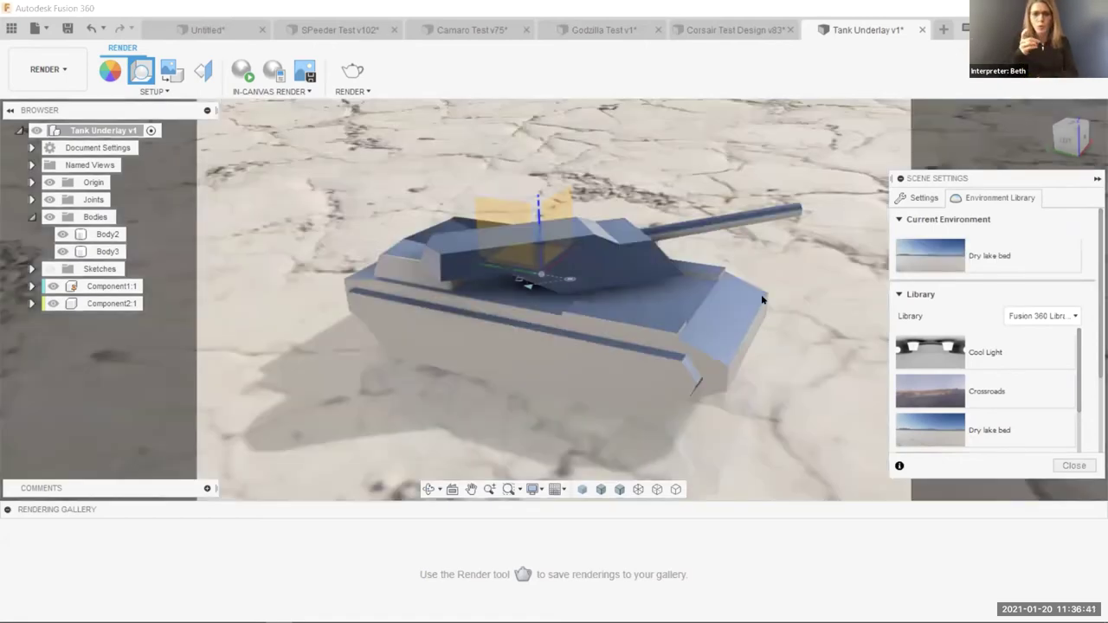
pyautogui.moveTo(366, 236); pyautogui.dragTo(221, 244)
pyautogui.press('Escape')
# Try the Crossroads environment, then settle on Field as the scene environment
pyautogui.moveTo(945, 391); pyautogui.dragTo(848, 388)
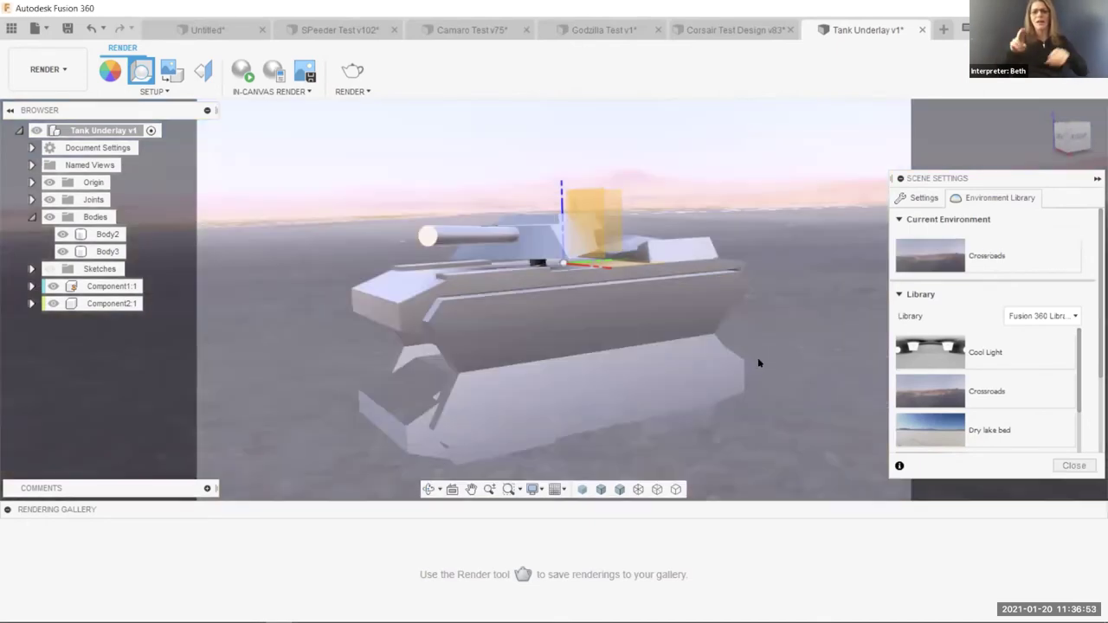
pyautogui.scroll(-3, 1076, 387)
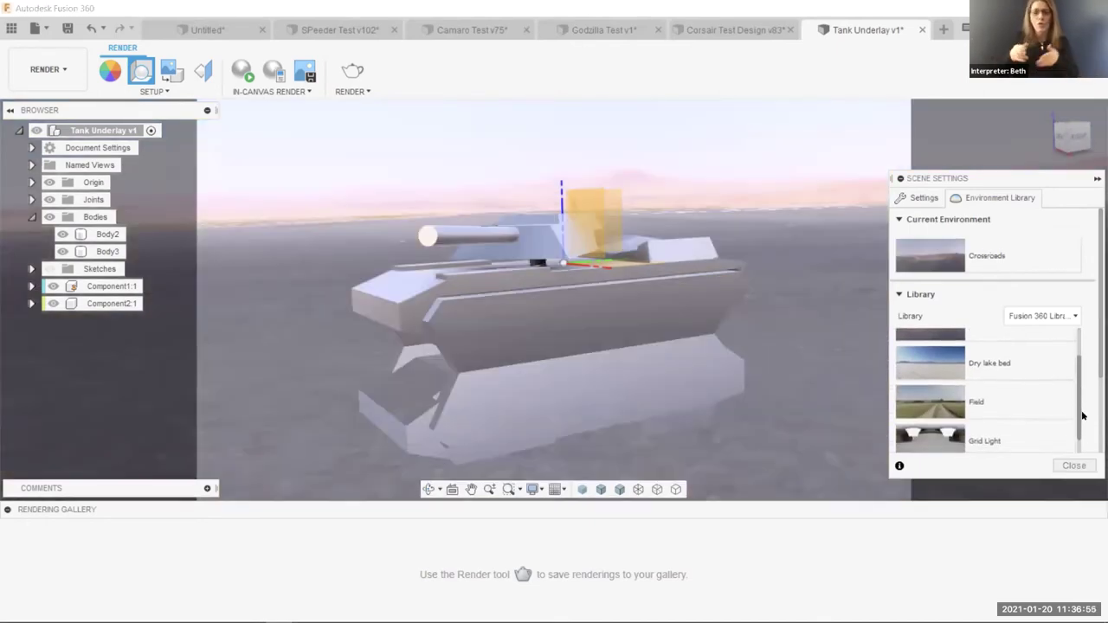
pyautogui.moveTo(947, 390); pyautogui.dragTo(753, 379)
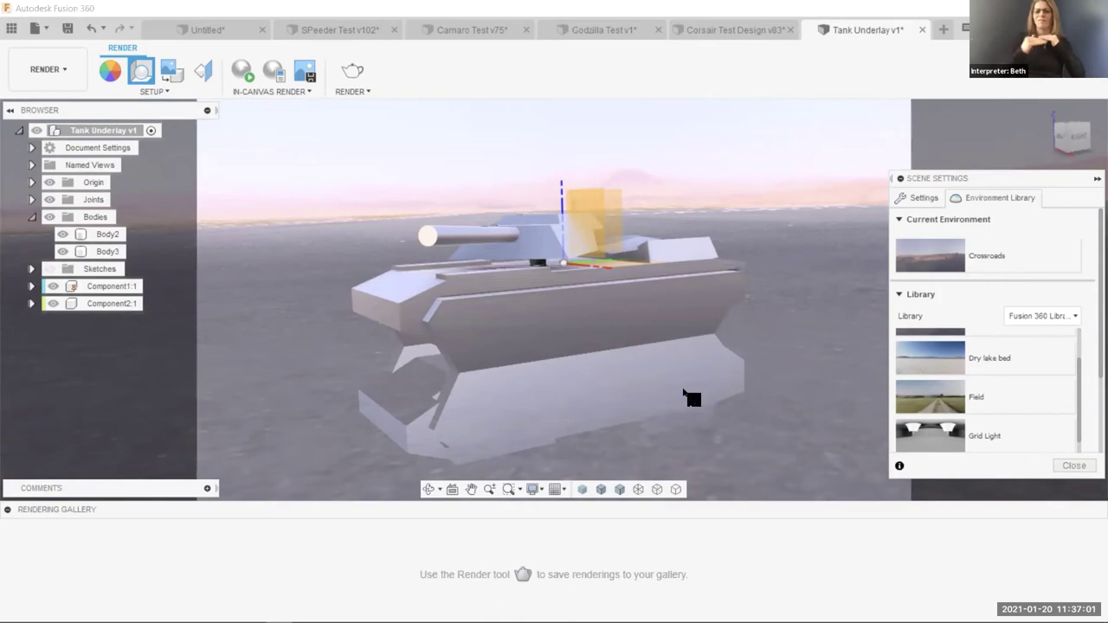
pyautogui.moveTo(690, 398); pyautogui.dragTo(683, 389)
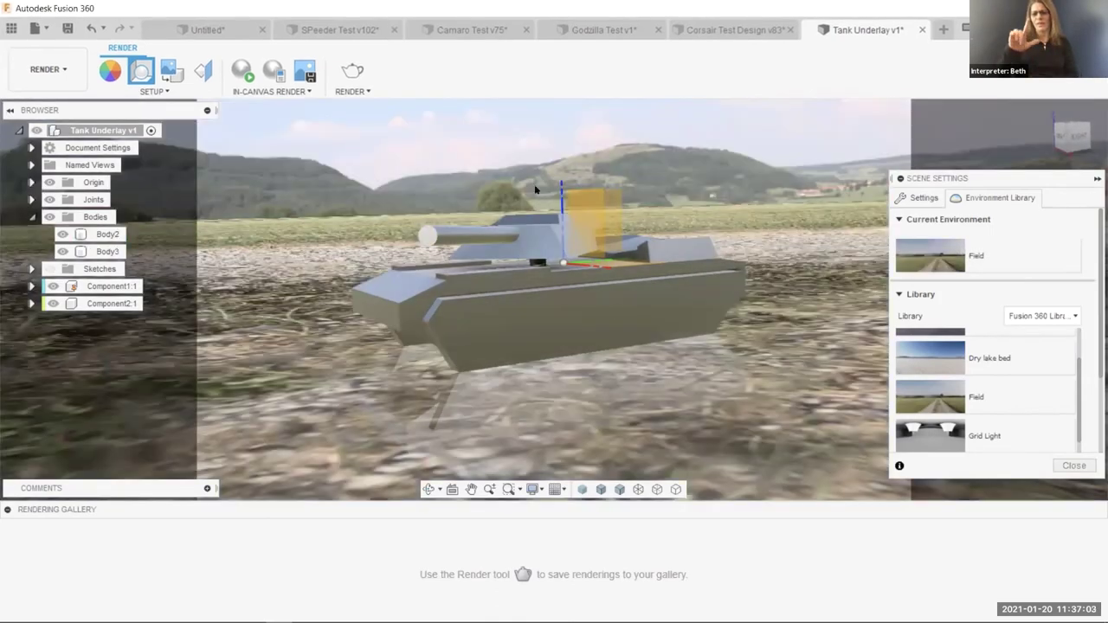
pyautogui.moveTo(591, 231); pyautogui.dragTo(563, 254)
pyautogui.scroll(-10, 564, 253)
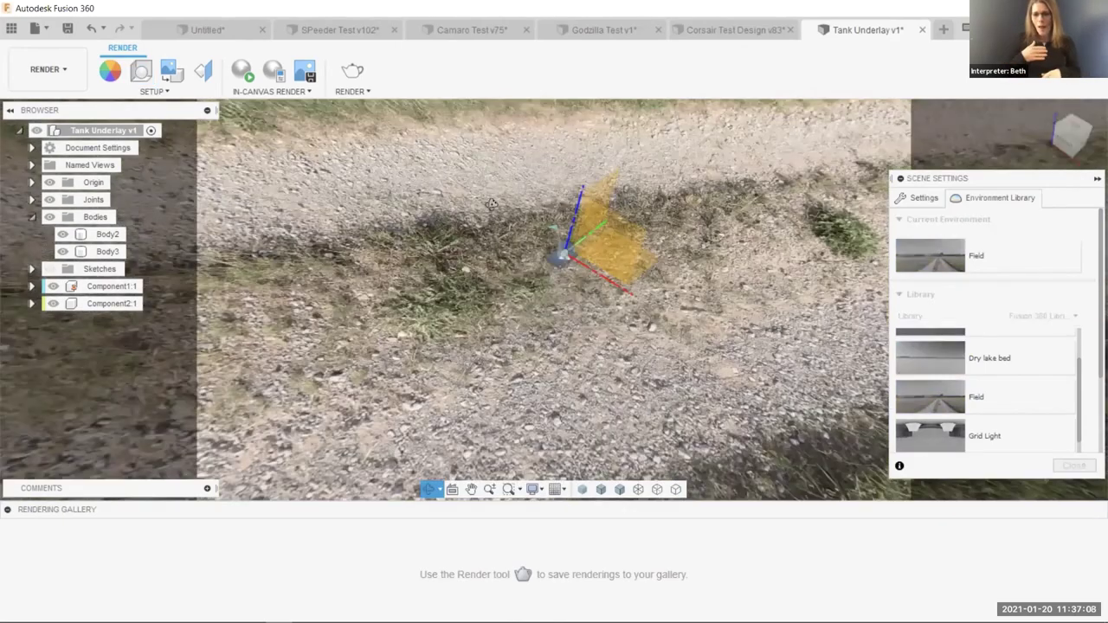
pyautogui.moveTo(491, 203); pyautogui.dragTo(537, 223)
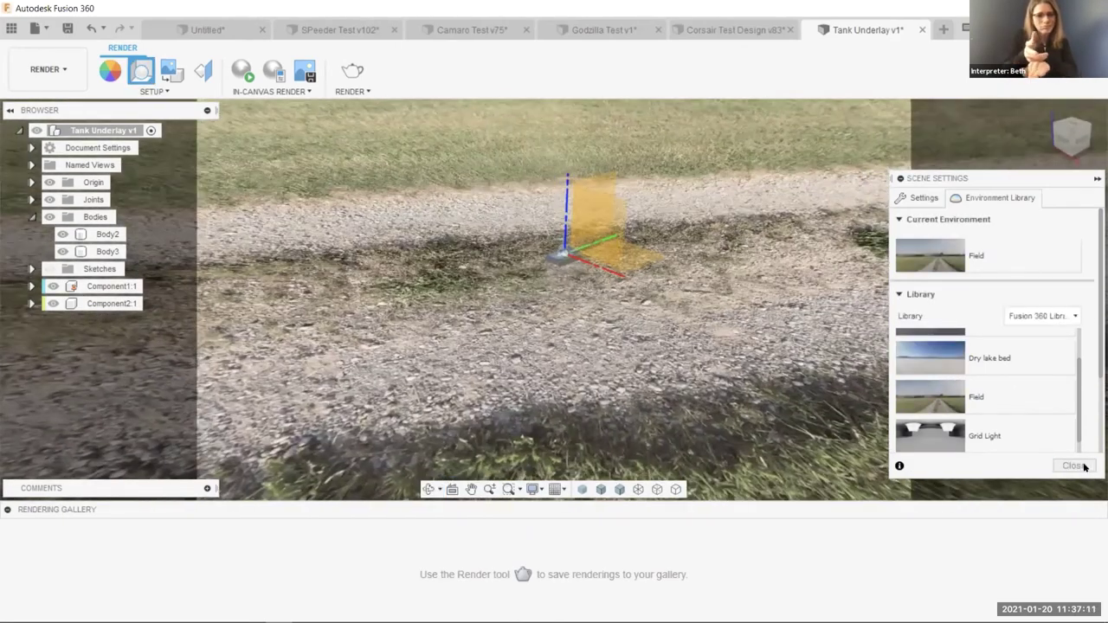
# Shrink the environment's Ground Scale to about 0.0988
pyautogui.click(919, 198)
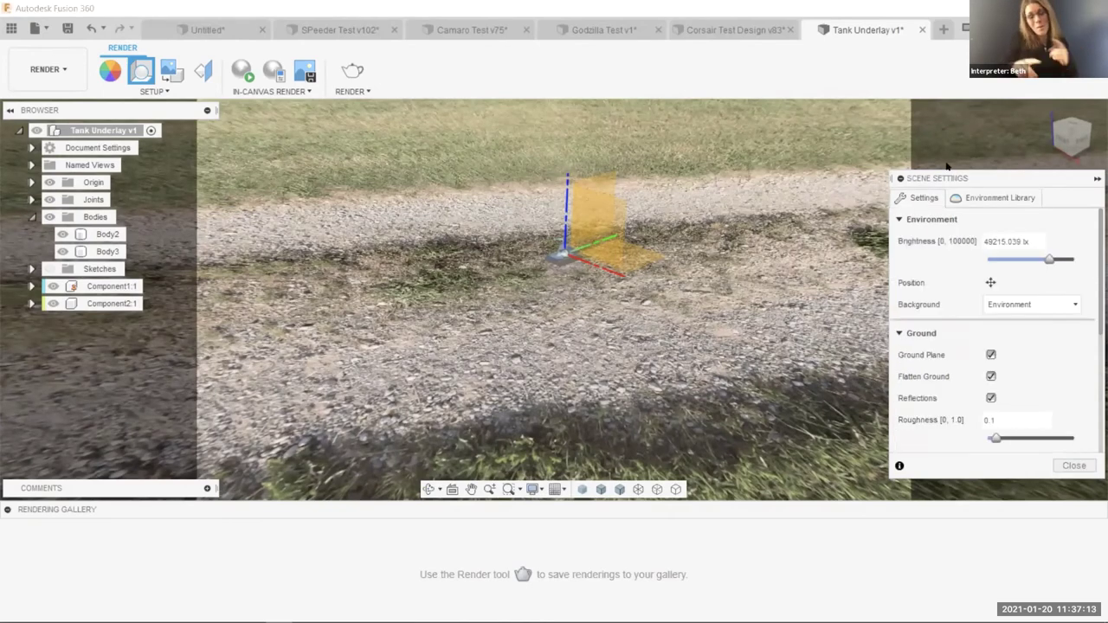
pyautogui.click(969, 238)
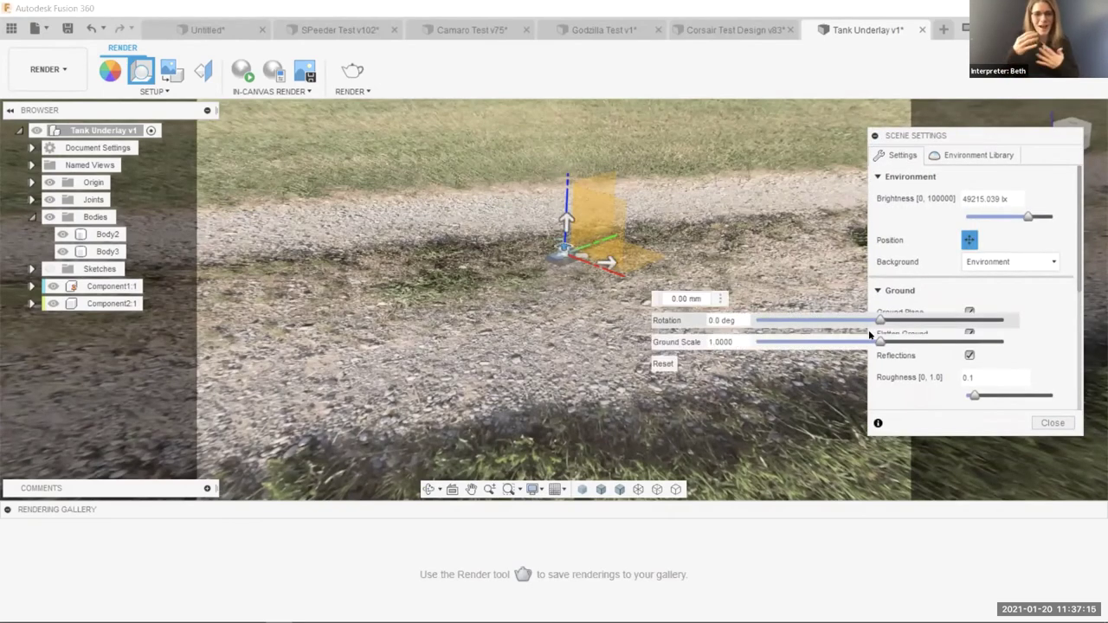
pyautogui.moveTo(863, 341); pyautogui.dragTo(767, 342)
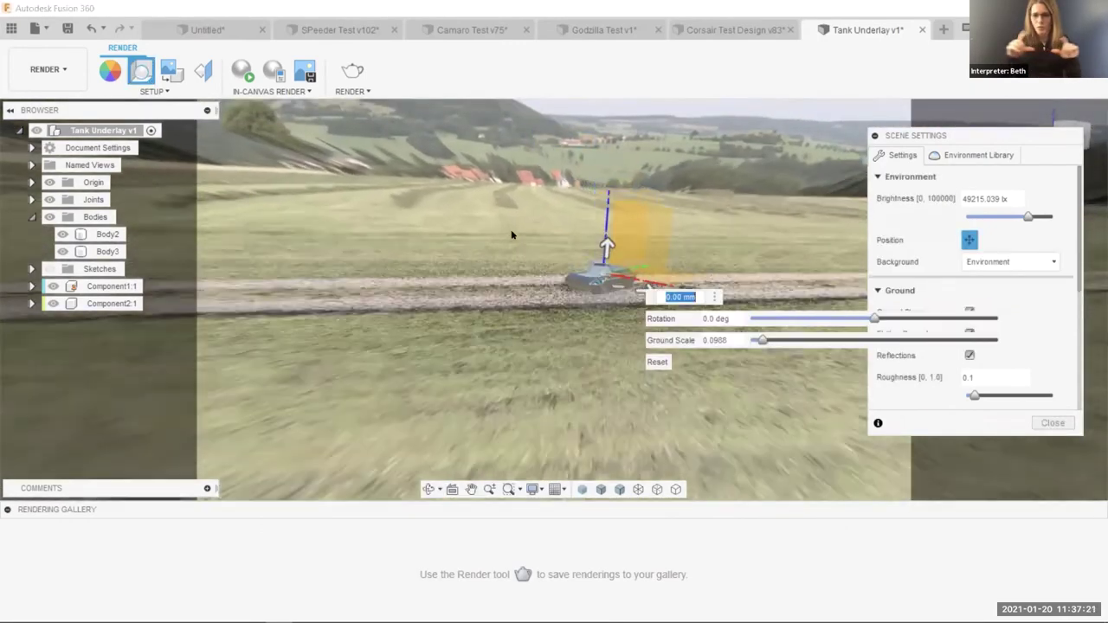
pyautogui.moveTo(448, 198); pyautogui.dragTo(424, 186)
pyautogui.press('Escape')
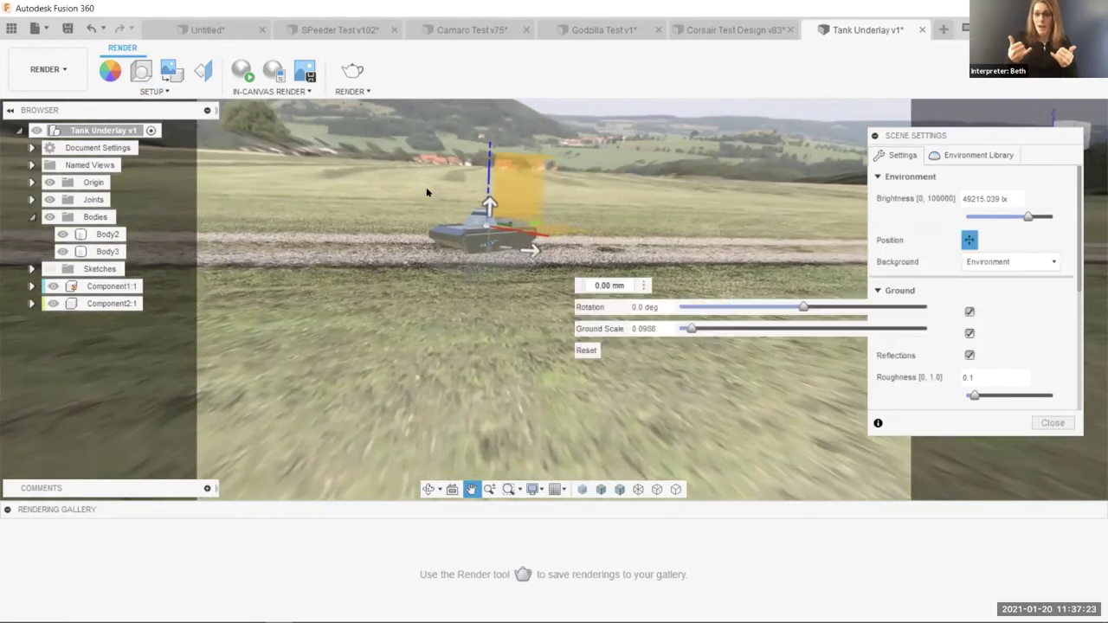
pyautogui.scroll(3, 701, 323)
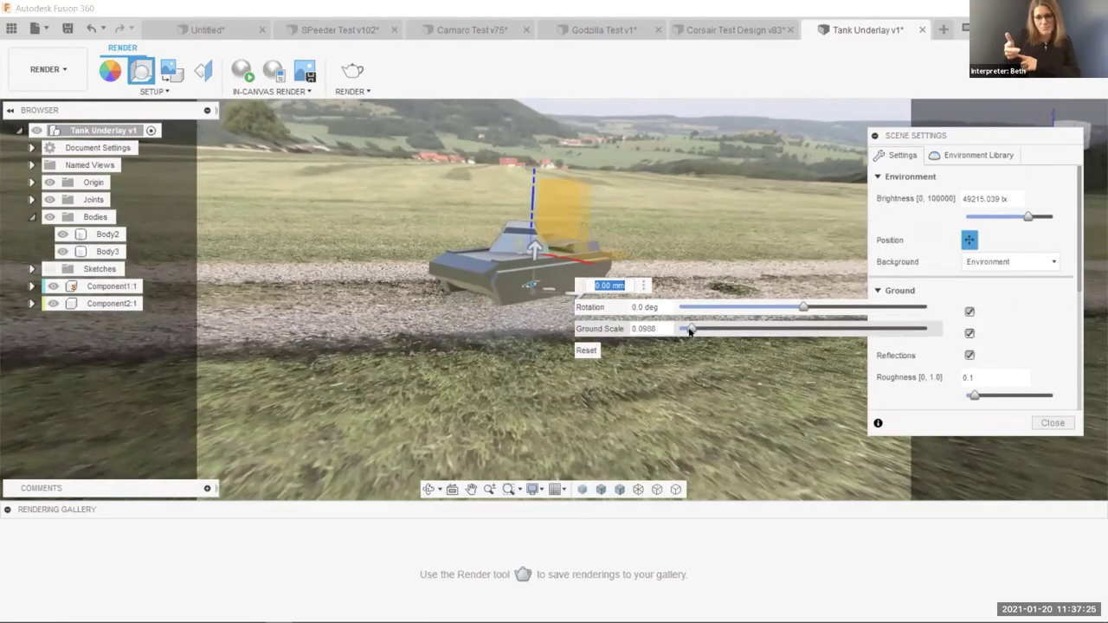
# Set Ground Scale to 0.0696 and offset the environment position so the horizon leaves view
pyautogui.moveTo(688, 331); pyautogui.dragTo(688, 334)
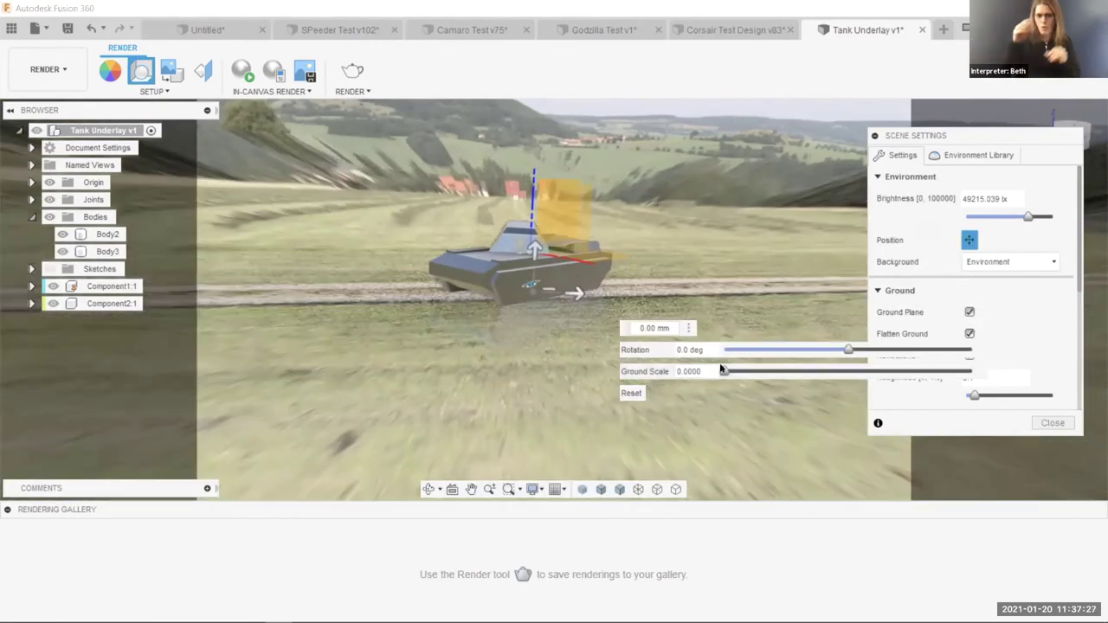
pyautogui.moveTo(723, 372); pyautogui.dragTo(732, 374)
pyautogui.moveTo(575, 293); pyautogui.dragTo(470, 241)
pyautogui.moveTo(526, 291); pyautogui.dragTo(563, 355)
pyautogui.click(520, 308)
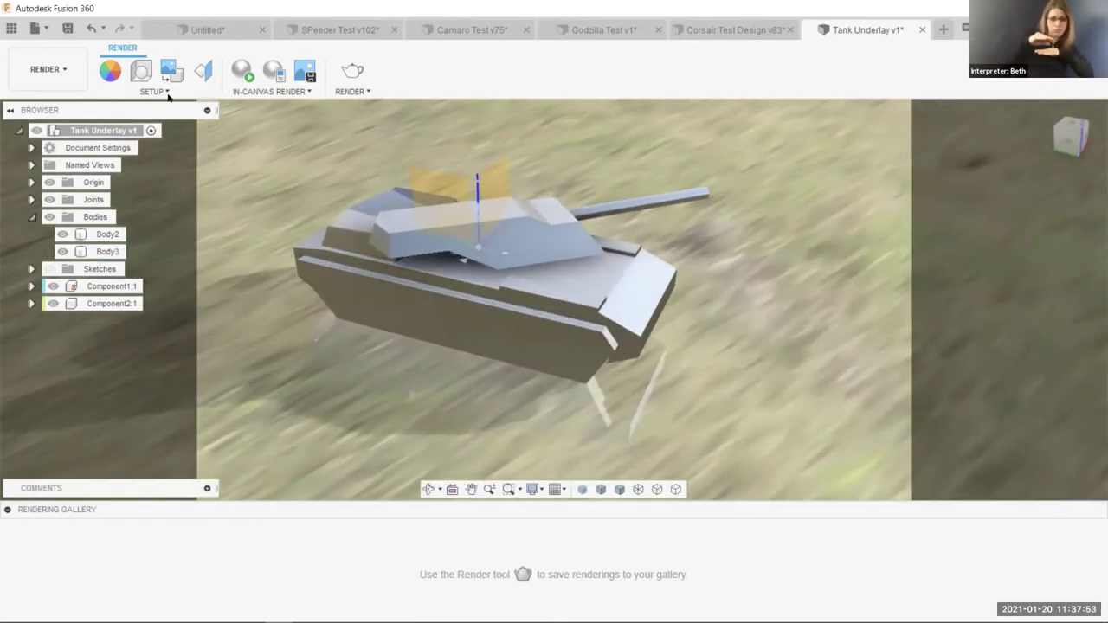
# Lower the camera focal length to about 49 mm, reframe the tank, and close Scene Settings
pyautogui.click(141, 71)
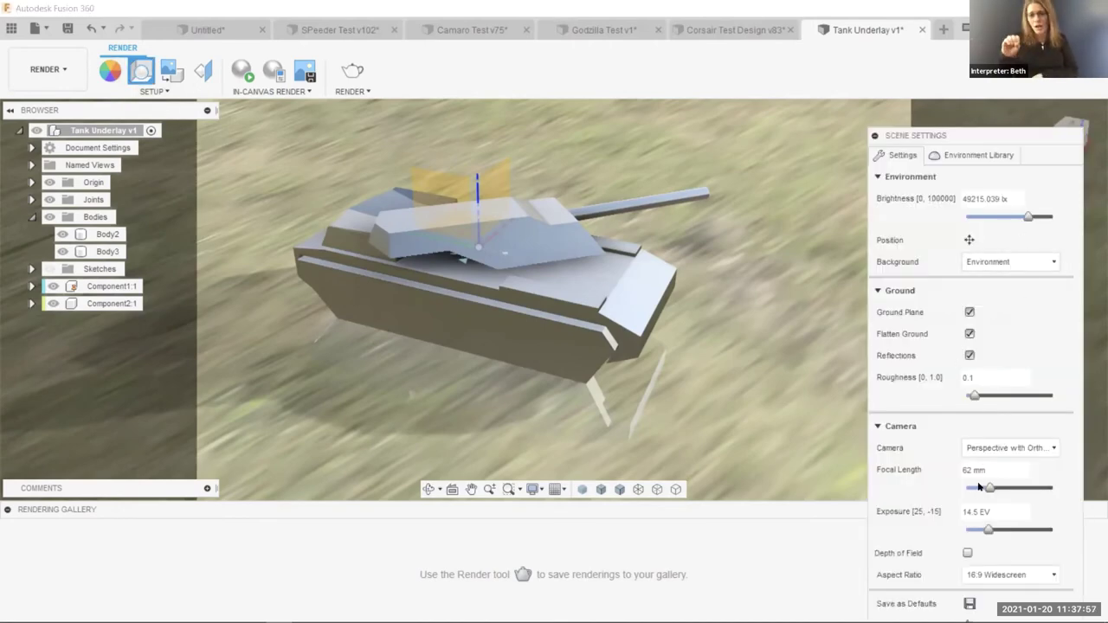
pyautogui.moveTo(984, 488); pyautogui.dragTo(982, 487)
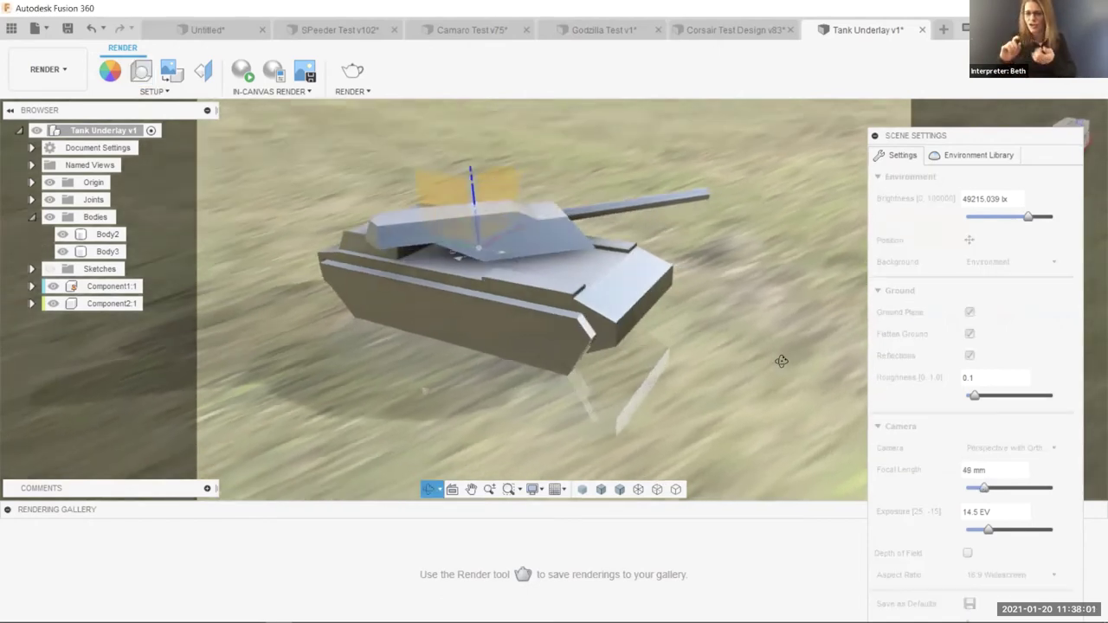
pyautogui.moveTo(600, 337); pyautogui.dragTo(588, 324)
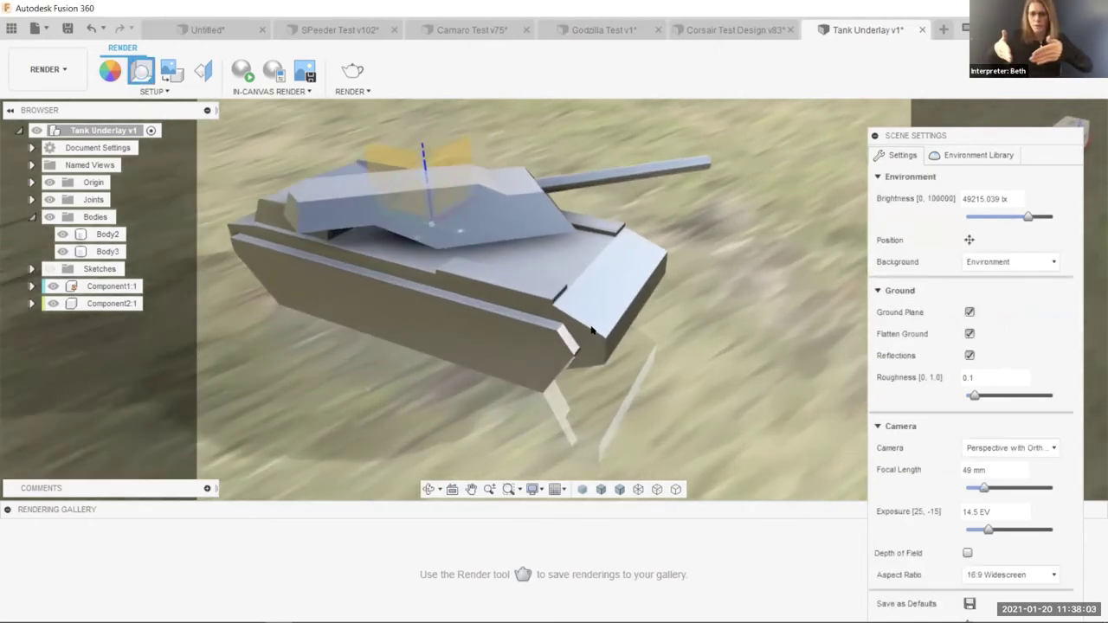
pyautogui.moveTo(663, 321); pyautogui.dragTo(648, 275)
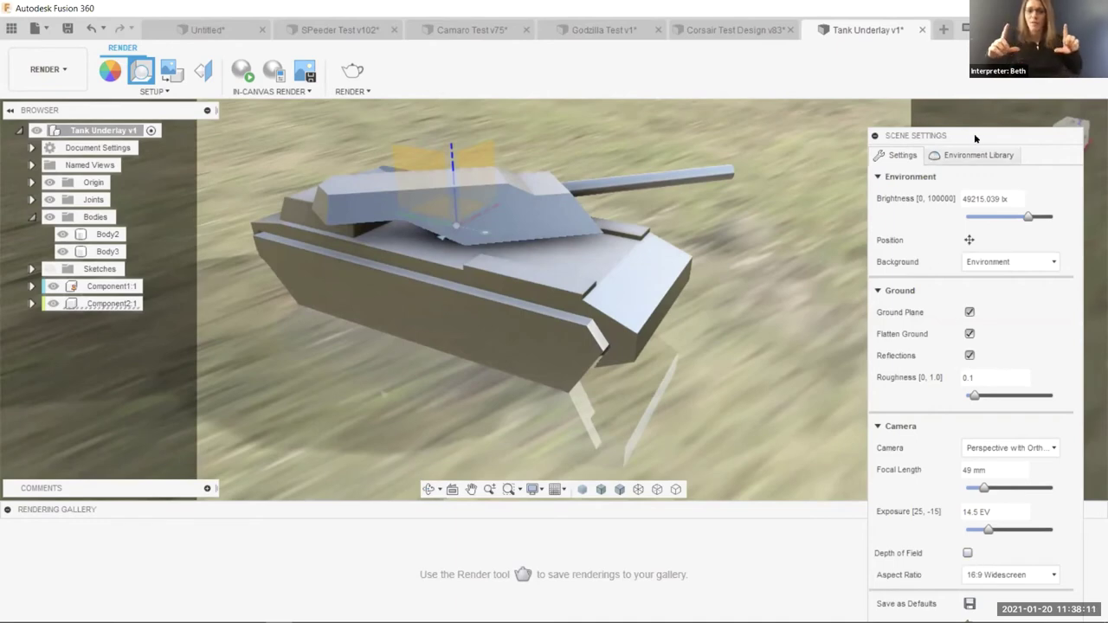
pyautogui.moveTo(975, 139); pyautogui.dragTo(908, 49)
pyautogui.click(987, 559)
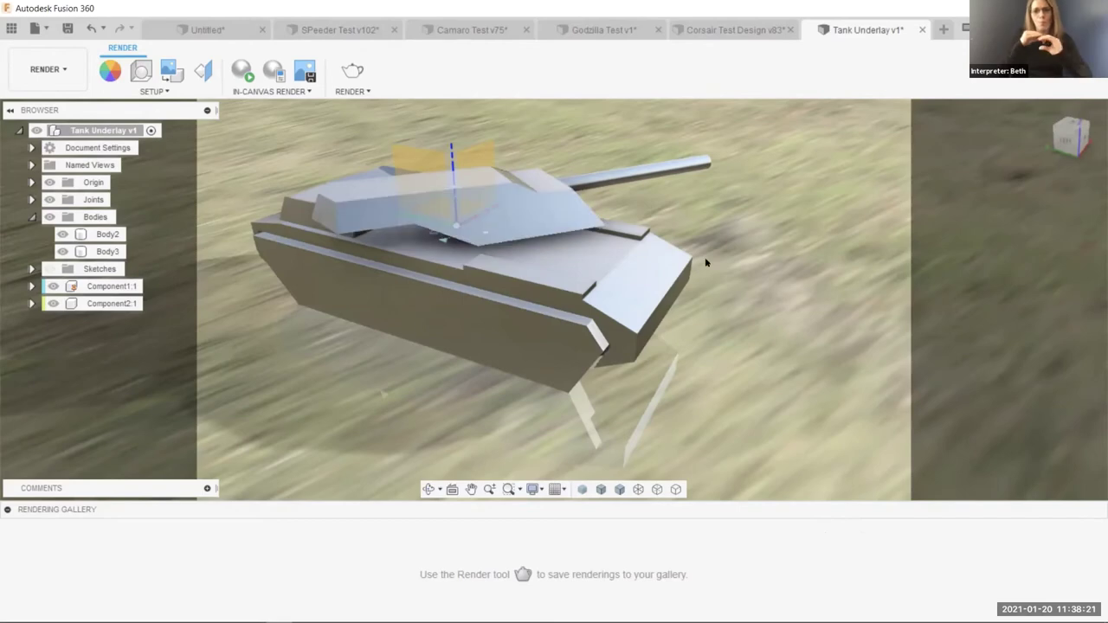
# Capture the view and save it as PNG 'Tank Underlay v1' to the cloud project and computer
pyautogui.click(350, 90)
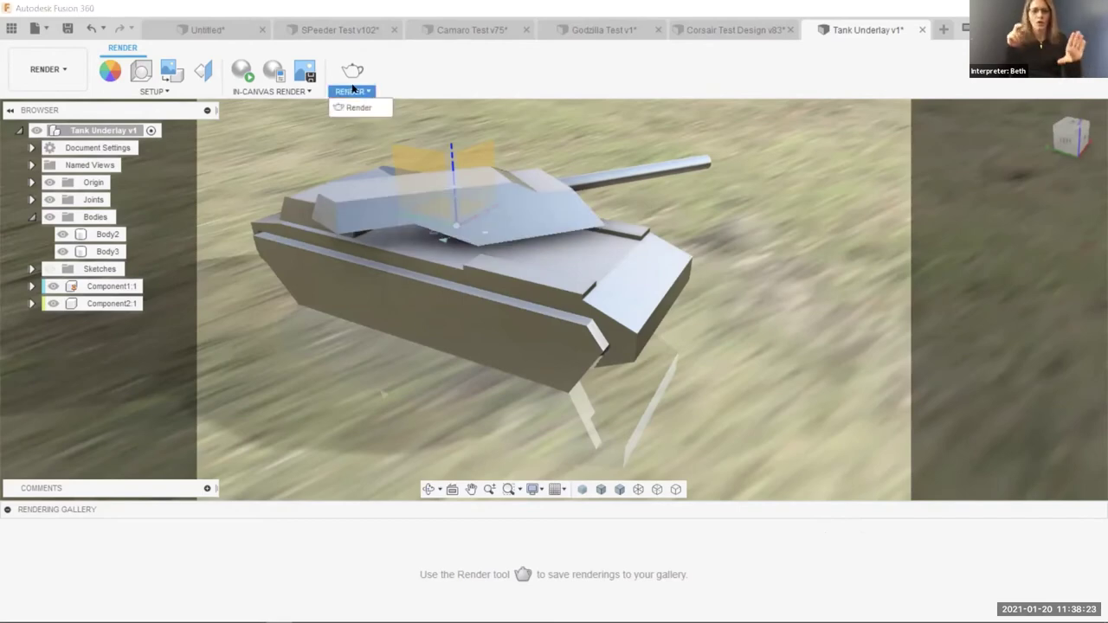
pyautogui.click(258, 90)
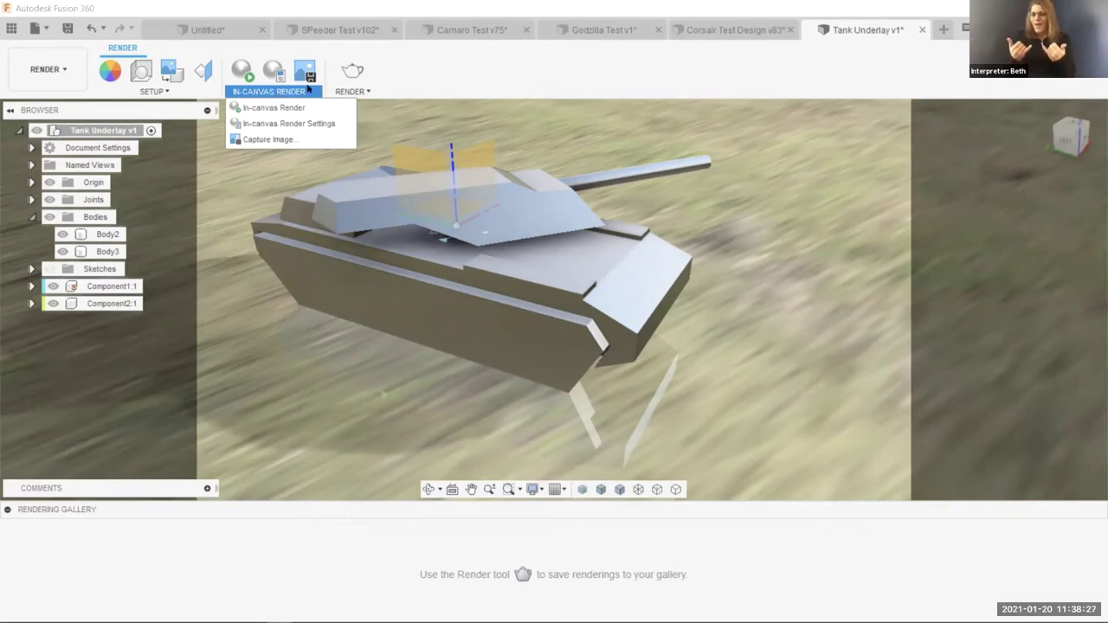
pyautogui.click(305, 73)
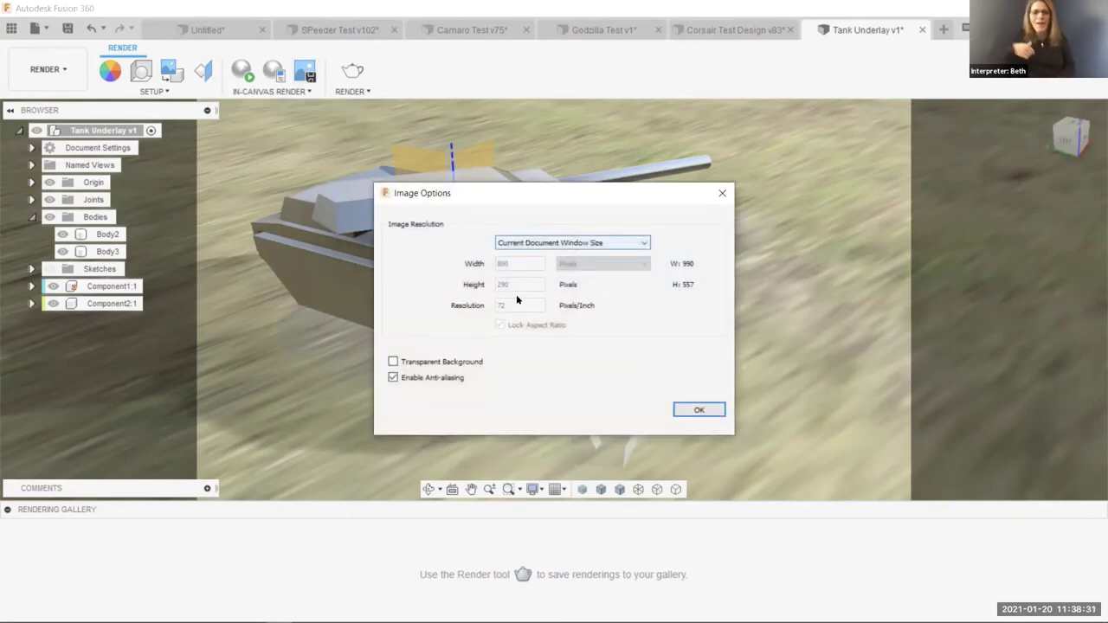
pyautogui.click(702, 410)
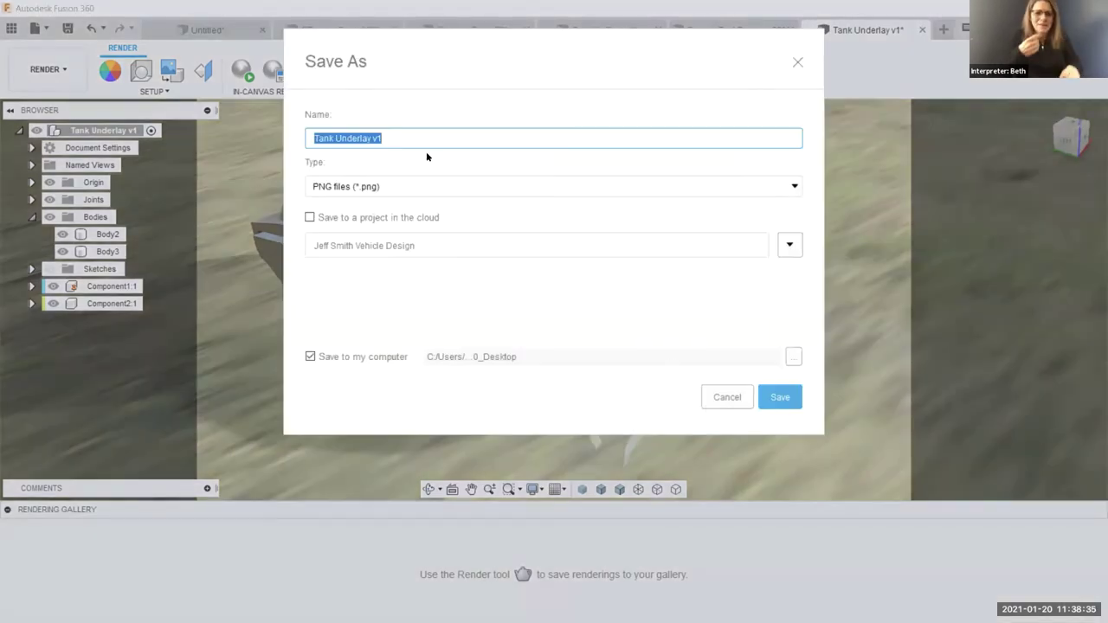
pyautogui.click(308, 218)
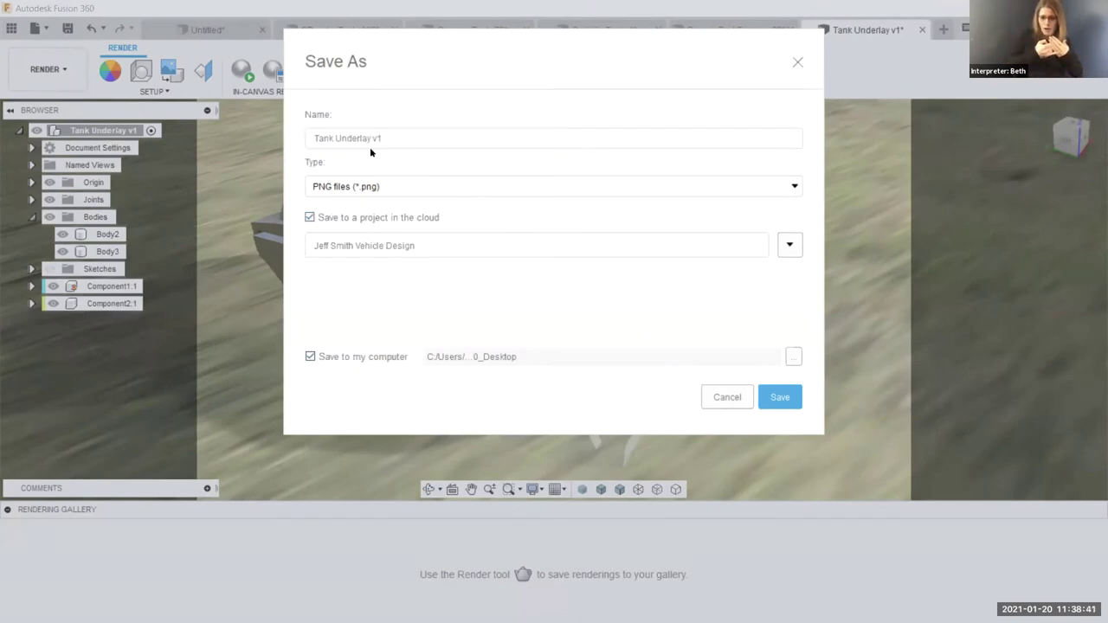
pyautogui.click(779, 398)
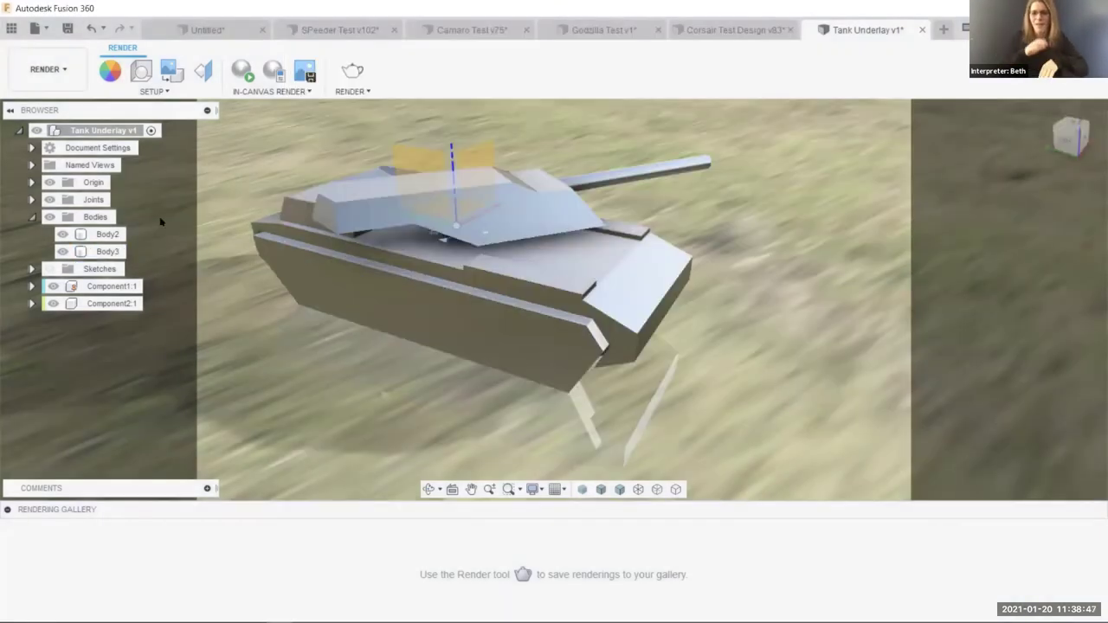
# Refresh the Data Panel's design list so Tank Underlay v1.png appears
pyautogui.click(11, 29)
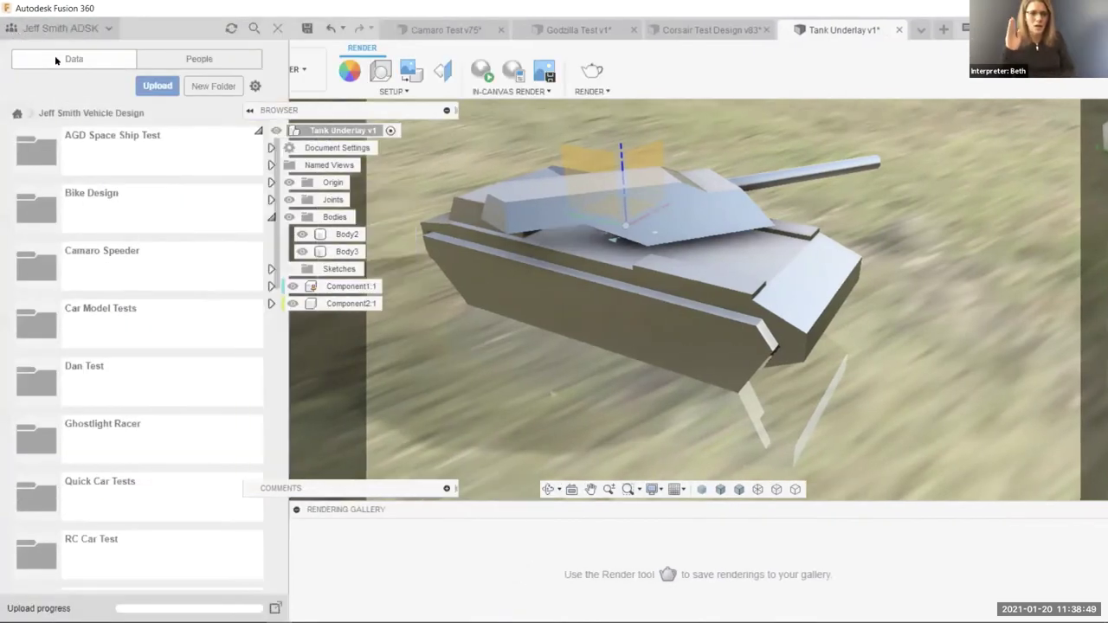
pyautogui.moveTo(272, 189)
pyautogui.mouseDown()
pyautogui.moveTo(282, 294)
pyautogui.moveTo(263, 516)
pyautogui.mouseUp()
pyautogui.scroll(3, 255, 497)
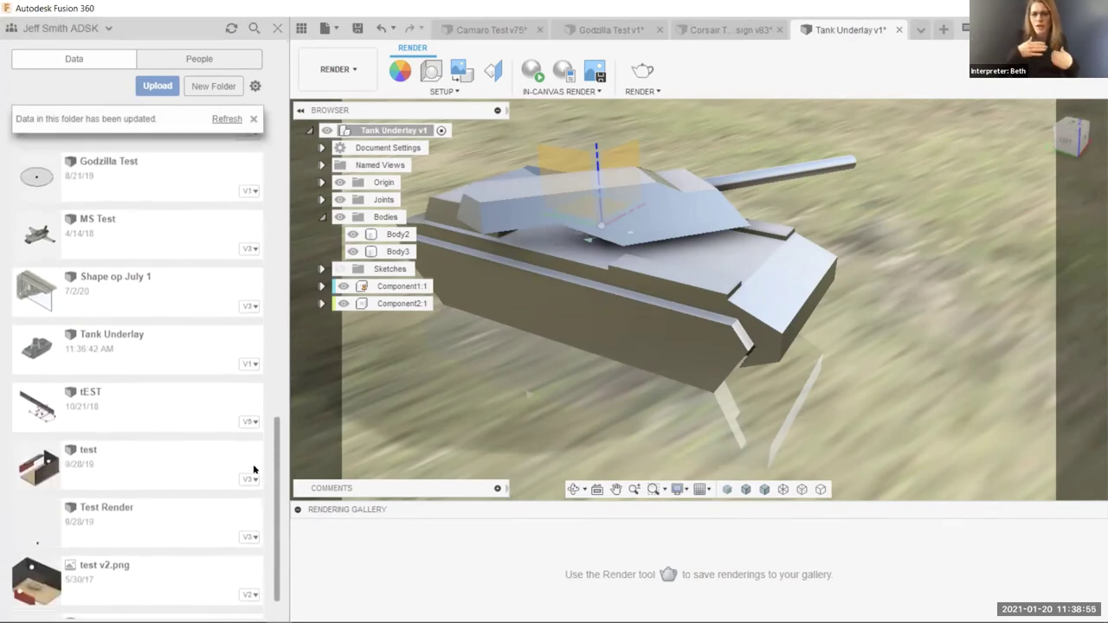
pyautogui.click(221, 118)
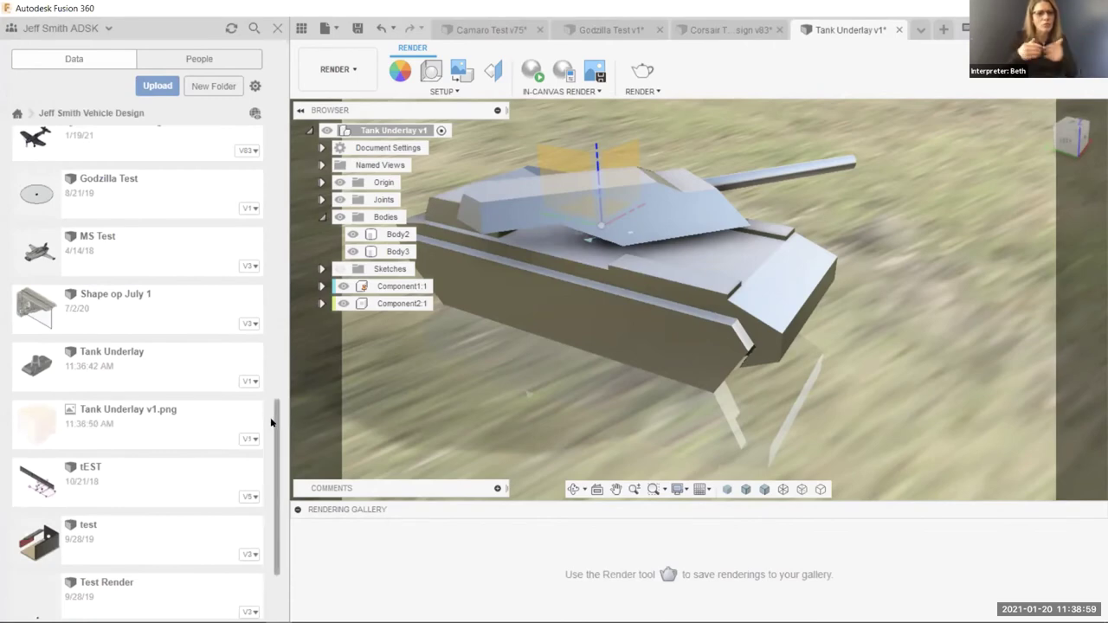
pyautogui.moveTo(271, 421); pyautogui.dragTo(285, 457)
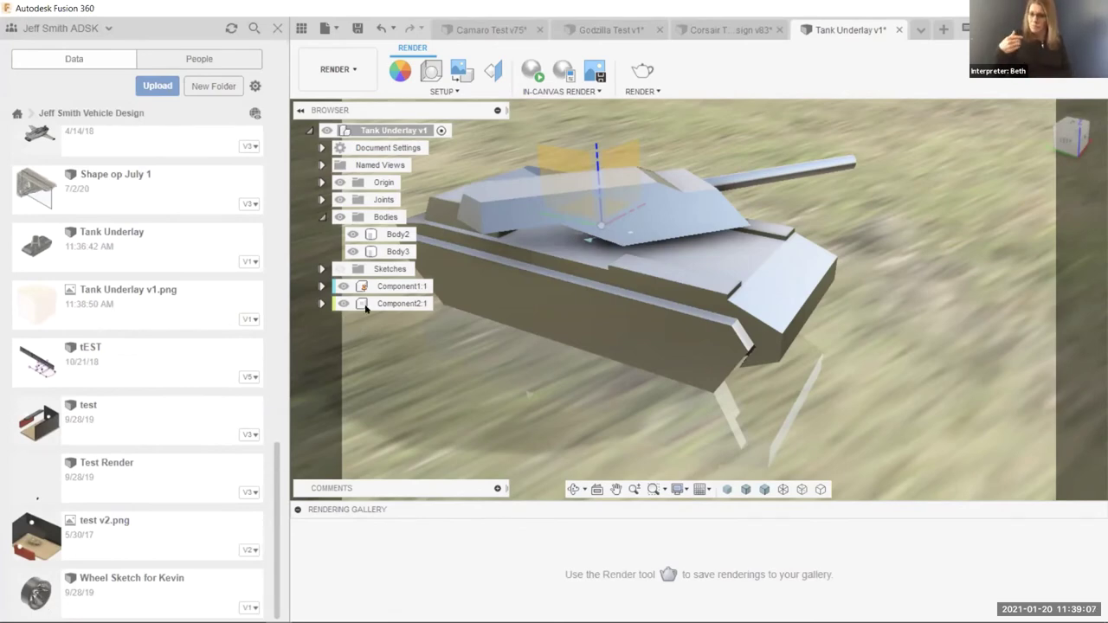
# Select the top face of the tank turret
pyautogui.click(567, 217)
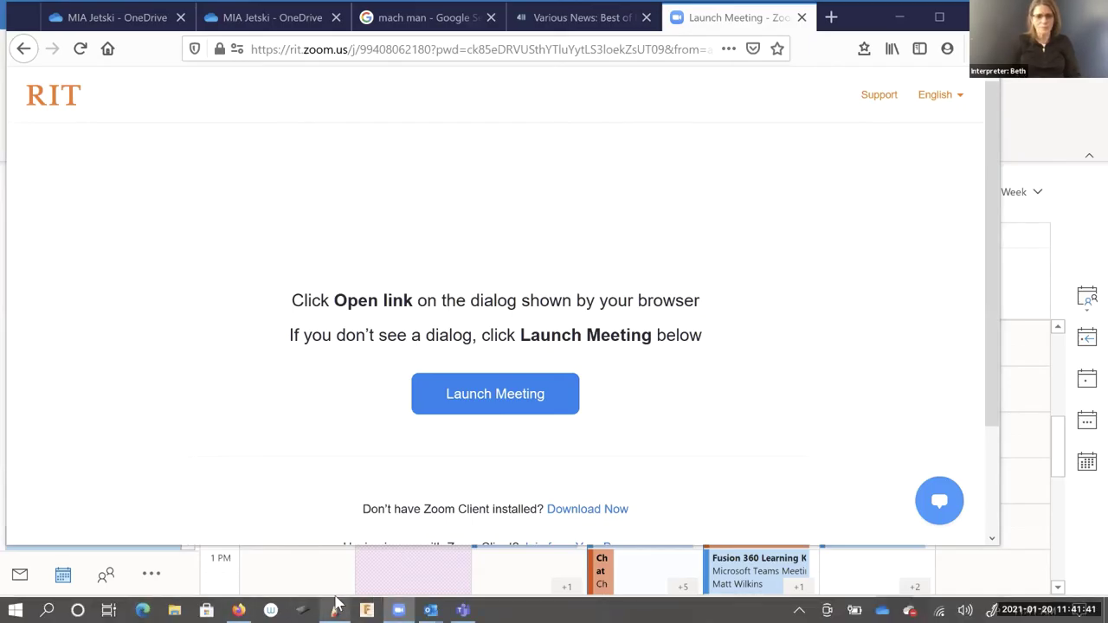
# Cancel SketchBook's Open dialog and reset the blank untitled canvas view to 100%
pyautogui.click(338, 598)
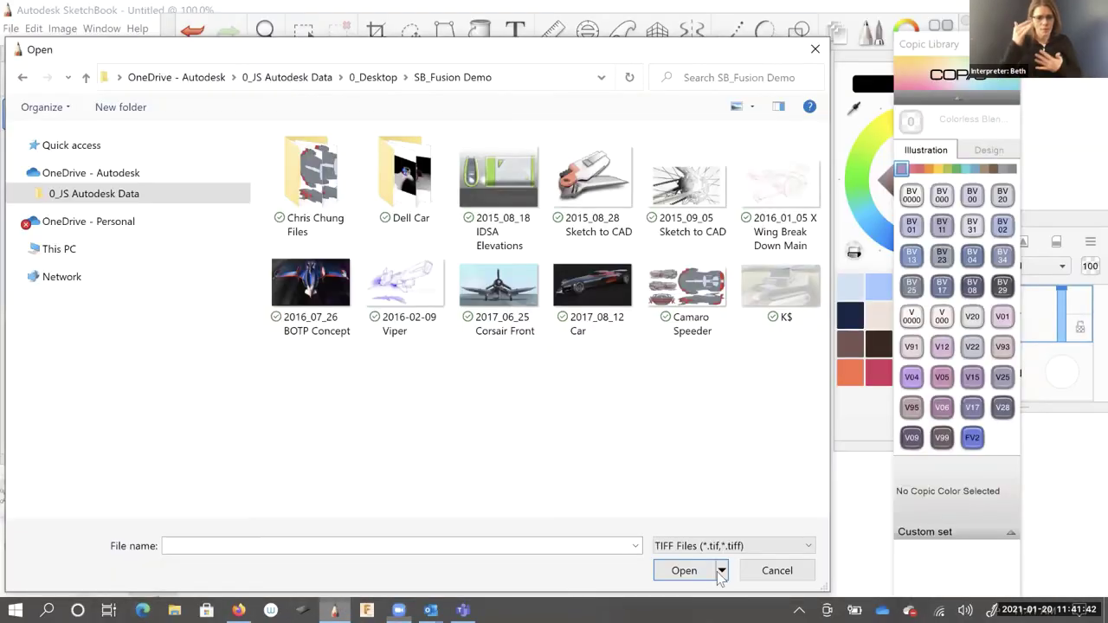
pyautogui.click(770, 577)
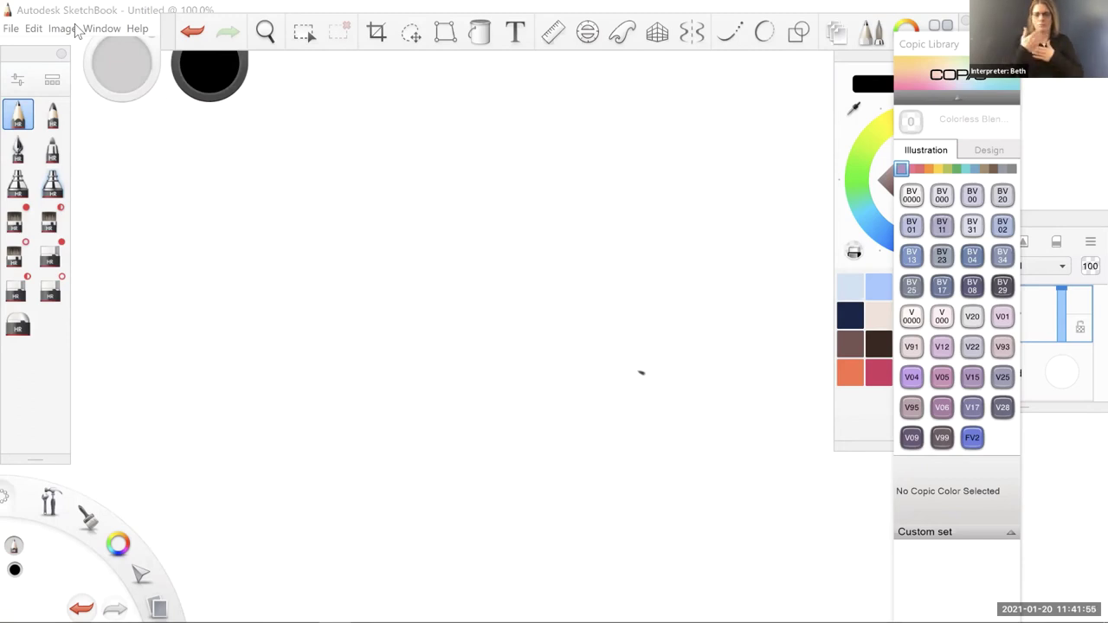
pyautogui.press('super')
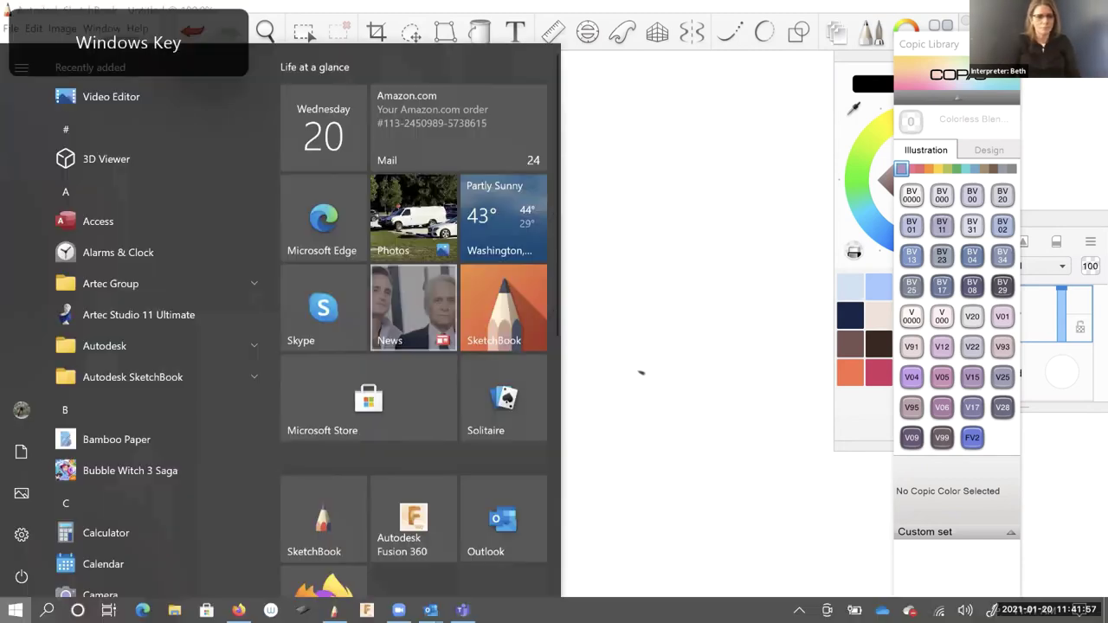
pyautogui.press('super')
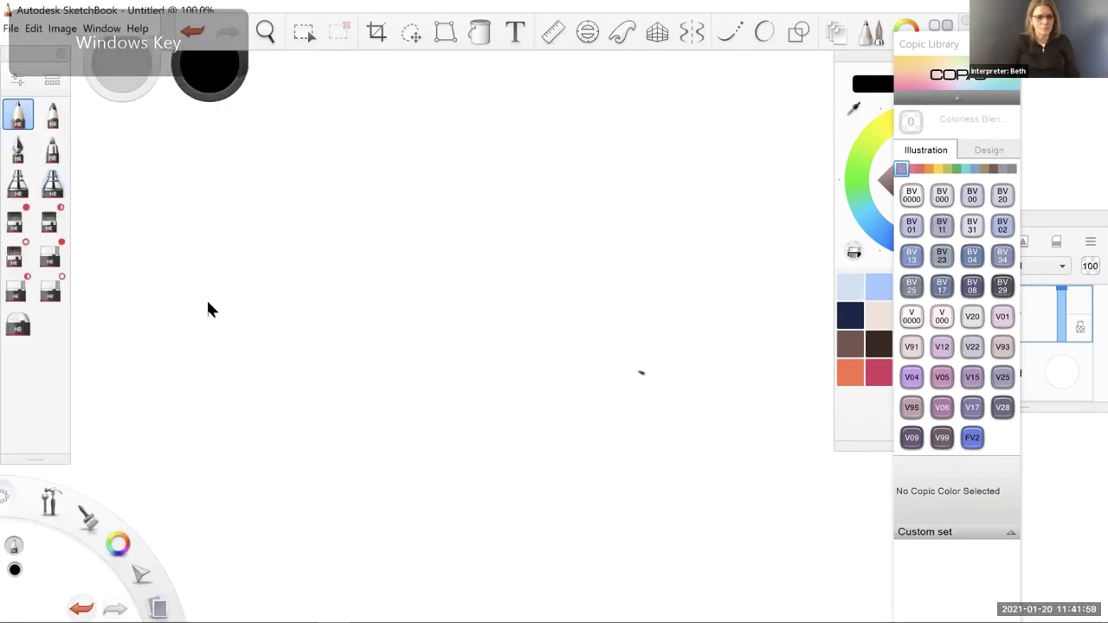
pyautogui.press('space')
pyautogui.moveTo(264, 300); pyautogui.dragTo(313, 291)
pyautogui.press('space')
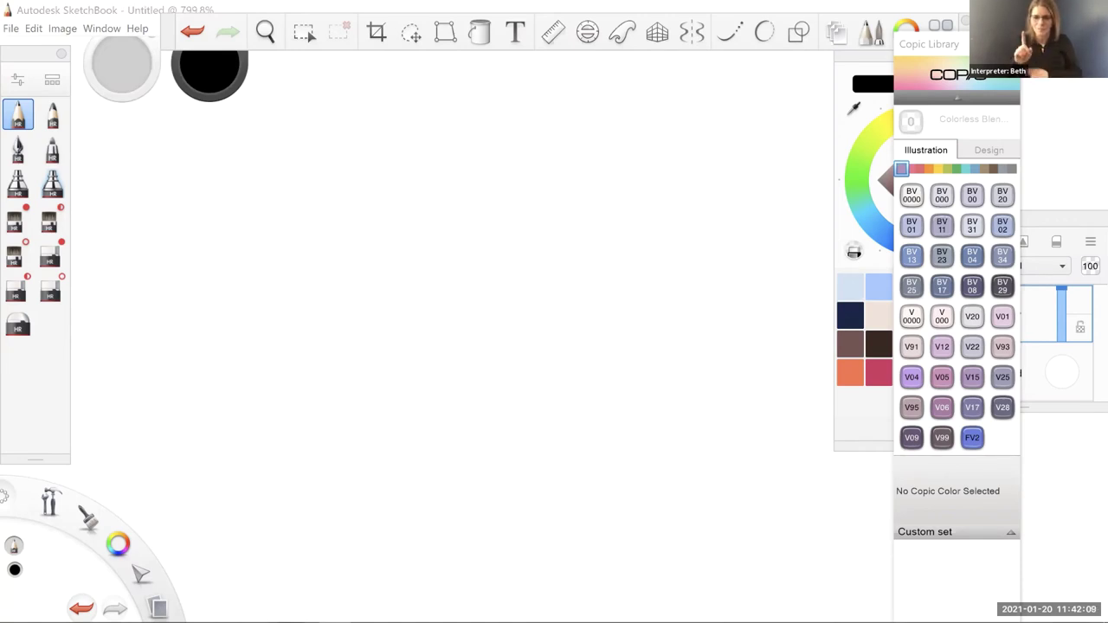
pyautogui.hotkey('ctrl', 'alt', '0')
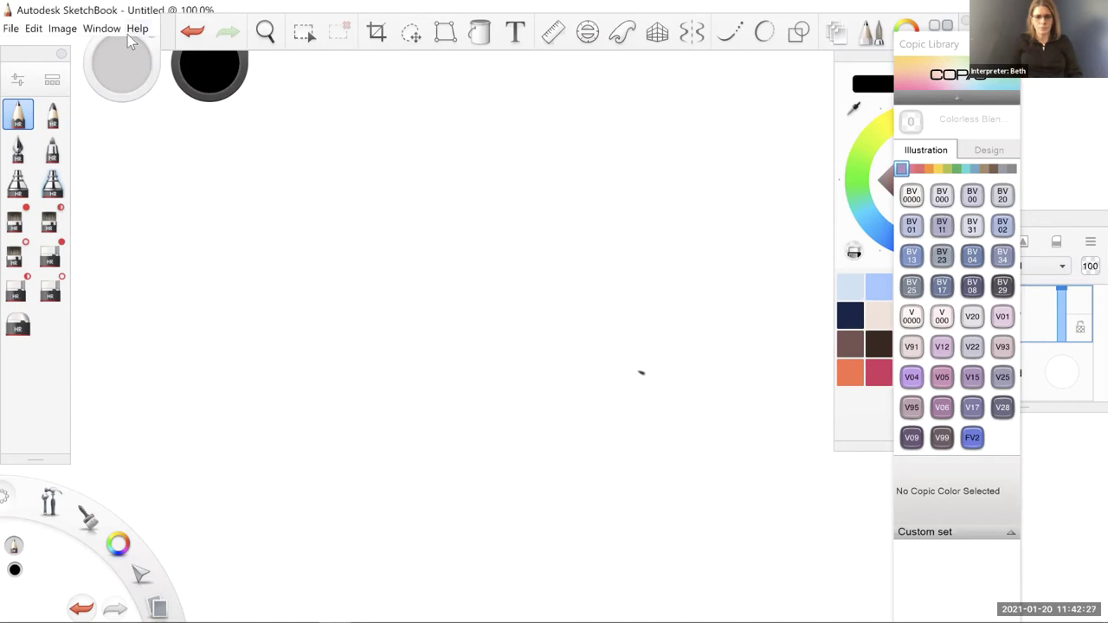
# Fit the whole canvas in view and hide the Copic Library and Color Editor
pyautogui.click(265, 31)
pyautogui.moveTo(517, 297); pyautogui.dragTo(522, 270)
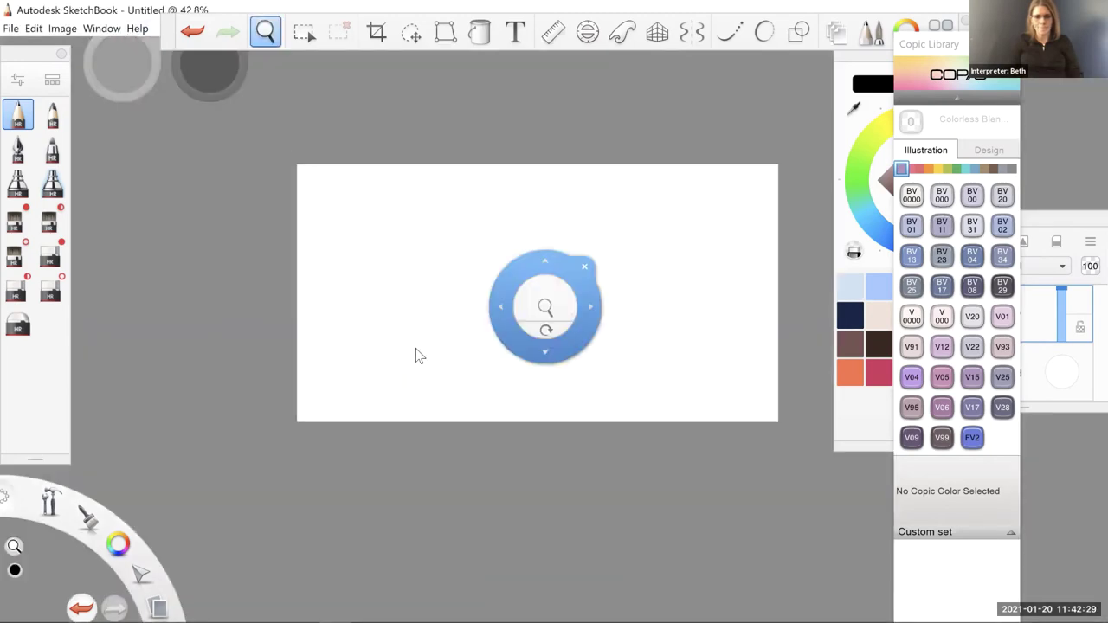
pyautogui.moveTo(470, 366); pyautogui.dragTo(561, 322)
pyautogui.click(571, 315)
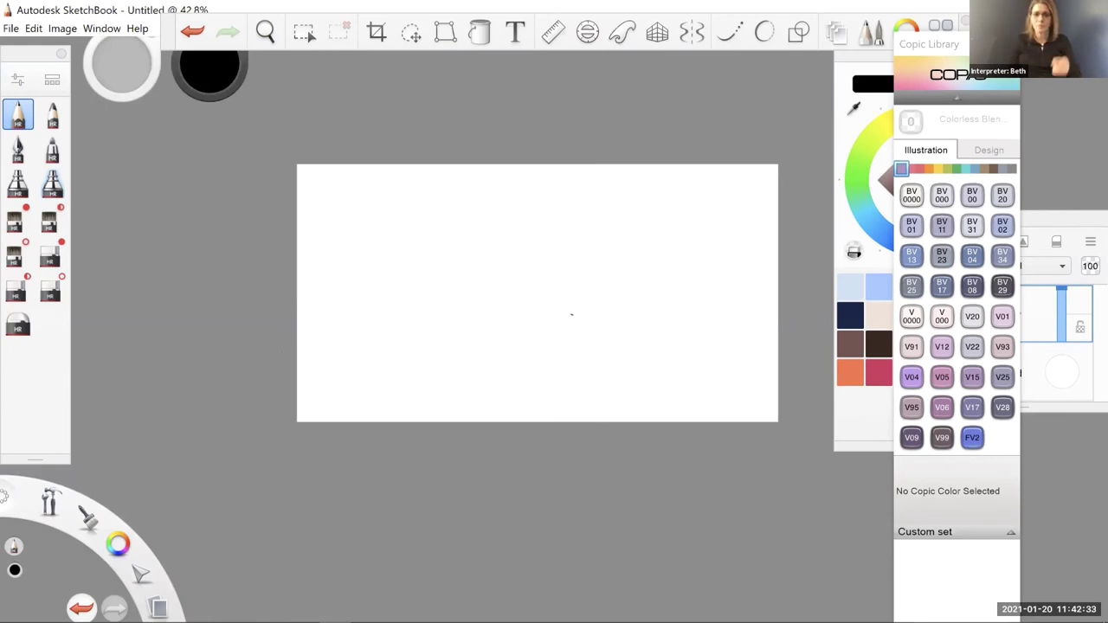
pyautogui.click(940, 31)
pyautogui.click(905, 31)
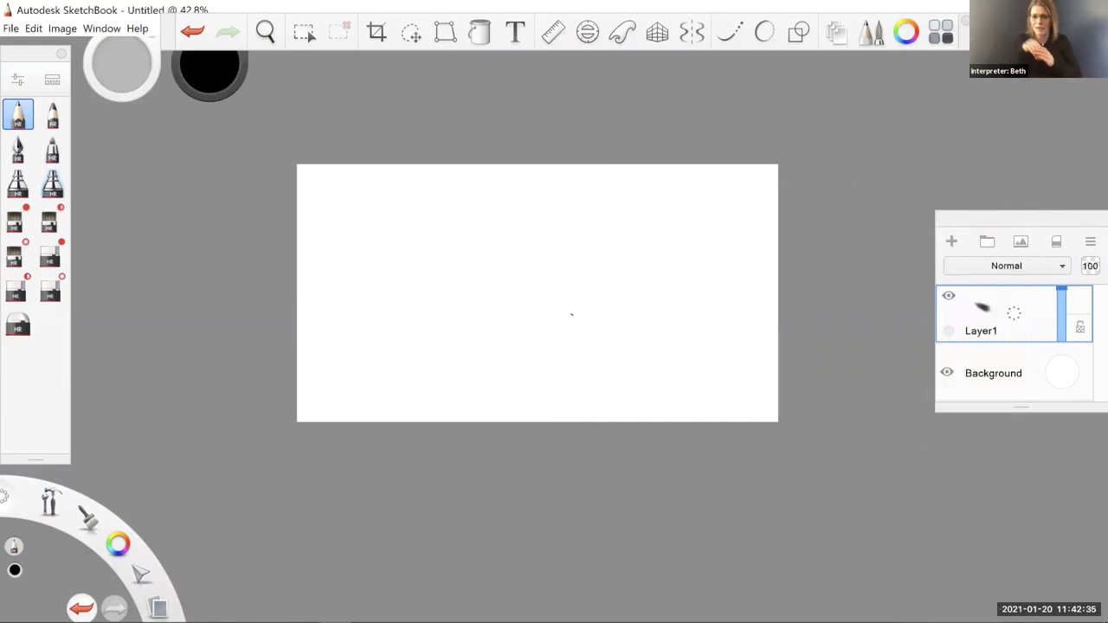
# Add the image Tank Underlay v1 from the 0_Desktop folder onto the canvas
pyautogui.click(11, 31)
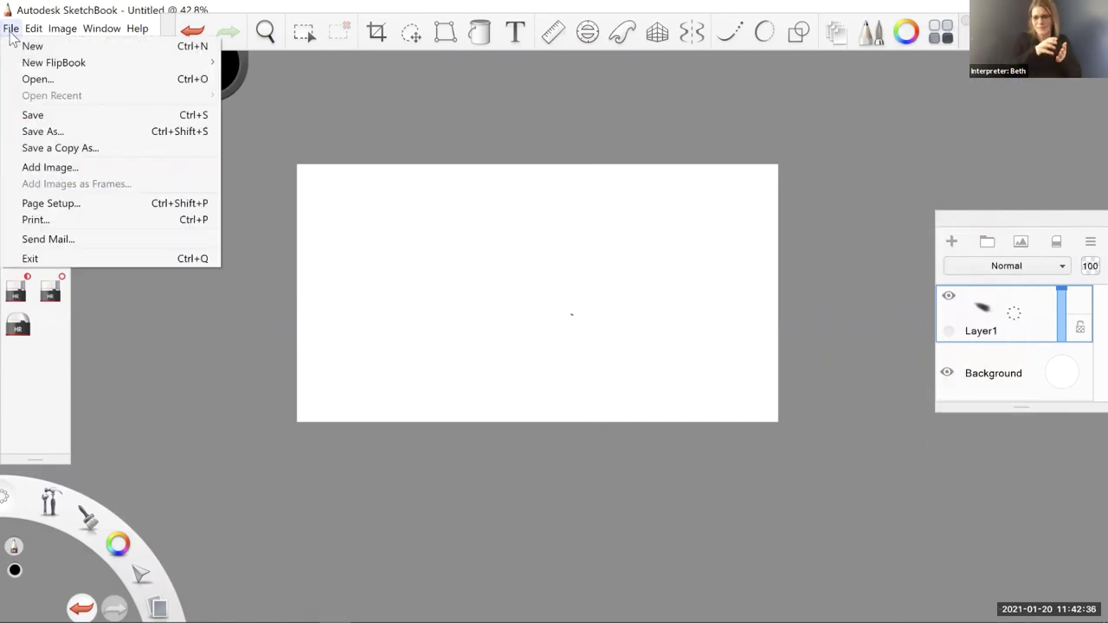
pyautogui.click(37, 170)
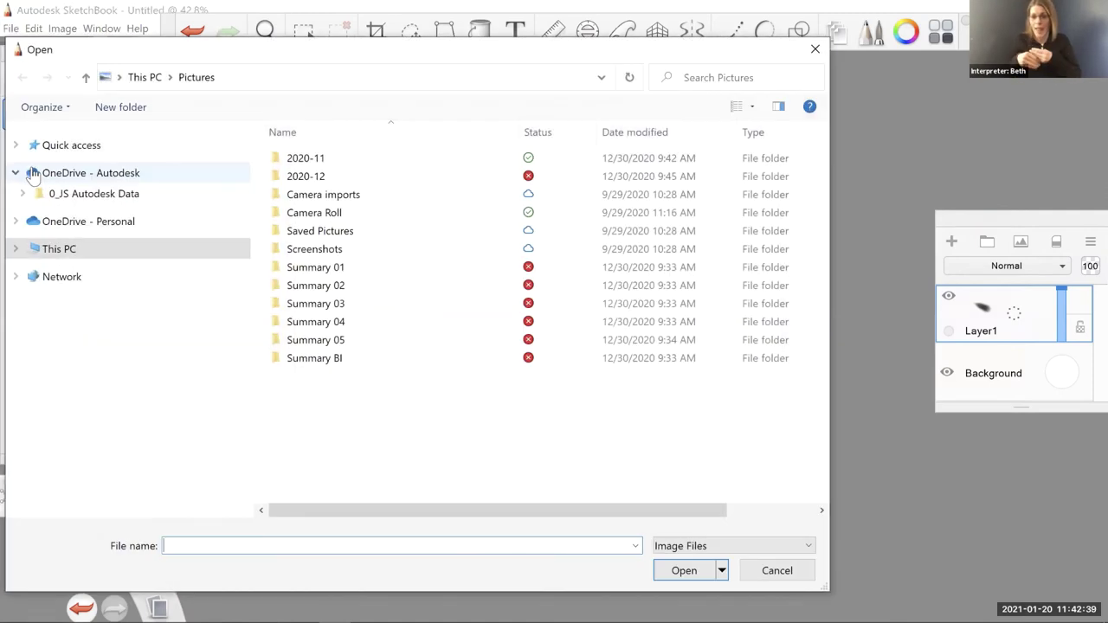
pyautogui.click(54, 197)
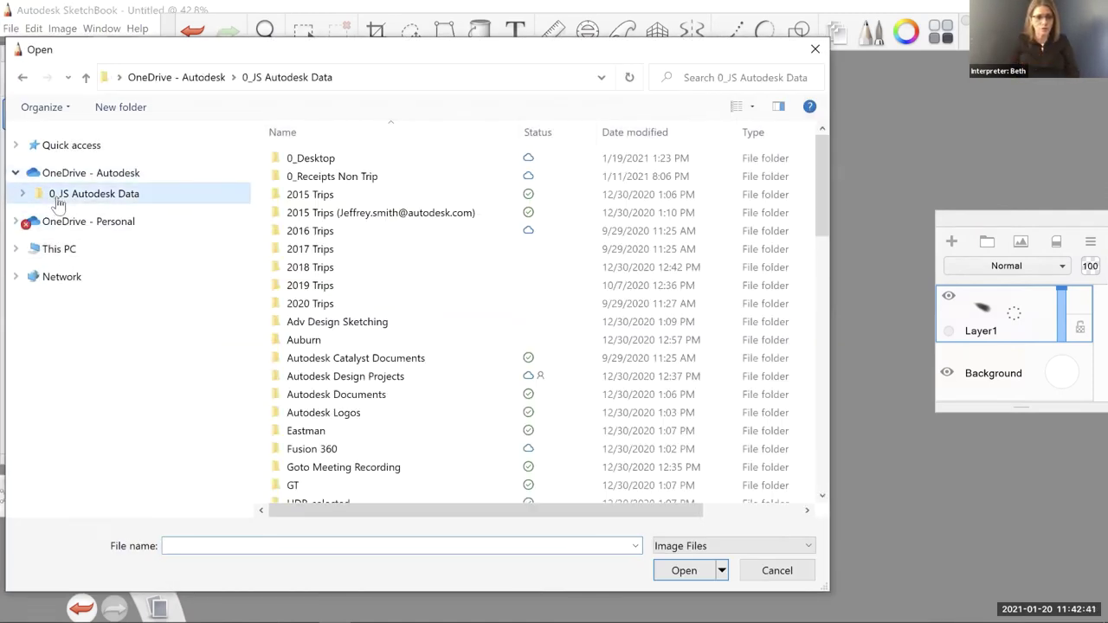
pyautogui.doubleClick(308, 163)
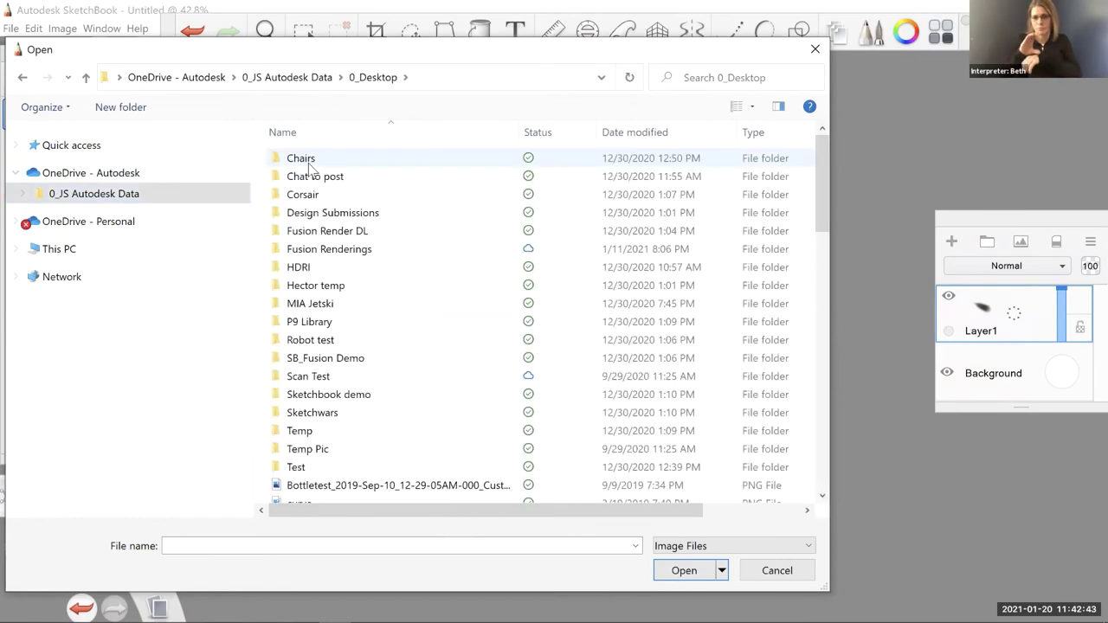
pyautogui.moveTo(822, 217); pyautogui.dragTo(835, 432)
pyautogui.click(321, 435)
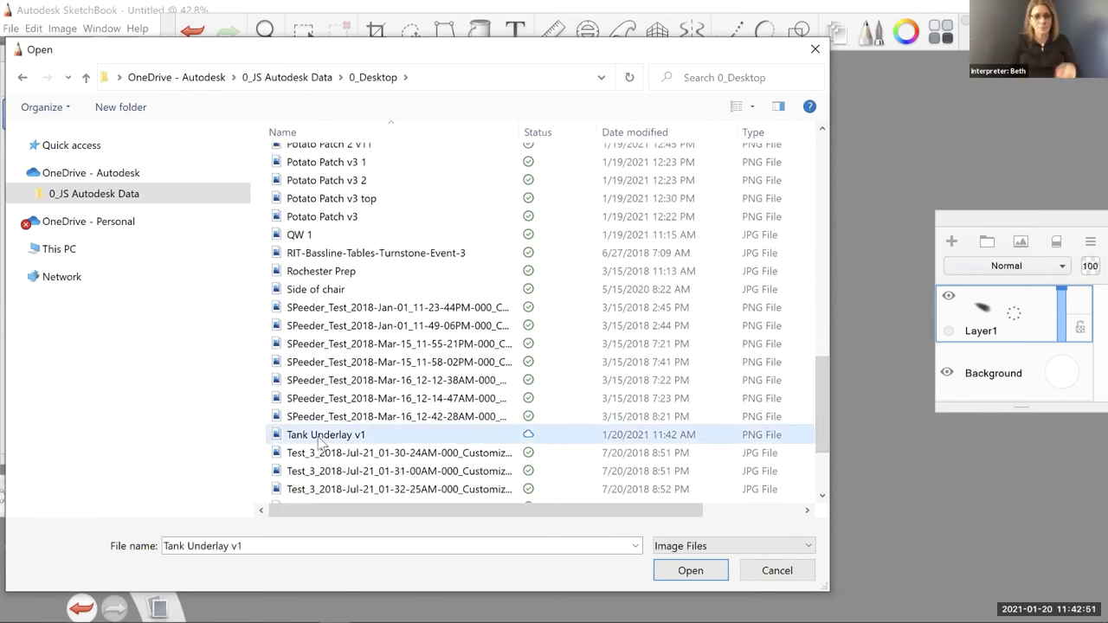
pyautogui.doubleClick(320, 438)
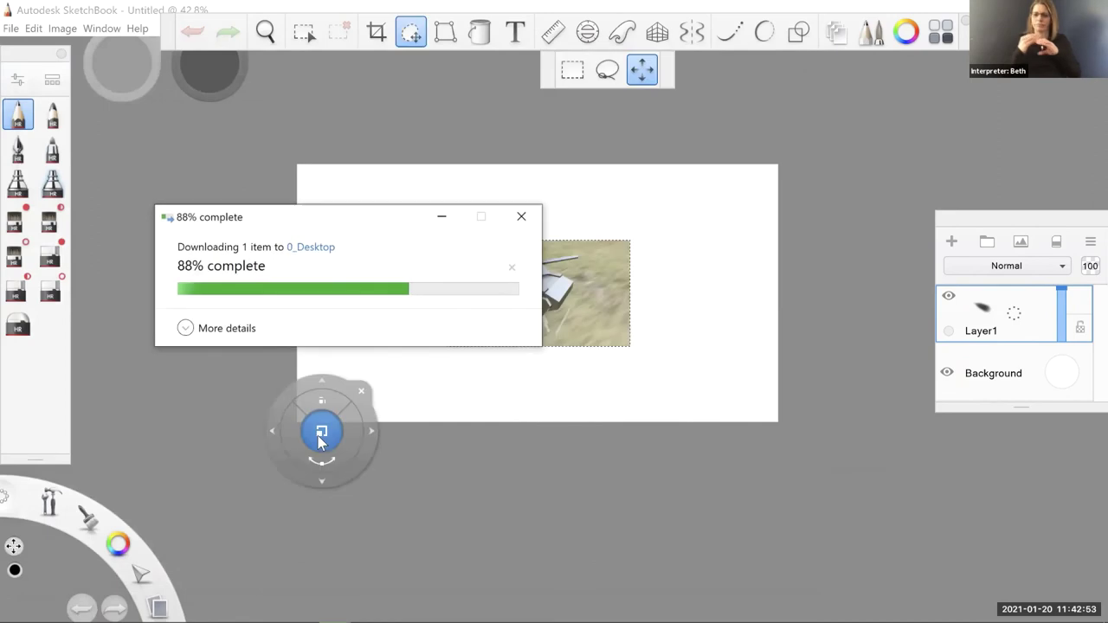
# Scale the tank render up to fill the canvas and commit the transform
pyautogui.moveTo(322, 430); pyautogui.dragTo(302, 270)
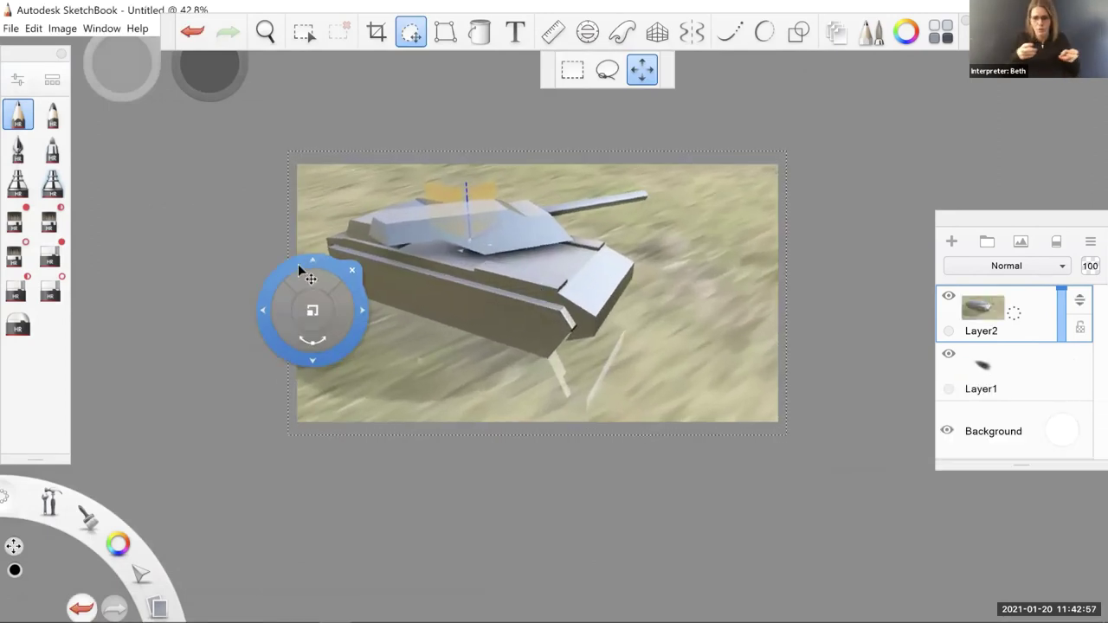
pyautogui.moveTo(321, 321); pyautogui.dragTo(322, 315)
pyautogui.moveTo(304, 273); pyautogui.dragTo(389, 268)
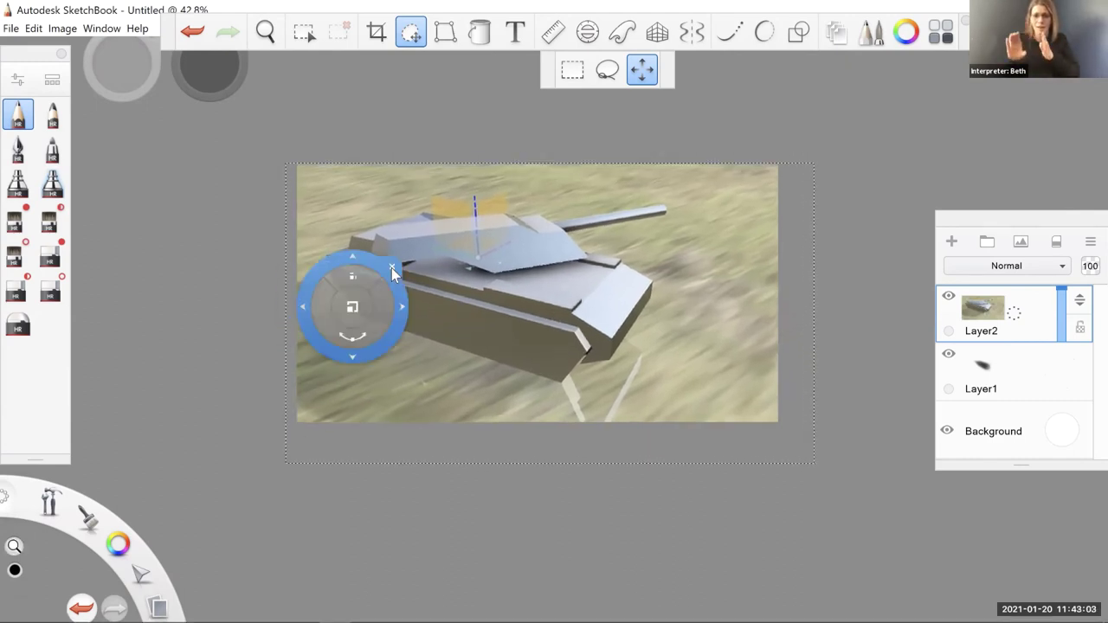
pyautogui.press('Return')
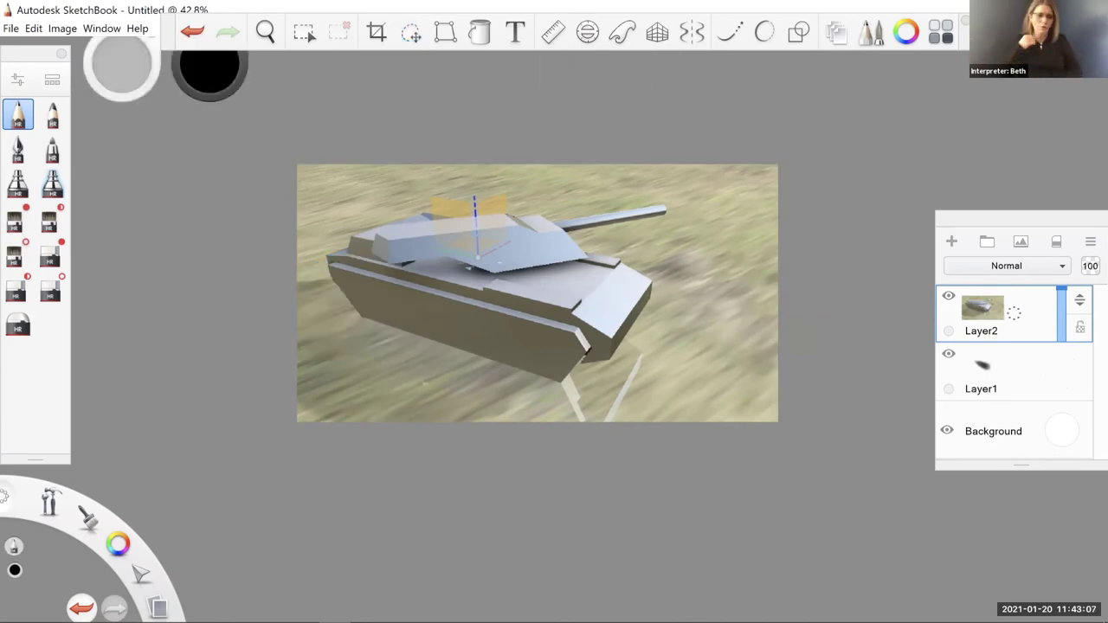
# Delete Layer1, fade the render layer to 40% opacity, add Layer3, and pick red
pyautogui.click(995, 378)
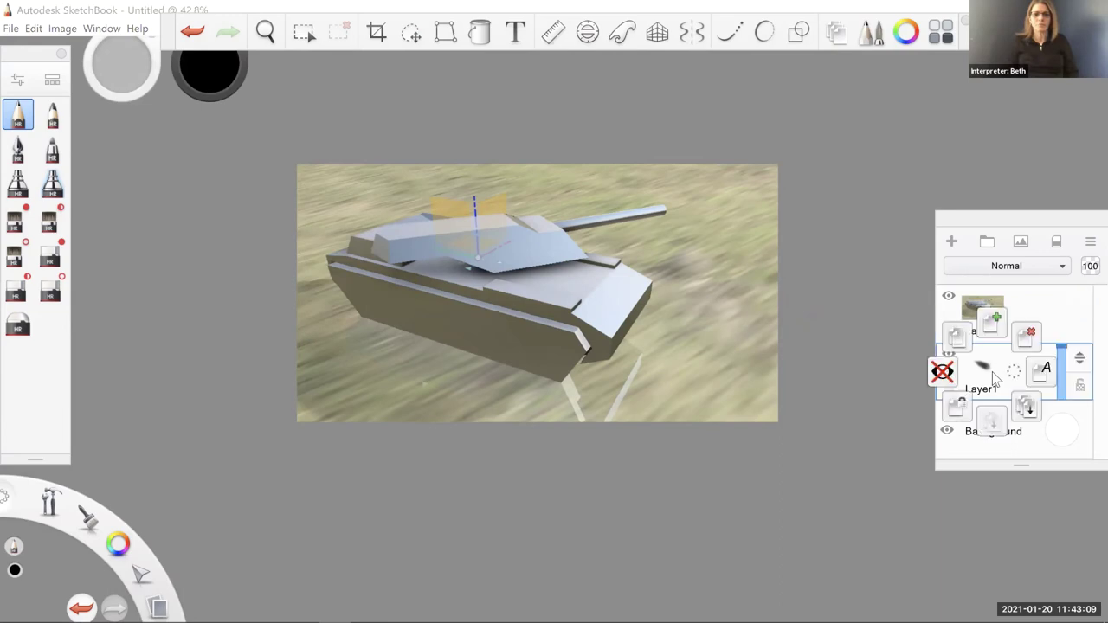
pyautogui.click(1027, 337)
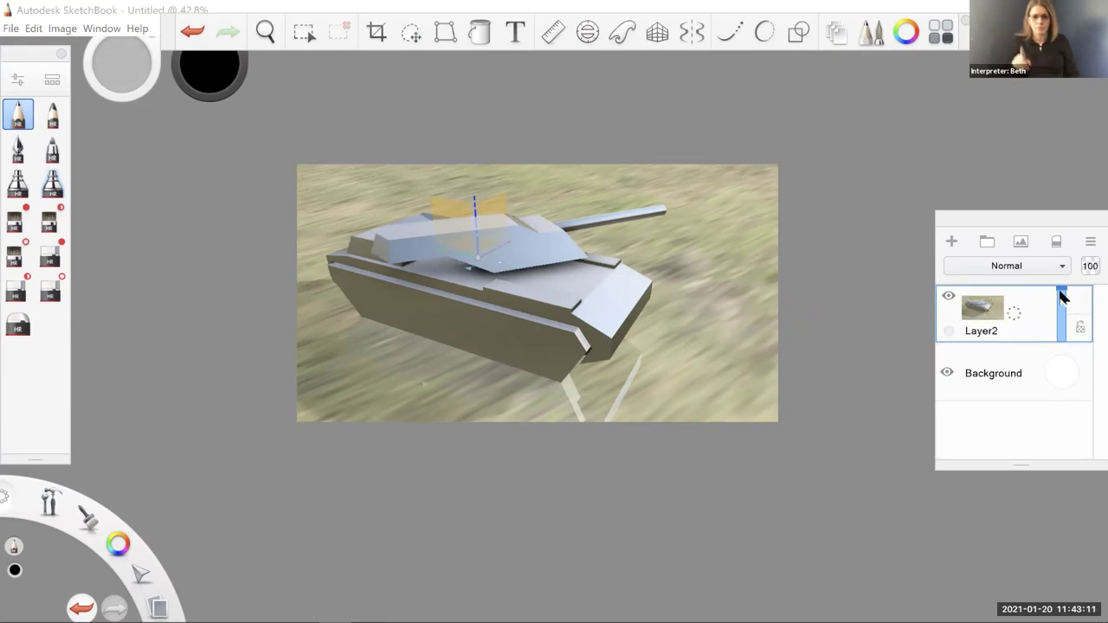
pyautogui.moveTo(1063, 296); pyautogui.dragTo(1063, 325)
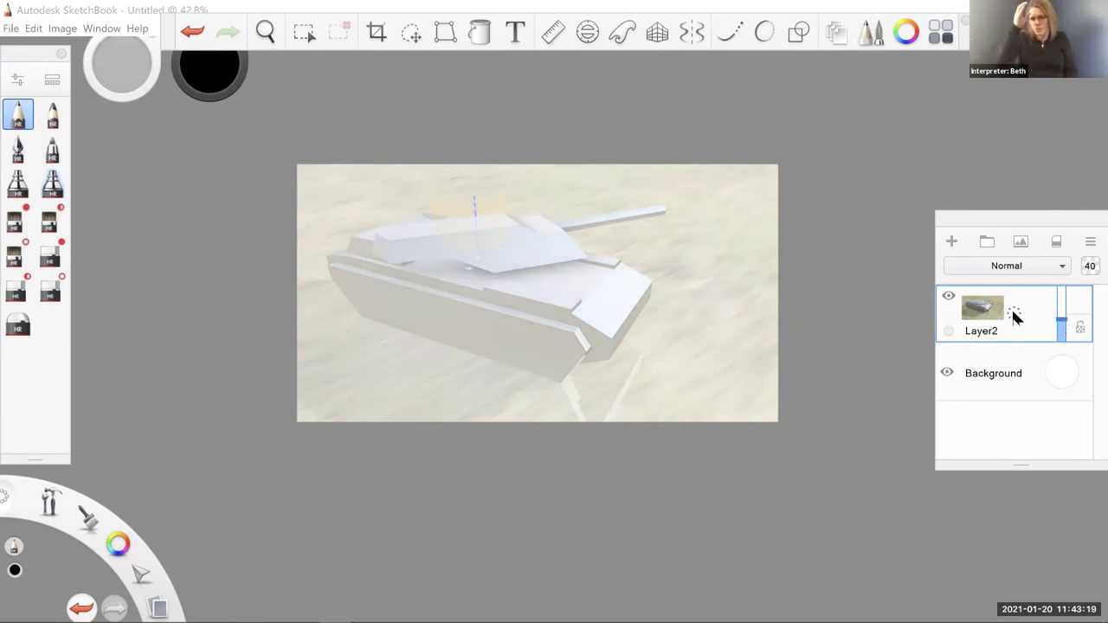
pyautogui.hotkey('ctrl', 'shift', 'n')
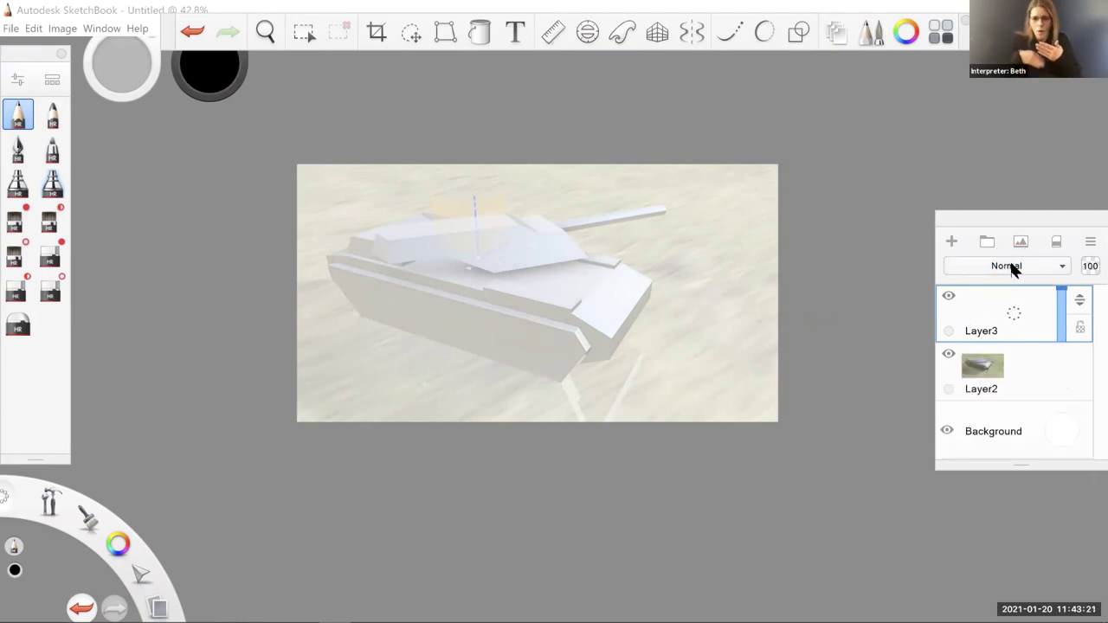
pyautogui.moveTo(118, 543); pyautogui.dragTo(81, 509)
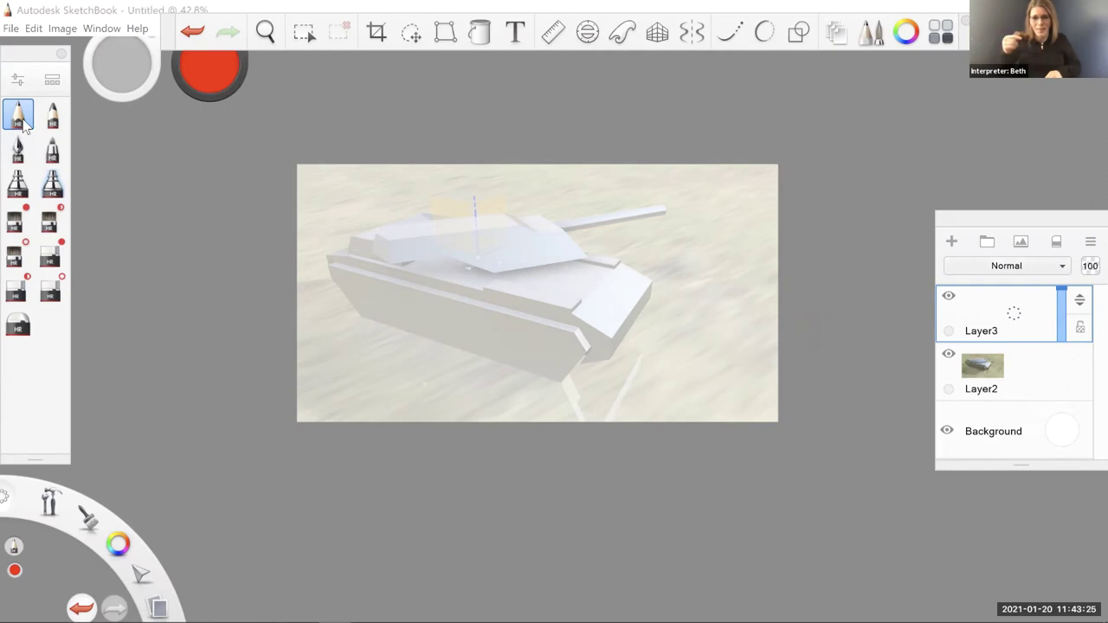
# Angle the Ruler at -30° along the hull's top edge and draw a red line there
pyautogui.press('space')
pyautogui.moveTo(351, 376); pyautogui.dragTo(388, 240)
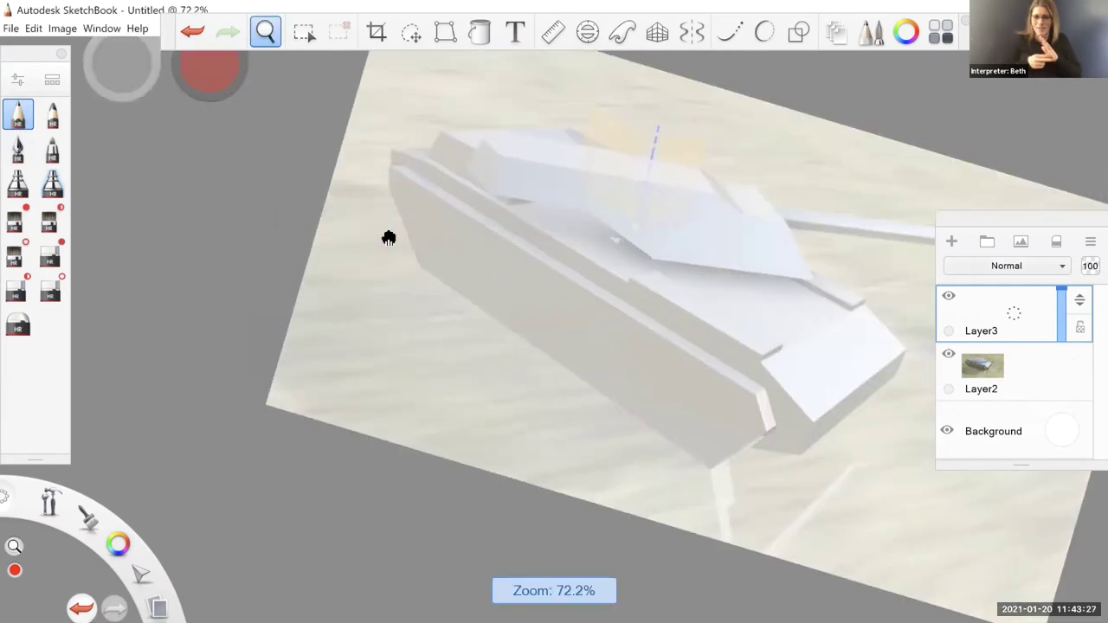
pyautogui.click(553, 32)
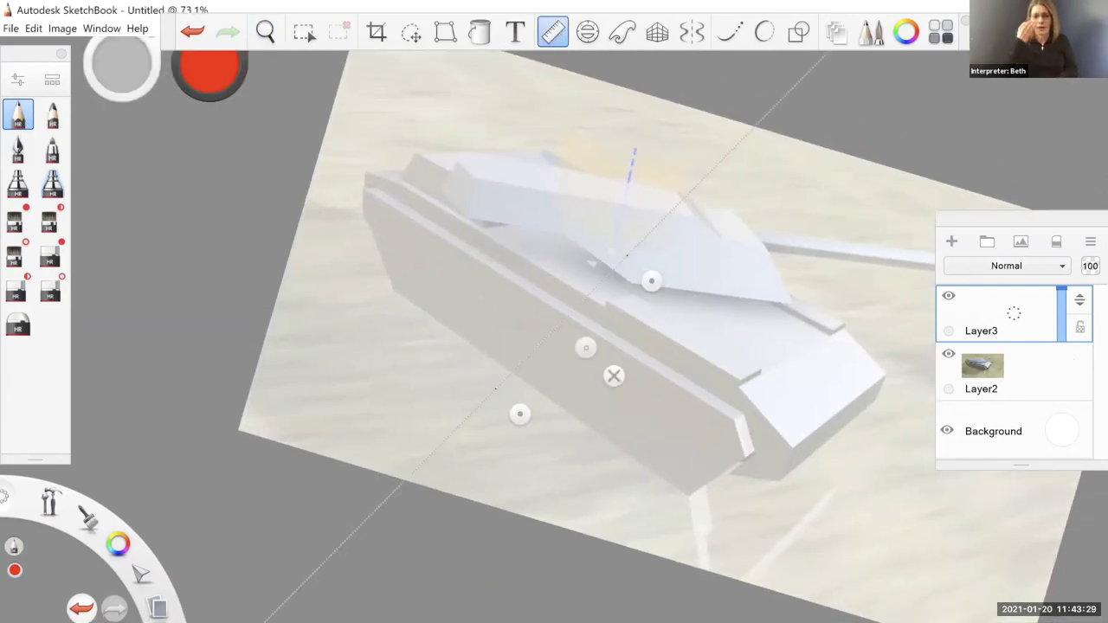
pyautogui.moveTo(519, 413); pyautogui.dragTo(287, 156)
pyautogui.moveTo(614, 287); pyautogui.dragTo(678, 384)
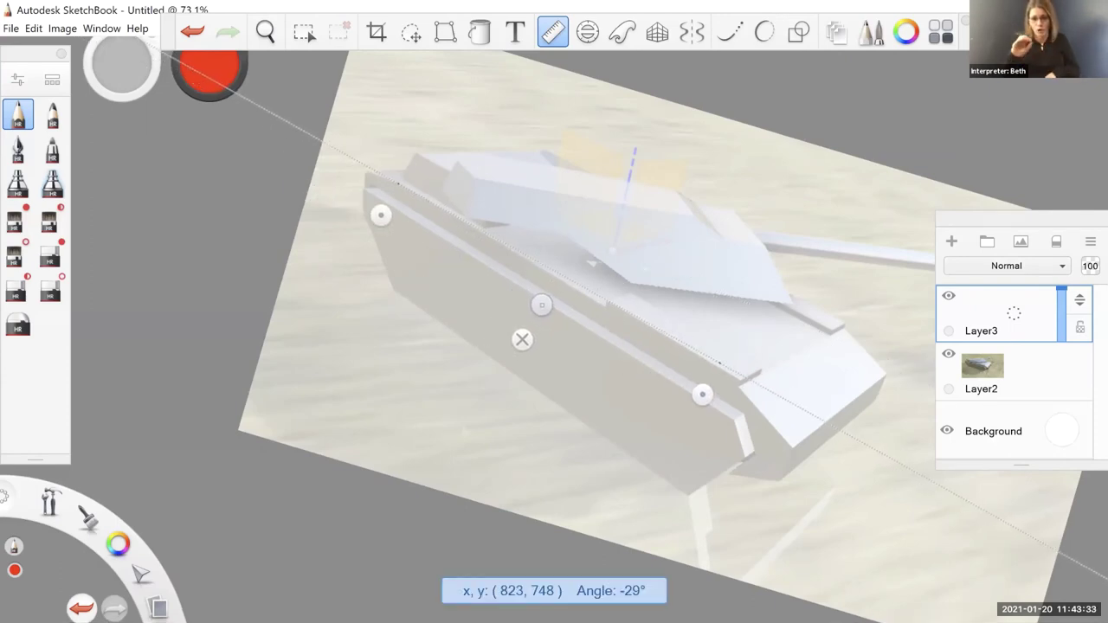
pyautogui.click(525, 341)
pyautogui.press('r')
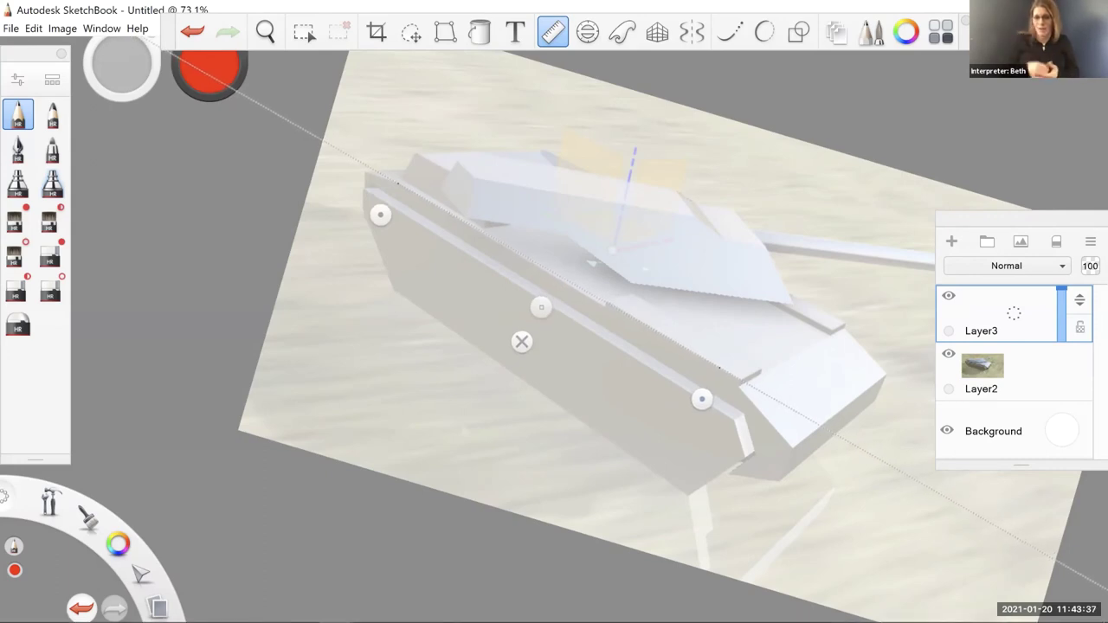
pyautogui.press('r')
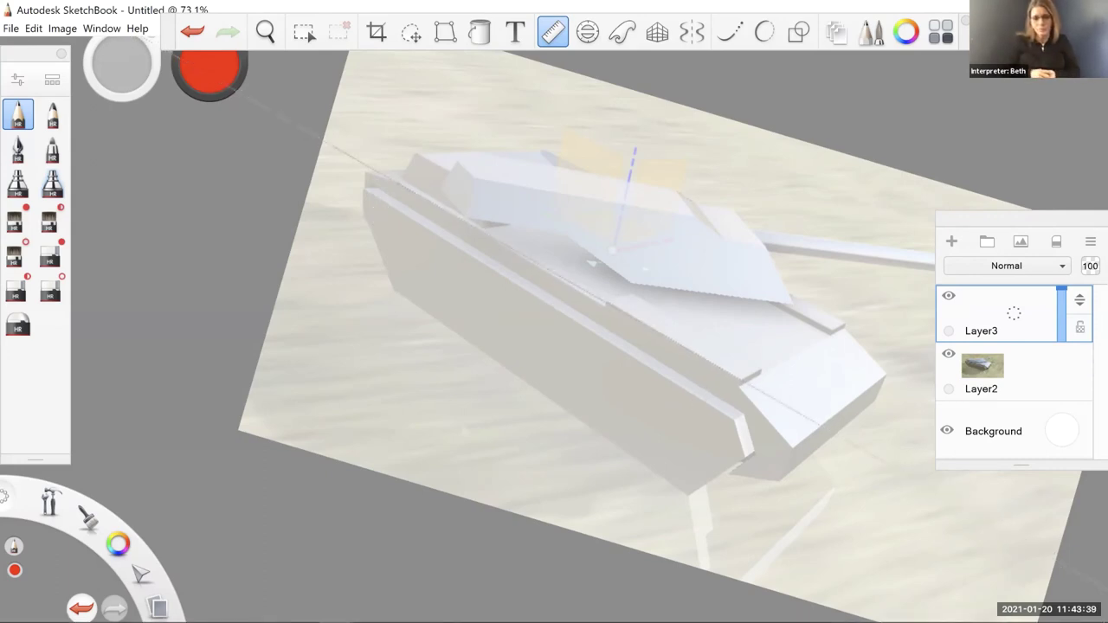
pyautogui.press('r')
pyautogui.moveTo(544, 302); pyautogui.dragTo(665, 262)
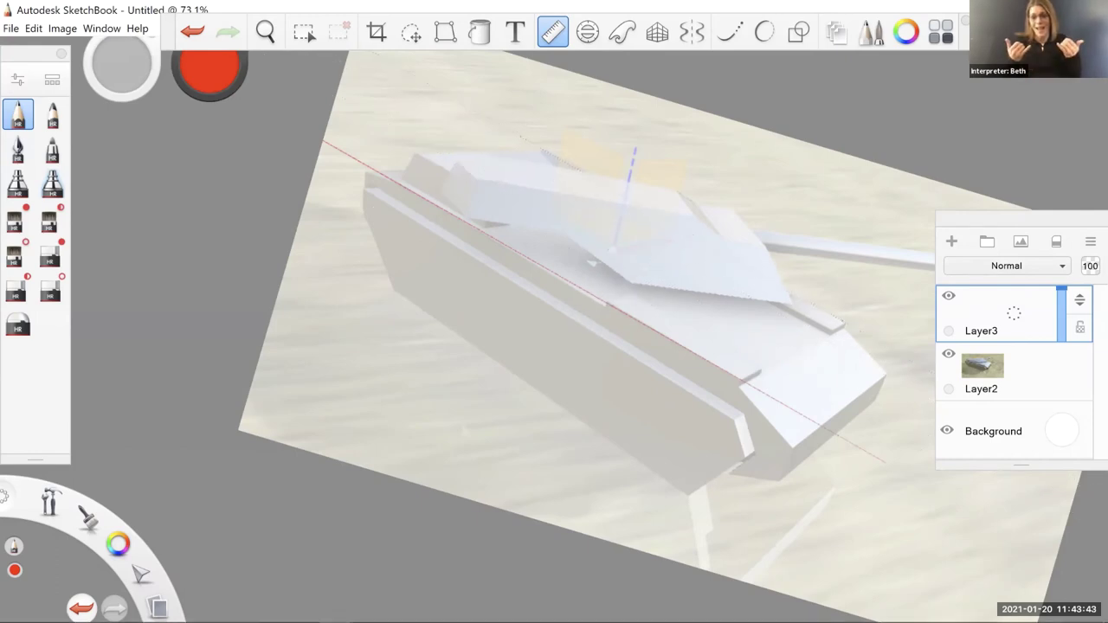
pyautogui.moveTo(663, 259); pyautogui.dragTo(511, 316)
pyautogui.click(662, 262)
pyautogui.click(615, 292)
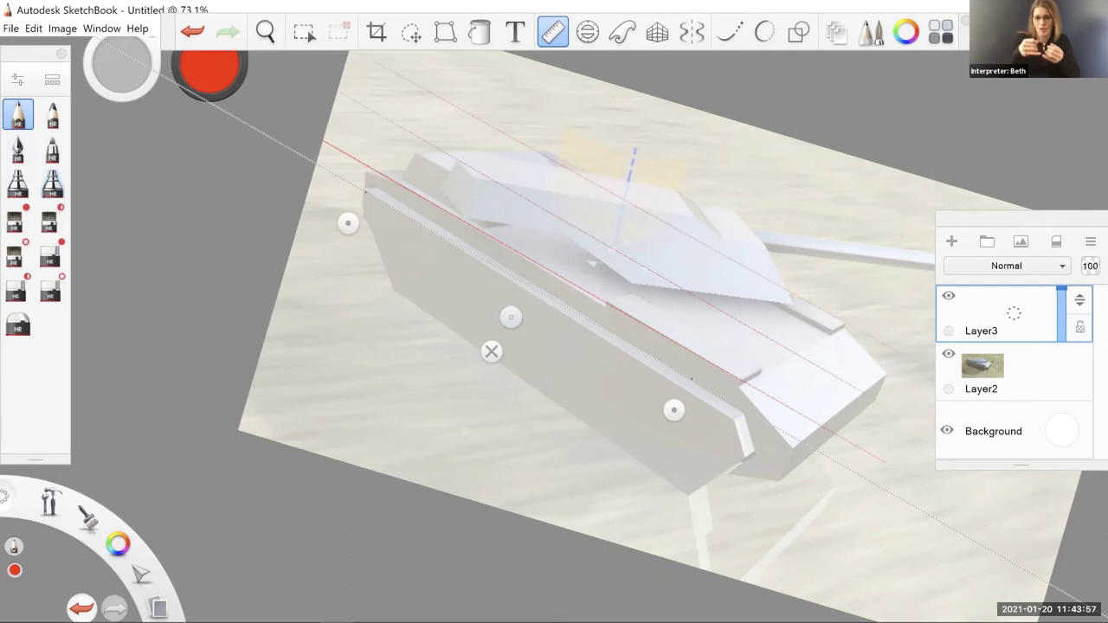
# Realign the Ruler along the hull's lower edges and front slope, then add Layer4
pyautogui.moveTo(672, 408); pyautogui.dragTo(647, 521)
pyautogui.moveTo(665, 422)
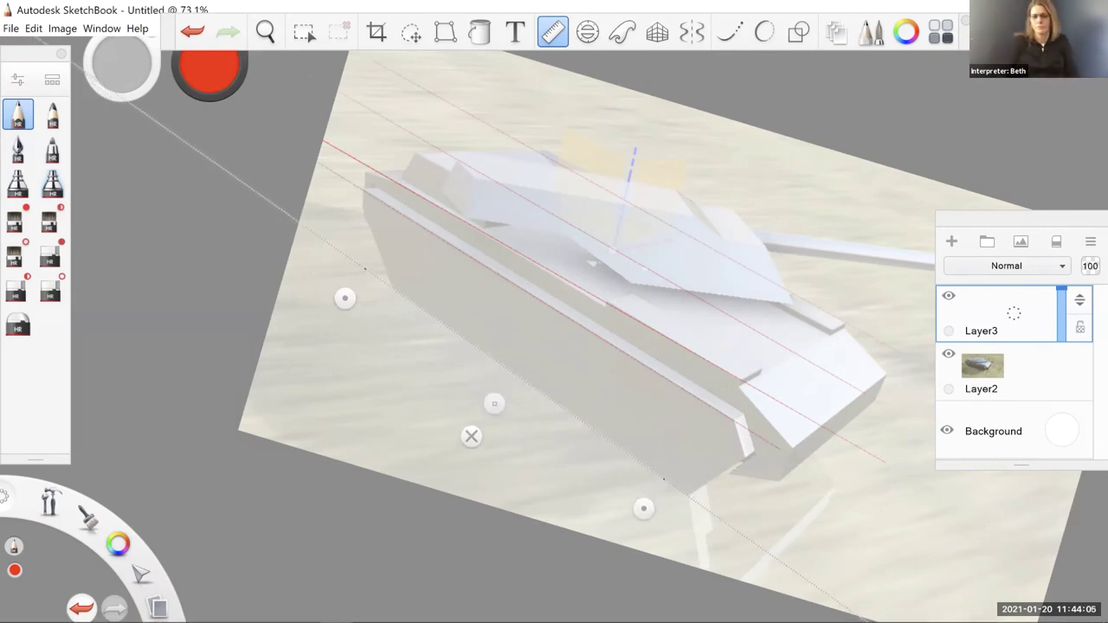
pyautogui.moveTo(663, 478)
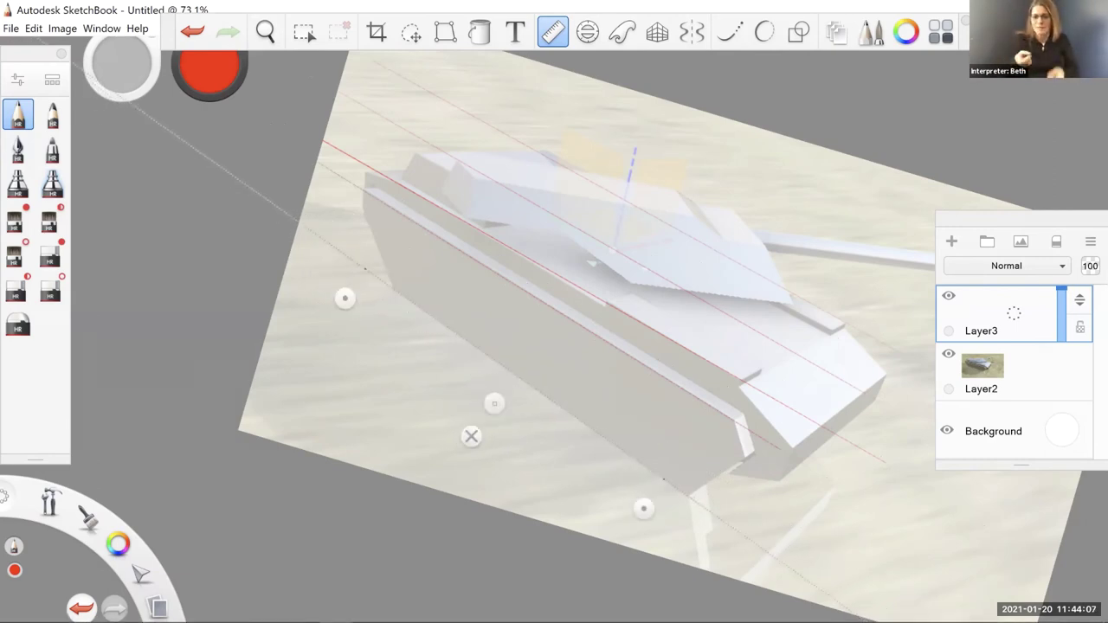
pyautogui.press('space')
pyautogui.moveTo(489, 346); pyautogui.dragTo(484, 395)
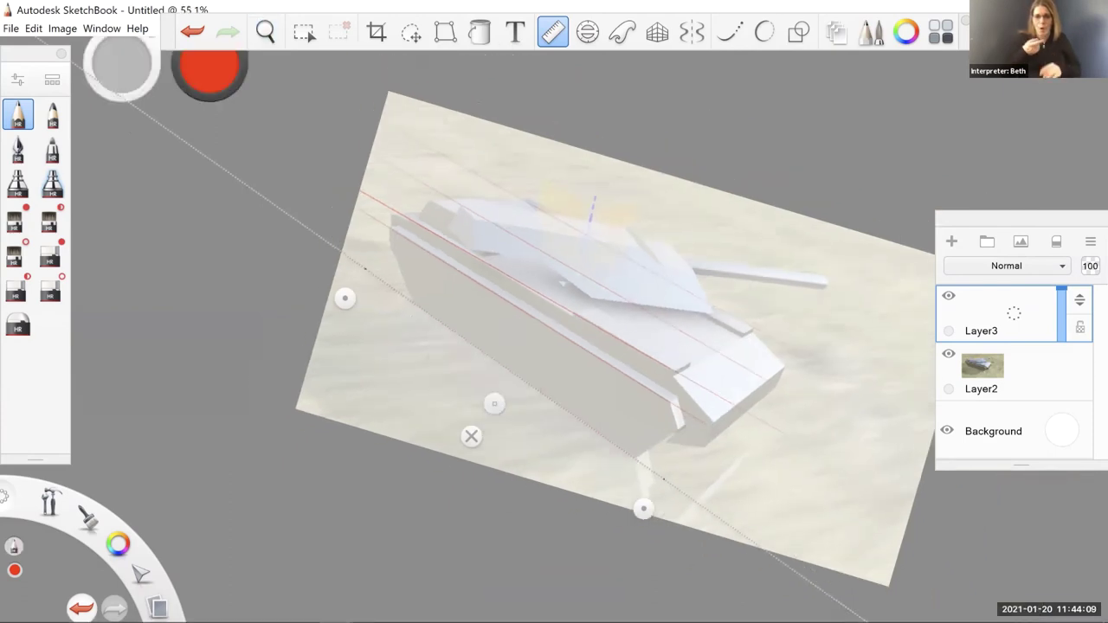
pyautogui.moveTo(643, 509); pyautogui.dragTo(776, 400)
pyautogui.moveTo(356, 303); pyautogui.dragTo(697, 481)
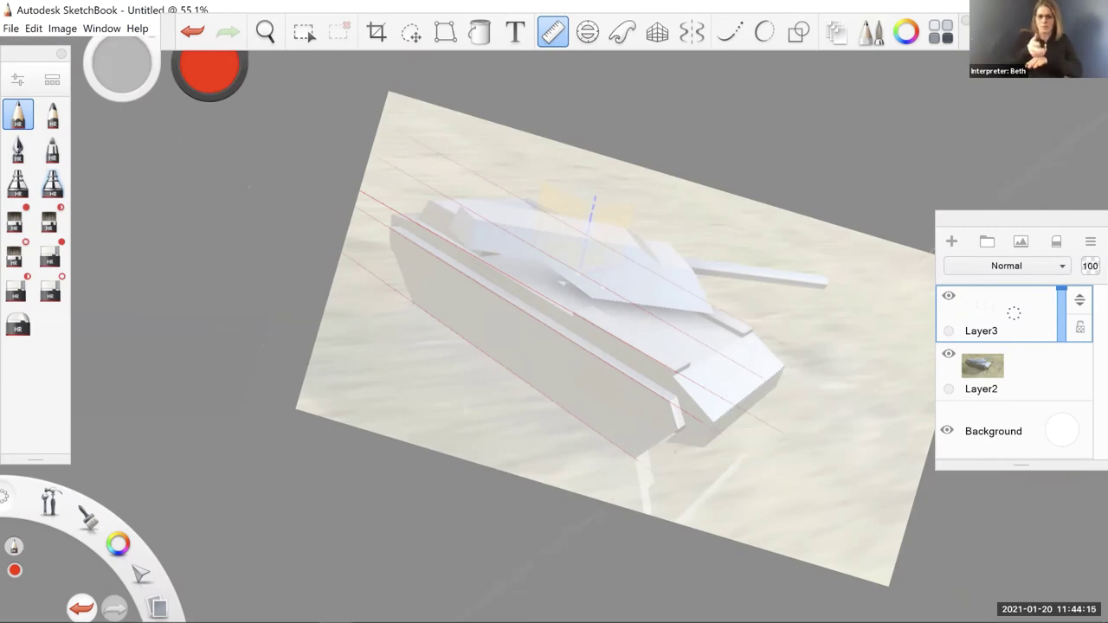
pyautogui.moveTo(749, 436); pyautogui.dragTo(470, 198)
pyautogui.moveTo(520, 152); pyautogui.dragTo(599, 230)
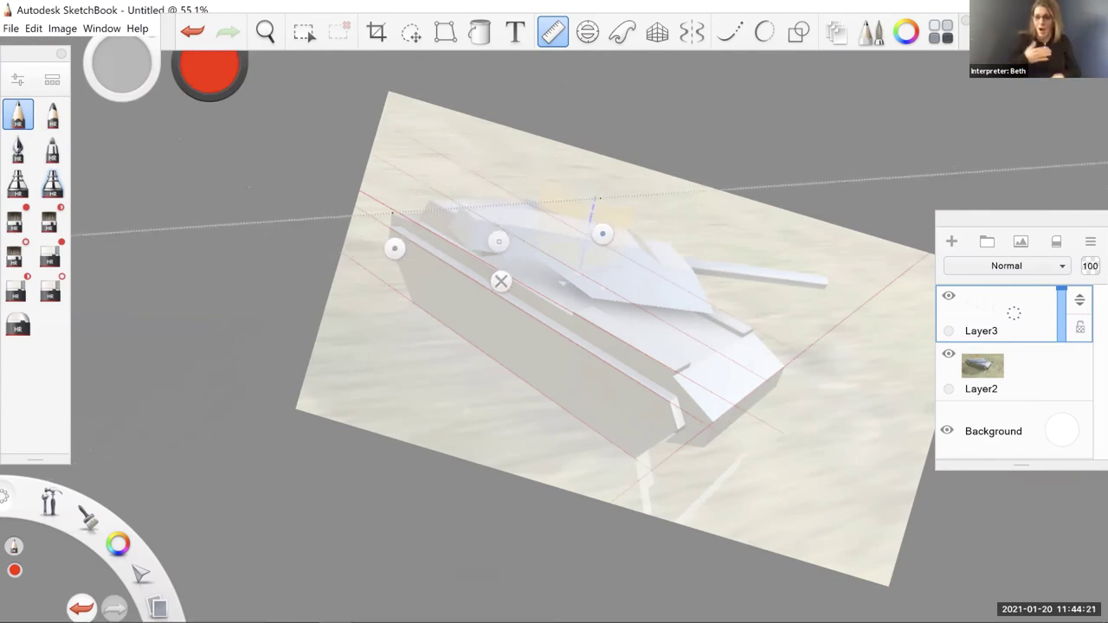
pyautogui.moveTo(494, 240); pyautogui.dragTo(668, 429)
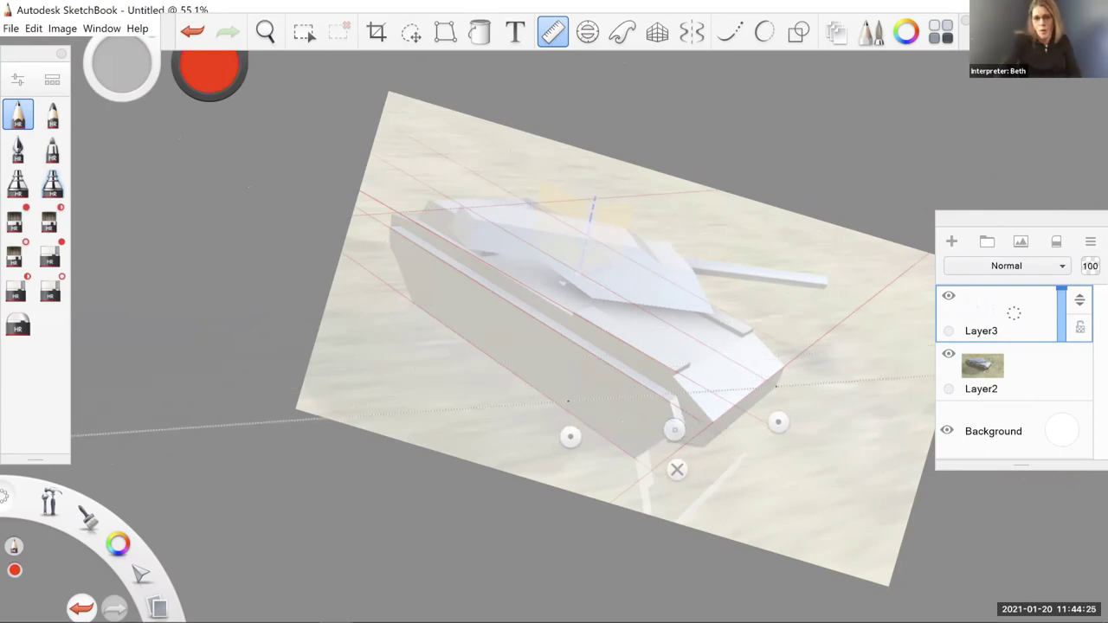
pyautogui.moveTo(567, 437); pyautogui.dragTo(697, 490)
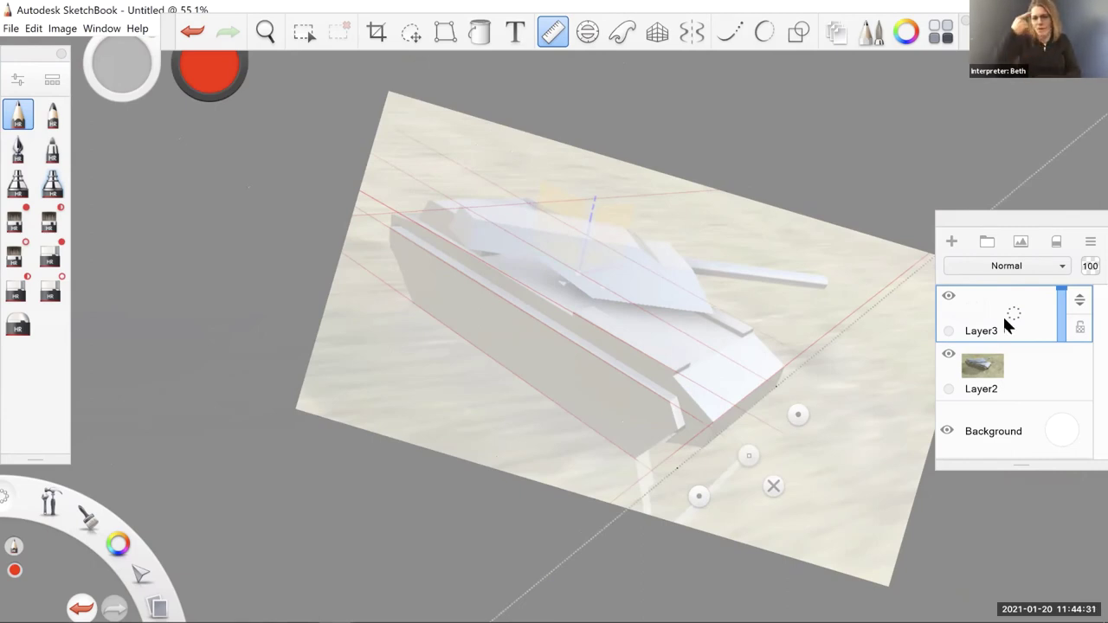
pyautogui.hotkey('ctrl', 'shift', 'n')
# Zoom in on the turret, place the Ruler over it, and switch the colour to green
pyautogui.press('space')
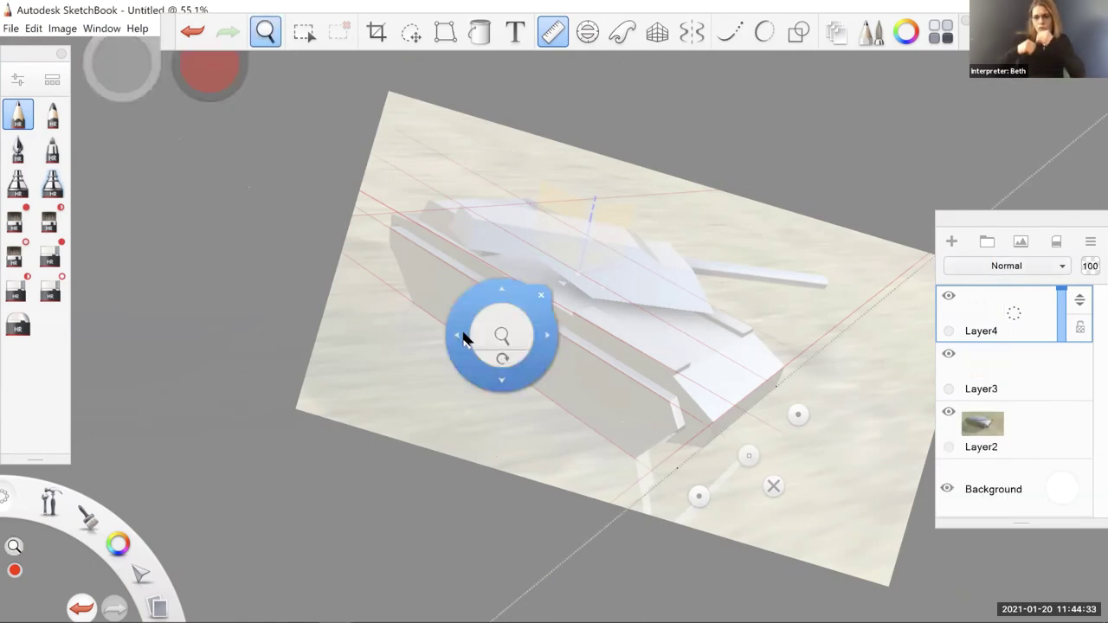
pyautogui.moveTo(494, 329); pyautogui.dragTo(576, 305)
pyautogui.moveTo(749, 455); pyautogui.dragTo(660, 345)
pyautogui.click(118, 543)
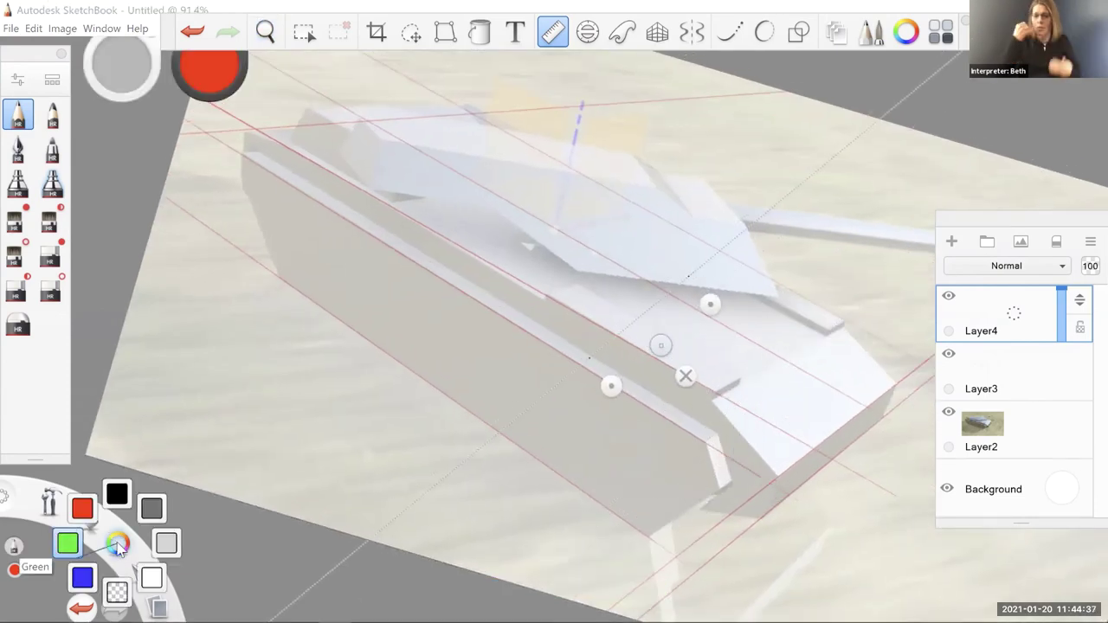
pyautogui.click(67, 542)
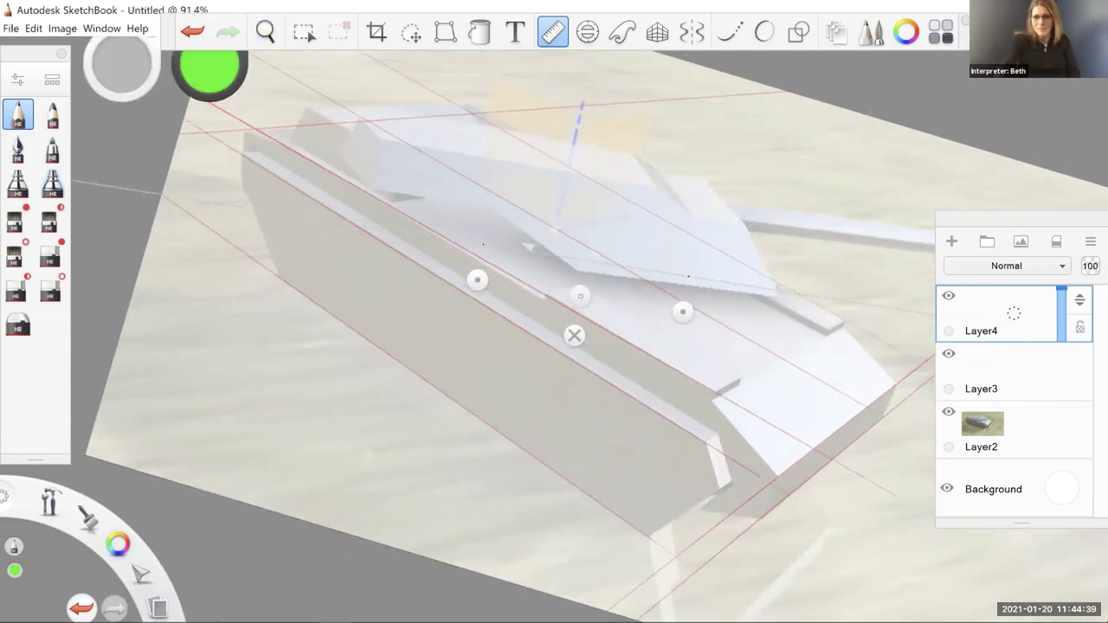
# Align the Ruler with each slanted turret edge to trace green straight lines
pyautogui.moveTo(574, 336); pyautogui.dragTo(490, 220)
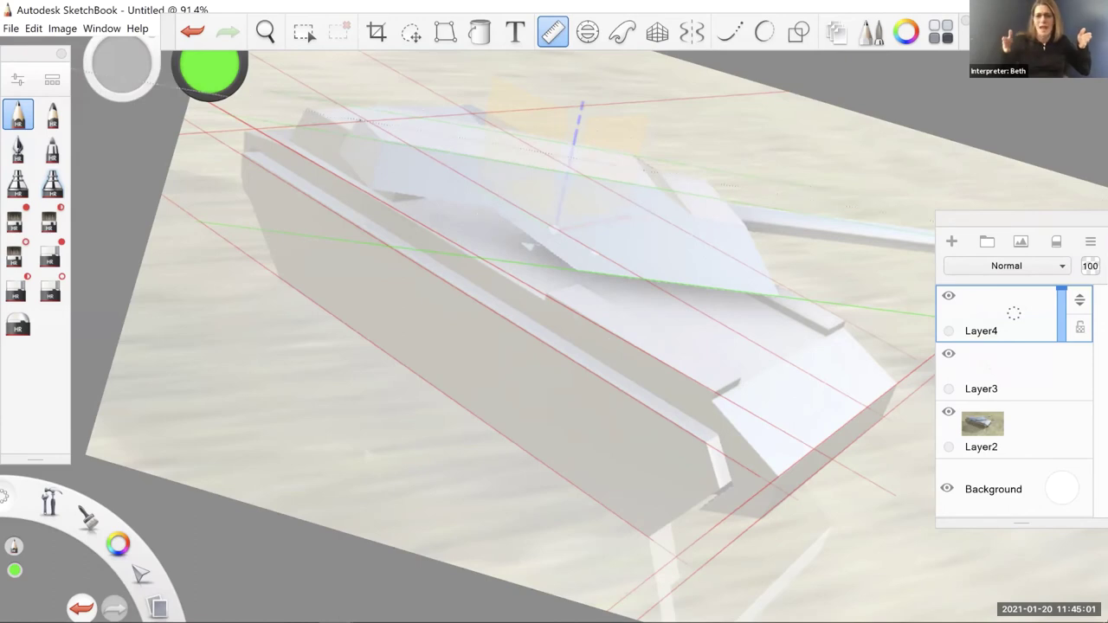
pyautogui.moveTo(488, 217); pyautogui.dragTo(410, 245)
pyautogui.press('space')
pyautogui.moveTo(456, 278); pyautogui.dragTo(378, 308)
pyautogui.click(326, 230)
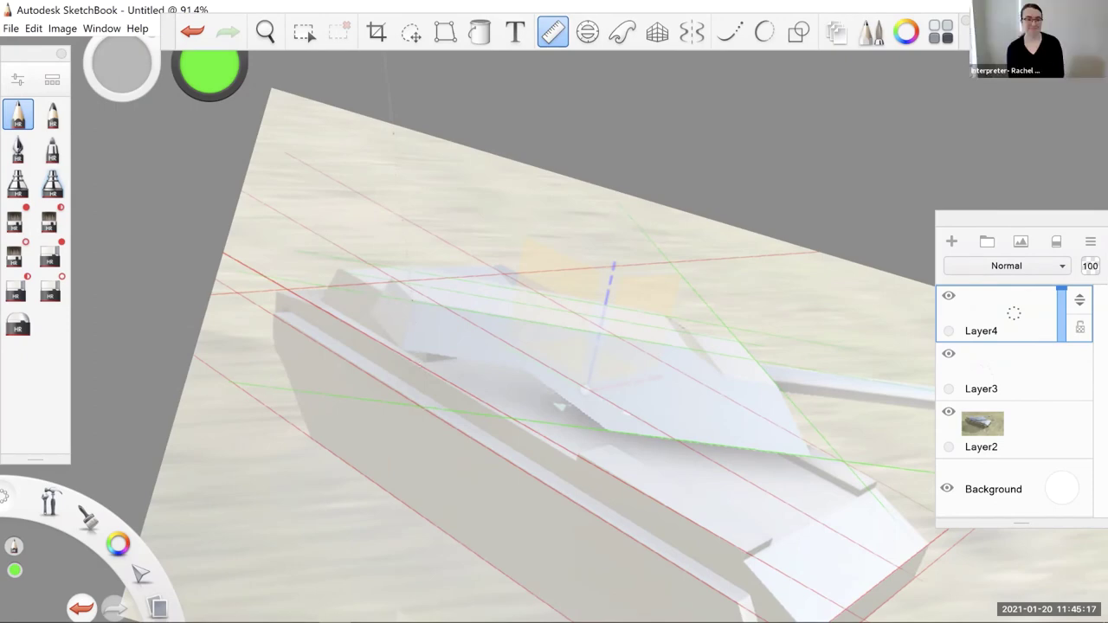
pyautogui.moveTo(367, 219); pyautogui.dragTo(366, 358)
pyautogui.press('space')
pyautogui.moveTo(375, 439); pyautogui.dragTo(709, 441)
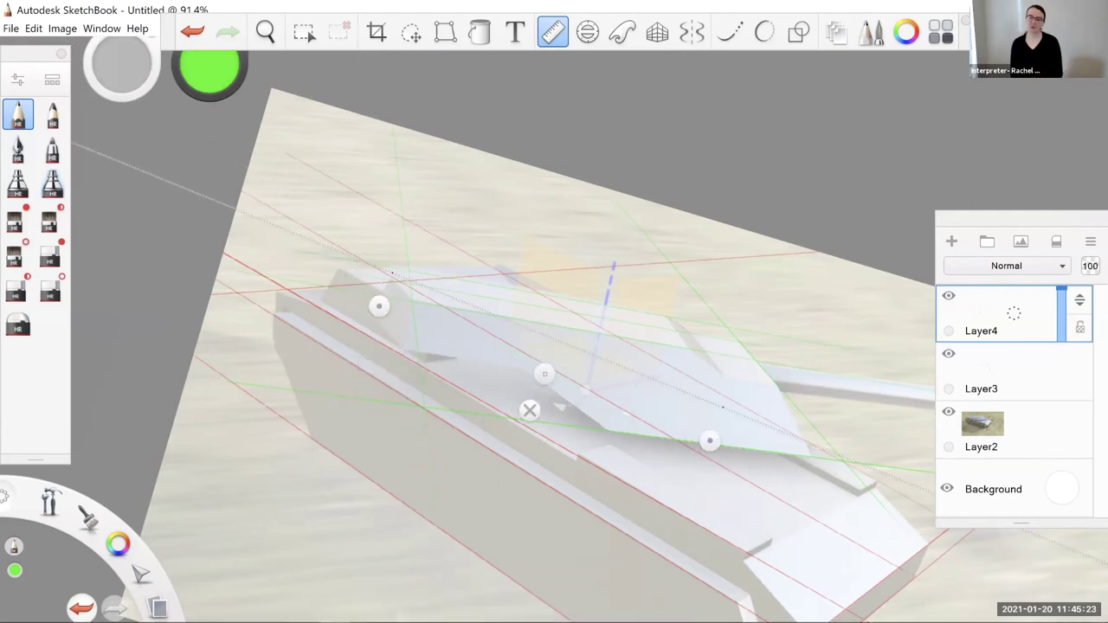
pyautogui.moveTo(378, 306); pyautogui.dragTo(394, 383)
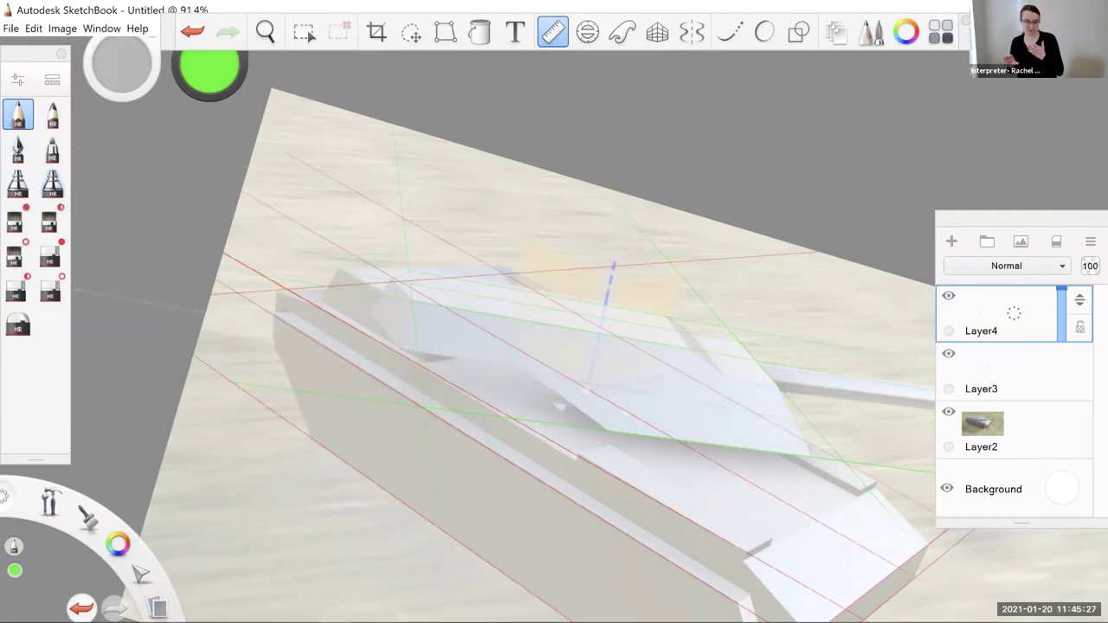
# Put away the ruler and fade the tank render layer to 19% opacity
pyautogui.press('r')
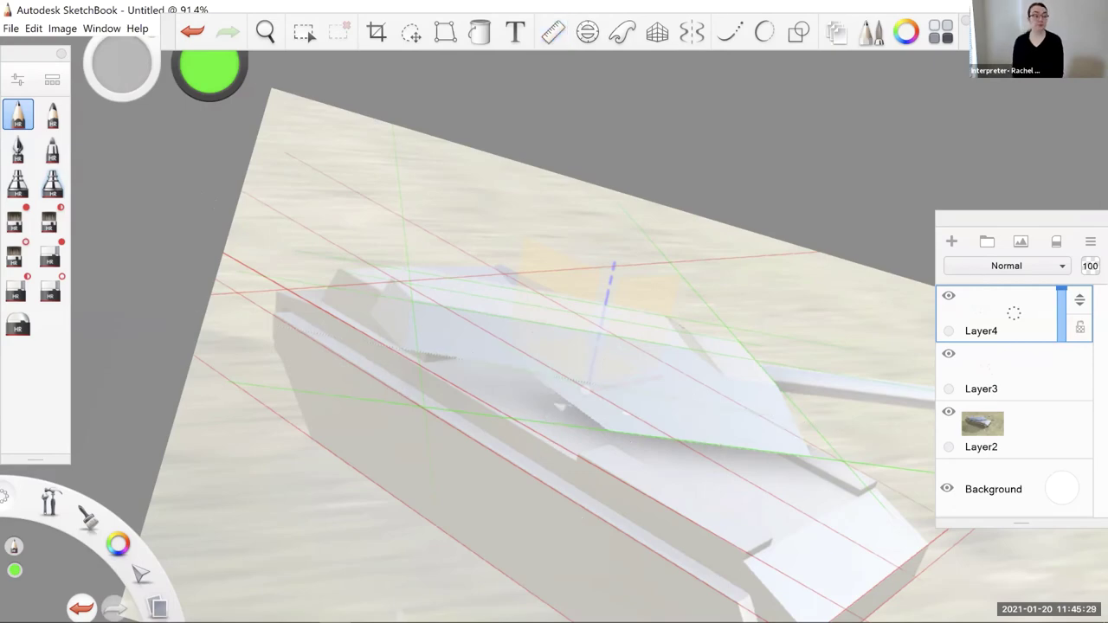
pyautogui.click(997, 432)
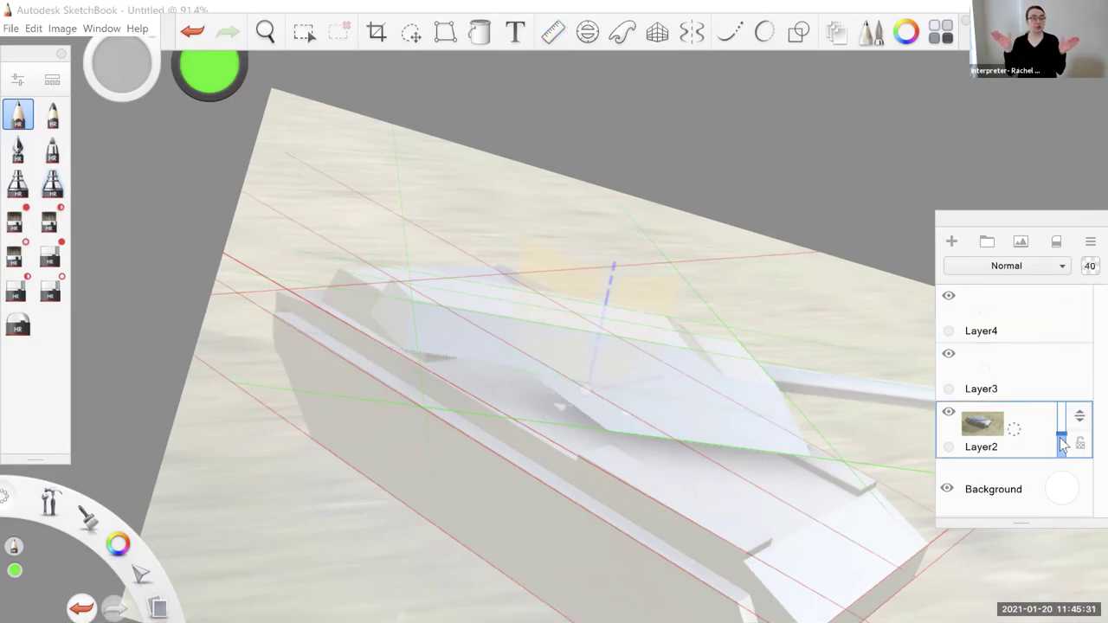
pyautogui.moveTo(1060, 439); pyautogui.dragTo(1062, 449)
# Hide the red hull guide lines while keeping the green guide lines visible
pyautogui.click(948, 295)
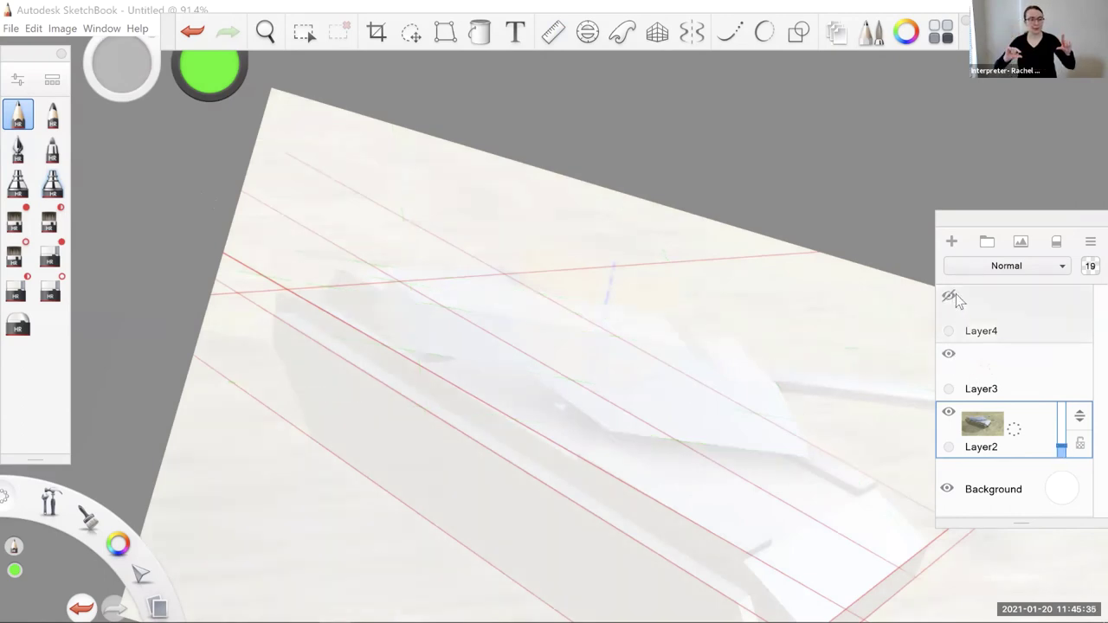
pyautogui.click(949, 295)
pyautogui.click(948, 353)
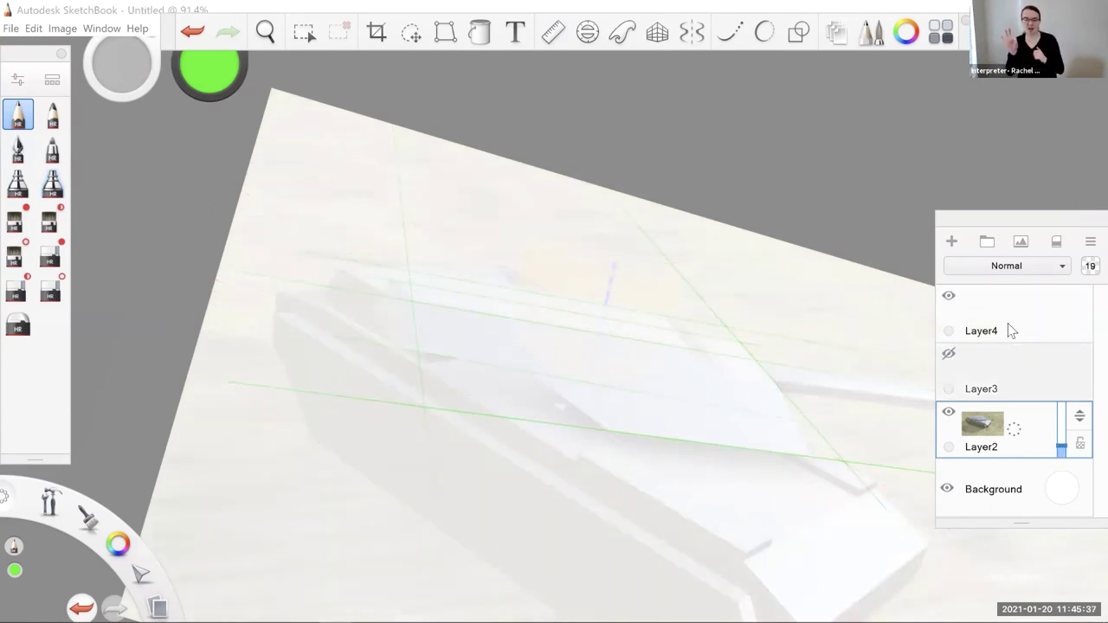
# Add empty Layer5, zoom in on the turret, lower the layer's opacity, then add Layer6
pyautogui.hotkey('ctrl', 'shift', 'n')
pyautogui.press('space')
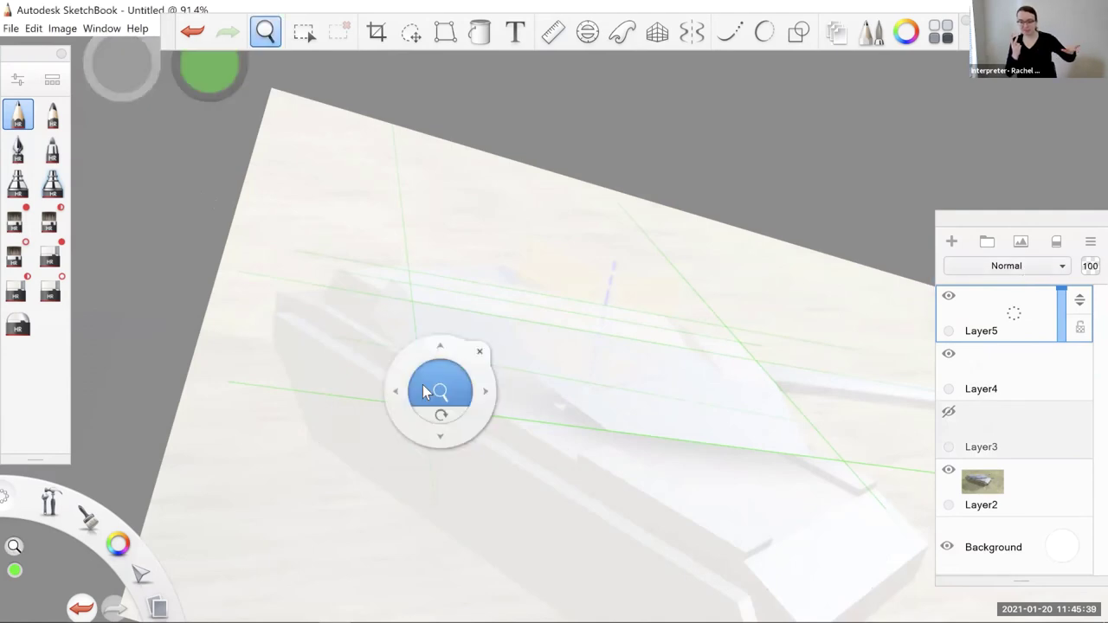
pyautogui.scroll(5, 433, 390)
pyautogui.moveTo(432, 390); pyautogui.dragTo(507, 354)
pyautogui.press('space')
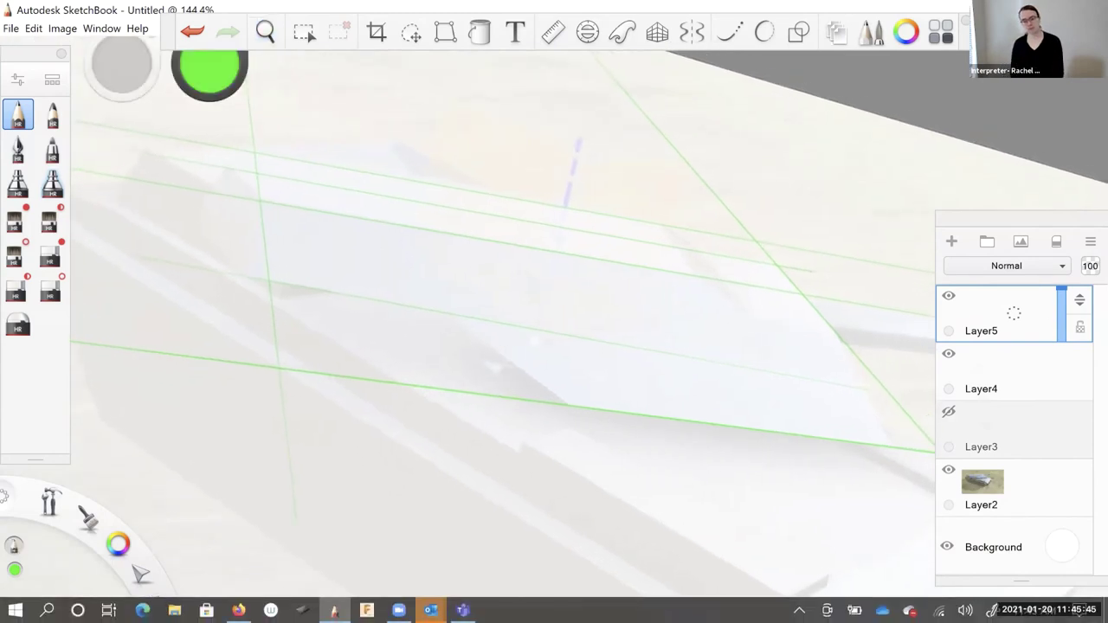
pyautogui.moveTo(1061, 290); pyautogui.dragTo(1062, 306)
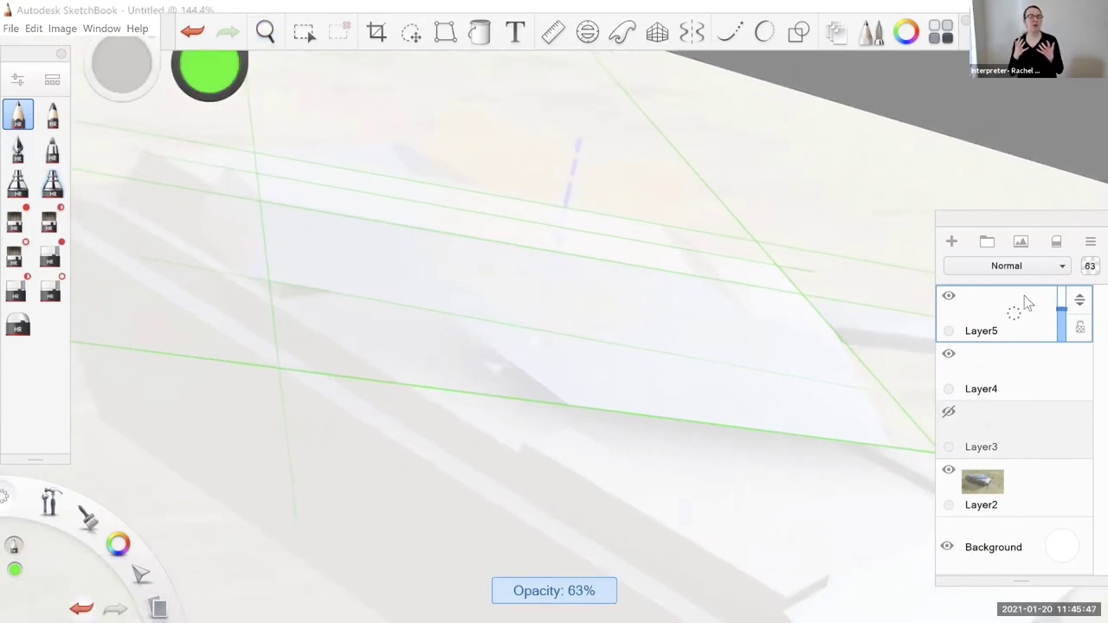
pyautogui.click(951, 241)
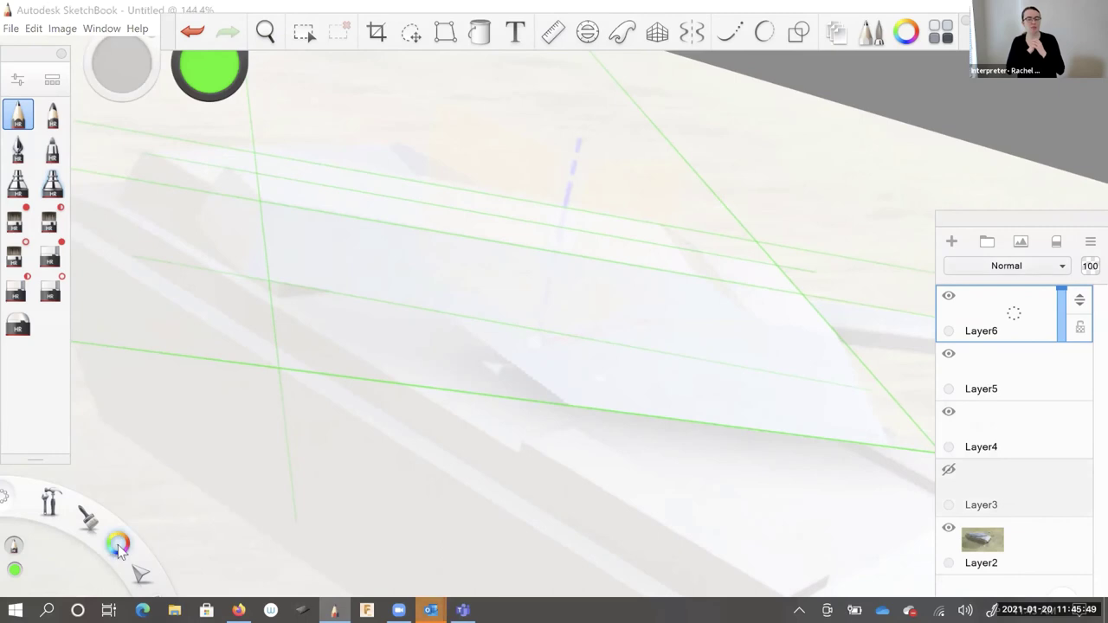
# Switch the pencil colour to blue and zoom in on the hull in the render
pyautogui.moveTo(117, 550)
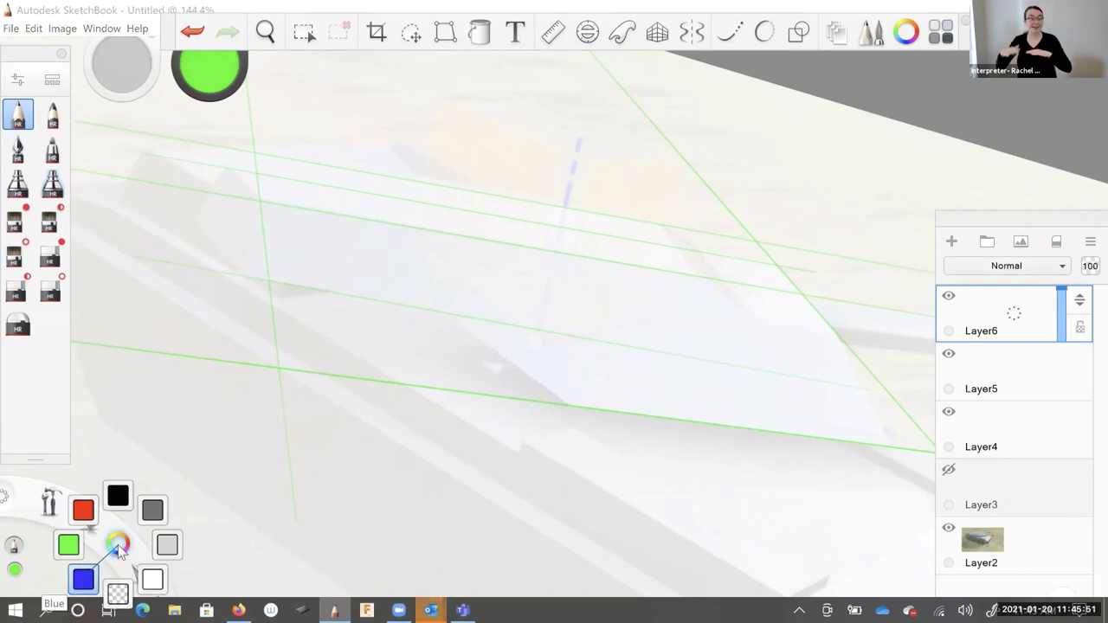
pyautogui.moveTo(119, 552); pyautogui.dragTo(83, 579)
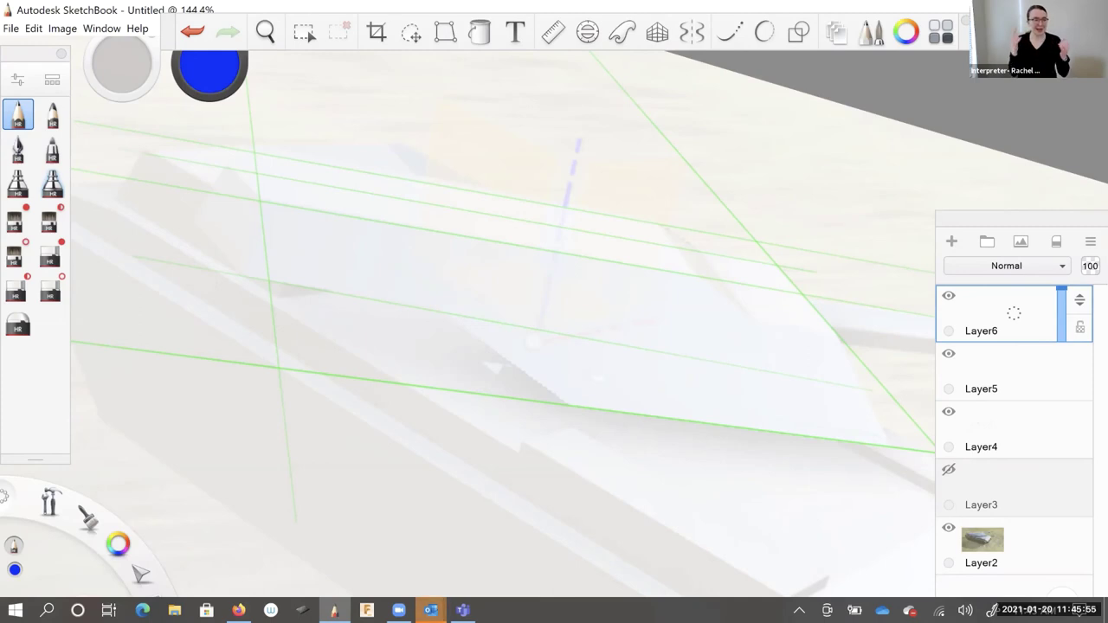
pyautogui.moveTo(171, 49); pyautogui.dragTo(198, 35)
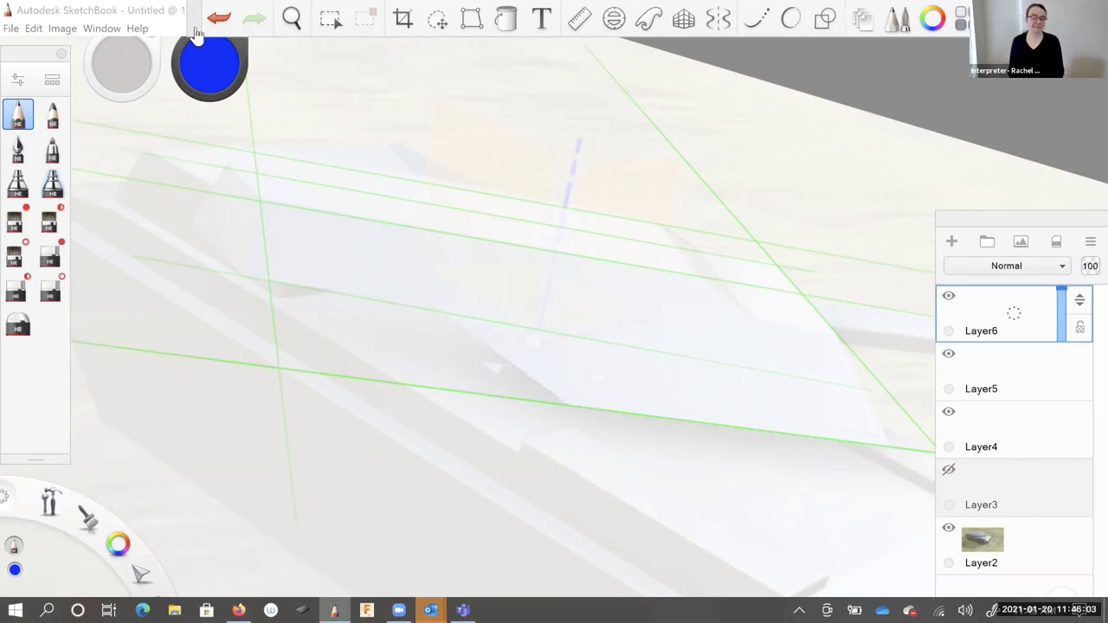
pyautogui.click(291, 18)
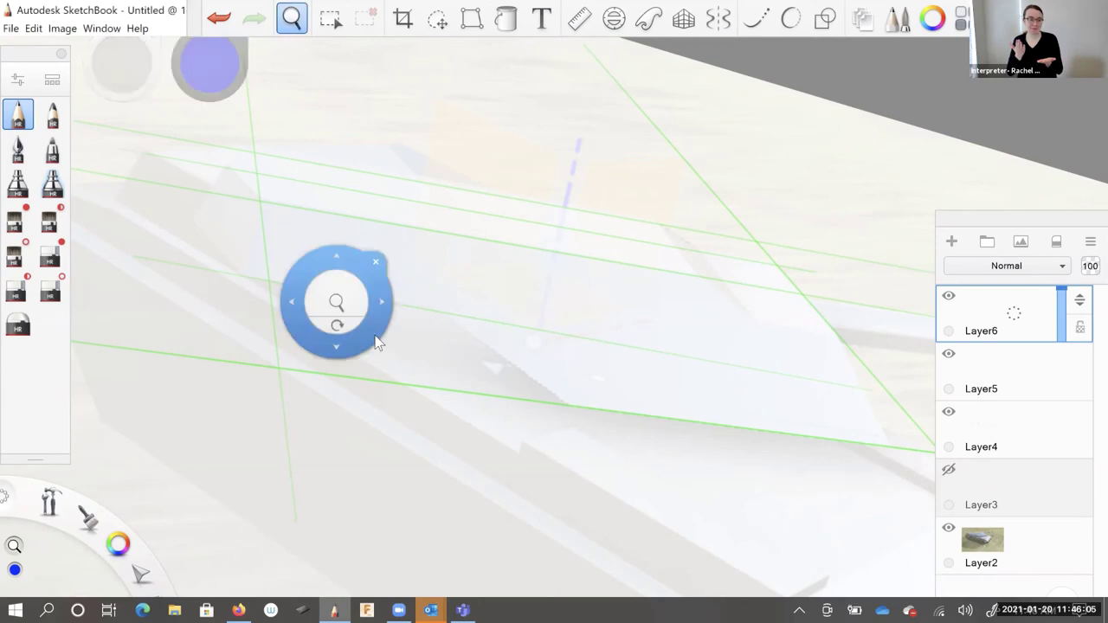
pyautogui.moveTo(339, 308); pyautogui.dragTo(411, 290)
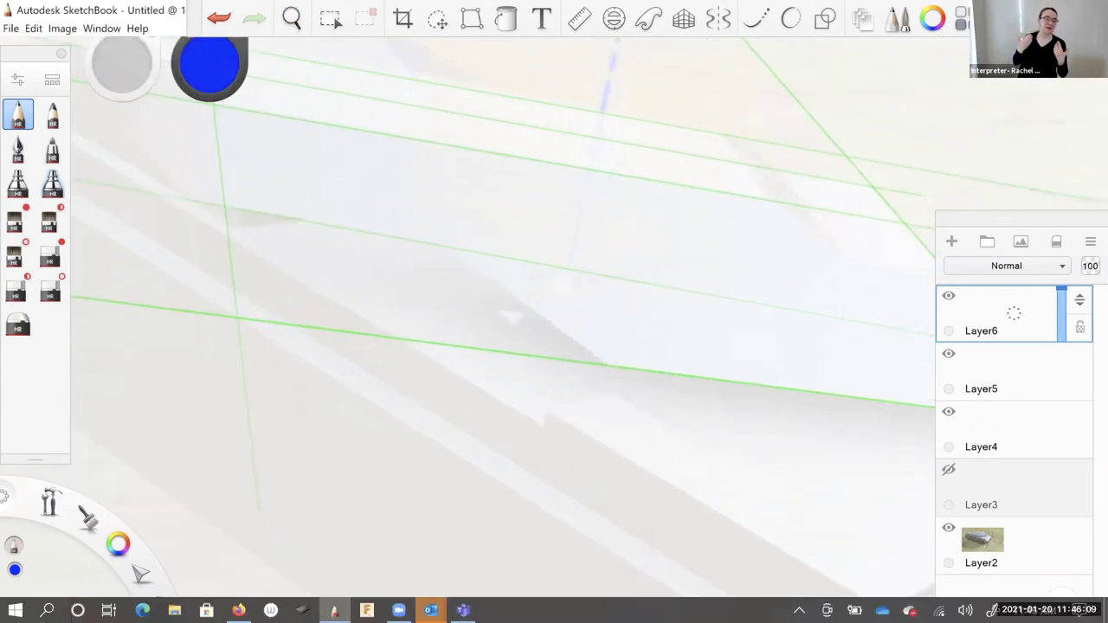
# Retrace the diagonal hull edge darkly and sketch a new parallel diagonal hull line
pyautogui.hotkey('ctrl', 'z')
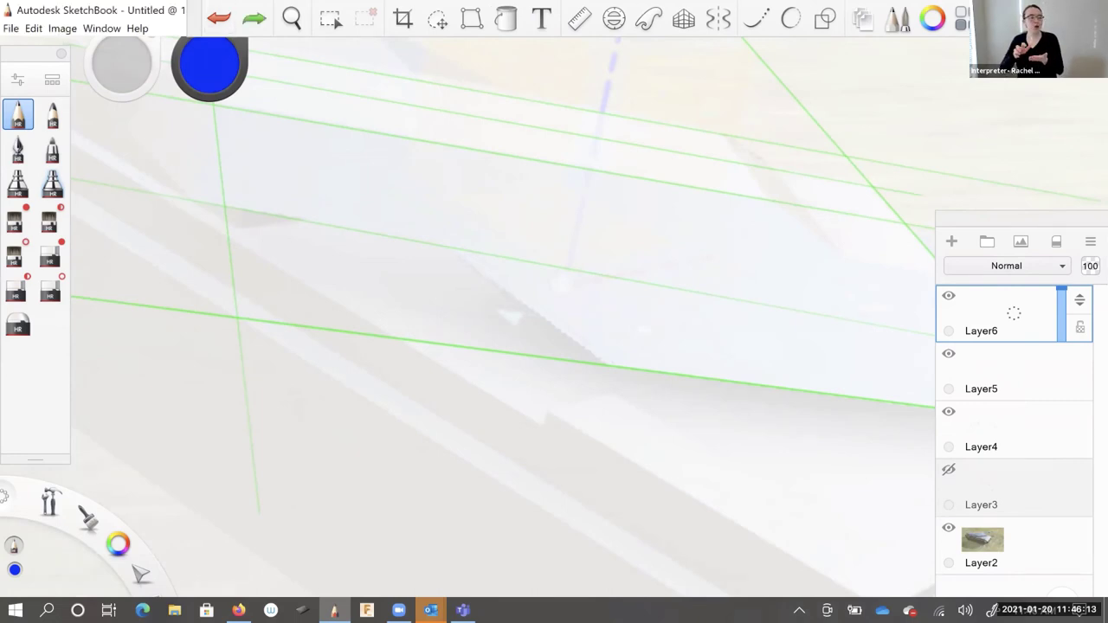
pyautogui.hotkey('ctrl', 'y')
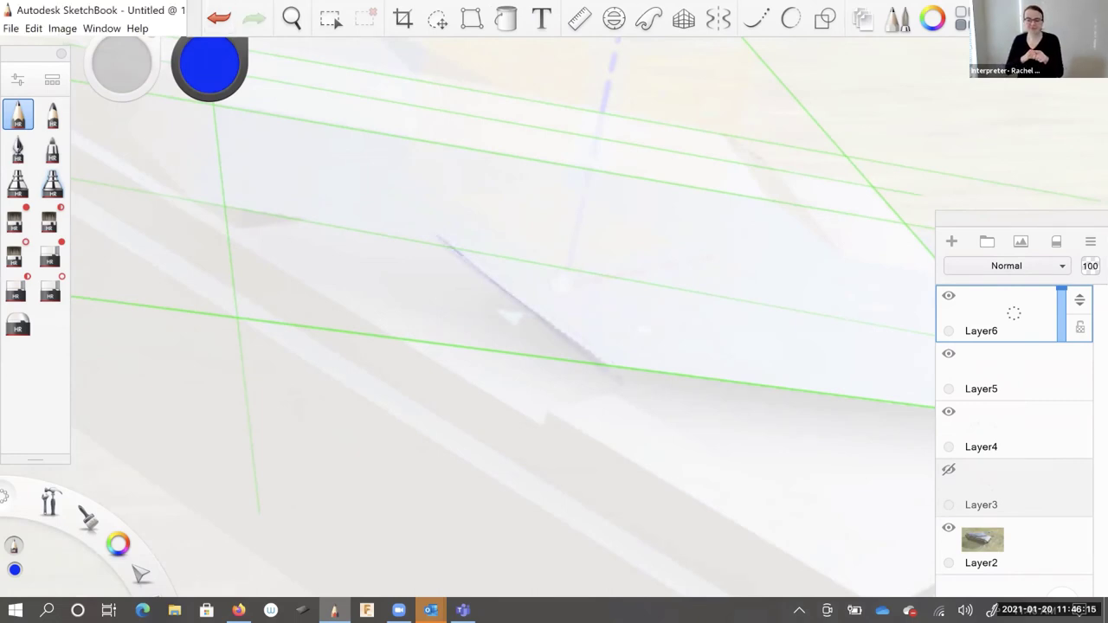
pyautogui.moveTo(462, 257); pyautogui.dragTo(582, 353)
pyautogui.moveTo(440, 239); pyautogui.dragTo(619, 381)
pyautogui.press('space')
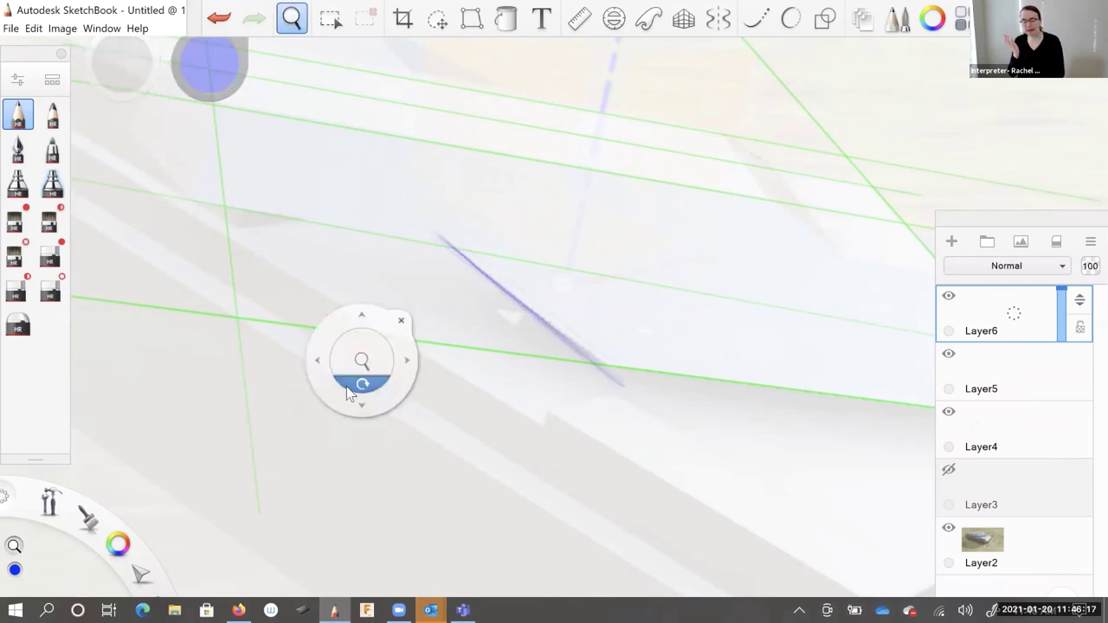
pyautogui.moveTo(363, 358); pyautogui.dragTo(554, 407)
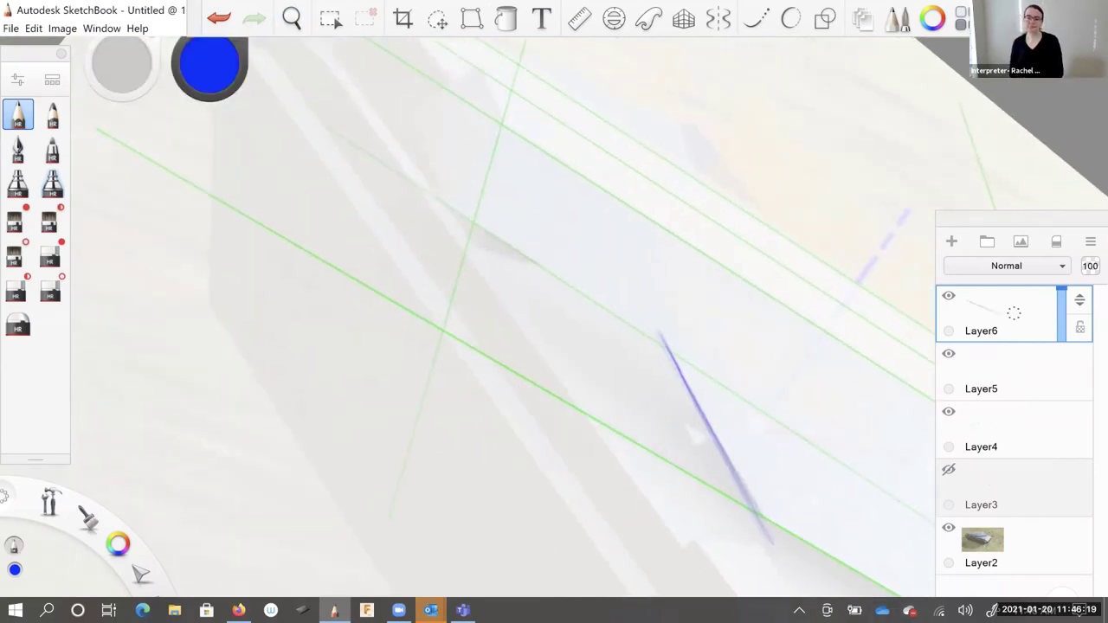
pyautogui.moveTo(494, 237); pyautogui.dragTo(630, 327)
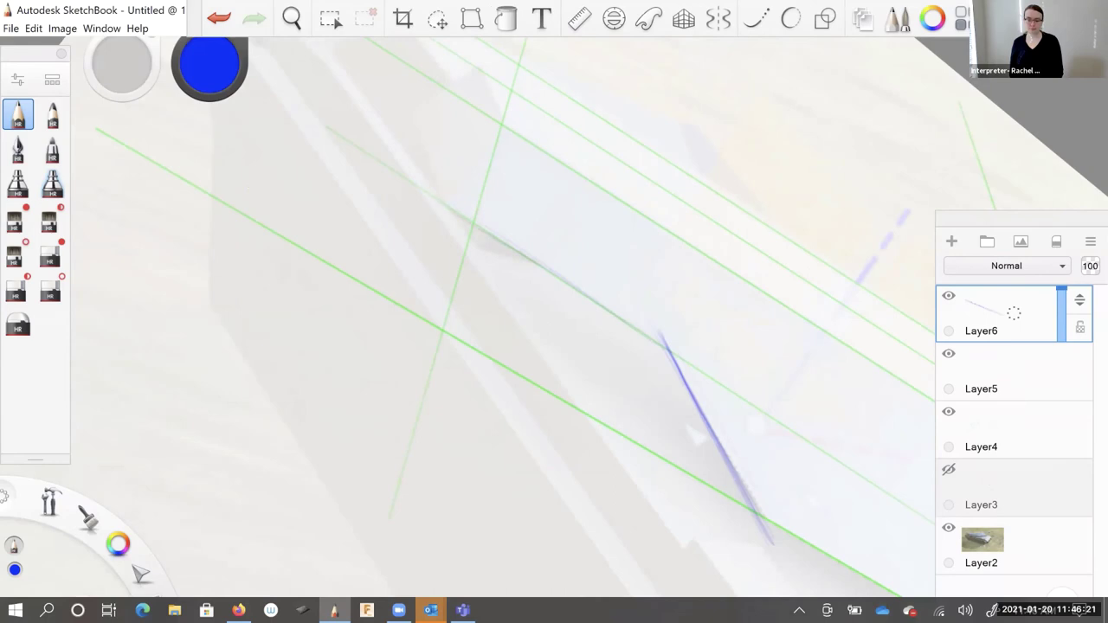
pyautogui.moveTo(536, 259); pyautogui.dragTo(644, 322)
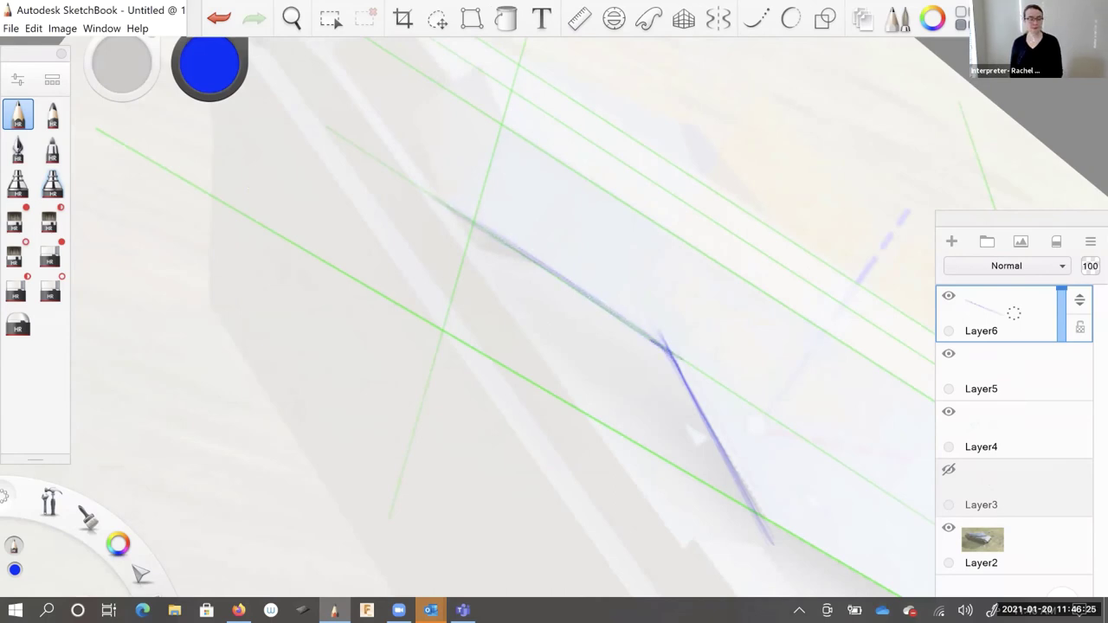
# Draw an edge curving down from the horizontal line and extend the diagonal hull line
pyautogui.press('space')
pyautogui.moveTo(329, 440)
pyautogui.mouseDown()
pyautogui.moveTo(324, 398)
pyautogui.moveTo(662, 177)
pyautogui.moveTo(346, 349)
pyautogui.moveTo(351, 361)
pyautogui.moveTo(374, 336)
pyautogui.mouseUp()
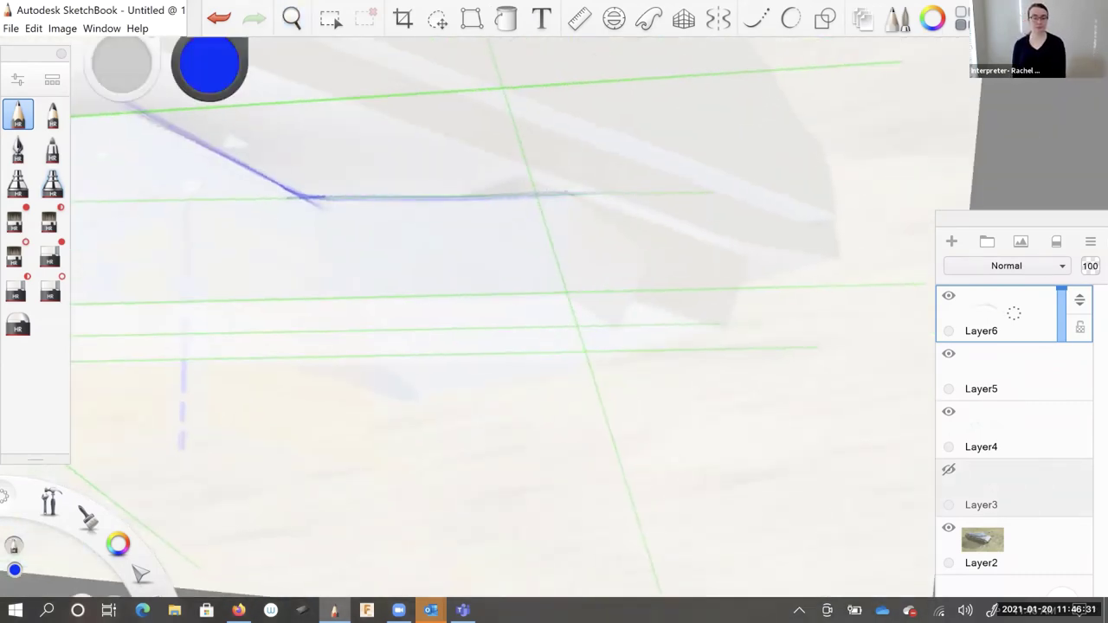
pyautogui.moveTo(567, 192); pyautogui.dragTo(664, 264)
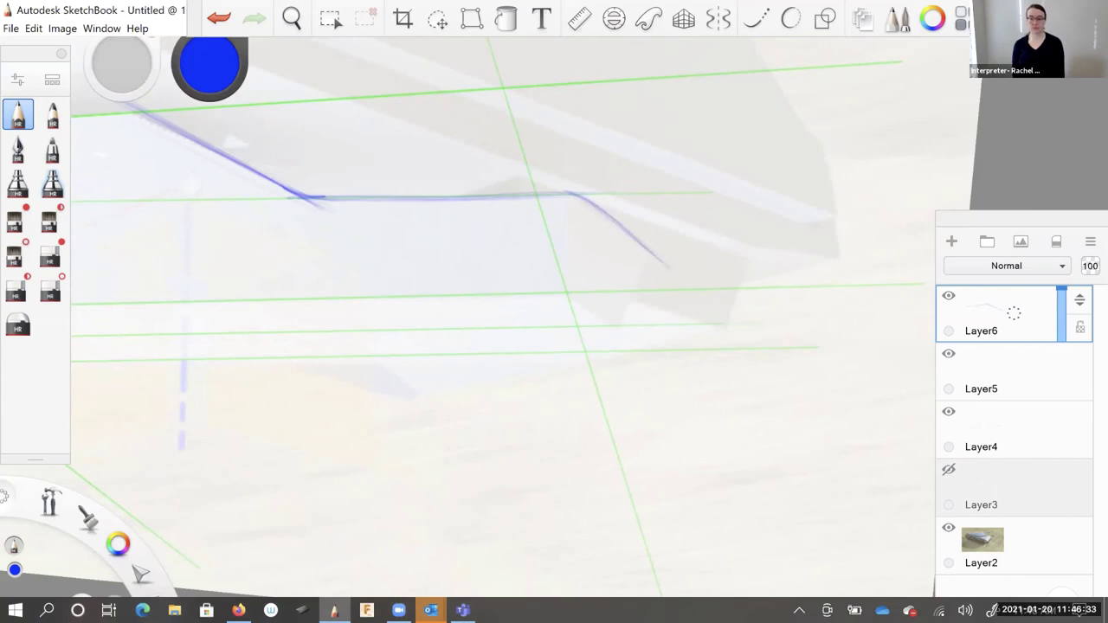
pyautogui.press('space')
pyautogui.moveTo(376, 309)
pyautogui.mouseDown()
pyautogui.moveTo(367, 300)
pyautogui.moveTo(545, 515)
pyautogui.mouseUp()
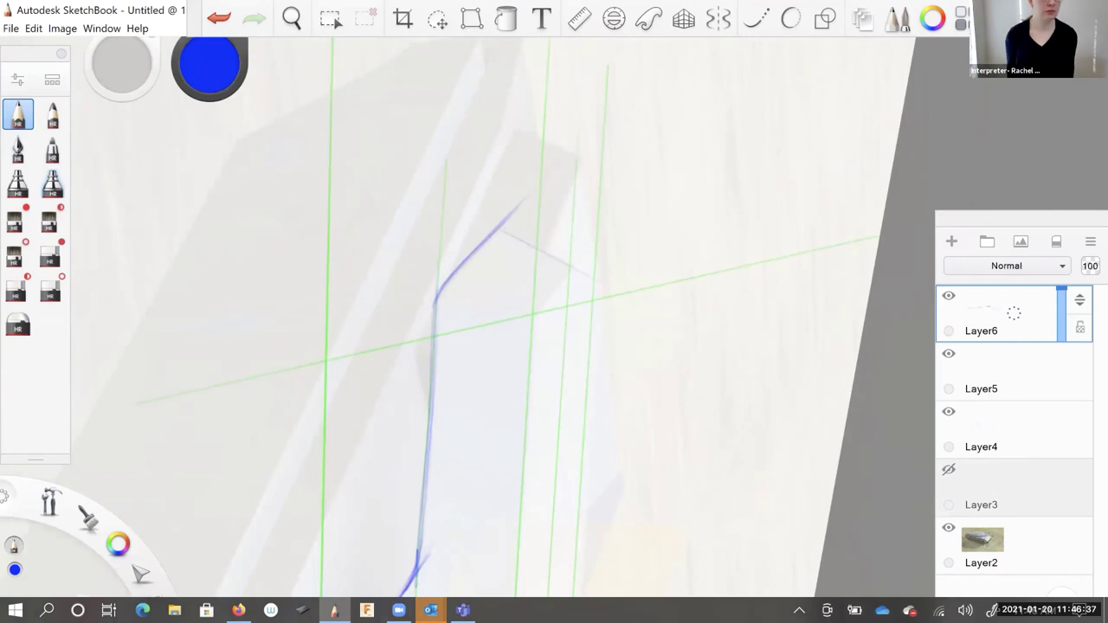
pyautogui.moveTo(502, 227); pyautogui.dragTo(611, 292)
# Rotate the canvas to a new angle and add short hooked strokes near the turret curve
pyautogui.press('space')
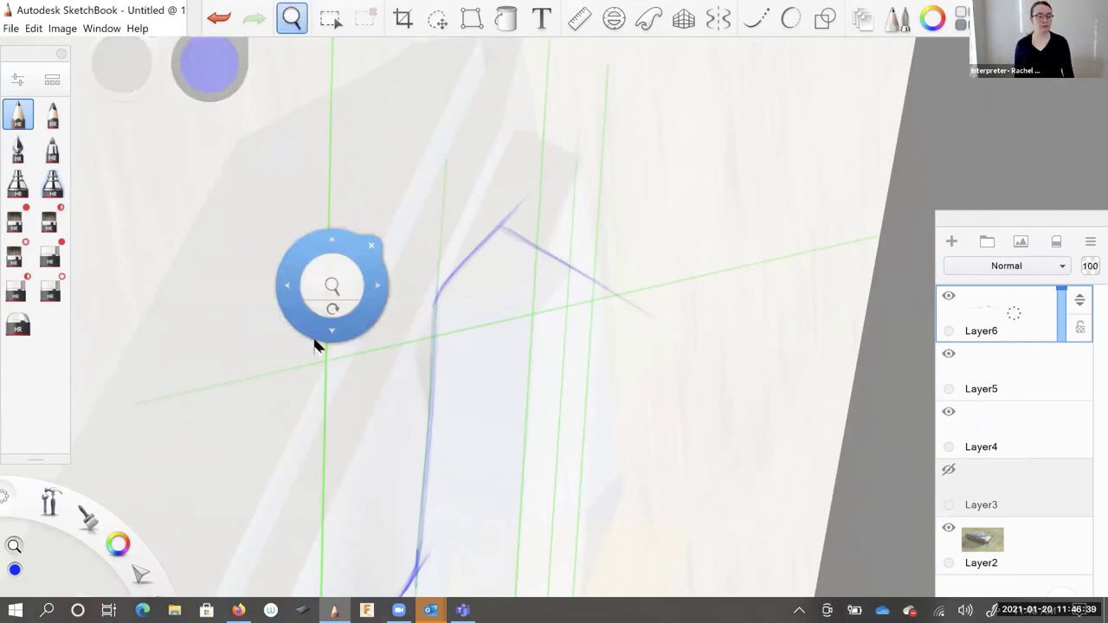
pyautogui.moveTo(317, 341); pyautogui.dragTo(490, 84)
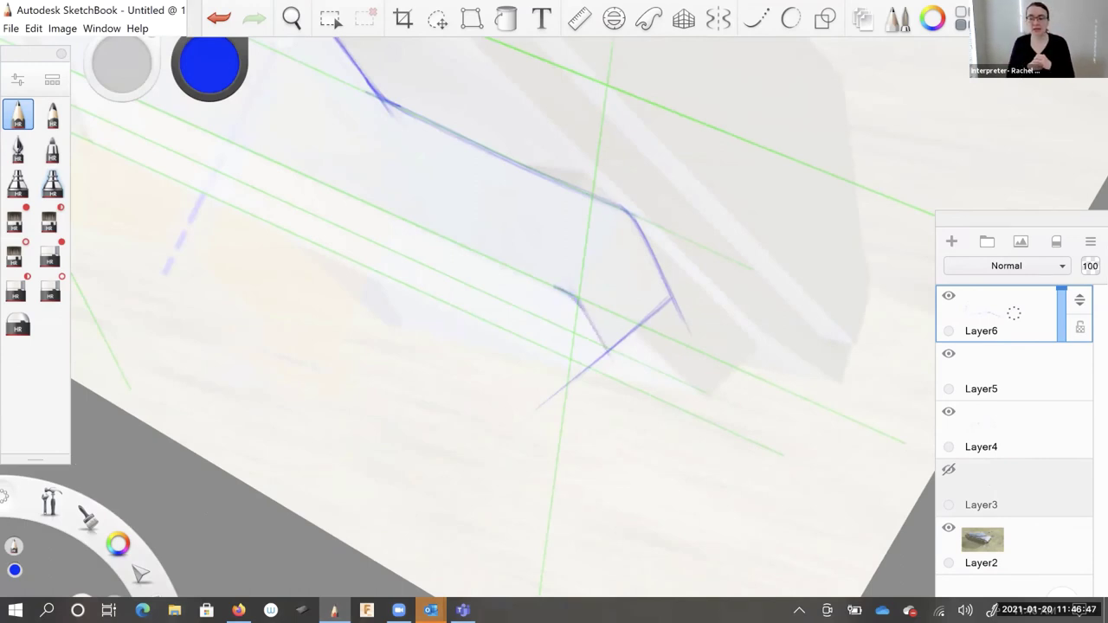
pyautogui.press('space')
pyautogui.moveTo(320, 280); pyautogui.dragTo(294, 294)
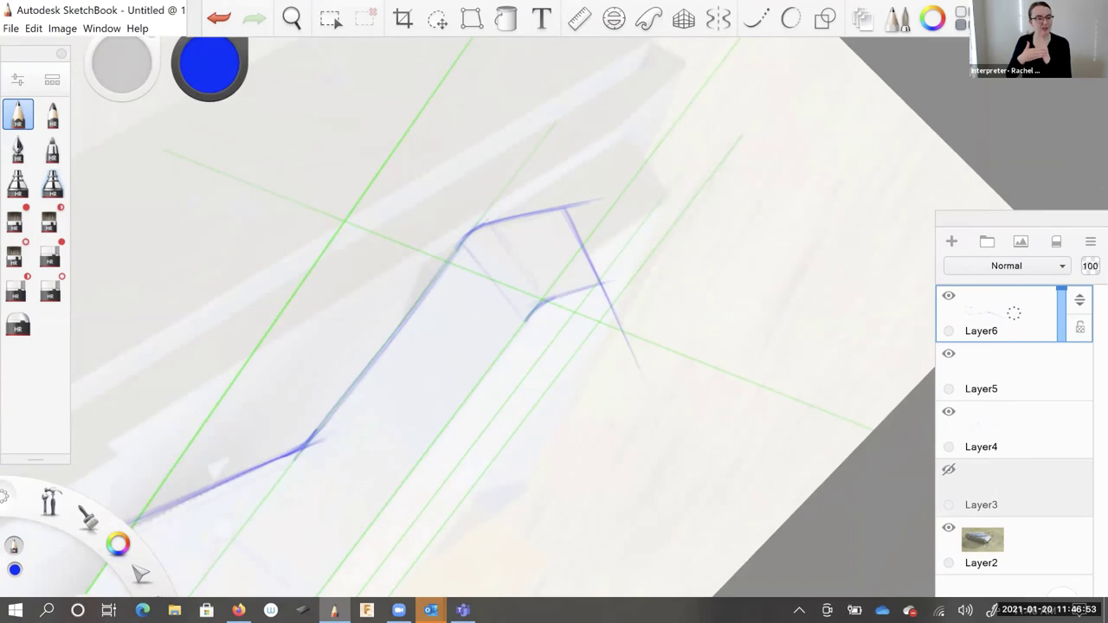
pyautogui.press('space')
pyautogui.moveTo(291, 340); pyautogui.dragTo(519, 381)
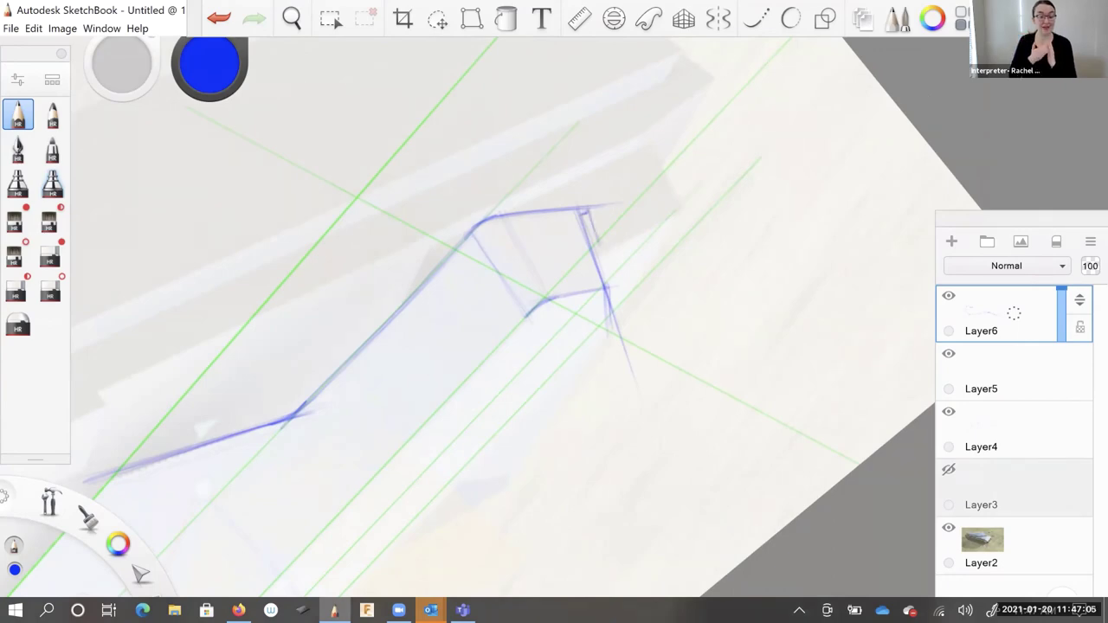
pyautogui.press('space')
pyautogui.moveTo(289, 338); pyautogui.dragTo(515, 264)
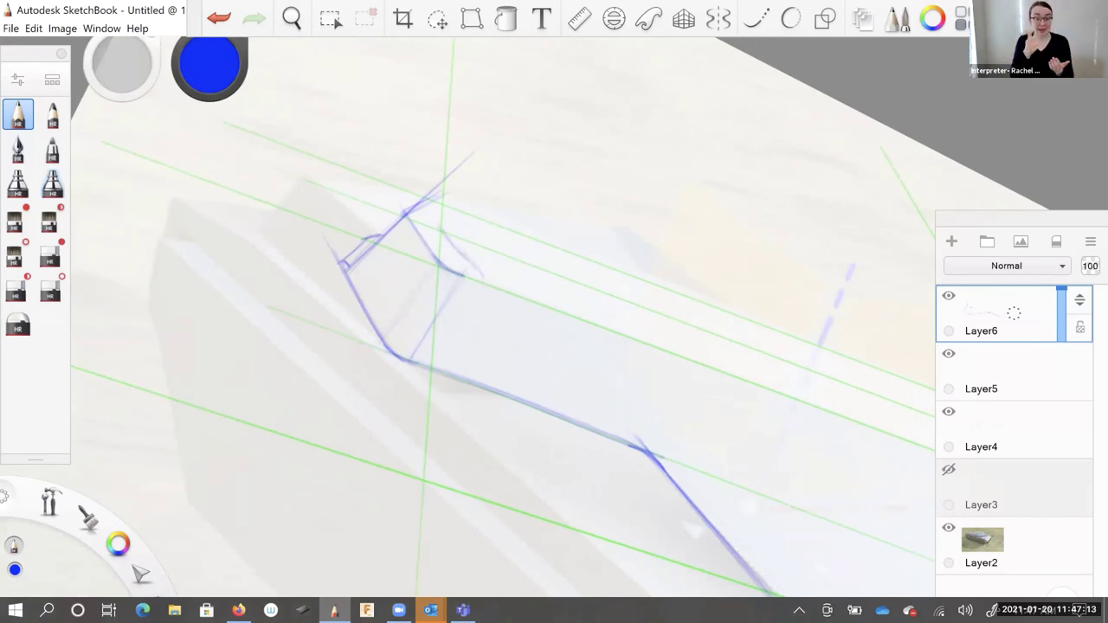
pyautogui.moveTo(472, 271); pyautogui.dragTo(483, 284)
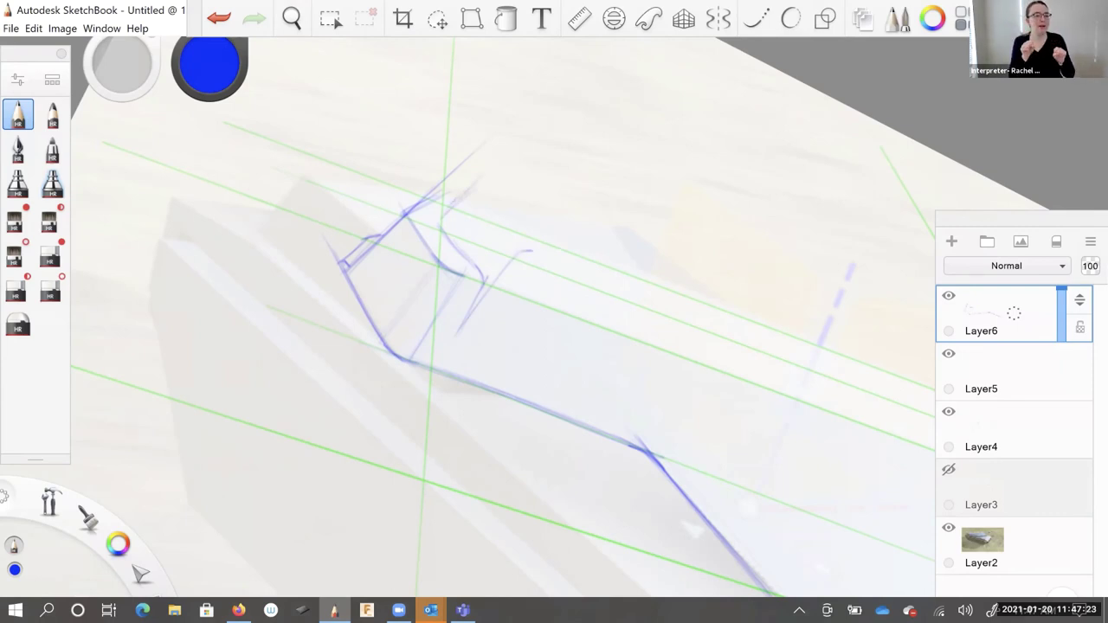
pyautogui.moveTo(531, 252); pyautogui.dragTo(543, 254)
pyautogui.moveTo(480, 191); pyautogui.dragTo(485, 207)
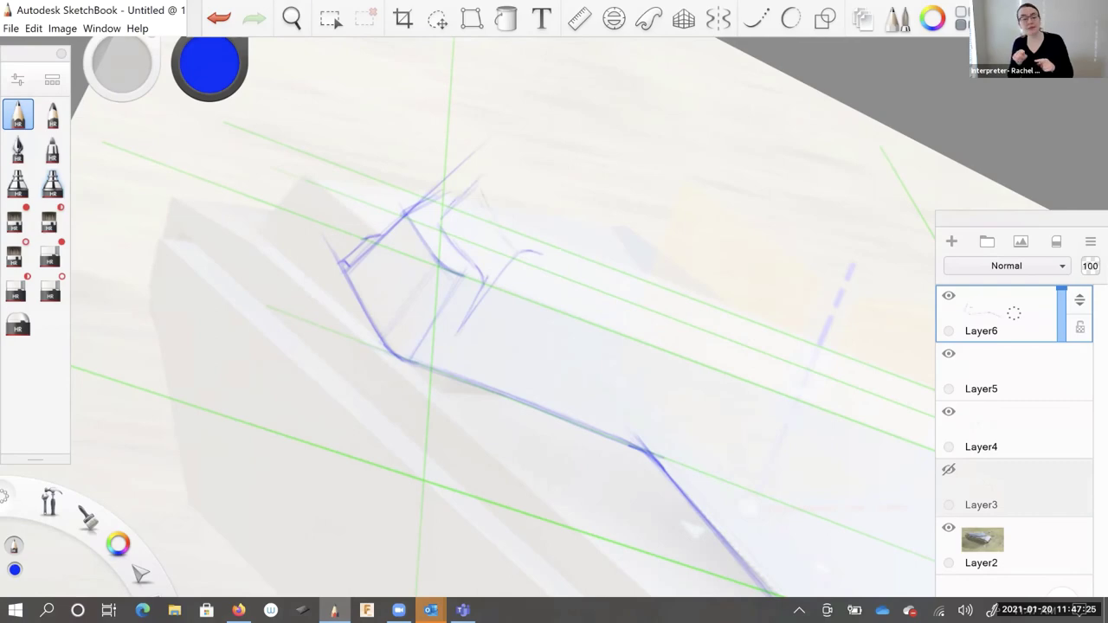
# Add a short vertical stroke below the box and a long diagonal line along the turret top
pyautogui.press('space')
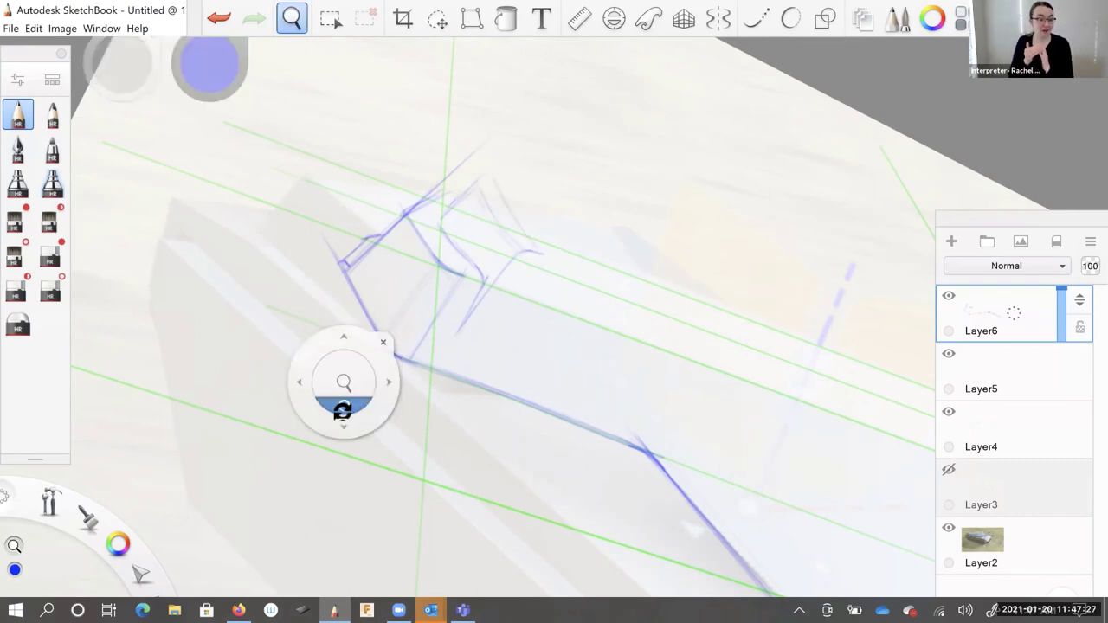
pyautogui.moveTo(338, 410); pyautogui.dragTo(363, 416)
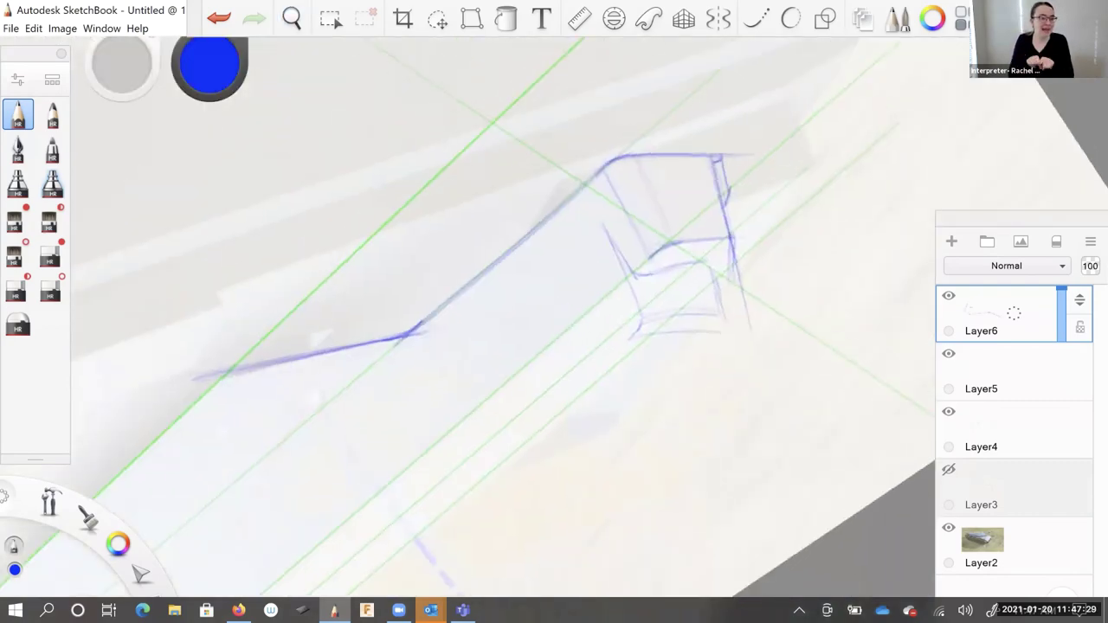
pyautogui.moveTo(727, 332); pyautogui.dragTo(731, 358)
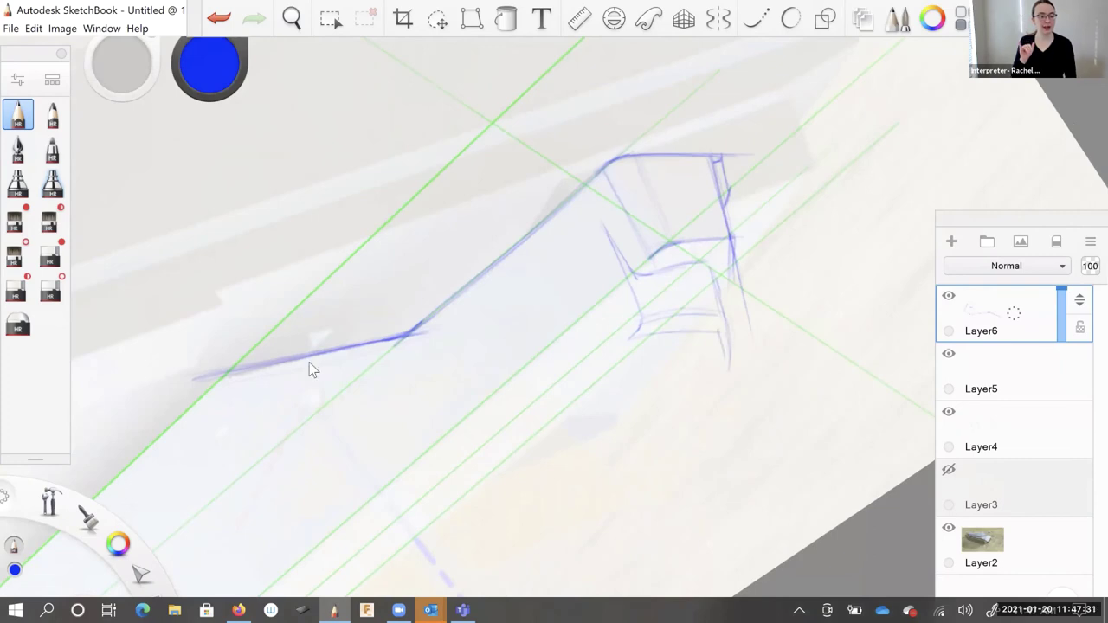
pyautogui.press('space')
pyautogui.moveTo(346, 366); pyautogui.dragTo(605, 375)
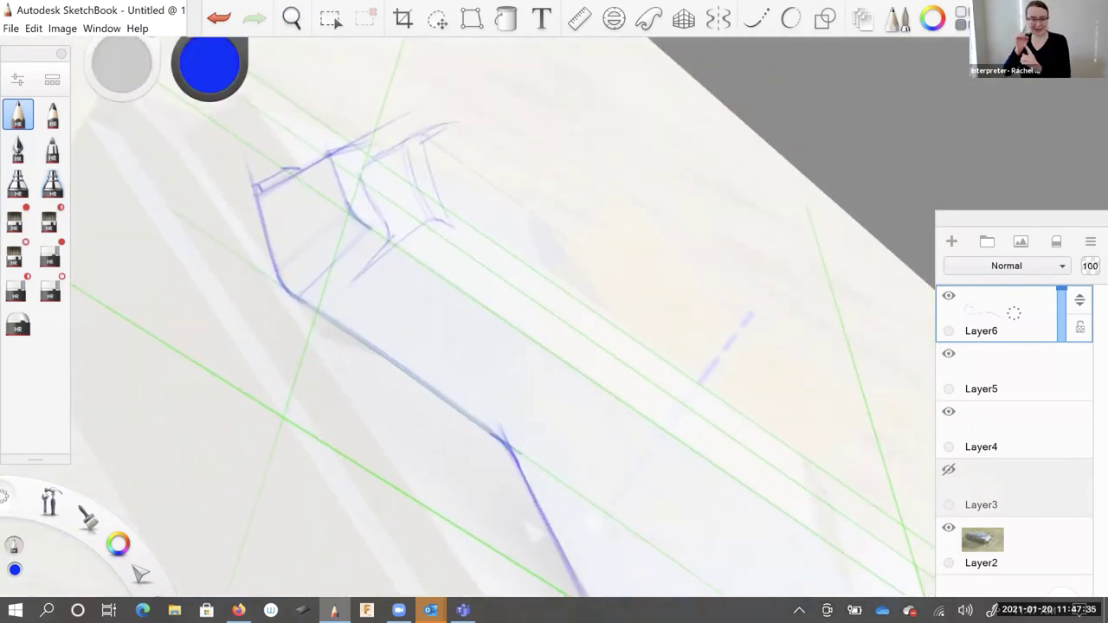
pyautogui.moveTo(427, 136); pyautogui.dragTo(632, 285)
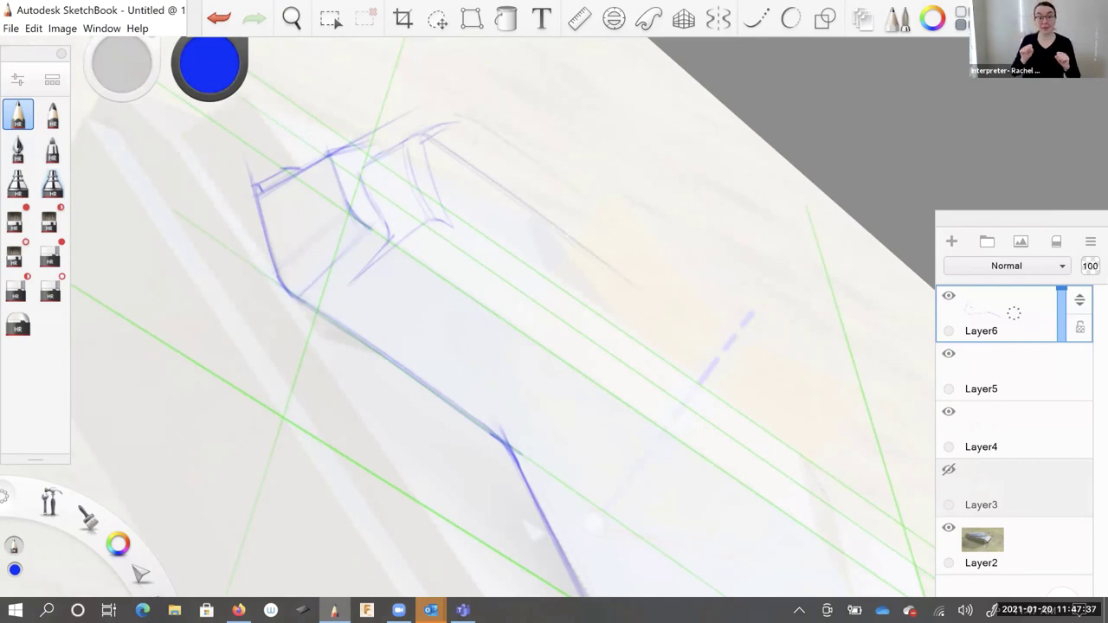
pyautogui.moveTo(566, 188); pyautogui.dragTo(595, 212)
pyautogui.moveTo(473, 123); pyautogui.dragTo(616, 221)
# Darken the upper diagonal turret line, its right edge and the turret front
pyautogui.press('space')
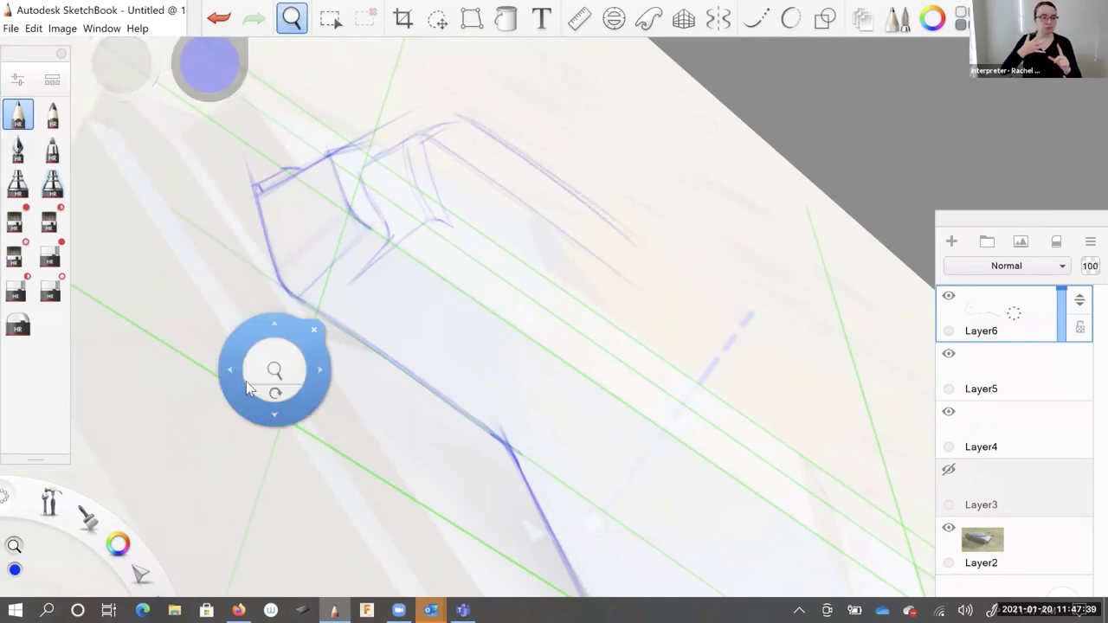
pyautogui.moveTo(245, 380); pyautogui.dragTo(403, 314)
pyautogui.moveTo(408, 354); pyautogui.dragTo(450, 350)
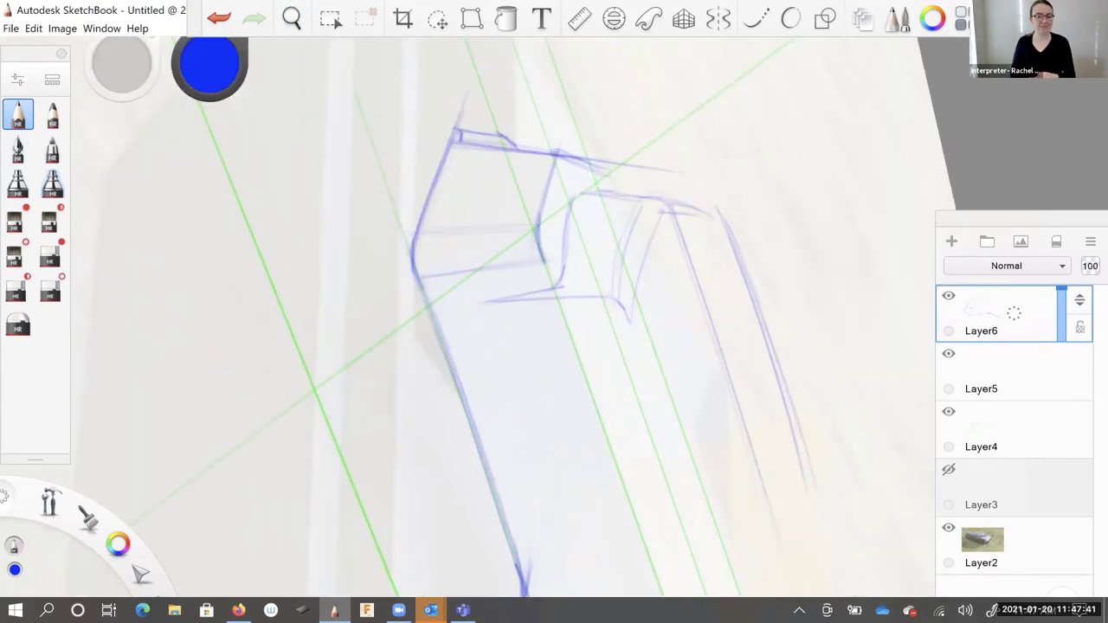
pyautogui.moveTo(590, 164); pyautogui.dragTo(625, 190)
pyautogui.moveTo(564, 151); pyautogui.dragTo(607, 173)
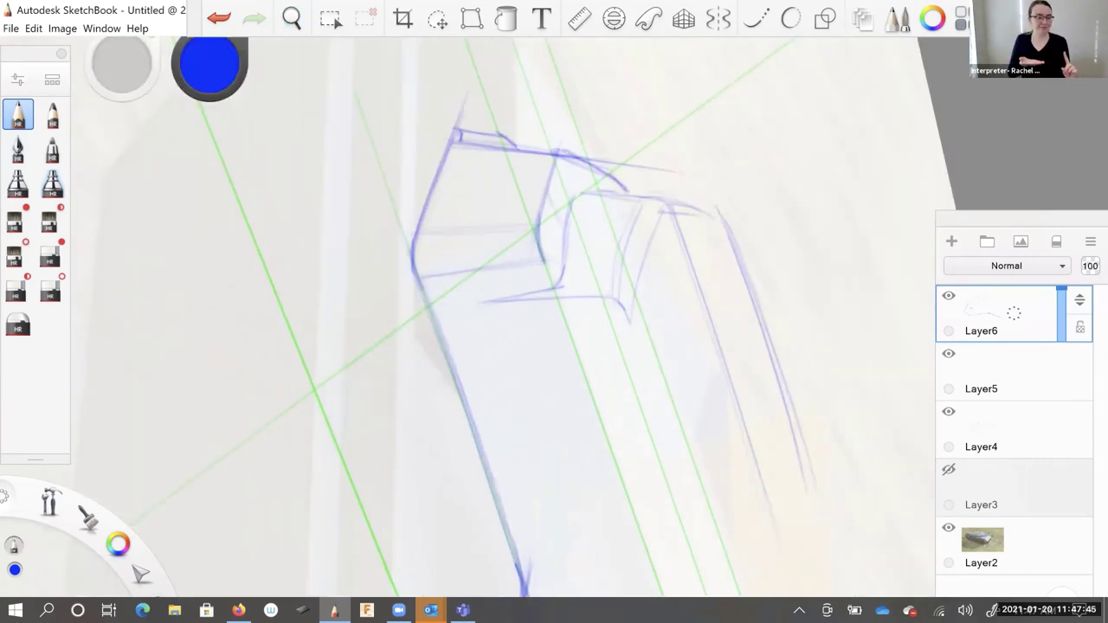
pyautogui.moveTo(570, 223); pyautogui.dragTo(649, 239)
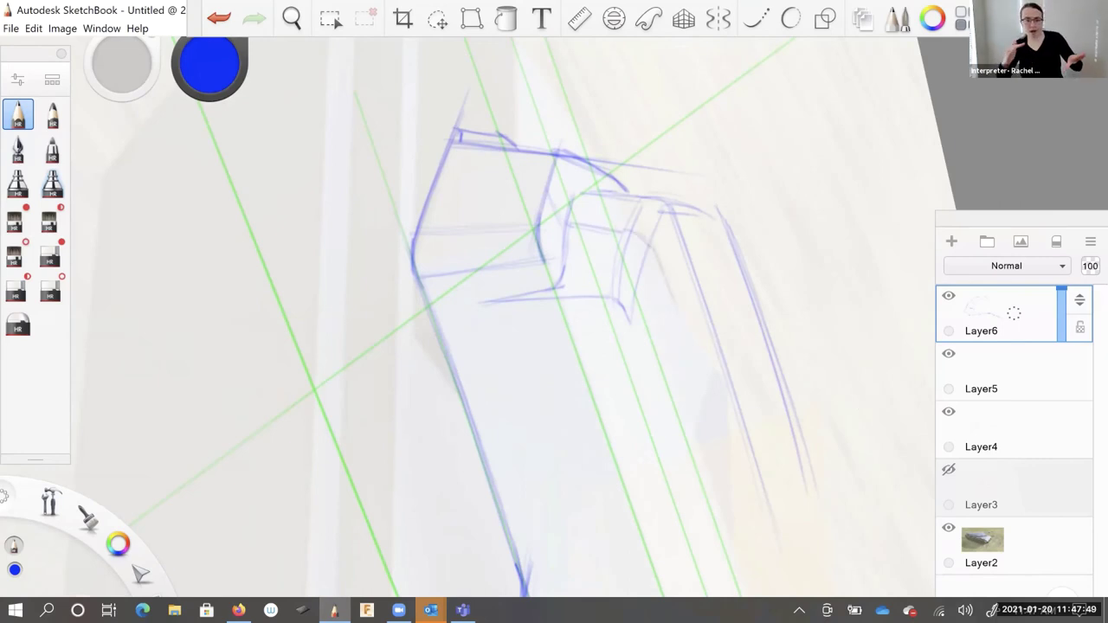
pyautogui.moveTo(715, 250); pyautogui.dragTo(723, 269)
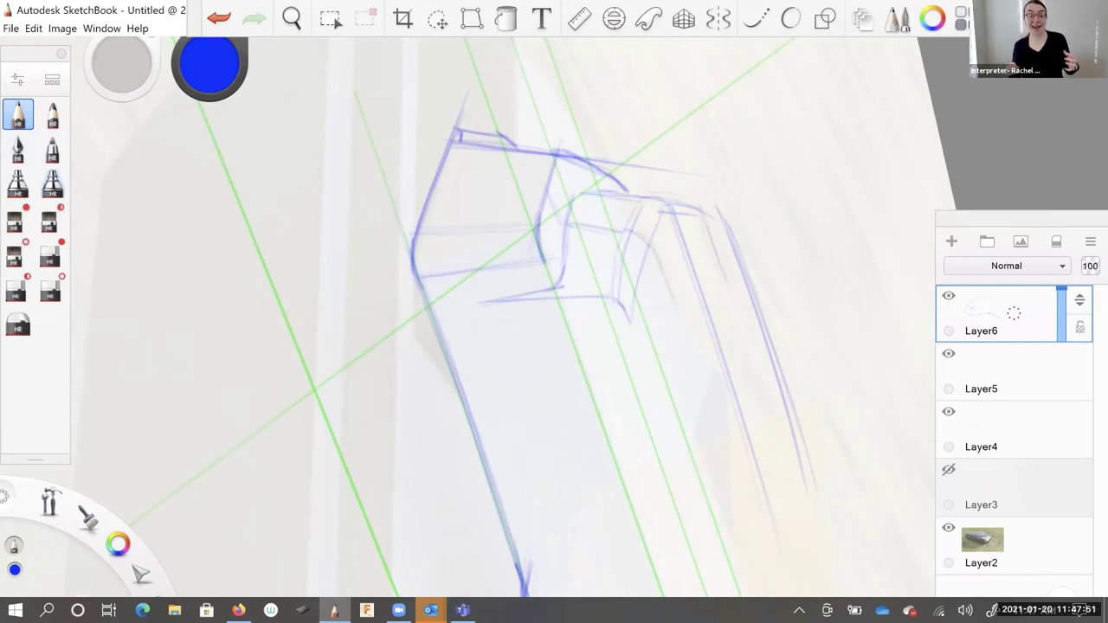
pyautogui.moveTo(562, 182); pyautogui.dragTo(547, 213)
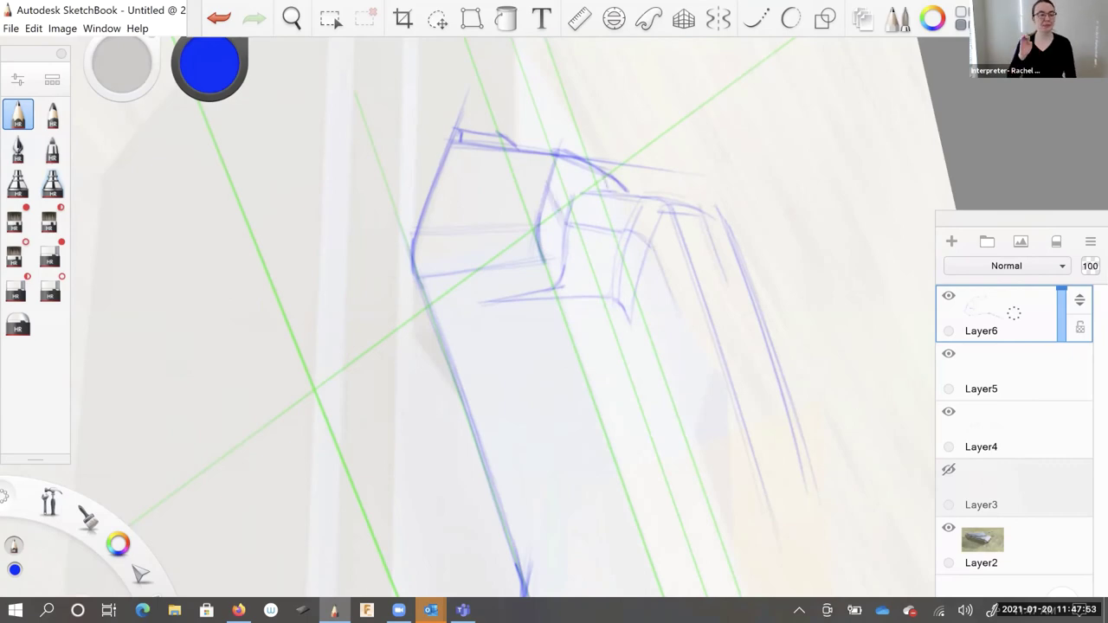
# Sketch and darken the left front vertical edge of the hull and its lower-left corner
pyautogui.press('space')
pyautogui.moveTo(302, 369)
pyautogui.mouseDown()
pyautogui.moveTo(314, 364)
pyautogui.moveTo(279, 375)
pyautogui.moveTo(294, 354)
pyautogui.moveTo(528, 432)
pyautogui.mouseUp()
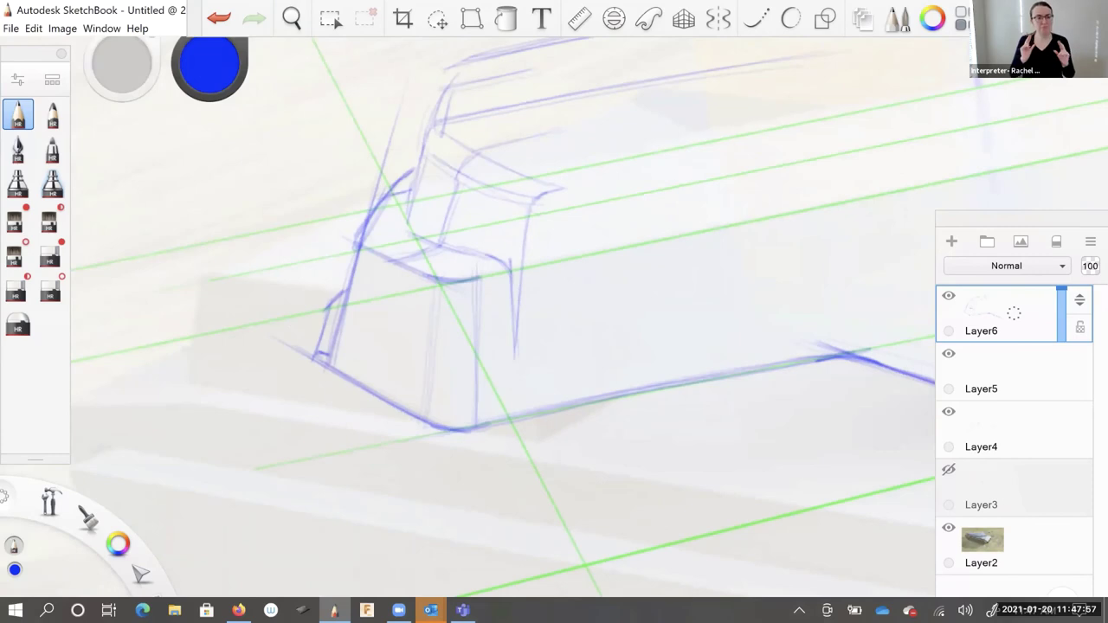
pyautogui.moveTo(398, 263)
pyautogui.mouseDown()
pyautogui.moveTo(377, 363)
pyautogui.moveTo(333, 365)
pyautogui.moveTo(427, 424)
pyautogui.mouseUp()
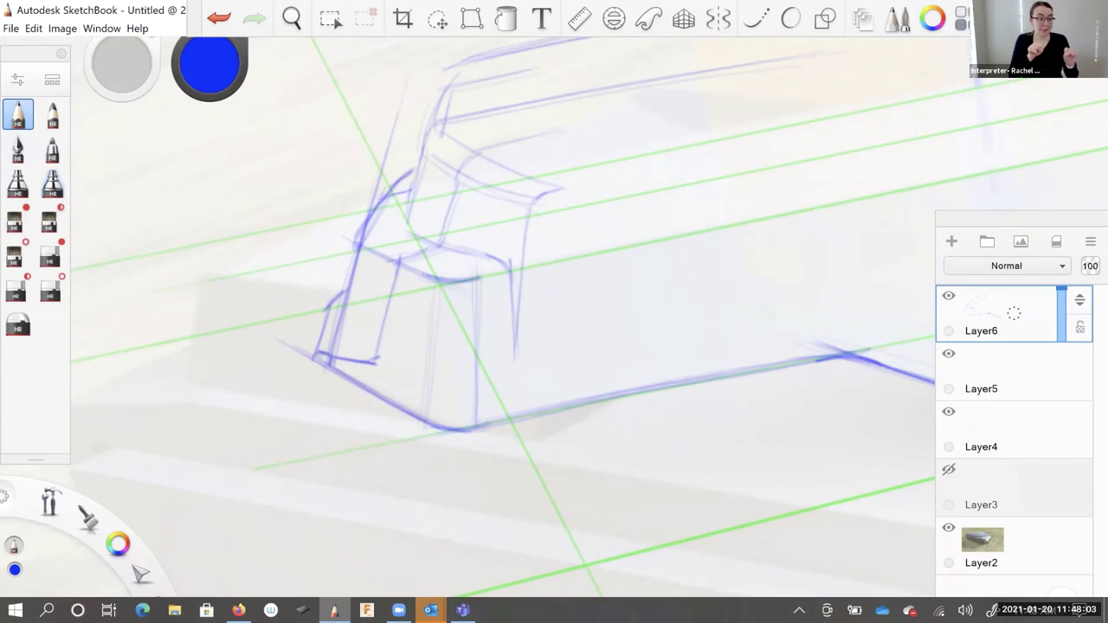
pyautogui.moveTo(323, 356); pyautogui.dragTo(335, 350)
pyautogui.moveTo(298, 232); pyautogui.dragTo(312, 345)
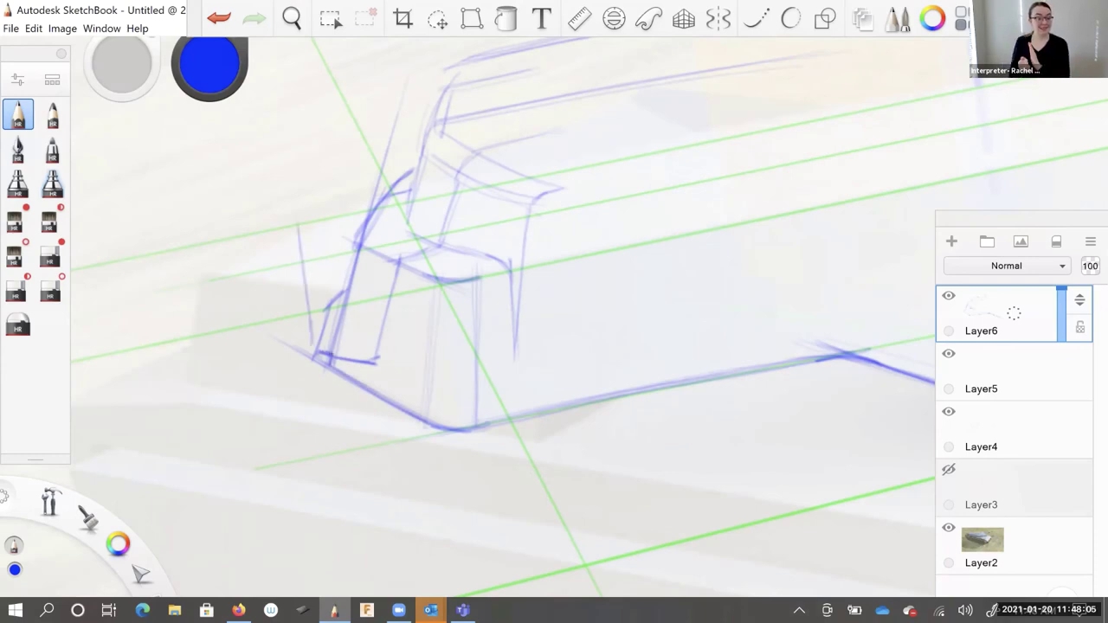
pyautogui.moveTo(296, 213); pyautogui.dragTo(319, 345)
pyautogui.moveTo(345, 278)
pyautogui.mouseDown()
pyautogui.moveTo(335, 290)
pyautogui.moveTo(334, 277)
pyautogui.moveTo(344, 302)
pyautogui.moveTo(313, 357)
pyautogui.mouseUp()
pyautogui.moveTo(296, 210); pyautogui.dragTo(314, 353)
pyautogui.moveTo(313, 330); pyautogui.dragTo(314, 359)
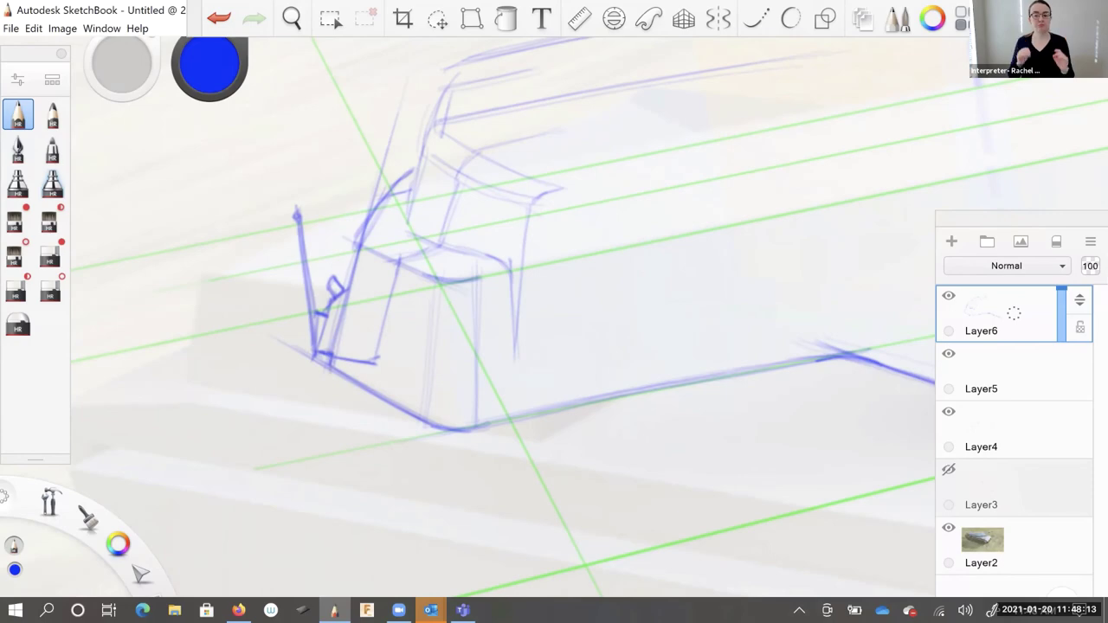
pyautogui.moveTo(399, 179); pyautogui.dragTo(408, 169)
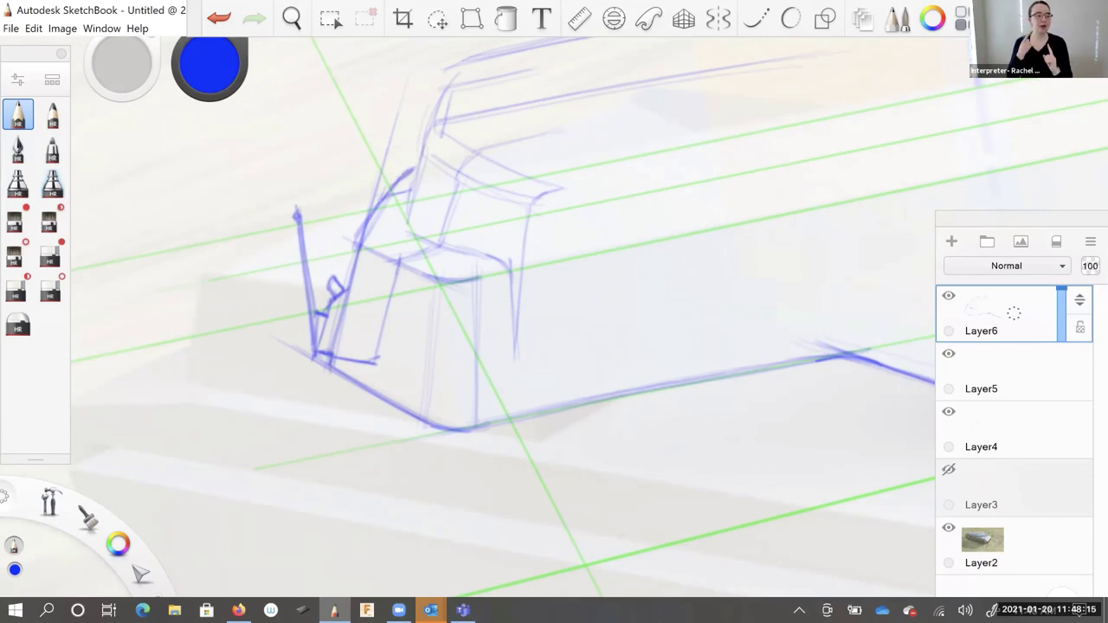
pyautogui.press('space')
pyautogui.moveTo(262, 418)
pyautogui.mouseDown()
pyautogui.moveTo(395, 193)
pyautogui.moveTo(432, 173)
pyautogui.mouseUp()
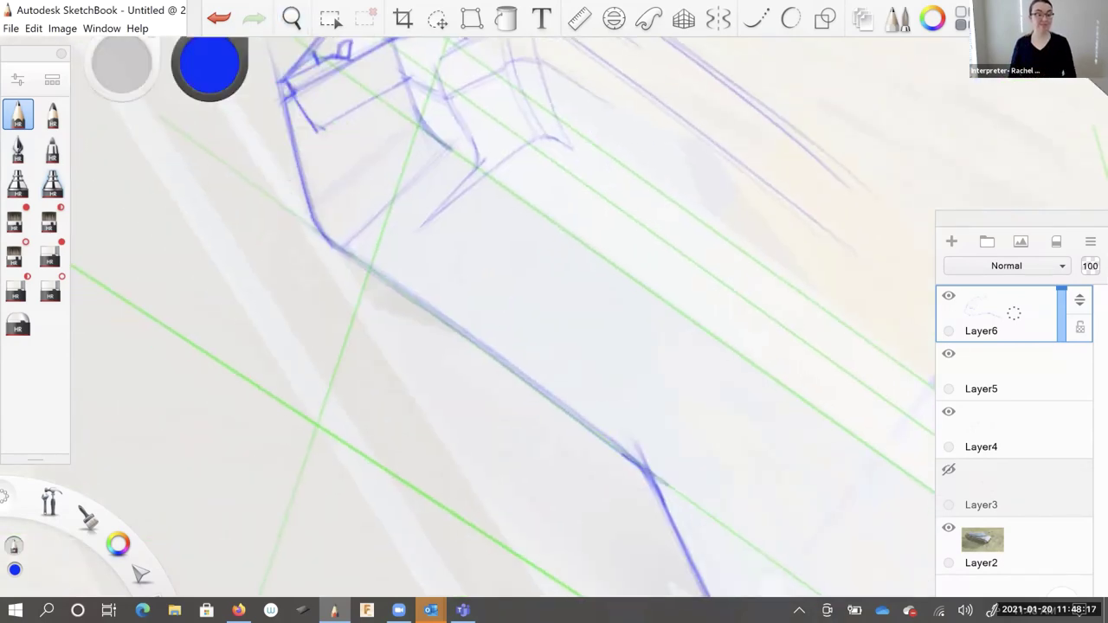
# Darken the long lower hull line and shape the fender outline's hooked end
pyautogui.moveTo(366, 265)
pyautogui.mouseDown()
pyautogui.moveTo(384, 312)
pyautogui.moveTo(545, 430)
pyautogui.mouseUp()
pyautogui.moveTo(388, 309); pyautogui.dragTo(573, 448)
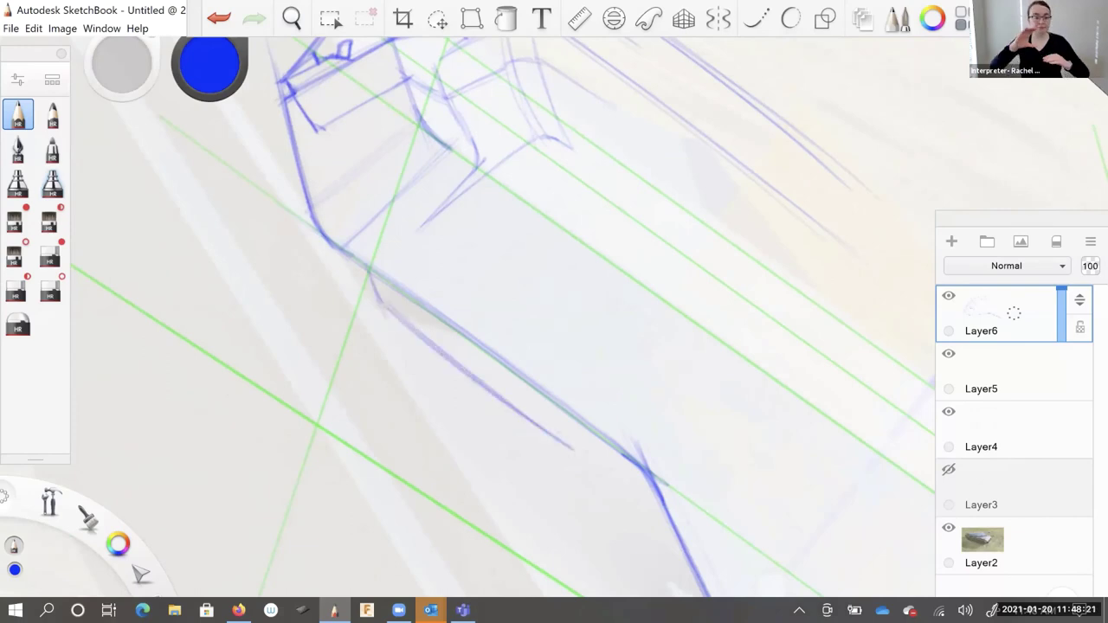
pyautogui.moveTo(429, 334); pyautogui.dragTo(547, 429)
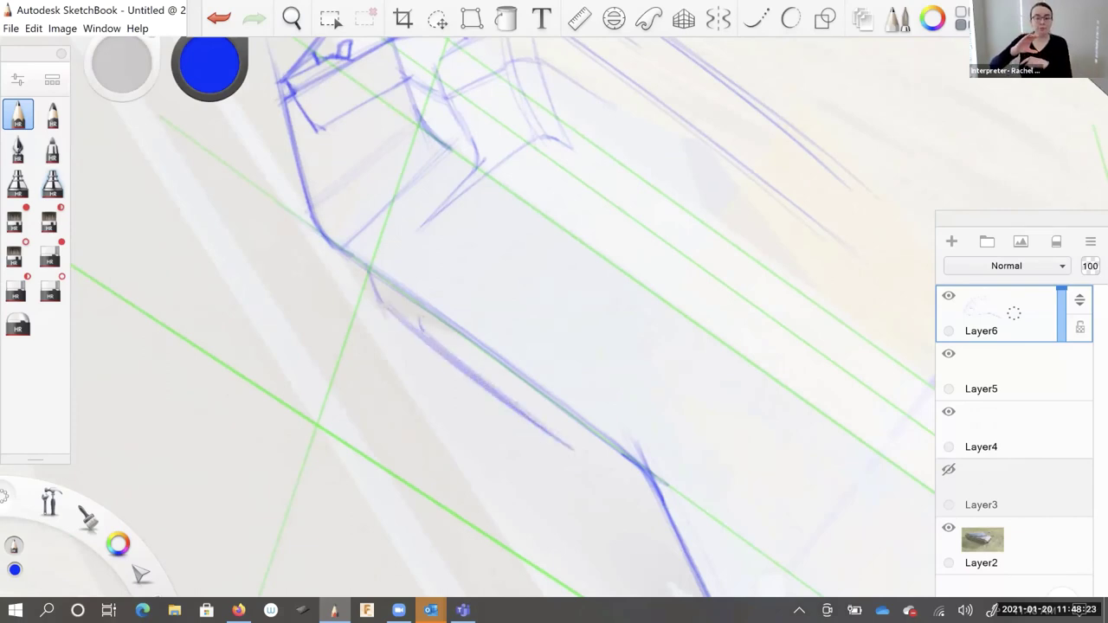
pyautogui.moveTo(449, 333); pyautogui.dragTo(542, 401)
pyautogui.moveTo(433, 320); pyautogui.dragTo(576, 428)
pyautogui.moveTo(473, 349); pyautogui.dragTo(590, 439)
pyautogui.moveTo(417, 303); pyautogui.dragTo(605, 442)
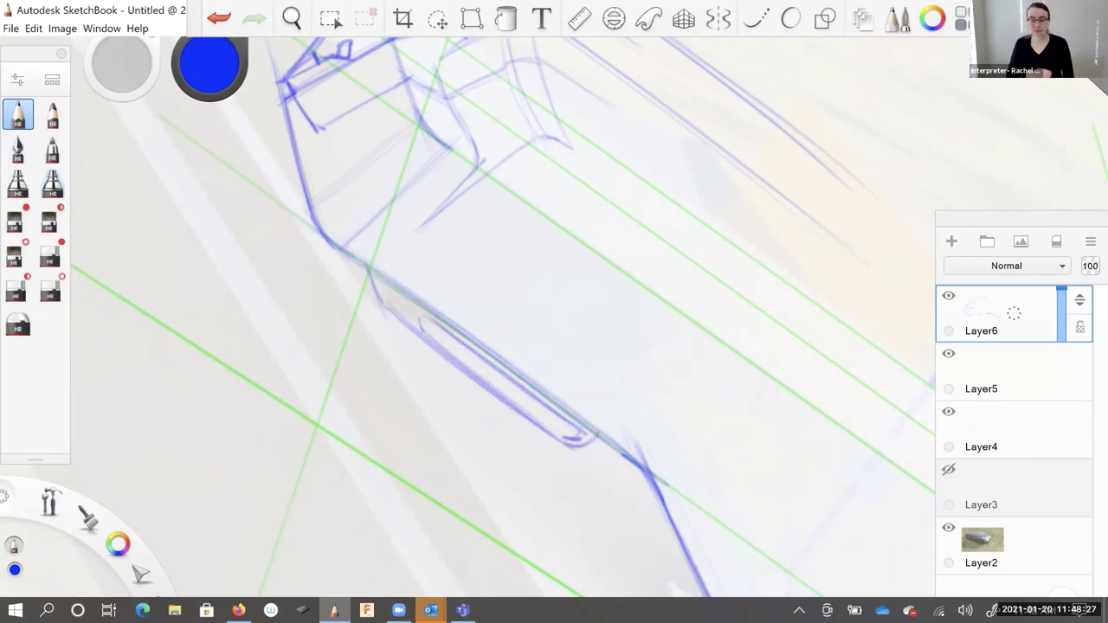
pyautogui.moveTo(376, 263); pyautogui.dragTo(383, 303)
pyautogui.moveTo(379, 295); pyautogui.dragTo(555, 446)
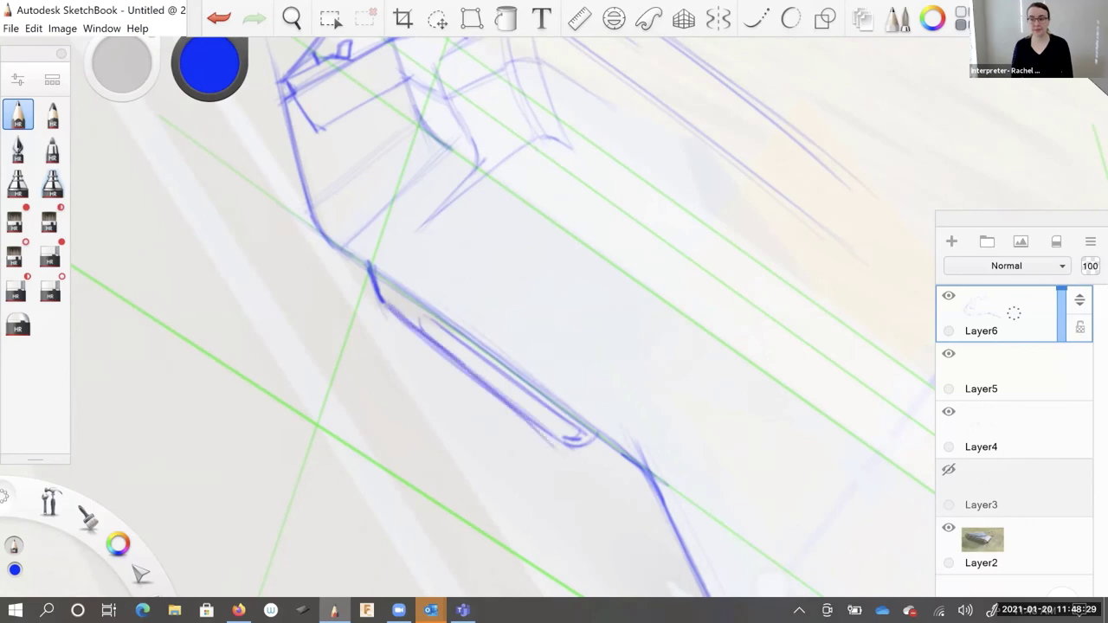
pyautogui.moveTo(328, 233); pyautogui.dragTo(369, 266)
# Rotate the view upright and darken the box's upper, inner and right edges
pyautogui.press('space')
pyautogui.moveTo(470, 329); pyautogui.dragTo(433, 328)
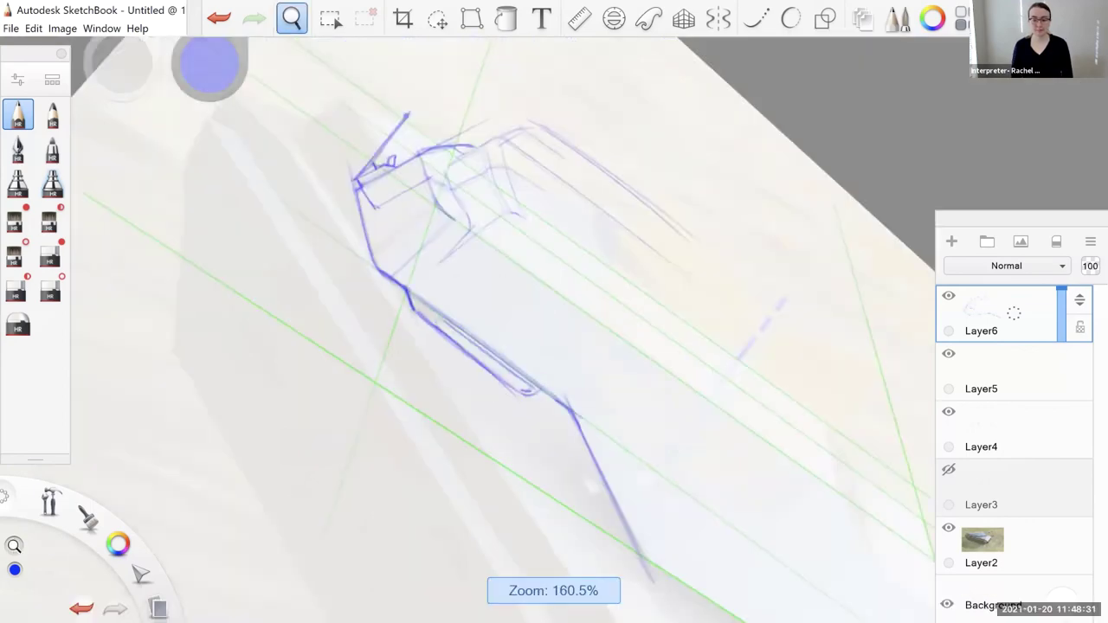
pyautogui.press('space')
pyautogui.moveTo(354, 317); pyautogui.dragTo(559, 321)
pyautogui.press('space')
pyautogui.moveTo(445, 303); pyautogui.dragTo(268, 294)
pyautogui.moveTo(557, 176); pyautogui.dragTo(578, 182)
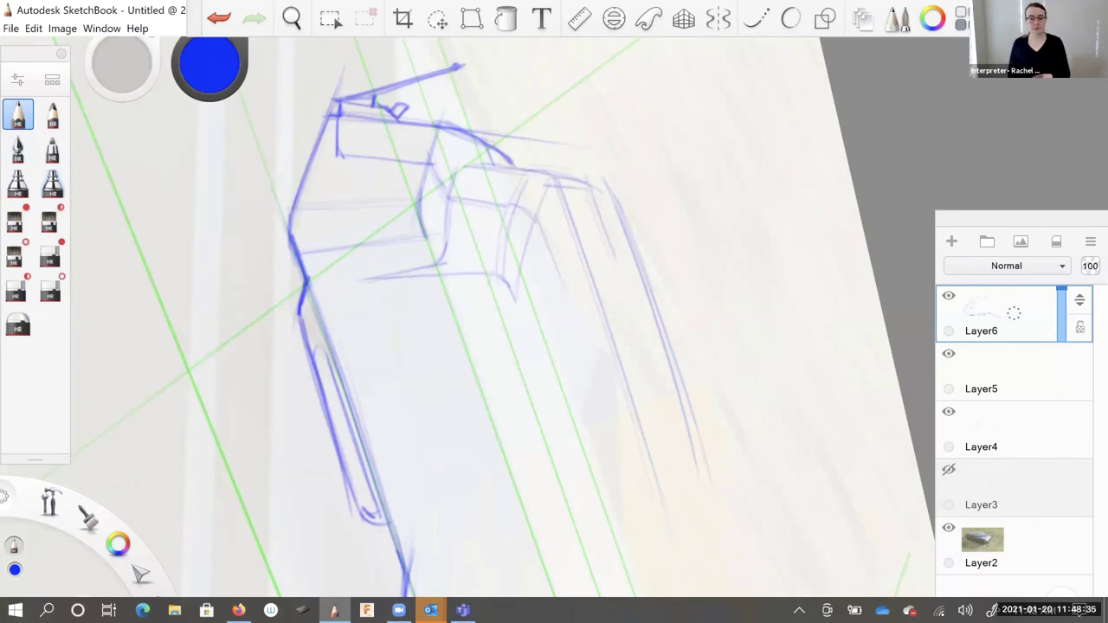
pyautogui.moveTo(498, 163)
pyautogui.mouseDown()
pyautogui.moveTo(597, 185)
pyautogui.moveTo(619, 215)
pyautogui.moveTo(606, 192)
pyautogui.mouseUp()
pyautogui.moveTo(478, 135)
pyautogui.mouseDown()
pyautogui.moveTo(523, 163)
pyautogui.moveTo(495, 147)
pyautogui.mouseUp()
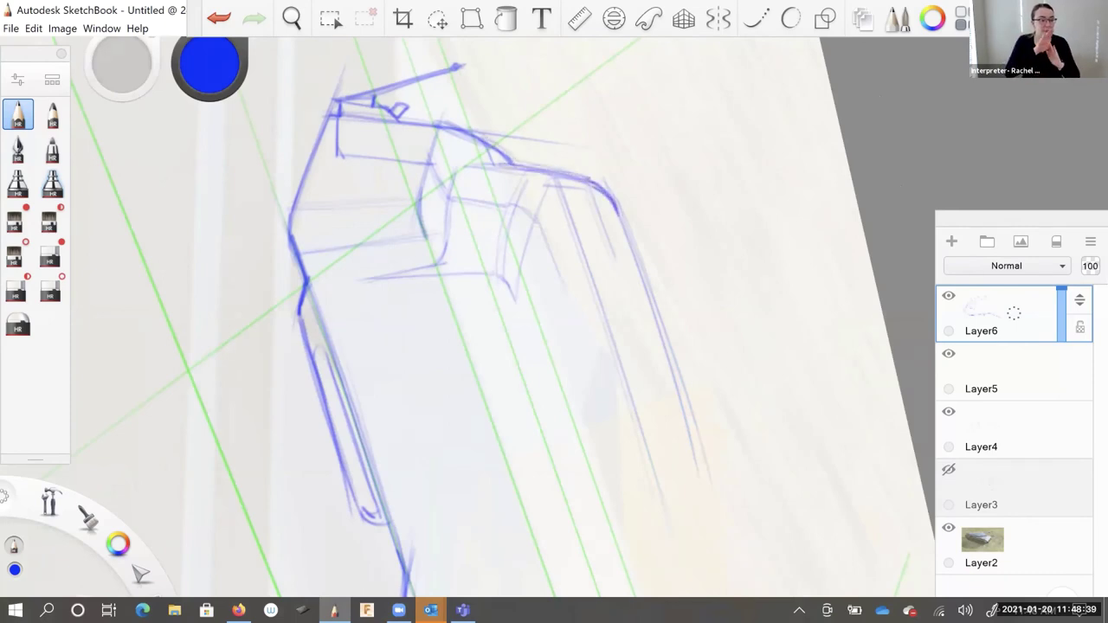
pyautogui.moveTo(454, 194)
pyautogui.mouseDown()
pyautogui.moveTo(515, 206)
pyautogui.moveTo(554, 261)
pyautogui.mouseUp()
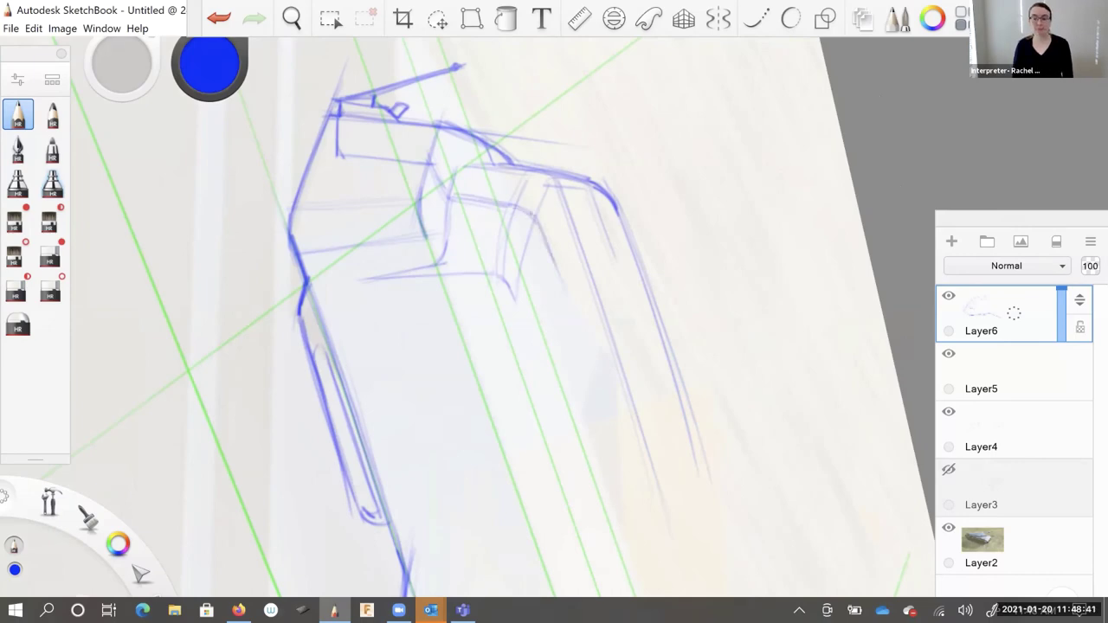
# Reposition the canvas and darken the long top edge line
pyautogui.press('space')
pyautogui.moveTo(272, 286)
pyautogui.mouseDown()
pyautogui.moveTo(257, 299)
pyautogui.moveTo(606, 407)
pyautogui.mouseUp()
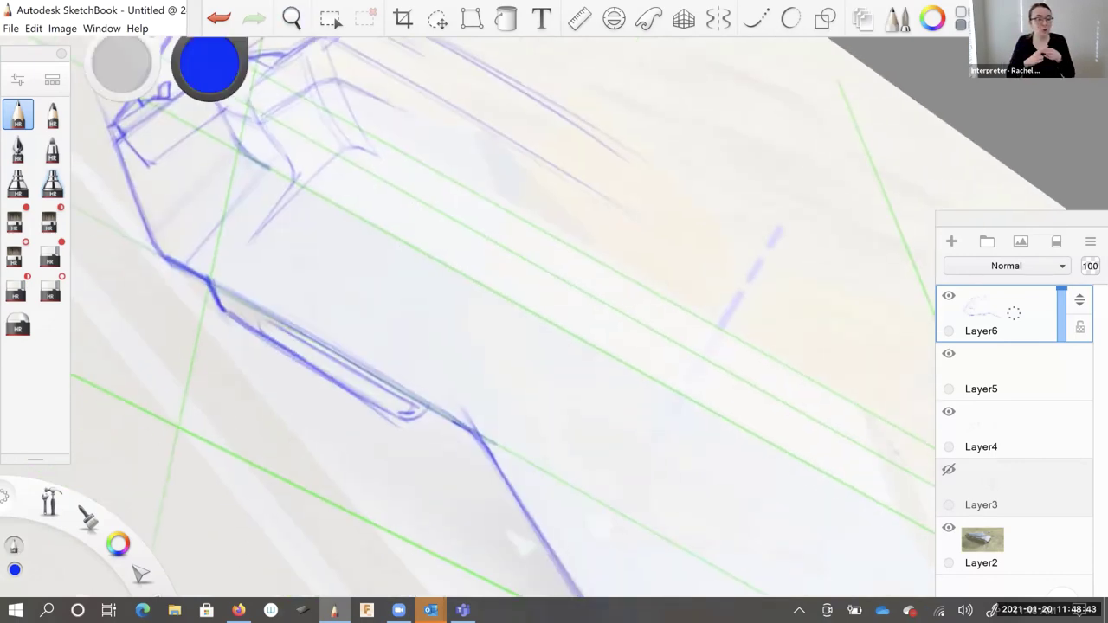
pyautogui.press('space')
pyautogui.moveTo(433, 217); pyautogui.dragTo(472, 346)
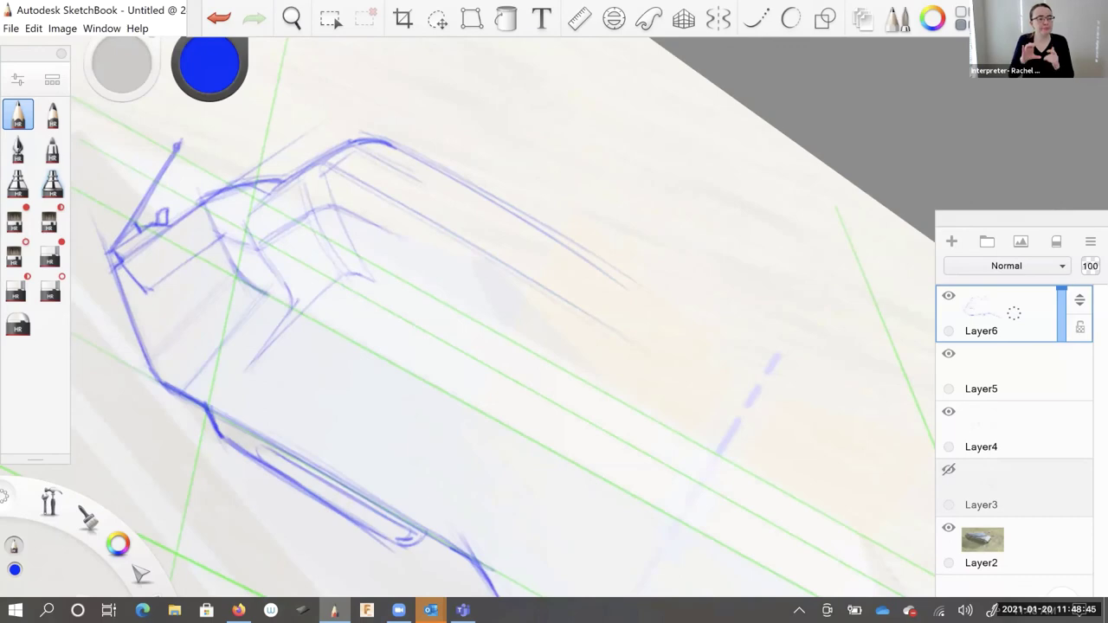
pyautogui.moveTo(394, 146); pyautogui.dragTo(630, 289)
pyautogui.press('space')
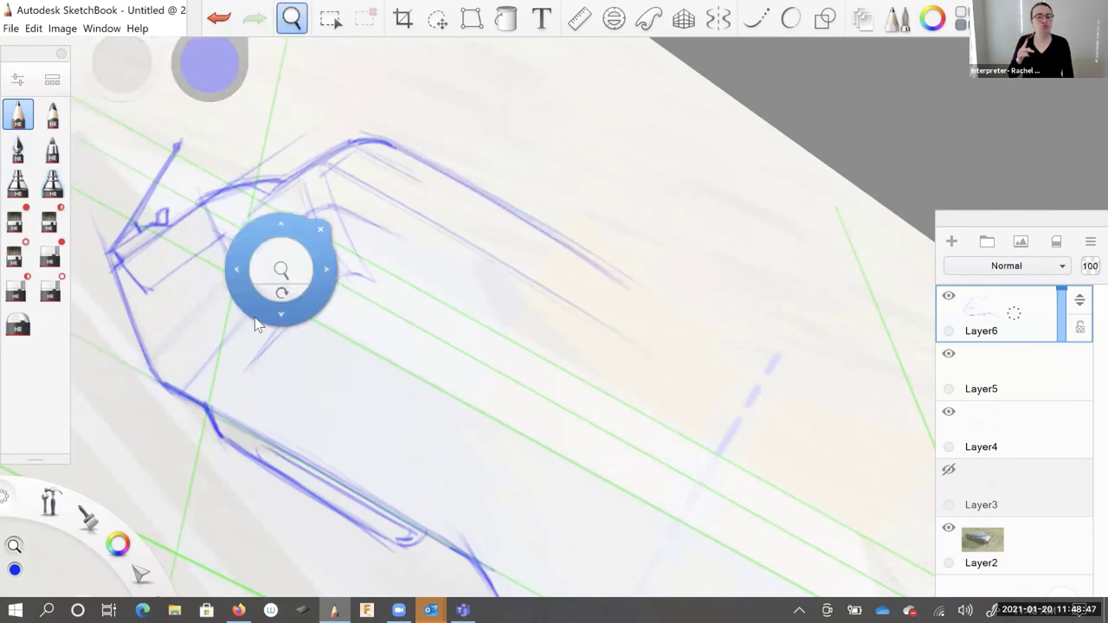
pyautogui.moveTo(259, 312)
pyautogui.mouseDown()
pyautogui.moveTo(268, 301)
pyautogui.moveTo(403, 400)
pyautogui.moveTo(297, 366)
pyautogui.moveTo(323, 335)
pyautogui.moveTo(559, 321)
pyautogui.moveTo(527, 329)
pyautogui.mouseUp()
pyautogui.press('space')
pyautogui.press('space')
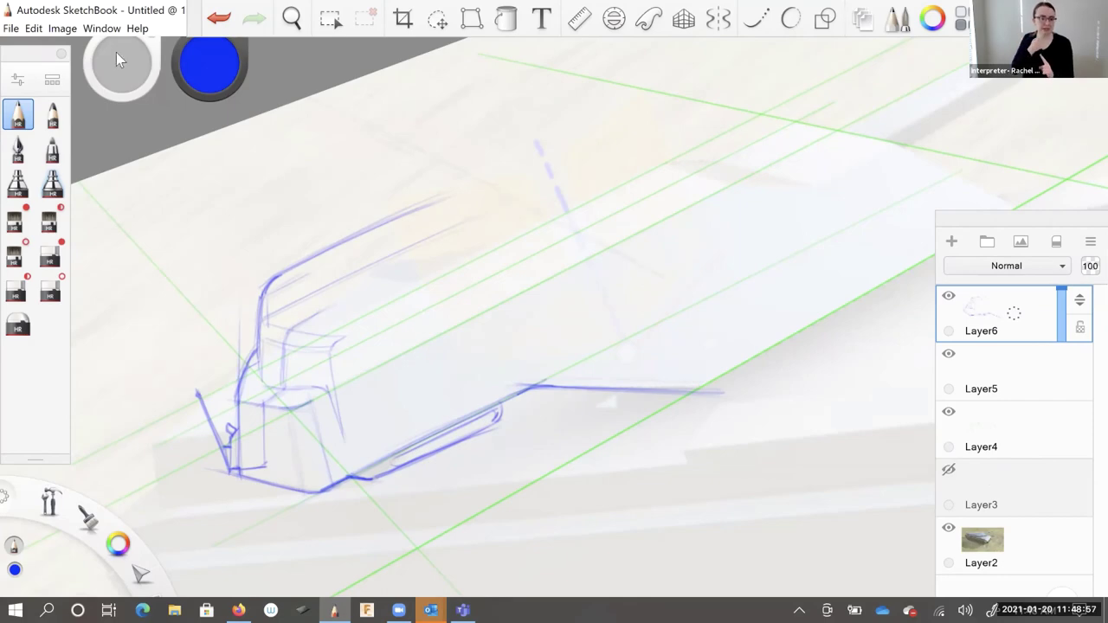
# Zoom out to the whole sketch and draw the box's upper-right edge and a vertical rear edge
pyautogui.click(292, 18)
pyautogui.moveTo(386, 411)
pyautogui.mouseDown()
pyautogui.moveTo(410, 403)
pyautogui.moveTo(386, 404)
pyautogui.moveTo(459, 247)
pyautogui.moveTo(474, 262)
pyautogui.mouseUp()
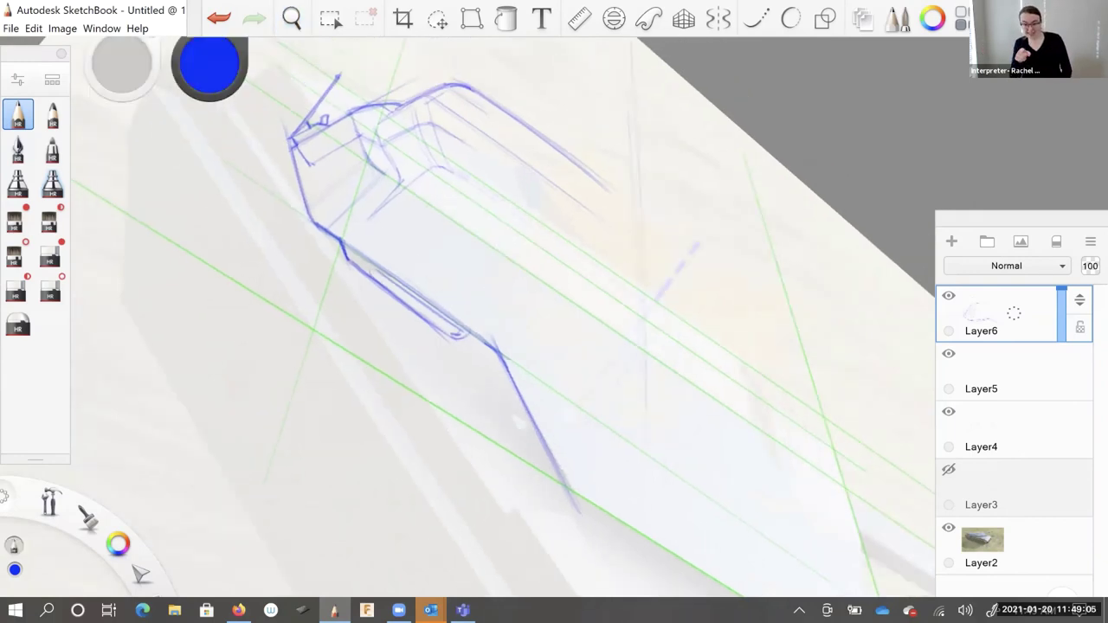
pyautogui.moveTo(656, 296); pyautogui.dragTo(649, 309)
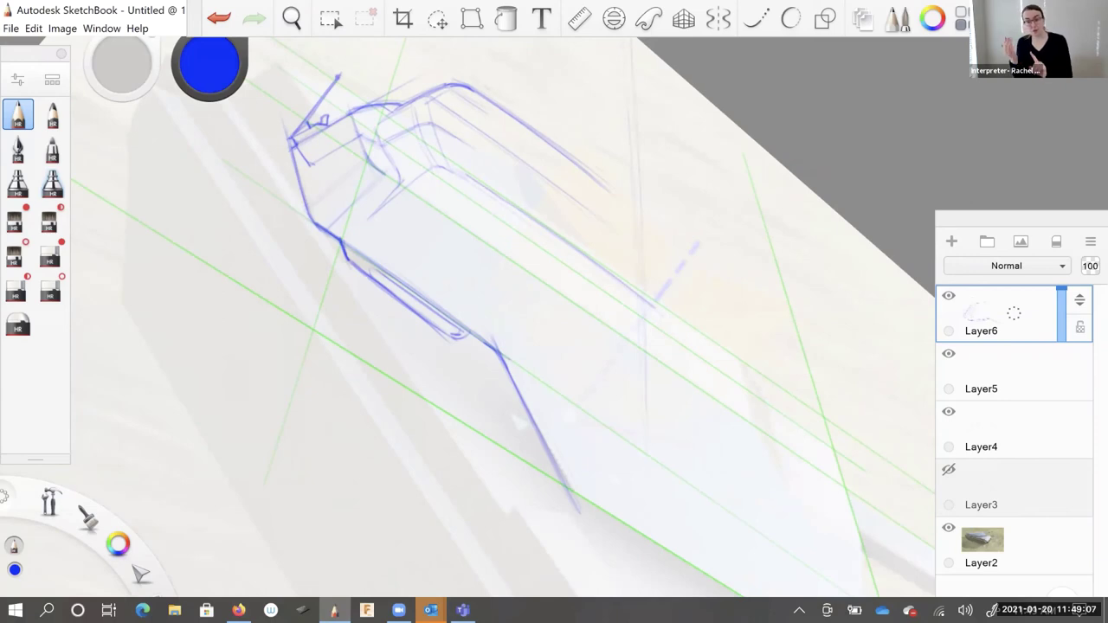
pyautogui.moveTo(507, 108)
pyautogui.mouseDown()
pyautogui.moveTo(658, 216)
pyautogui.moveTo(620, 184)
pyautogui.moveTo(644, 218)
pyautogui.moveTo(644, 298)
pyautogui.mouseUp()
pyautogui.moveTo(642, 222); pyautogui.dragTo(644, 297)
# Draw diagonal strokes at the rear, then rotate and zoom toward the rear
pyautogui.press('space')
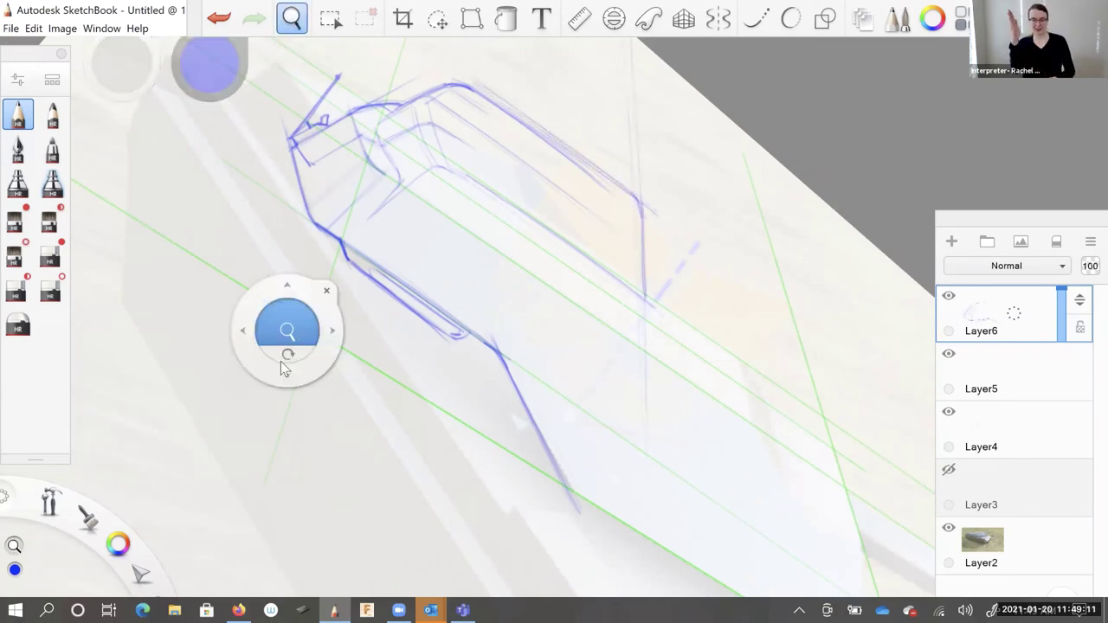
pyautogui.moveTo(285, 361); pyautogui.dragTo(519, 372)
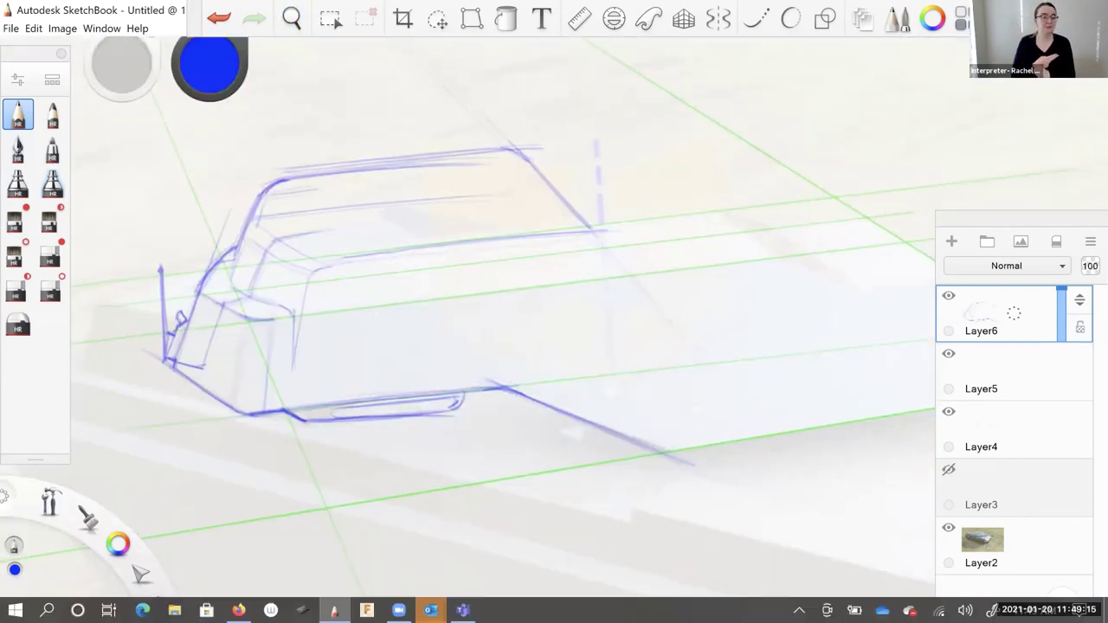
pyautogui.moveTo(611, 249)
pyautogui.mouseDown()
pyautogui.moveTo(676, 326)
pyautogui.moveTo(669, 308)
pyautogui.mouseUp()
pyautogui.moveTo(597, 232); pyautogui.dragTo(669, 317)
pyautogui.press('space')
pyautogui.moveTo(285, 412); pyautogui.dragTo(328, 216)
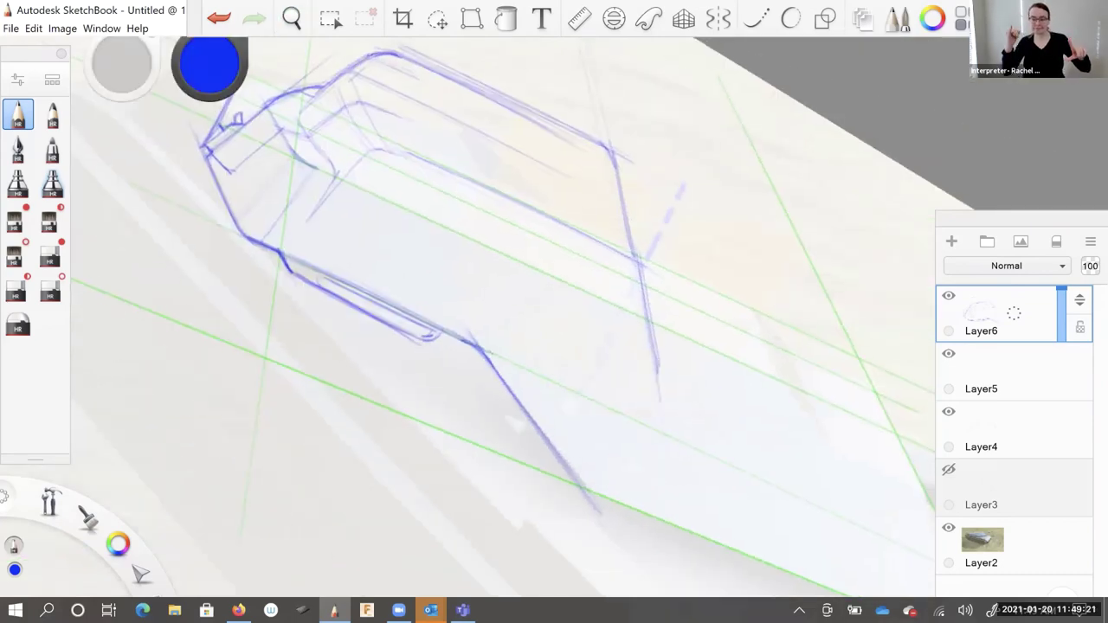
pyautogui.press('space')
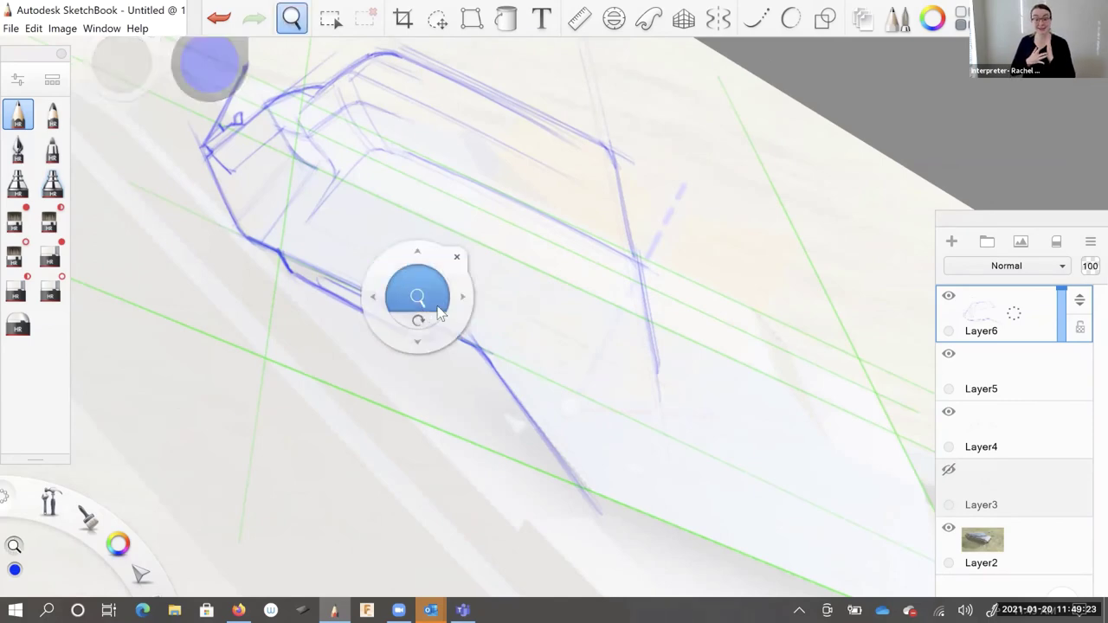
pyautogui.moveTo(416, 297); pyautogui.dragTo(307, 217)
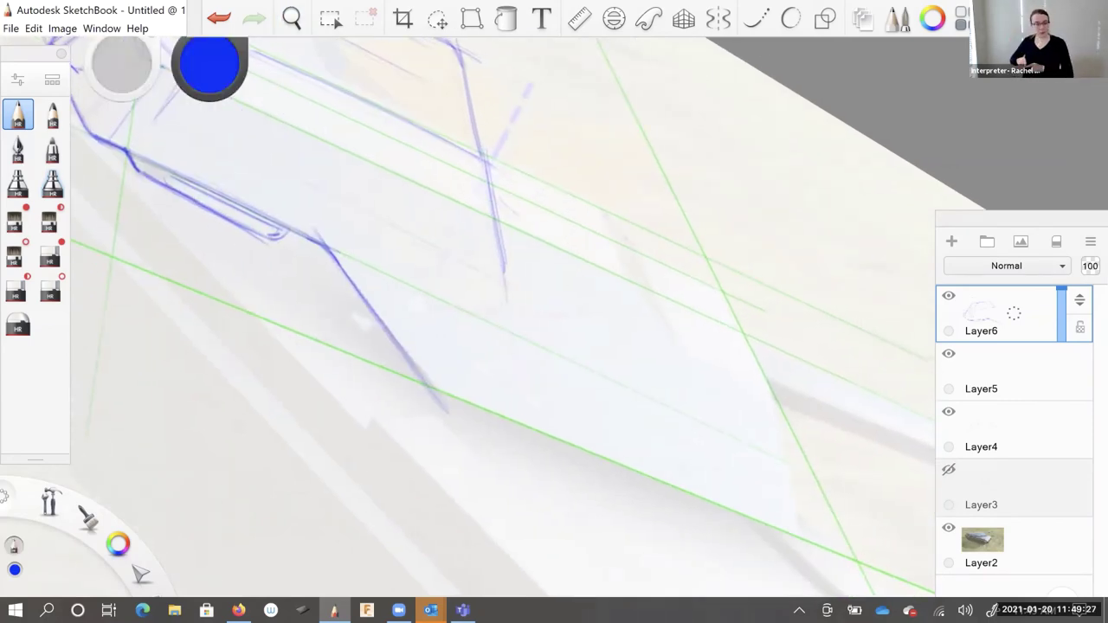
# Draw and darken the down-right rear edge strokes of the tank
pyautogui.moveTo(502, 204); pyautogui.dragTo(604, 251)
pyautogui.moveTo(514, 209); pyautogui.dragTo(697, 303)
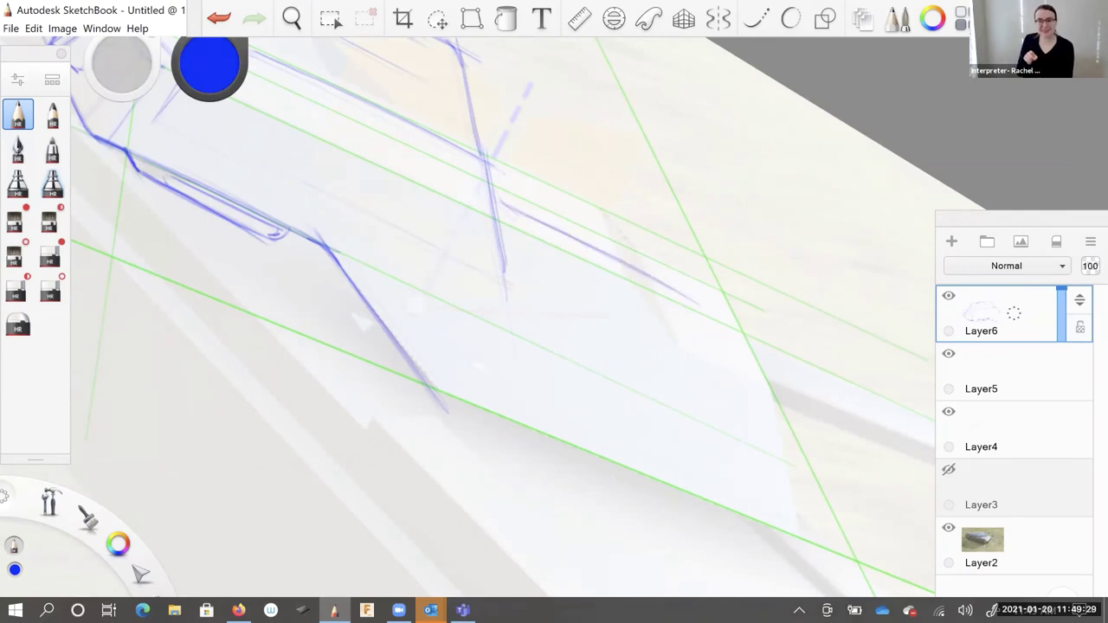
pyautogui.moveTo(486, 123); pyautogui.dragTo(619, 191)
pyautogui.moveTo(546, 155); pyautogui.dragTo(619, 194)
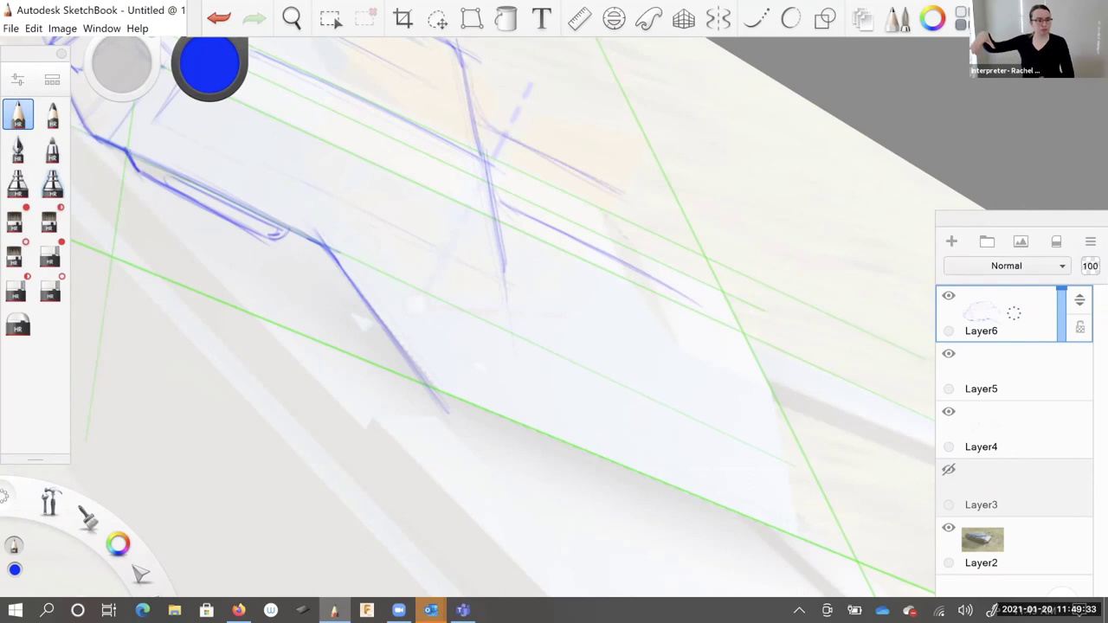
pyautogui.moveTo(468, 87)
pyautogui.mouseDown()
pyautogui.moveTo(476, 107)
pyautogui.moveTo(592, 173)
pyautogui.moveTo(680, 292)
pyautogui.mouseUp()
# Add the curving angled rear panel and the long rear top edge
pyautogui.moveTo(623, 181); pyautogui.dragTo(687, 307)
pyautogui.moveTo(655, 228); pyautogui.dragTo(688, 308)
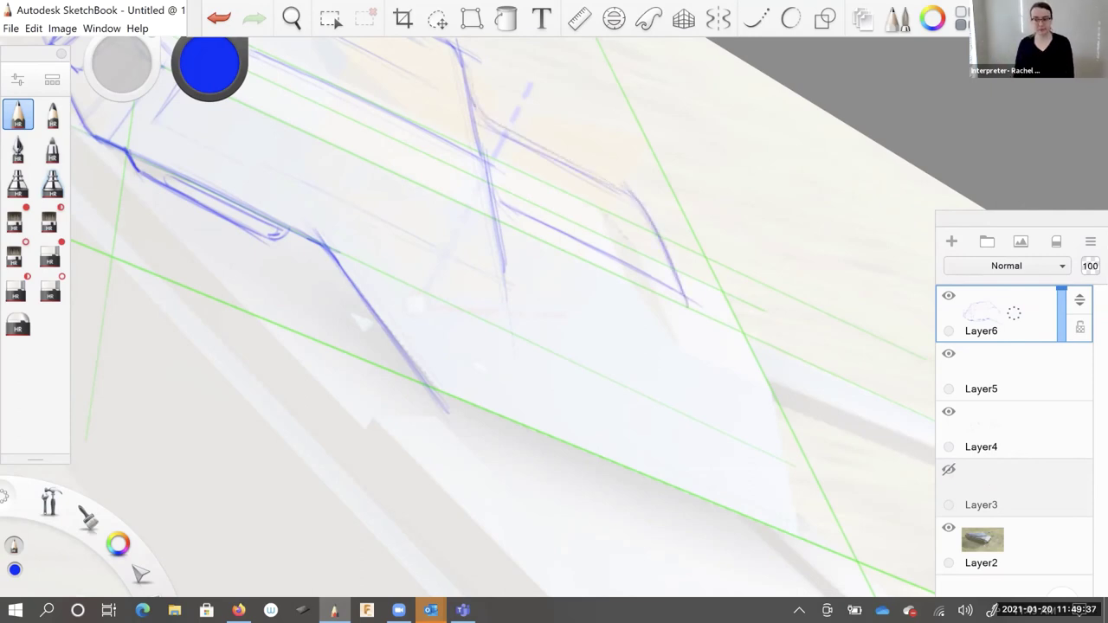
pyautogui.moveTo(613, 205)
pyautogui.mouseDown()
pyautogui.moveTo(676, 236)
pyautogui.moveTo(651, 221)
pyautogui.moveTo(645, 257)
pyautogui.moveTo(682, 277)
pyautogui.mouseUp()
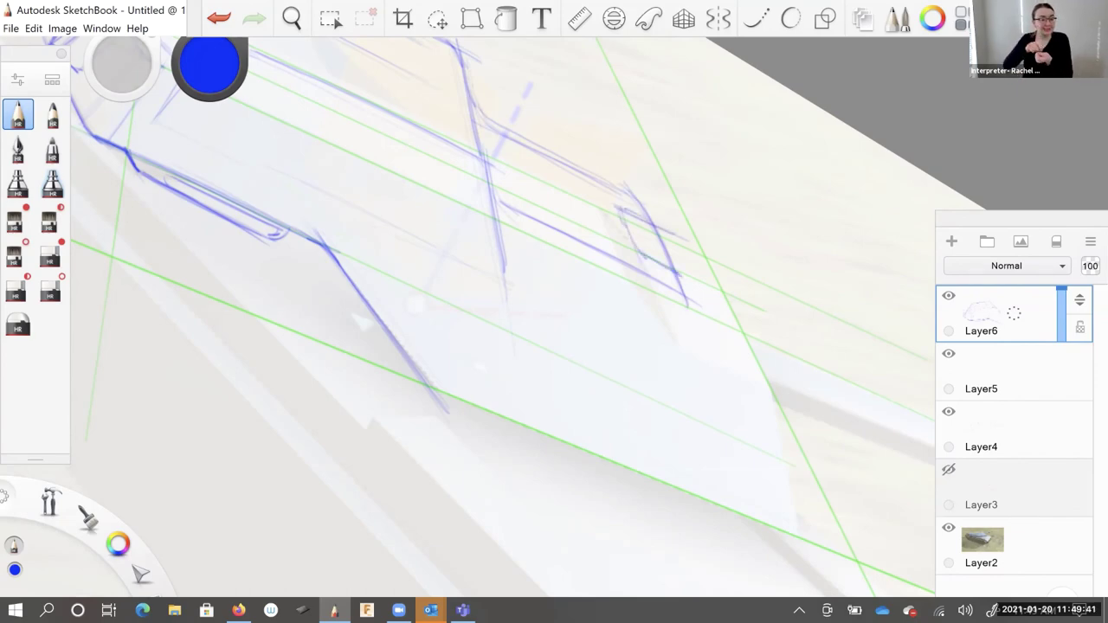
pyautogui.moveTo(473, 96)
pyautogui.mouseDown()
pyautogui.moveTo(478, 113)
pyautogui.moveTo(635, 197)
pyautogui.mouseUp()
pyautogui.moveTo(498, 119); pyautogui.dragTo(647, 213)
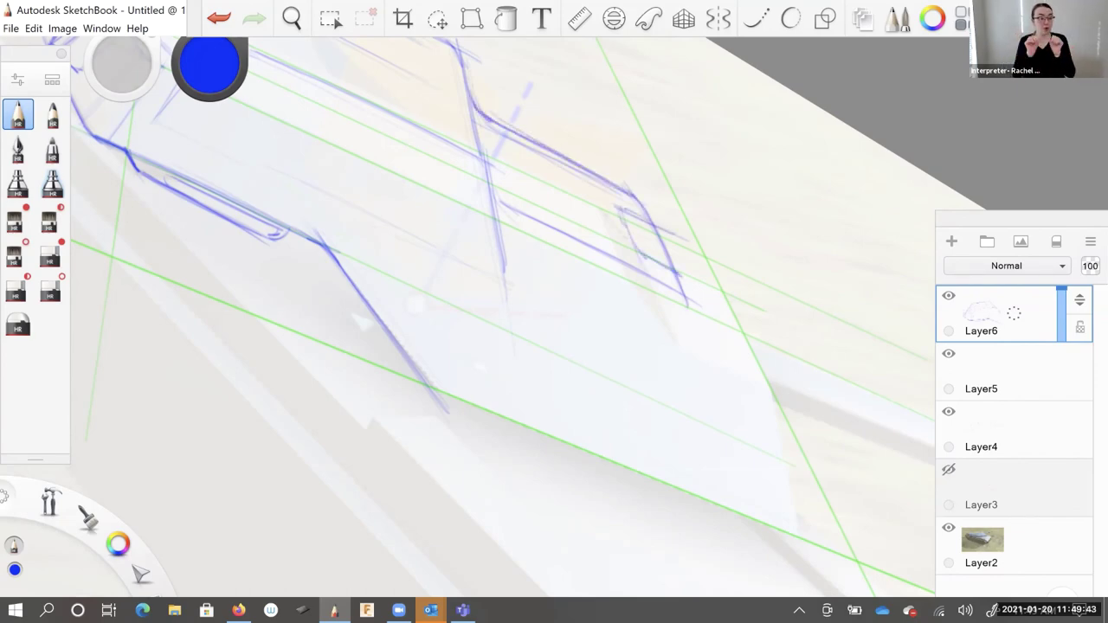
pyautogui.press('space')
pyautogui.moveTo(411, 398)
pyautogui.mouseDown()
pyautogui.moveTo(346, 349)
pyautogui.moveTo(623, 450)
pyautogui.moveTo(520, 177)
pyautogui.mouseUp()
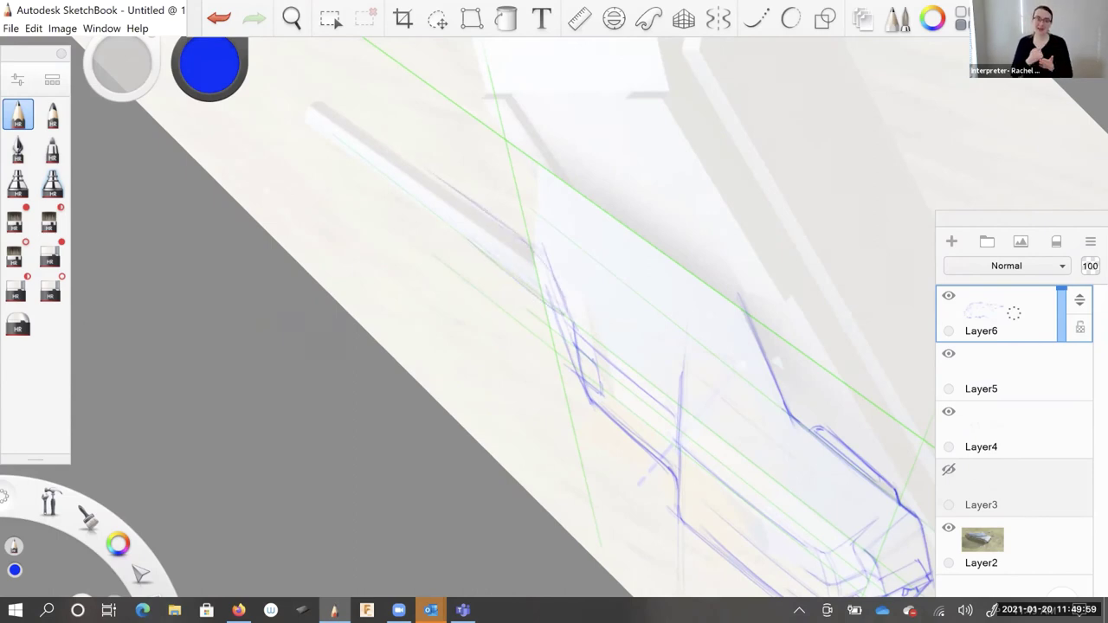
pyautogui.click(69, 511)
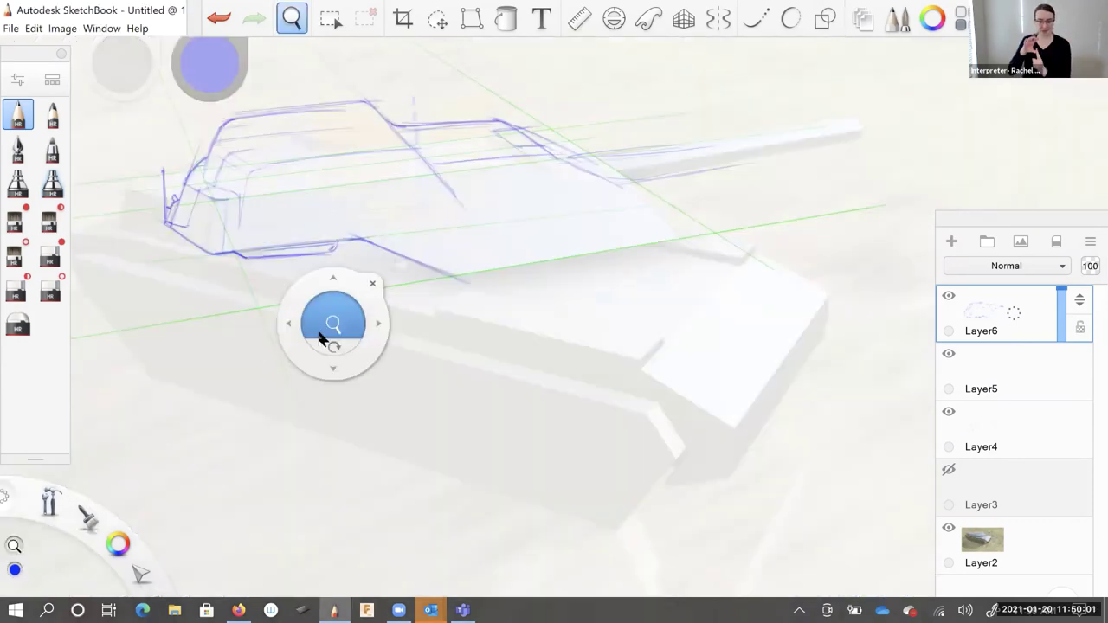
pyautogui.moveTo(327, 282)
pyautogui.mouseDown()
pyautogui.moveTo(375, 358)
pyautogui.moveTo(422, 374)
pyautogui.mouseUp()
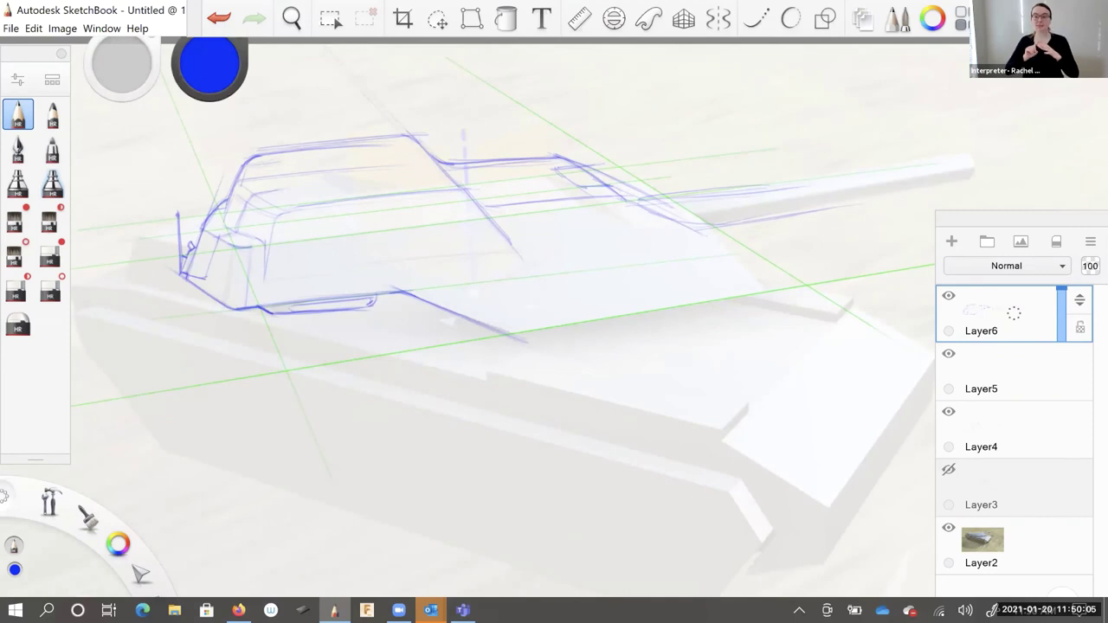
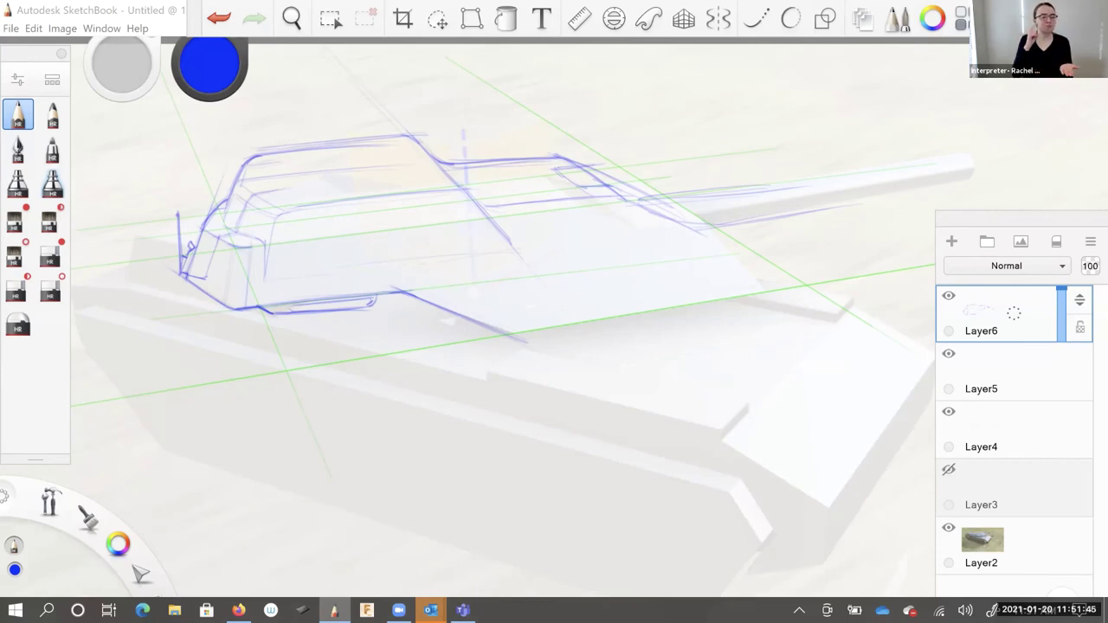
# Extend the turret's vertical construction line and draw a long, darkened blue line along its lower edge
pyautogui.press('space')
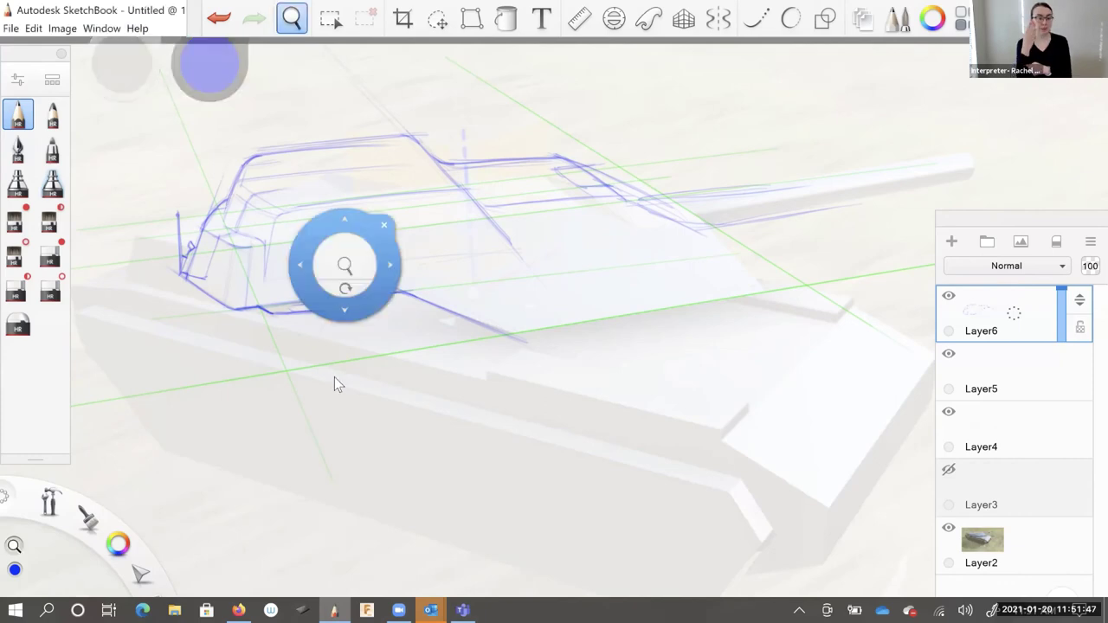
pyautogui.moveTo(329, 336); pyautogui.dragTo(296, 260)
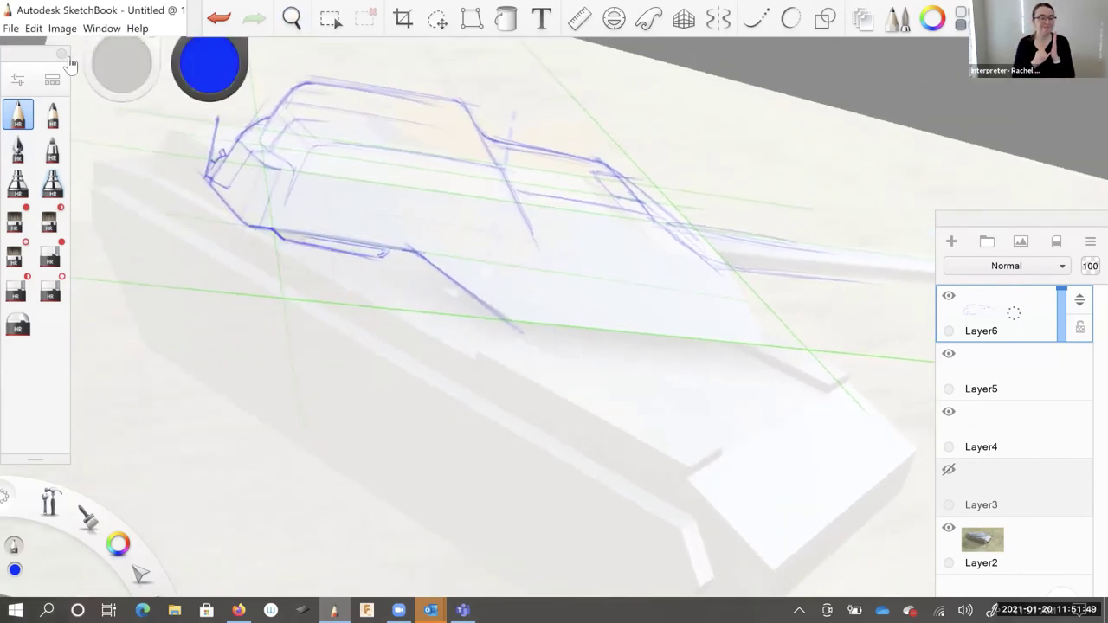
pyautogui.press('space')
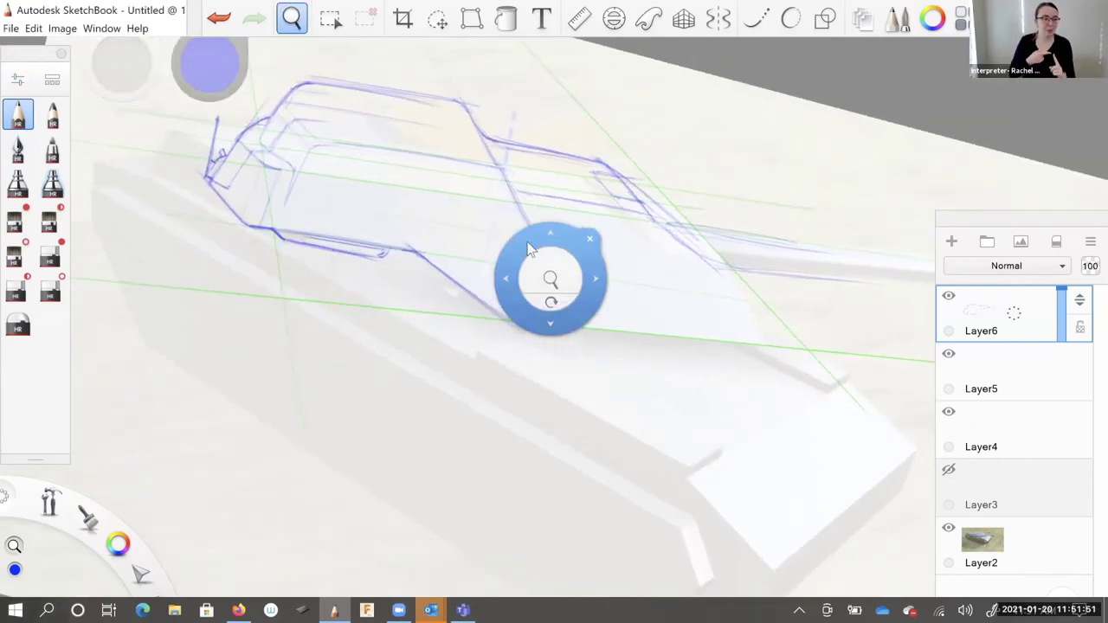
pyautogui.moveTo(549, 279); pyautogui.dragTo(597, 260)
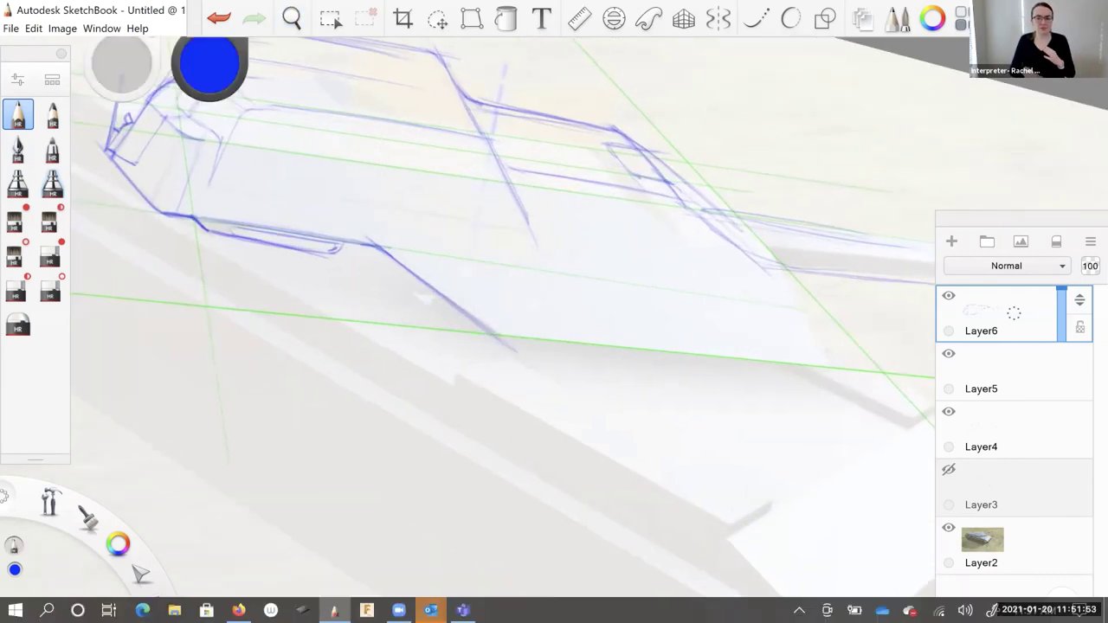
pyautogui.moveTo(526, 216); pyautogui.dragTo(537, 240)
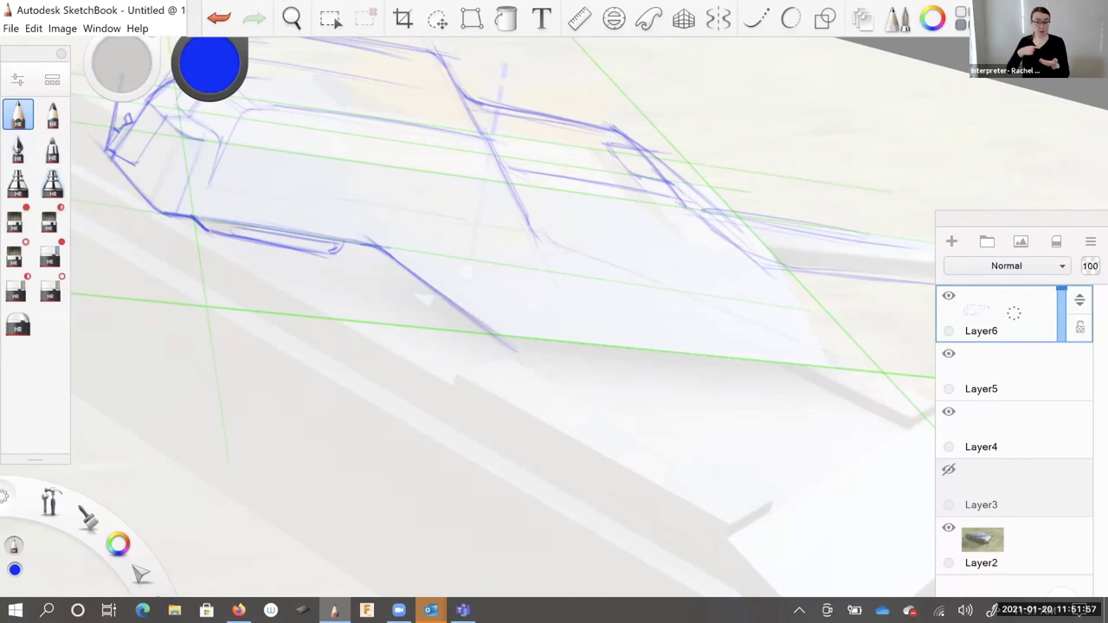
pyautogui.moveTo(587, 253); pyautogui.dragTo(801, 346)
pyautogui.moveTo(540, 228); pyautogui.dragTo(854, 370)
# Sketch pencil lines along the turret's rear edge, then bring the whole tank back into a level view
pyautogui.press('space')
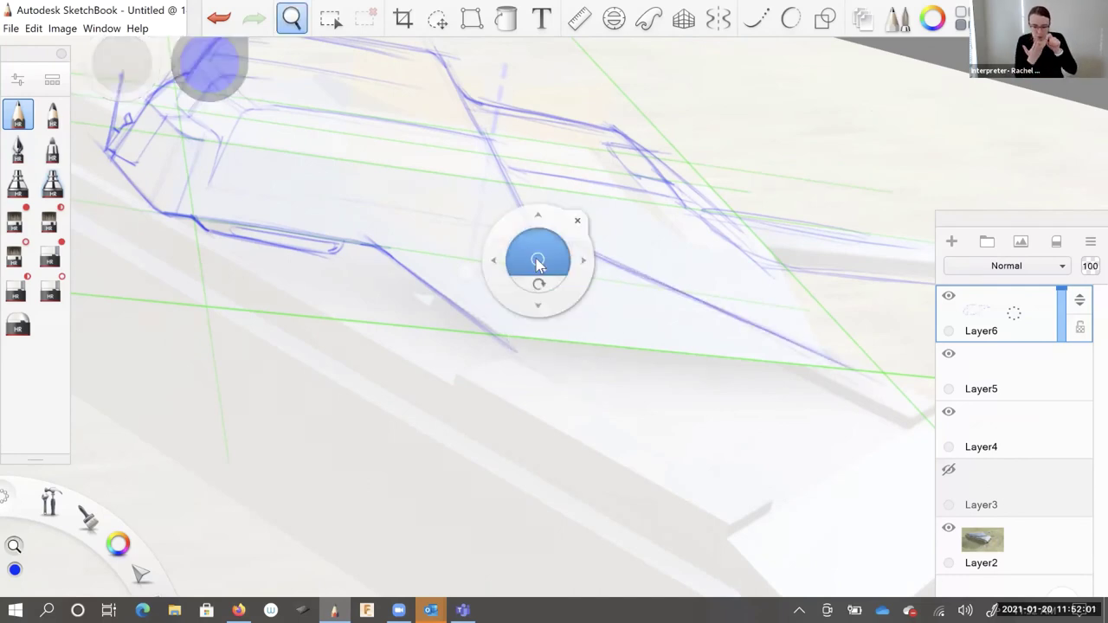
pyautogui.moveTo(537, 259); pyautogui.dragTo(571, 255)
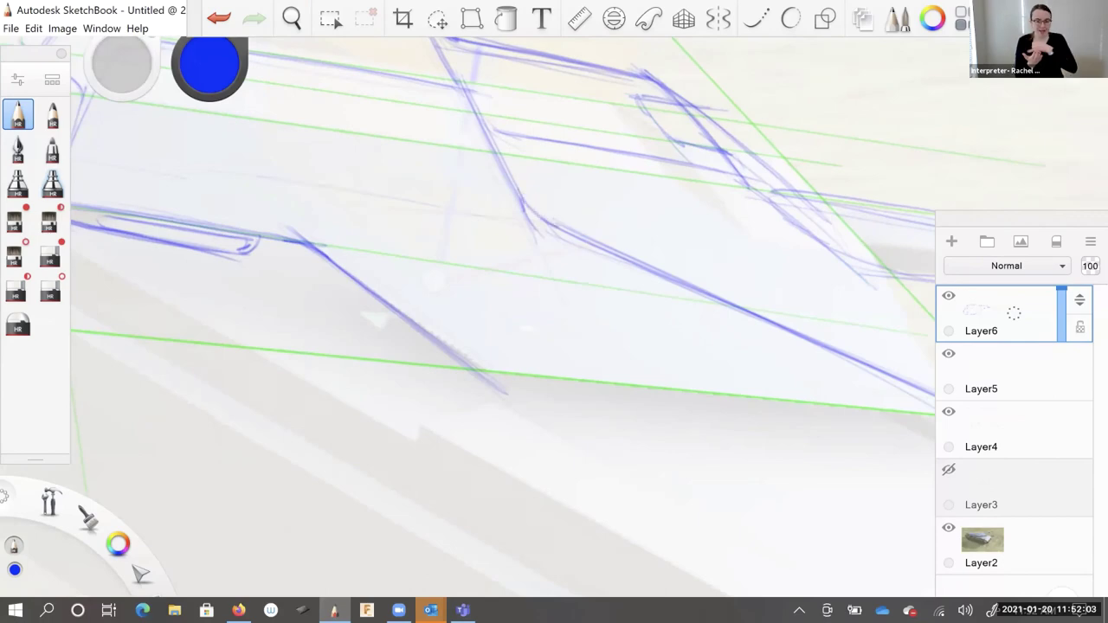
pyautogui.press('space')
pyautogui.moveTo(519, 317)
pyautogui.mouseDown()
pyautogui.moveTo(507, 340)
pyautogui.moveTo(372, 226)
pyautogui.moveTo(380, 215)
pyautogui.moveTo(519, 337)
pyautogui.mouseUp()
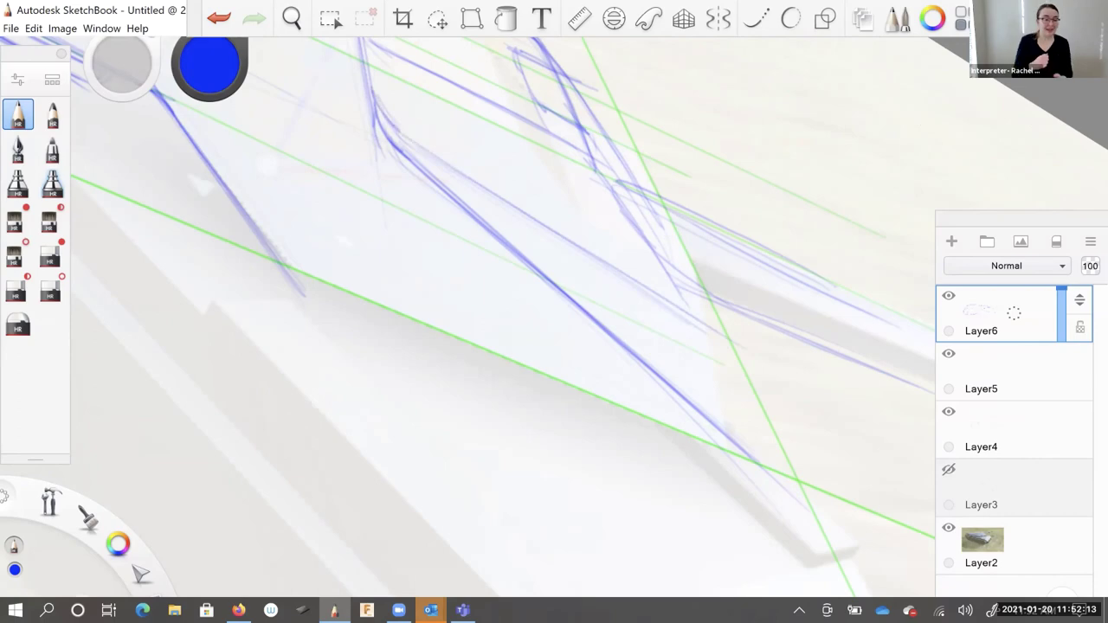
pyautogui.press('space')
pyautogui.moveTo(394, 274); pyautogui.dragTo(418, 419)
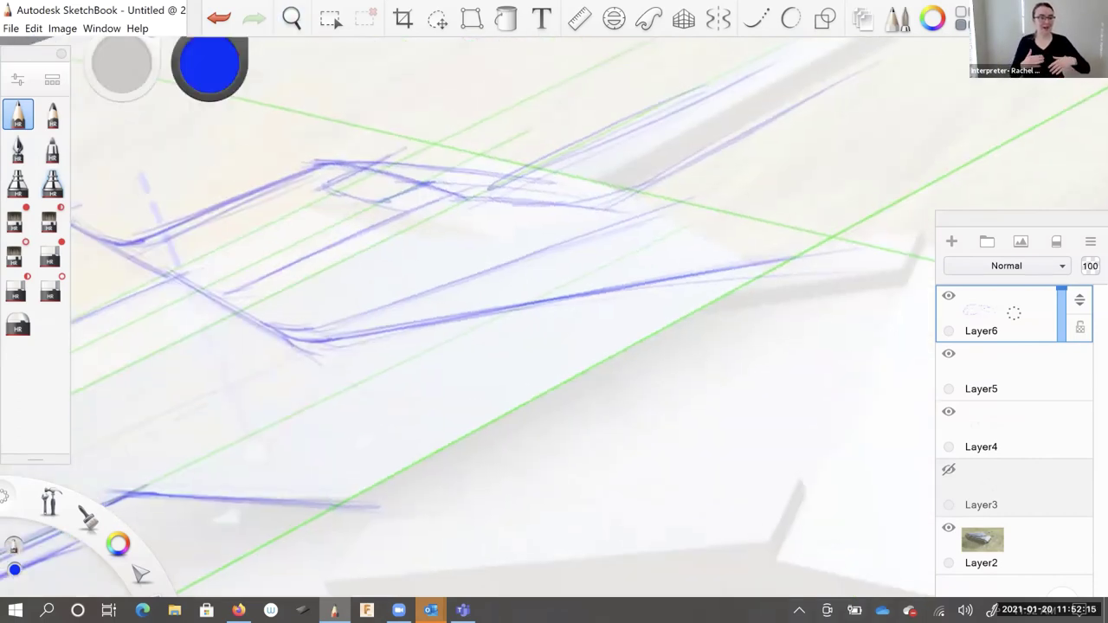
pyautogui.moveTo(640, 215)
pyautogui.mouseDown()
pyautogui.moveTo(686, 280)
pyautogui.moveTo(645, 215)
pyautogui.mouseUp()
pyautogui.press('space')
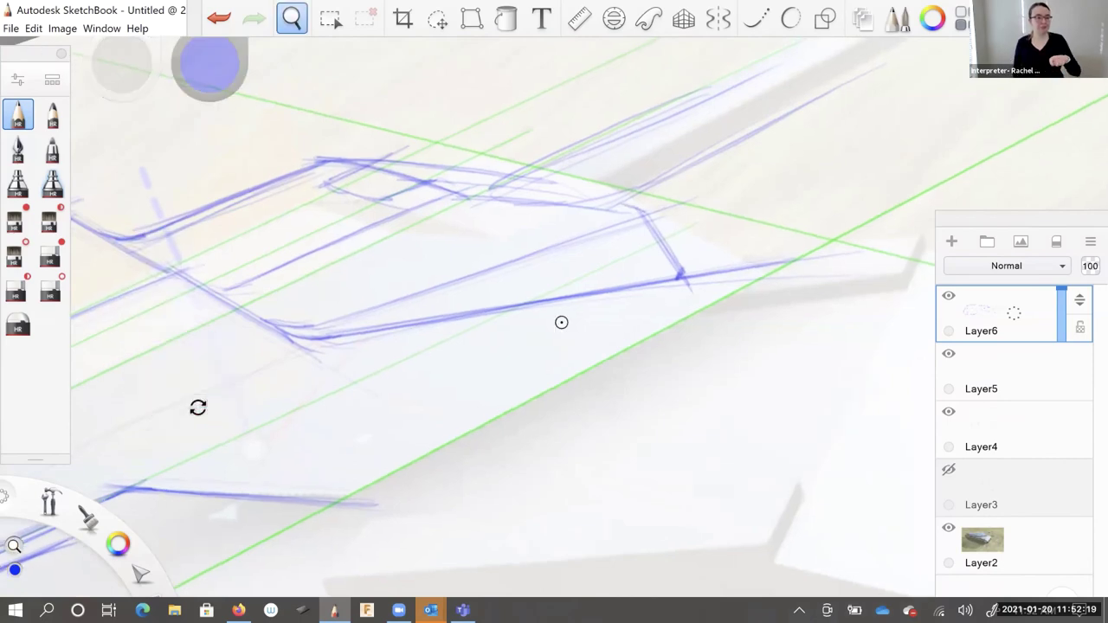
pyautogui.moveTo(199, 408); pyautogui.dragTo(359, 222)
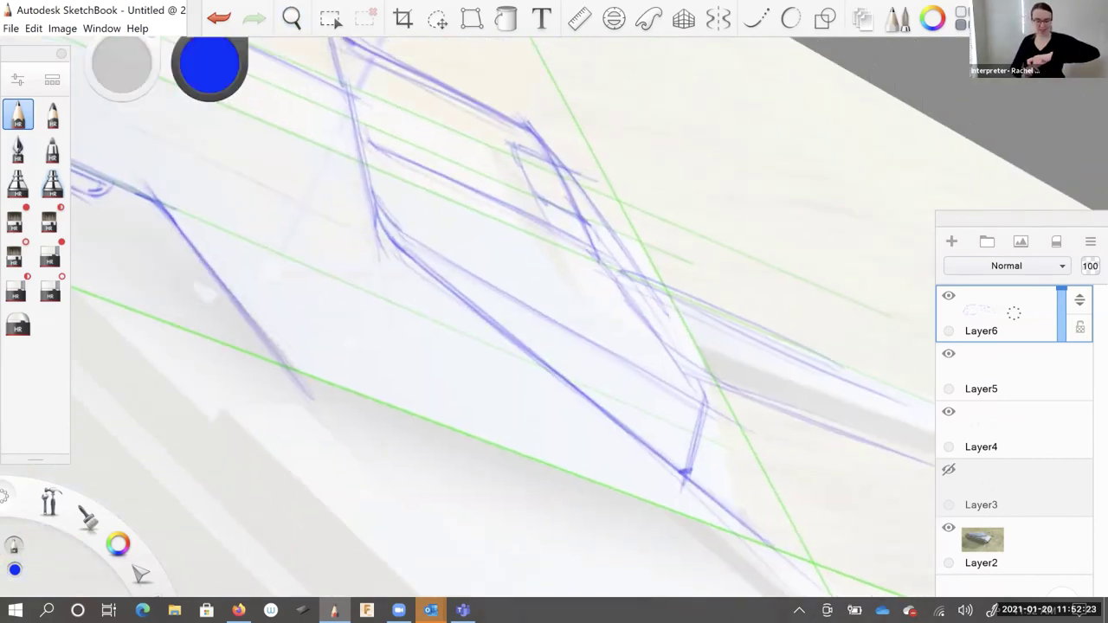
pyautogui.press('space')
pyautogui.moveTo(389, 277); pyautogui.dragTo(383, 321)
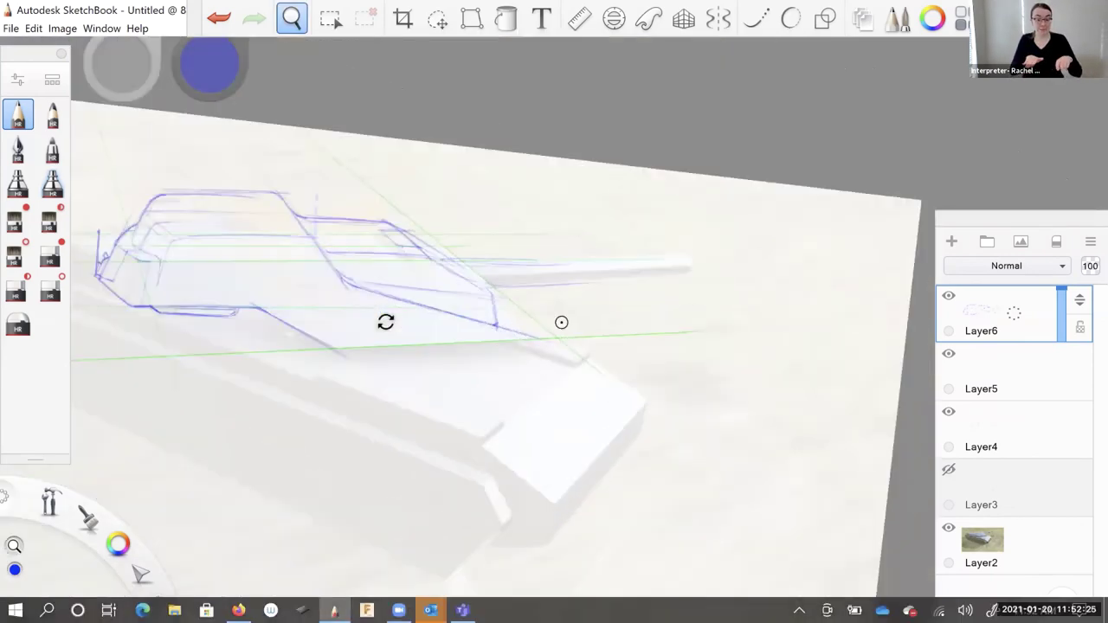
pyautogui.moveTo(458, 368); pyautogui.dragTo(519, 346)
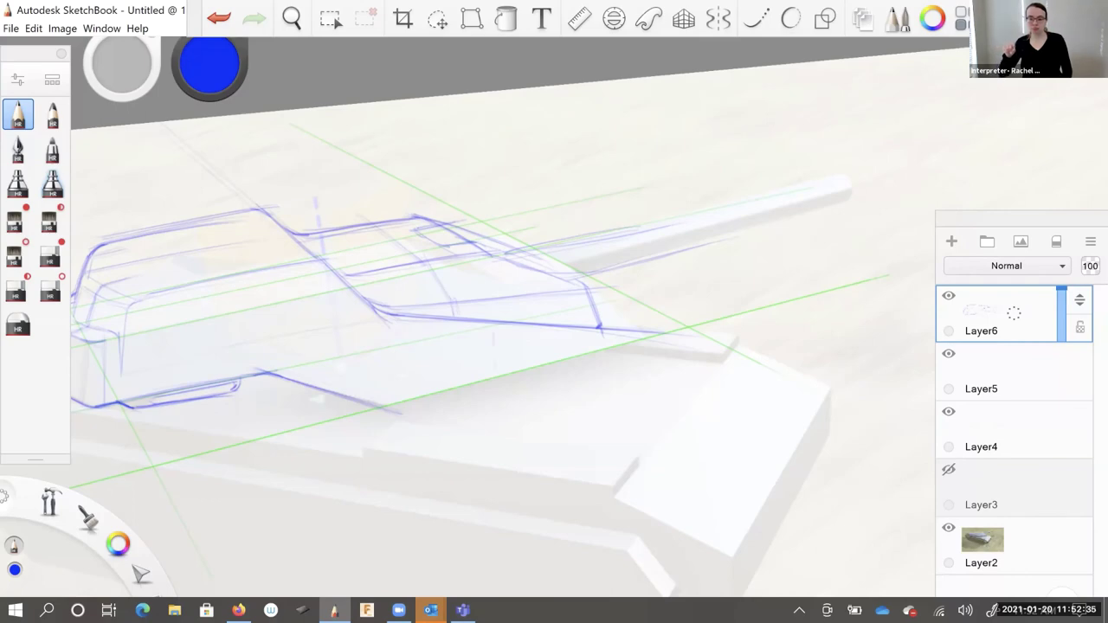
# Build up faint blue pencil strokes down the turret front
pyautogui.press('space')
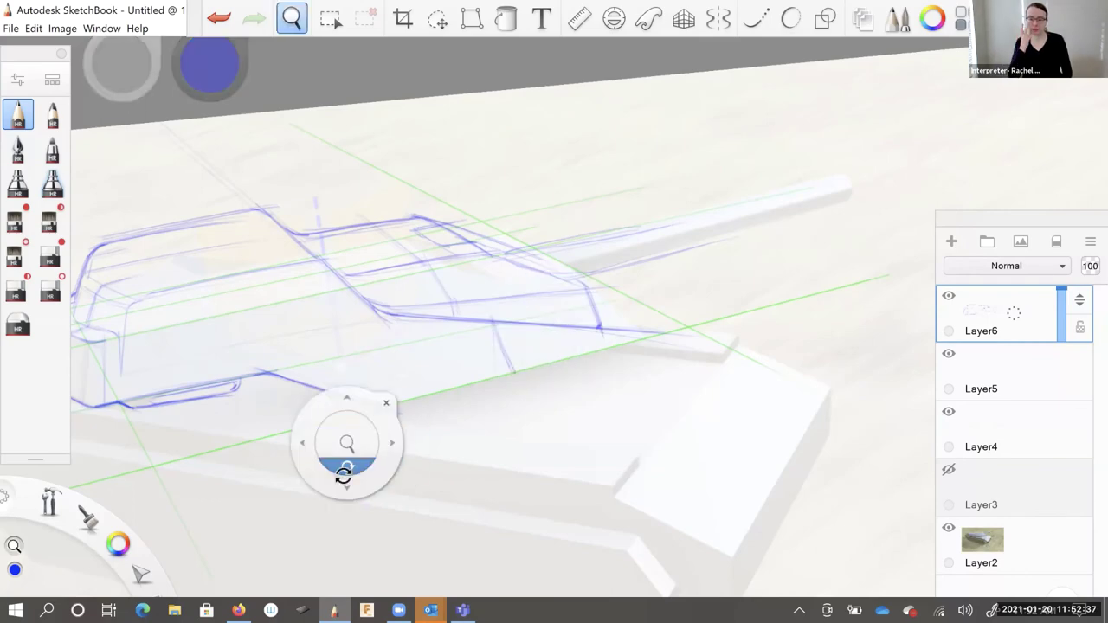
pyautogui.moveTo(341, 472); pyautogui.dragTo(565, 327)
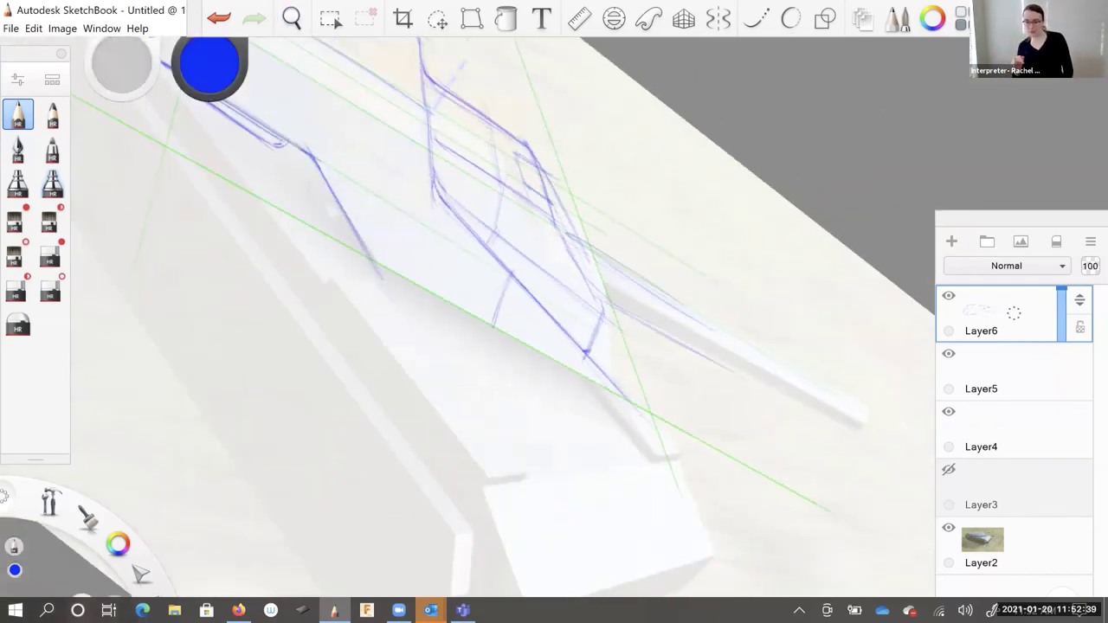
pyautogui.moveTo(310, 194); pyautogui.dragTo(341, 256)
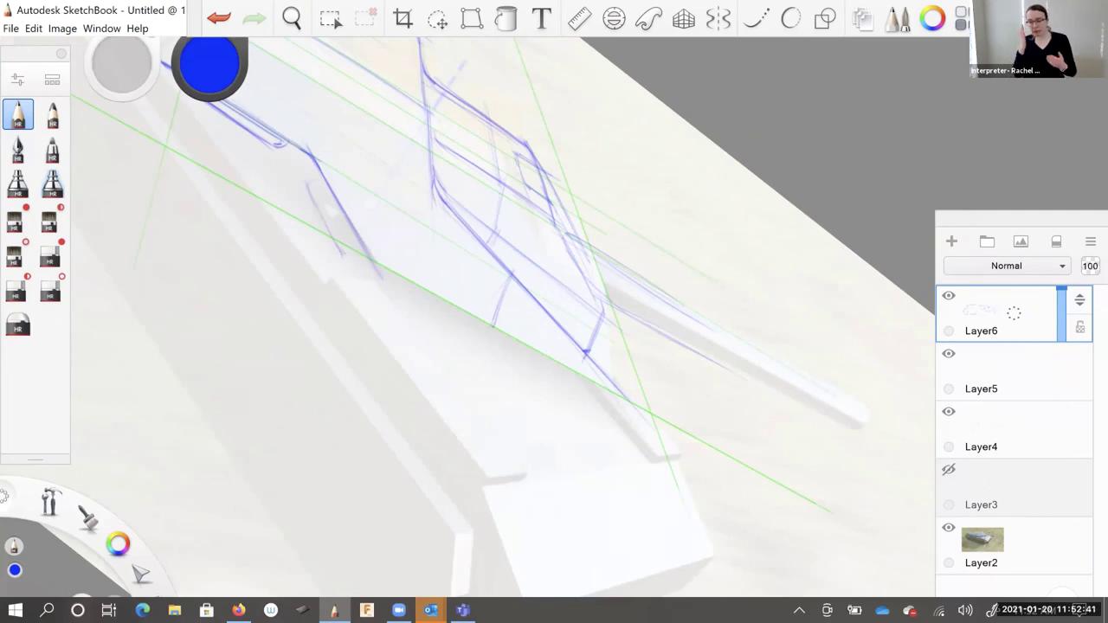
pyautogui.moveTo(309, 149); pyautogui.dragTo(307, 170)
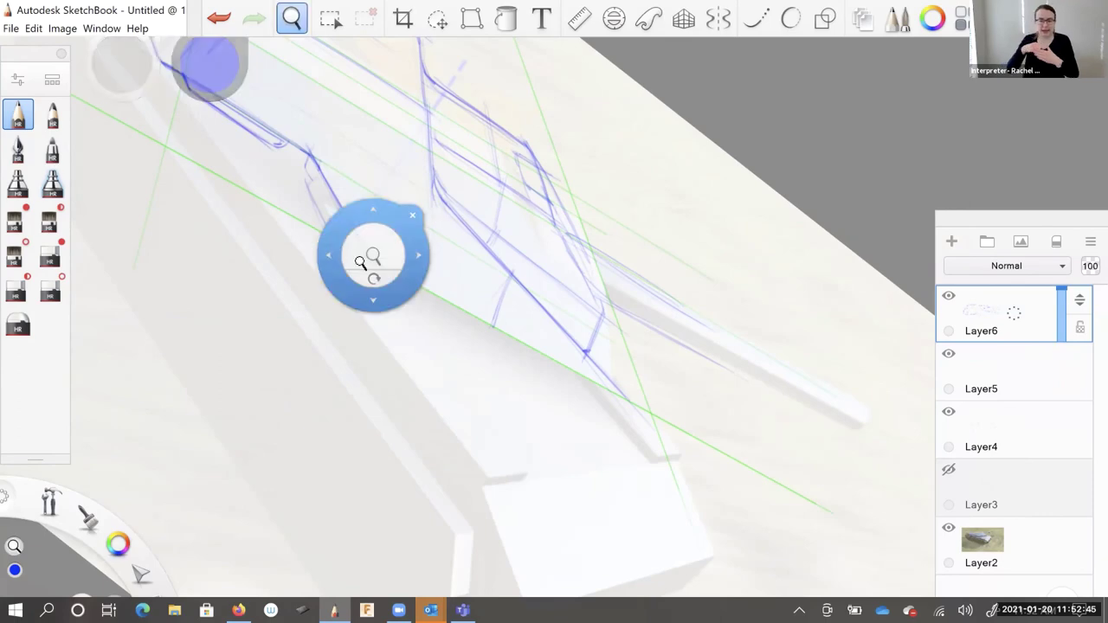
pyautogui.scroll(3, 366, 259)
pyautogui.moveTo(279, 97); pyautogui.dragTo(325, 201)
pyautogui.moveTo(291, 140)
pyautogui.mouseDown()
pyautogui.moveTo(319, 190)
pyautogui.moveTo(351, 210)
pyautogui.mouseUp()
pyautogui.moveTo(284, 108); pyautogui.dragTo(320, 166)
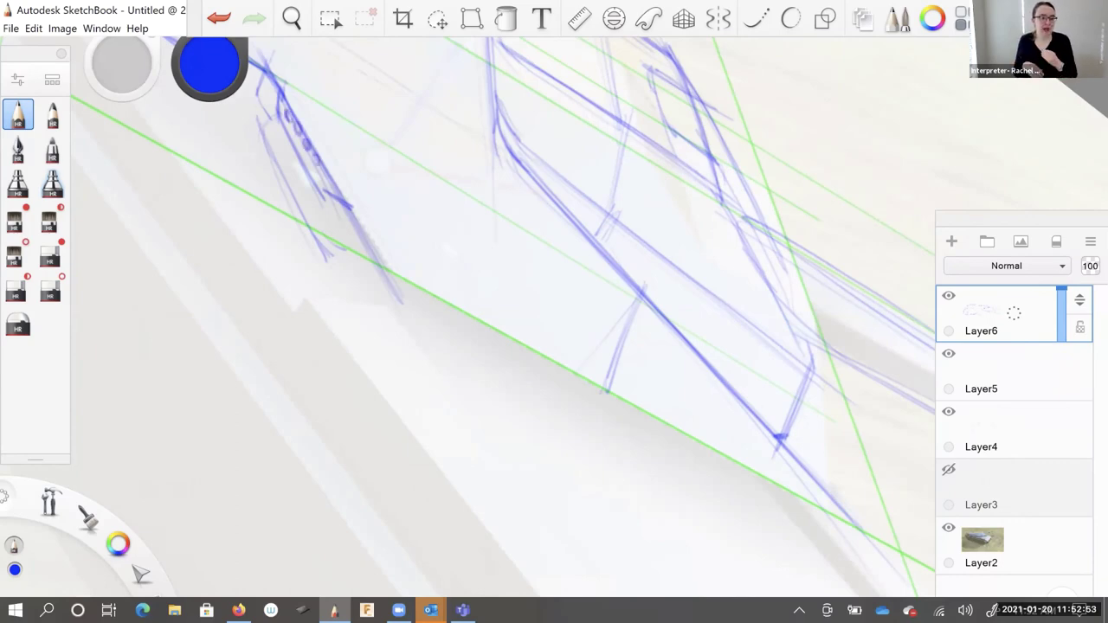
# Sketch faint lines across the turret side with darker marks at its corner
pyautogui.press('space')
pyautogui.moveTo(466, 270)
pyautogui.mouseDown()
pyautogui.moveTo(485, 251)
pyautogui.moveTo(520, 292)
pyautogui.mouseUp()
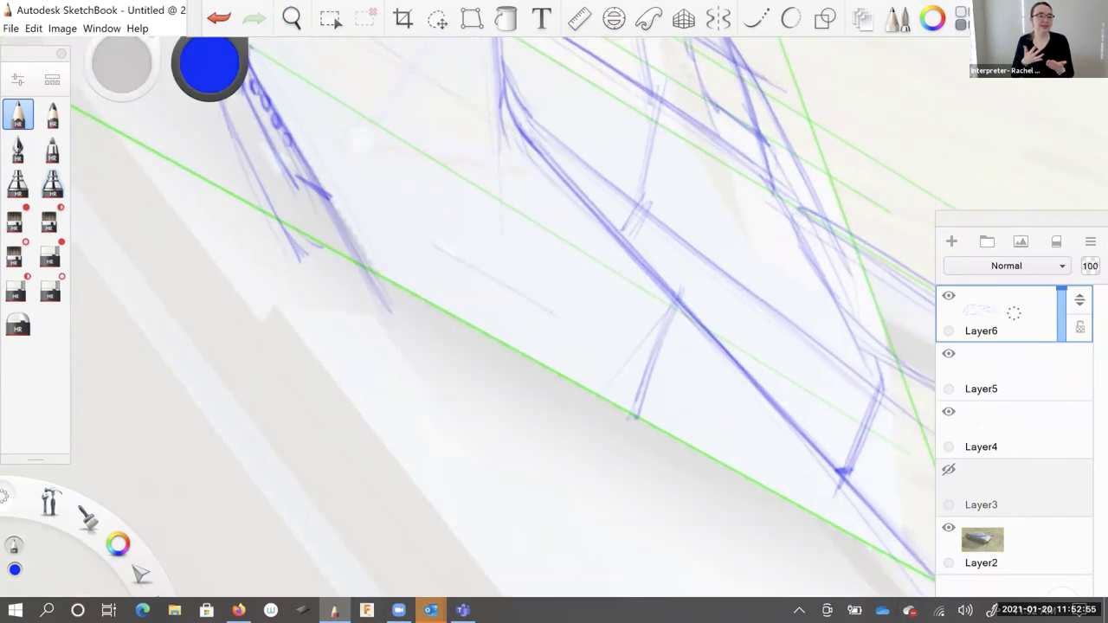
pyautogui.moveTo(456, 251); pyautogui.dragTo(546, 308)
pyautogui.moveTo(440, 225)
pyautogui.mouseDown()
pyautogui.moveTo(434, 240)
pyautogui.moveTo(467, 260)
pyautogui.moveTo(505, 278)
pyautogui.moveTo(547, 279)
pyautogui.mouseUp()
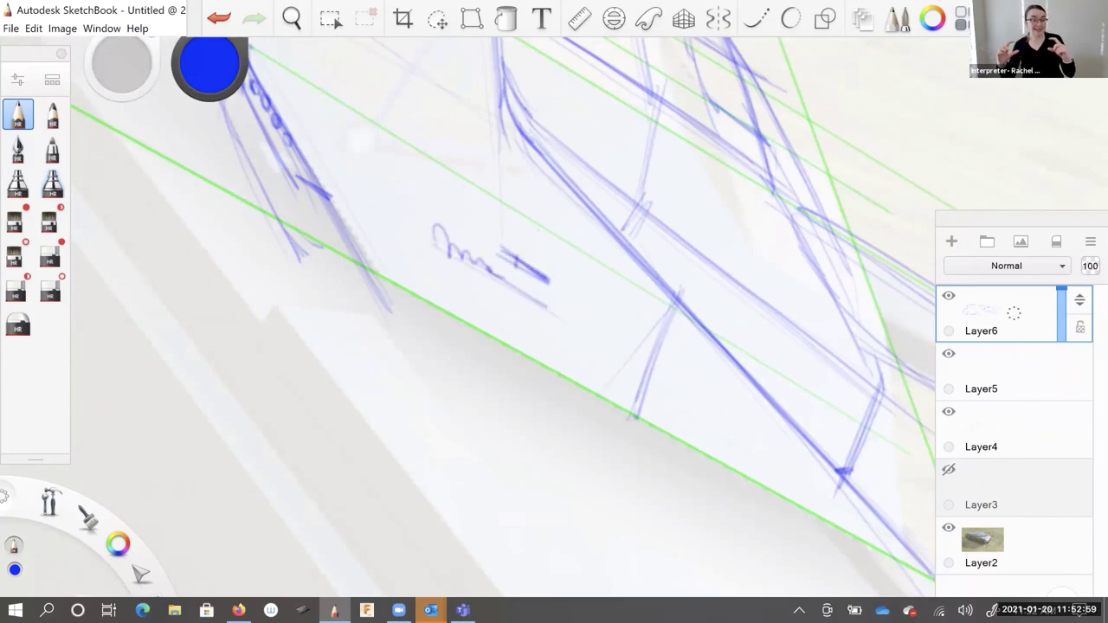
pyautogui.moveTo(458, 184); pyautogui.dragTo(665, 311)
pyautogui.moveTo(514, 217)
pyautogui.mouseDown()
pyautogui.moveTo(664, 310)
pyautogui.moveTo(655, 393)
pyautogui.mouseUp()
# Add more blue strokes to the turret side from a rotated canvas angle
pyautogui.press('space')
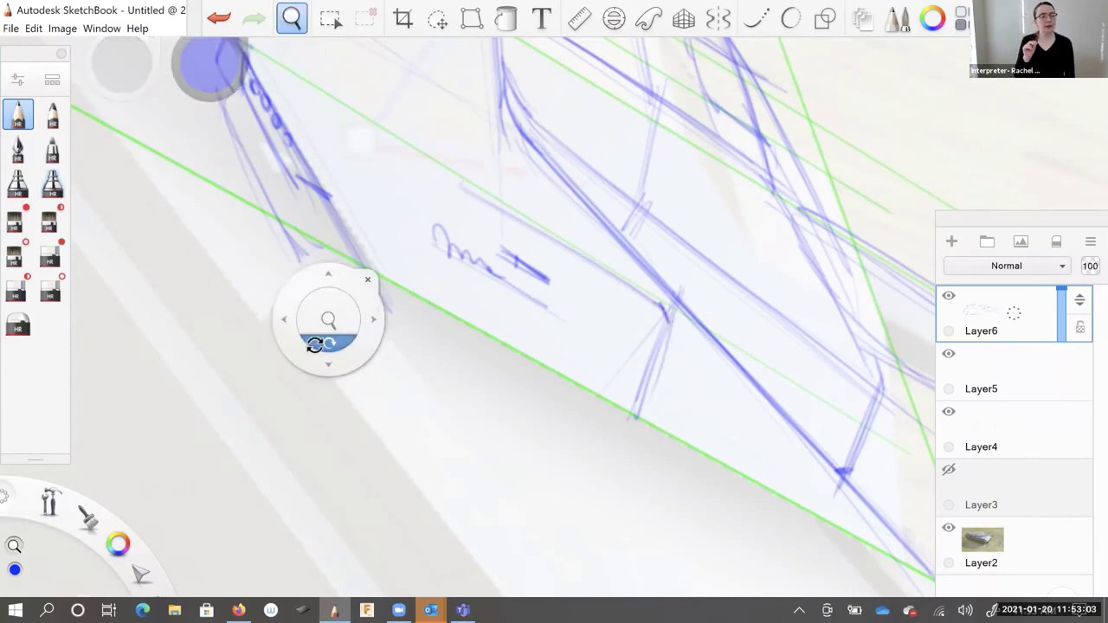
pyautogui.moveTo(316, 339); pyautogui.dragTo(536, 364)
pyautogui.press('space')
pyautogui.moveTo(537, 212); pyautogui.dragTo(663, 319)
pyautogui.press('space')
pyautogui.moveTo(406, 349); pyautogui.dragTo(588, 372)
pyautogui.moveTo(505, 170); pyautogui.dragTo(537, 258)
pyautogui.moveTo(523, 219); pyautogui.dragTo(599, 284)
# Add faint pencil strokes on the tank's side and short hatch strokes on the vent detail
pyautogui.press('space')
pyautogui.moveTo(388, 401); pyautogui.dragTo(531, 69)
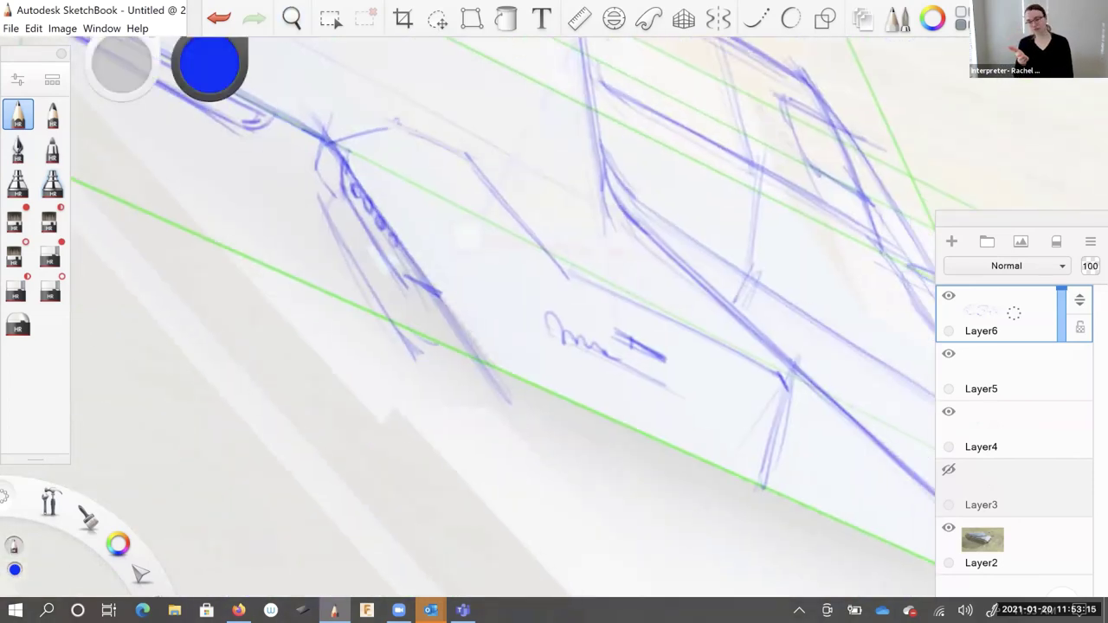
pyautogui.moveTo(457, 144)
pyautogui.mouseDown()
pyautogui.moveTo(464, 152)
pyautogui.moveTo(392, 123)
pyautogui.mouseUp()
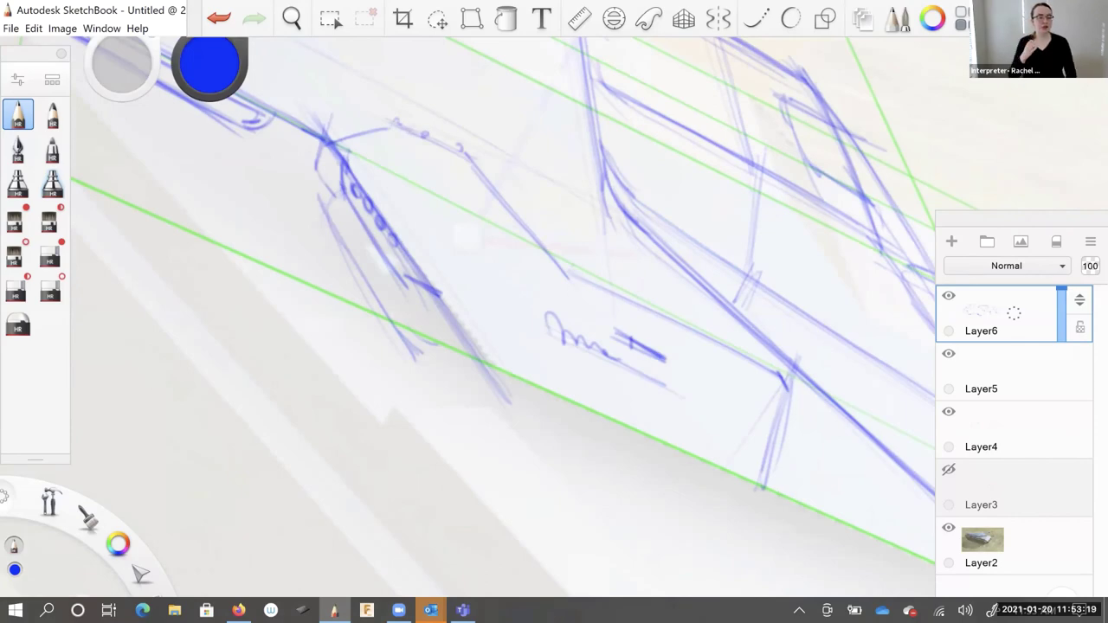
pyautogui.press('space')
pyautogui.moveTo(325, 361); pyautogui.dragTo(296, 337)
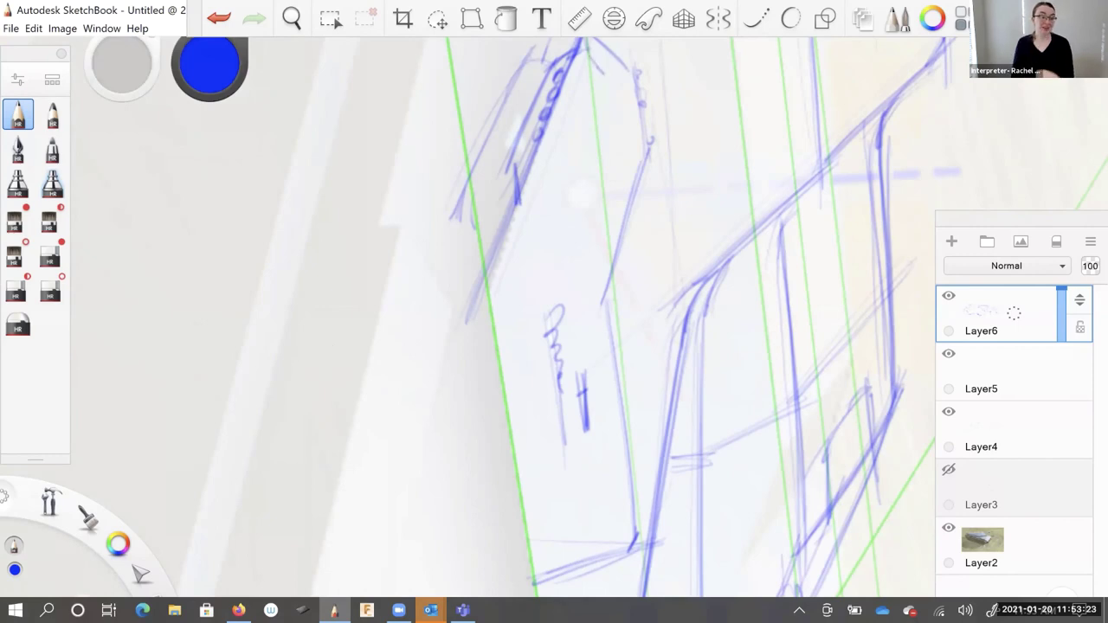
pyautogui.moveTo(580, 74)
pyautogui.mouseDown()
pyautogui.moveTo(594, 90)
pyautogui.moveTo(588, 82)
pyautogui.moveTo(585, 112)
pyautogui.mouseUp()
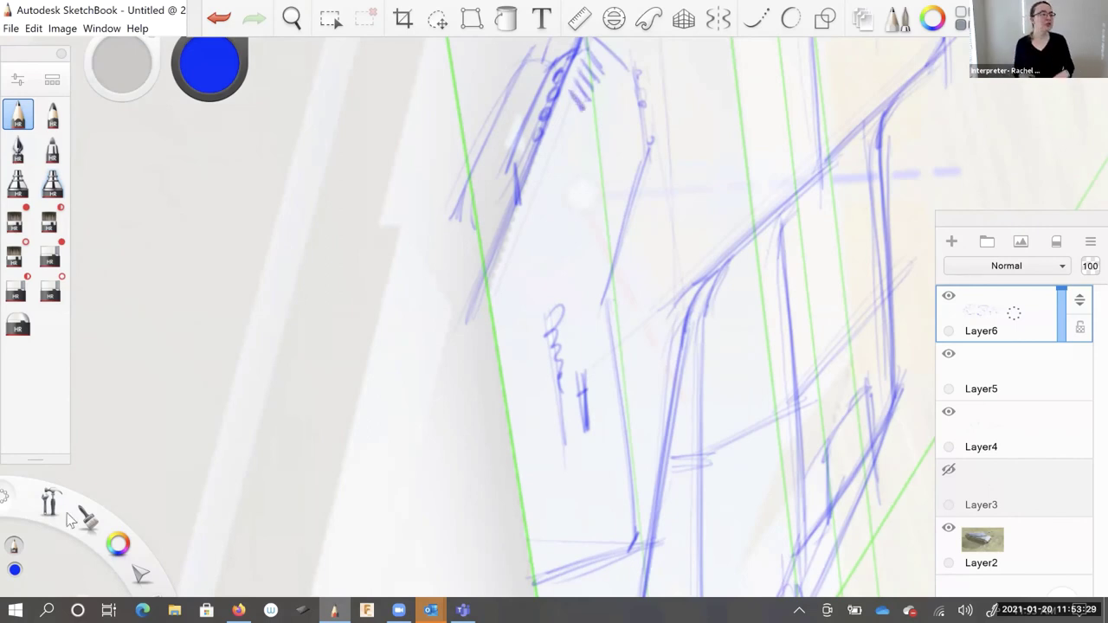
pyautogui.scroll(-5, 87, 485)
# Draw blue pencil strokes down the front hull edge and along the lower front hull
pyautogui.press('space')
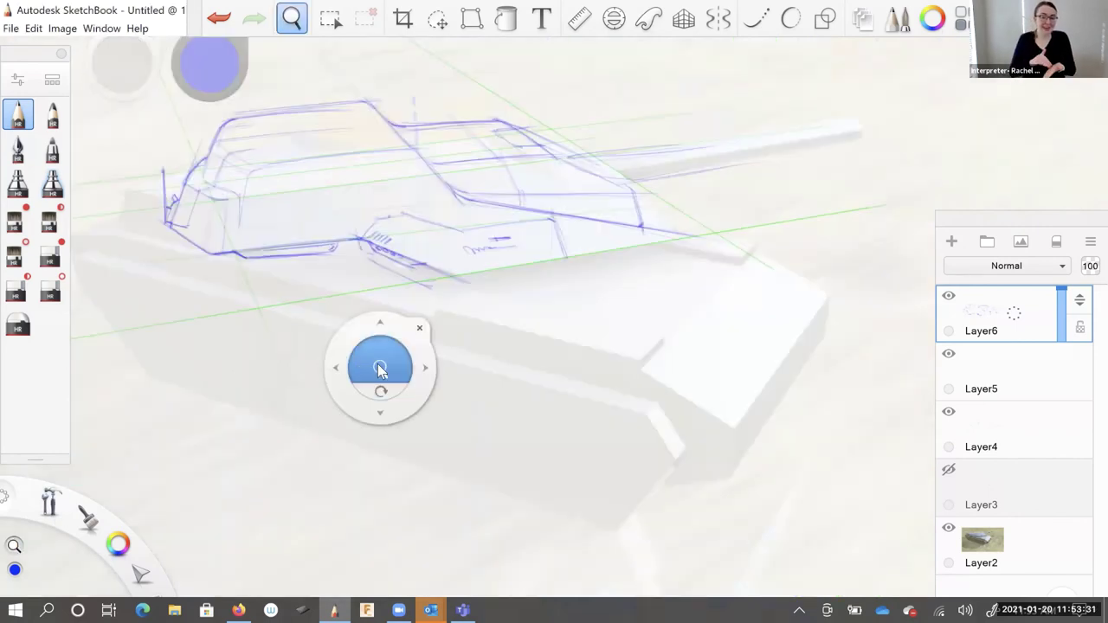
pyautogui.moveTo(379, 366); pyautogui.dragTo(400, 357)
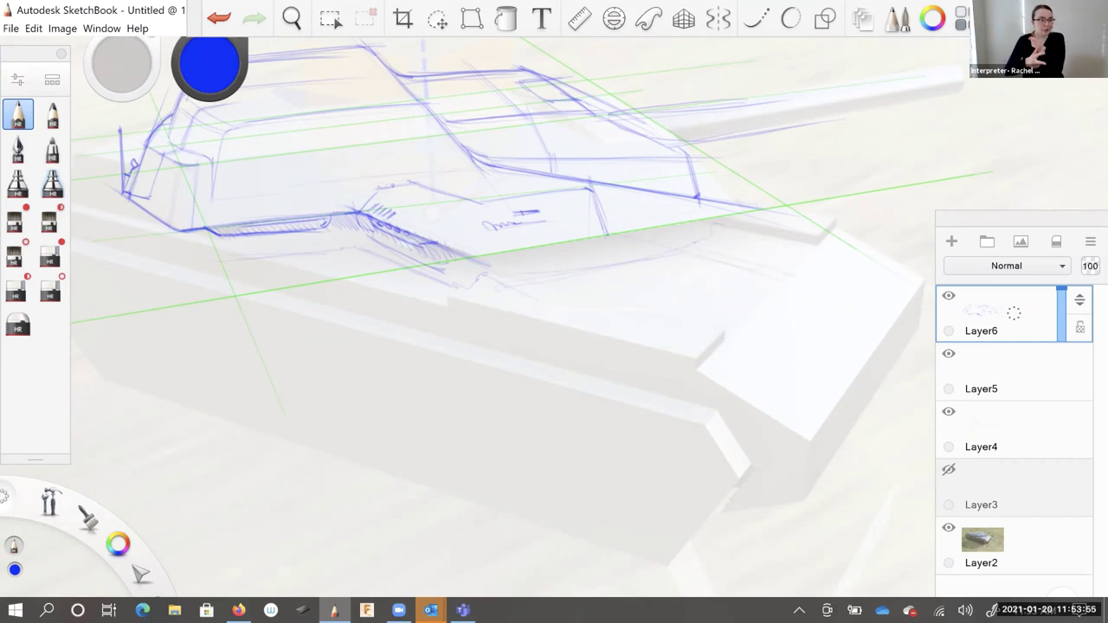
pyautogui.moveTo(820, 305); pyautogui.dragTo(887, 351)
pyautogui.moveTo(740, 379); pyautogui.dragTo(836, 400)
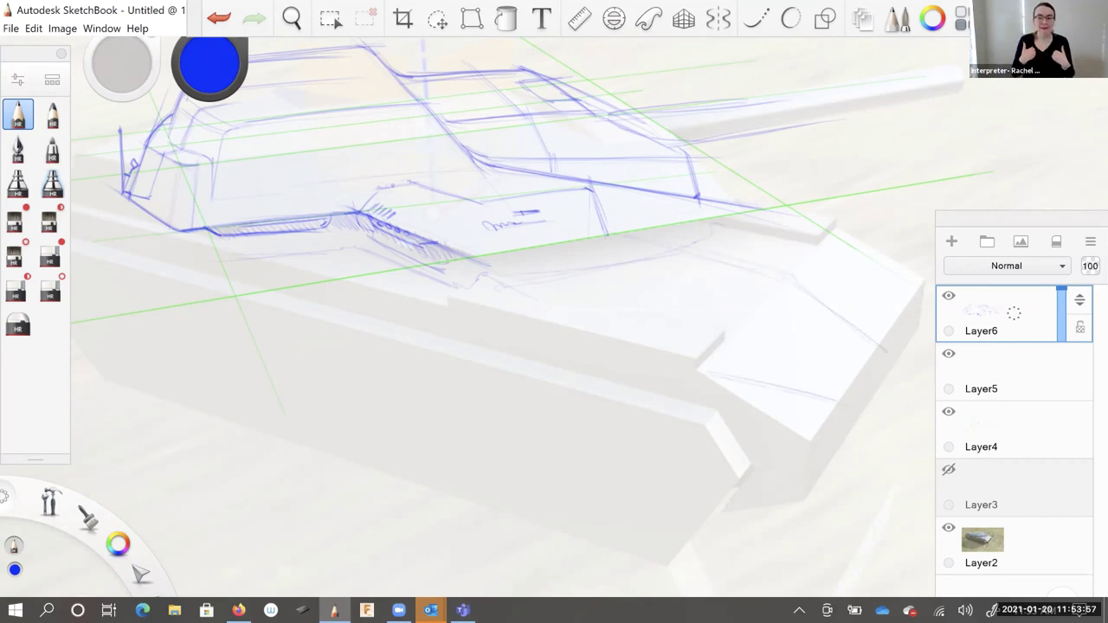
pyautogui.moveTo(842, 223); pyautogui.dragTo(910, 314)
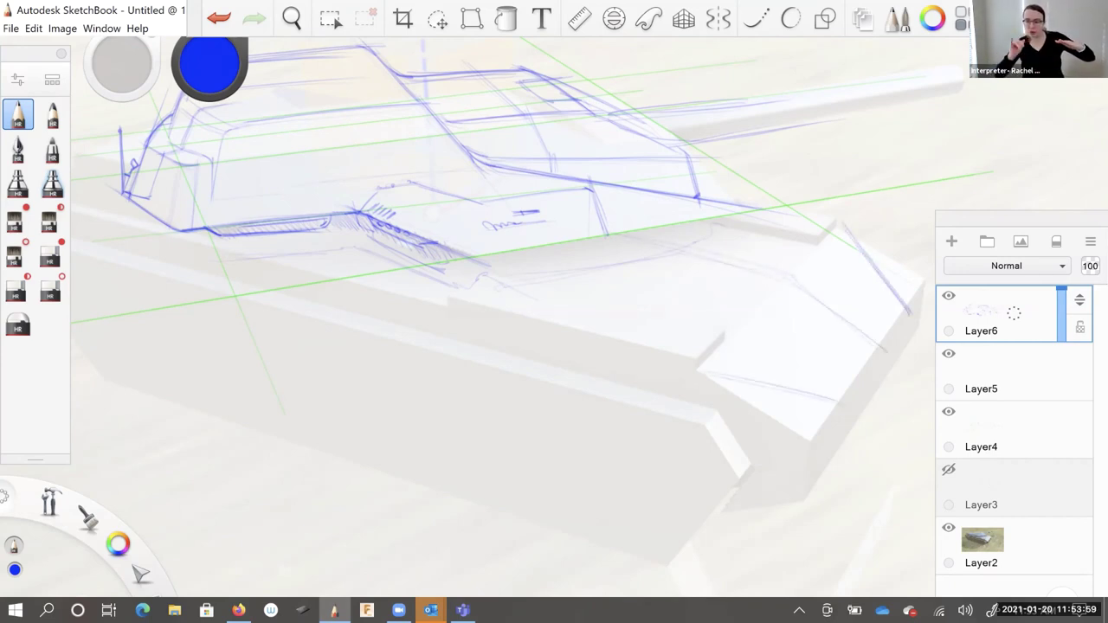
# Zoom out, add Layer7 above Layer6, and toggle Layer6's visibility to compare with the render
pyautogui.press('space')
pyautogui.moveTo(444, 341); pyautogui.dragTo(435, 353)
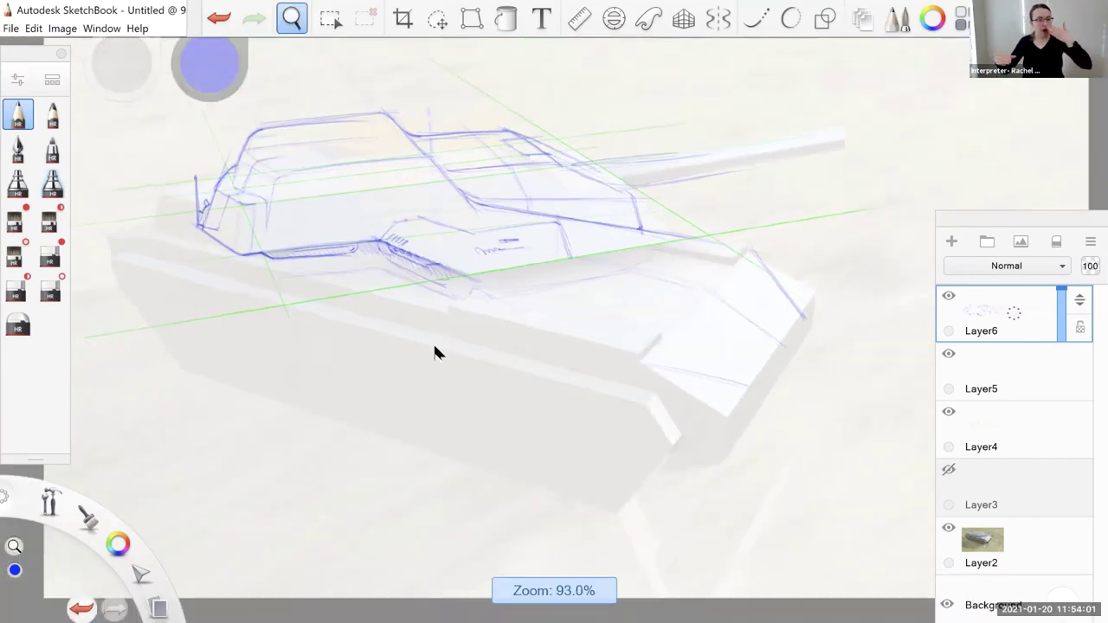
pyautogui.press('space')
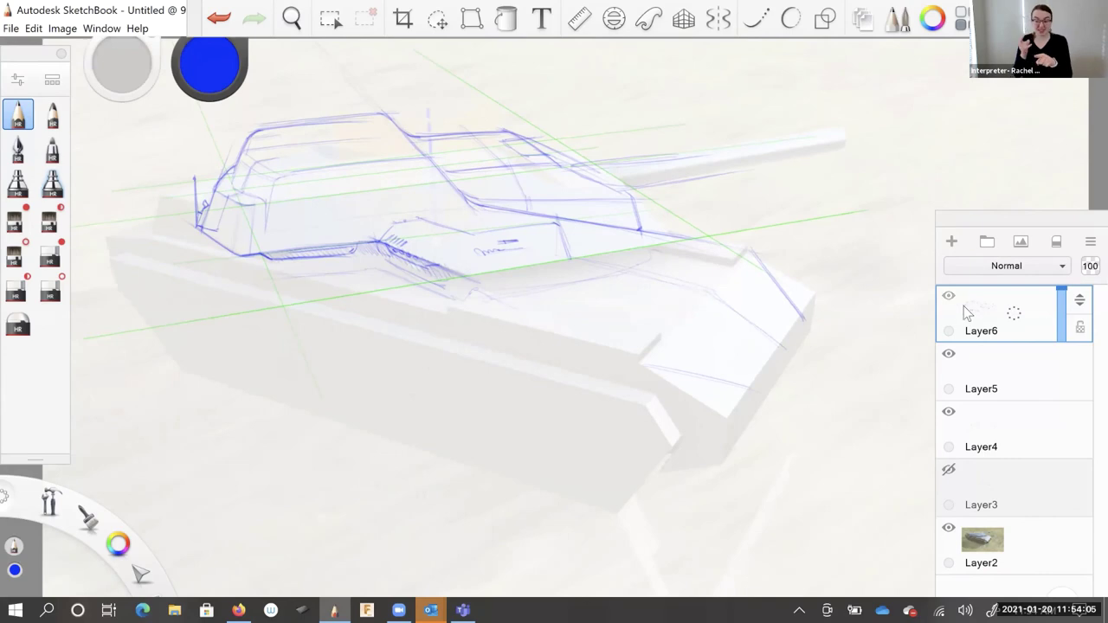
pyautogui.click(951, 240)
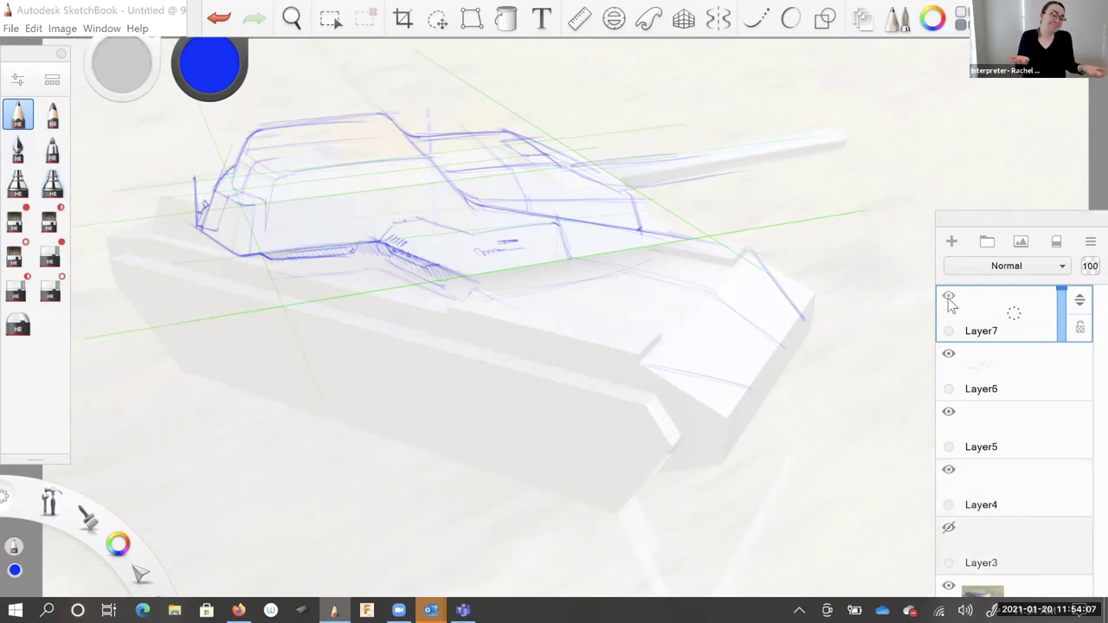
pyautogui.click(948, 355)
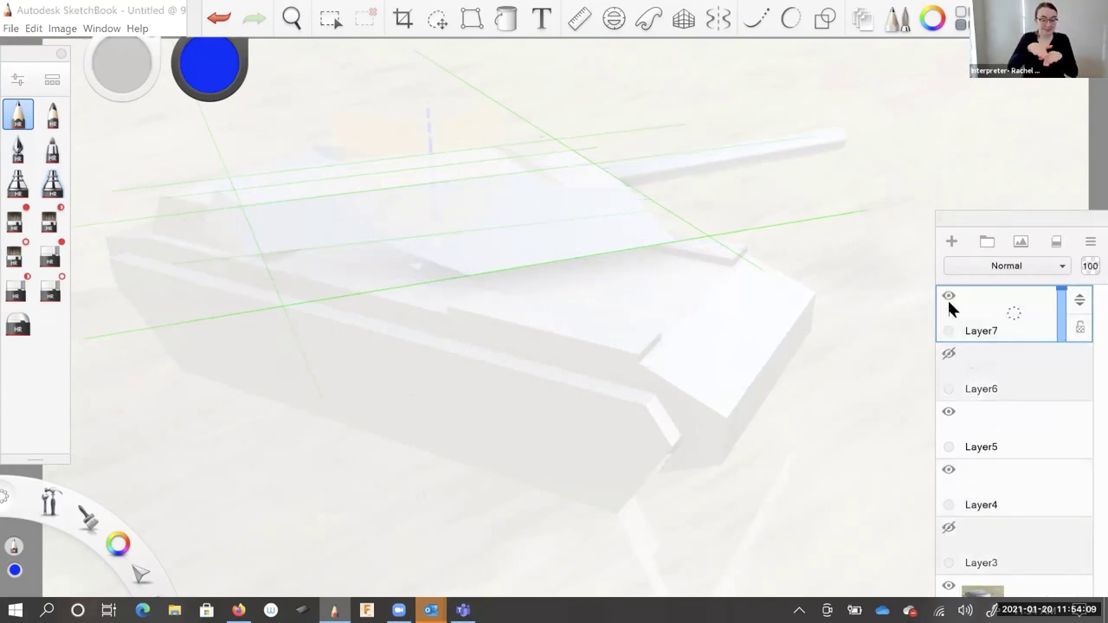
pyautogui.click(948, 354)
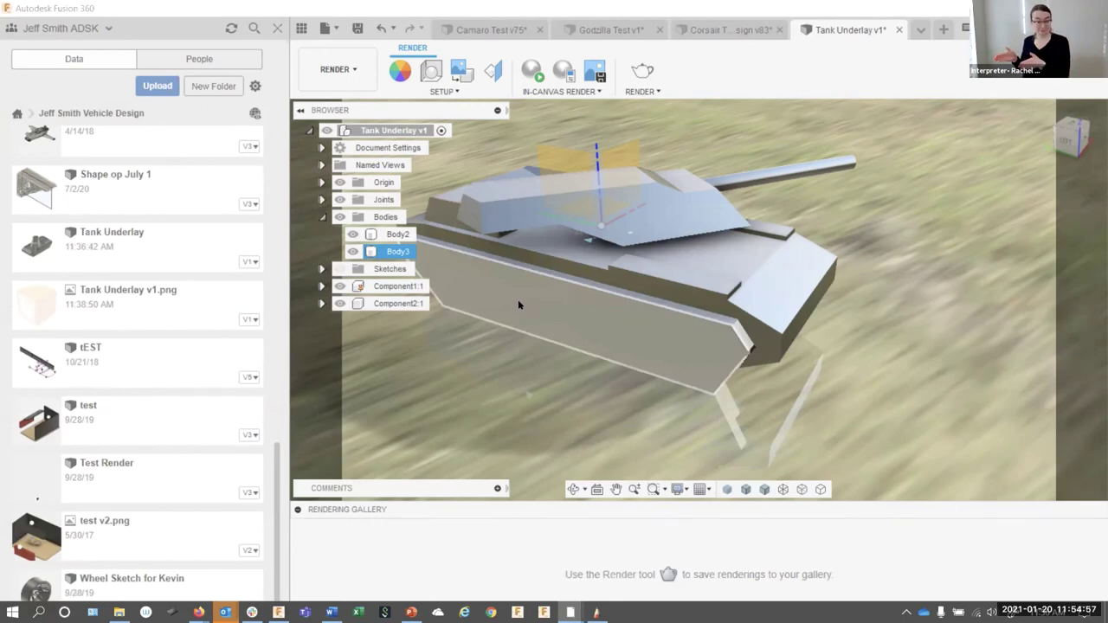
# Clear the Body3 selection, close the Data panel, and orbit the Godzilla Test v1 model to a front view
pyautogui.press('Escape')
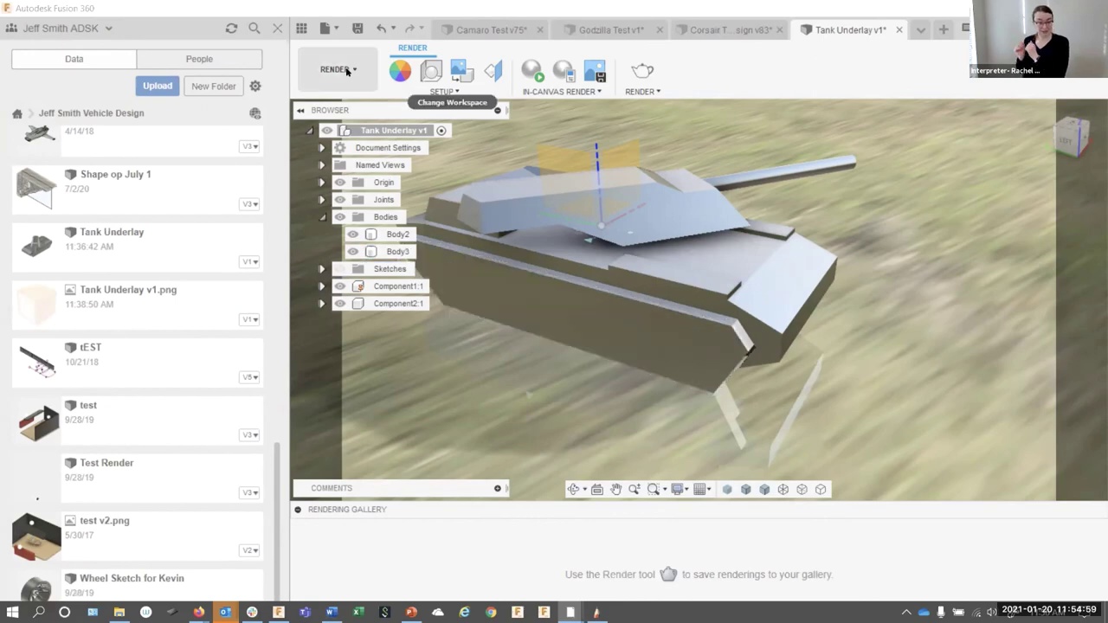
pyautogui.click(277, 29)
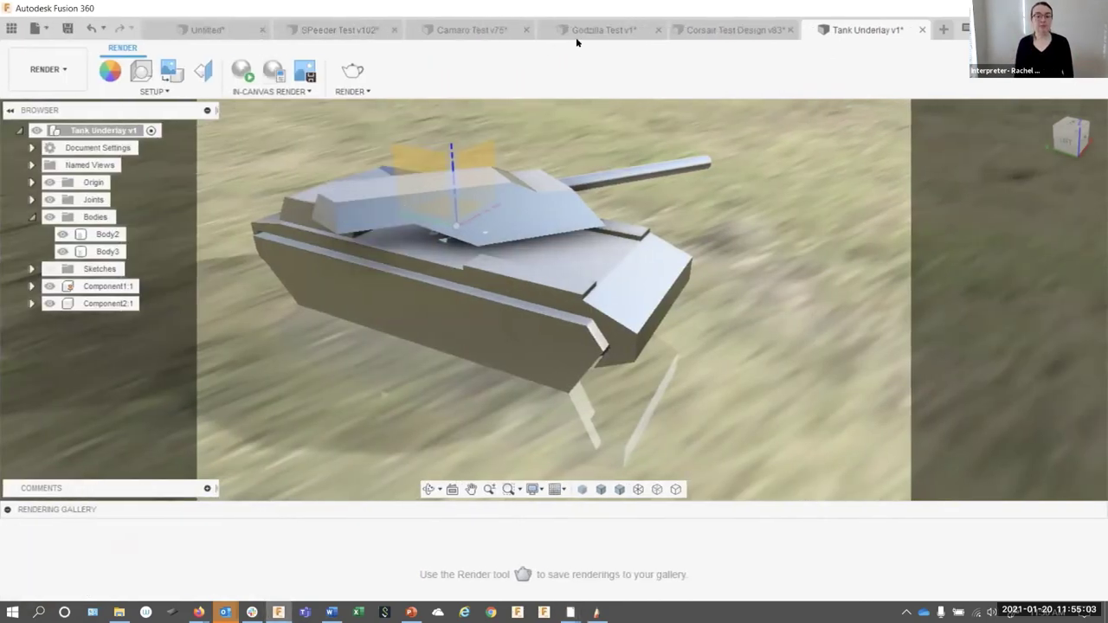
pyautogui.click(585, 31)
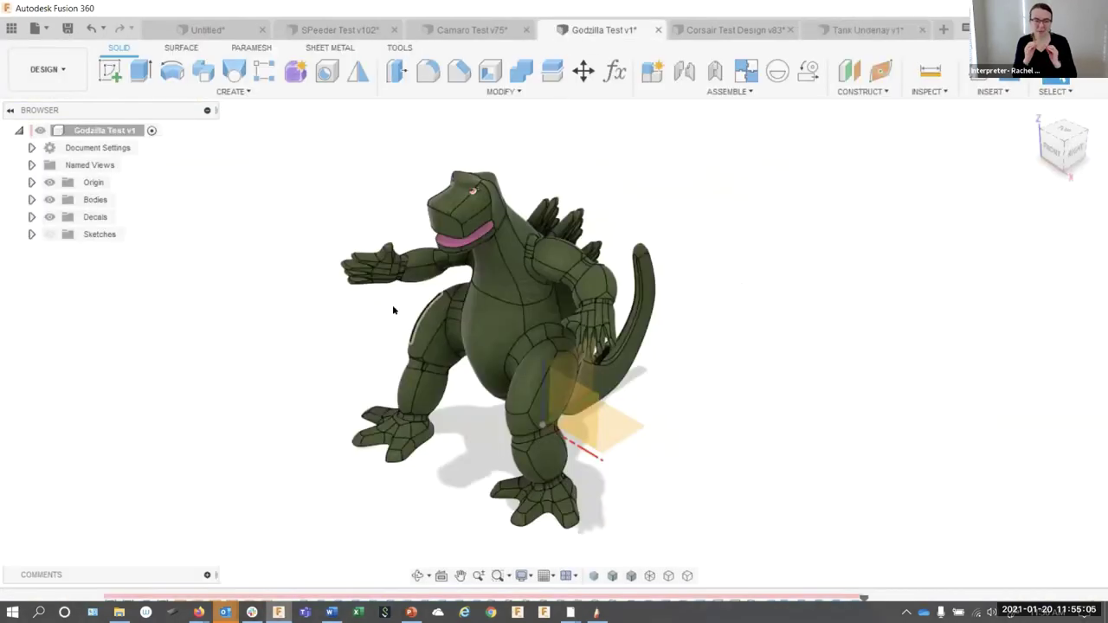
pyautogui.moveTo(241, 321); pyautogui.dragTo(215, 263)
pyautogui.scroll(2, 309, 309)
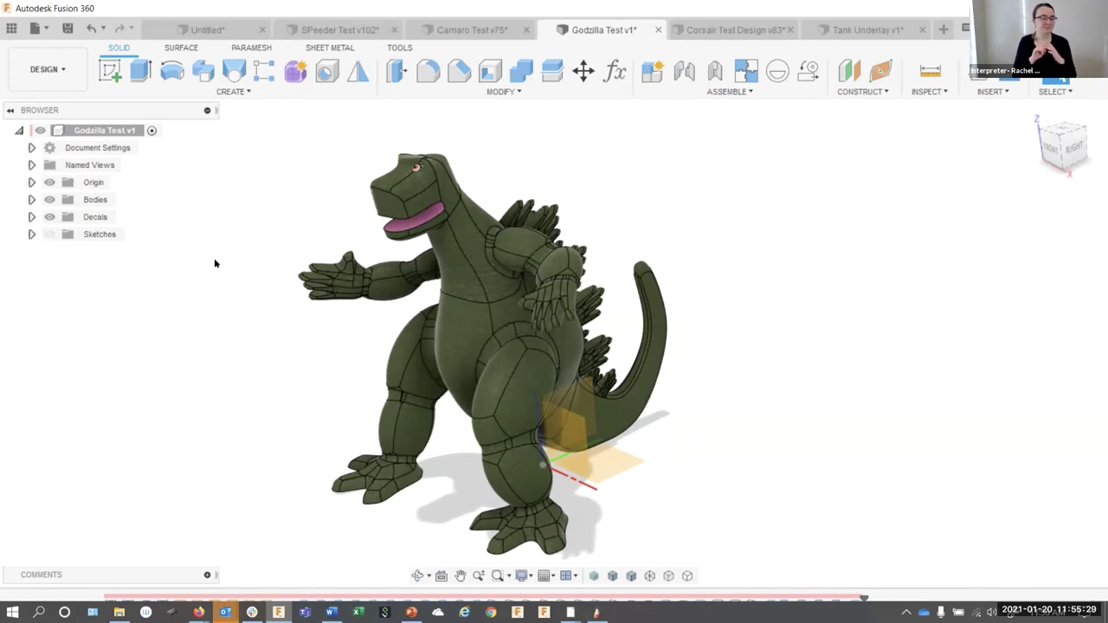
pyautogui.click(40, 78)
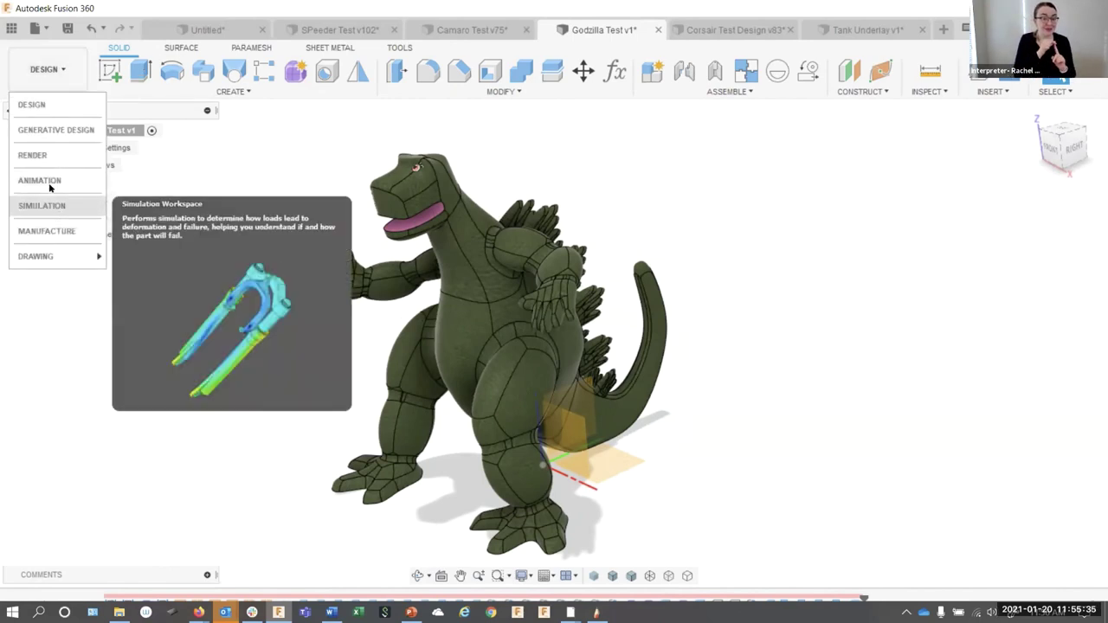
# Switch Godzilla to the Render workspace, then return to the Design workspace
pyautogui.click(47, 159)
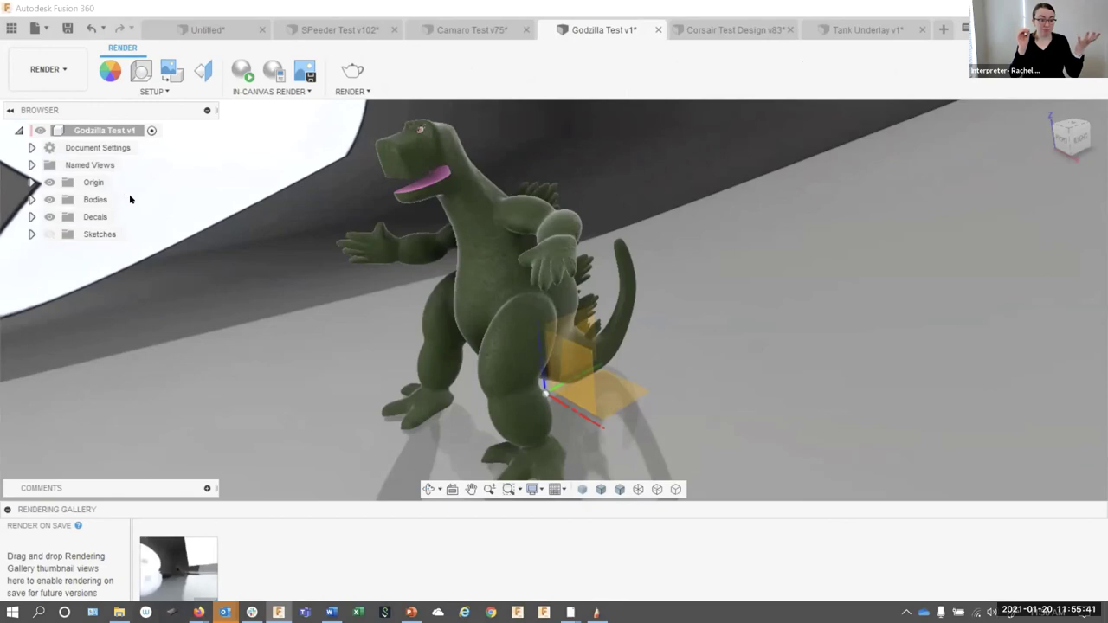
pyautogui.click(46, 75)
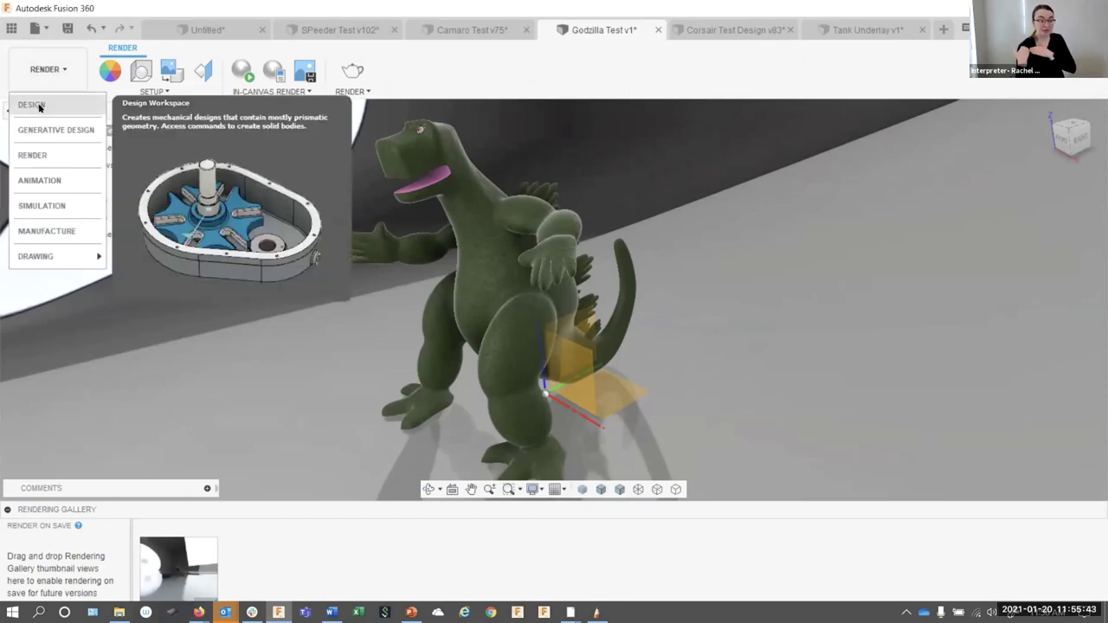
pyautogui.click(38, 106)
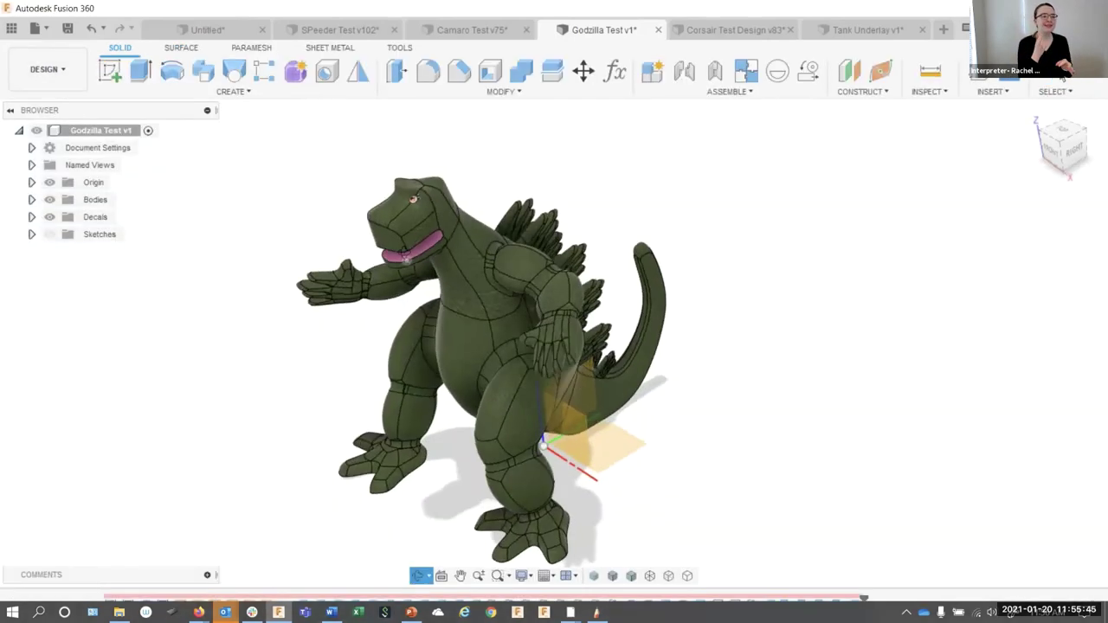
# Orbit and zoom around Godzilla's sides, head and mouth, then switch to Corsair Test Design v83
pyautogui.moveTo(389, 255); pyautogui.dragTo(365, 212)
pyautogui.scroll(5, 366, 211)
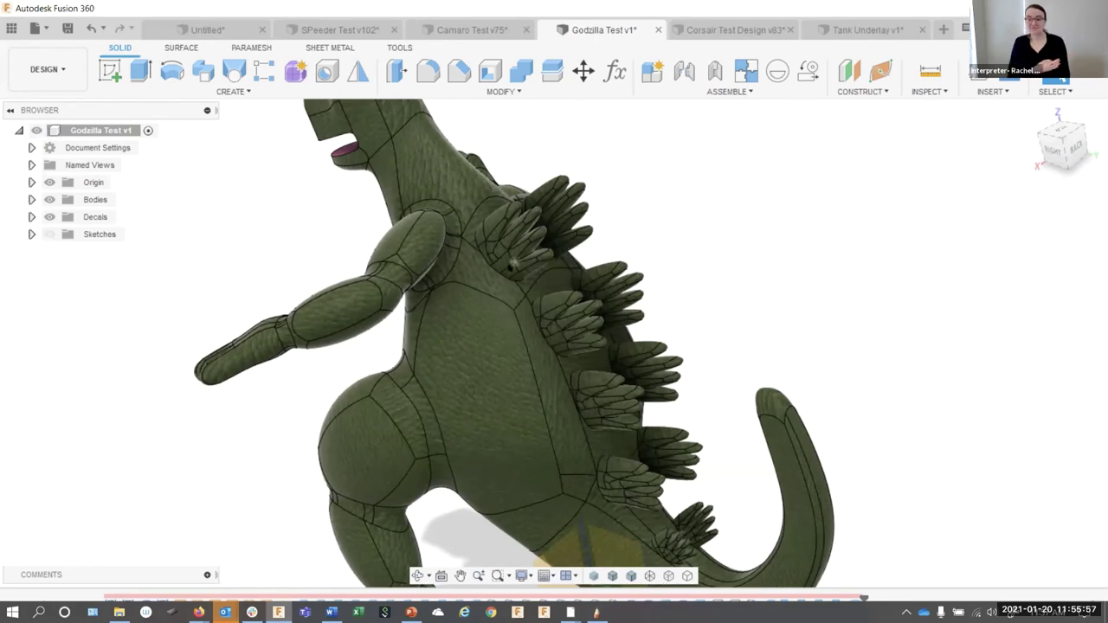
pyautogui.moveTo(588, 294); pyautogui.dragTo(609, 251)
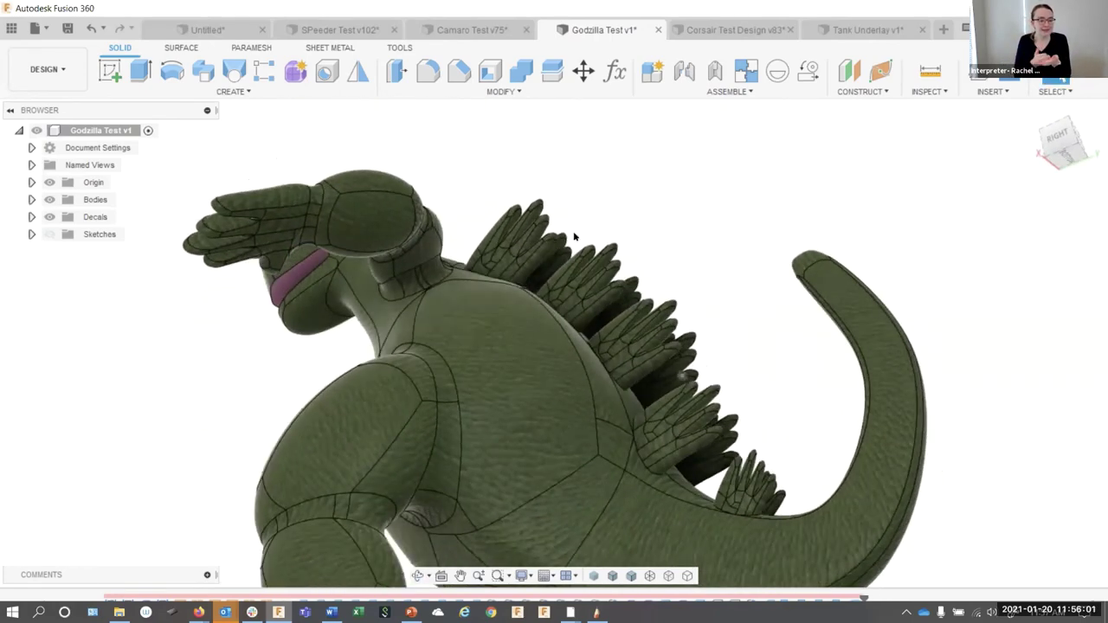
pyautogui.moveTo(583, 211); pyautogui.dragTo(827, 294)
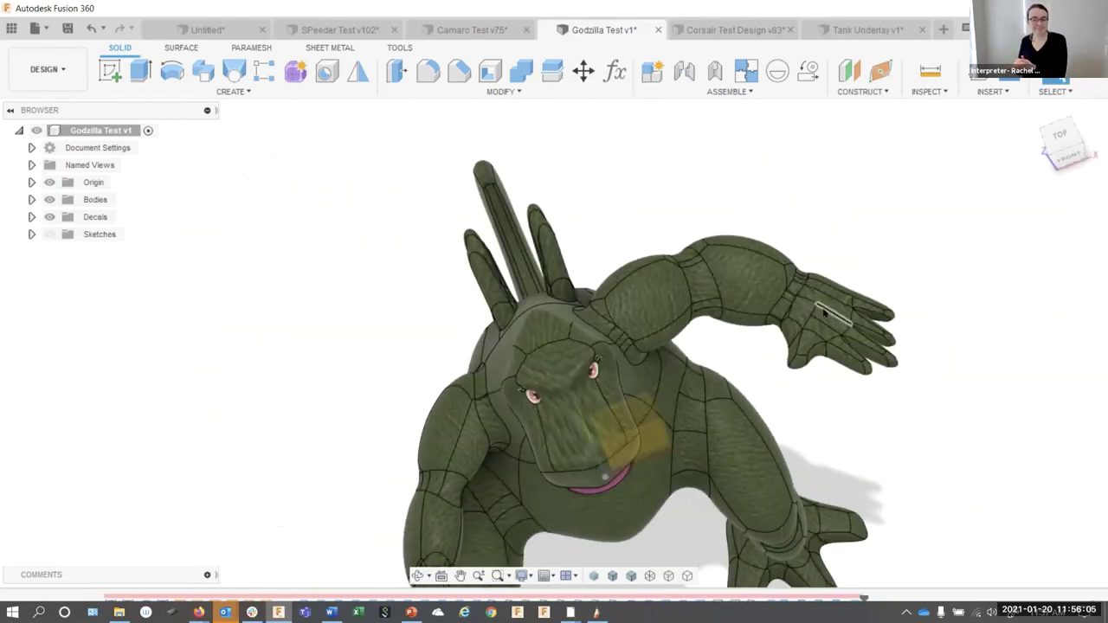
pyautogui.moveTo(816, 318); pyautogui.dragTo(600, 238)
pyautogui.scroll(6, 600, 238)
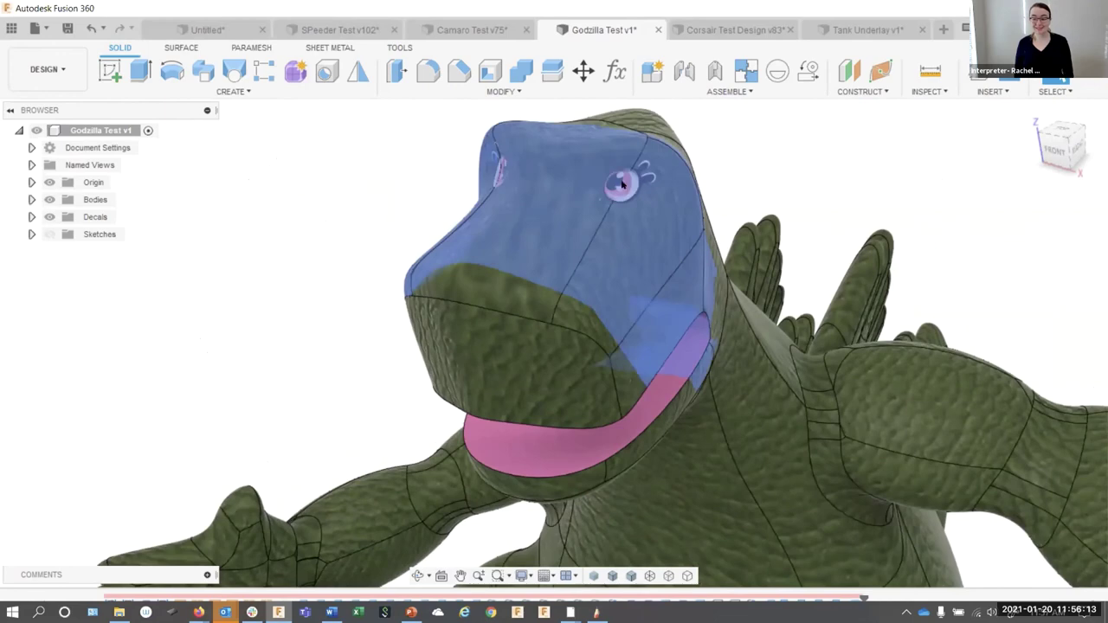
pyautogui.moveTo(345, 197); pyautogui.dragTo(533, 437)
pyautogui.scroll(-8, 319, 274)
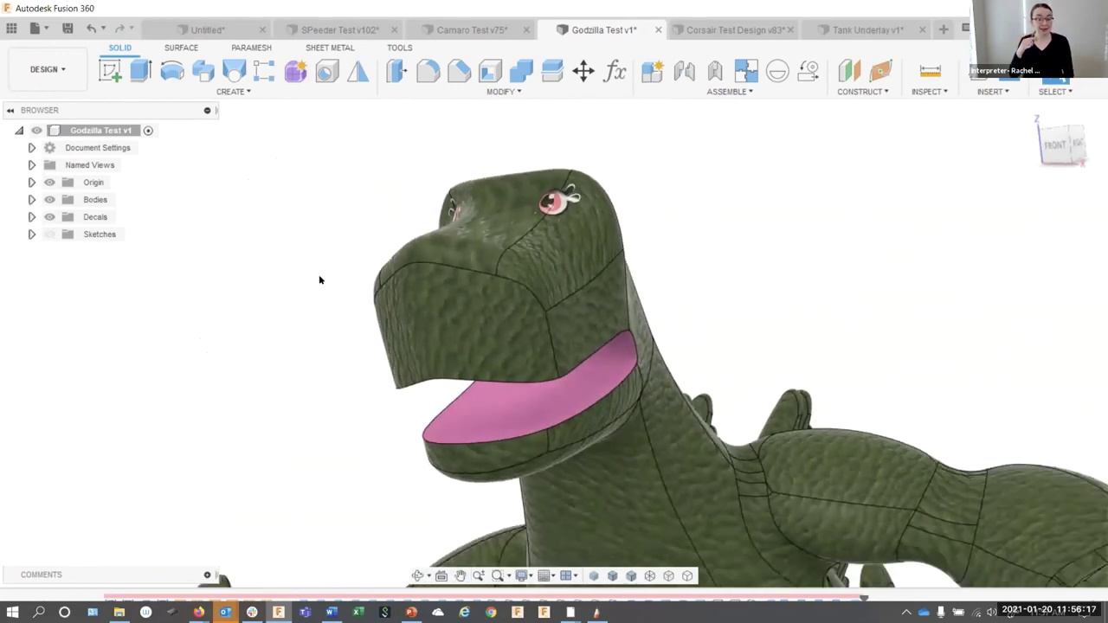
pyautogui.moveTo(338, 230); pyautogui.dragTo(378, 164)
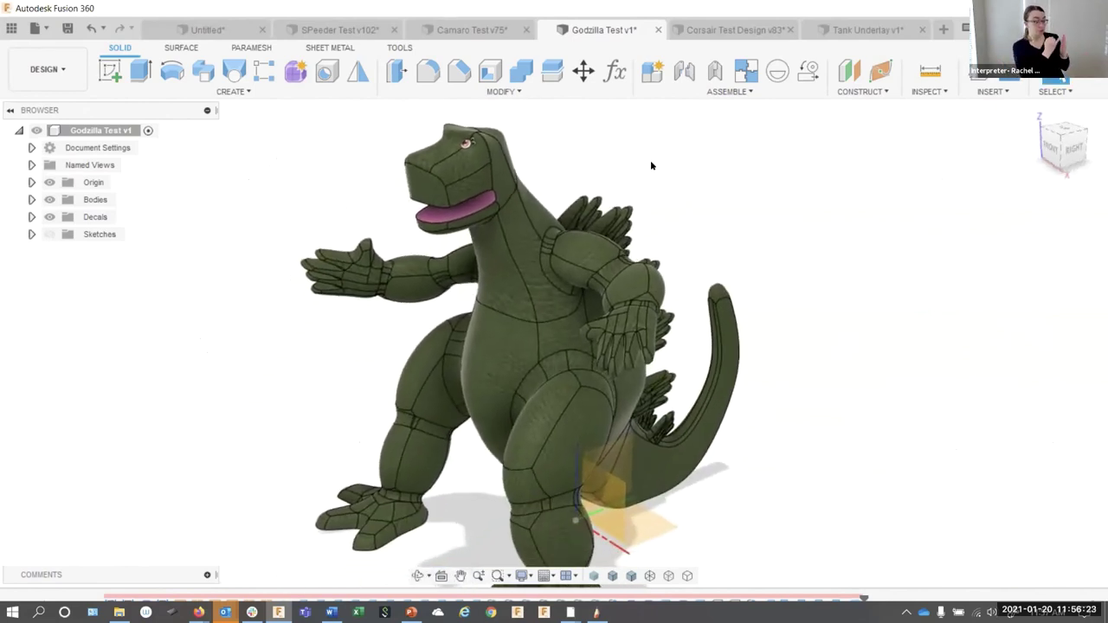
pyautogui.click(729, 31)
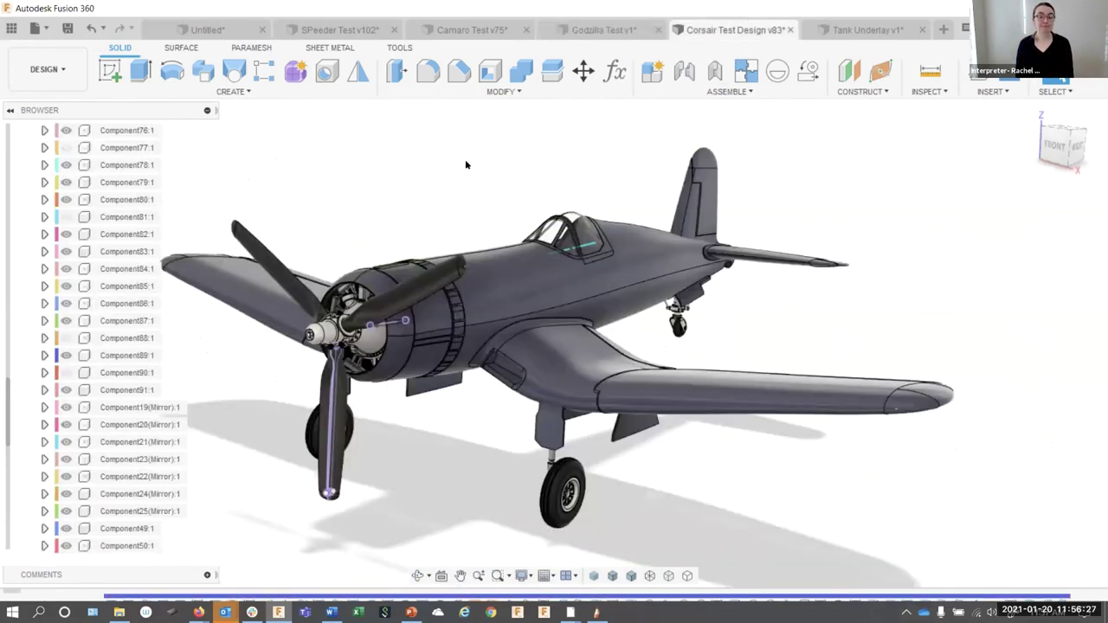
# Orbit to a near-front view of the Corsair and spin the propeller around its hub
pyautogui.moveTo(465, 164); pyautogui.dragTo(415, 156)
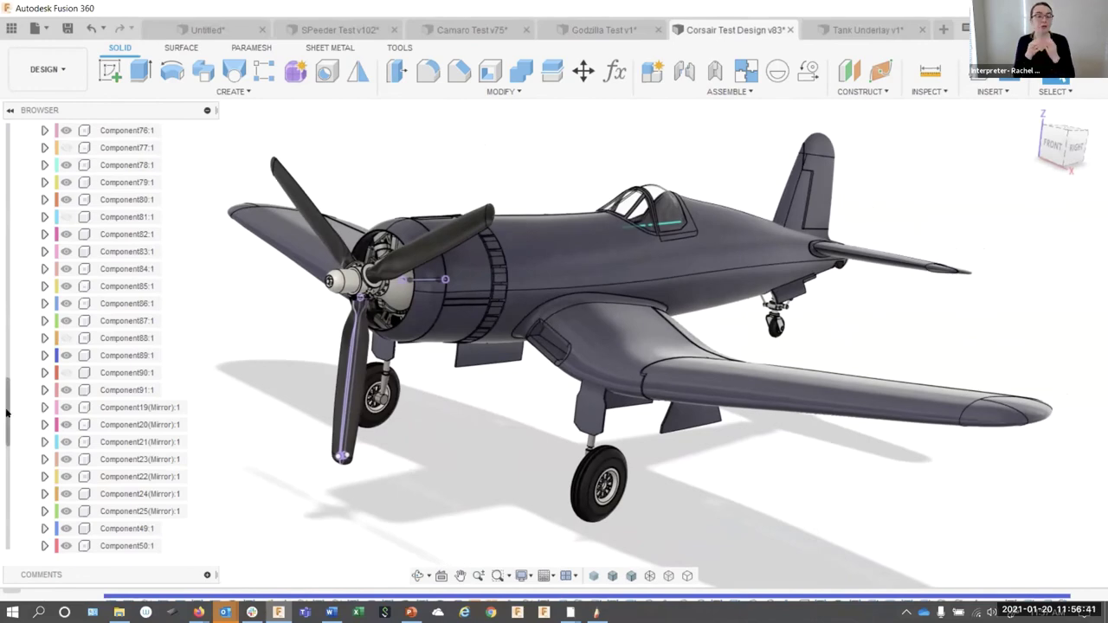
pyautogui.moveTo(9, 413); pyautogui.dragTo(17, 141)
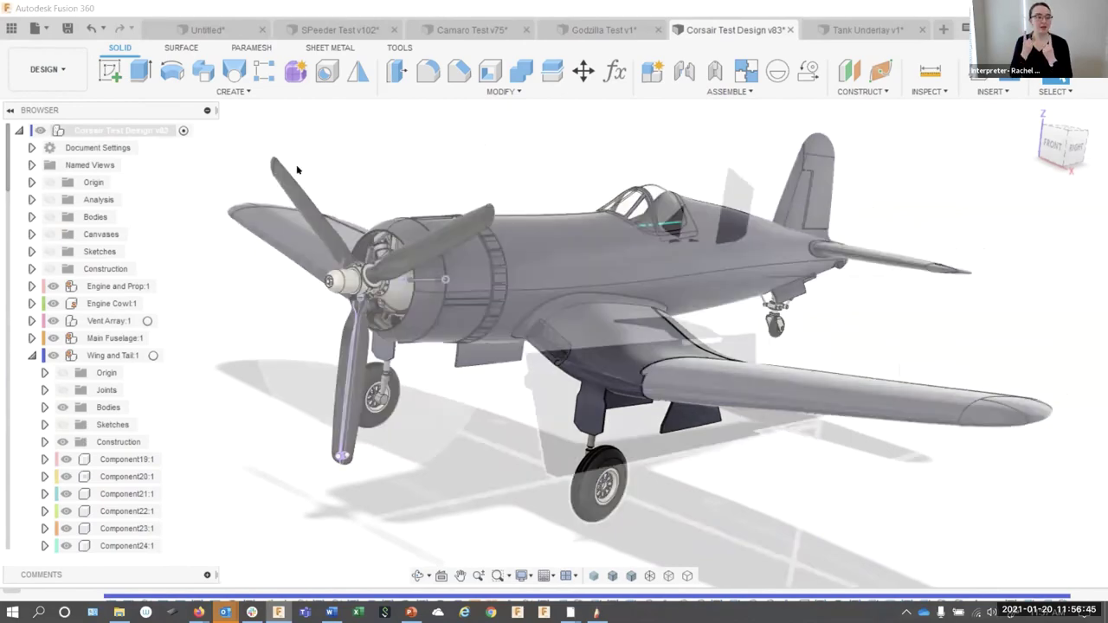
pyautogui.moveTo(396, 165); pyautogui.dragTo(376, 143)
pyautogui.moveTo(329, 177); pyautogui.dragTo(298, 355)
# Fold the right wing up on its joint and slide the cockpit canopy back open
pyautogui.moveTo(659, 272); pyautogui.dragTo(581, 292)
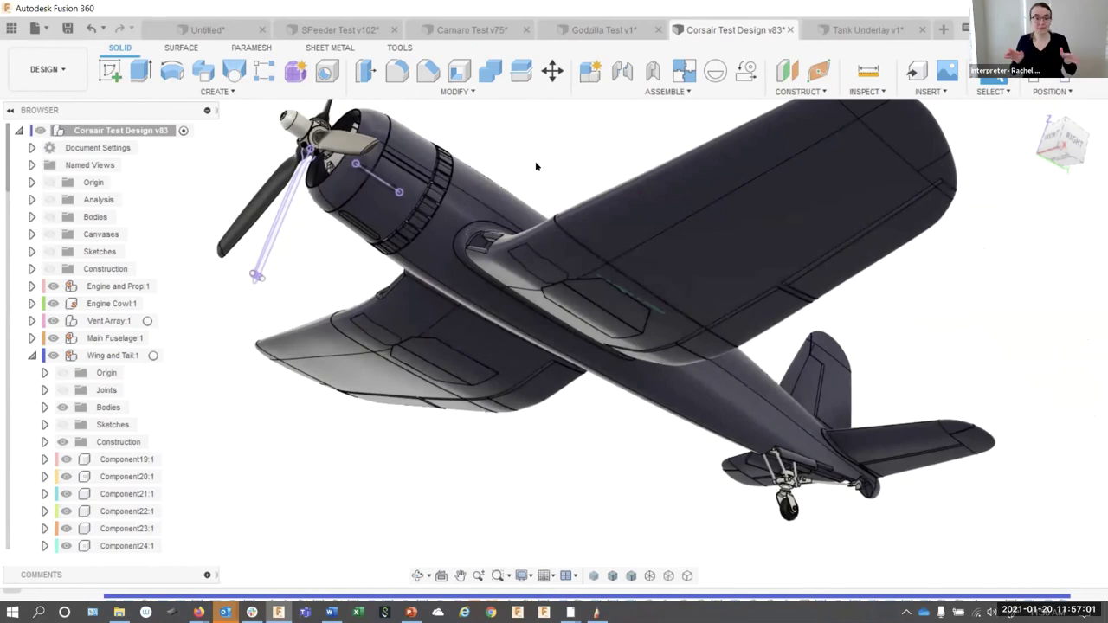
pyautogui.moveTo(536, 166); pyautogui.dragTo(731, 376)
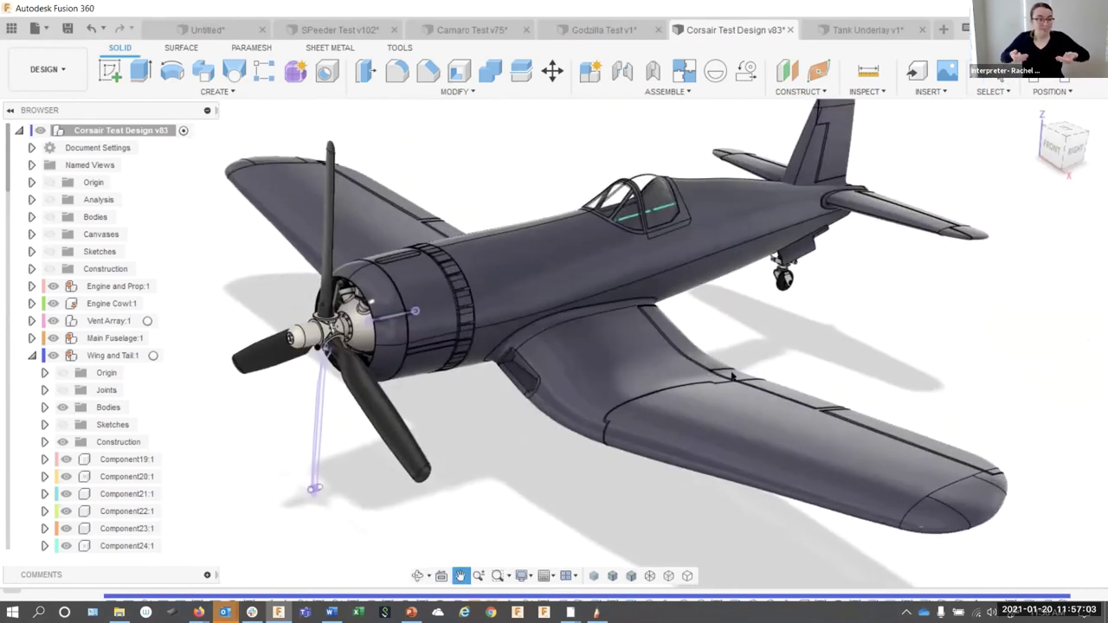
pyautogui.moveTo(724, 418); pyautogui.dragTo(567, 245)
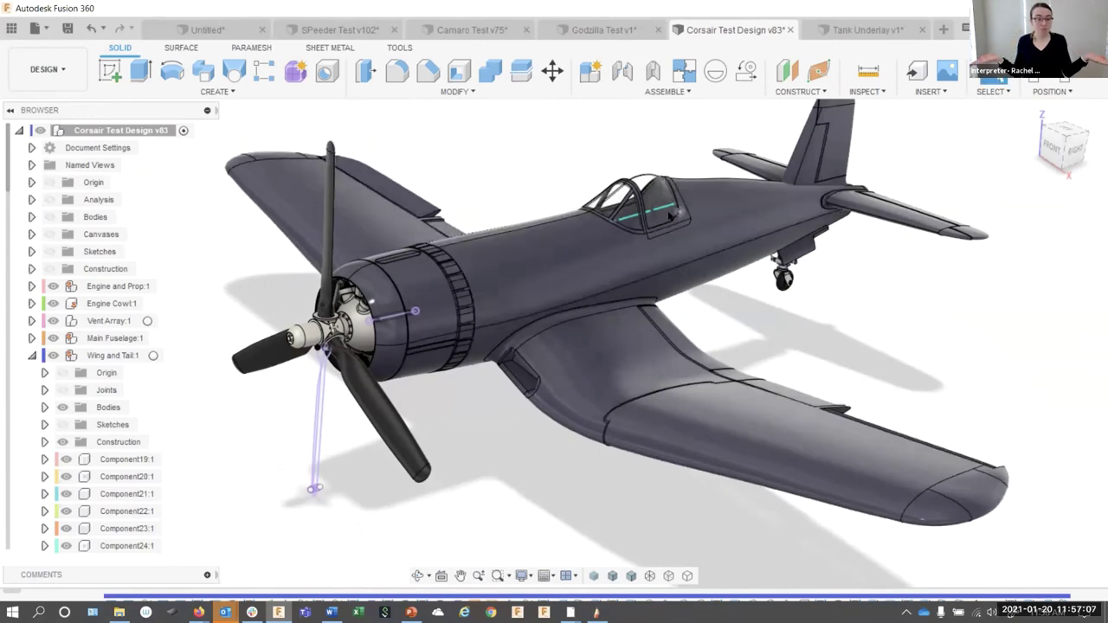
pyautogui.moveTo(669, 213); pyautogui.dragTo(947, 266)
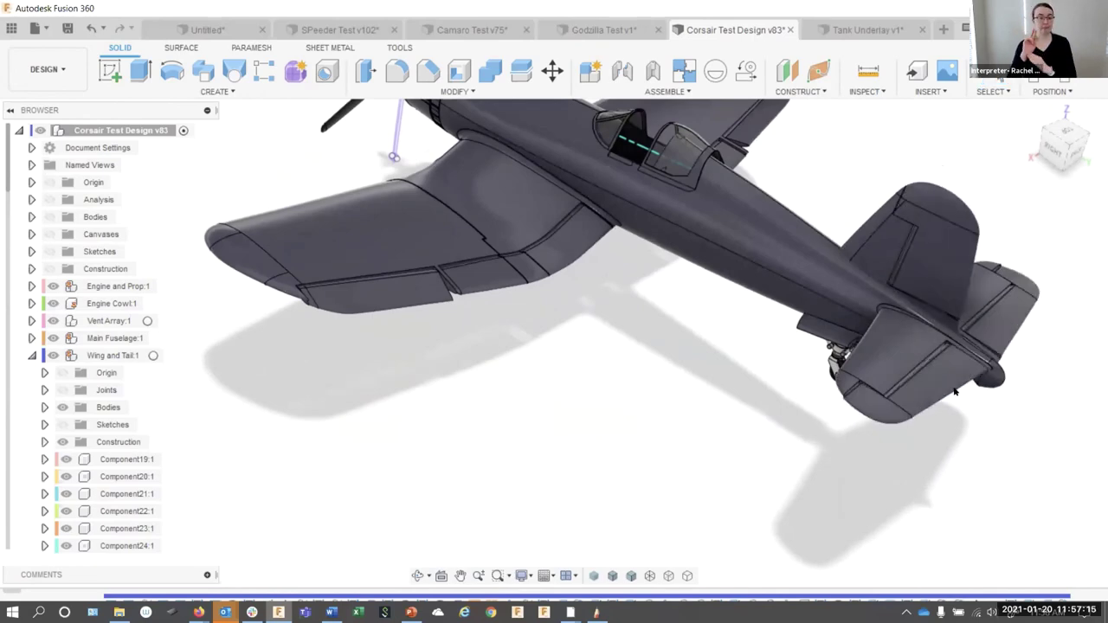
# Fold the tail wheel up into the fuselage and swing its bay door to a new angle
pyautogui.moveTo(955, 392); pyautogui.dragTo(779, 218)
pyautogui.scroll(6, 766, 364)
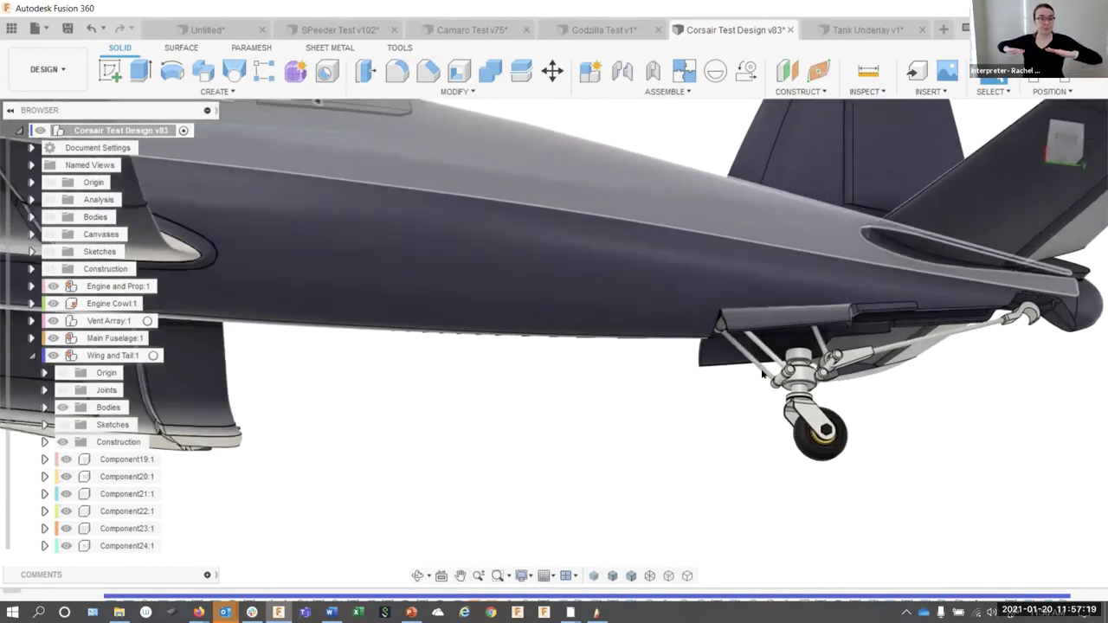
pyautogui.moveTo(762, 374); pyautogui.dragTo(888, 311)
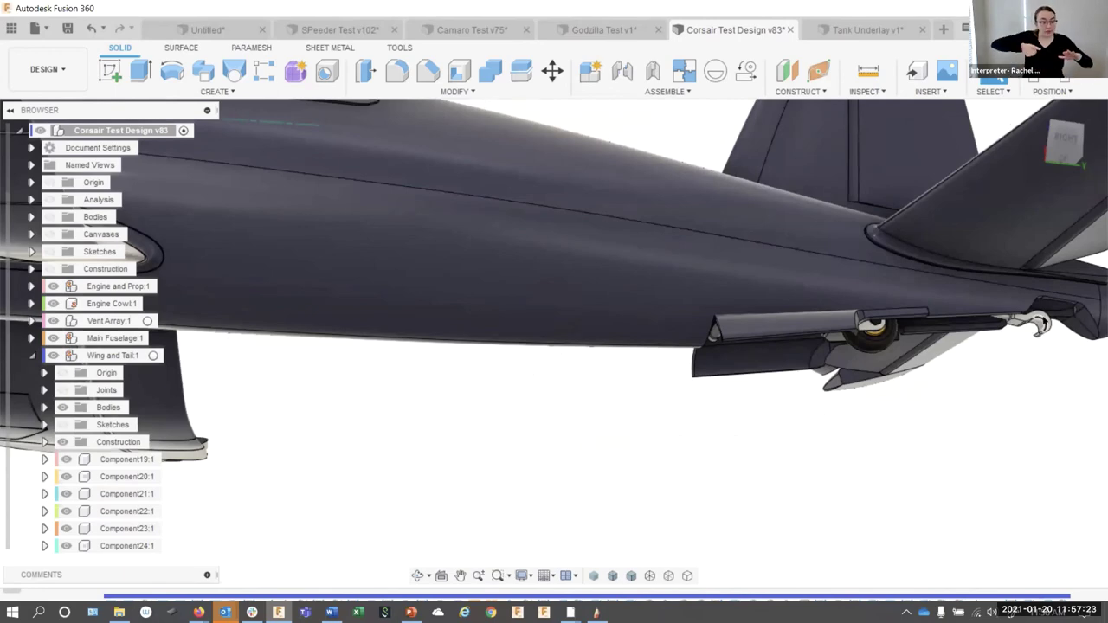
pyautogui.moveTo(797, 329); pyautogui.dragTo(770, 347)
pyautogui.moveTo(586, 205)
pyautogui.mouseDown()
pyautogui.moveTo(690, 264)
pyautogui.moveTo(591, 235)
pyautogui.moveTo(681, 226)
pyautogui.moveTo(510, 172)
pyautogui.moveTo(435, 173)
pyautogui.moveTo(660, 163)
pyautogui.moveTo(584, 196)
pyautogui.mouseUp()
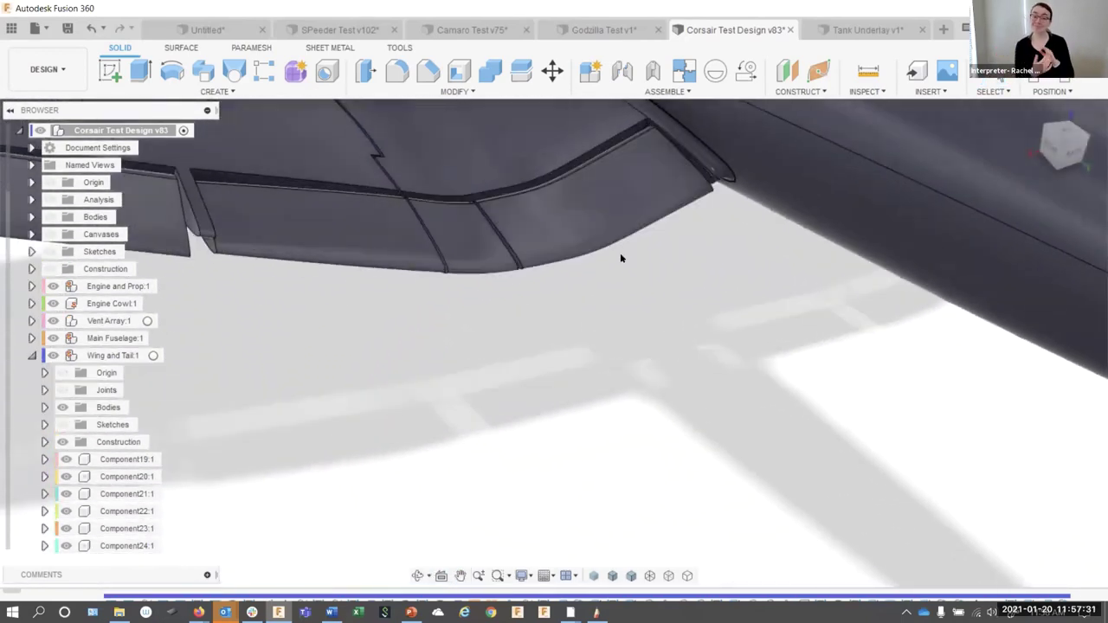
# Lower the wing flaps to the deployed position and view along the engine cowl
pyautogui.moveTo(620, 258); pyautogui.dragTo(217, 511)
pyautogui.moveTo(388, 291); pyautogui.dragTo(551, 229)
pyautogui.scroll(8, 525, 222)
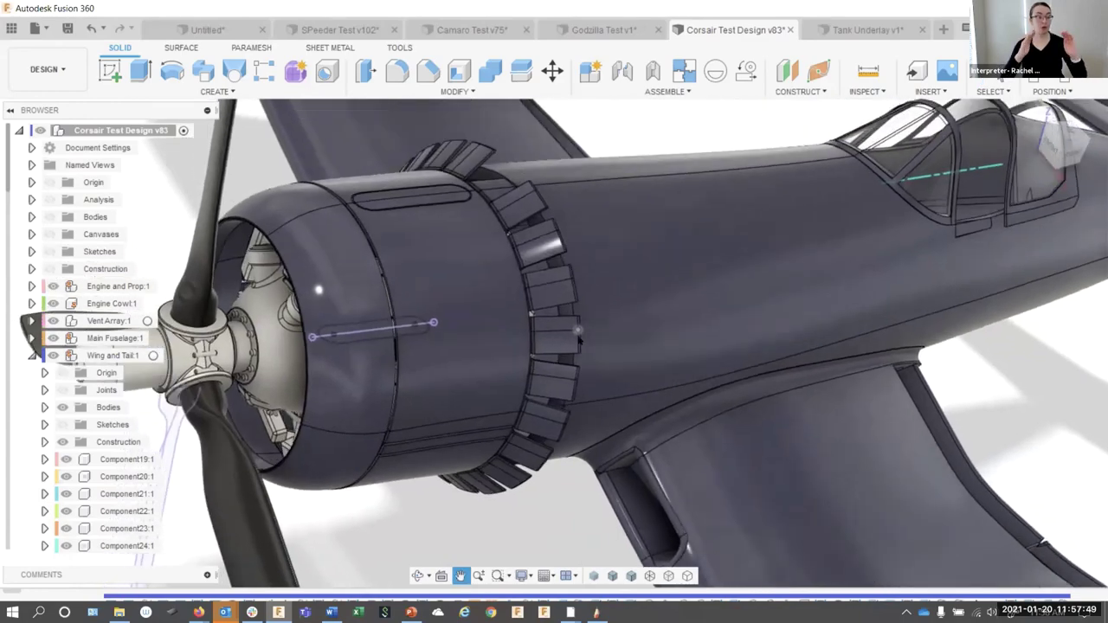
pyautogui.moveTo(578, 339); pyautogui.dragTo(624, 254)
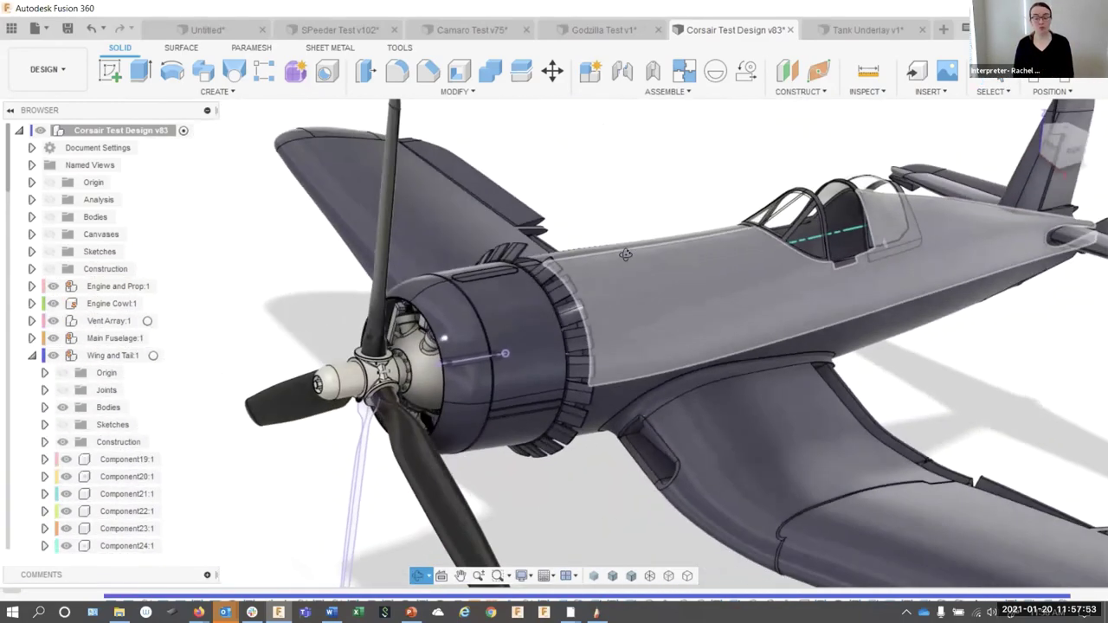
pyautogui.scroll(-5, 624, 255)
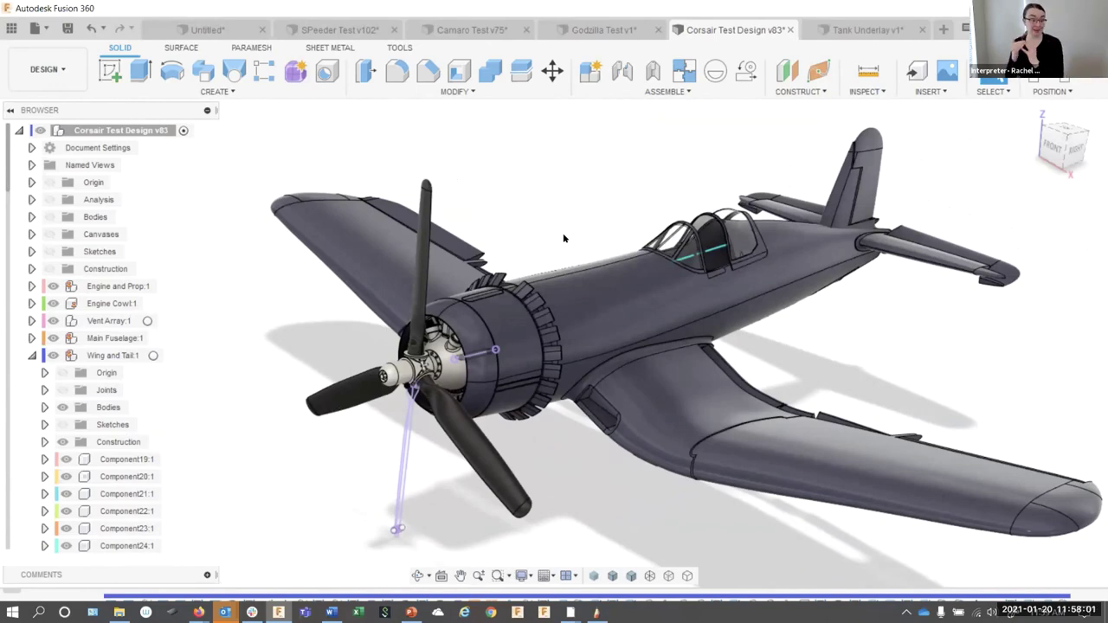
pyautogui.click(1071, 79)
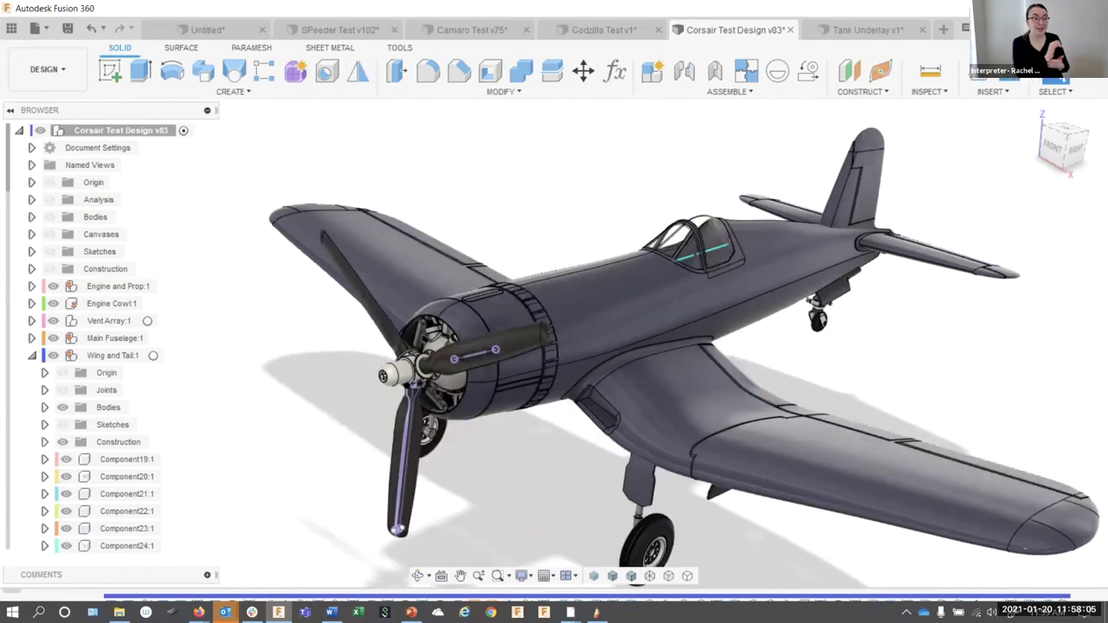
pyautogui.moveTo(598, 188); pyautogui.dragTo(578, 108)
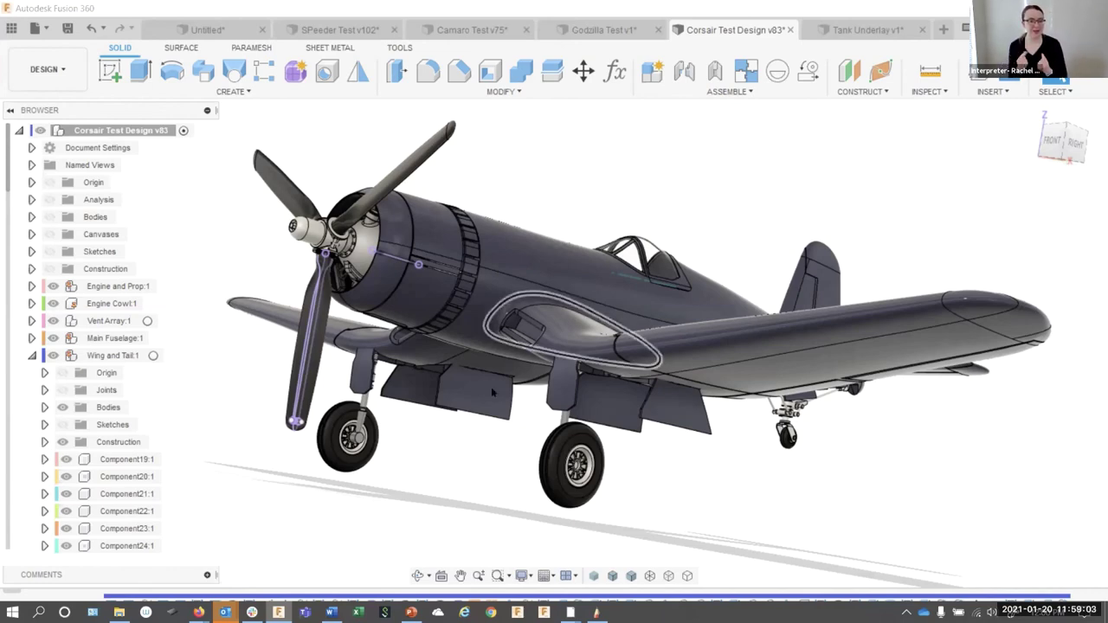
pyautogui.moveTo(225, 612)
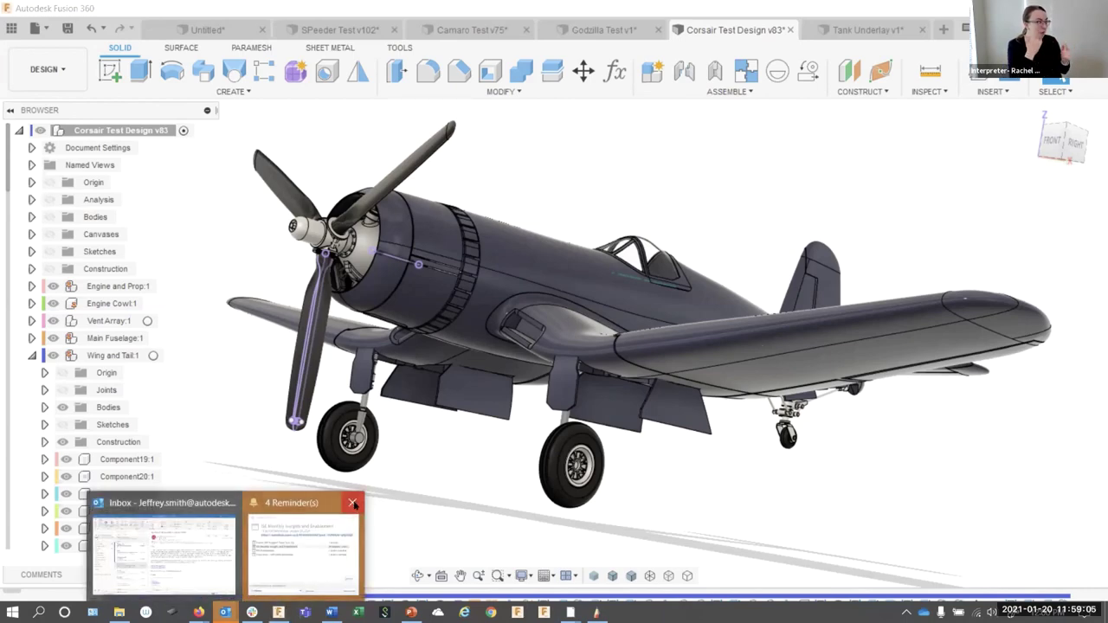
pyautogui.click(354, 502)
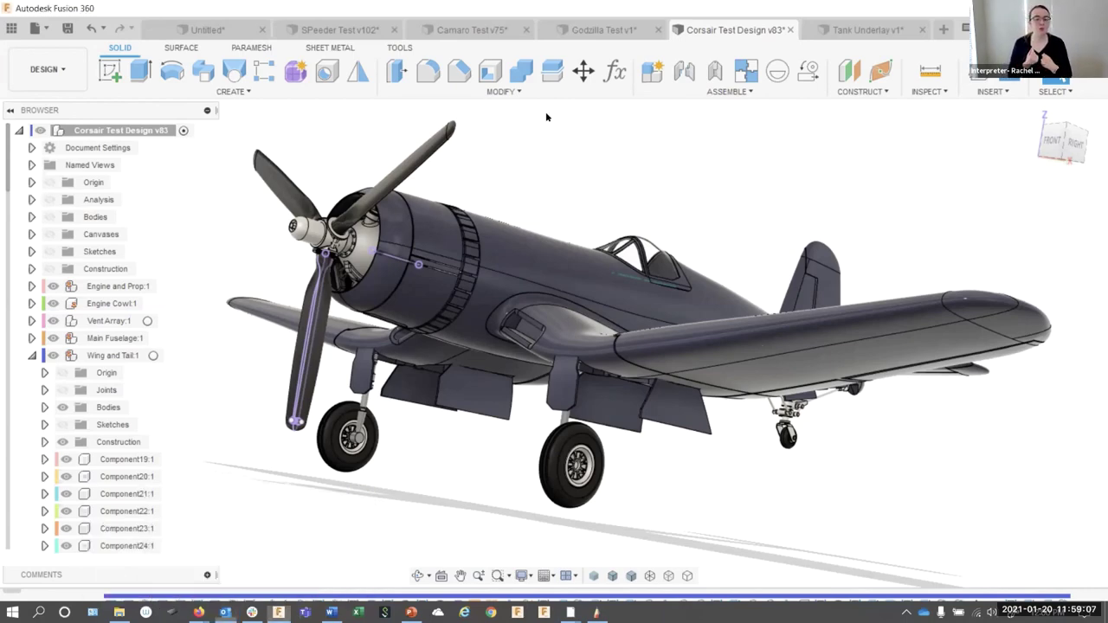